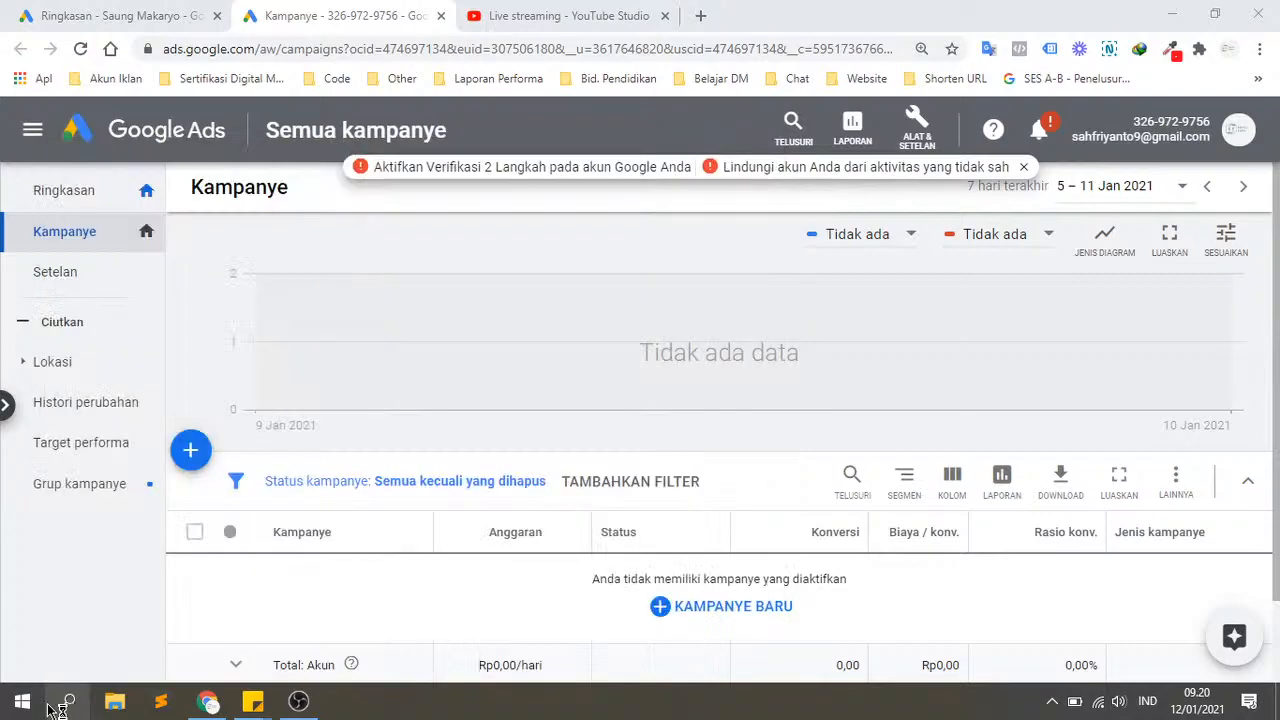
Step: Place a blank Notepad note beside the campaign page and head it "Hal yang dibutuhkan Untuk memasang tracking Konversi Google Ads"
{"action": "left_click_drag", "start_coordinate": [547, 131], "coordinate": [1035, 52]}
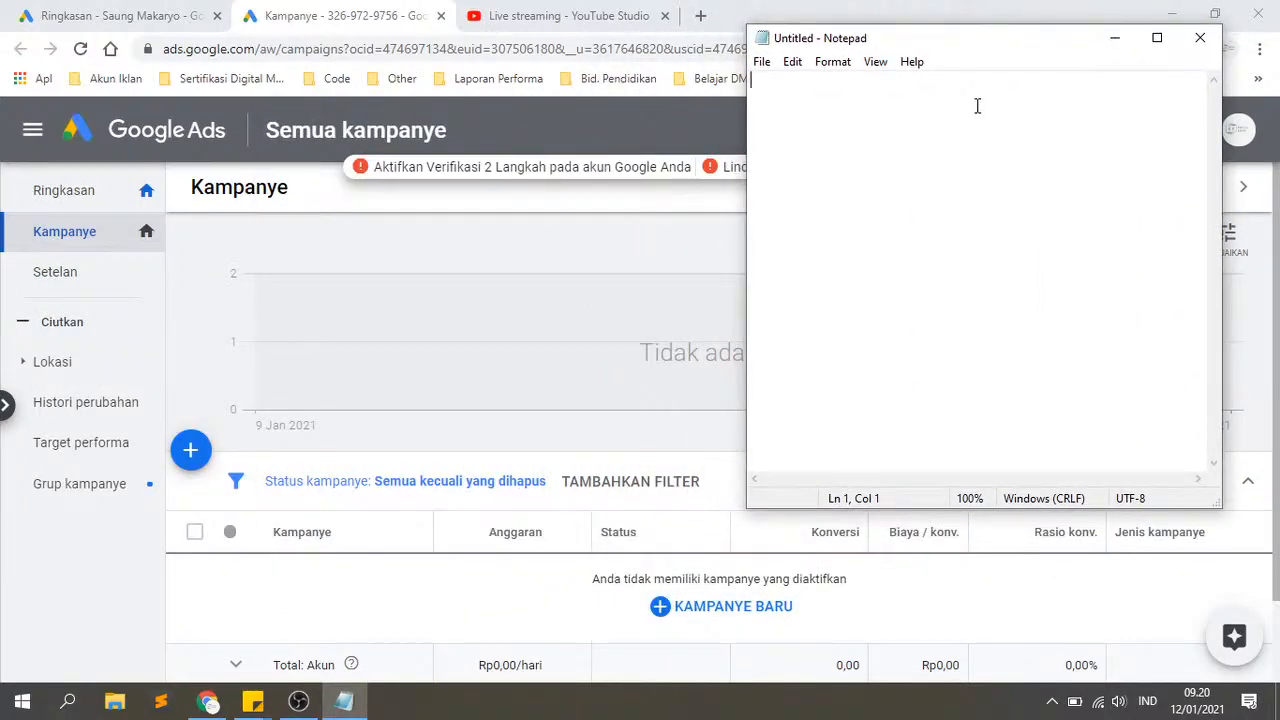
{"action": "type", "text": "Hal yan"}
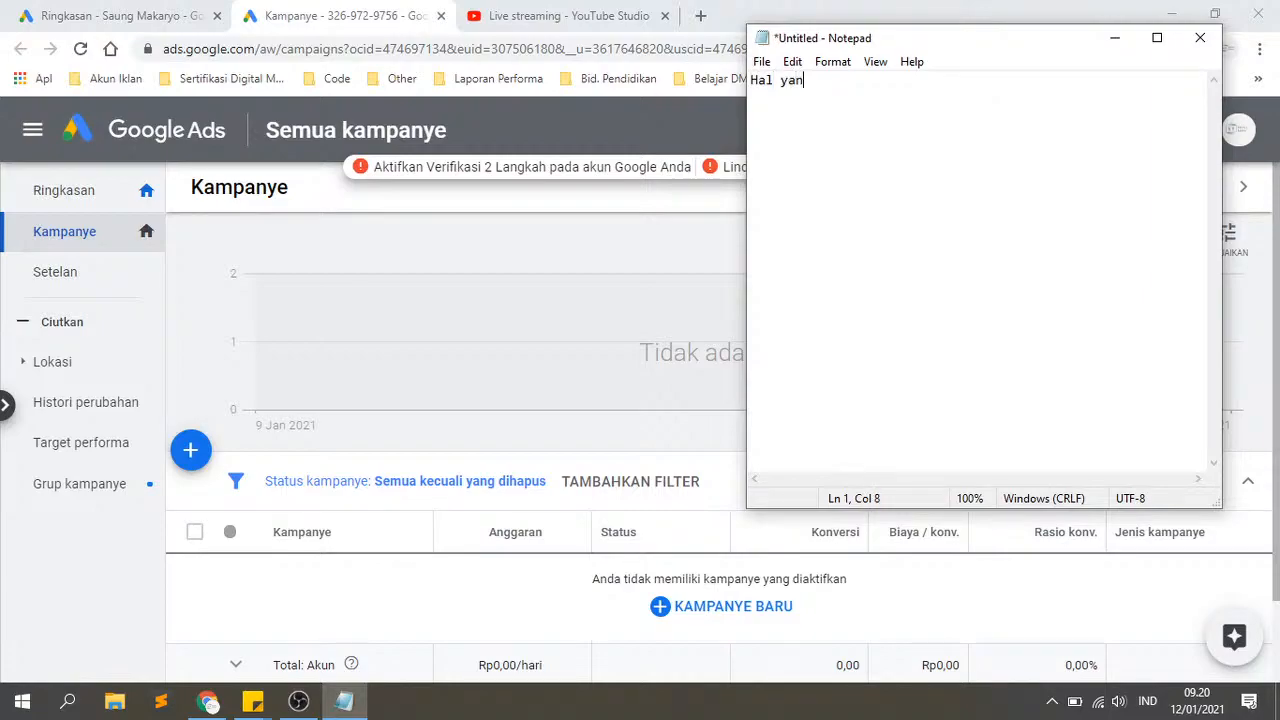
{"action": "type", "text": "g dibutuhkan "}
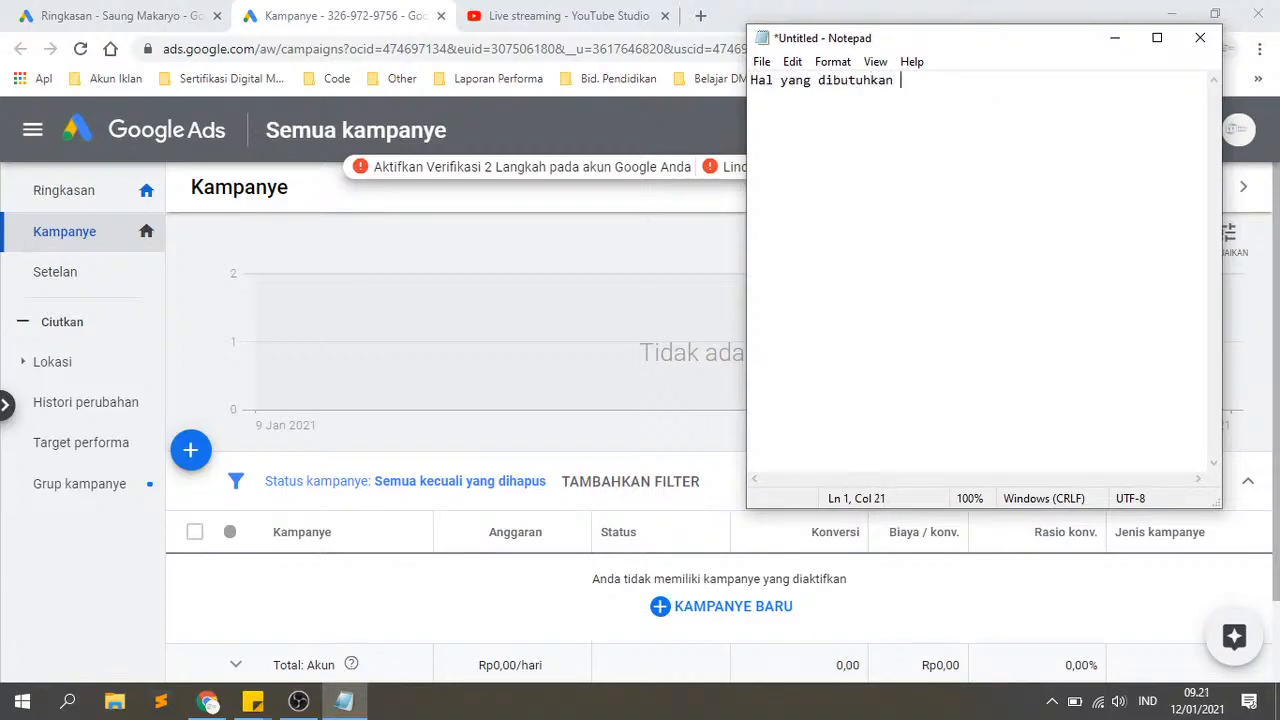
{"action": "type", "text": "Untuk memasang tracking "}
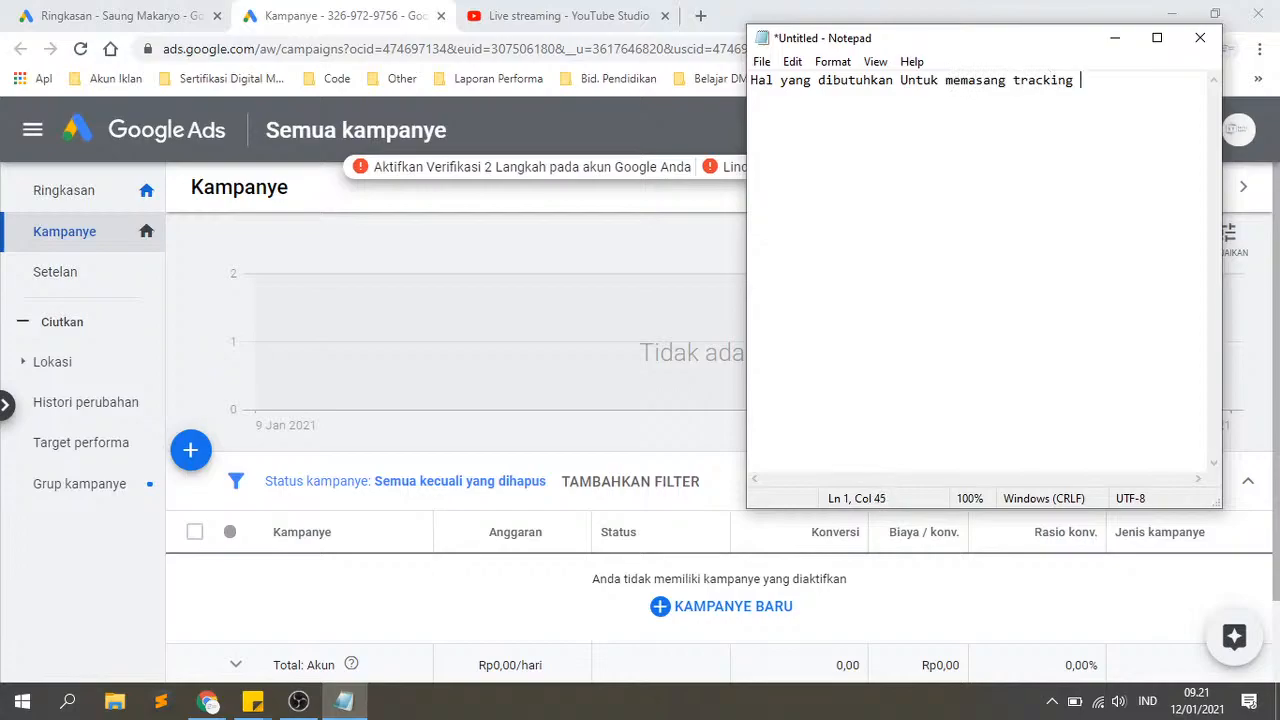
{"action": "type", "text": "Konversi"}
{"action": "key", "text": "Return"}
{"action": "type", "text": "Google "}
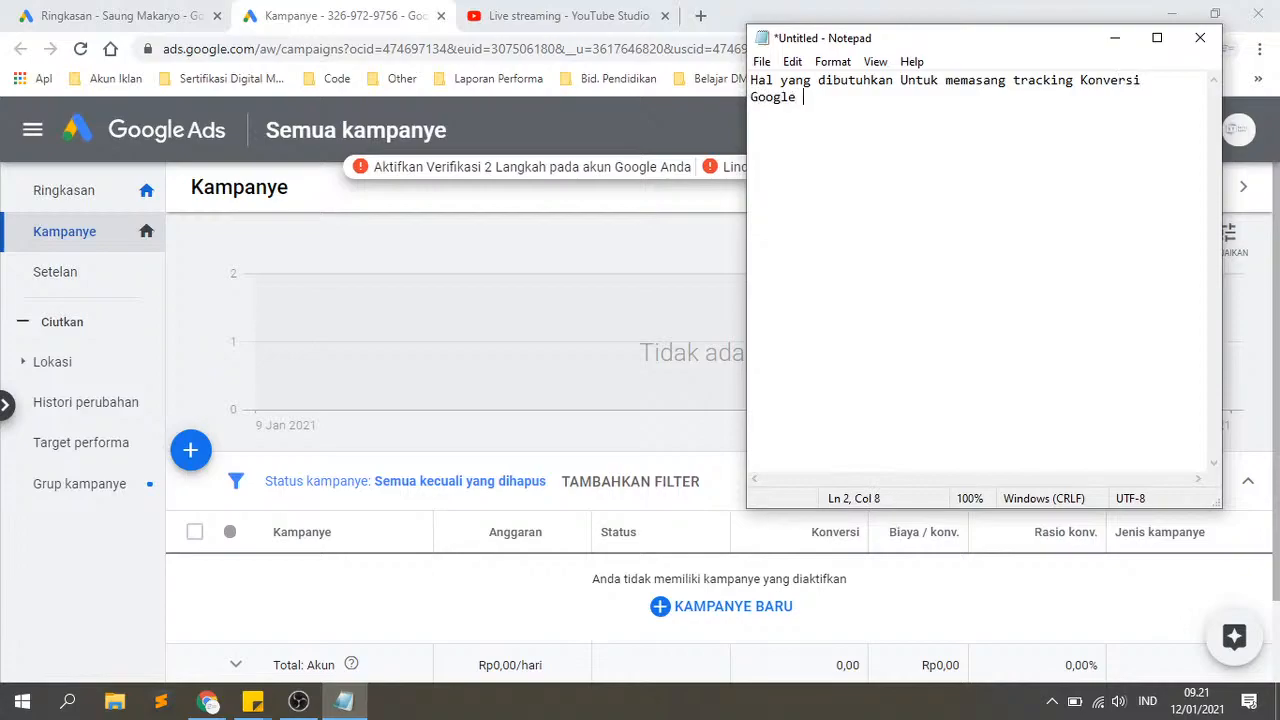
{"action": "type", "text": "Ads"}
{"action": "key", "text": "Return"}
{"action": "key", "text": "Return"}
{"action": "type", "text": "1. Konversi > Goog"}
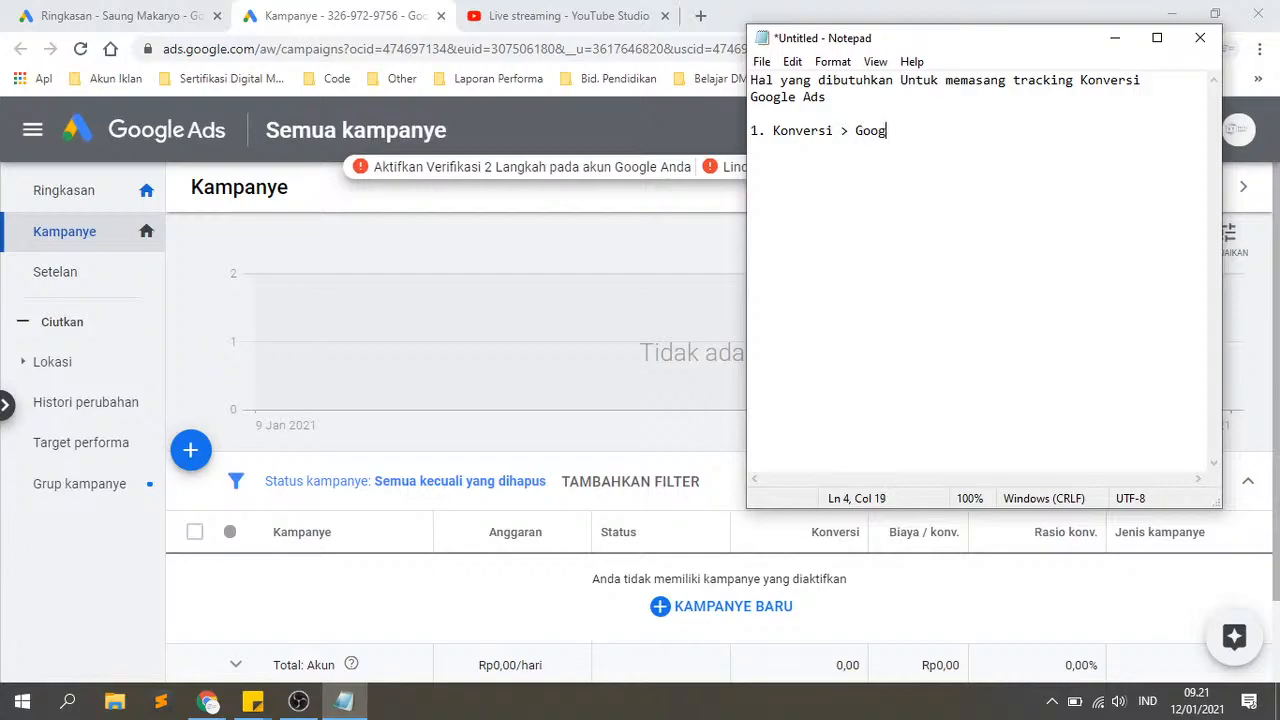
{"action": "type", "text": "le Ads"}
{"action": "key", "text": "Return"}
{"action": "type", "text": "2. Landingpage "}
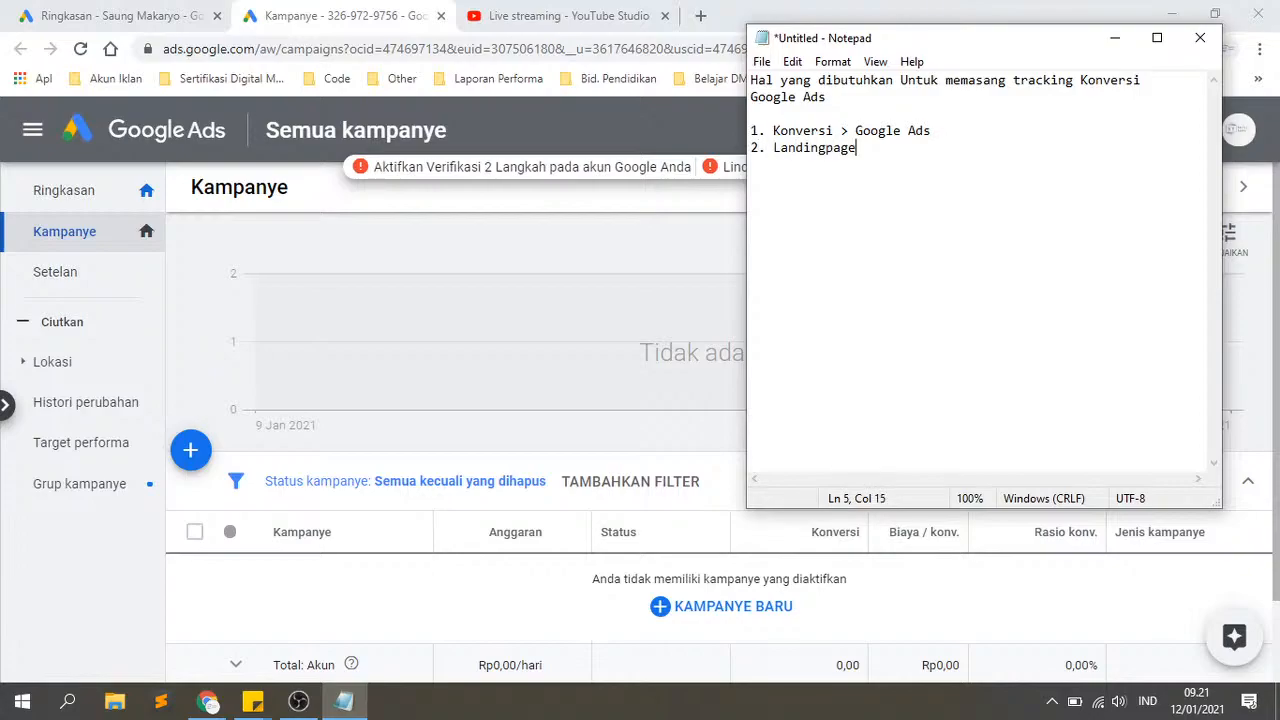
{"action": "type", "text": ">"}
{"action": "type", "text": "https://tumbas.id"}
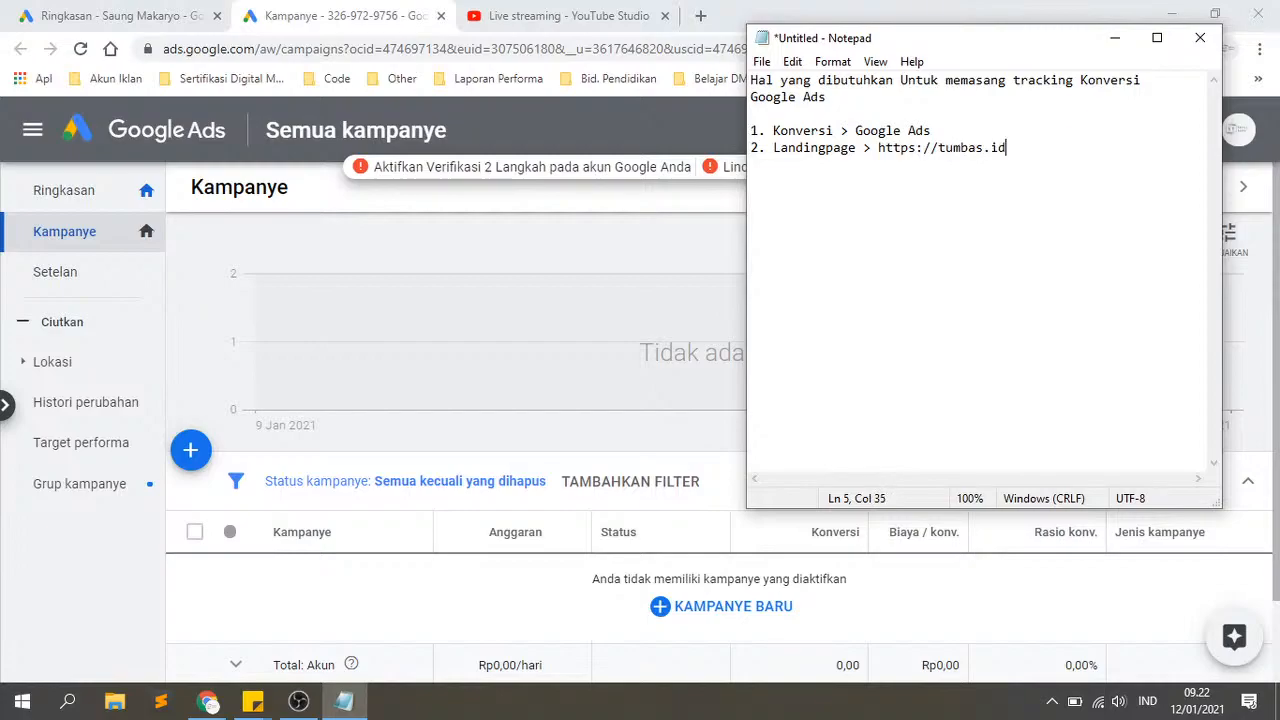
{"action": "type", "text": "/beli-bedak"}
{"action": "key", "text": "Return"}
{"action": "type", "text": "3. "}
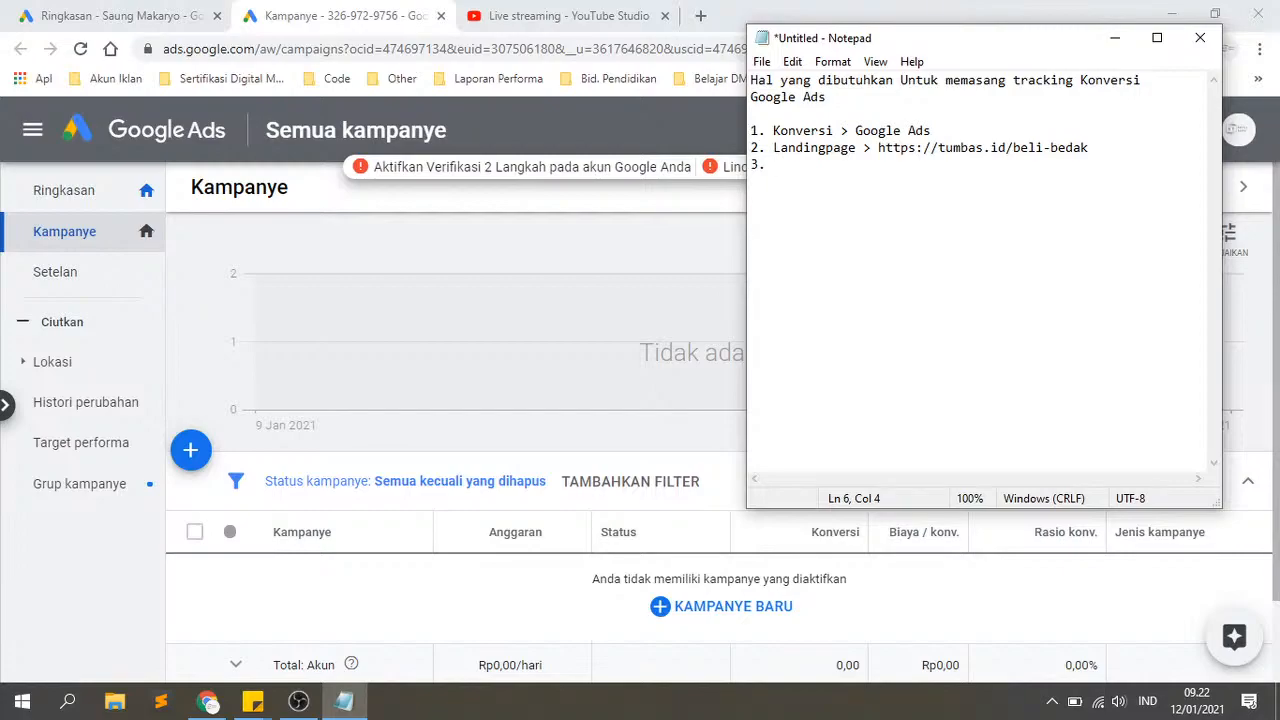
{"action": "type", "text": "Kode Button WhatsApp"}
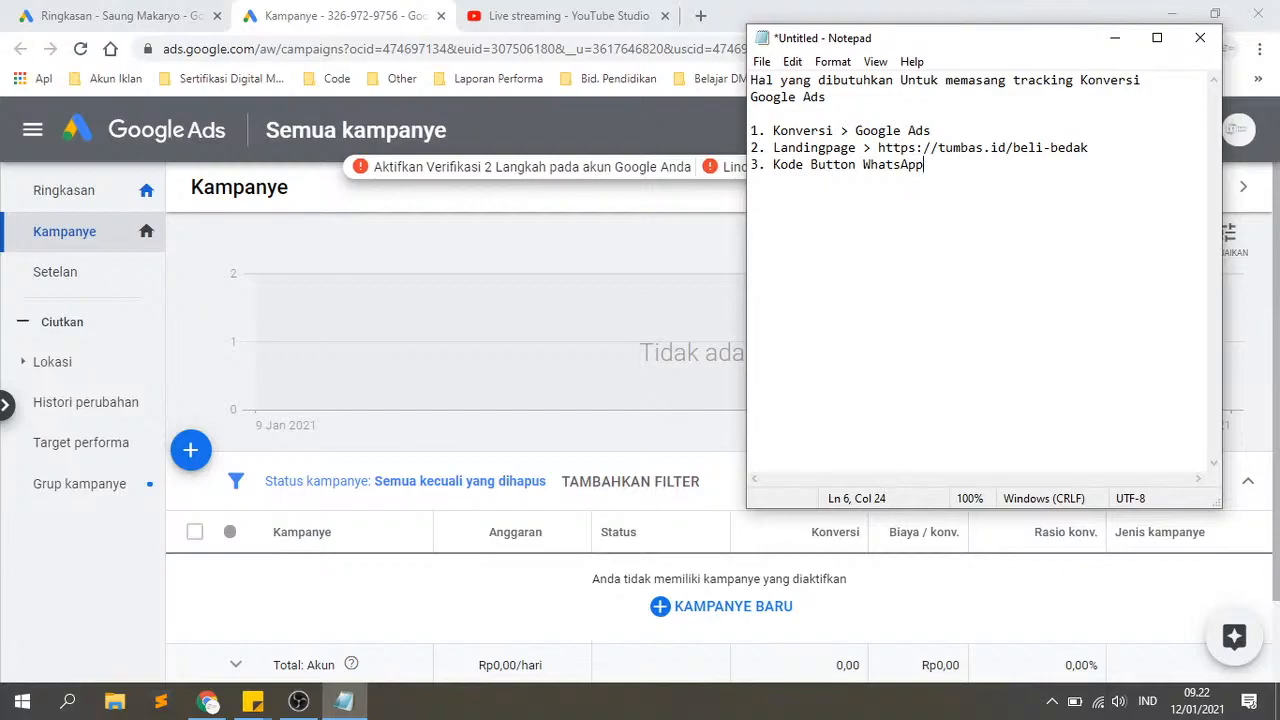
Step: Insert a blank line and the heading "Versi Tracking Konversi:" between the landing page item and the WhatsApp button item
{"action": "left_click", "coordinate": [1096, 147]}
{"action": "key", "text": "Return"}
{"action": "type", "text": "Versi"}
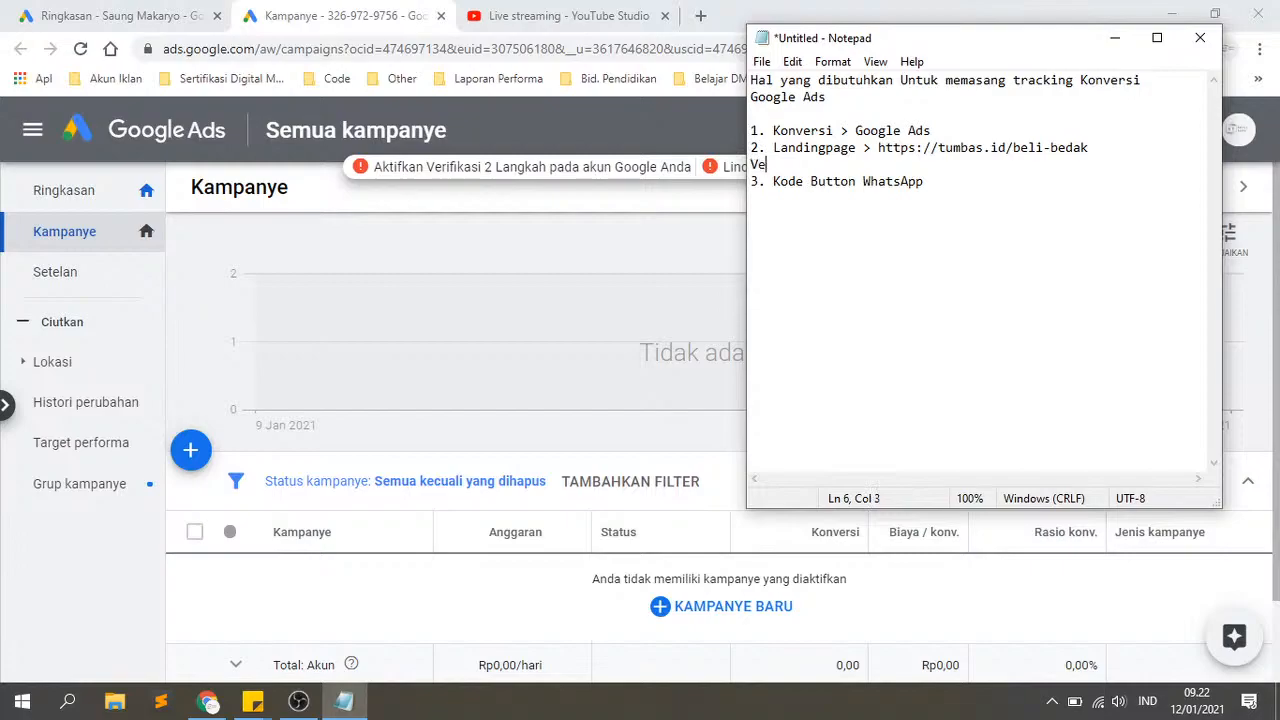
{"action": "key", "text": "Left"}
{"action": "key", "text": "Left"}
{"action": "key", "text": "Left"}
{"action": "key", "text": "Left"}
{"action": "key", "text": "Left"}
{"action": "key", "text": "Return"}
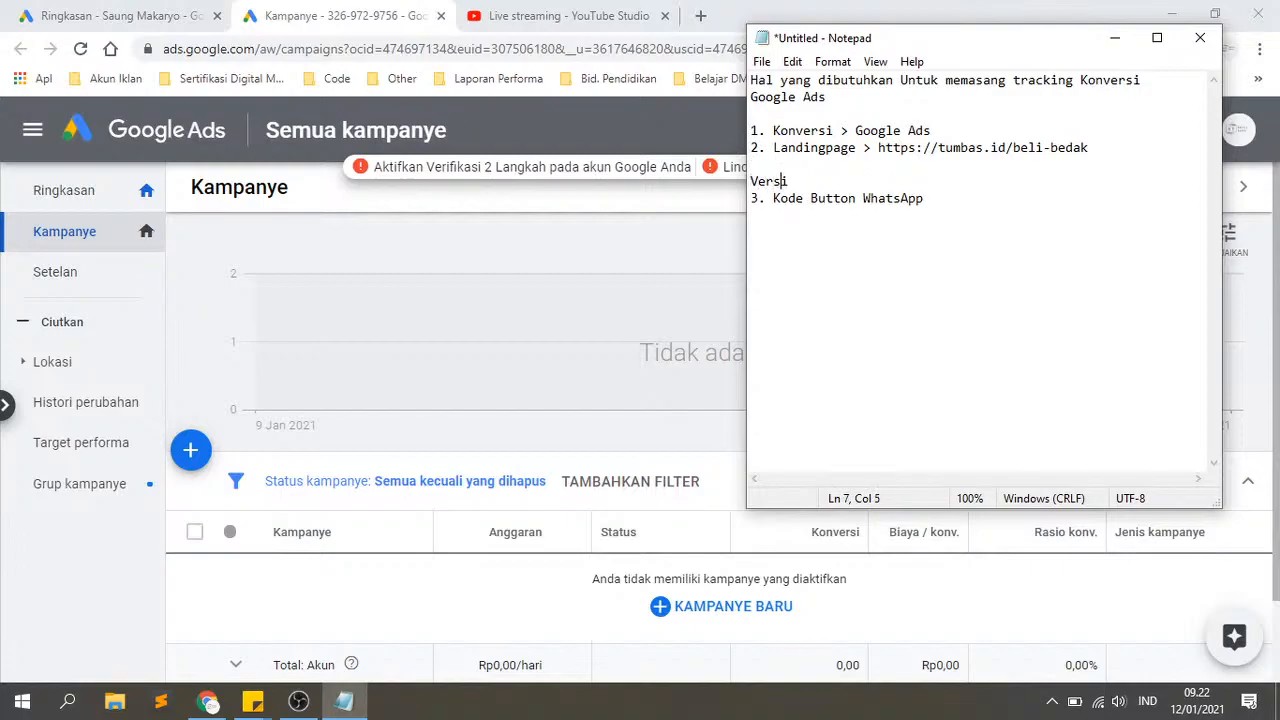
{"action": "type", "text": "Tracking Konversi:"}
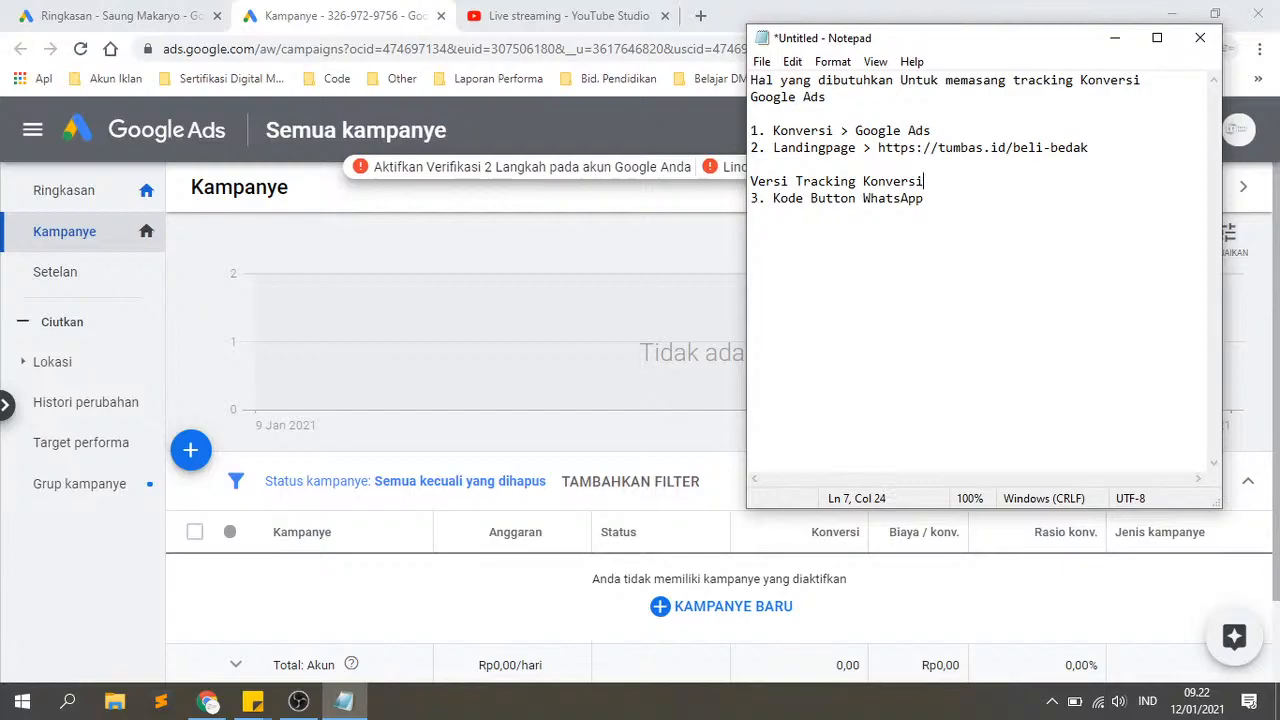
Step: Renumber the "Kode Button WhatsApp" item as 1 and add "2. Google Tag Manager" below it
{"action": "left_click", "coordinate": [762, 199]}
{"action": "key", "text": "BackSpace"}
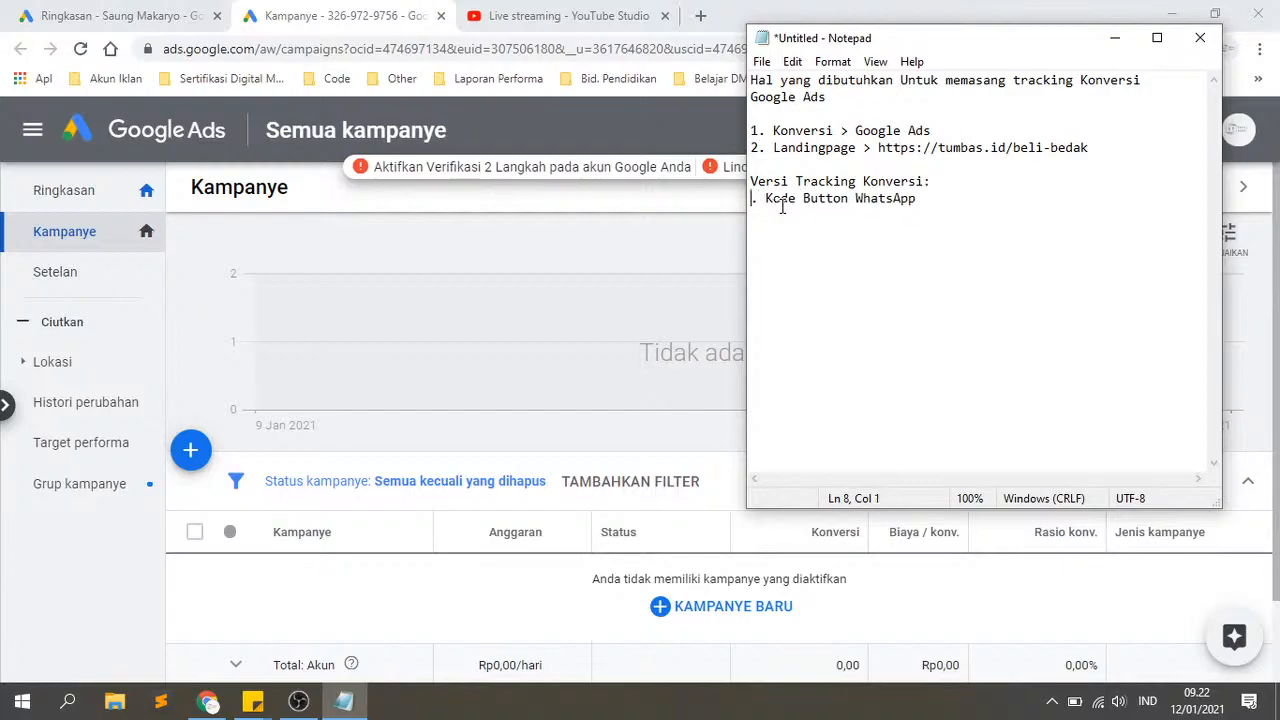
{"action": "type", "text": "1"}
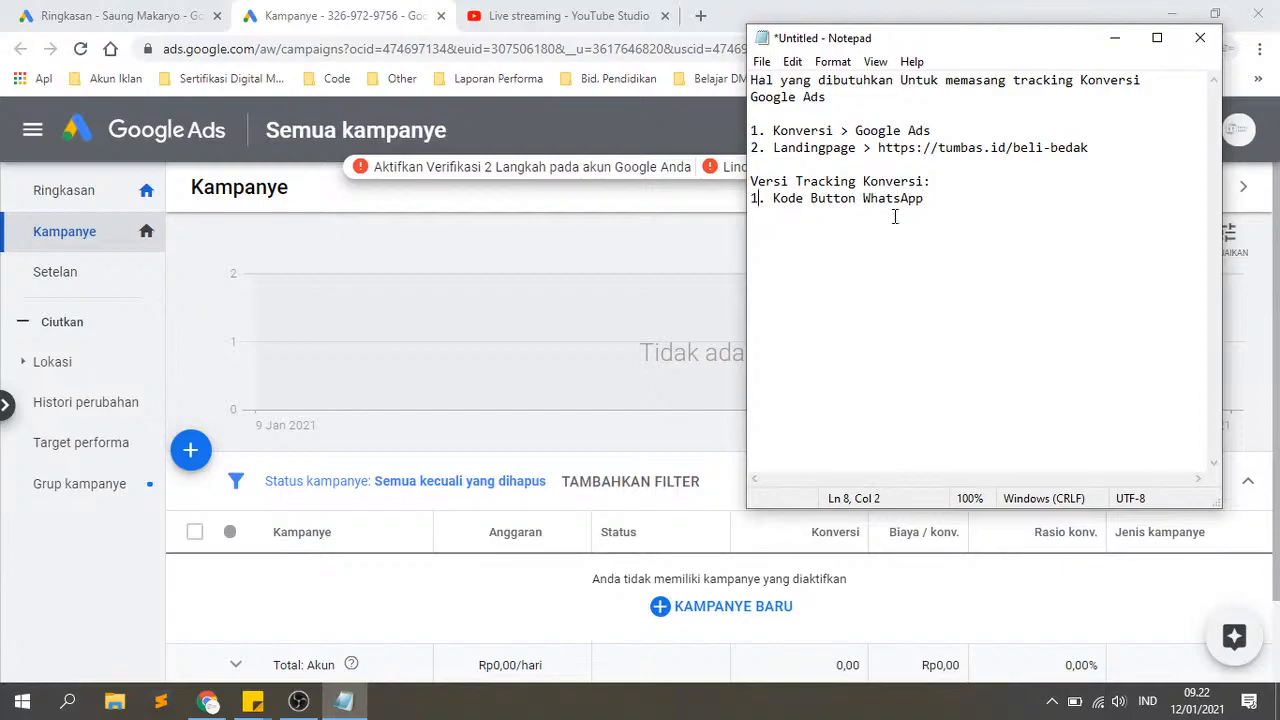
{"action": "left_click", "coordinate": [964, 199]}
{"action": "key", "text": "Return"}
{"action": "type", "text": "2. Google Tag Manager"}
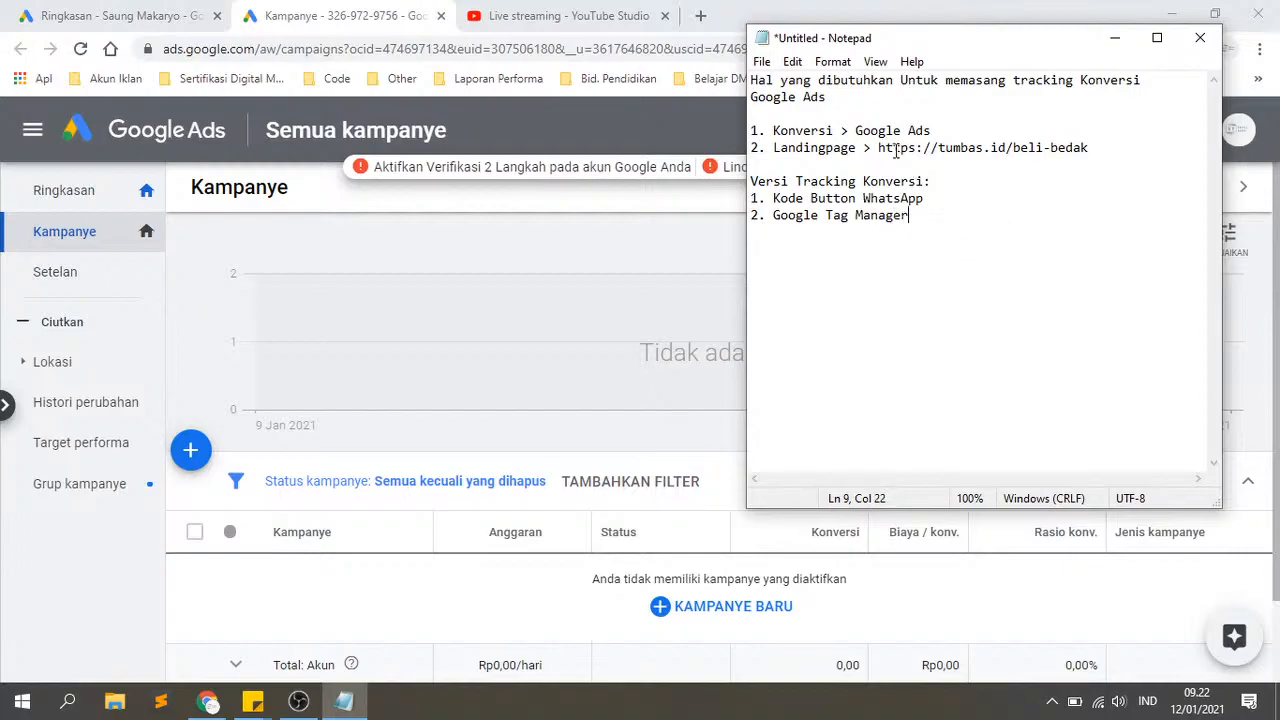
Step: In a new Chrome tab, log in to tumbas.id/wp-admin with the prefilled credentials and show the list of all pages
{"action": "left_click", "coordinate": [958, 132]}
{"action": "left_click", "coordinate": [700, 15]}
{"action": "type", "text": "tumba"}
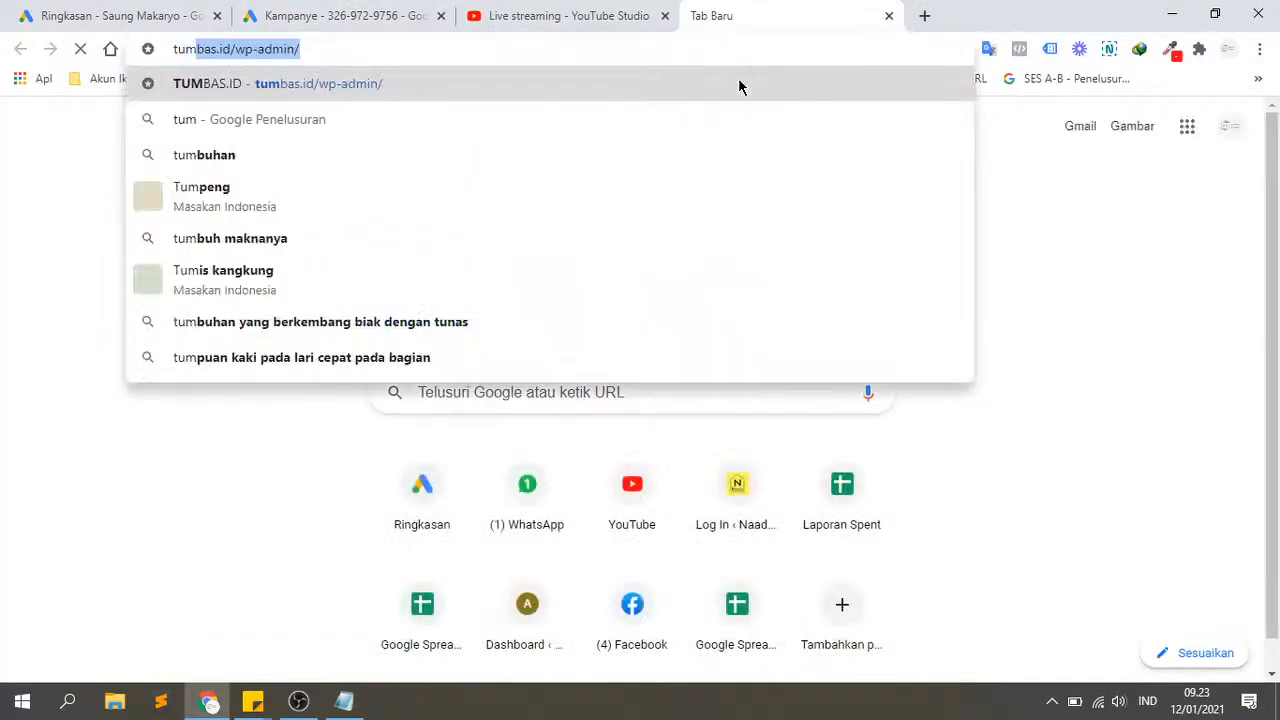
{"action": "key", "text": "Right"}
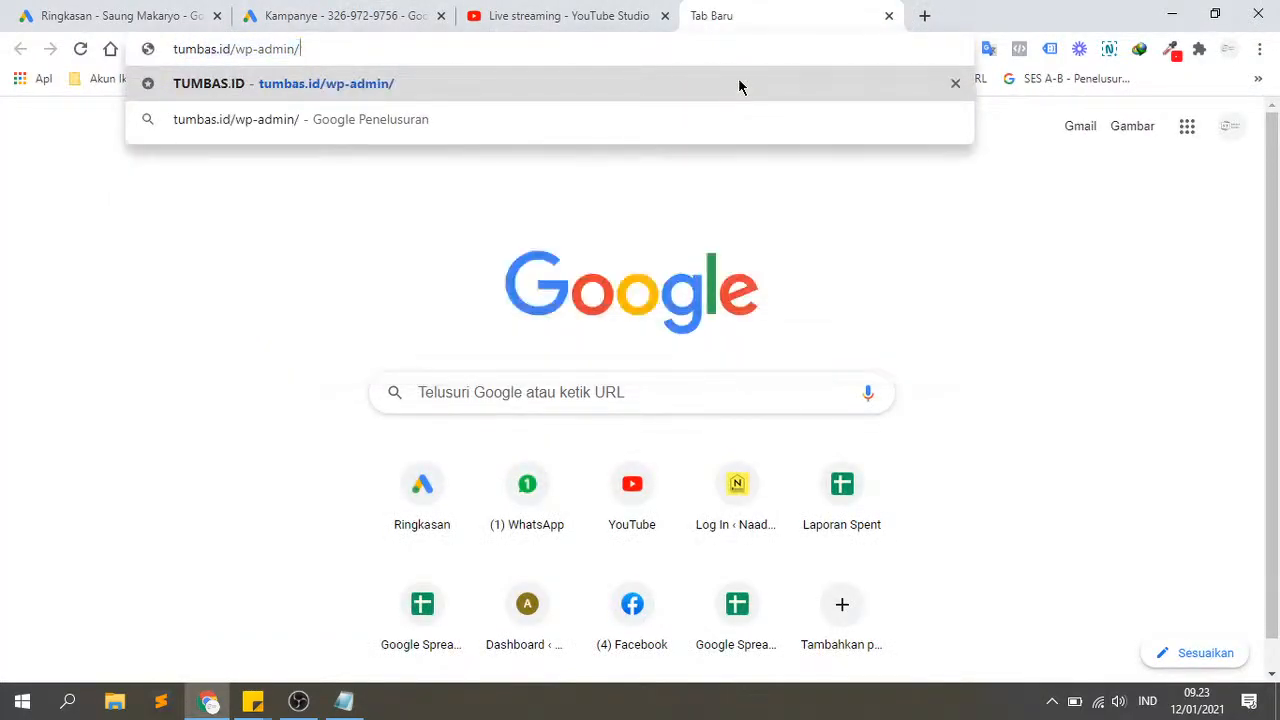
{"action": "key", "text": "Return"}
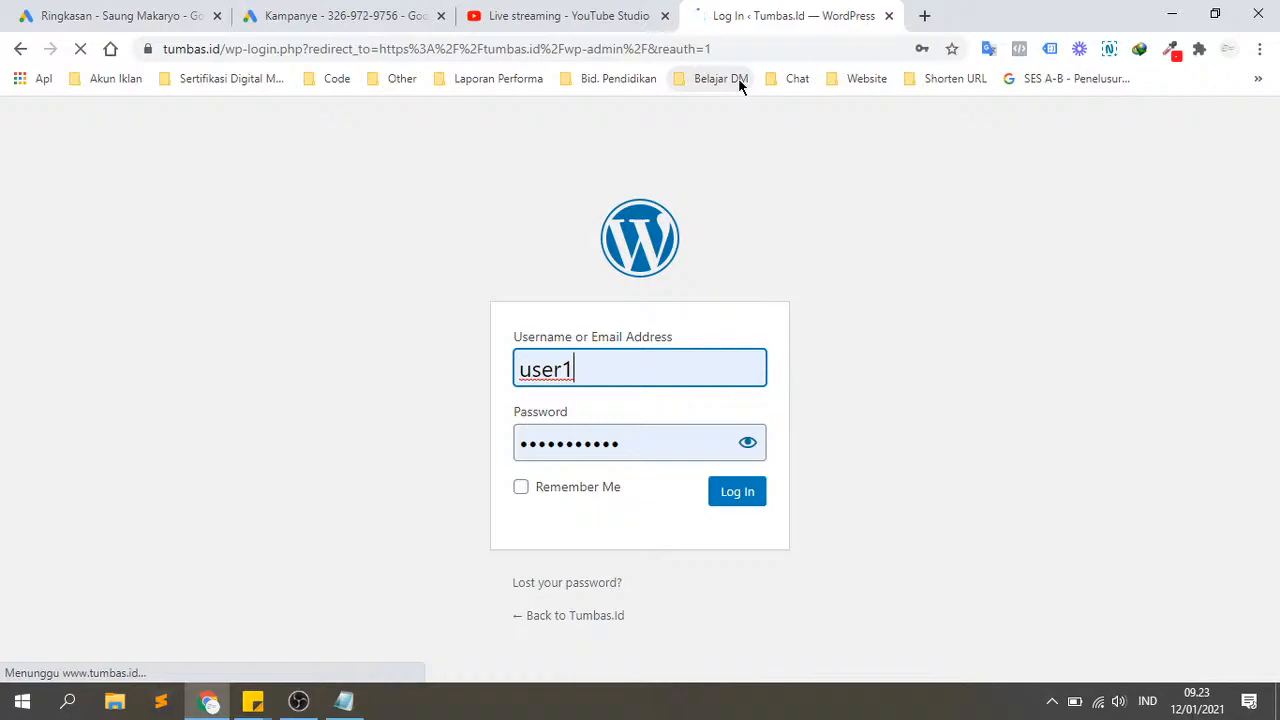
{"action": "key", "text": "Return"}
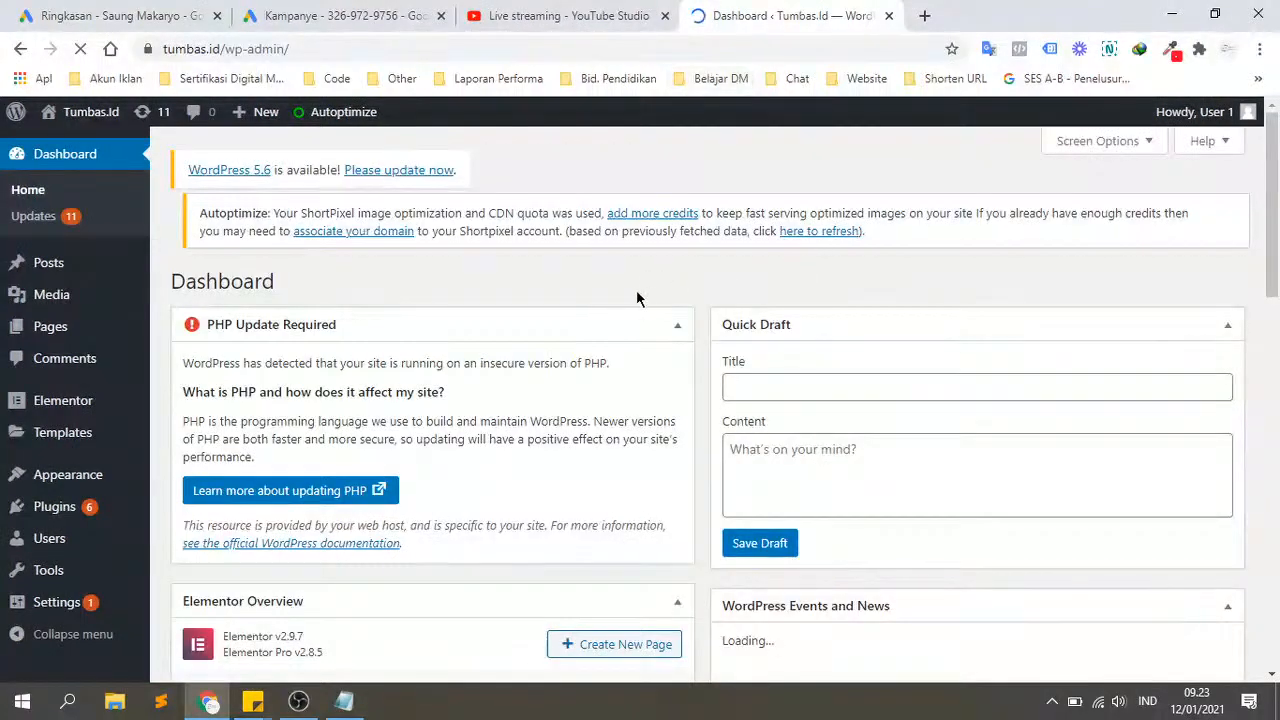
{"action": "left_click", "coordinate": [97, 332]}
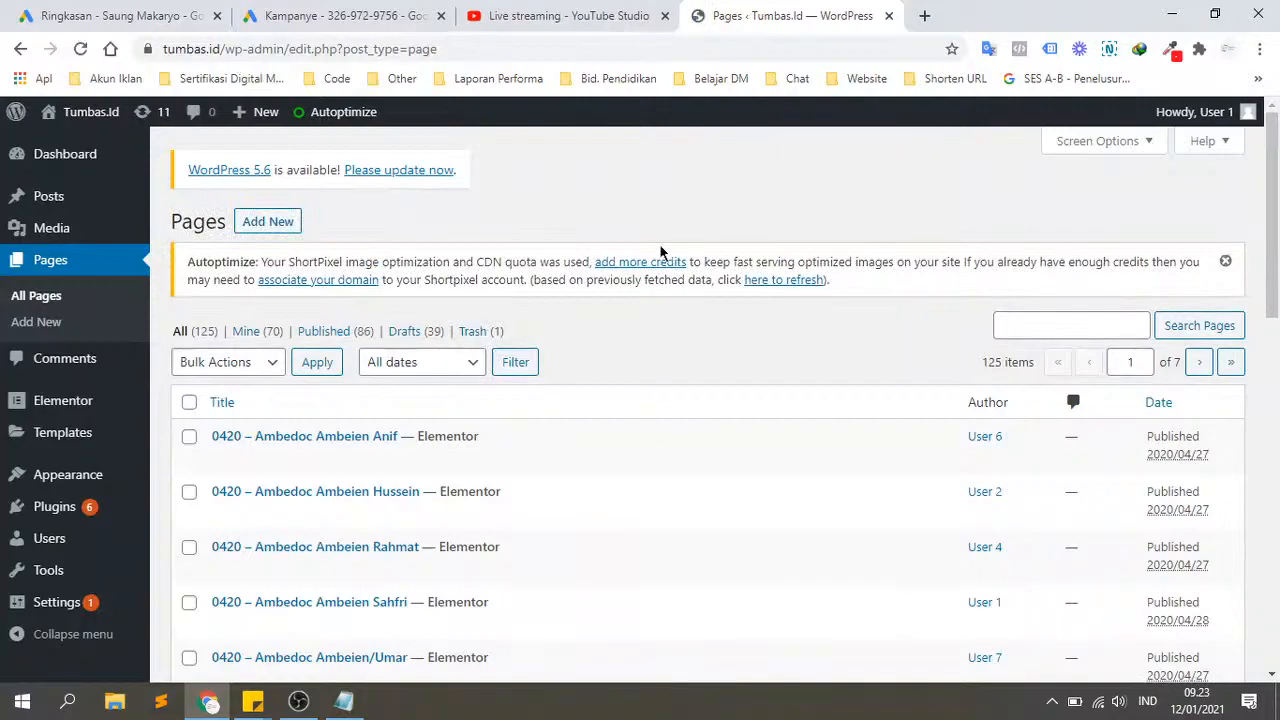
Step: Move the YouTube Studio live streaming tab to the first place among the browser tabs and return to the WordPress page list
{"action": "left_click", "coordinate": [606, 16]}
{"action": "left_click_drag", "start_coordinate": [141, 12], "coordinate": [137, 13]}
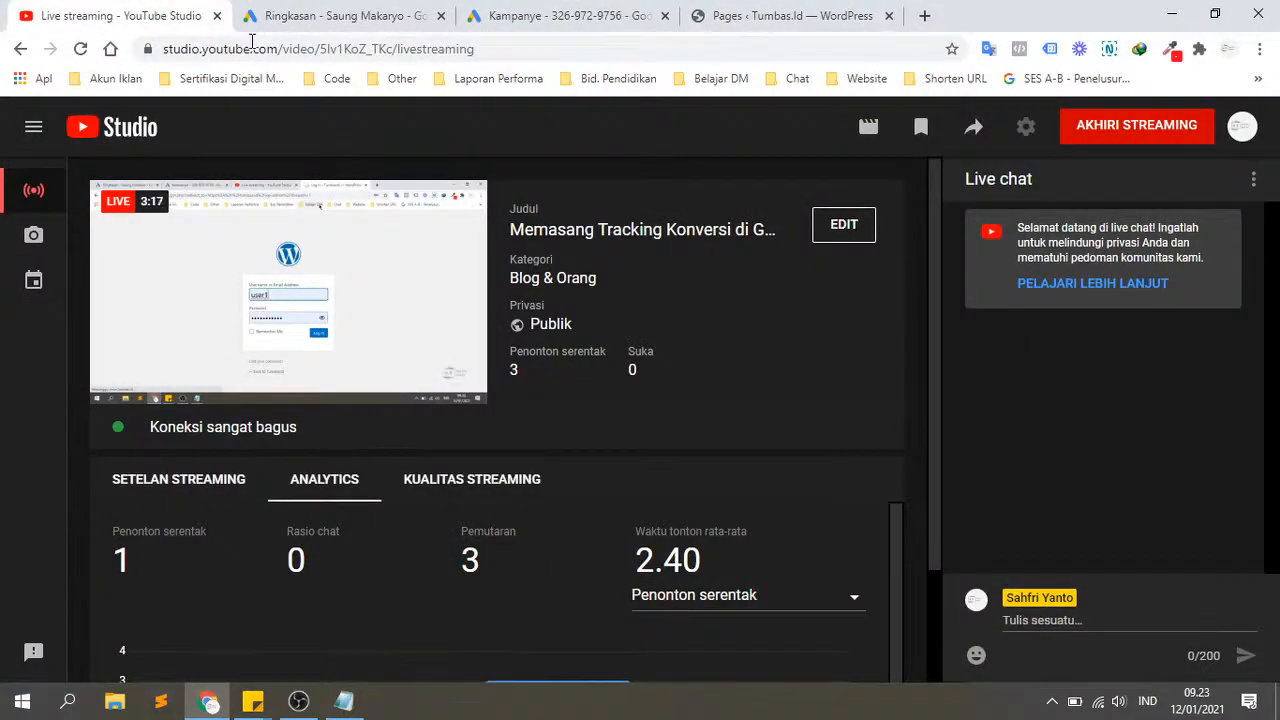
{"action": "left_click", "coordinate": [720, 16]}
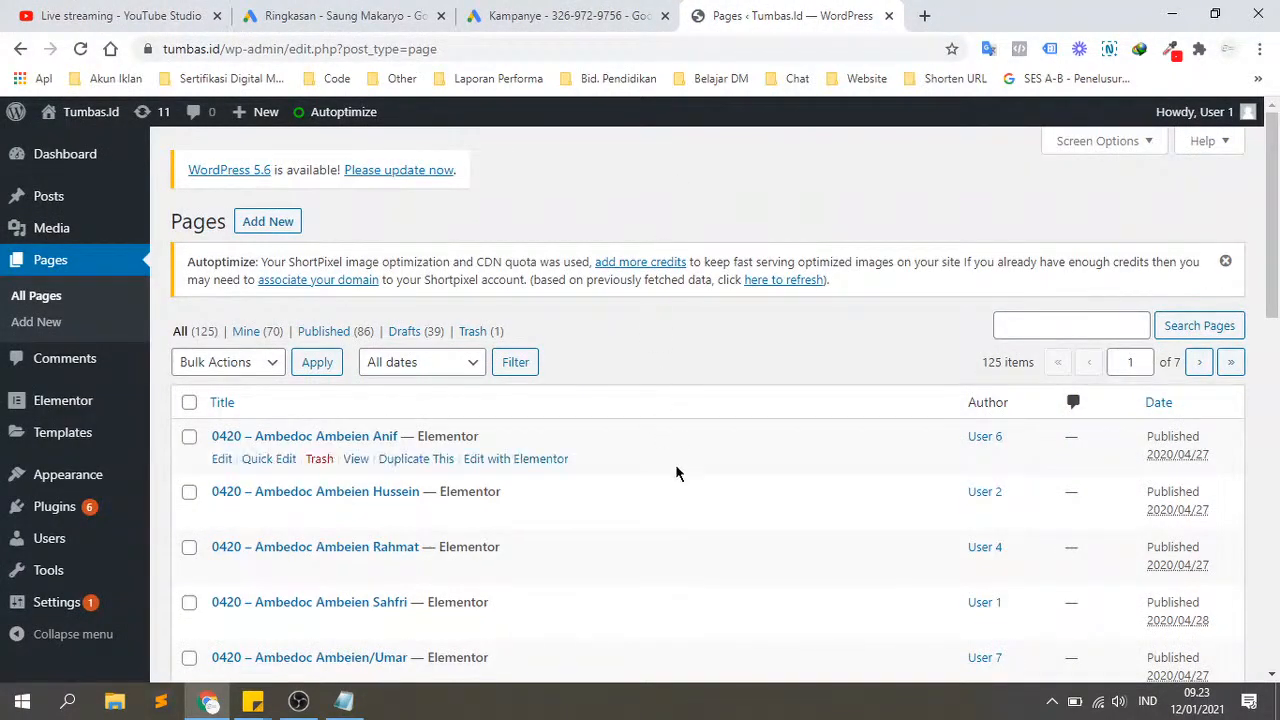
Step: Open the live view of User 1's "0420 – Ambedoc Ambeien" page in a new browser tab and return to the page list
{"action": "scroll", "coordinate": [675, 464], "scroll_direction": "down", "scroll_amount": 3}
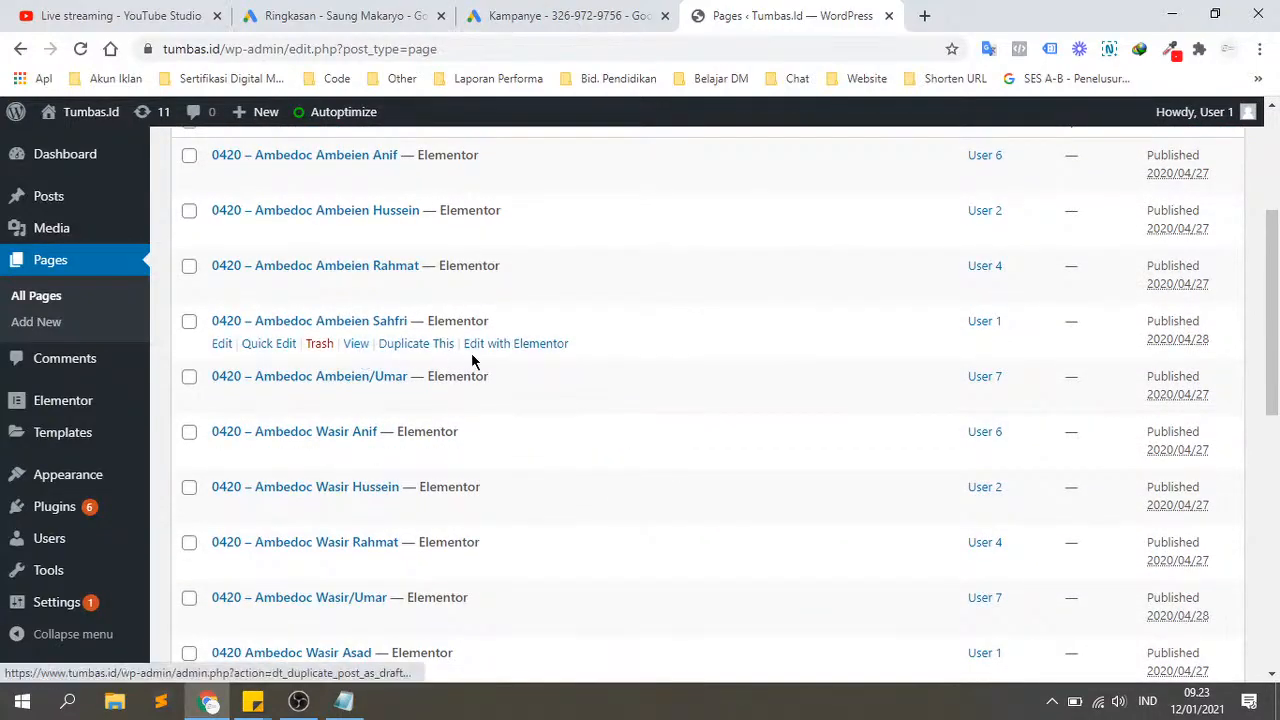
{"action": "right_click", "coordinate": [360, 352]}
{"action": "left_click", "coordinate": [386, 362]}
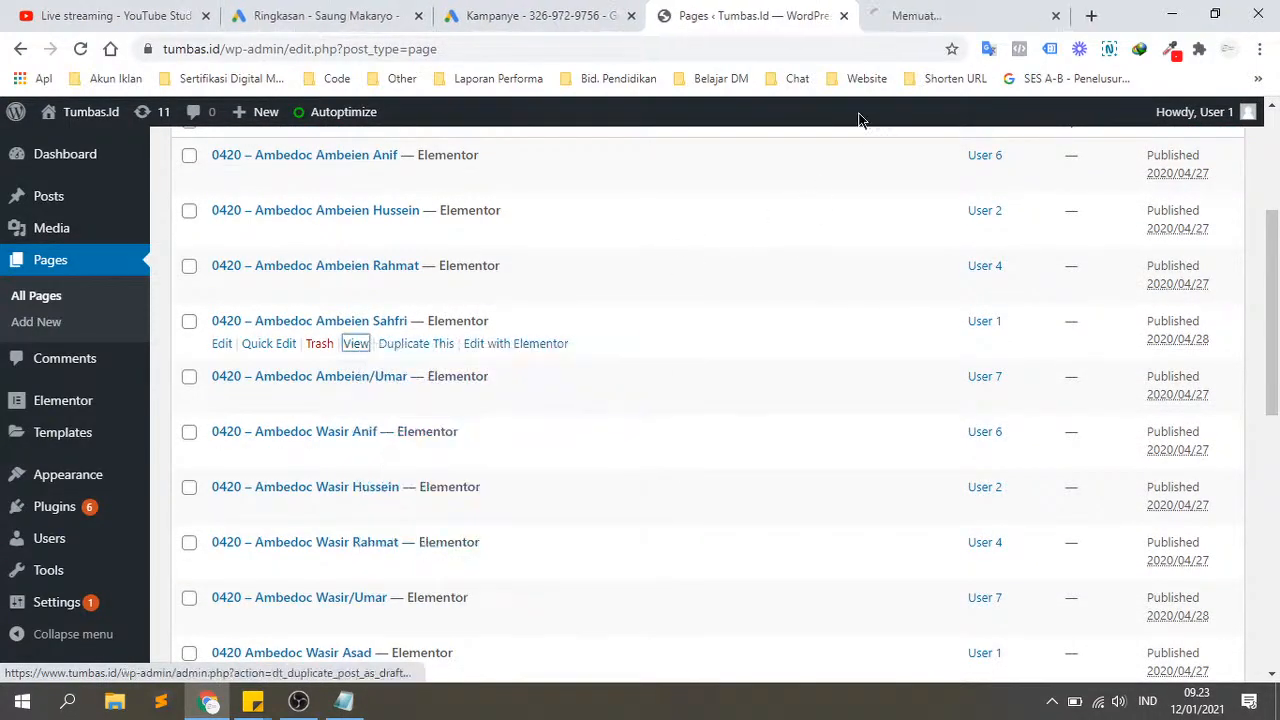
{"action": "left_click", "coordinate": [908, 14]}
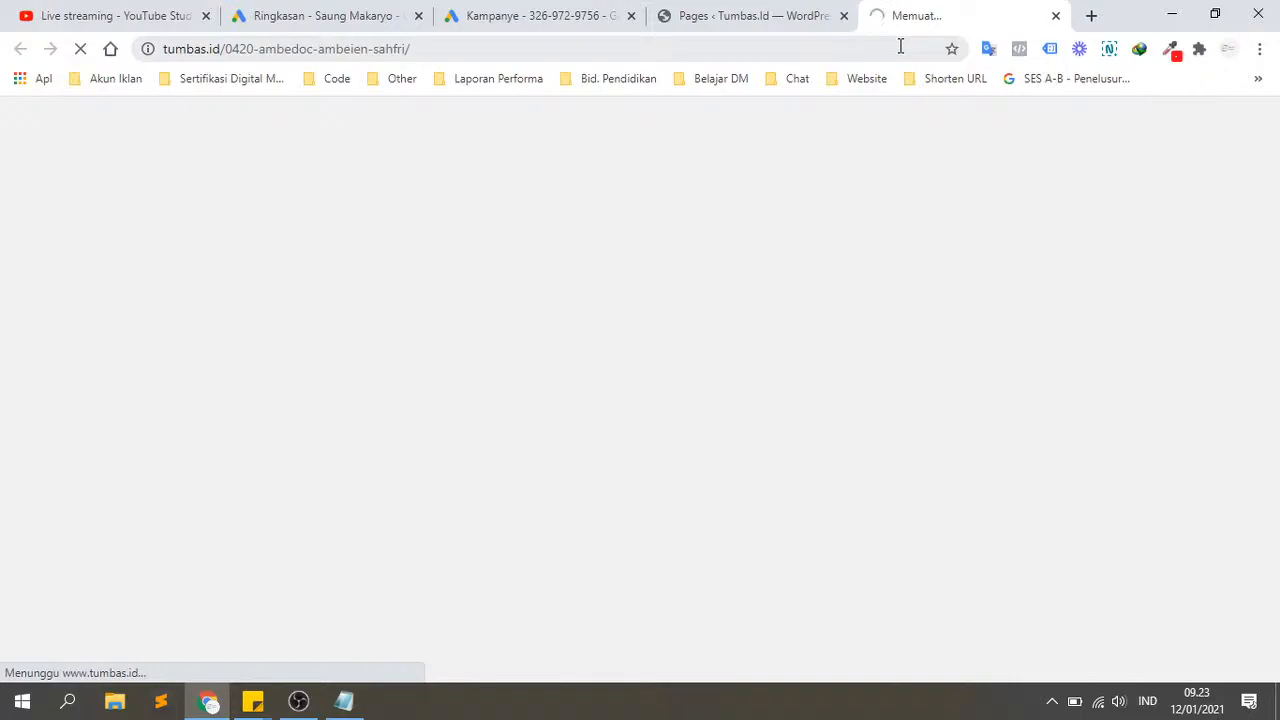
{"action": "left_click", "coordinate": [766, 16]}
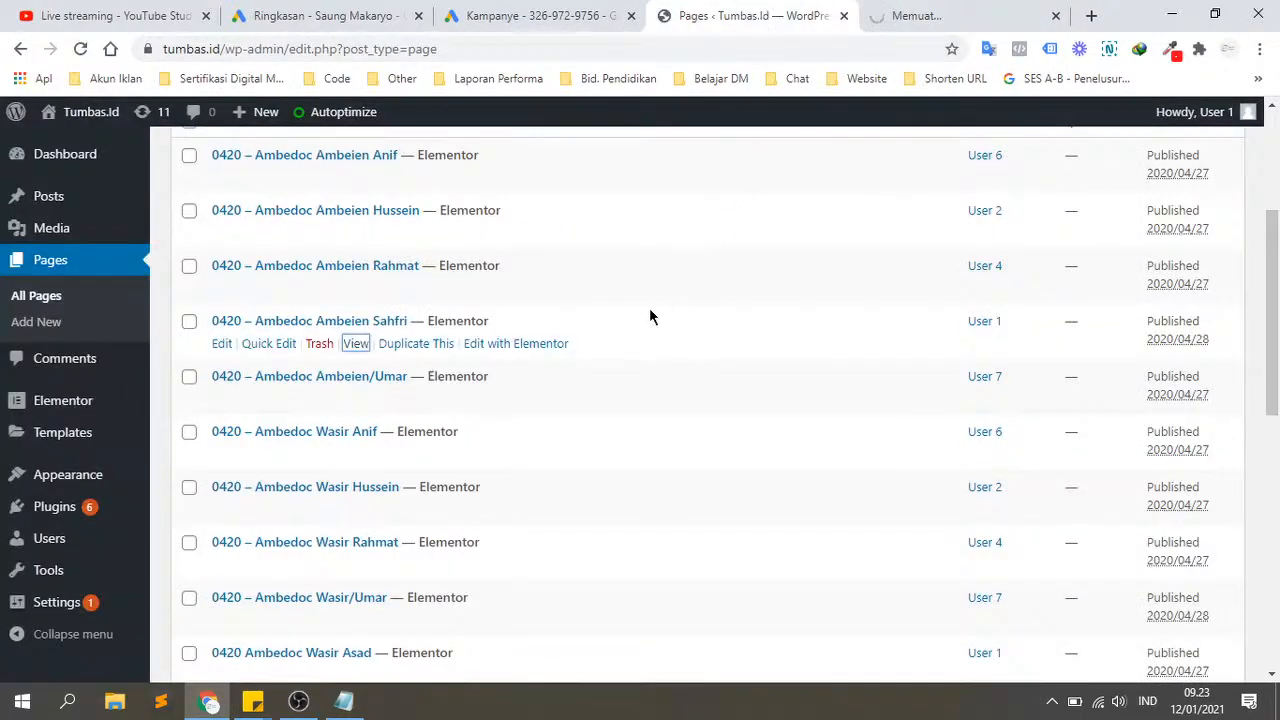
{"action": "scroll", "coordinate": [649, 310], "scroll_direction": "up", "scroll_amount": 3}
{"action": "left_click", "coordinate": [905, 18]}
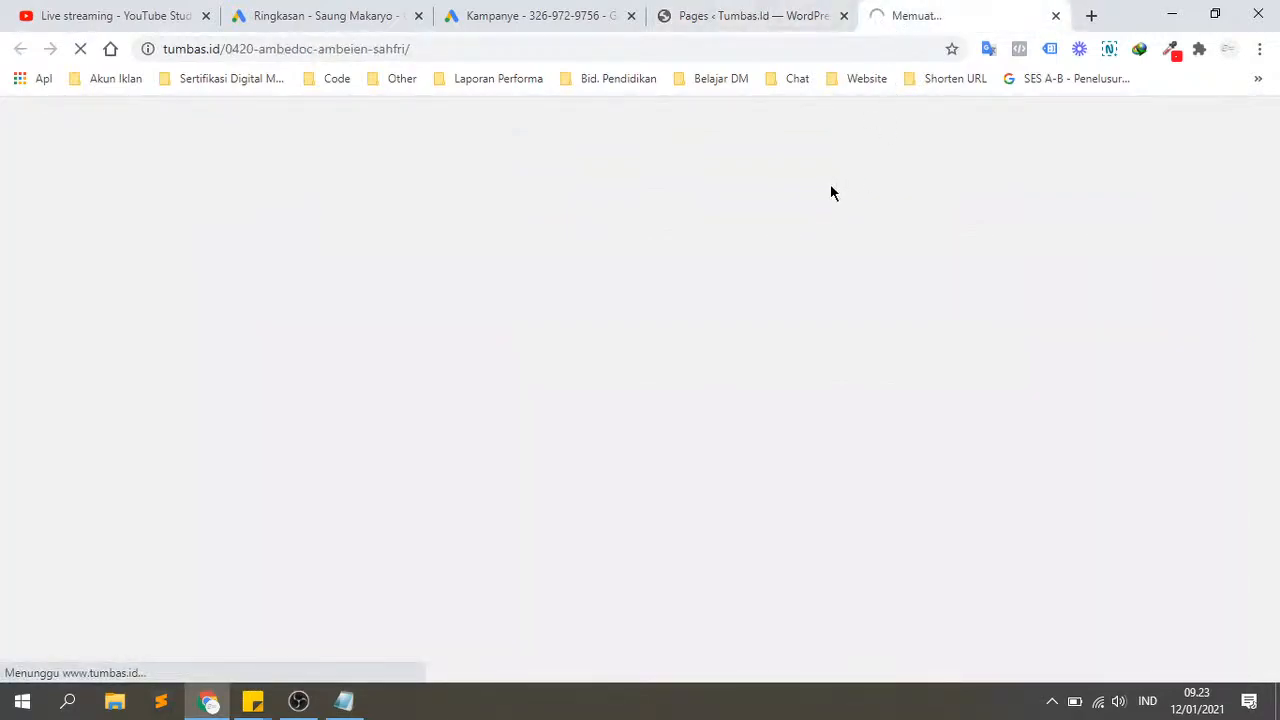
{"action": "left_click", "coordinate": [753, 16]}
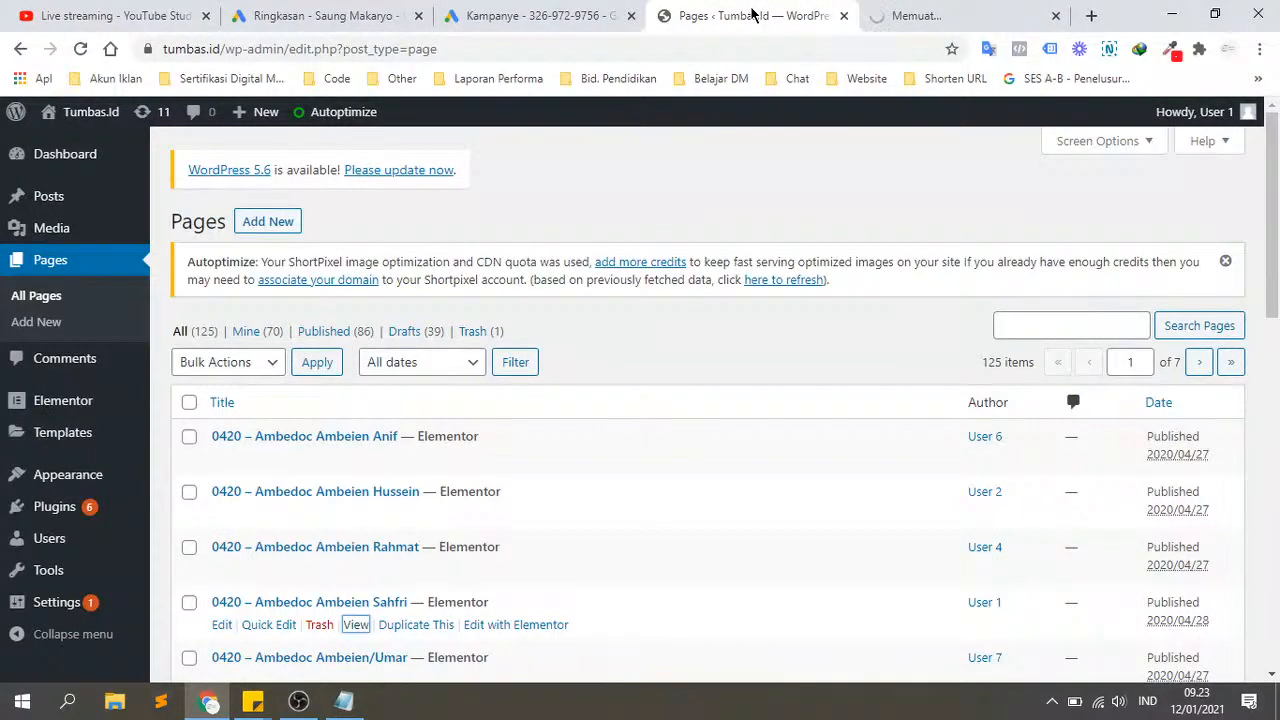
Step: Switch to the Notepad note and add a "Tools Pembantu:" section containing "1. Google Tag Assitant" after a blank line
{"action": "left_click", "coordinate": [344, 700]}
{"action": "key", "text": "Return"}
{"action": "key", "text": "Return"}
{"action": "type", "text": "Tools Pembantu:"}
{"action": "key", "text": "Return"}
{"action": "type", "text": "1"}
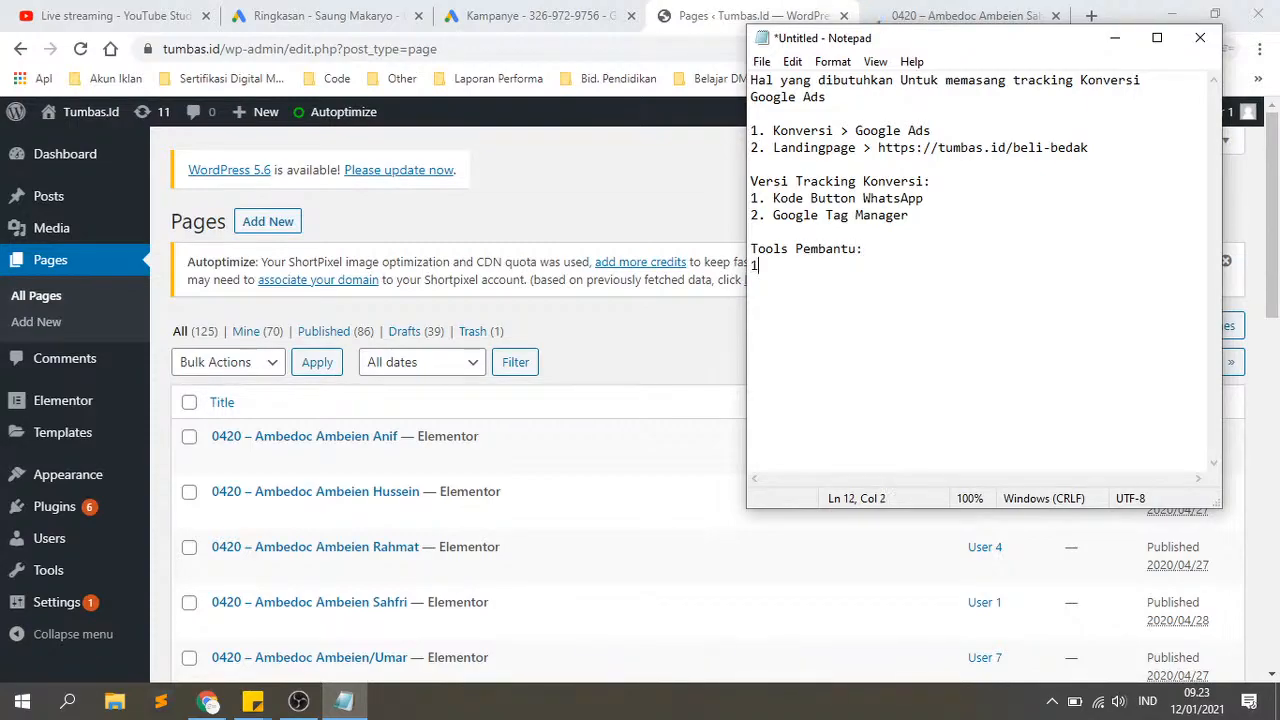
{"action": "type", "text": ". Google Tag Assitant"}
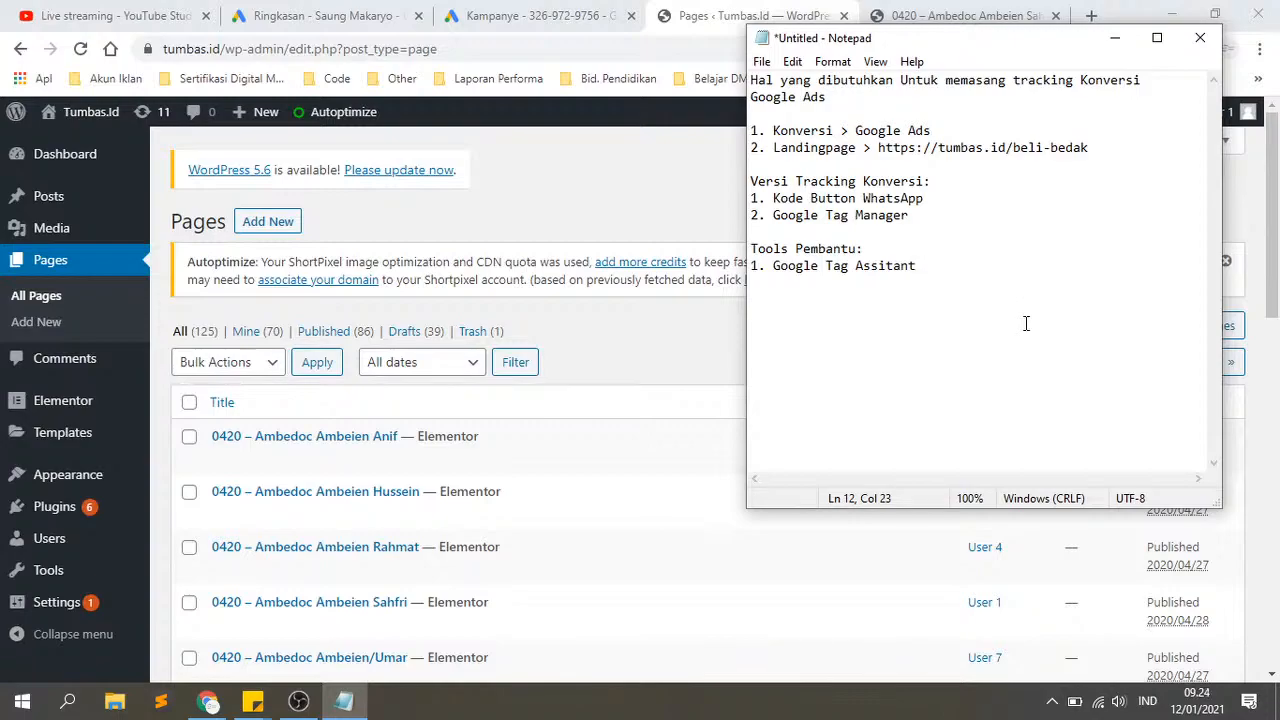
Step: Look at the Tag Assistant Legacy extension on the Ambedoc Ambeien landing page without enabling it
{"action": "left_click", "coordinate": [938, 15]}
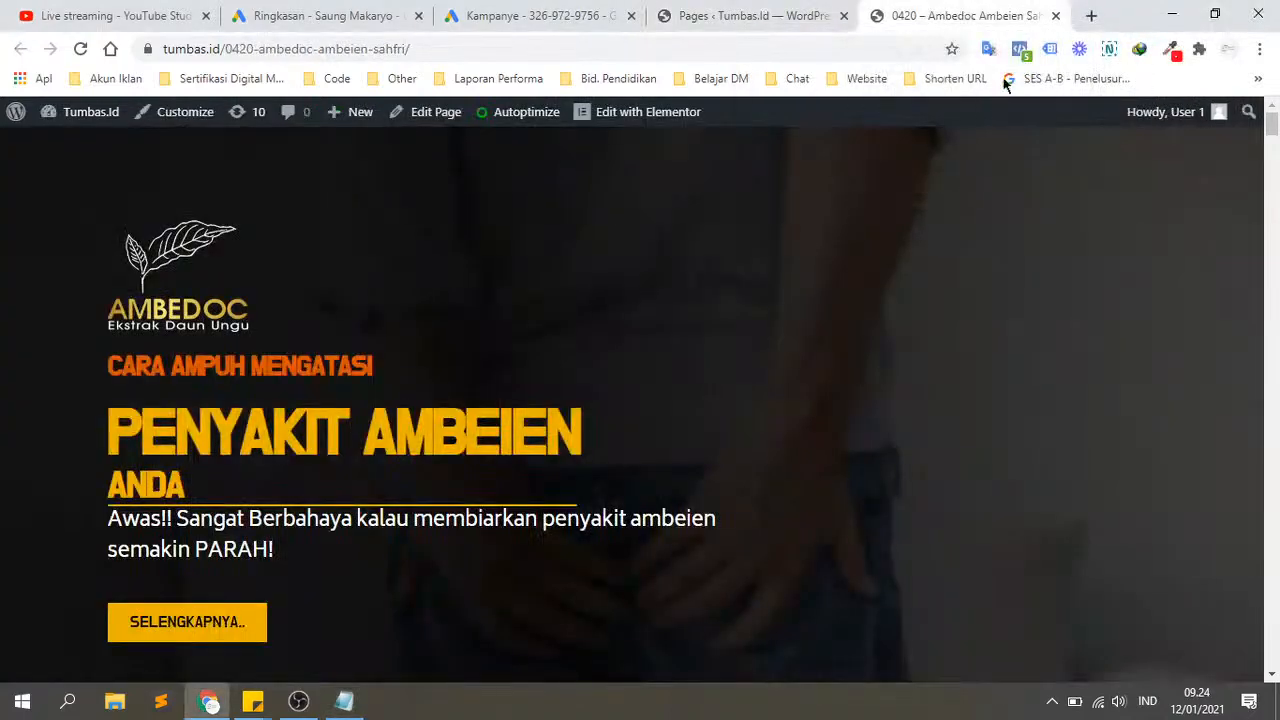
{"action": "left_click", "coordinate": [1049, 50]}
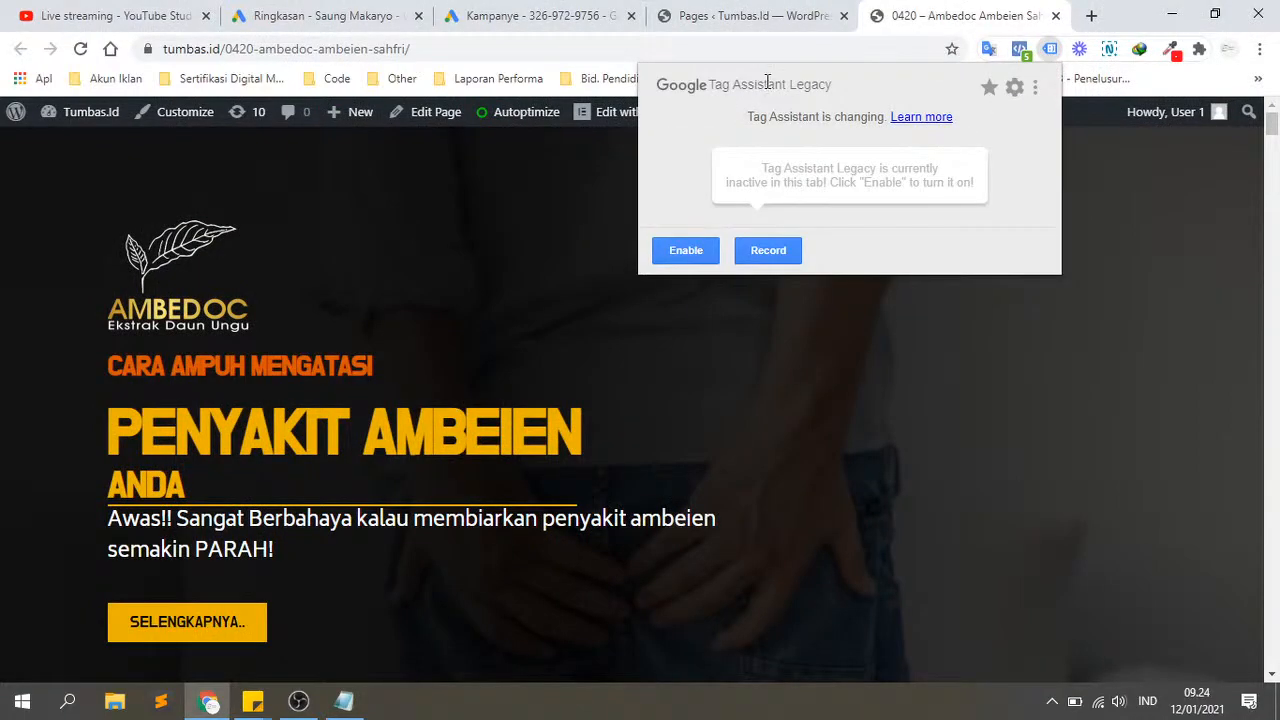
{"action": "left_click", "coordinate": [745, 16]}
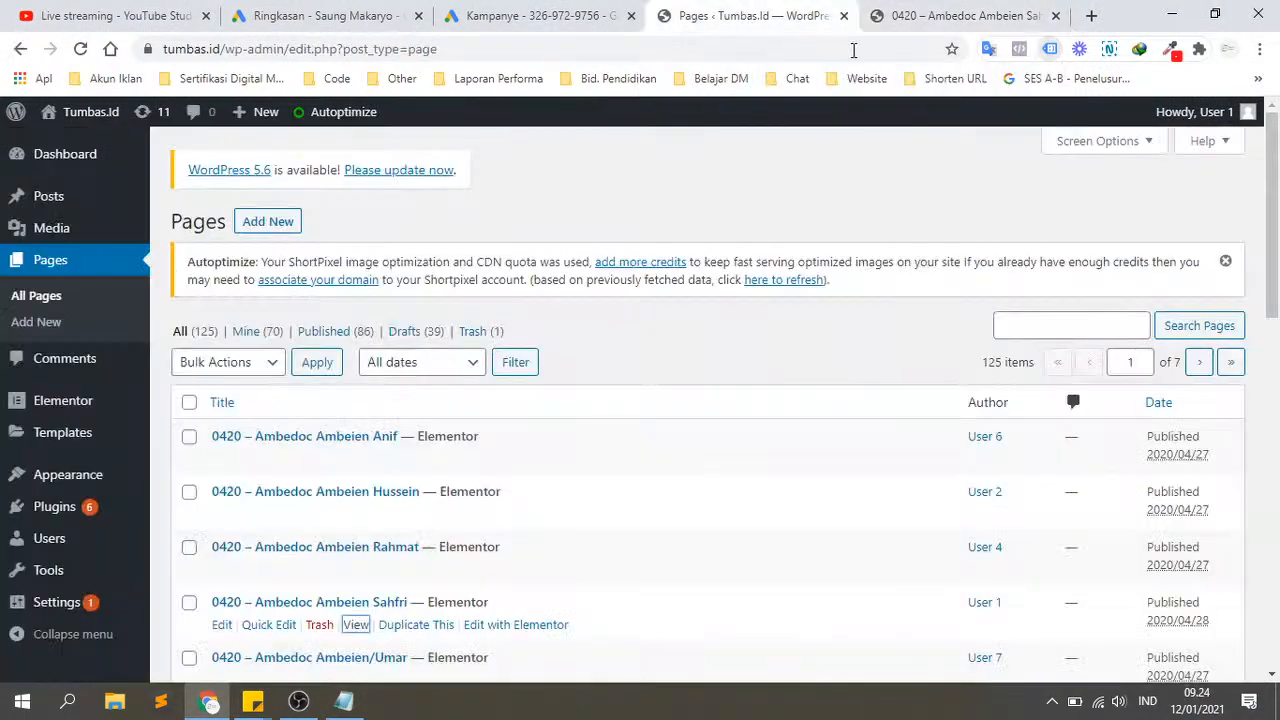
{"action": "left_click", "coordinate": [920, 12]}
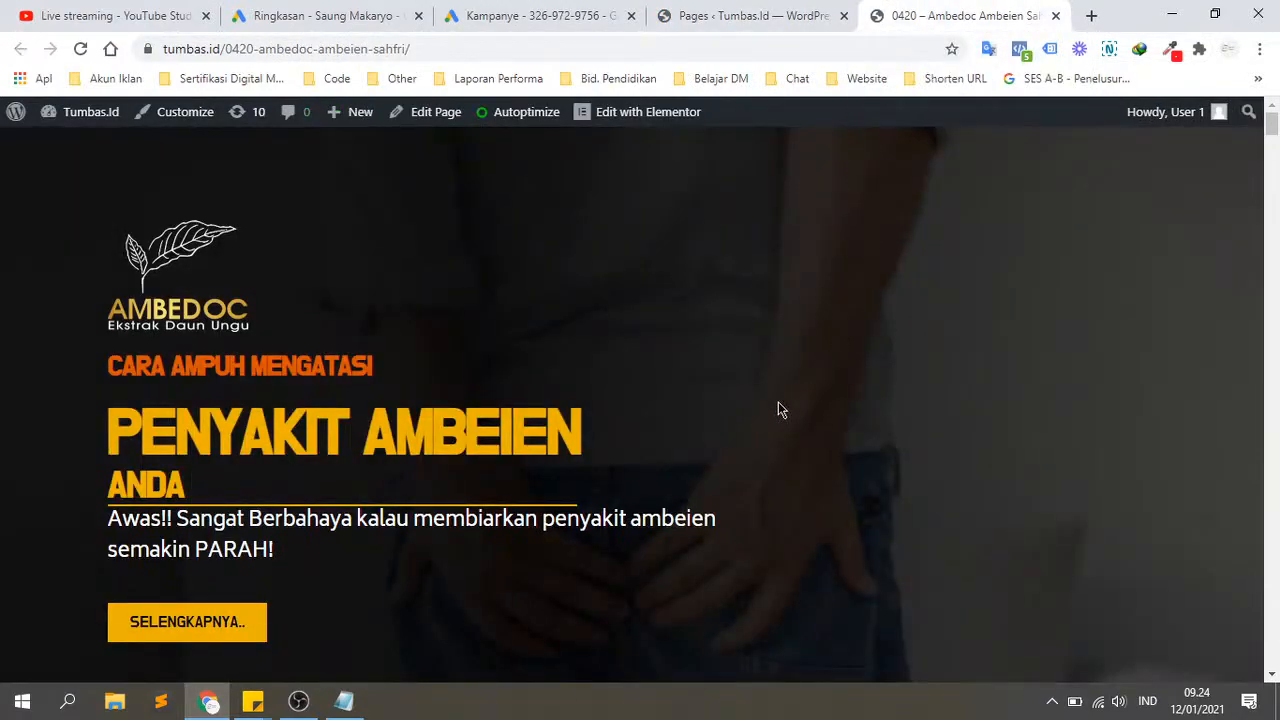
Step: Examine the Ambedoc Ambeien landing page's WhatsApp purchase buttons, including Beli Bantal Ambedoc, Beli 1 to Beli 3 and Beli Paket Komplit
{"action": "scroll", "coordinate": [788, 395], "scroll_direction": "down", "scroll_amount": 10}
{"action": "scroll", "coordinate": [763, 410], "scroll_direction": "down", "scroll_amount": 20}
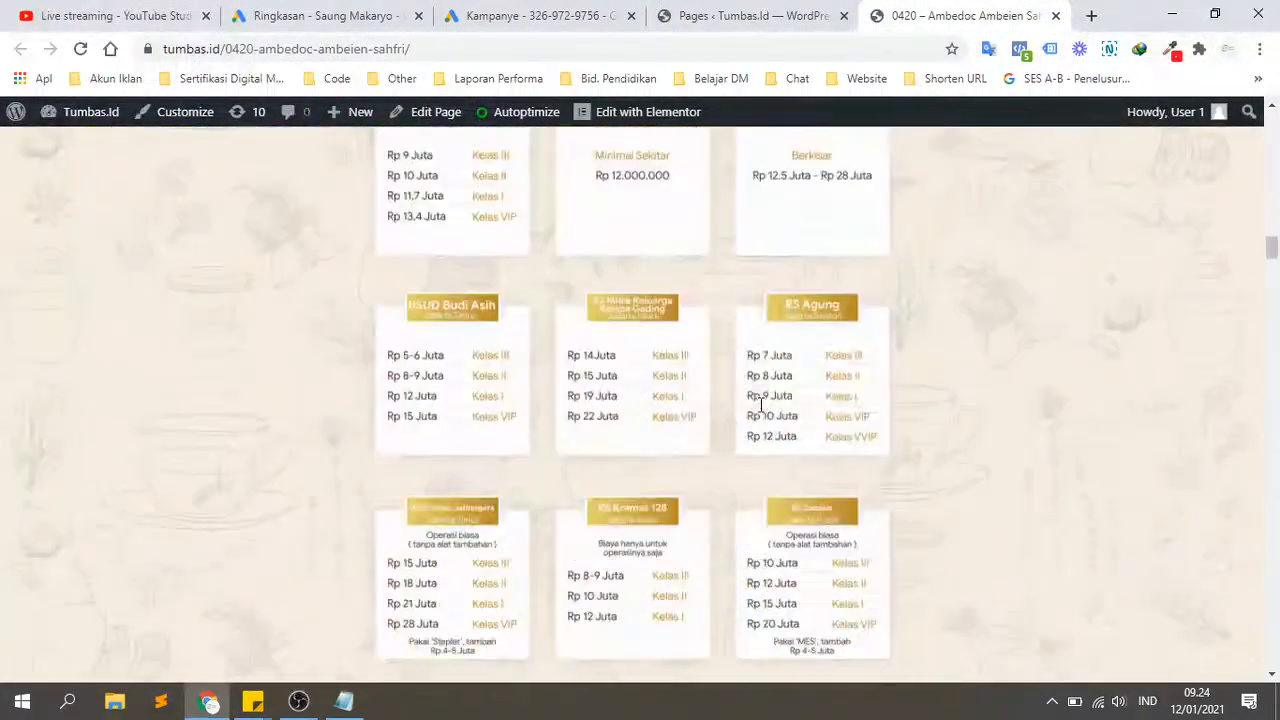
{"action": "scroll", "coordinate": [762, 405], "scroll_direction": "down", "scroll_amount": 20}
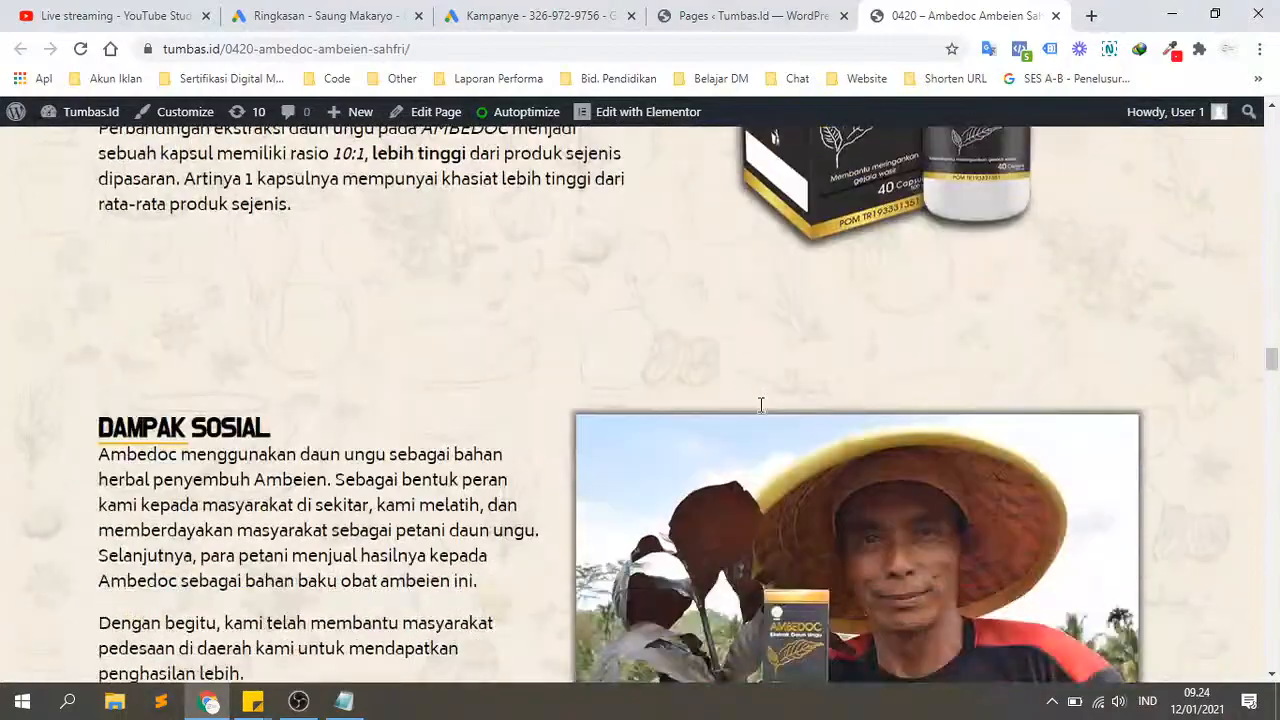
{"action": "scroll", "coordinate": [764, 395], "scroll_direction": "down", "scroll_amount": 20}
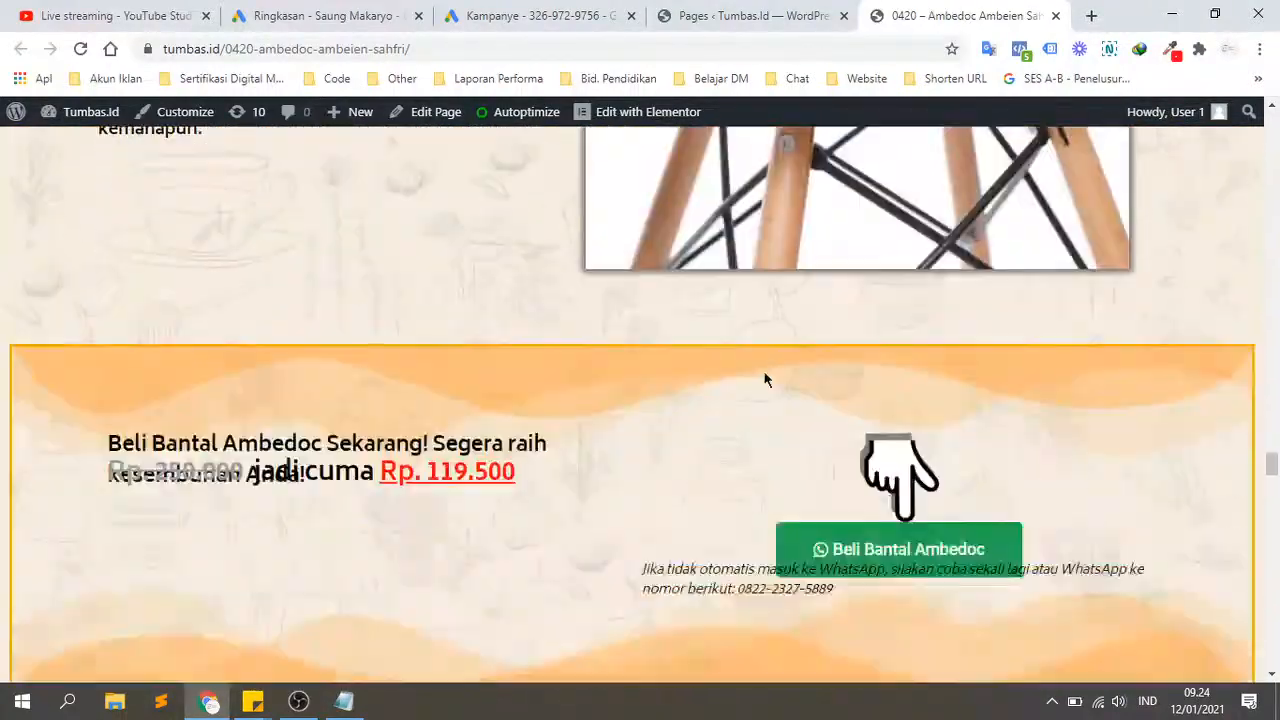
{"action": "scroll", "coordinate": [763, 378], "scroll_direction": "up", "scroll_amount": 2}
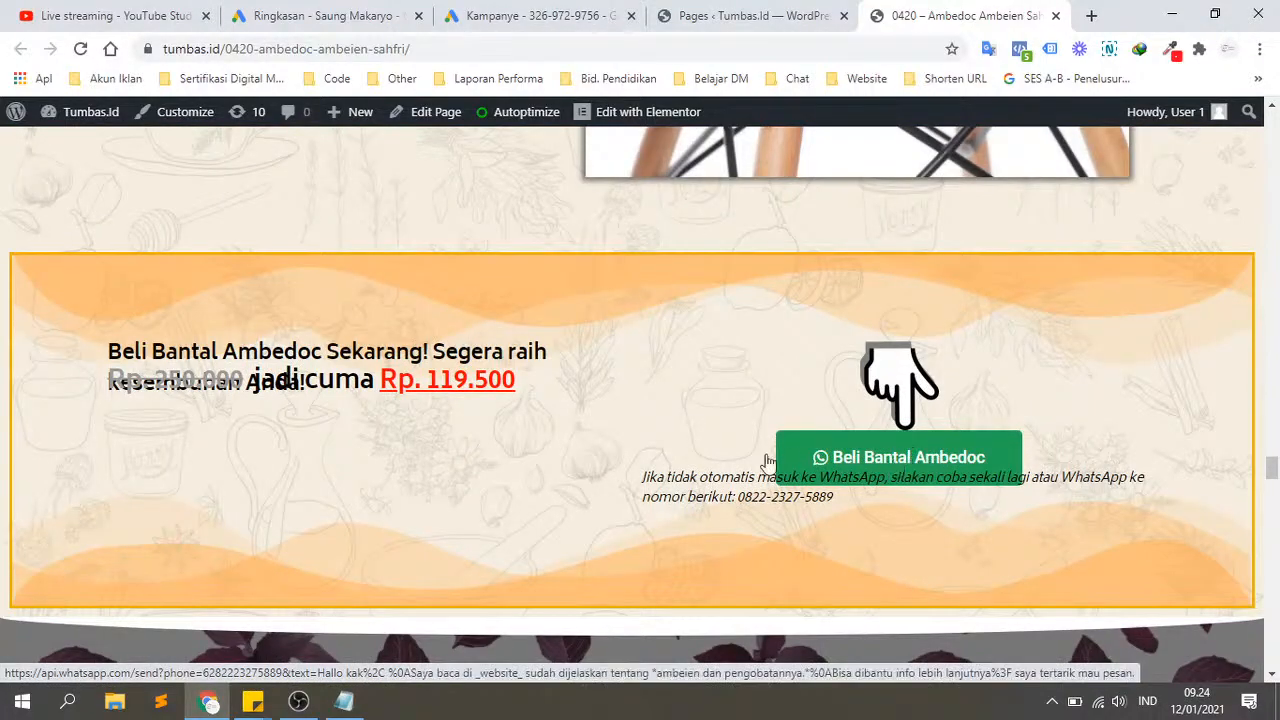
{"action": "scroll", "coordinate": [686, 444], "scroll_direction": "down", "scroll_amount": 6}
{"action": "scroll", "coordinate": [684, 450], "scroll_direction": "down", "scroll_amount": 10}
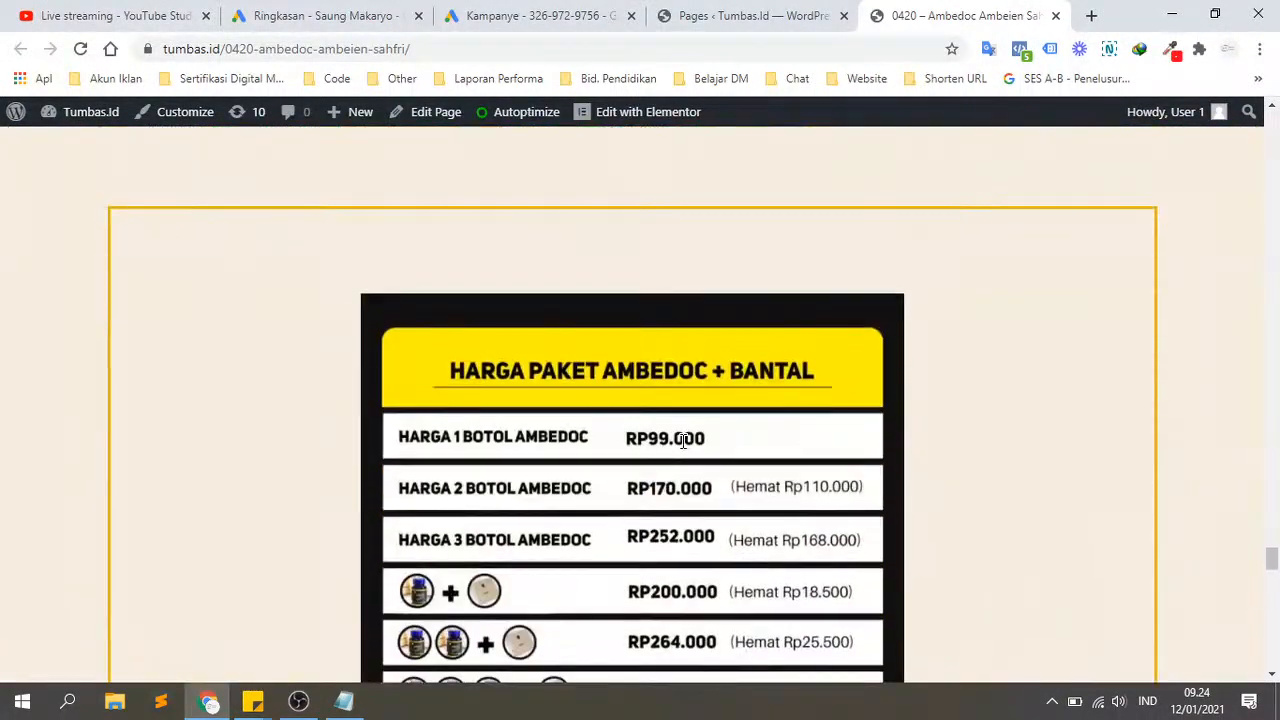
{"action": "scroll", "coordinate": [543, 480], "scroll_direction": "up", "scroll_amount": 6}
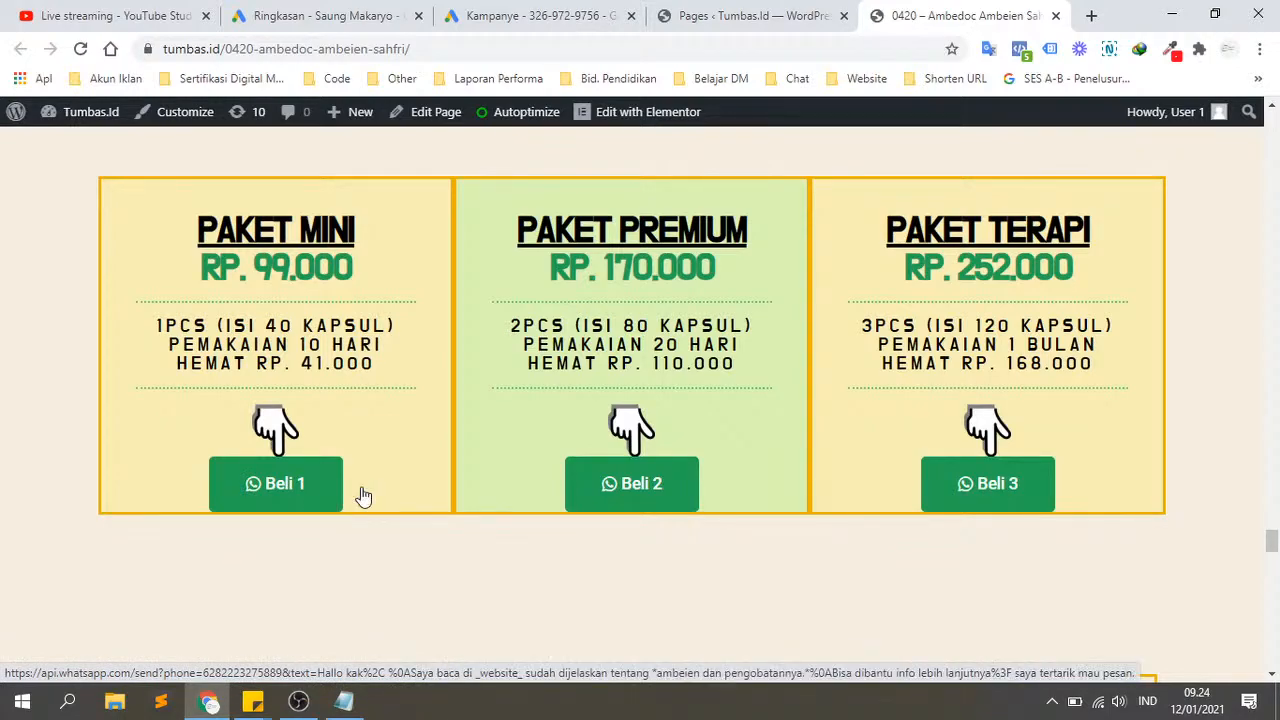
{"action": "scroll", "coordinate": [540, 452], "scroll_direction": "up", "scroll_amount": 1}
{"action": "scroll", "coordinate": [510, 500], "scroll_direction": "down", "scroll_amount": 1}
{"action": "scroll", "coordinate": [470, 526], "scroll_direction": "down", "scroll_amount": 3}
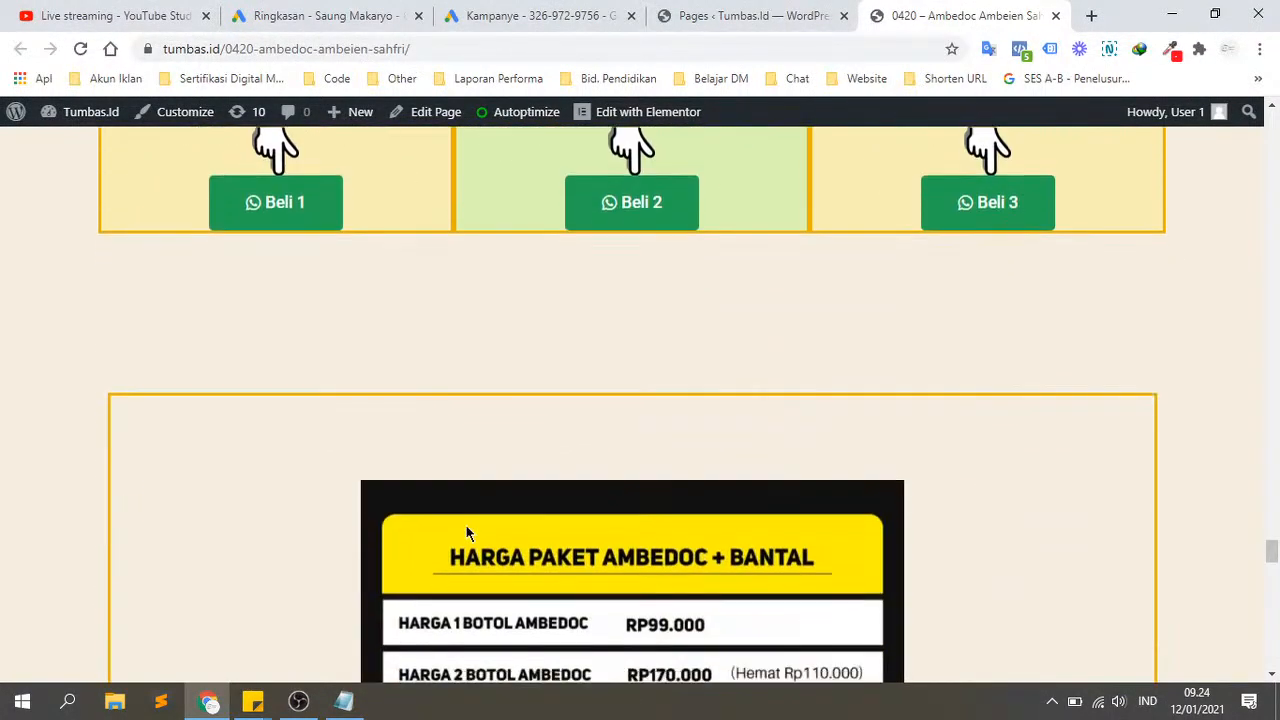
{"action": "scroll", "coordinate": [466, 525], "scroll_direction": "up", "scroll_amount": 1}
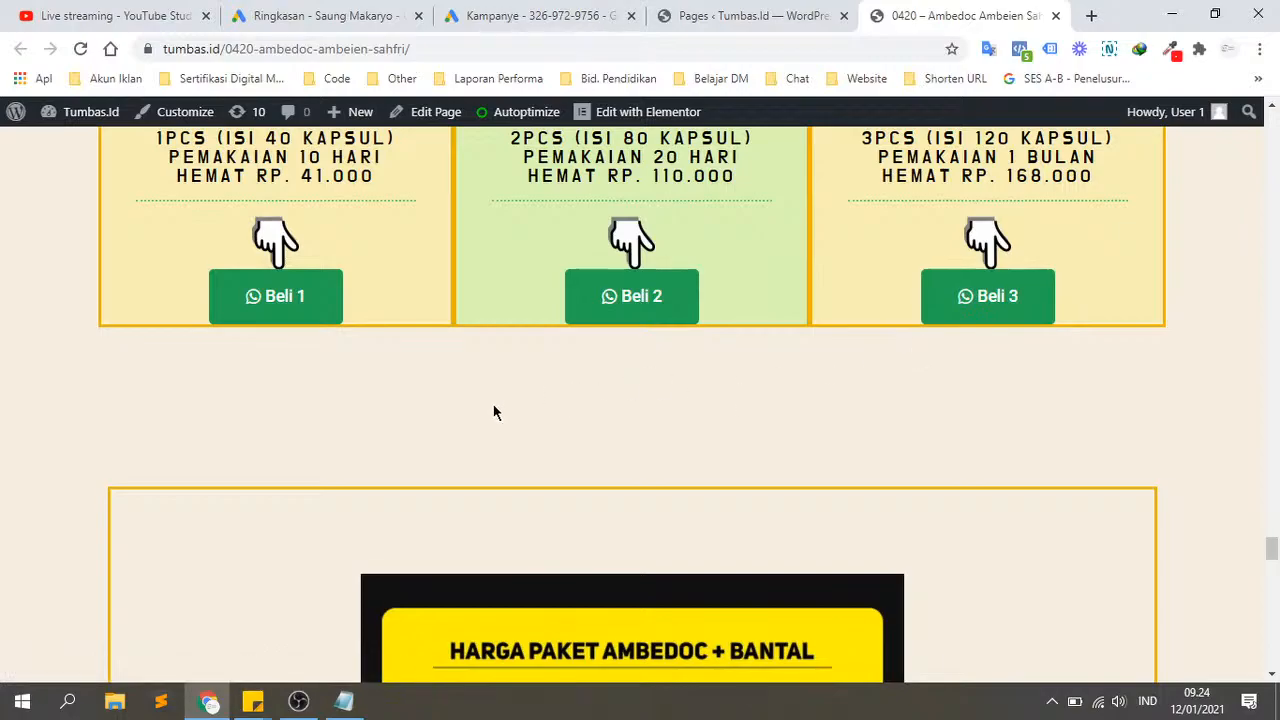
{"action": "scroll", "coordinate": [480, 414], "scroll_direction": "down", "scroll_amount": 12}
{"action": "scroll", "coordinate": [480, 414], "scroll_direction": "up", "scroll_amount": 2}
{"action": "scroll", "coordinate": [479, 412], "scroll_direction": "up", "scroll_amount": 3}
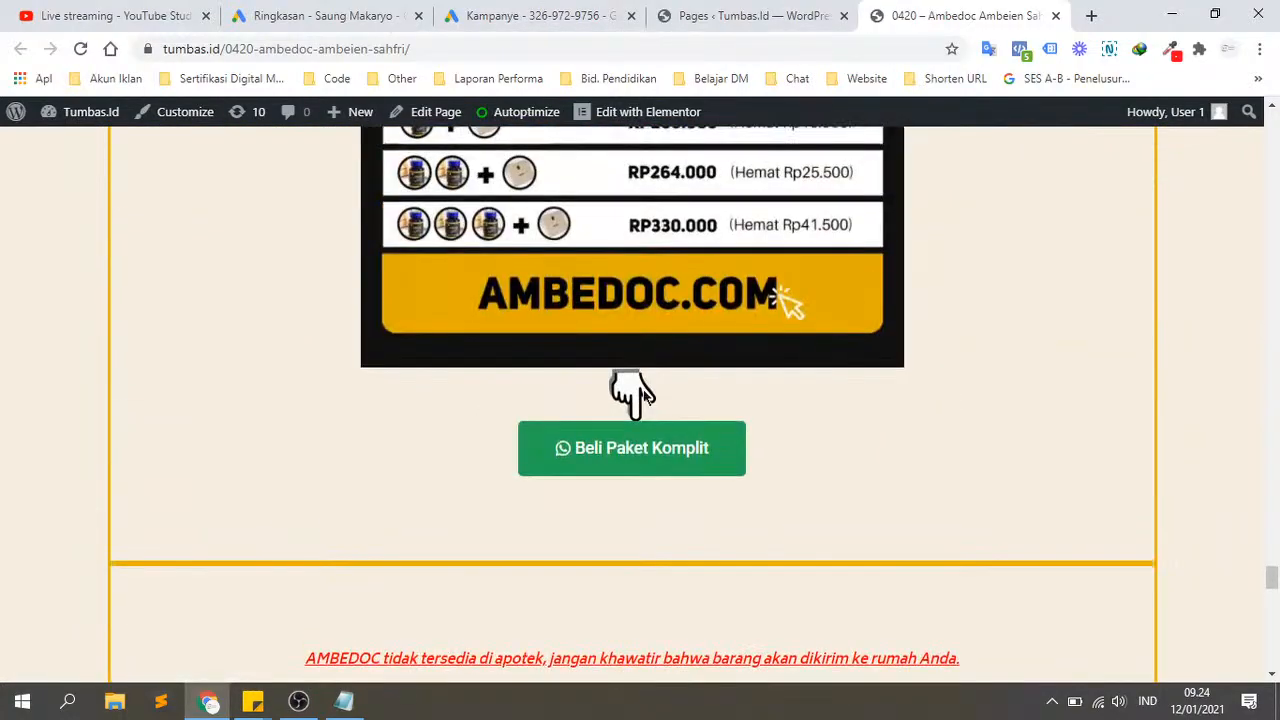
{"action": "scroll", "coordinate": [445, 493], "scroll_direction": "down", "scroll_amount": 7}
{"action": "scroll", "coordinate": [445, 510], "scroll_direction": "down", "scroll_amount": 3}
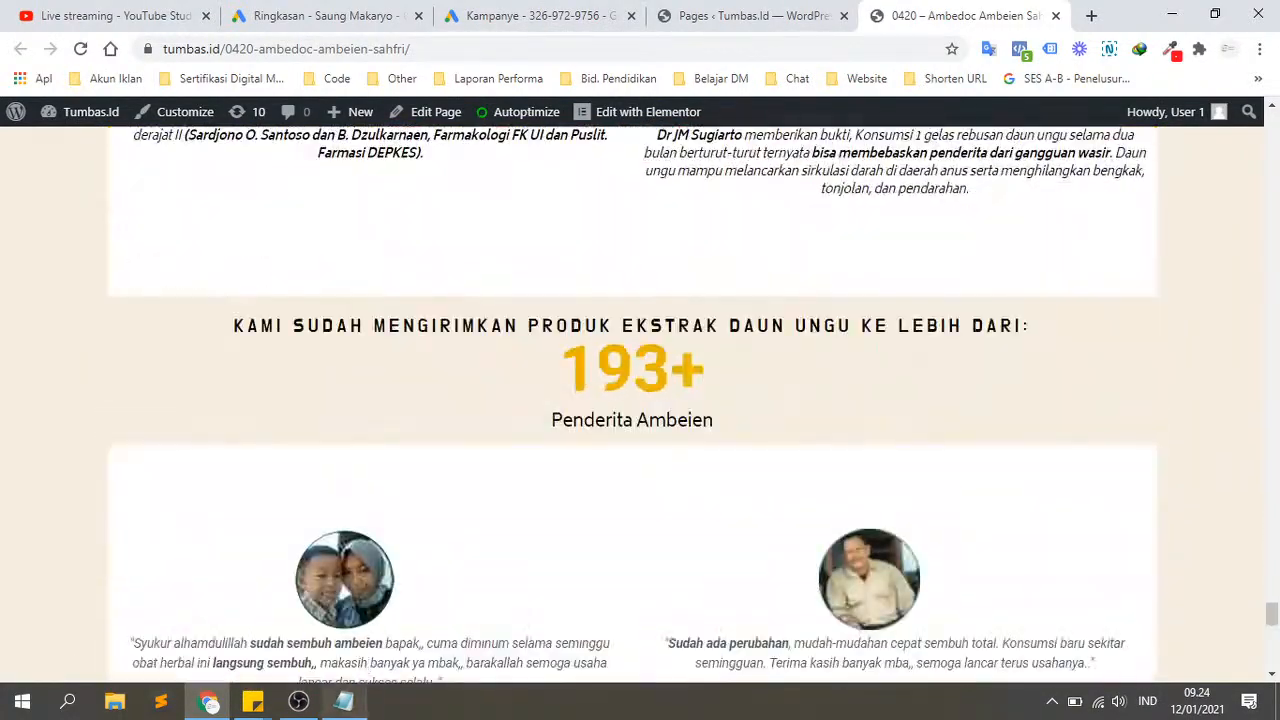
Step: Switch to the Notepad note and point out the "Google Tag Manager" entry under "Versi Tracking Konversi:"
{"action": "key", "text": "alt+Tab"}
{"action": "left_click_drag", "start_coordinate": [928, 221], "coordinate": [773, 216]}
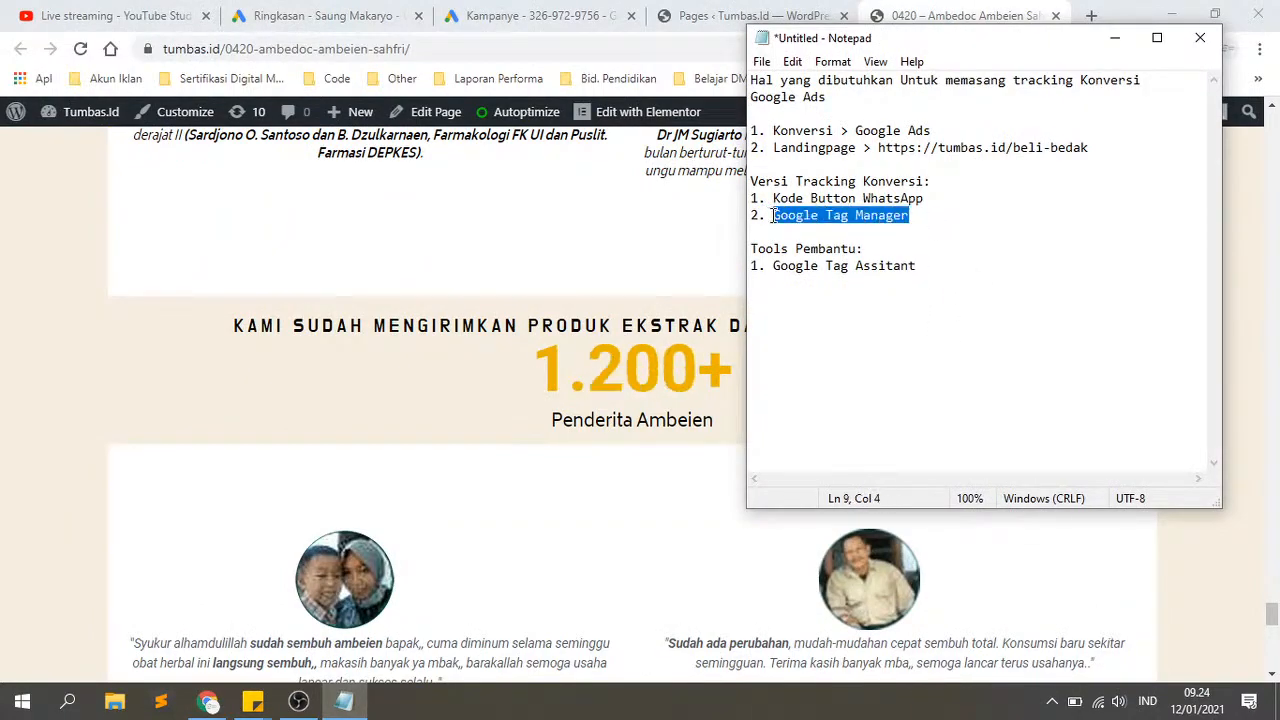
{"action": "left_click", "coordinate": [955, 237]}
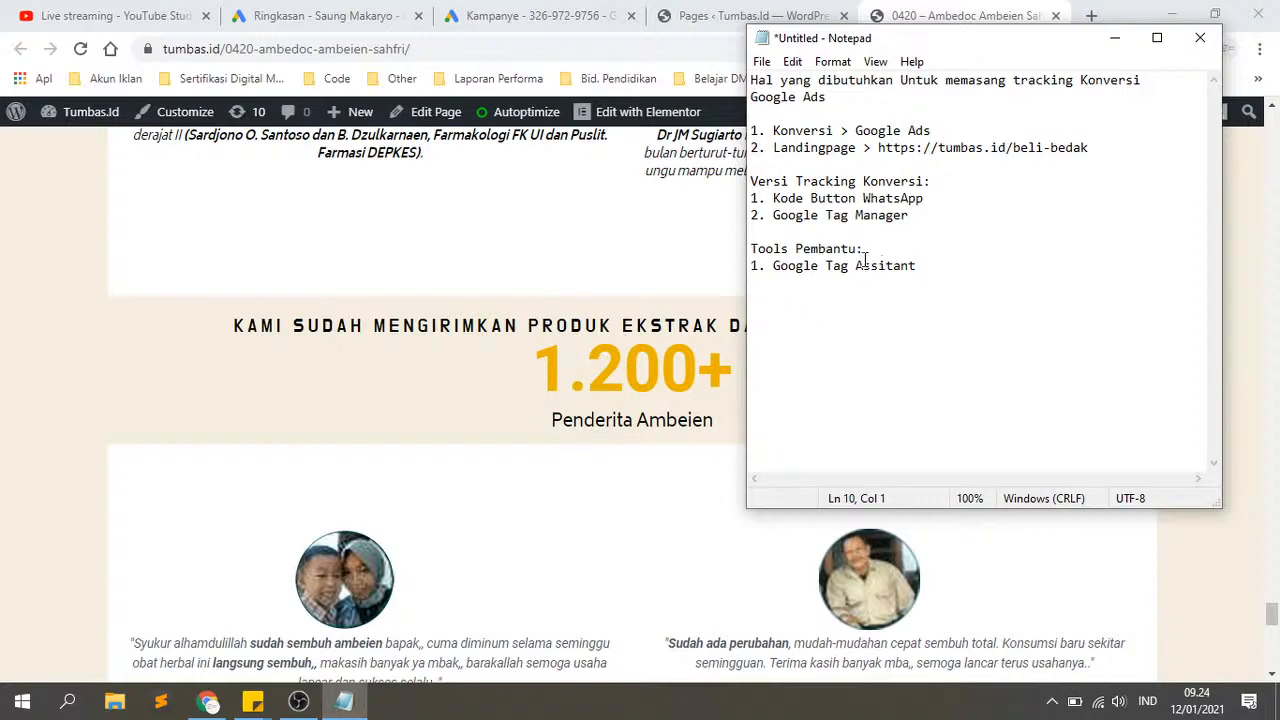
{"action": "left_click", "coordinate": [982, 181]}
Step: Return to the landing page, examine its closing Klik Disini button and review the purchase buttons back up to the page's beginning
{"action": "scroll", "coordinate": [575, 443], "scroll_direction": "down", "scroll_amount": 1}
{"action": "left_click", "coordinate": [575, 443]}
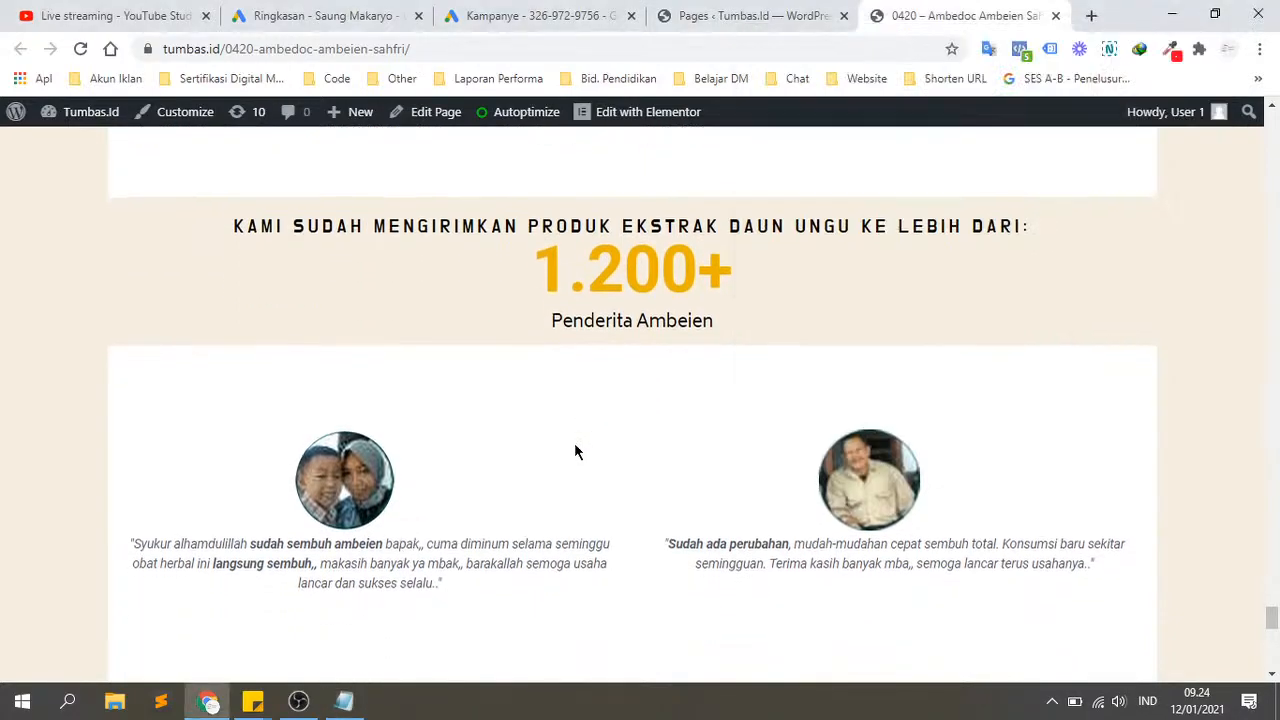
{"action": "scroll", "coordinate": [574, 442], "scroll_direction": "down", "scroll_amount": 4}
{"action": "scroll", "coordinate": [574, 442], "scroll_direction": "down", "scroll_amount": 5}
{"action": "scroll", "coordinate": [574, 438], "scroll_direction": "up", "scroll_amount": 4}
{"action": "scroll", "coordinate": [574, 438], "scroll_direction": "down", "scroll_amount": 4}
{"action": "scroll", "coordinate": [574, 443], "scroll_direction": "up", "scroll_amount": 2}
{"action": "scroll", "coordinate": [850, 354], "scroll_direction": "down", "scroll_amount": 2}
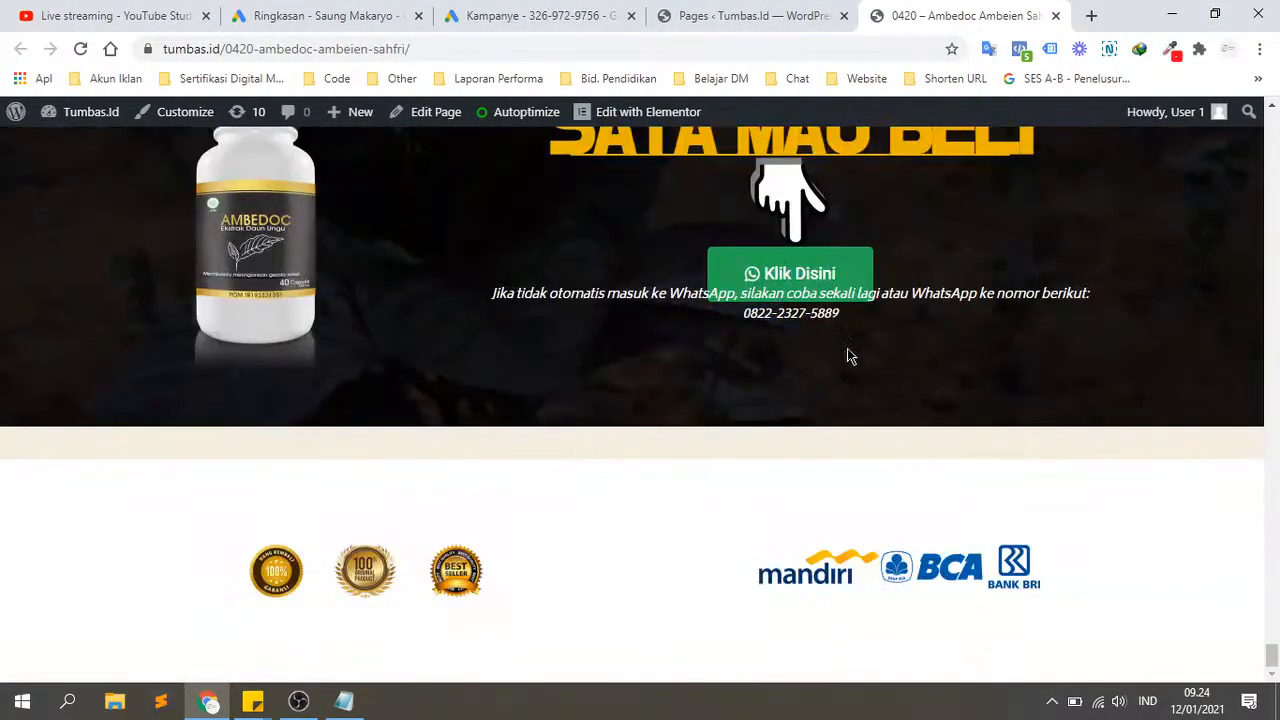
{"action": "scroll", "coordinate": [578, 336], "scroll_direction": "up", "scroll_amount": 4}
{"action": "scroll", "coordinate": [578, 336], "scroll_direction": "up", "scroll_amount": 10}
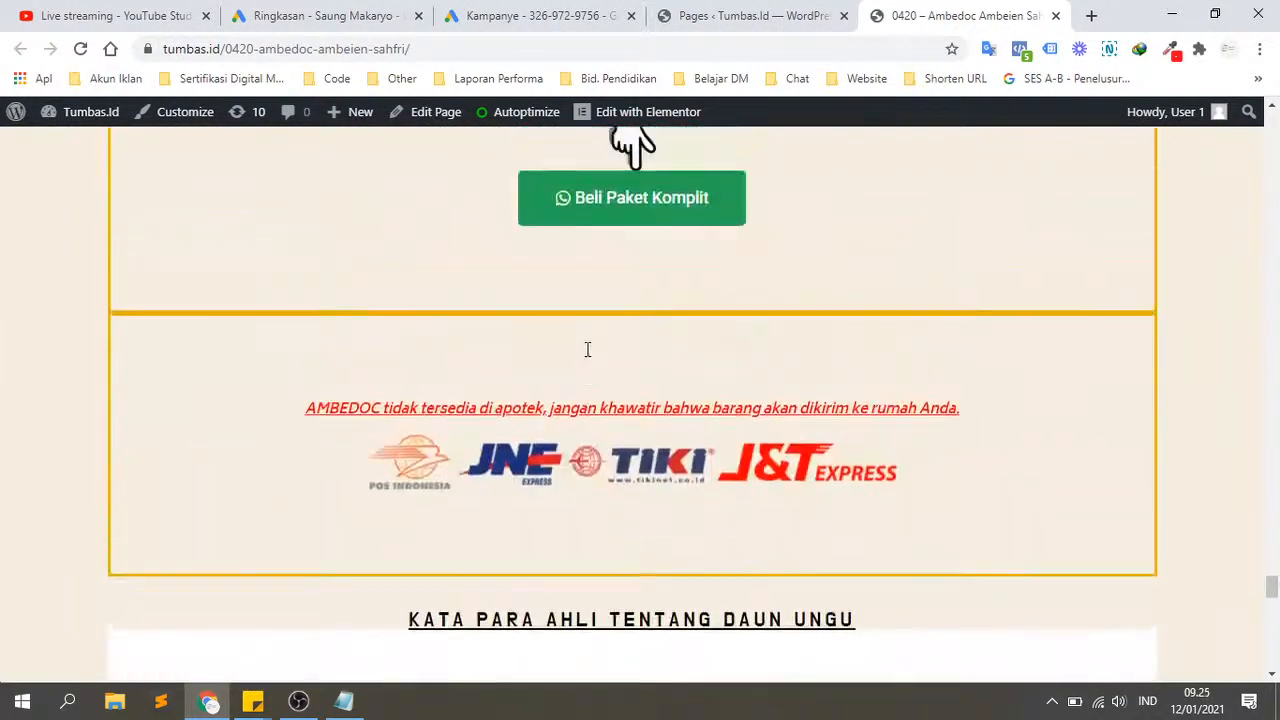
{"action": "scroll", "coordinate": [713, 346], "scroll_direction": "up", "scroll_amount": 4}
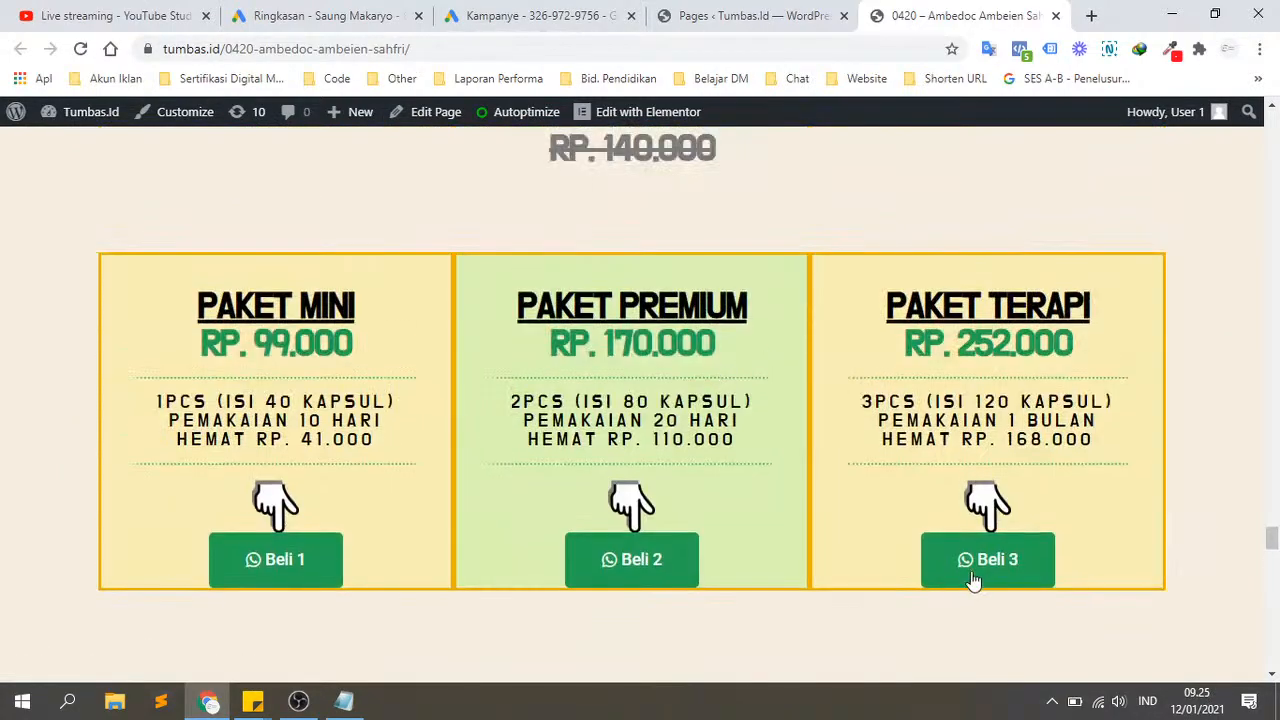
{"action": "scroll", "coordinate": [699, 448], "scroll_direction": "up", "scroll_amount": 15}
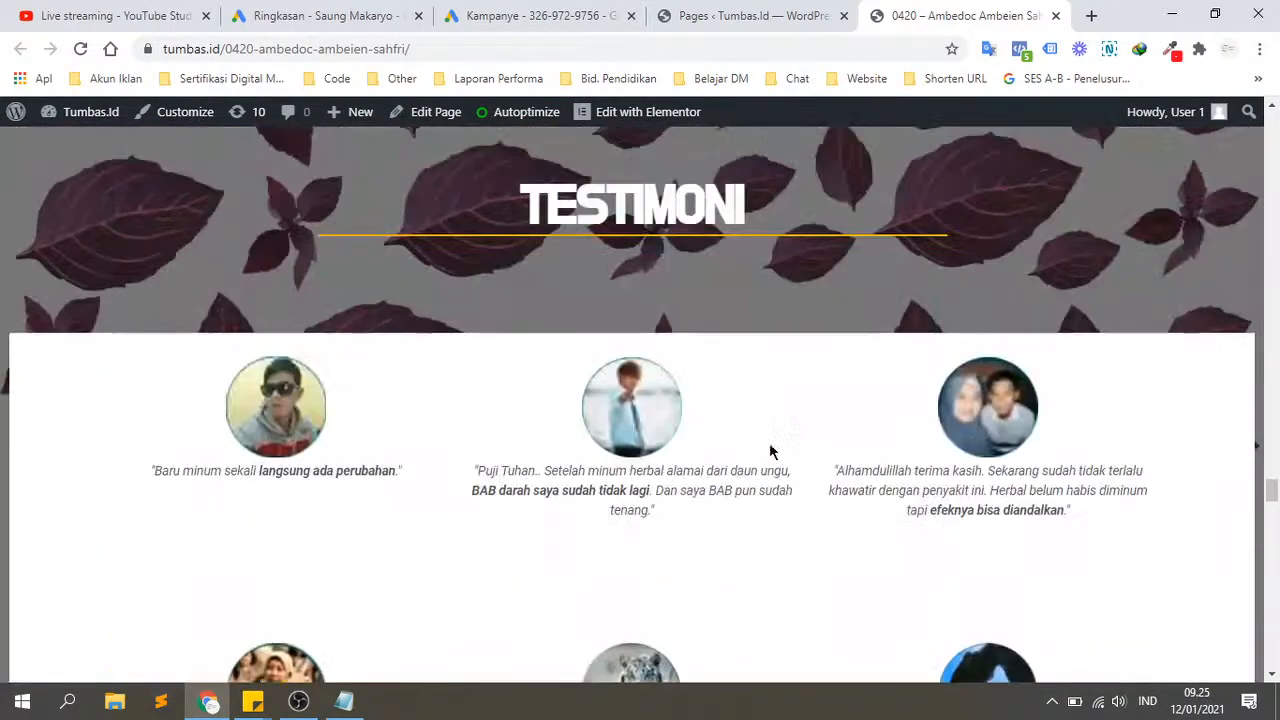
{"action": "scroll", "coordinate": [836, 500], "scroll_direction": "up", "scroll_amount": 15}
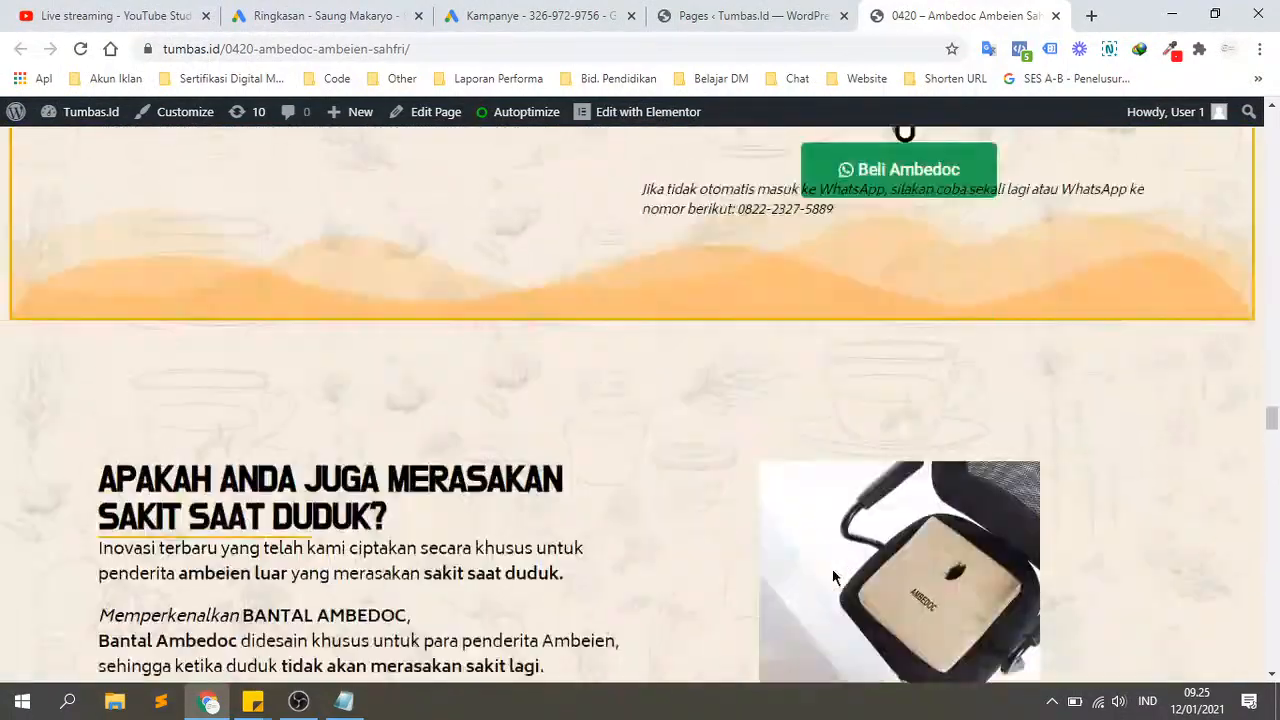
{"action": "scroll", "coordinate": [828, 584], "scroll_direction": "down", "scroll_amount": 5}
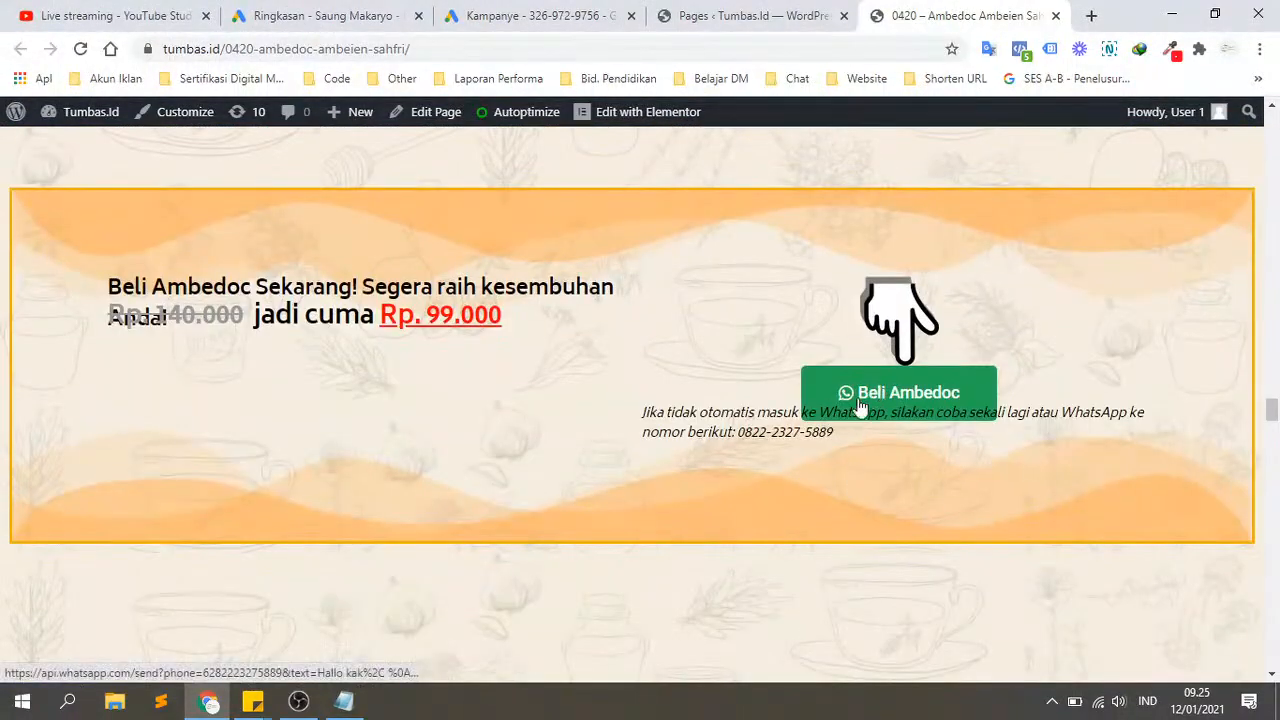
{"action": "scroll", "coordinate": [685, 426], "scroll_direction": "up", "scroll_amount": 6}
{"action": "scroll", "coordinate": [685, 426], "scroll_direction": "up", "scroll_amount": 15}
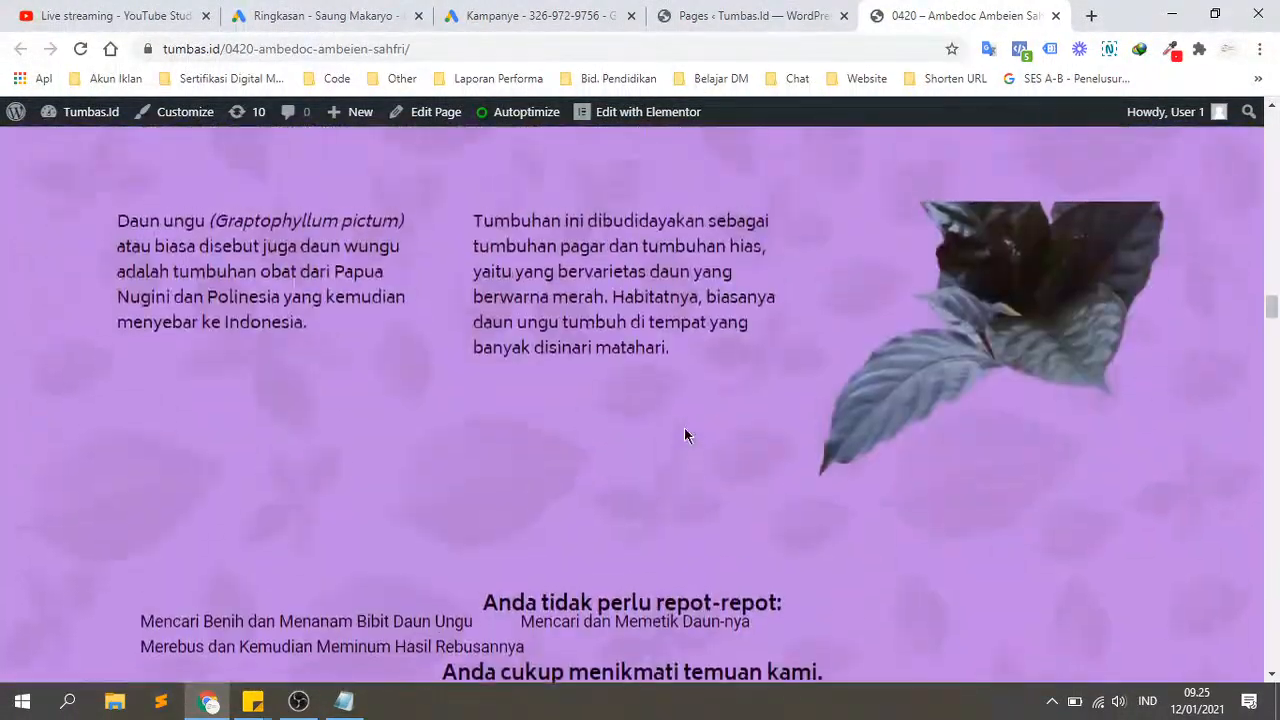
{"action": "scroll", "coordinate": [686, 436], "scroll_direction": "up", "scroll_amount": 20}
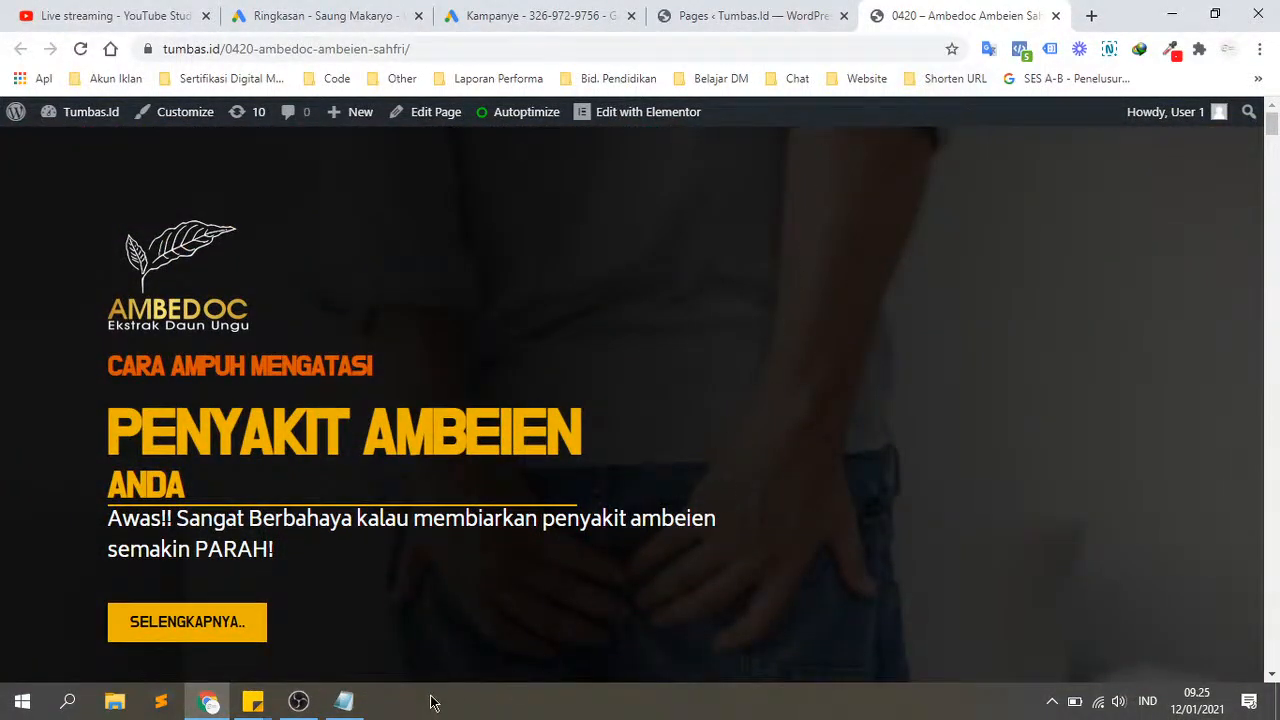
Step: Open a new browser tab
{"action": "left_click", "coordinate": [1091, 15]}
{"action": "type", "text": "google"}
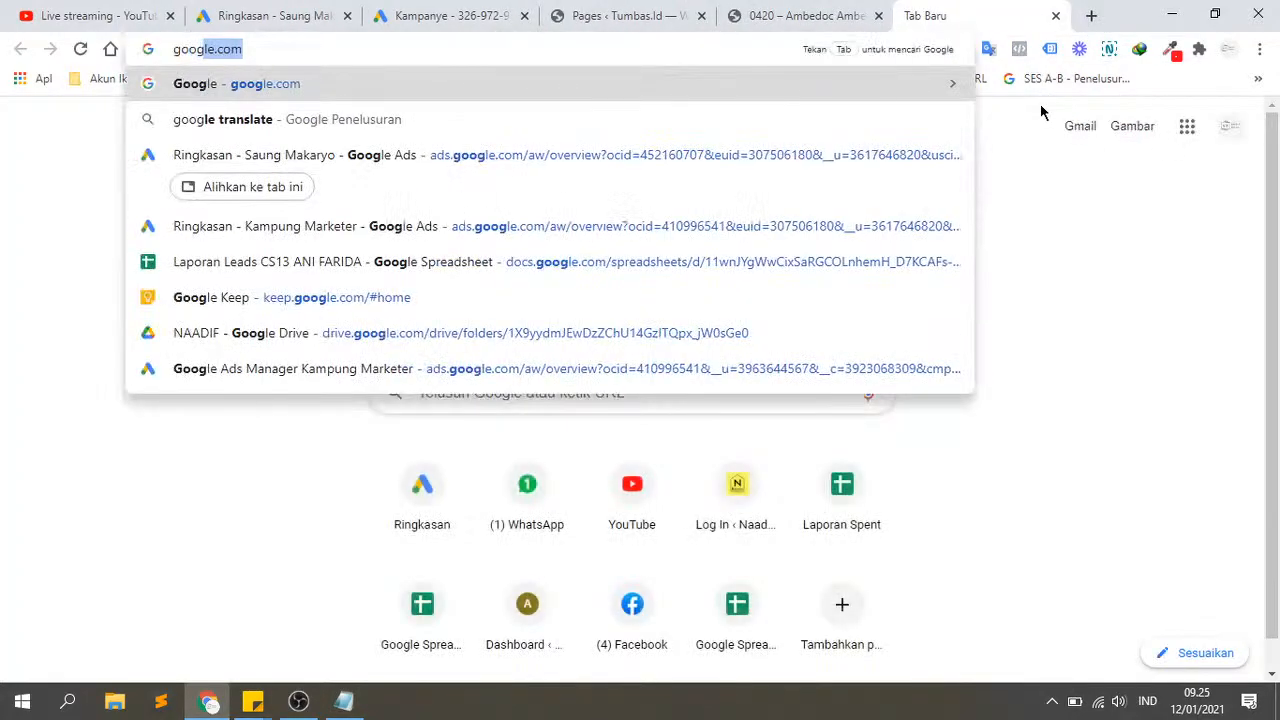
{"action": "key", "text": "Delete"}
{"action": "key", "text": "BackSpace"}
{"action": "key", "text": "BackSpace"}
{"action": "key", "text": "BackSpace"}
{"action": "key", "text": "BackSpace"}
{"action": "key", "text": "BackSpace"}
{"action": "key", "text": "BackSpace"}
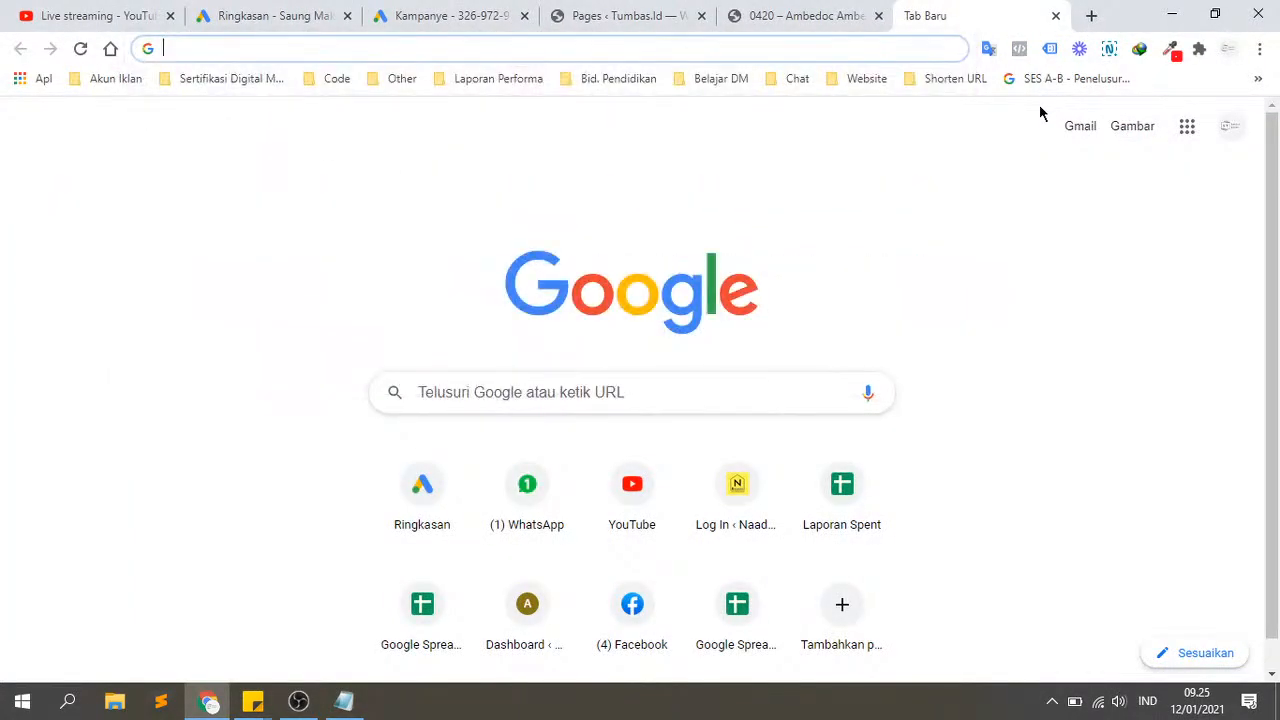
{"action": "type", "text": "tag"}
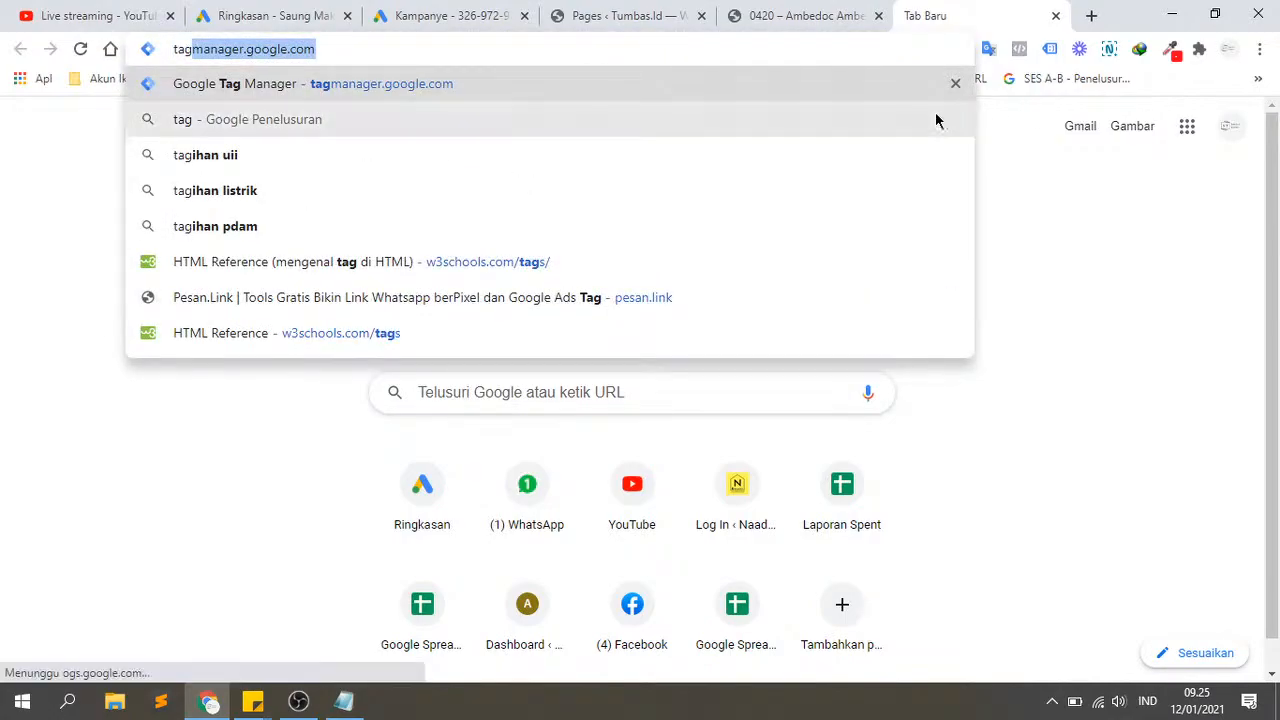
{"action": "left_click", "coordinate": [691, 50]}
{"action": "key", "text": "ctrl+a"}
{"action": "key", "text": "ctrl+c"}
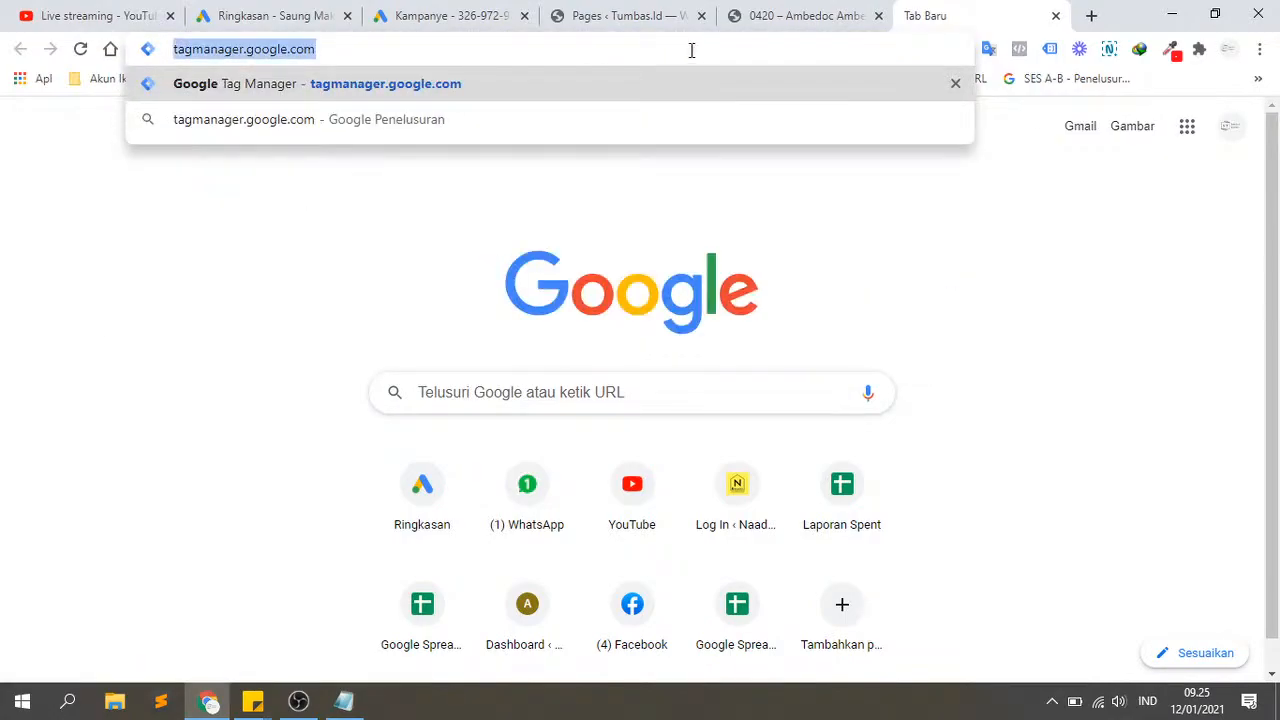
{"action": "left_click", "coordinate": [343, 700]}
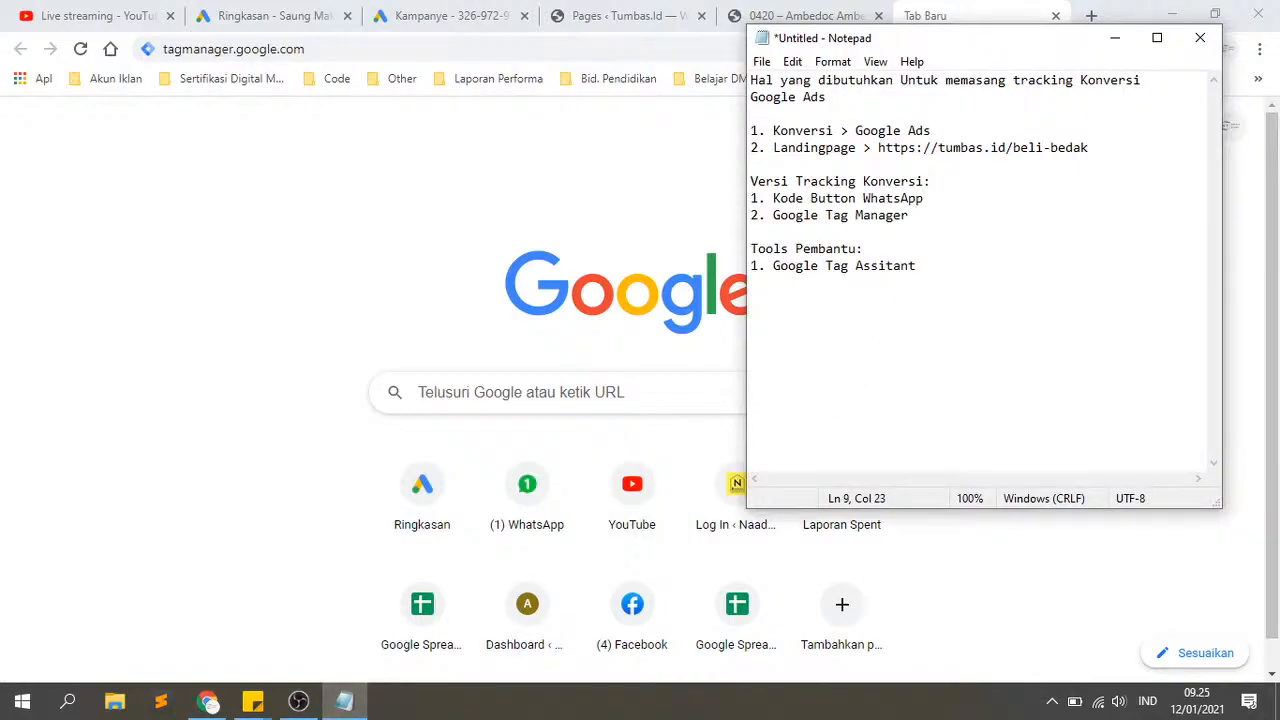
{"action": "key", "text": "ctrl+v"}
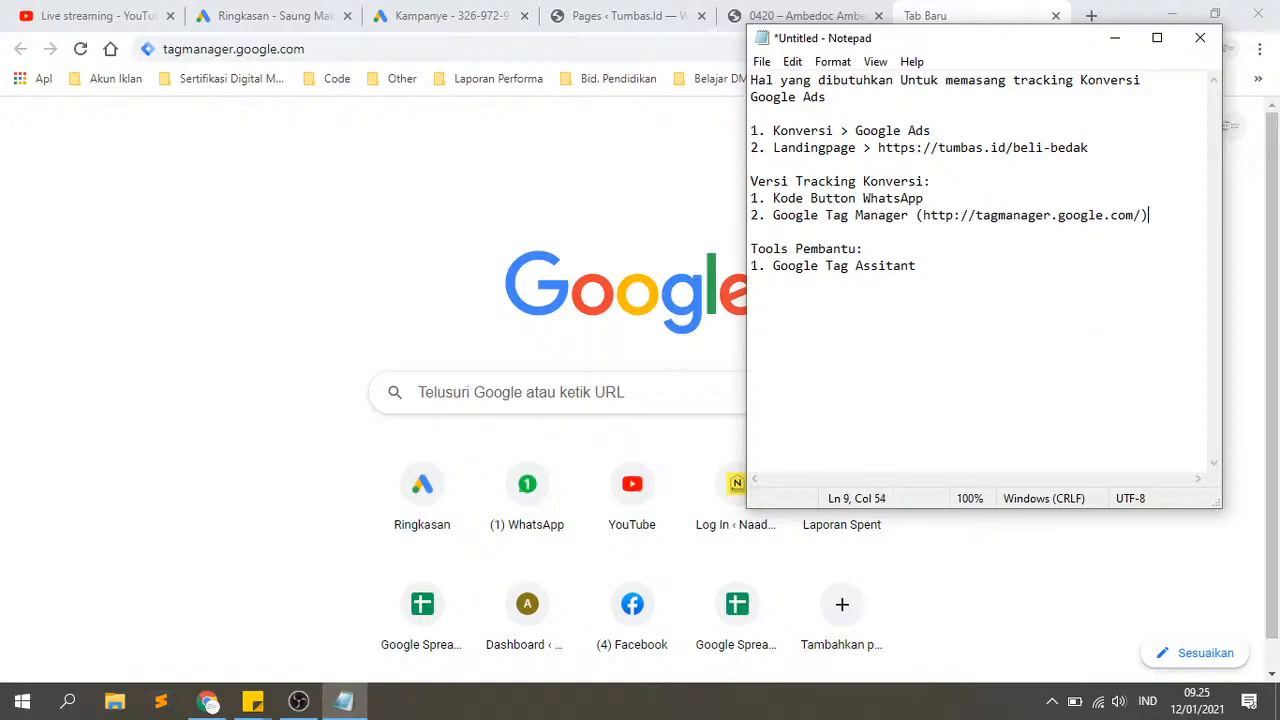
Step: Return to the new browser tab and load tagmanager.google.com
{"action": "left_click", "coordinate": [452, 195]}
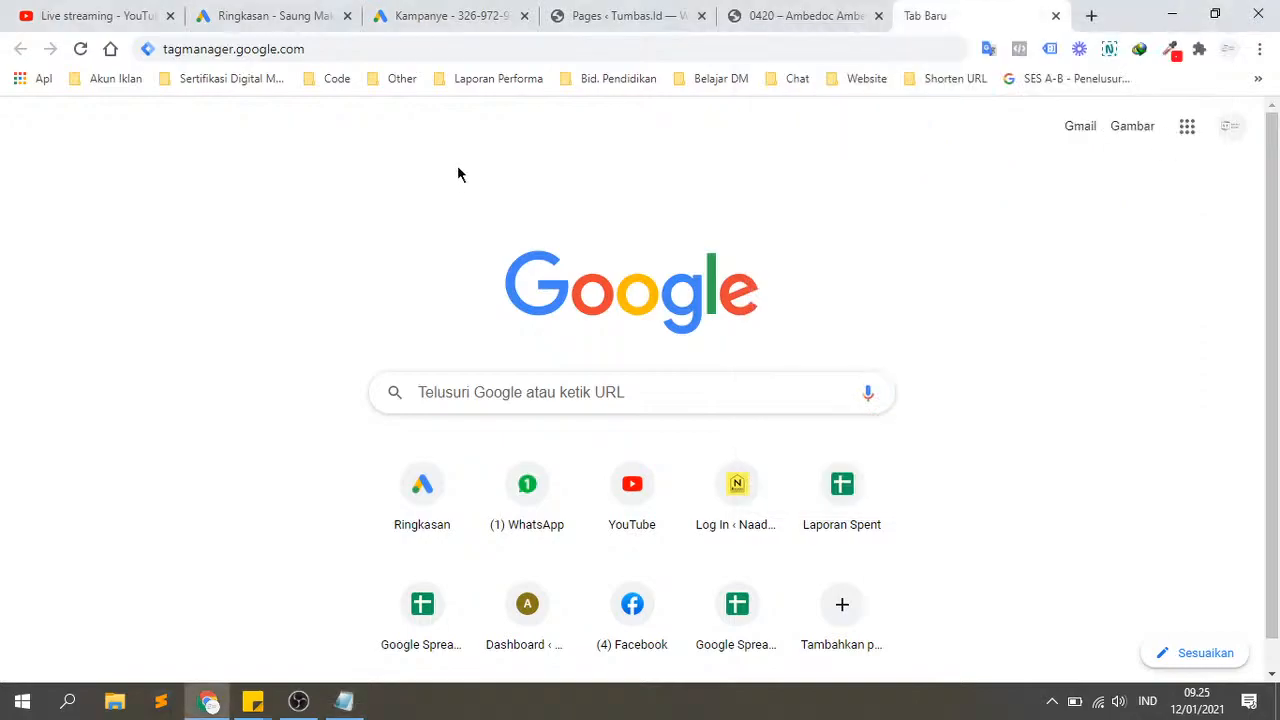
{"action": "left_click", "coordinate": [471, 49]}
{"action": "key", "text": "Return"}
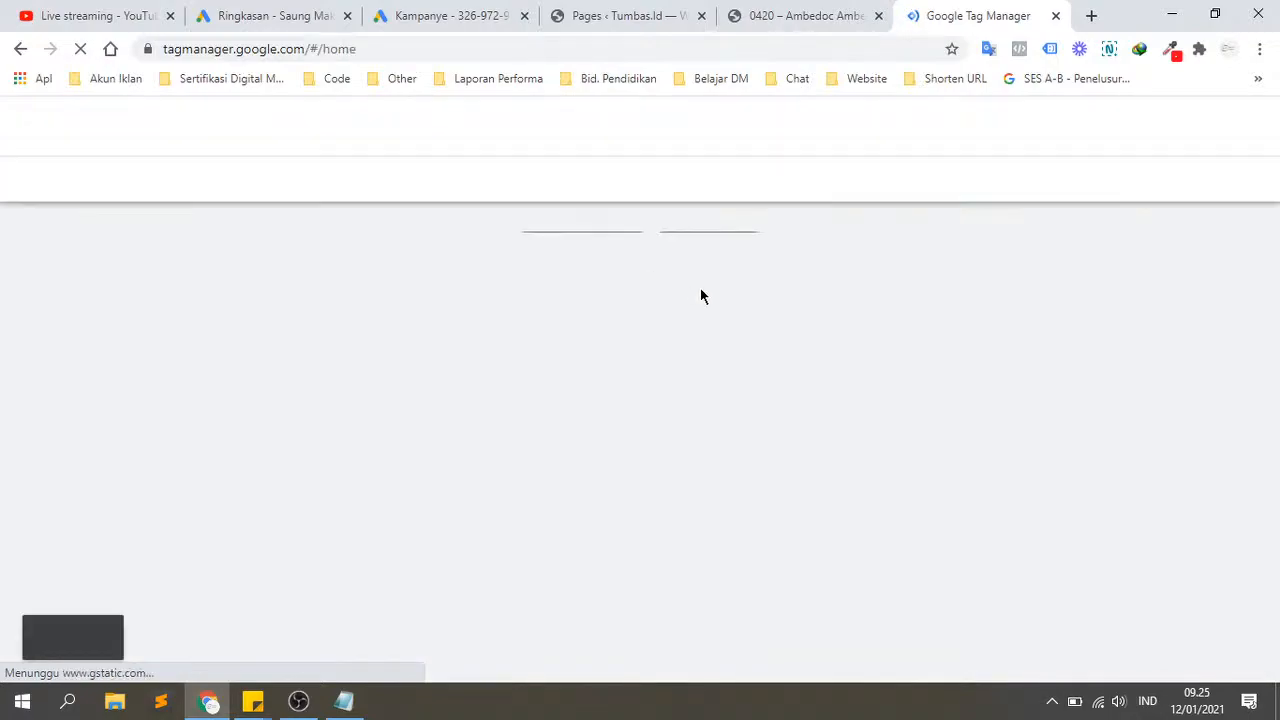
Step: Switch to the Google Ads campaign tab, point out "Konversi > Google Ads" in the note, and open the Konversi measurement page to review its conversion actions
{"action": "left_click", "coordinate": [455, 18]}
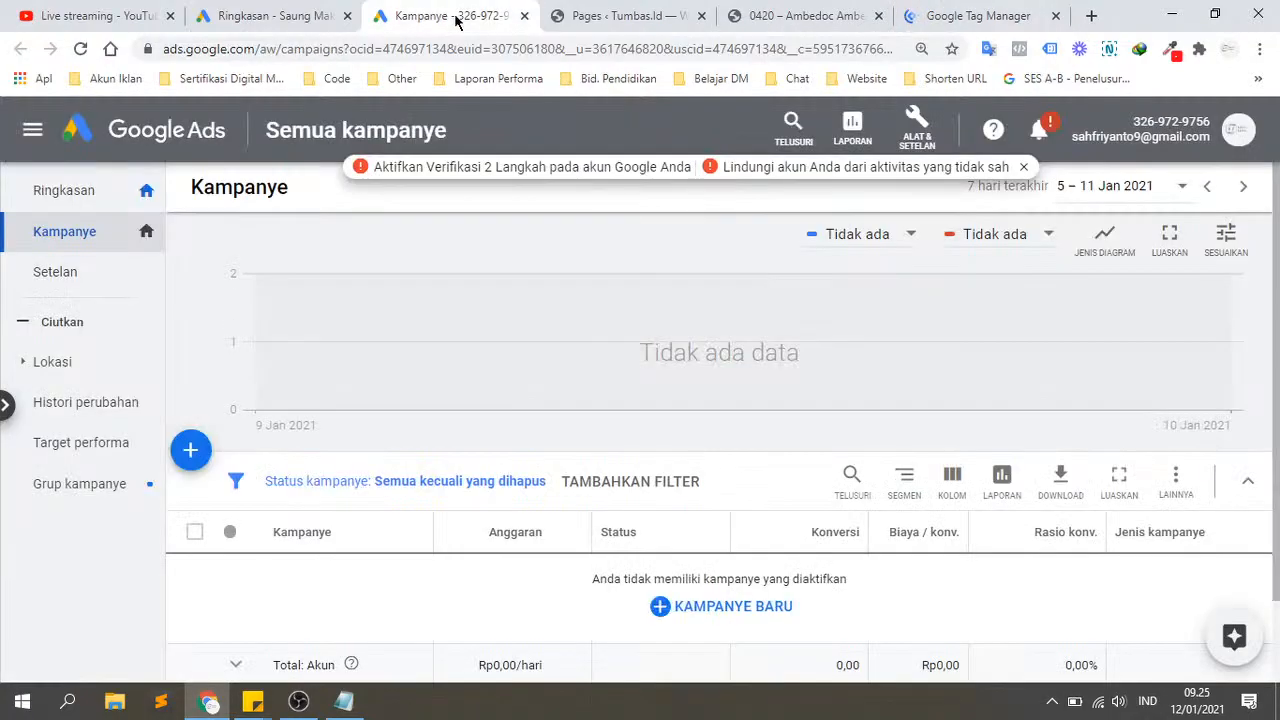
{"action": "left_click", "coordinate": [907, 149]}
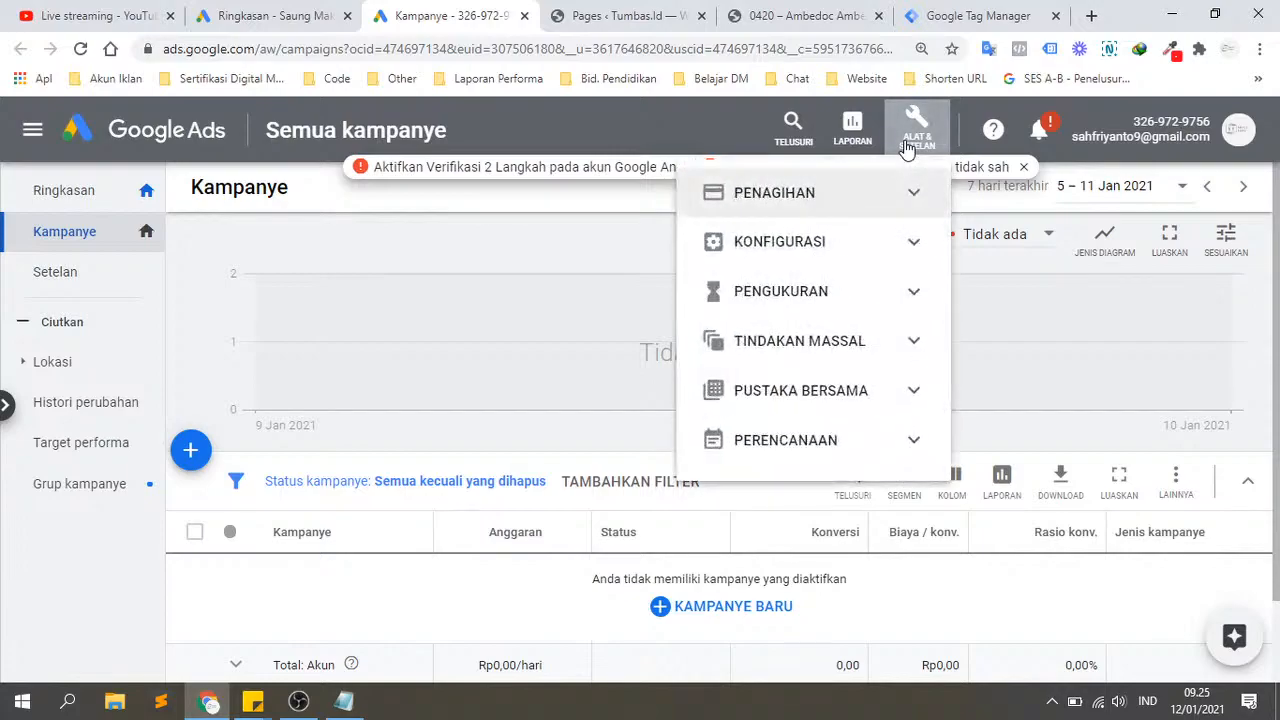
{"action": "left_click", "coordinate": [848, 290]}
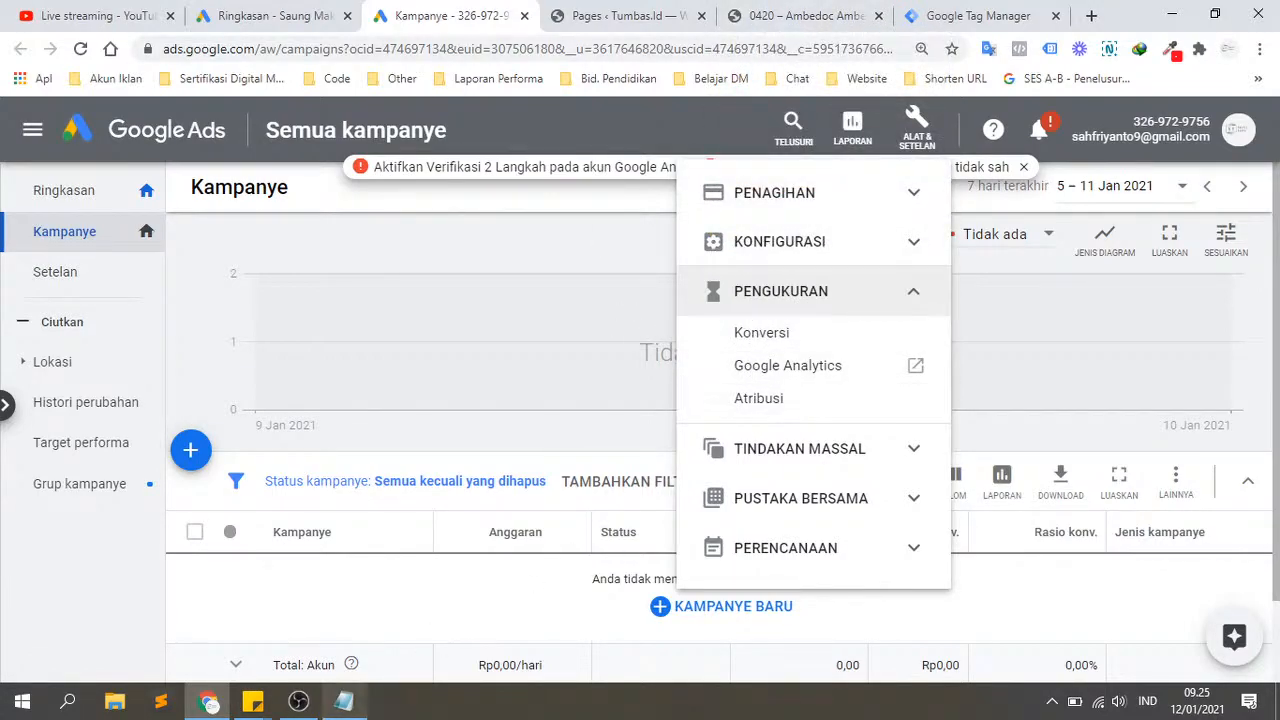
{"action": "left_click", "coordinate": [344, 701]}
{"action": "left_click_drag", "start_coordinate": [771, 133], "coordinate": [936, 133]}
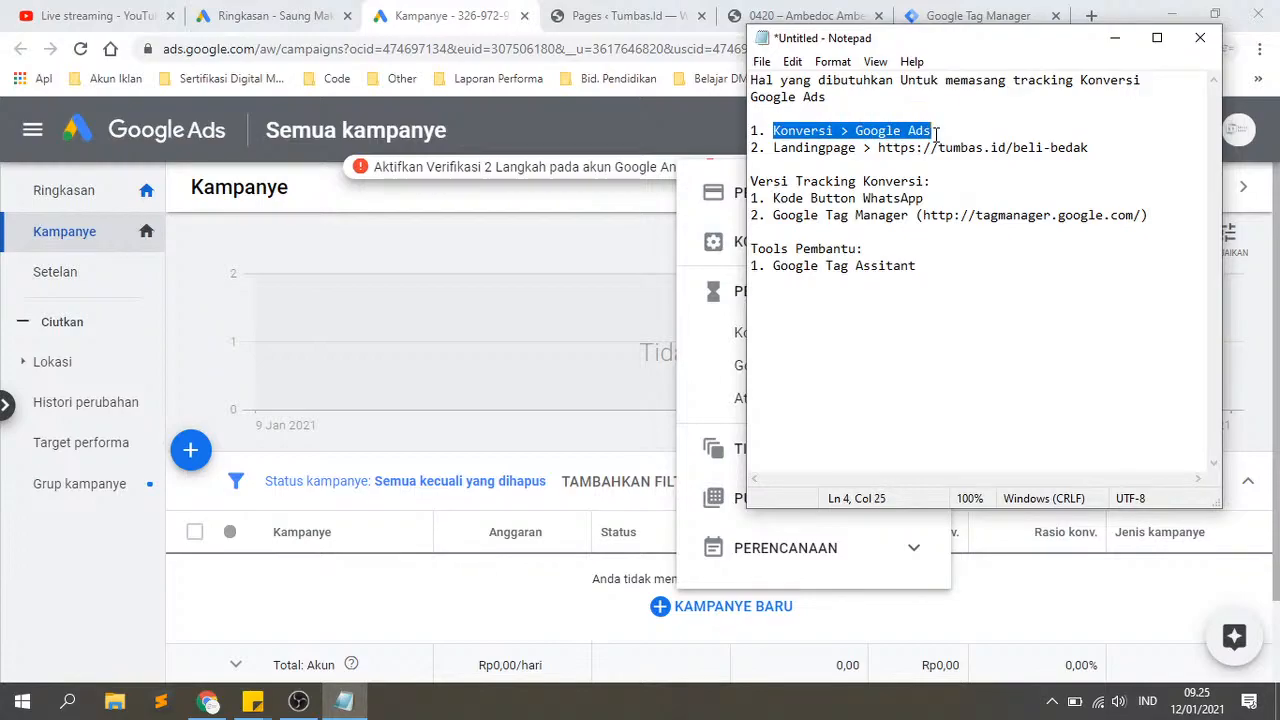
{"action": "left_click", "coordinate": [692, 335]}
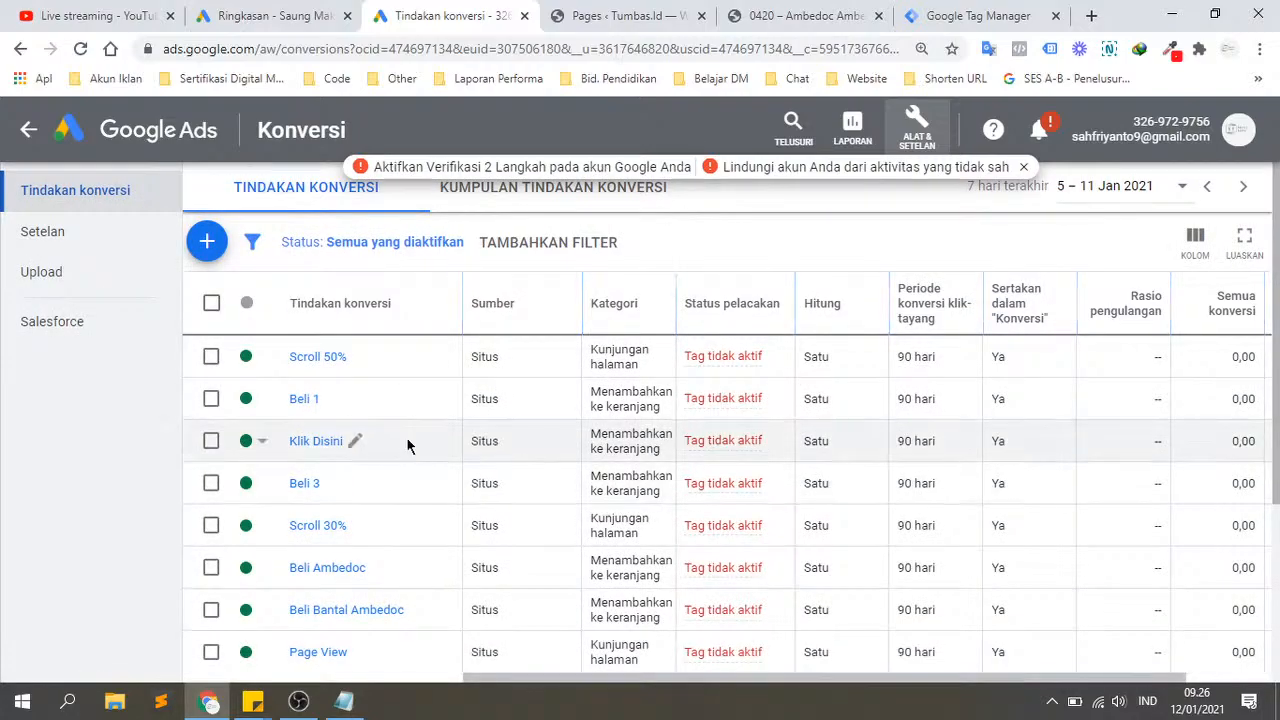
{"action": "scroll", "coordinate": [409, 443], "scroll_direction": "down", "scroll_amount": 3}
{"action": "scroll", "coordinate": [409, 443], "scroll_direction": "up", "scroll_amount": 3}
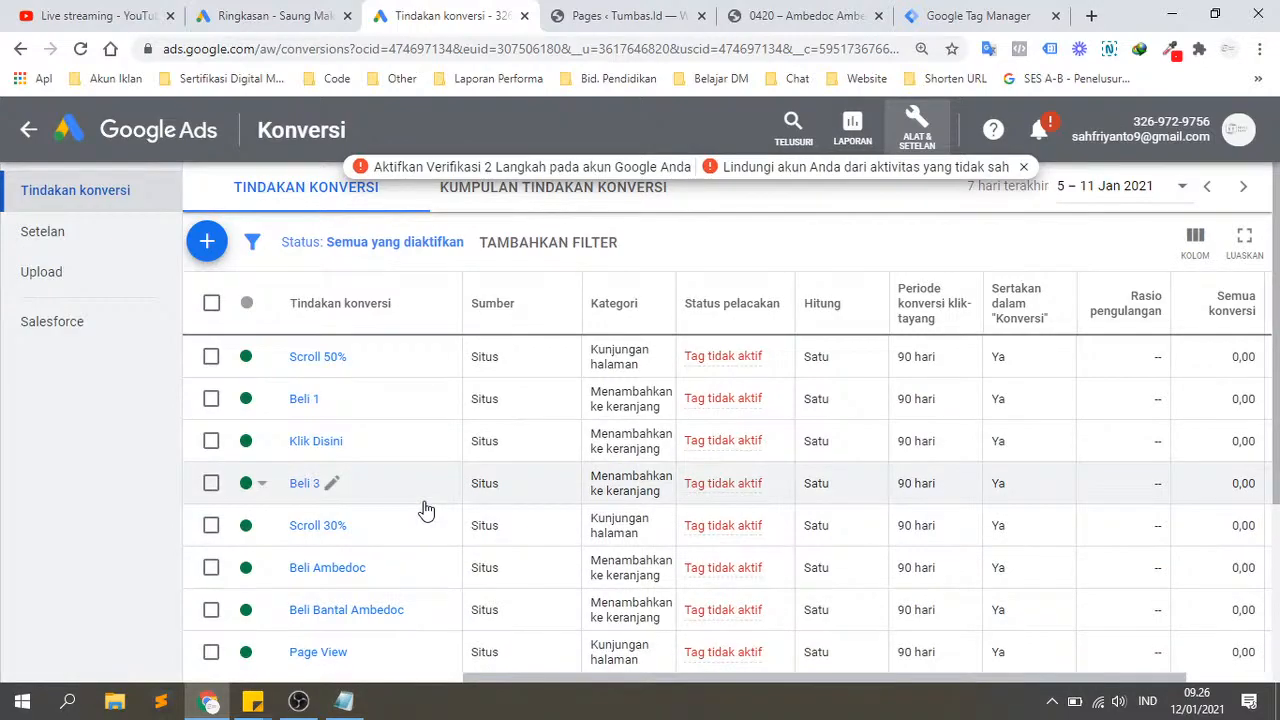
Step: Close the WordPress Pages tab beside the Ambedoc landing page and return to the Google Ads conversion actions
{"action": "left_click", "coordinate": [343, 700]}
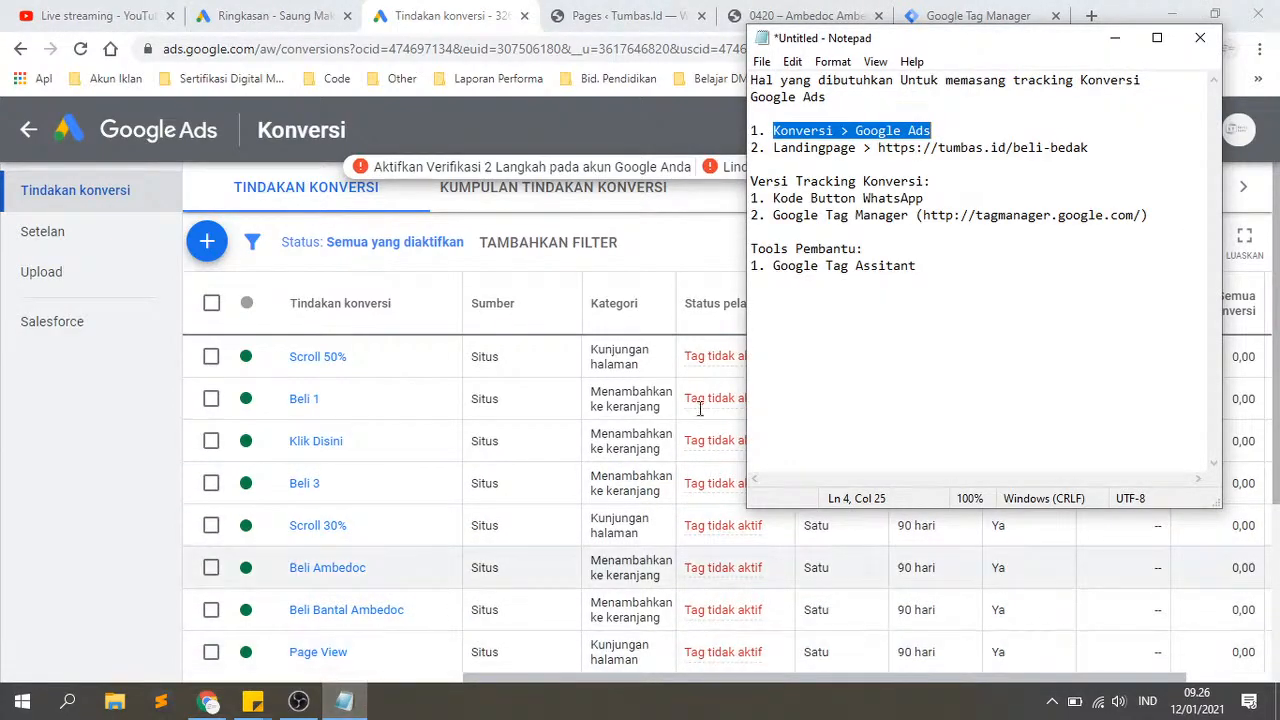
{"action": "double_click", "coordinate": [833, 158]}
{"action": "left_click", "coordinate": [754, 10]}
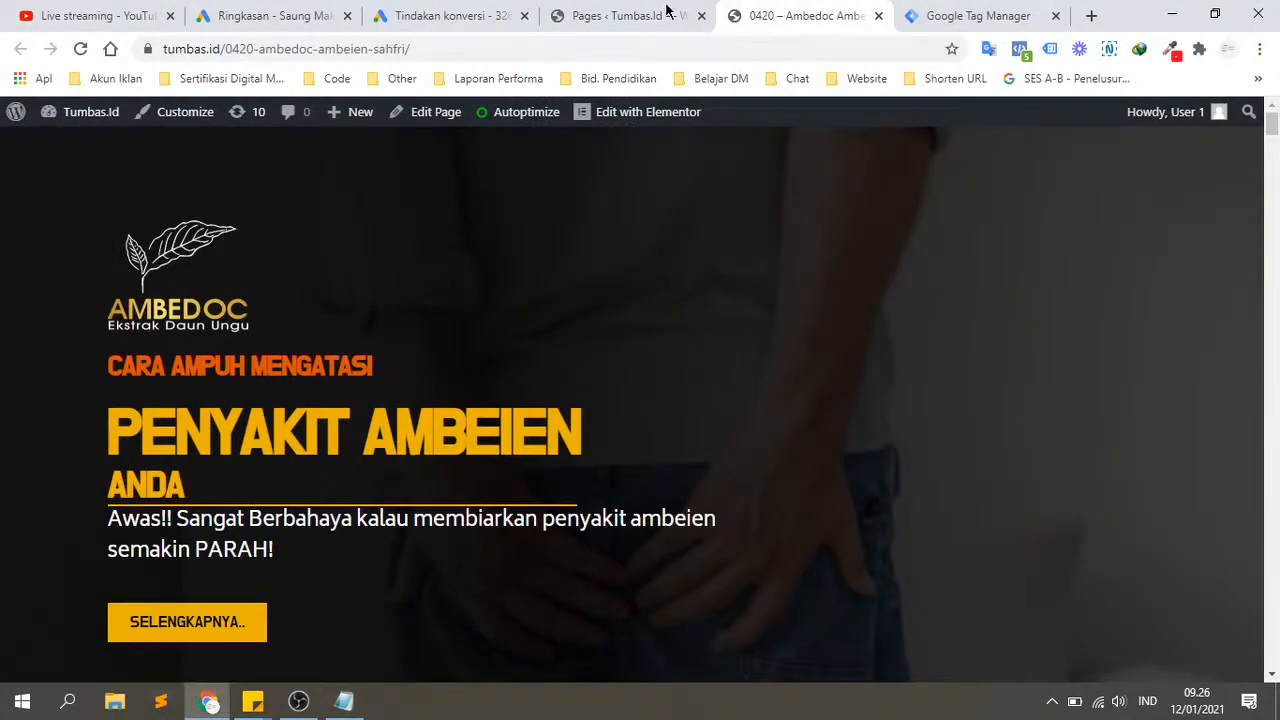
{"action": "left_click_drag", "start_coordinate": [699, 10], "coordinate": [623, 20]}
{"action": "left_click", "coordinate": [879, 16]}
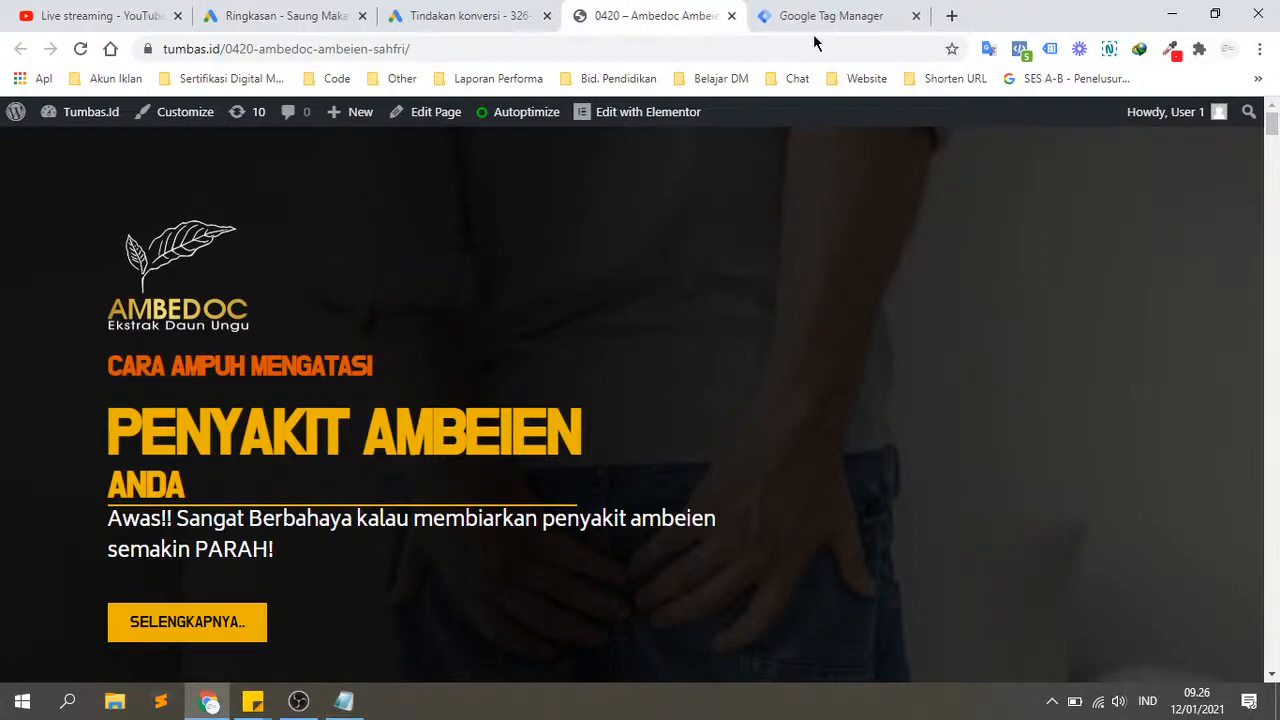
{"action": "left_click", "coordinate": [543, 12]}
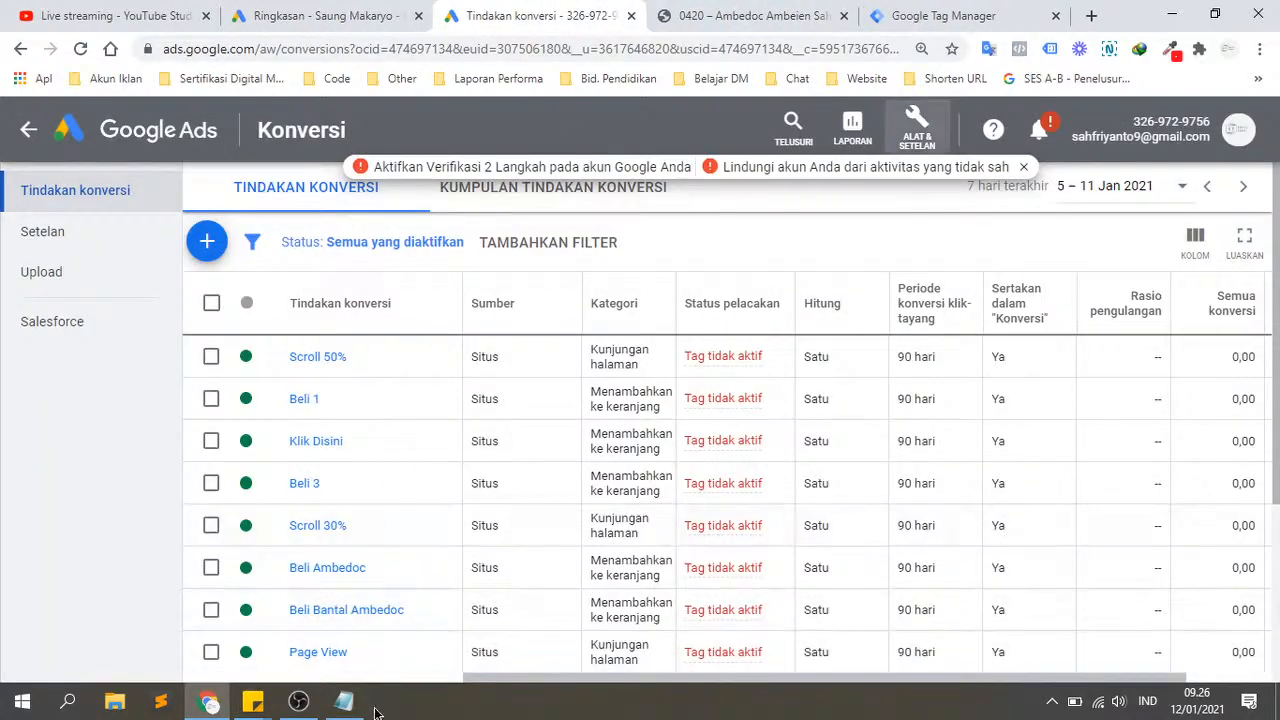
Step: Check the tracking options in the note, the Tag Manager account list and the stream status in OBS
{"action": "left_click", "coordinate": [344, 701]}
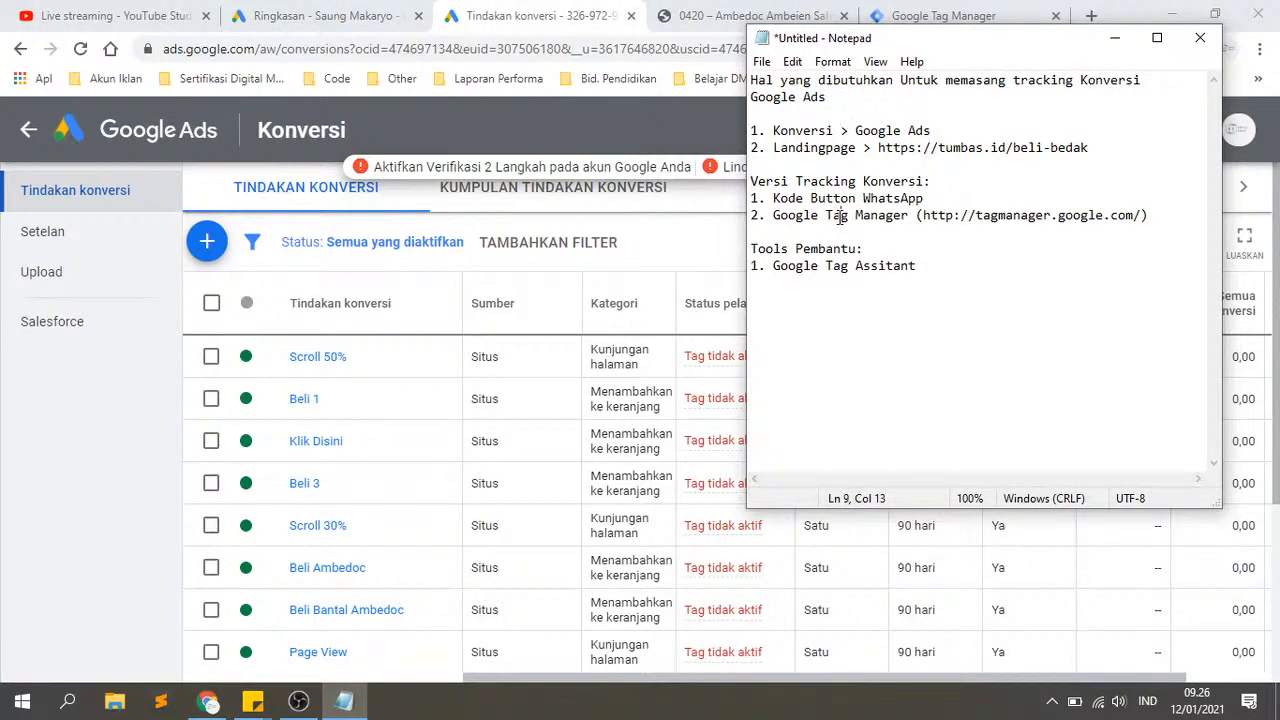
{"action": "left_click", "coordinate": [962, 14]}
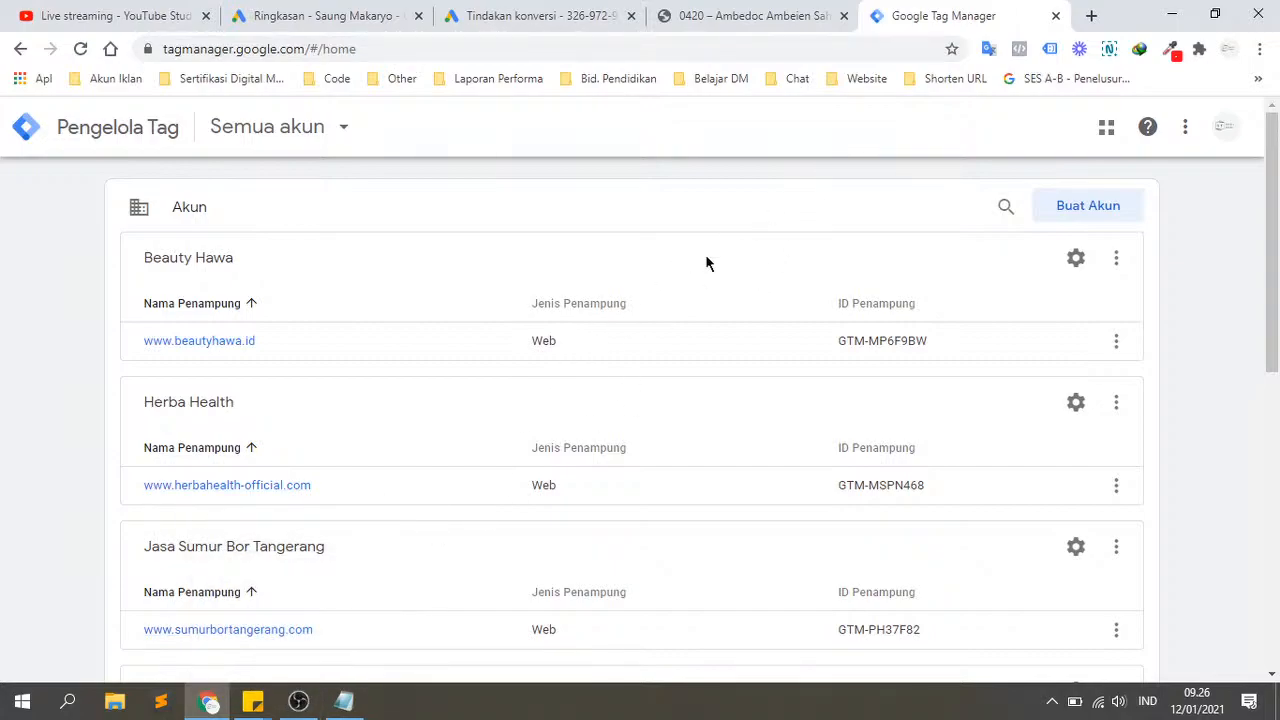
{"action": "left_click", "coordinate": [298, 701]}
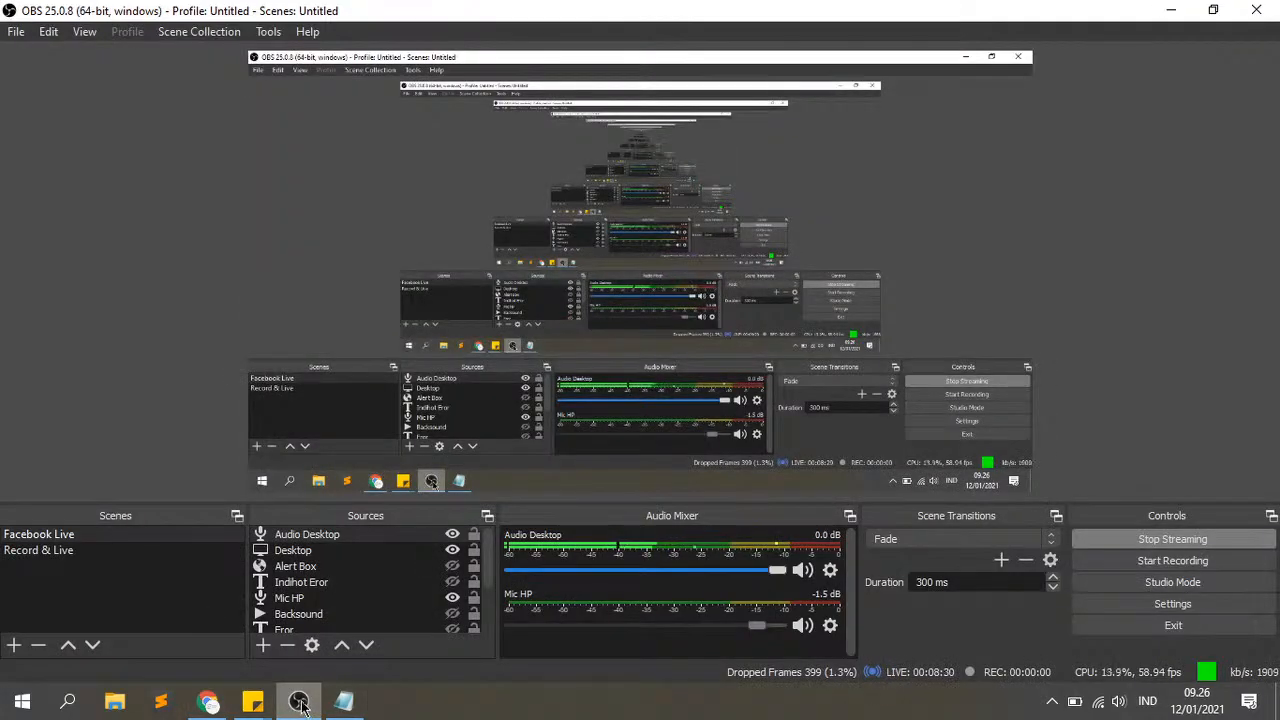
{"action": "left_click", "coordinate": [205, 703]}
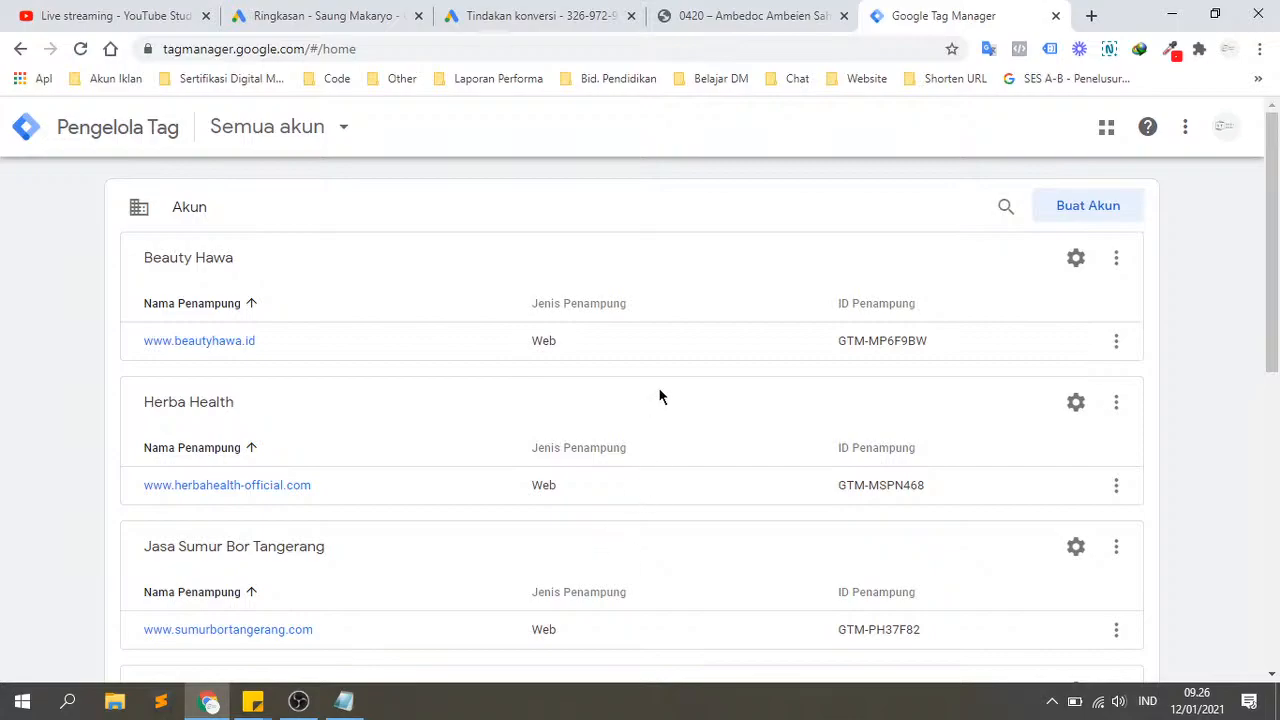
Step: Look through the Ambedoc landing page on tumbas.id and the list of Google Ads conversion actions
{"action": "mouse_move", "coordinate": [748, 10]}
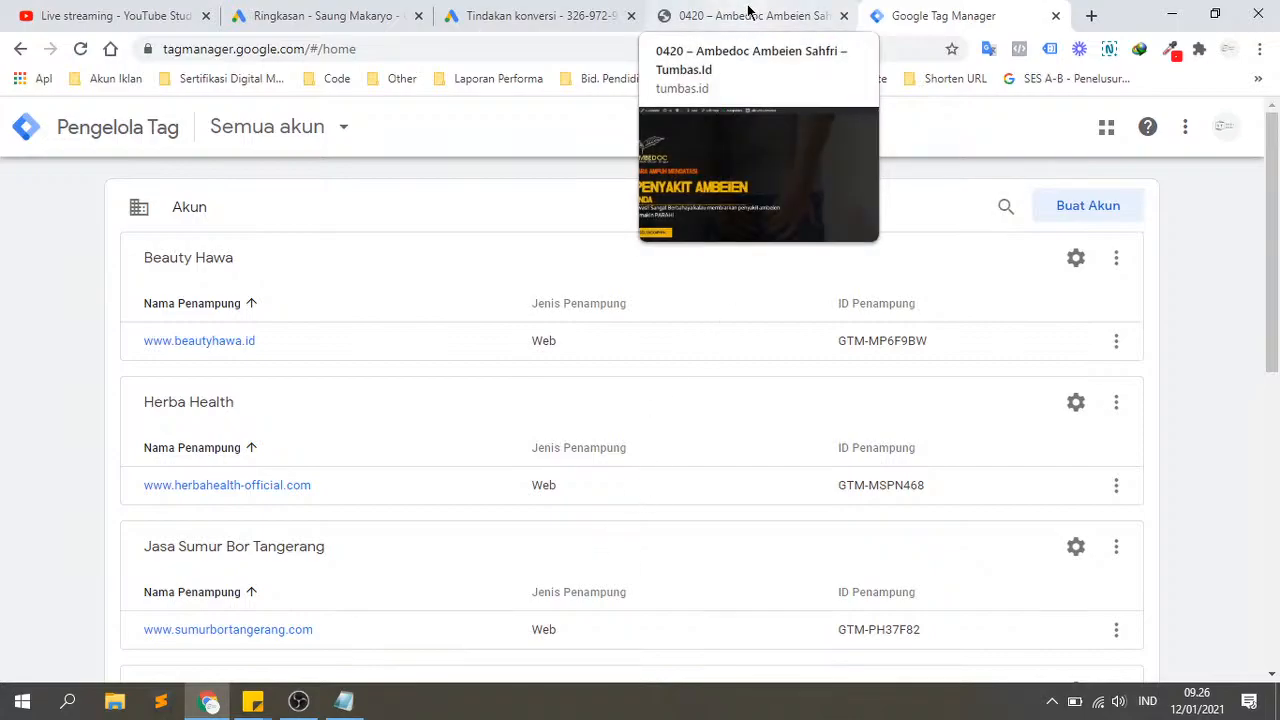
{"action": "left_click", "coordinate": [726, 8]}
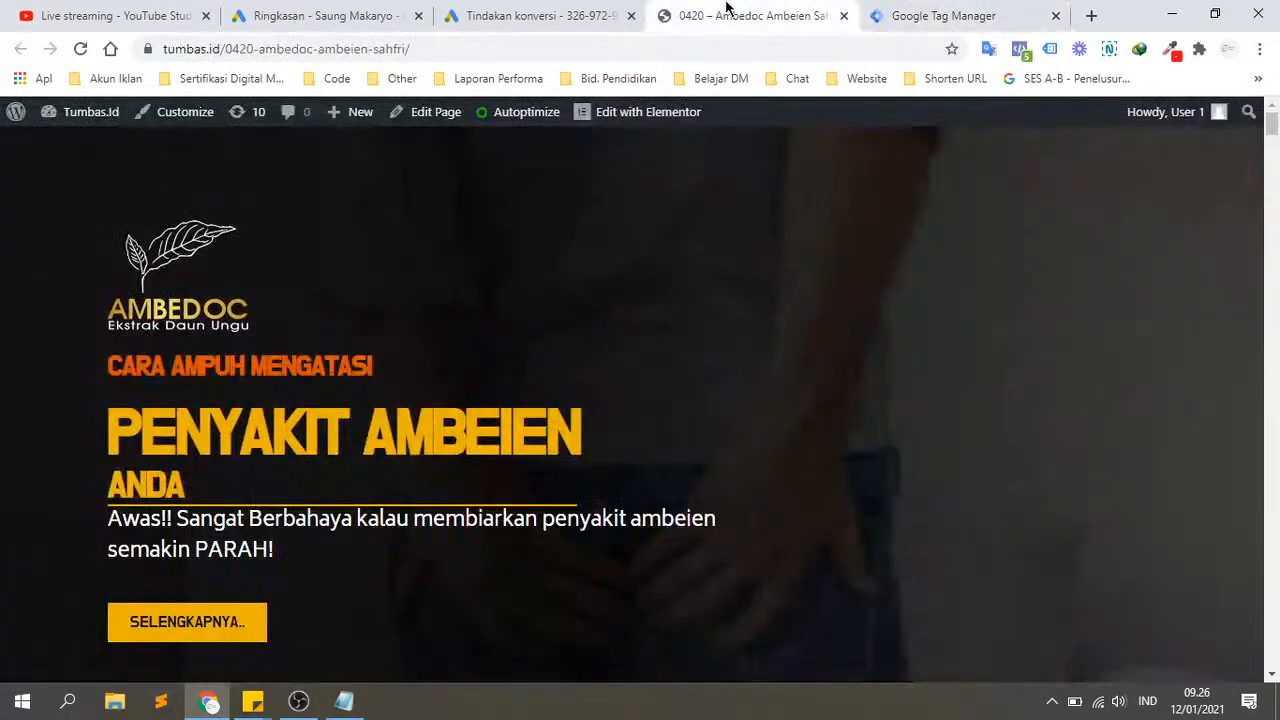
{"action": "scroll", "coordinate": [617, 379], "scroll_direction": "down", "scroll_amount": 20}
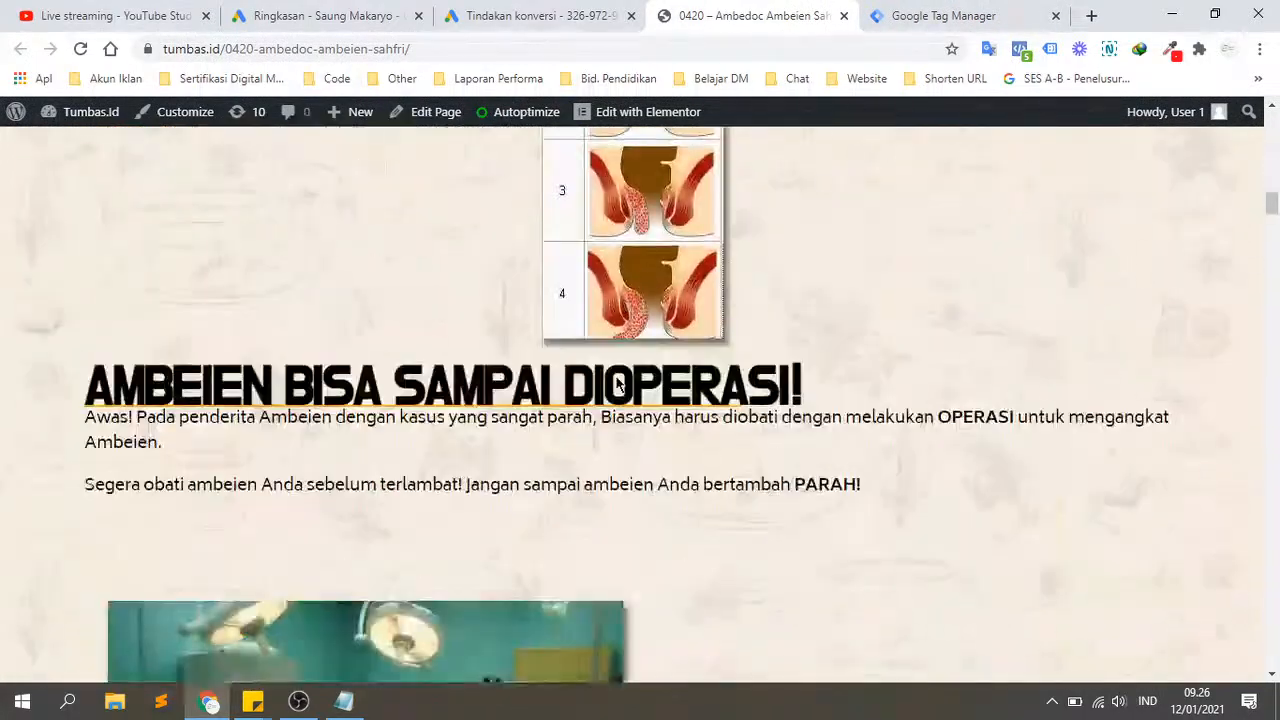
{"action": "scroll", "coordinate": [616, 376], "scroll_direction": "down", "scroll_amount": 5}
{"action": "scroll", "coordinate": [616, 376], "scroll_direction": "up", "scroll_amount": 10}
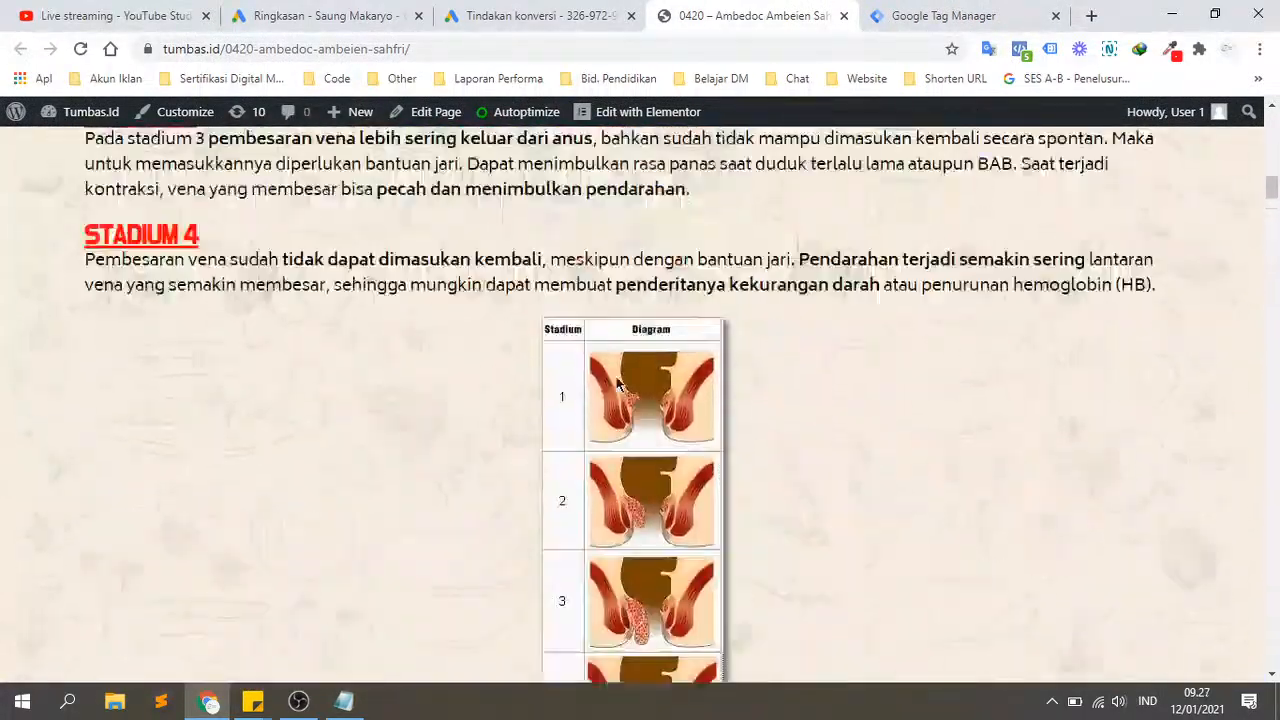
{"action": "scroll", "coordinate": [617, 384], "scroll_direction": "up", "scroll_amount": 15}
{"action": "left_click", "coordinate": [547, 10]}
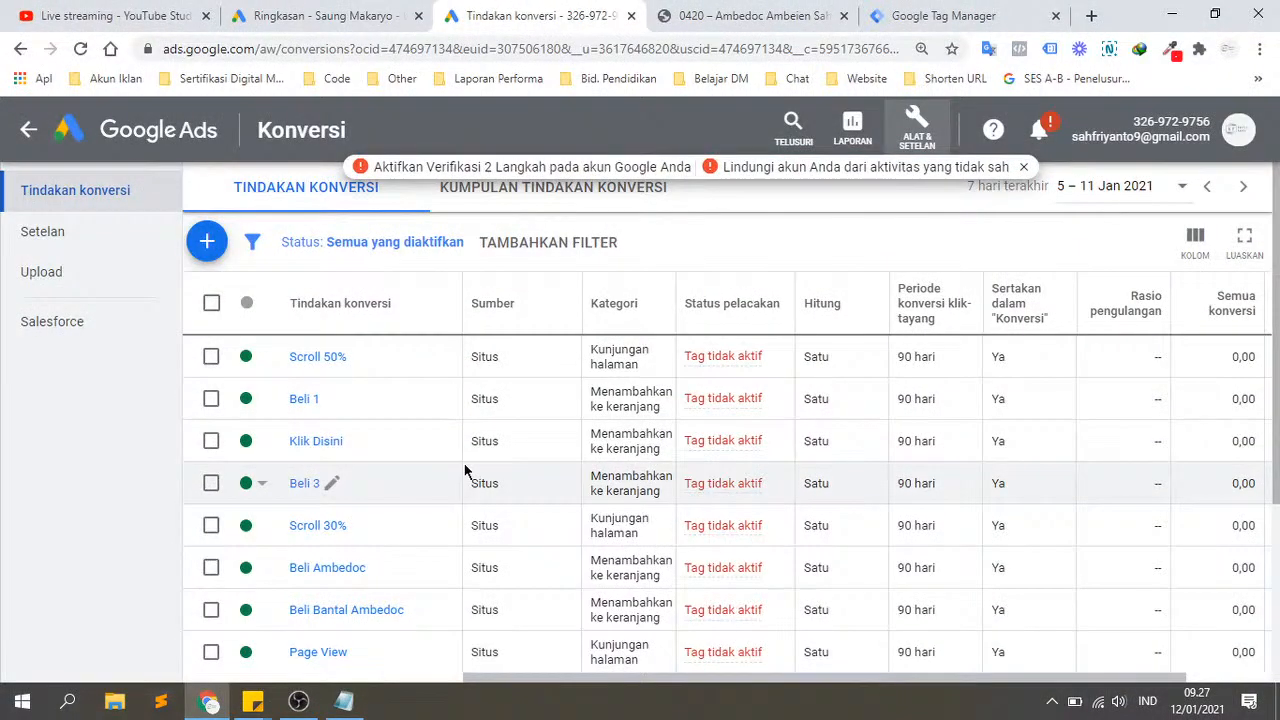
{"action": "scroll", "coordinate": [464, 470], "scroll_direction": "down", "scroll_amount": 3}
{"action": "scroll", "coordinate": [464, 470], "scroll_direction": "up", "scroll_amount": 3}
Step: Check the live stream's status and chat in YouTube Studio and return to the Tag Manager account list
{"action": "left_click", "coordinate": [990, 12]}
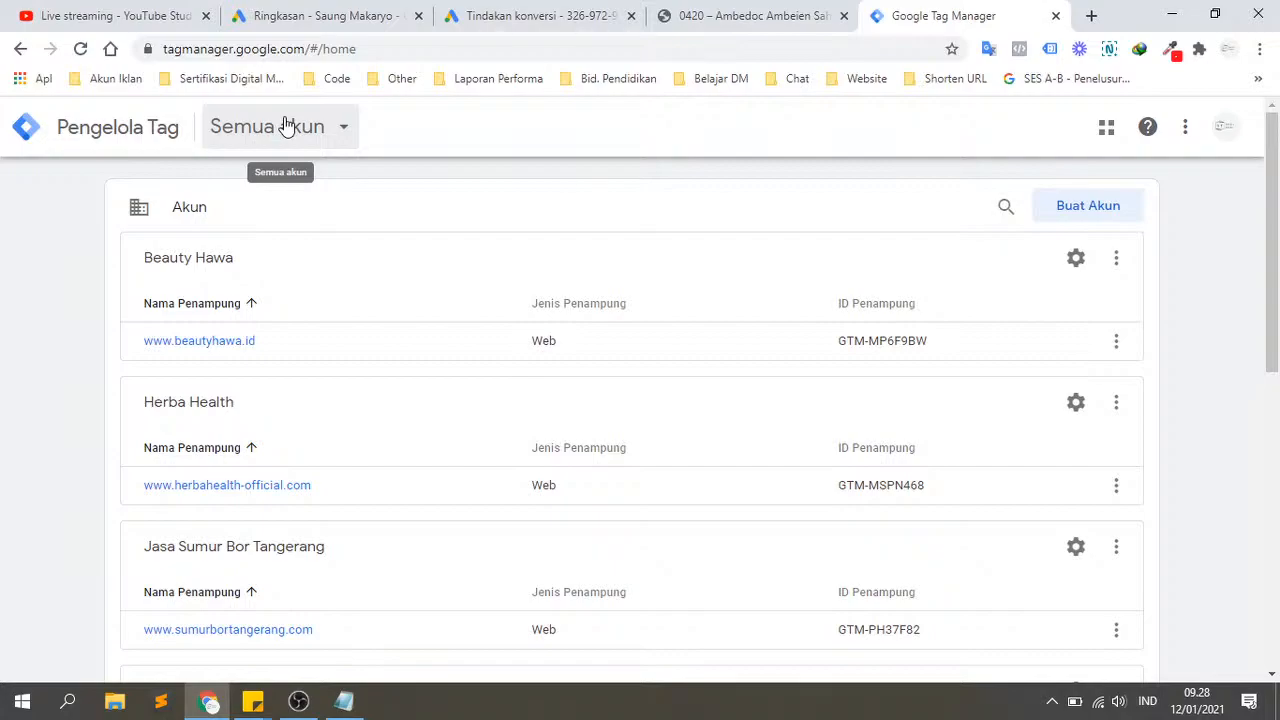
{"action": "left_click", "coordinate": [113, 12]}
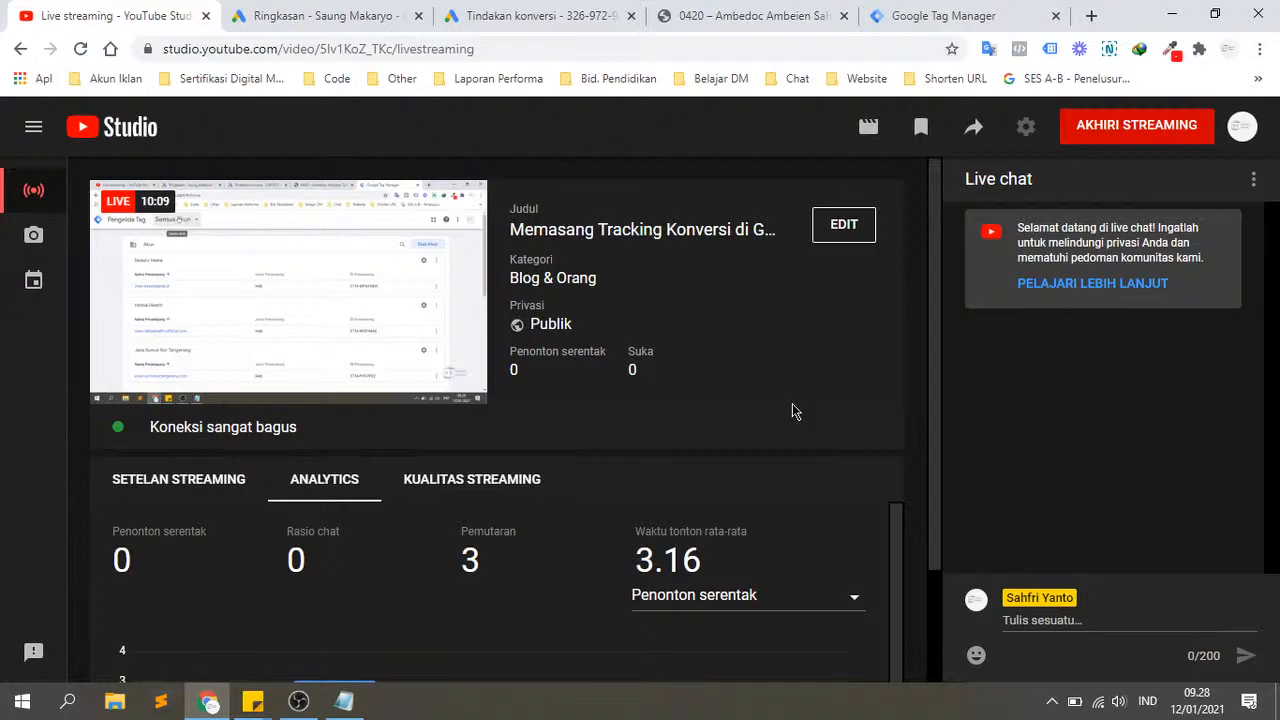
{"action": "left_click", "coordinate": [962, 8]}
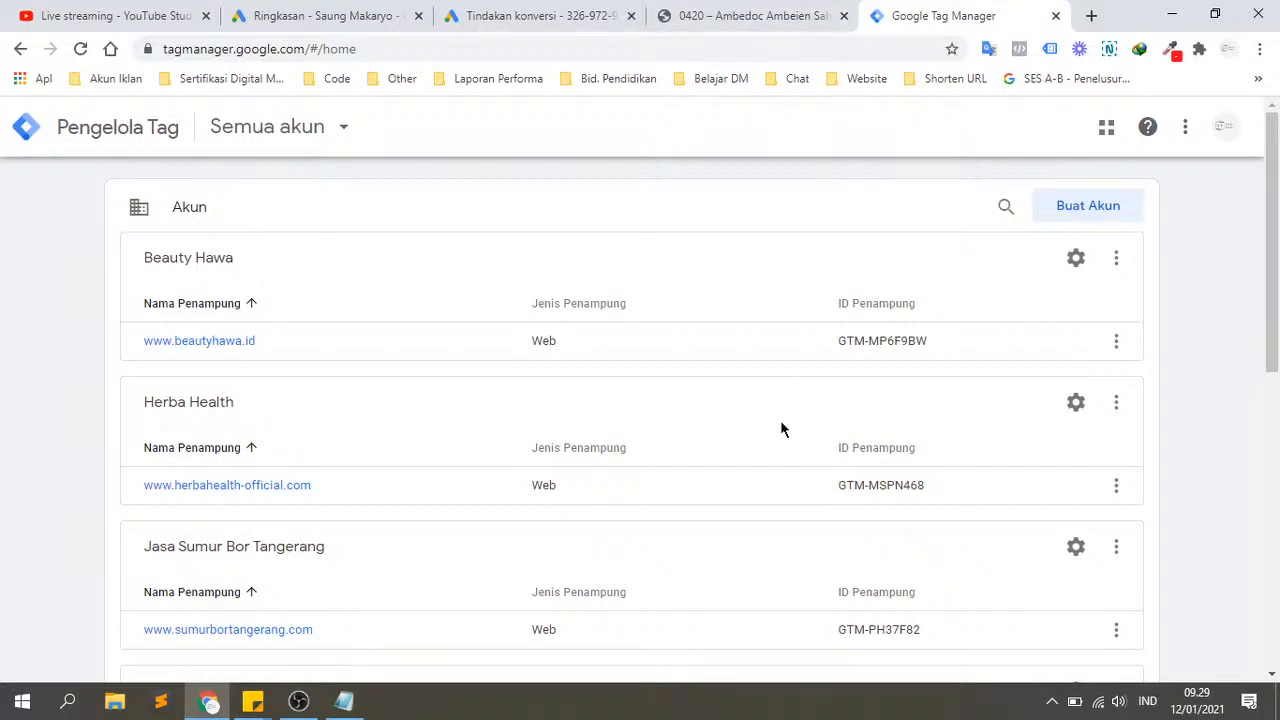
{"action": "left_click", "coordinate": [1071, 213]}
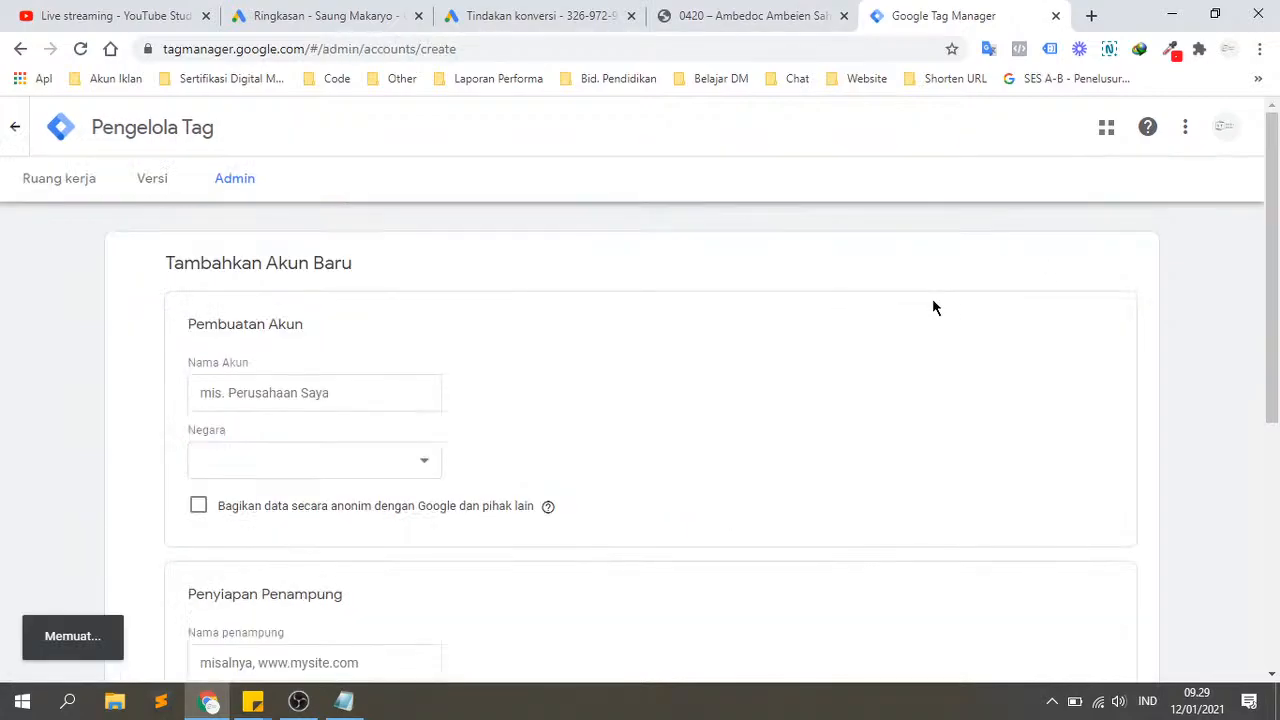
{"action": "scroll", "coordinate": [424, 389], "scroll_direction": "down", "scroll_amount": 1}
{"action": "scroll", "coordinate": [635, 343], "scroll_direction": "down", "scroll_amount": 1}
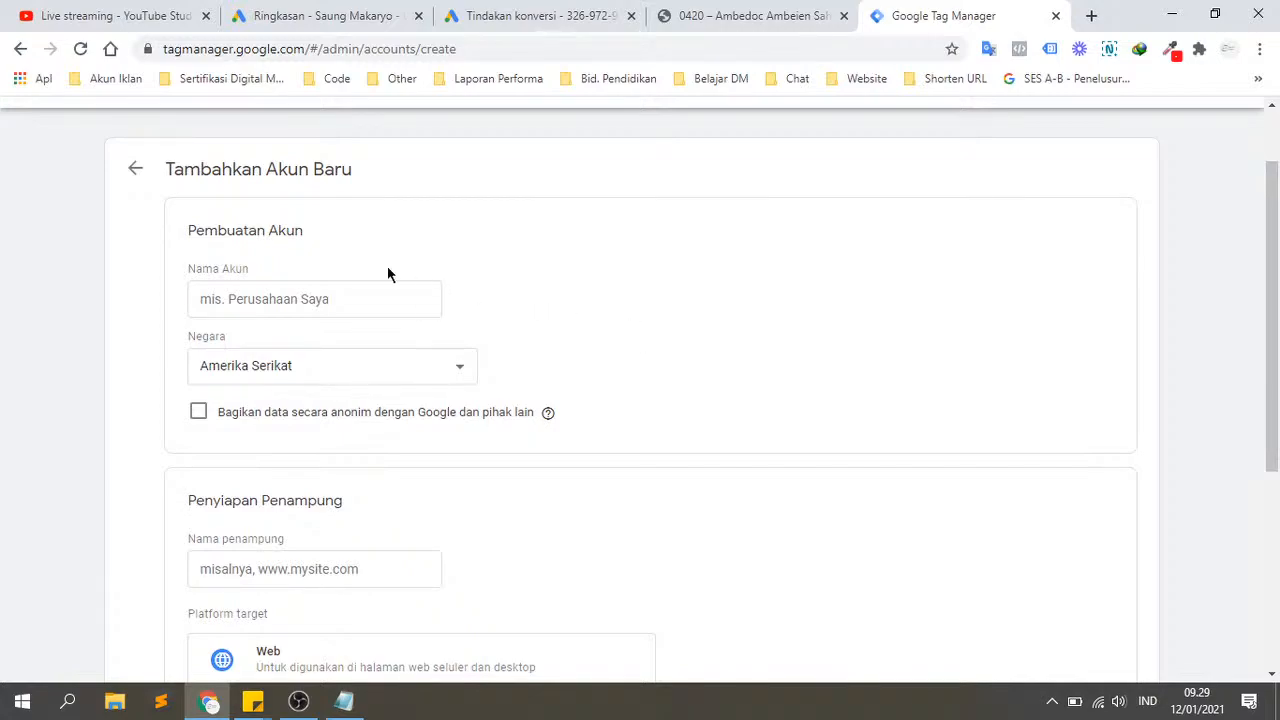
{"action": "left_click", "coordinate": [272, 303]}
{"action": "left_click", "coordinate": [597, 325]}
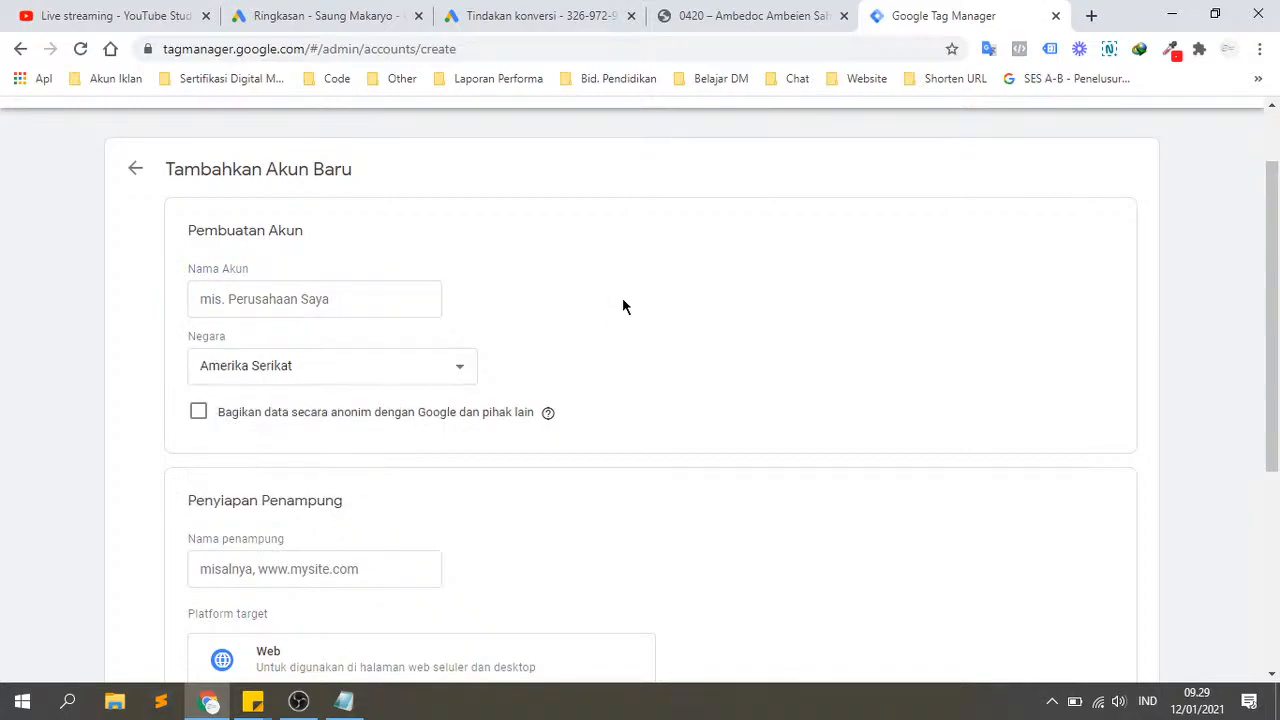
{"action": "left_click", "coordinate": [343, 297]}
{"action": "mouse_move", "coordinate": [742, 17]}
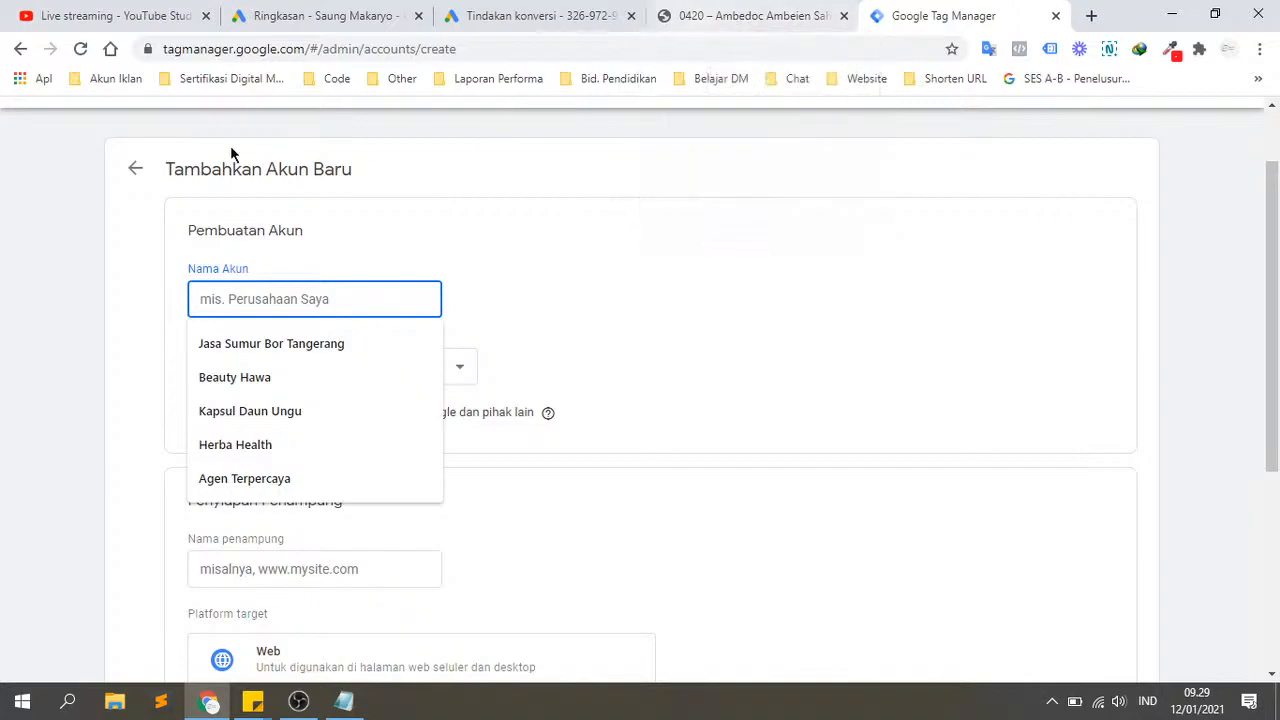
{"action": "left_click", "coordinate": [135, 169]}
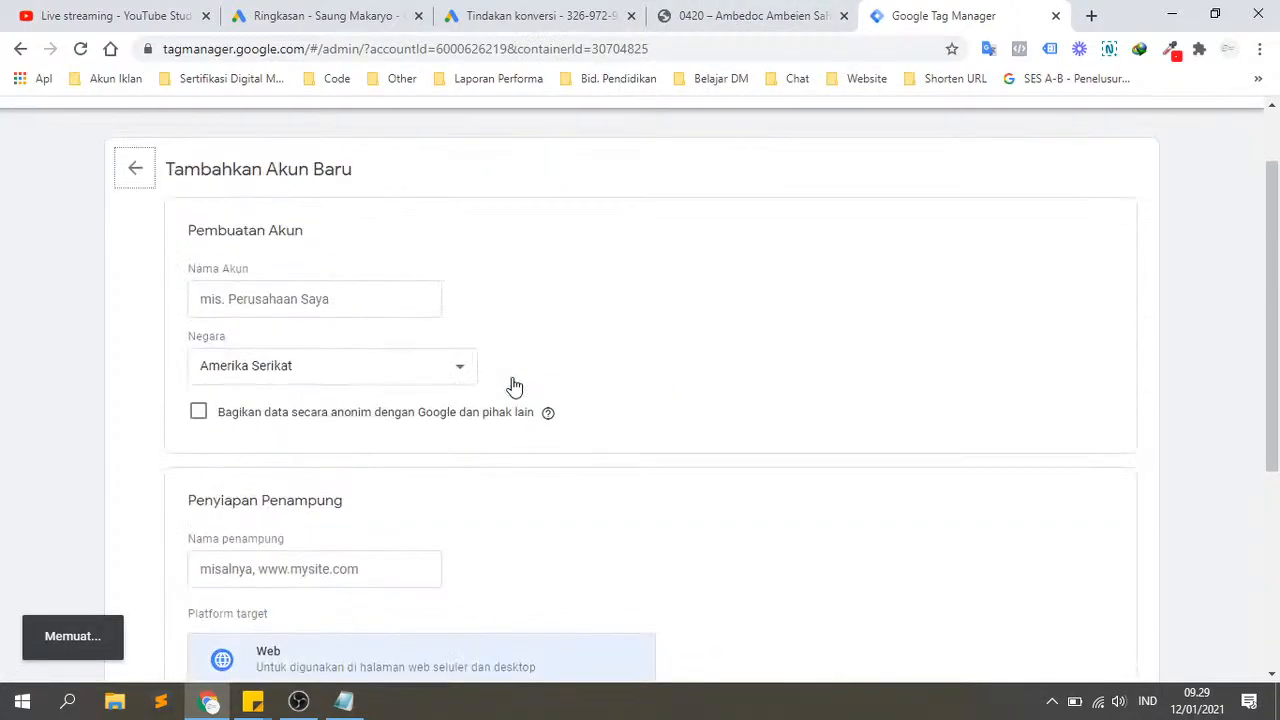
{"action": "left_click", "coordinate": [133, 168]}
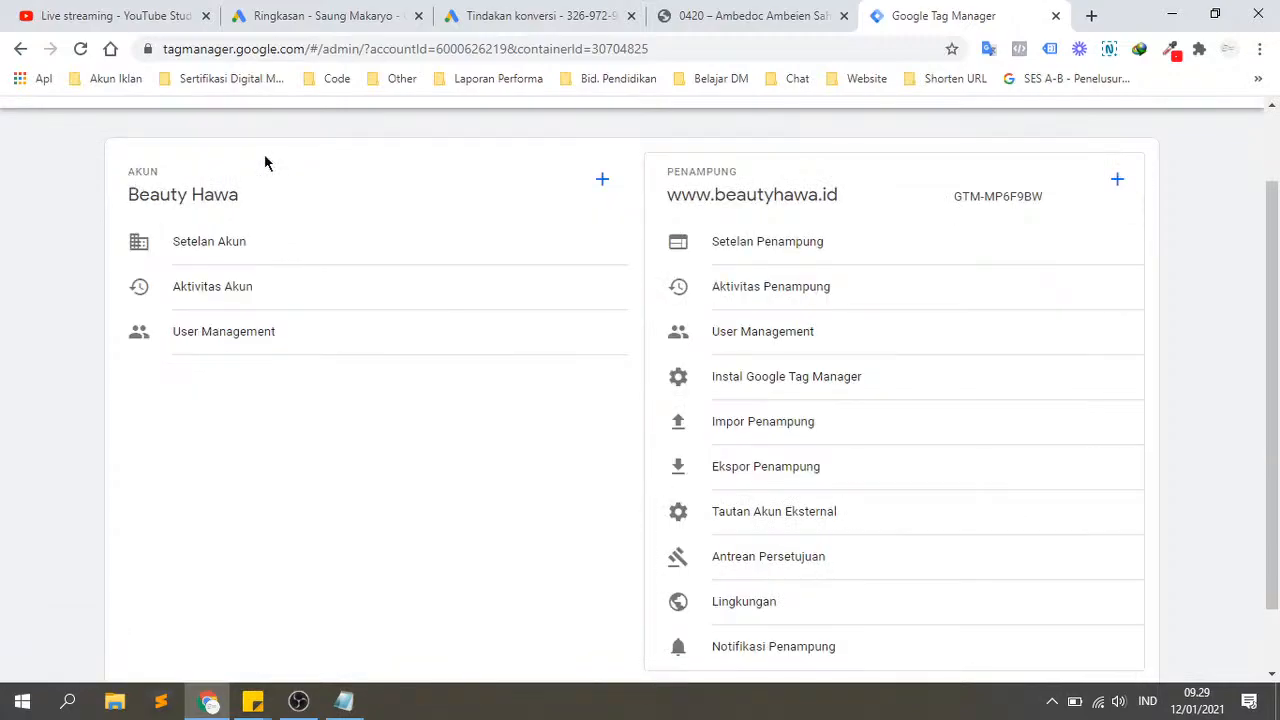
Step: Load the tagmanager.google.com home page and look through the existing accounts and their containers
{"action": "left_click_drag", "start_coordinate": [305, 49], "coordinate": [732, 57]}
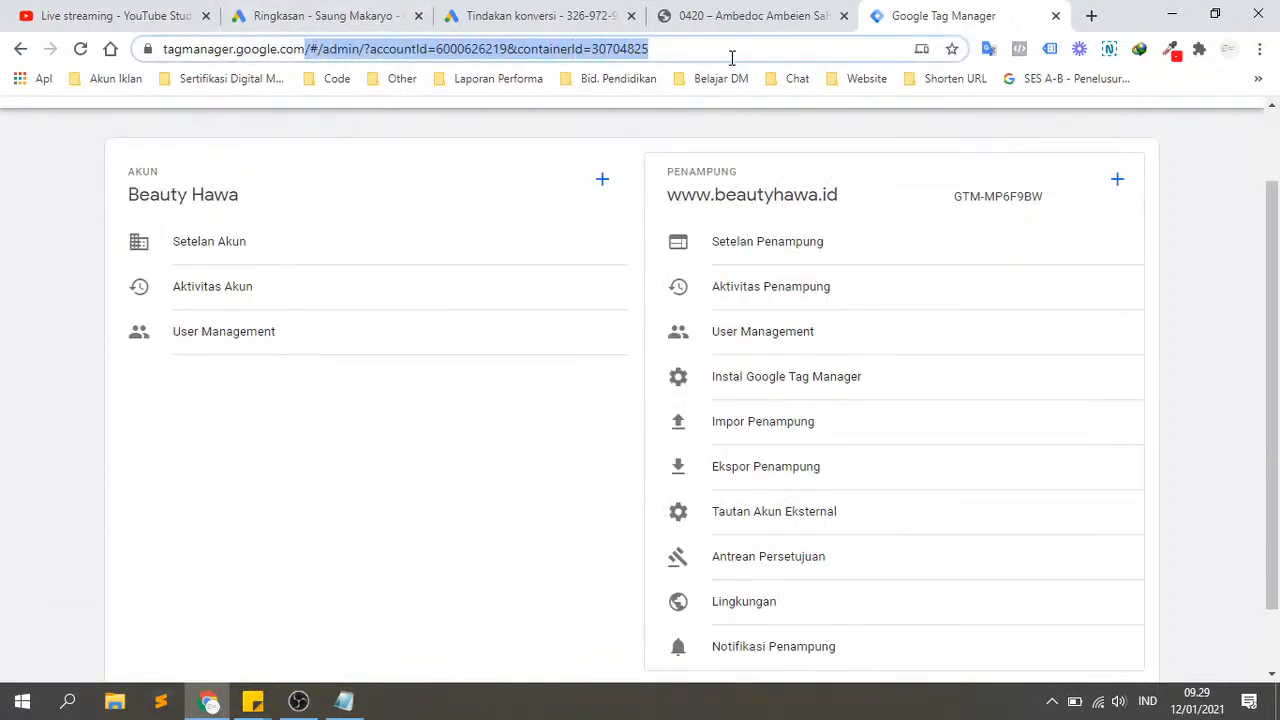
{"action": "key", "text": "BackSpace"}
{"action": "key", "text": "Return"}
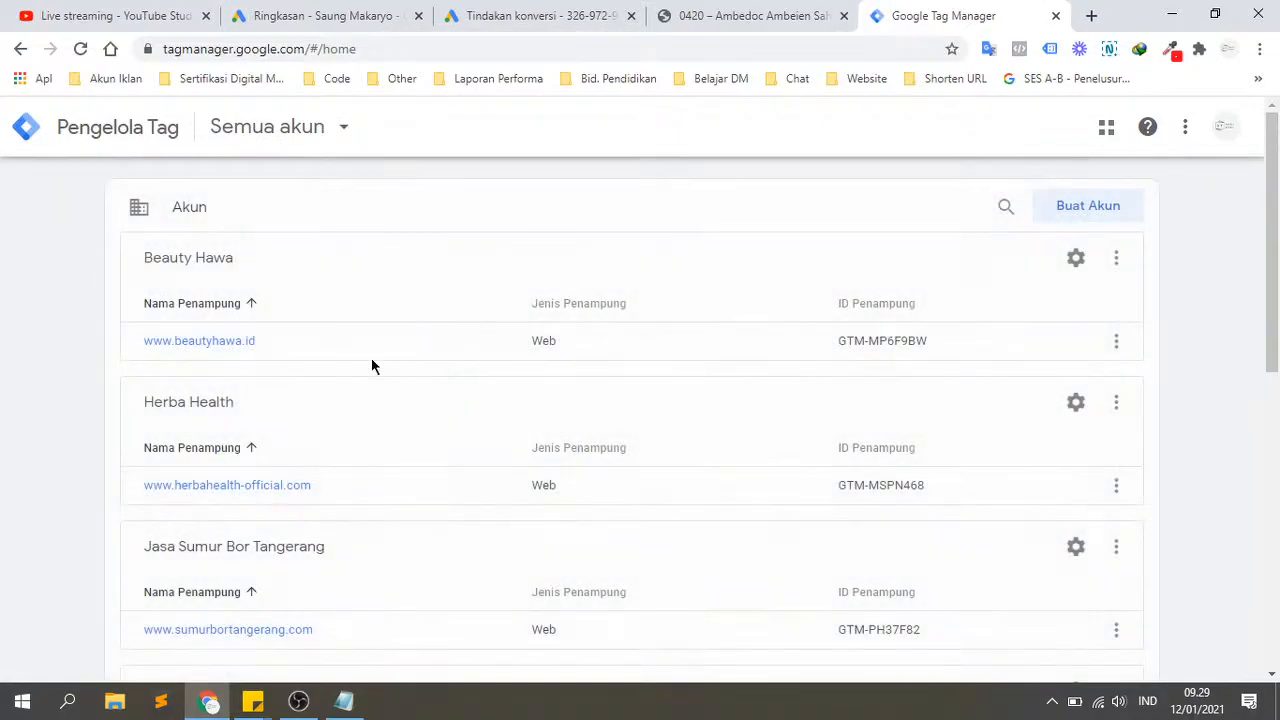
{"action": "scroll", "coordinate": [232, 395], "scroll_direction": "down", "scroll_amount": 3}
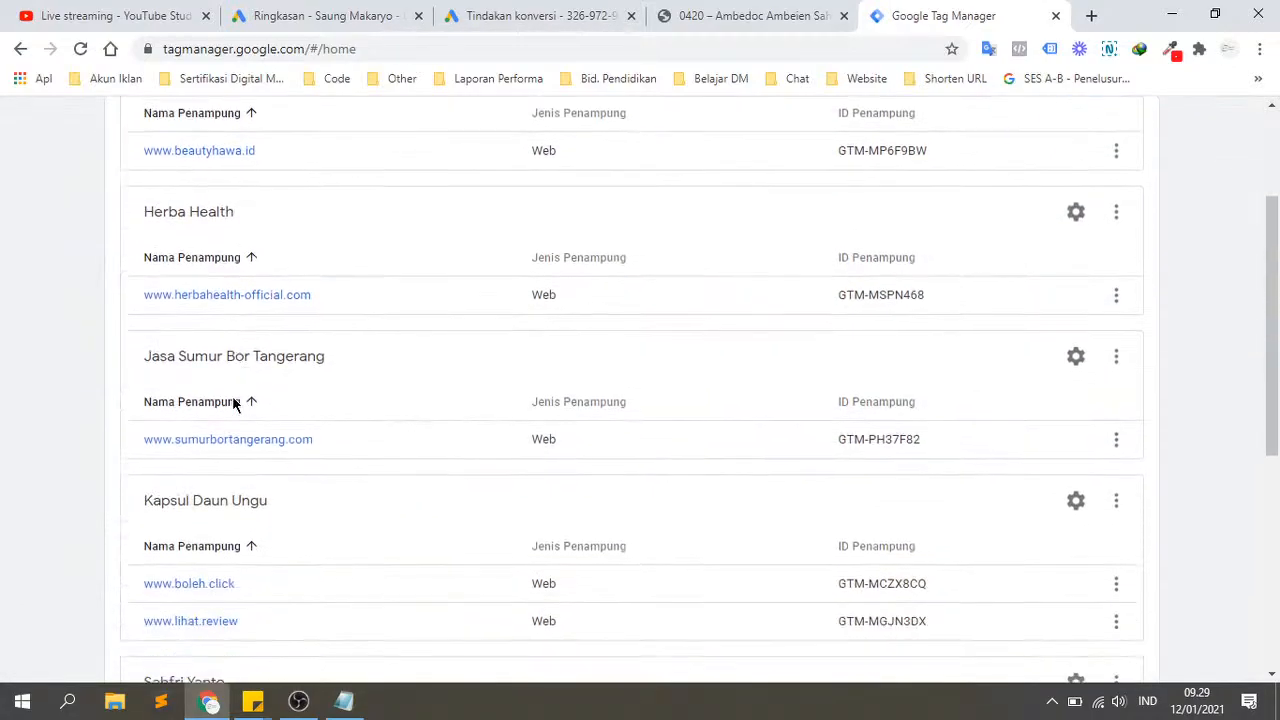
{"action": "scroll", "coordinate": [232, 362], "scroll_direction": "up", "scroll_amount": 3}
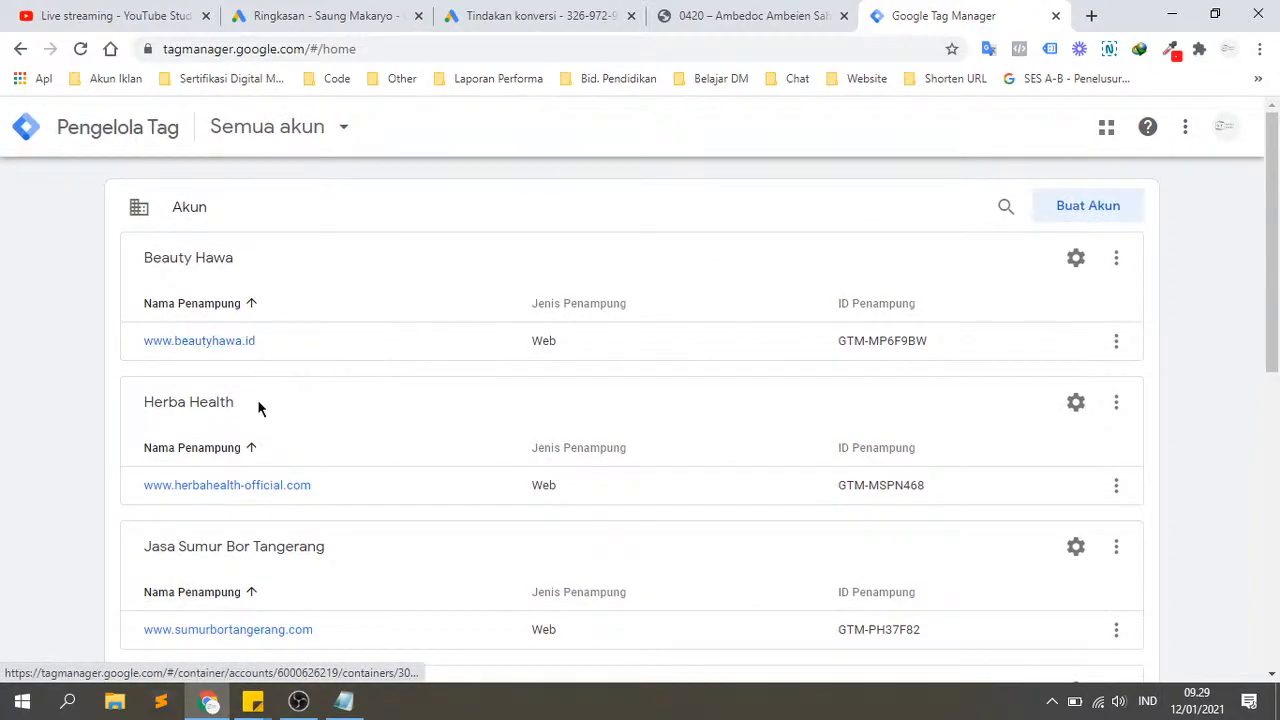
{"action": "scroll", "coordinate": [258, 410], "scroll_direction": "down", "scroll_amount": 3}
{"action": "scroll", "coordinate": [263, 429], "scroll_direction": "down", "scroll_amount": 4}
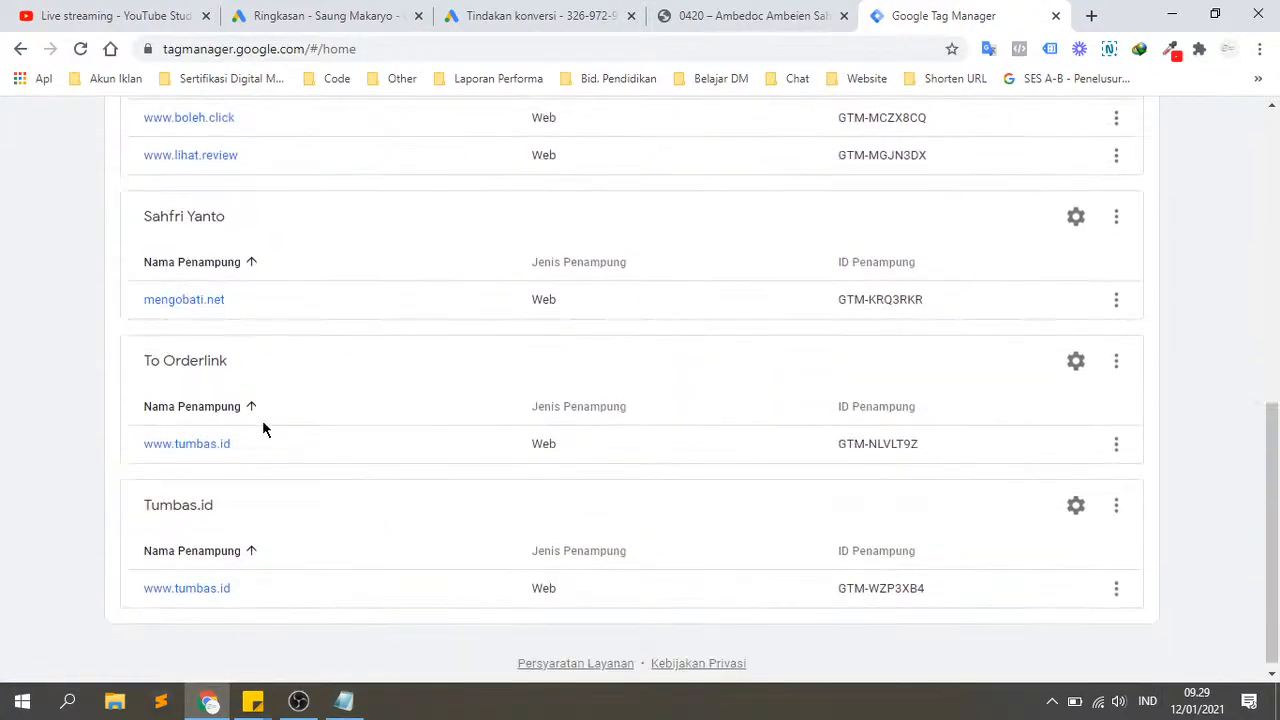
{"action": "scroll", "coordinate": [711, 395], "scroll_direction": "up", "scroll_amount": 4}
{"action": "scroll", "coordinate": [711, 395], "scroll_direction": "up", "scroll_amount": 4}
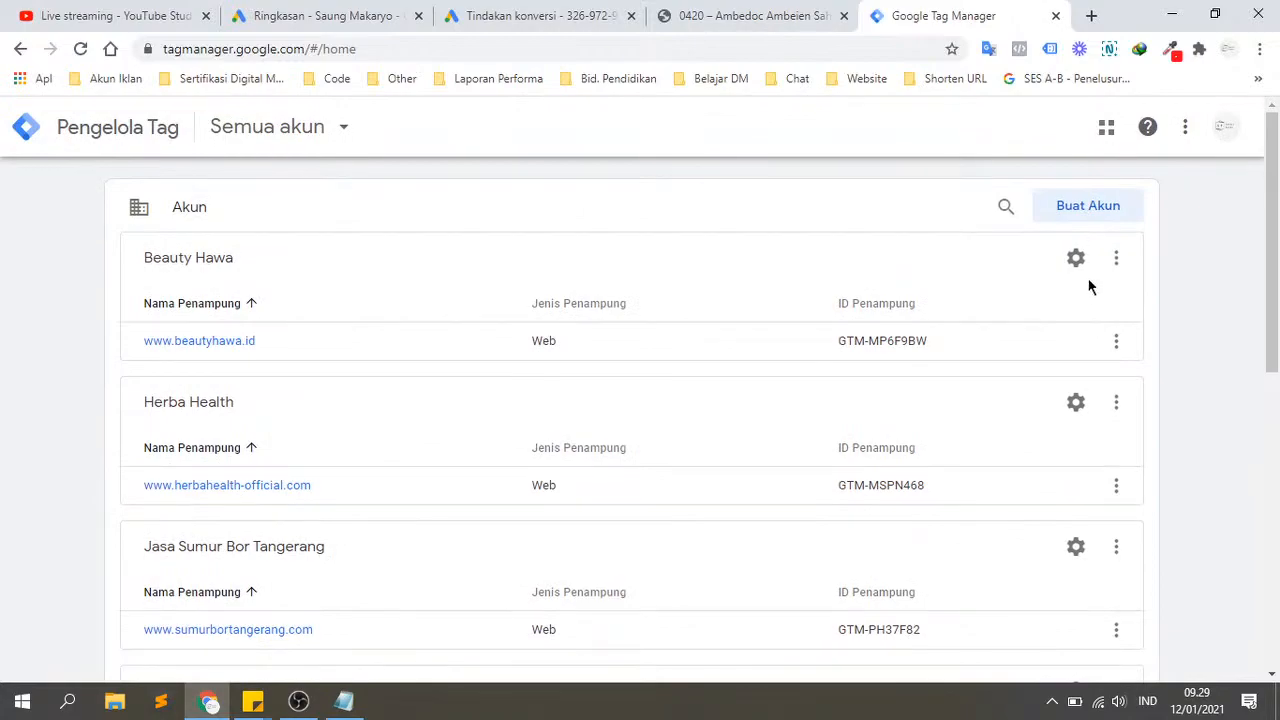
Step: Start a new Tag Manager account and name it "Tumbas"
{"action": "left_click", "coordinate": [1077, 217]}
{"action": "left_click", "coordinate": [342, 392]}
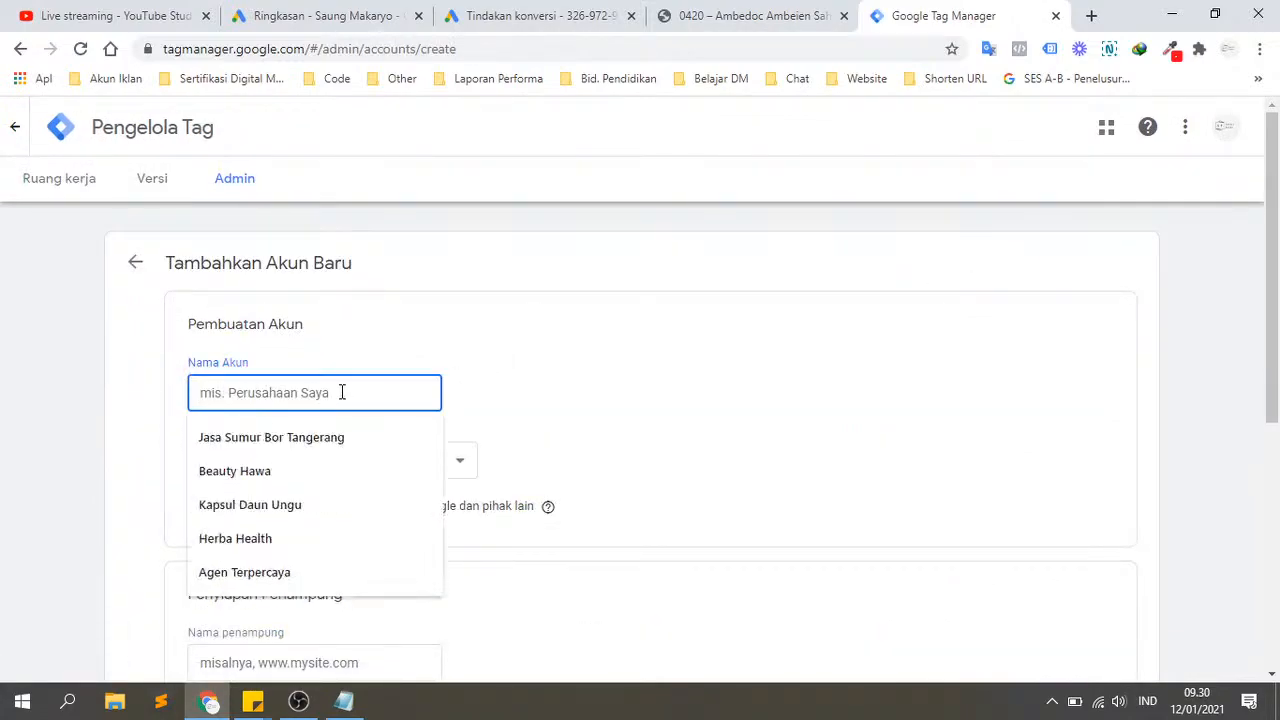
{"action": "type", "text": "T"}
{"action": "key", "text": "BackSpace"}
{"action": "type", "text": "Tumbas"}
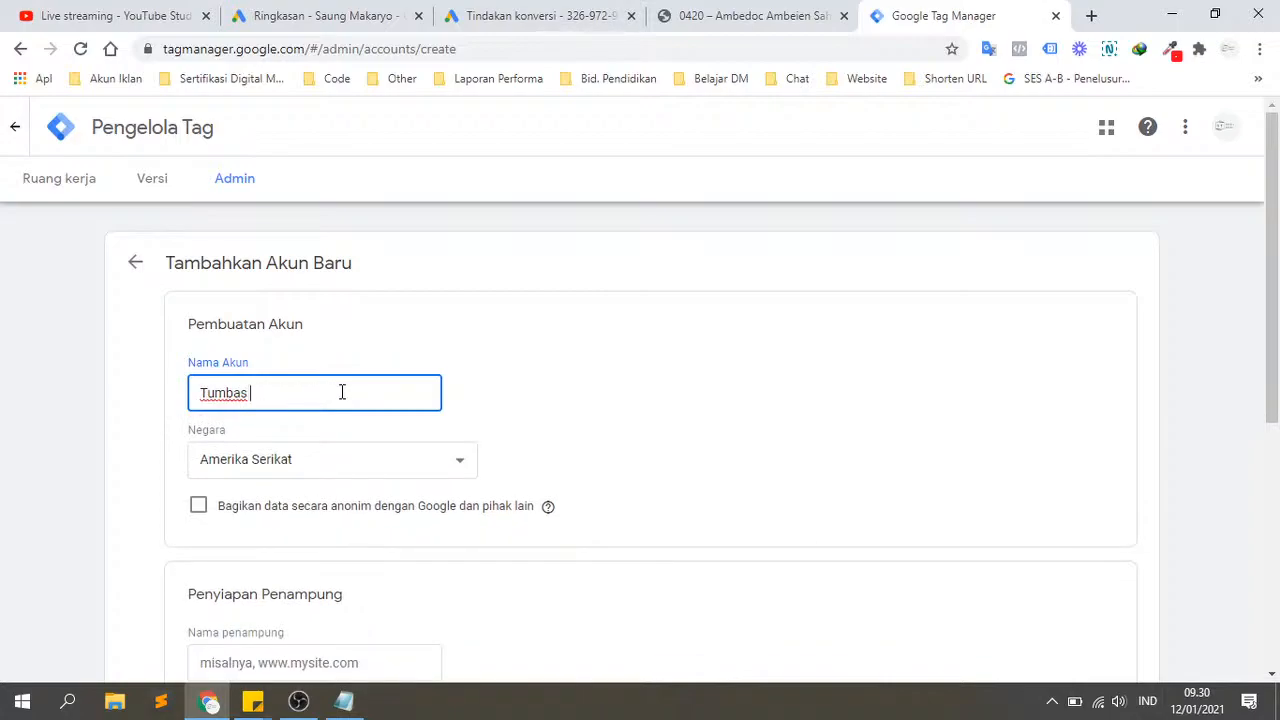
{"action": "key", "text": "BackSpace"}
{"action": "left_click", "coordinate": [664, 393]}
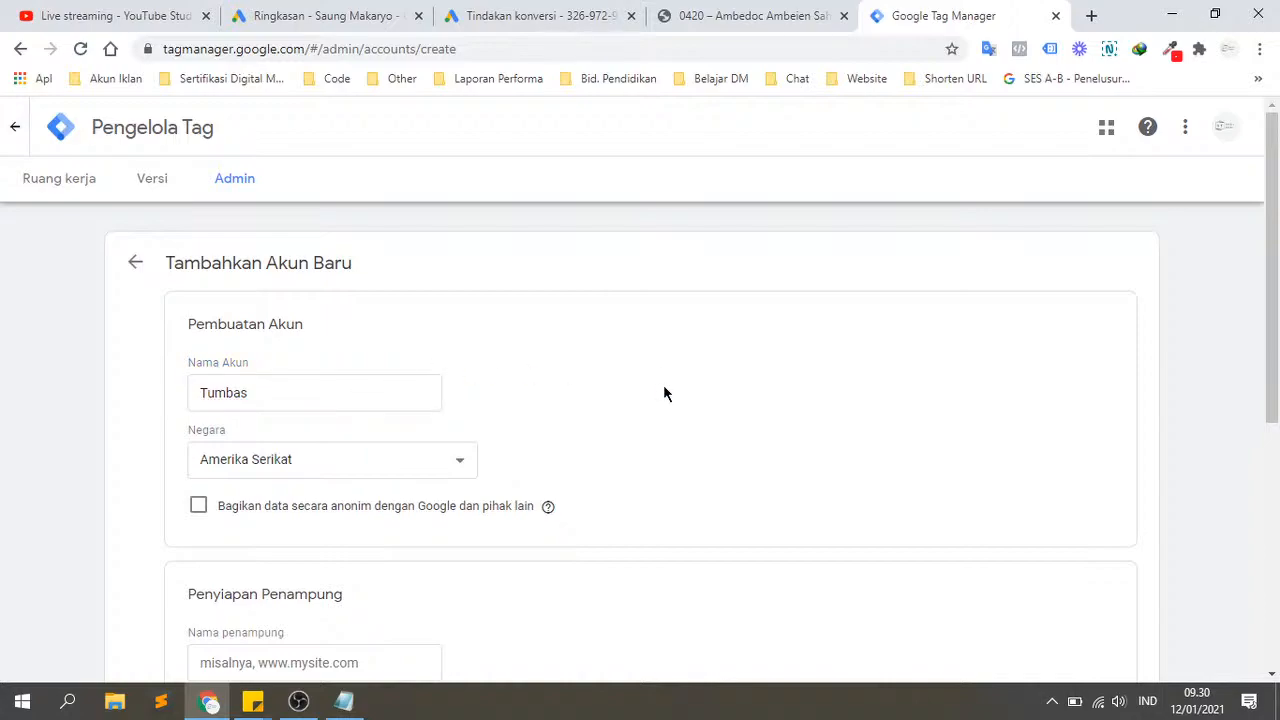
Step: Set the new Tag Manager account's country to Indonesia
{"action": "left_click", "coordinate": [437, 466]}
{"action": "scroll", "coordinate": [366, 291], "scroll_direction": "down", "scroll_amount": 10}
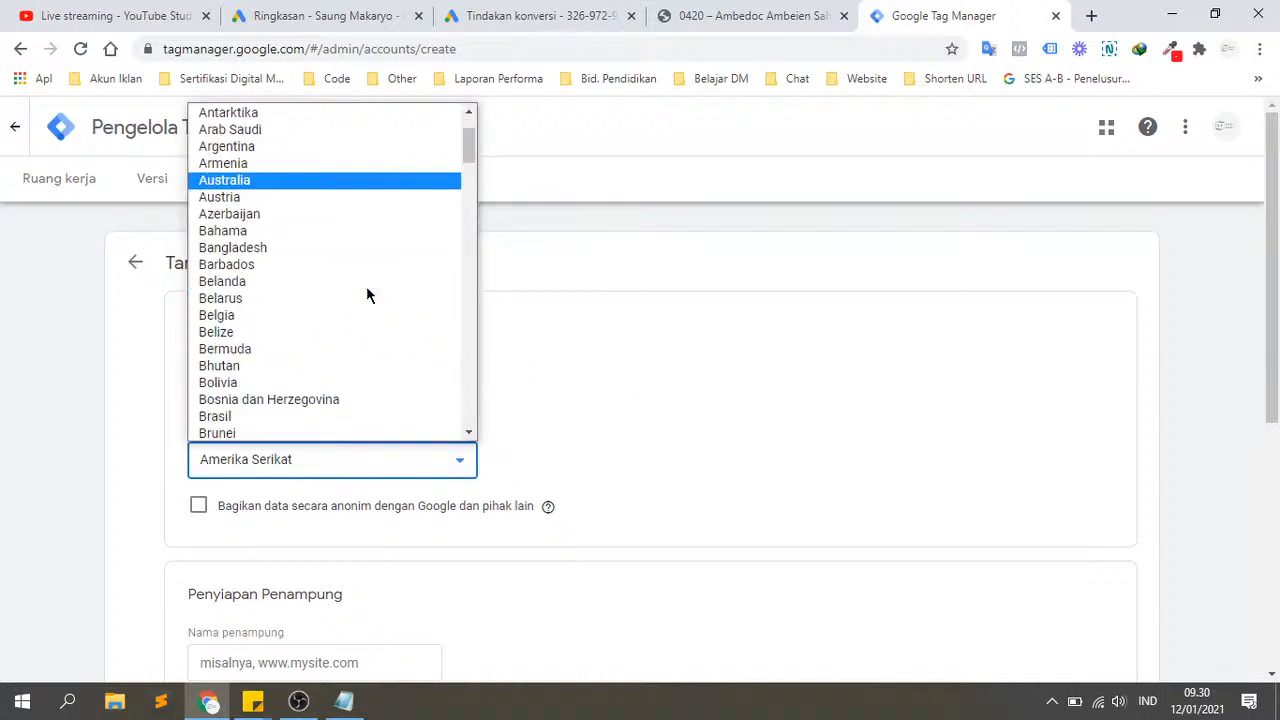
{"action": "scroll", "coordinate": [366, 290], "scroll_direction": "up", "scroll_amount": 3}
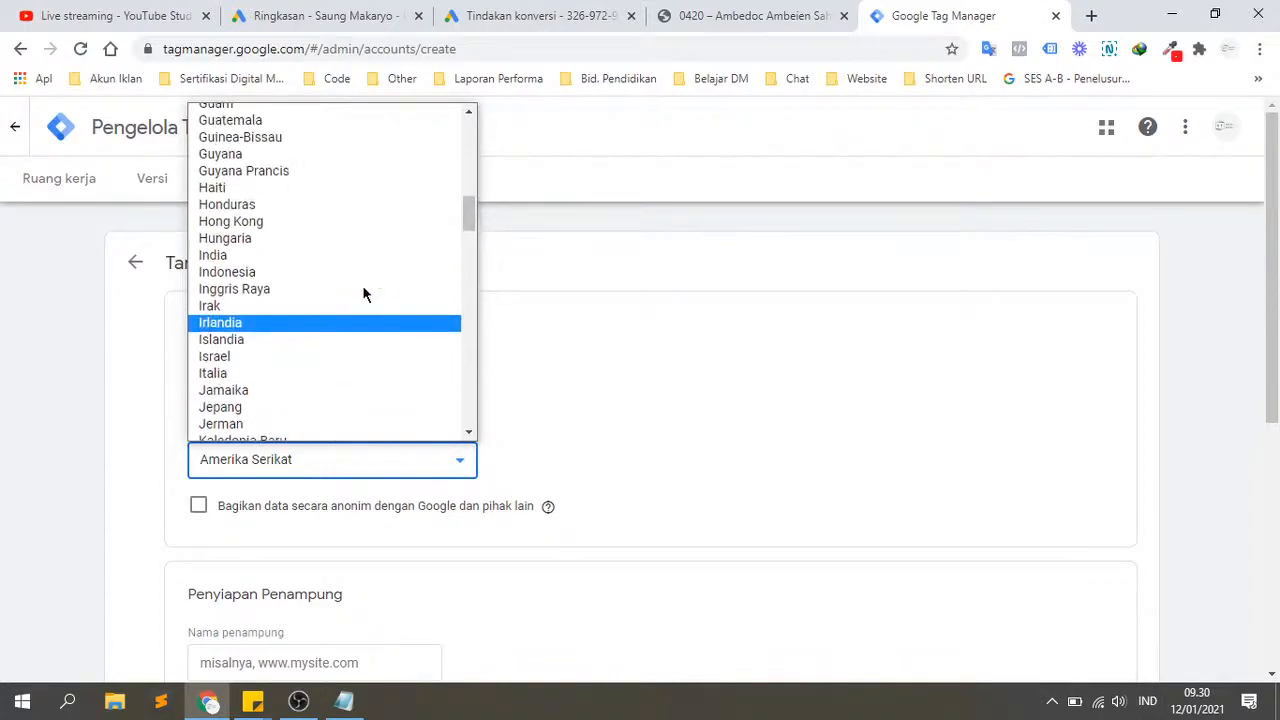
{"action": "left_click", "coordinate": [305, 277]}
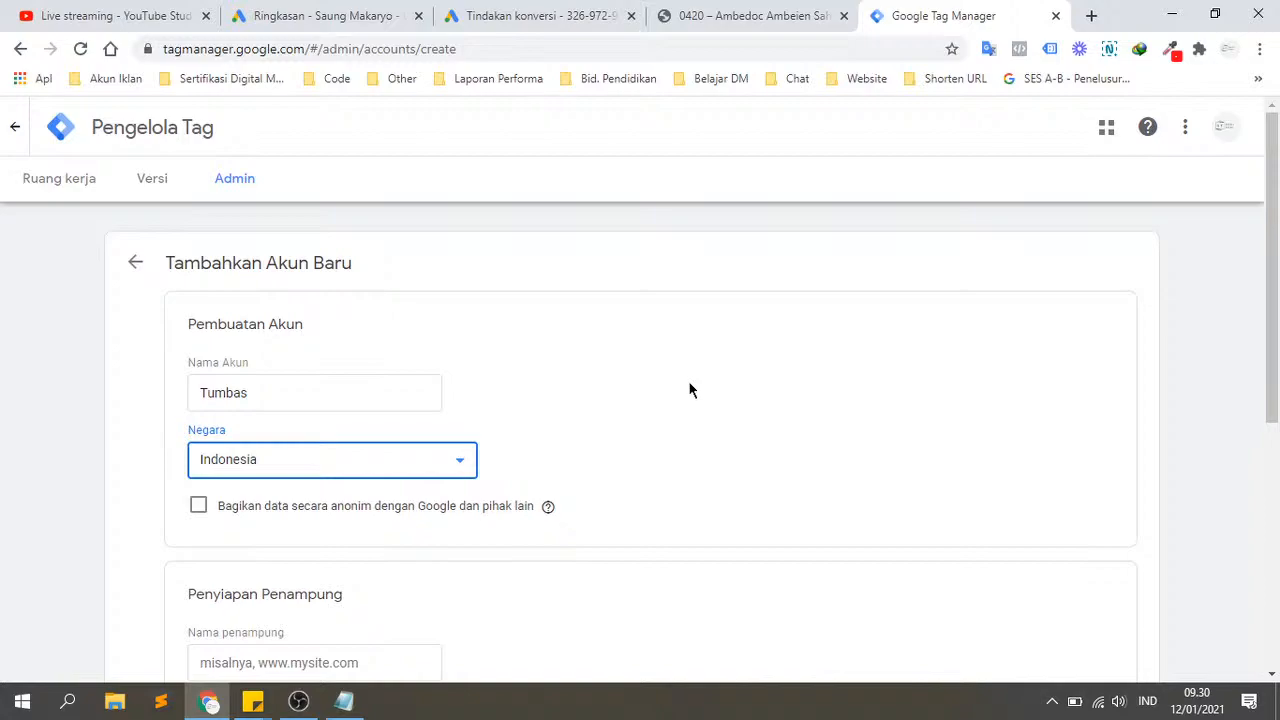
{"action": "scroll", "coordinate": [502, 374], "scroll_direction": "down", "scroll_amount": 3}
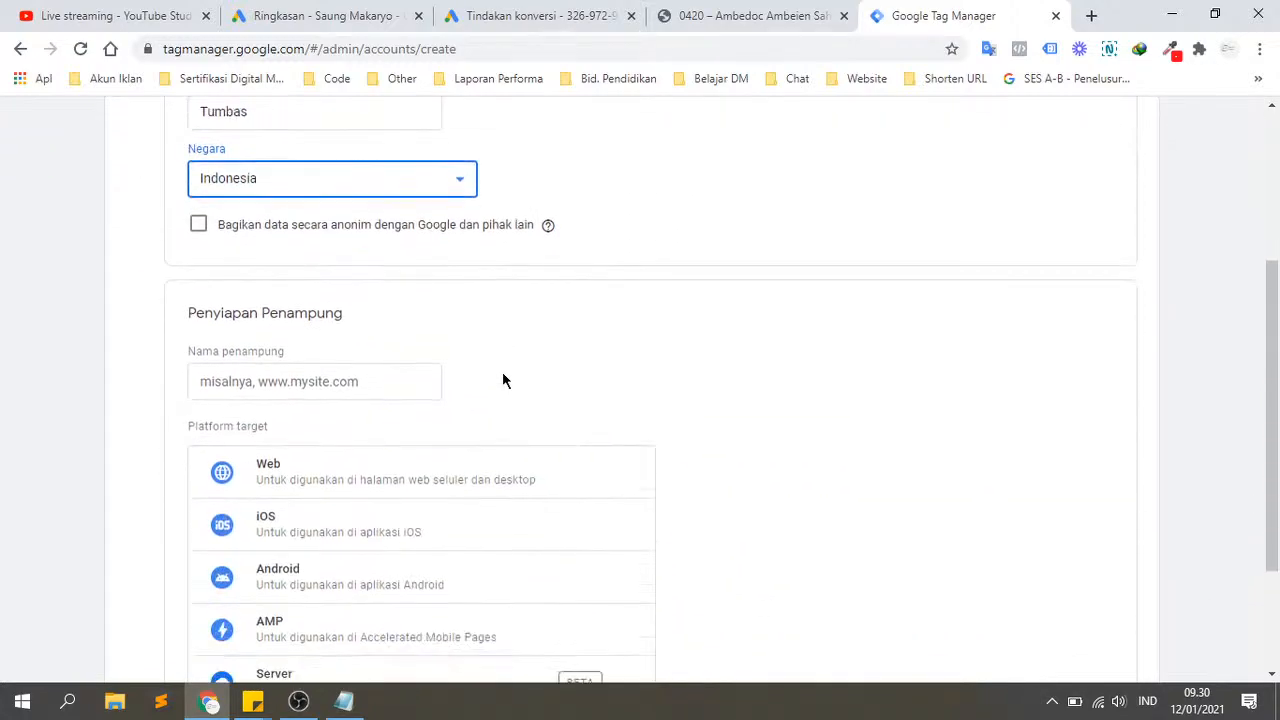
{"action": "left_click", "coordinate": [329, 371]}
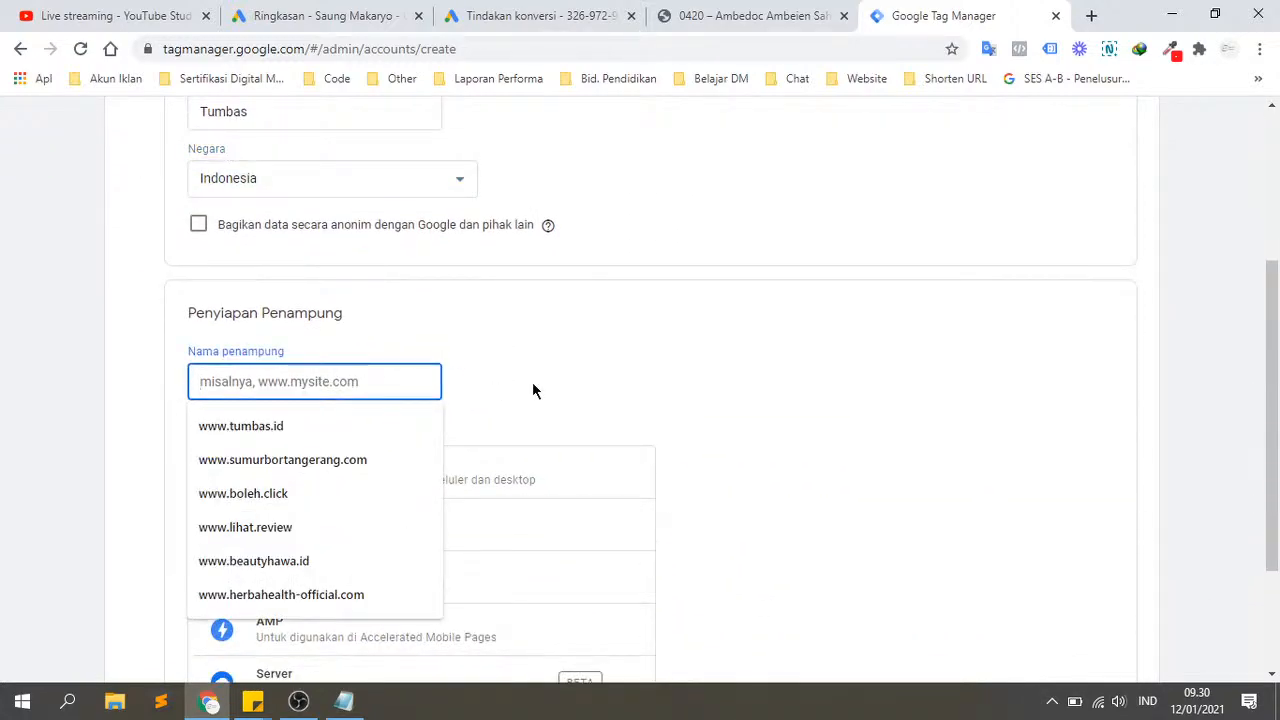
{"action": "left_click", "coordinate": [374, 428]}
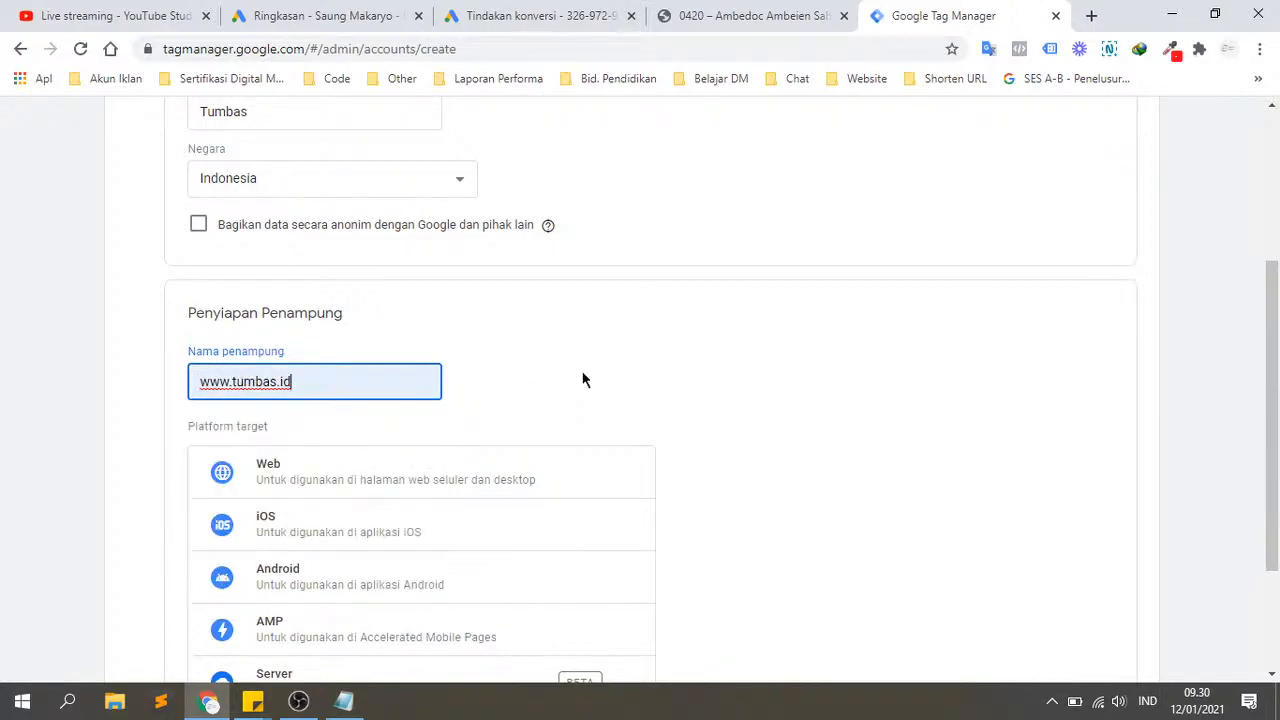
{"action": "scroll", "coordinate": [762, 397], "scroll_direction": "down", "scroll_amount": 1}
{"action": "scroll", "coordinate": [762, 397], "scroll_direction": "up", "scroll_amount": 2}
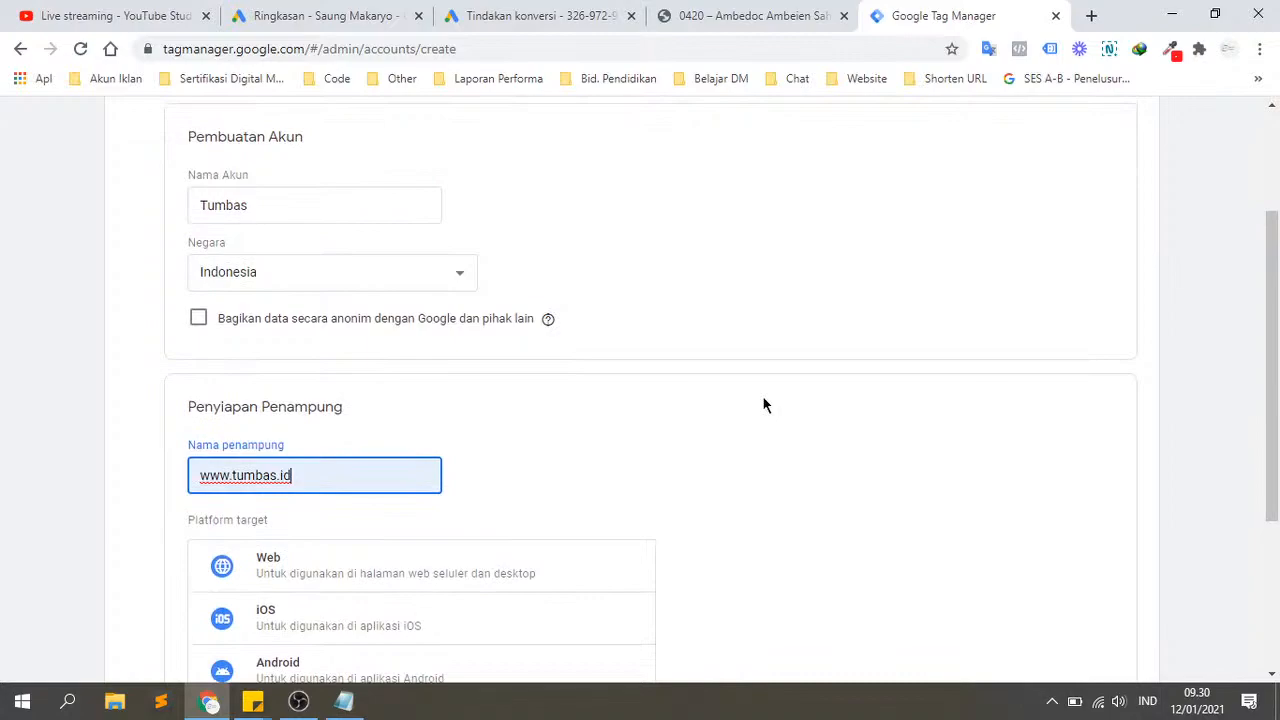
{"action": "scroll", "coordinate": [763, 404], "scroll_direction": "down", "scroll_amount": 1}
{"action": "left_click", "coordinate": [640, 380]}
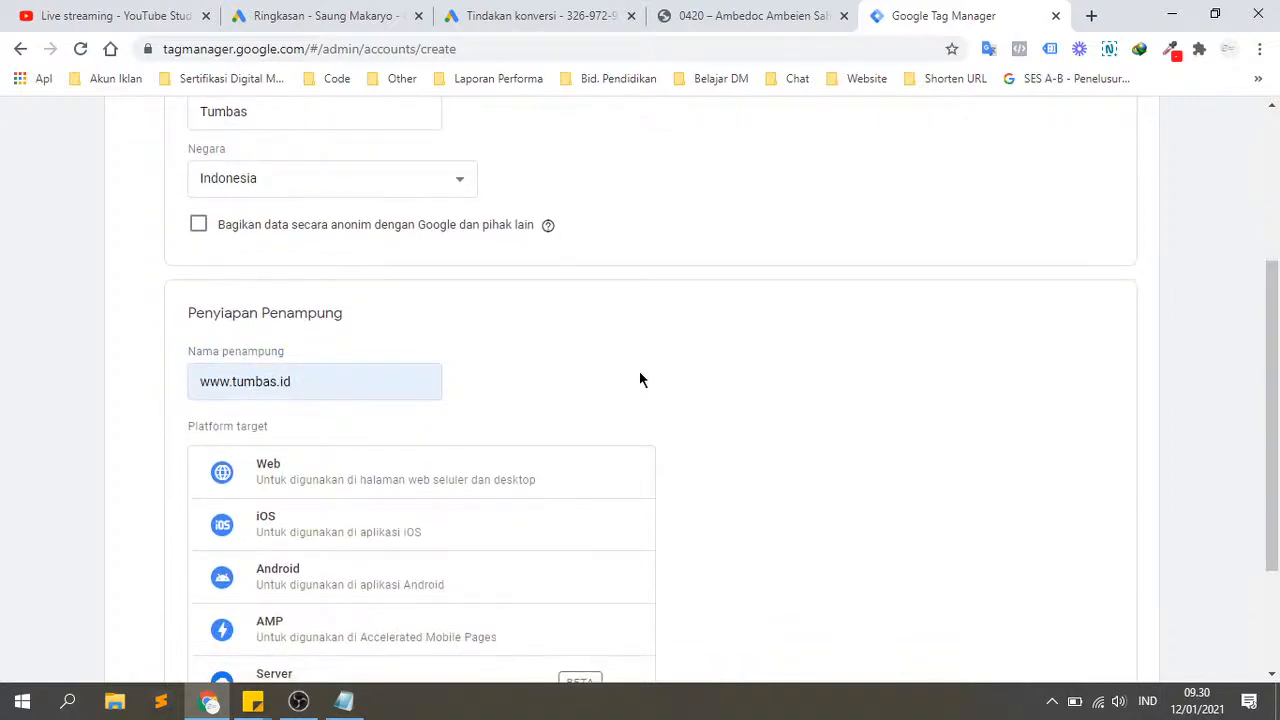
{"action": "scroll", "coordinate": [640, 380], "scroll_direction": "up", "scroll_amount": 2}
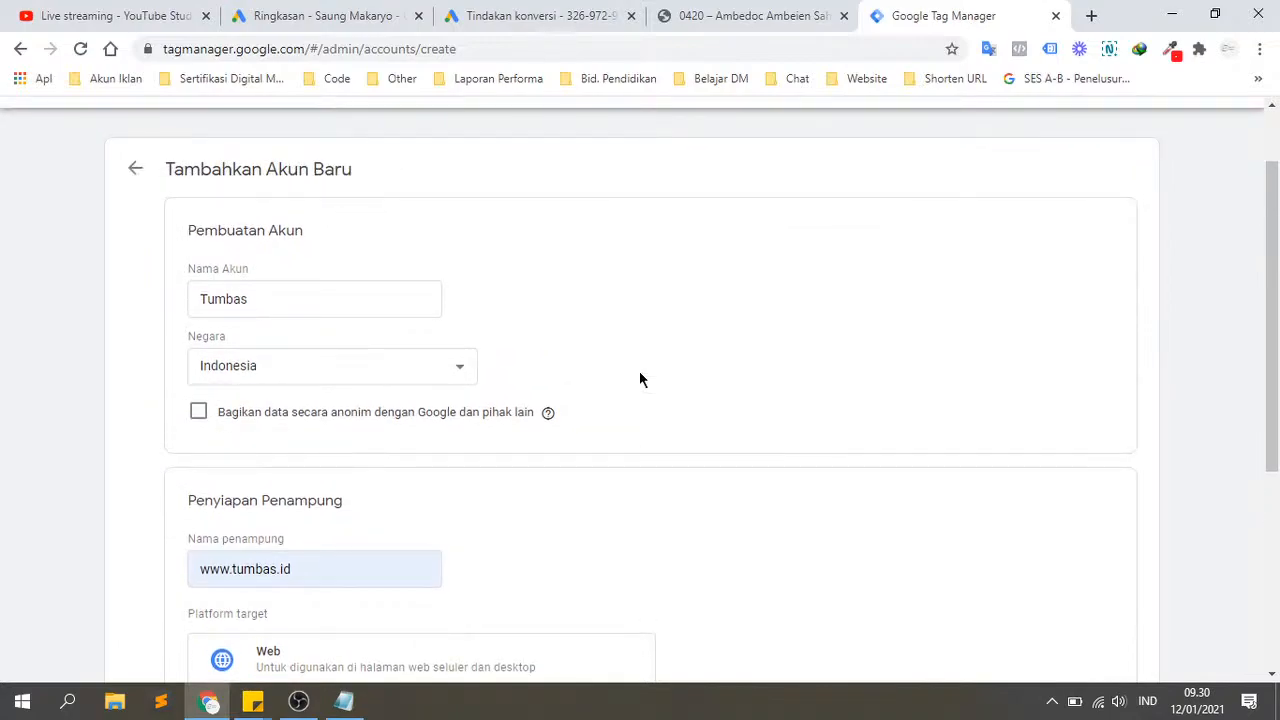
{"action": "scroll", "coordinate": [639, 379], "scroll_direction": "down", "scroll_amount": 2}
Step: Choose Web as the container's target platform
{"action": "left_click", "coordinate": [385, 462]}
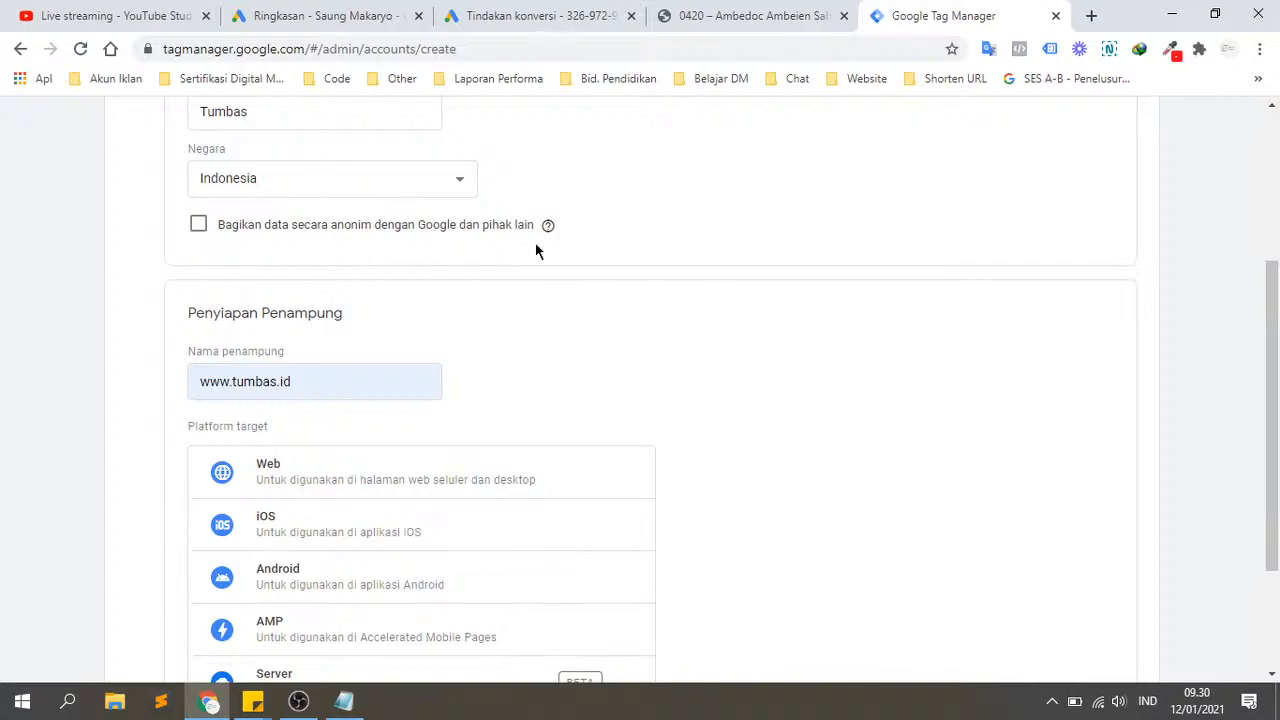
{"action": "mouse_move", "coordinate": [530, 230]}
{"action": "scroll", "coordinate": [522, 352], "scroll_direction": "down", "scroll_amount": 1}
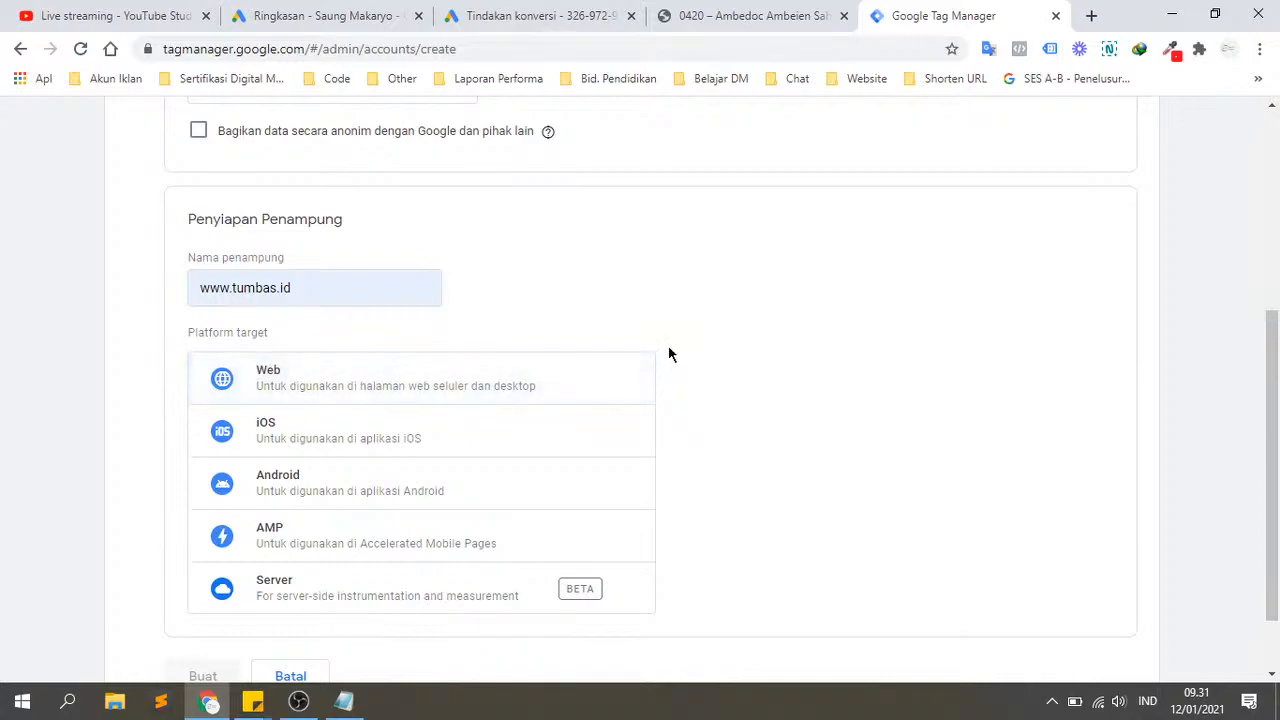
{"action": "left_click", "coordinate": [347, 390]}
{"action": "scroll", "coordinate": [728, 364], "scroll_direction": "down", "scroll_amount": 1}
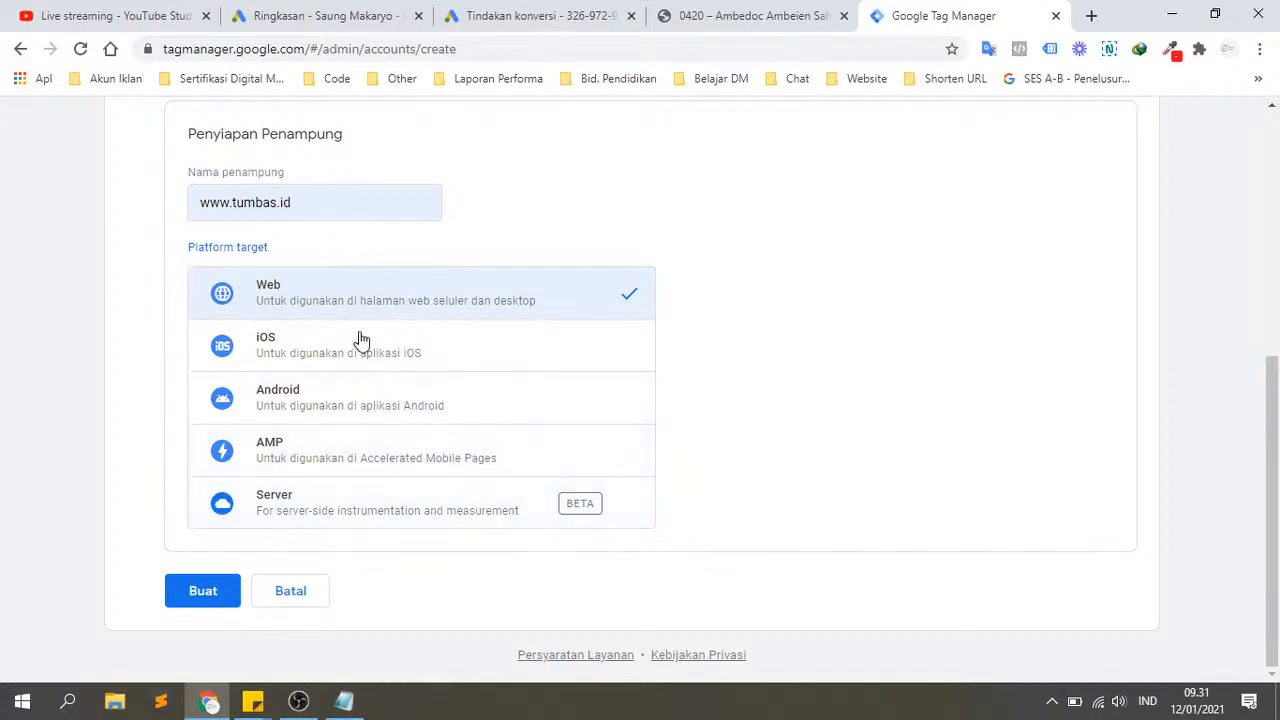
Step: Create the account and container, agreeing to the GDPR data processing terms and accepting the Tag Manager Terms of Service
{"action": "left_click", "coordinate": [190, 604]}
{"action": "scroll", "coordinate": [695, 503], "scroll_direction": "down", "scroll_amount": 1}
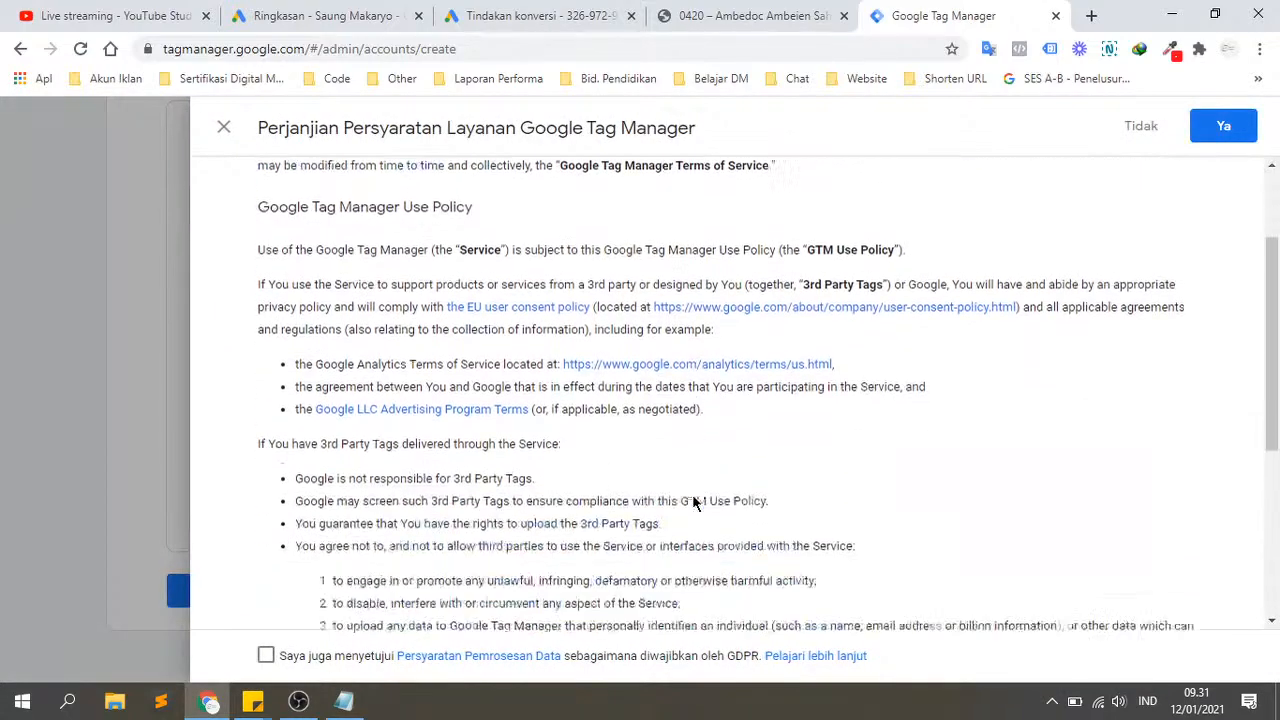
{"action": "scroll", "coordinate": [695, 503], "scroll_direction": "down", "scroll_amount": 2}
{"action": "left_click", "coordinate": [265, 655]}
{"action": "scroll", "coordinate": [1067, 400], "scroll_direction": "up", "scroll_amount": 2}
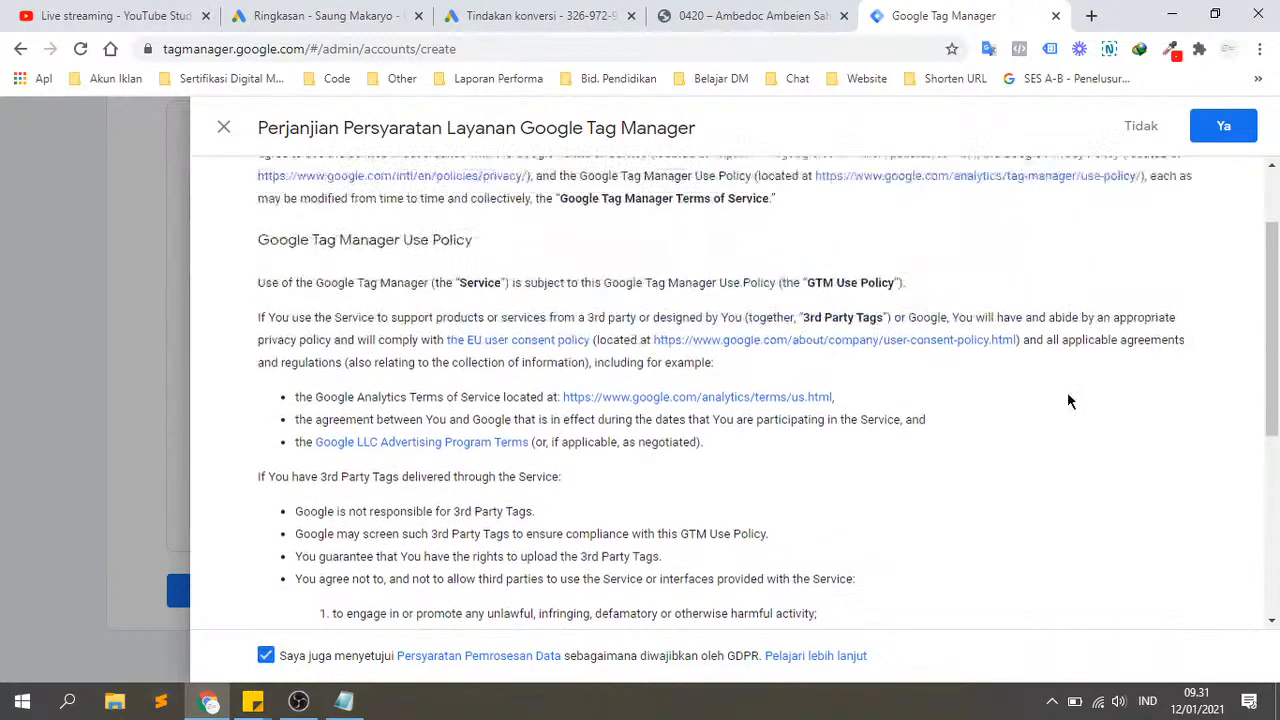
{"action": "scroll", "coordinate": [1067, 400], "scroll_direction": "up", "scroll_amount": 2}
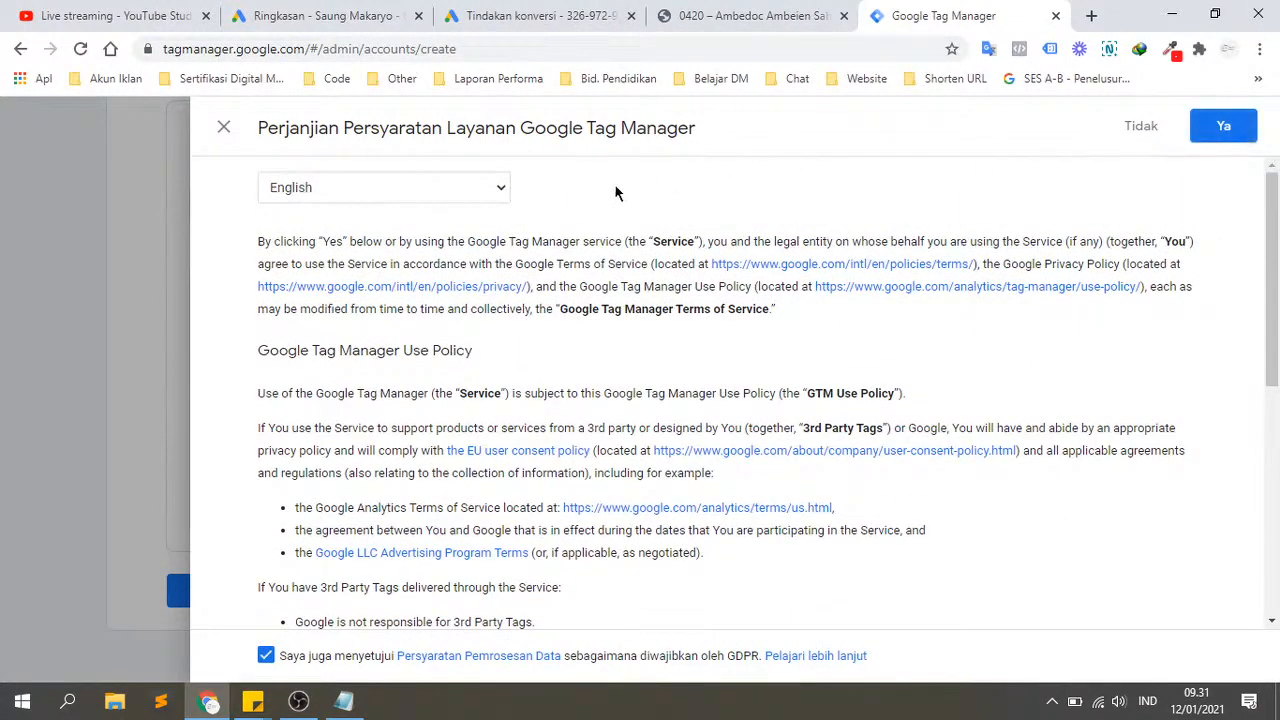
{"action": "left_click", "coordinate": [472, 190]}
{"action": "left_click", "coordinate": [588, 201]}
{"action": "scroll", "coordinate": [587, 300], "scroll_direction": "down", "scroll_amount": 5}
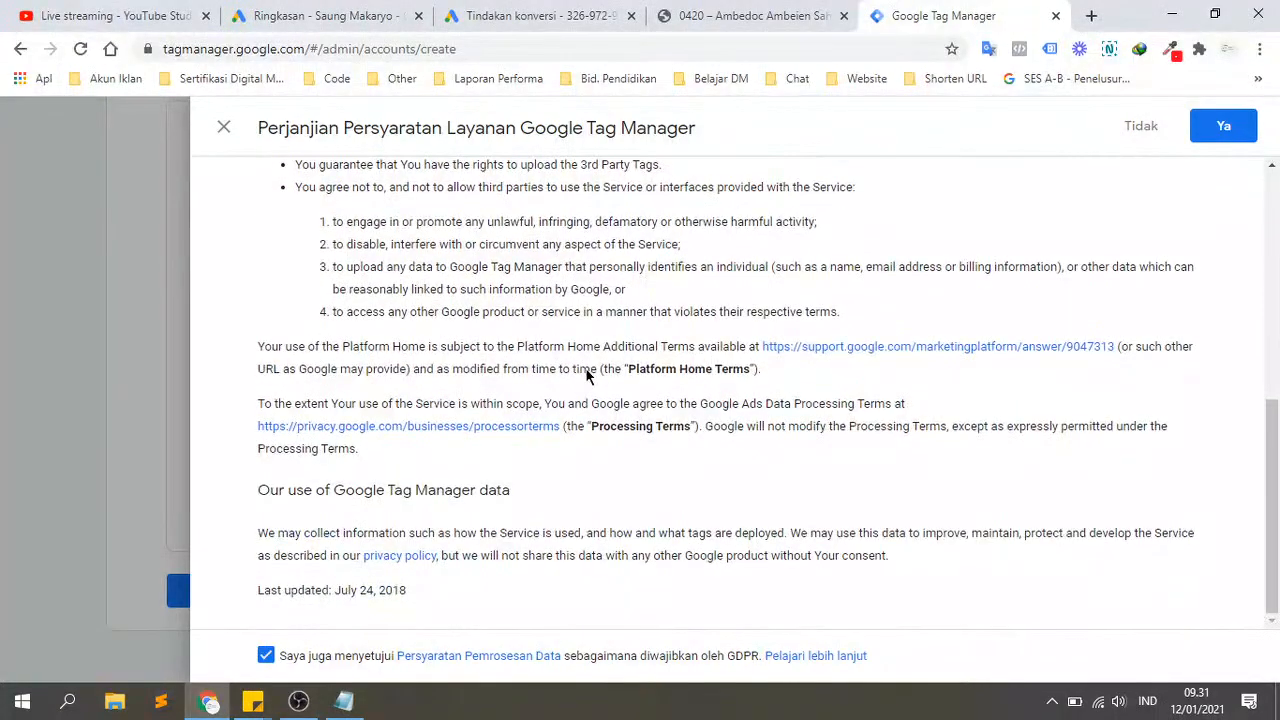
{"action": "left_click", "coordinate": [1223, 126]}
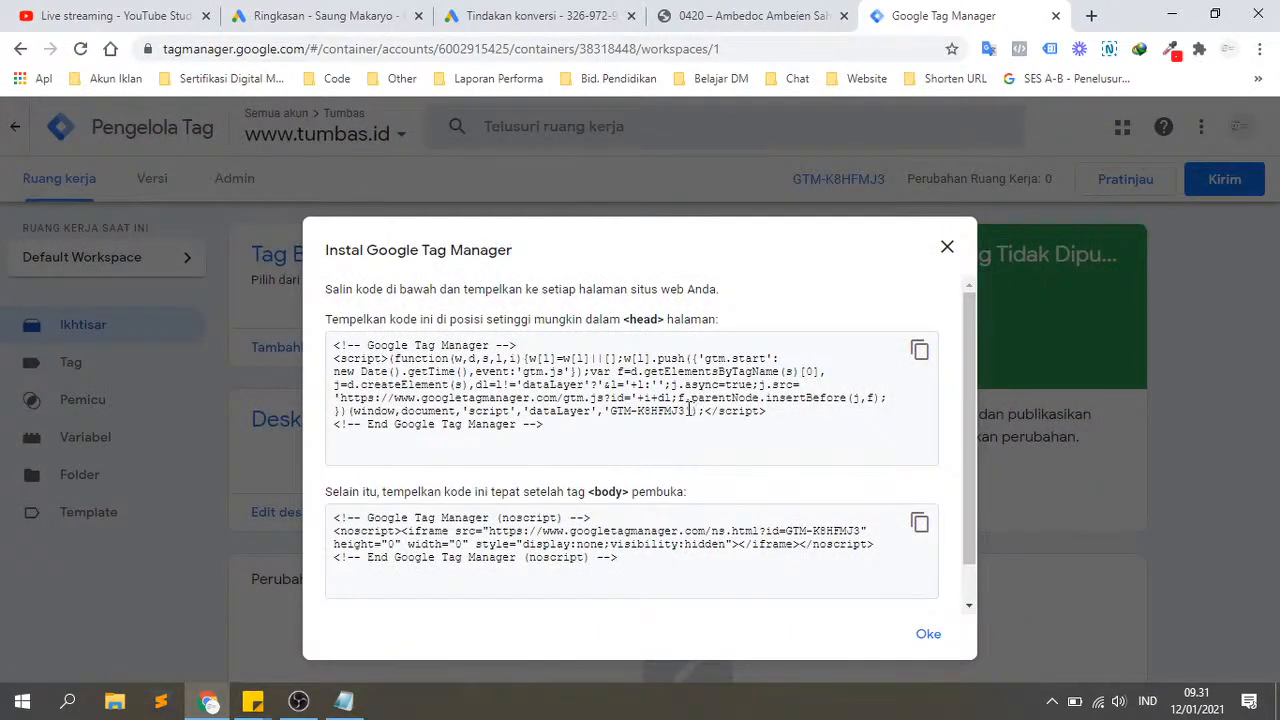
Step: Review and dismiss the Tag Manager installation code, and check the Ambedoc landing page before returning to the container workspace
{"action": "scroll", "coordinate": [535, 410], "scroll_direction": "down", "scroll_amount": 1}
{"action": "scroll", "coordinate": [685, 411], "scroll_direction": "up", "scroll_amount": 1}
{"action": "left_click", "coordinate": [946, 247]}
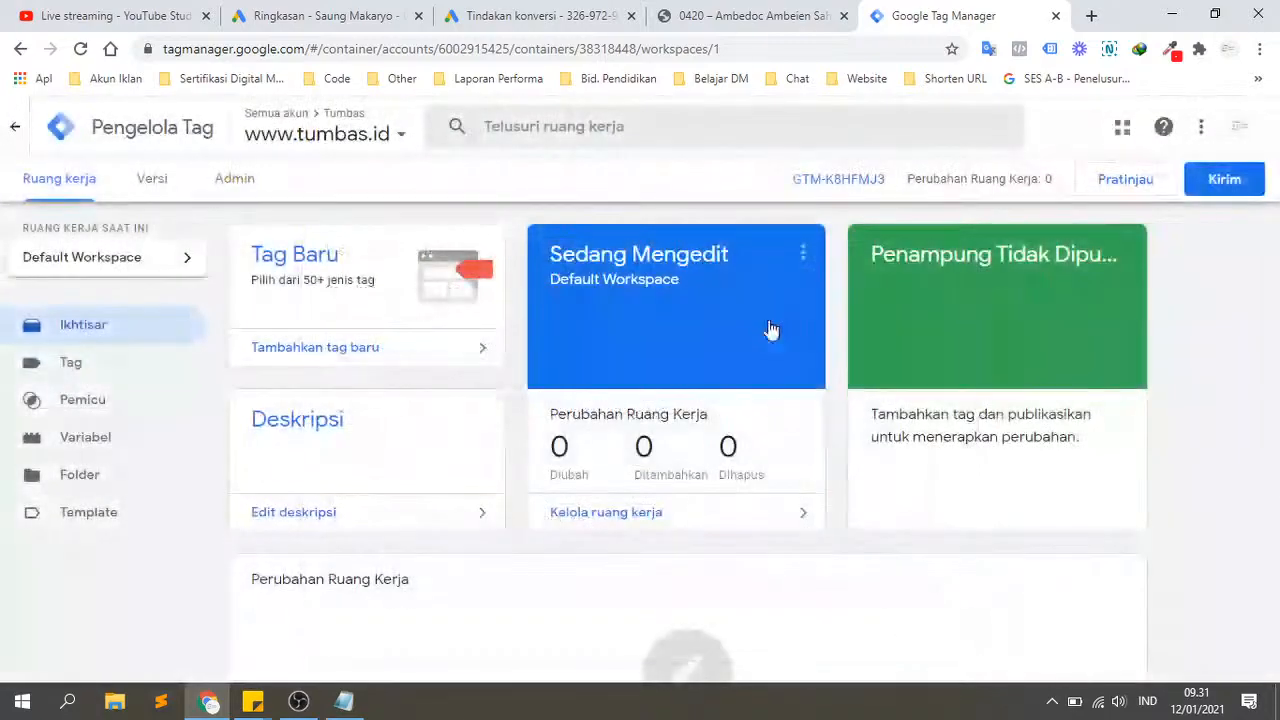
{"action": "left_click", "coordinate": [781, 10]}
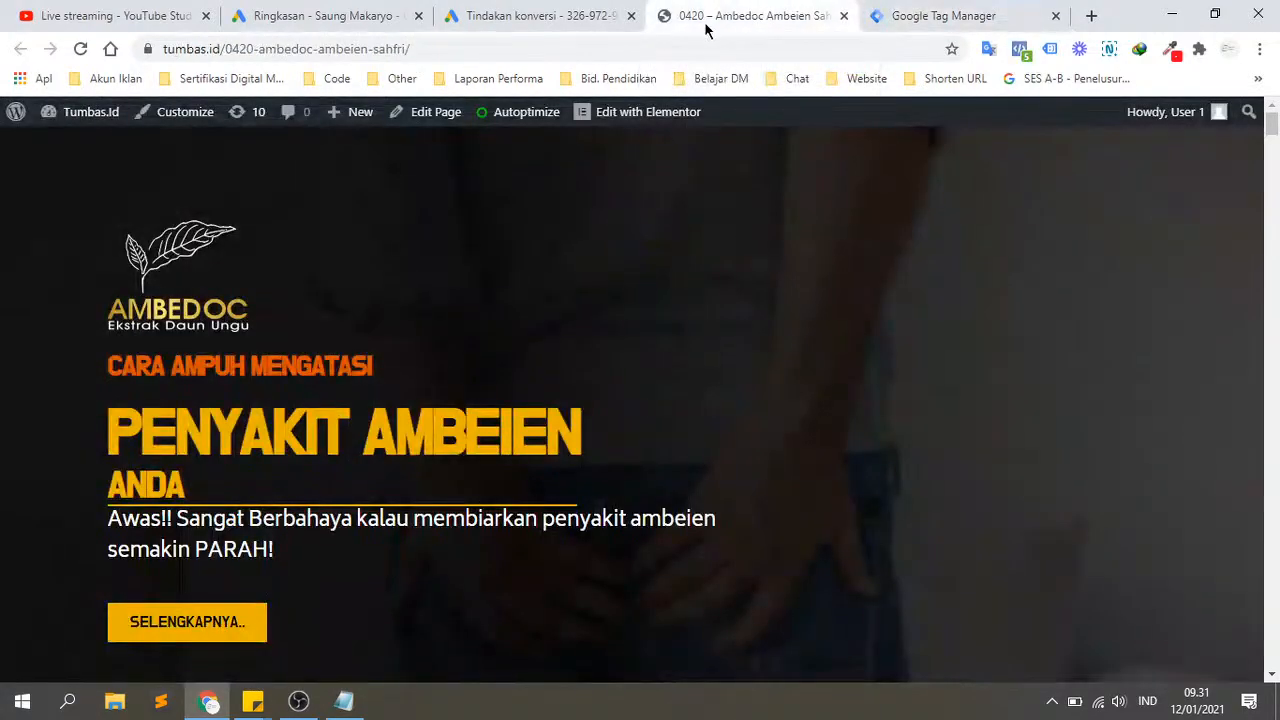
{"action": "left_click", "coordinate": [895, 18]}
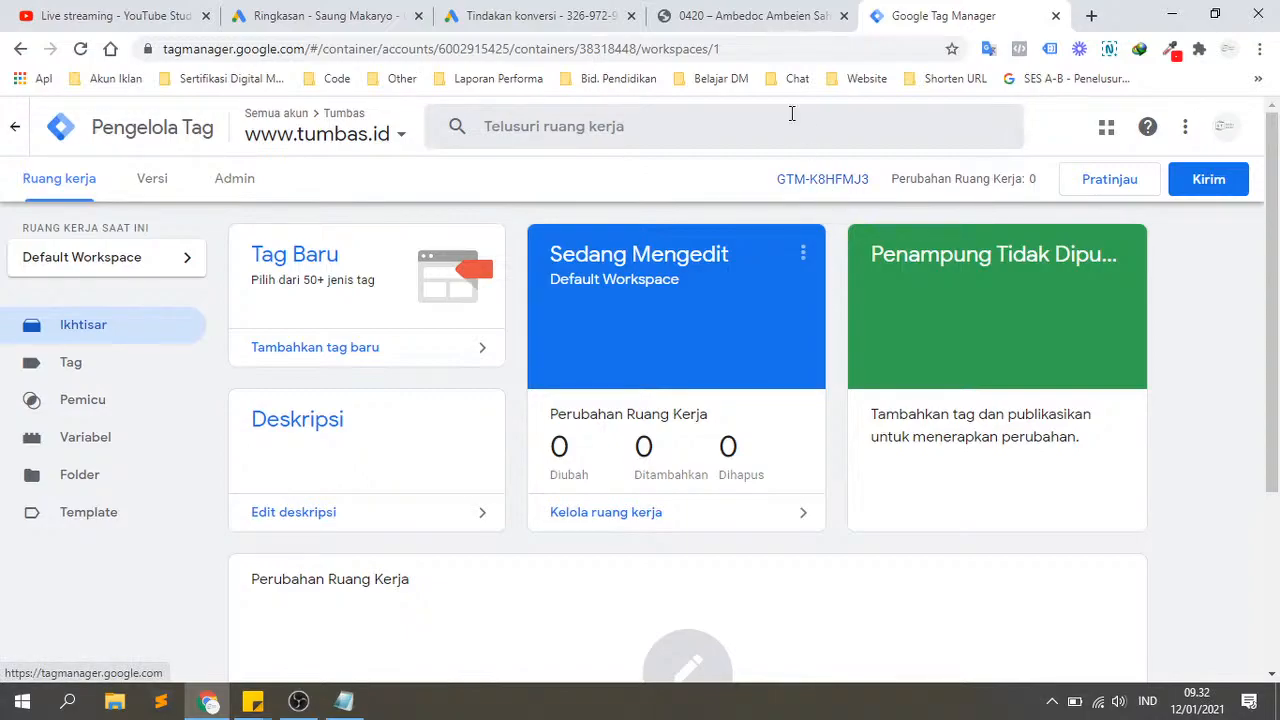
Step: Load tumbas.id/wp-admin in a new browser tab and log in to WordPress with the saved credentials
{"action": "left_click", "coordinate": [1090, 16]}
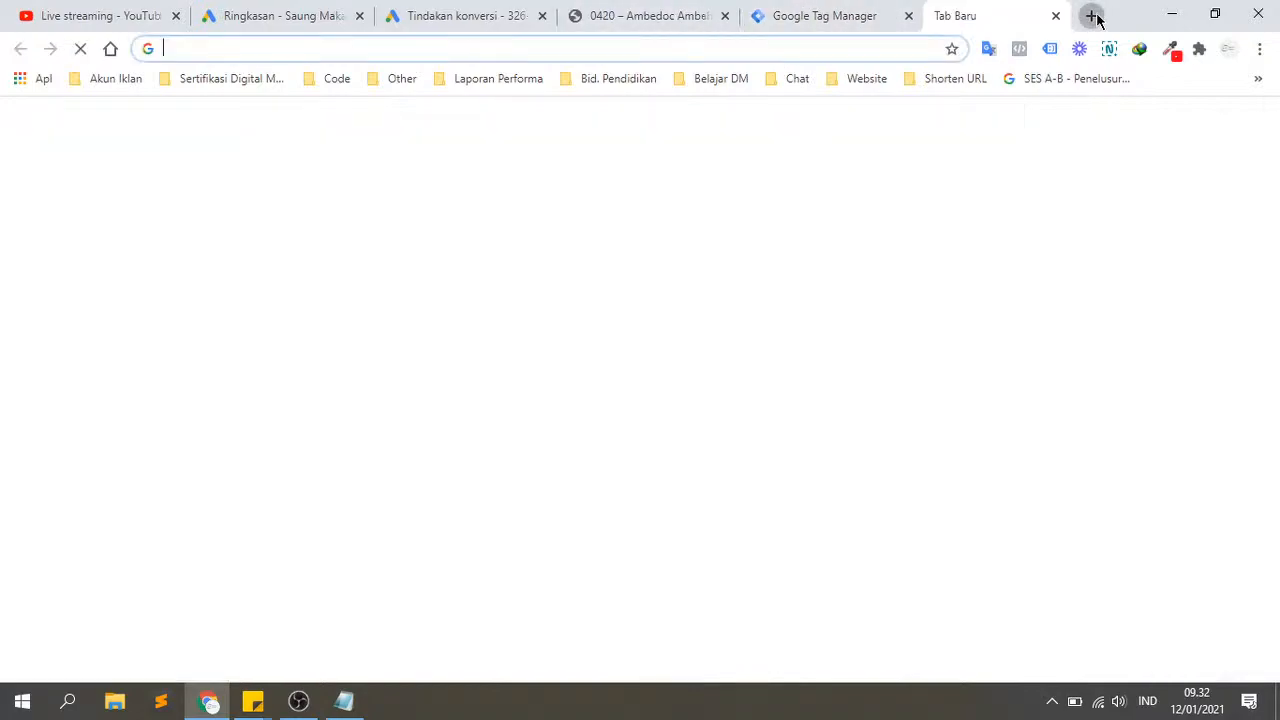
{"action": "type", "text": "tum"}
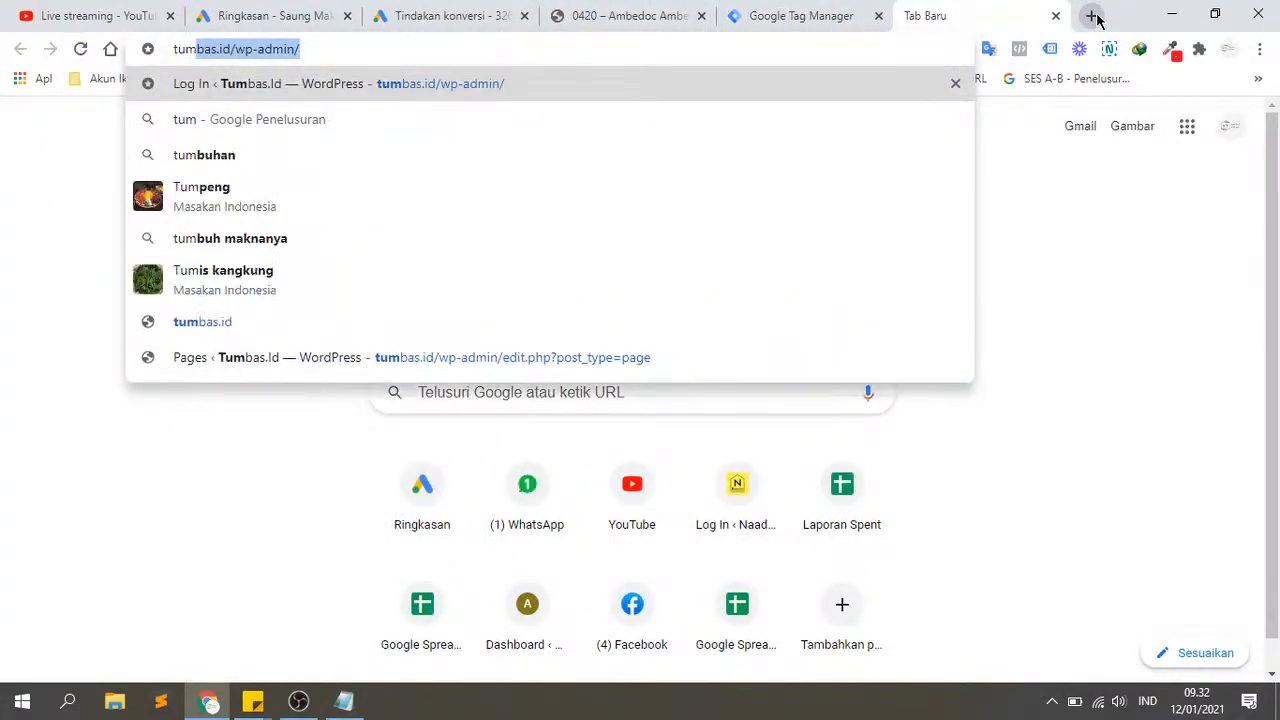
{"action": "key", "text": "Right"}
{"action": "key", "text": "Return"}
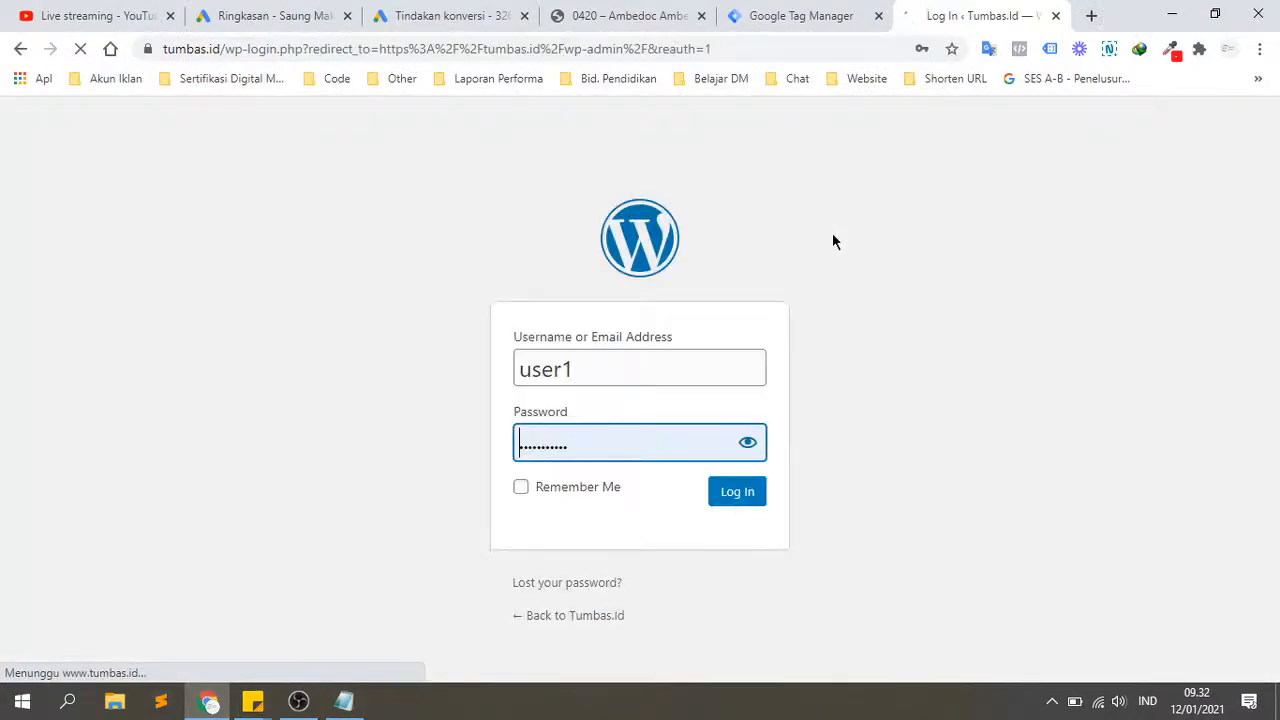
{"action": "left_click", "coordinate": [737, 491]}
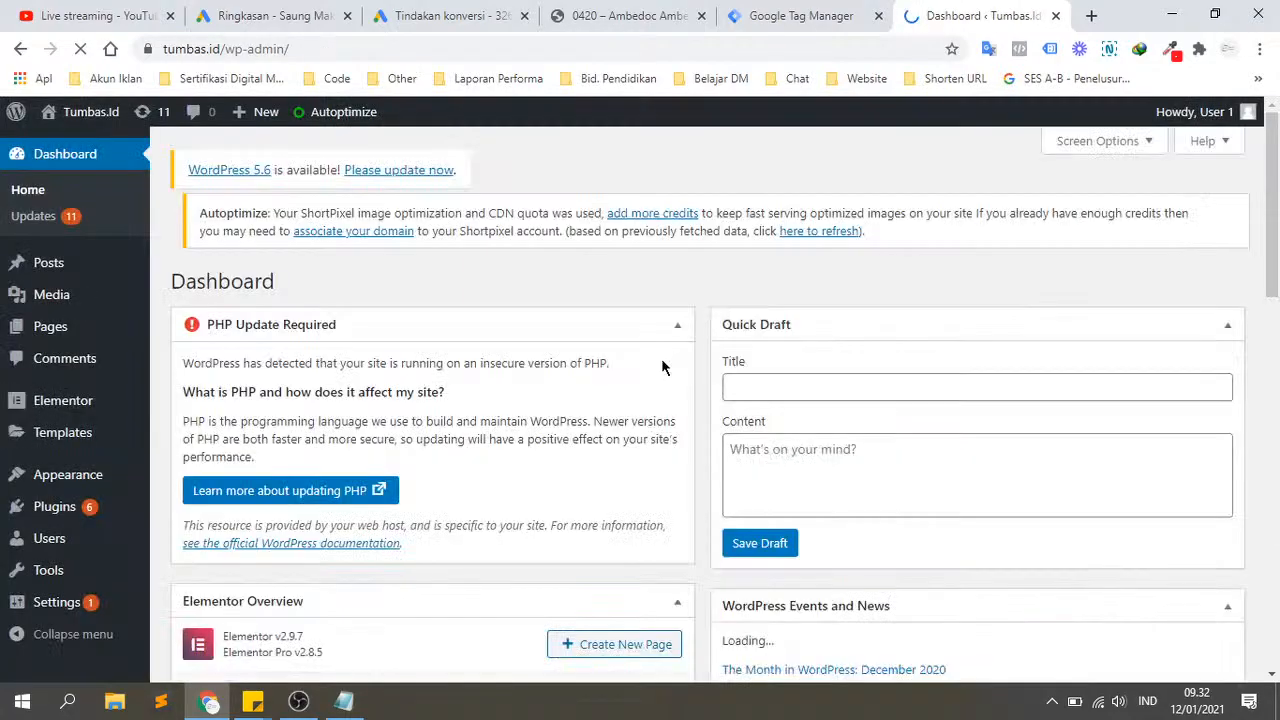
Step: Reopen the Tag Manager container's installation code and examine the snippet meant for the page head
{"action": "left_click", "coordinate": [790, 15]}
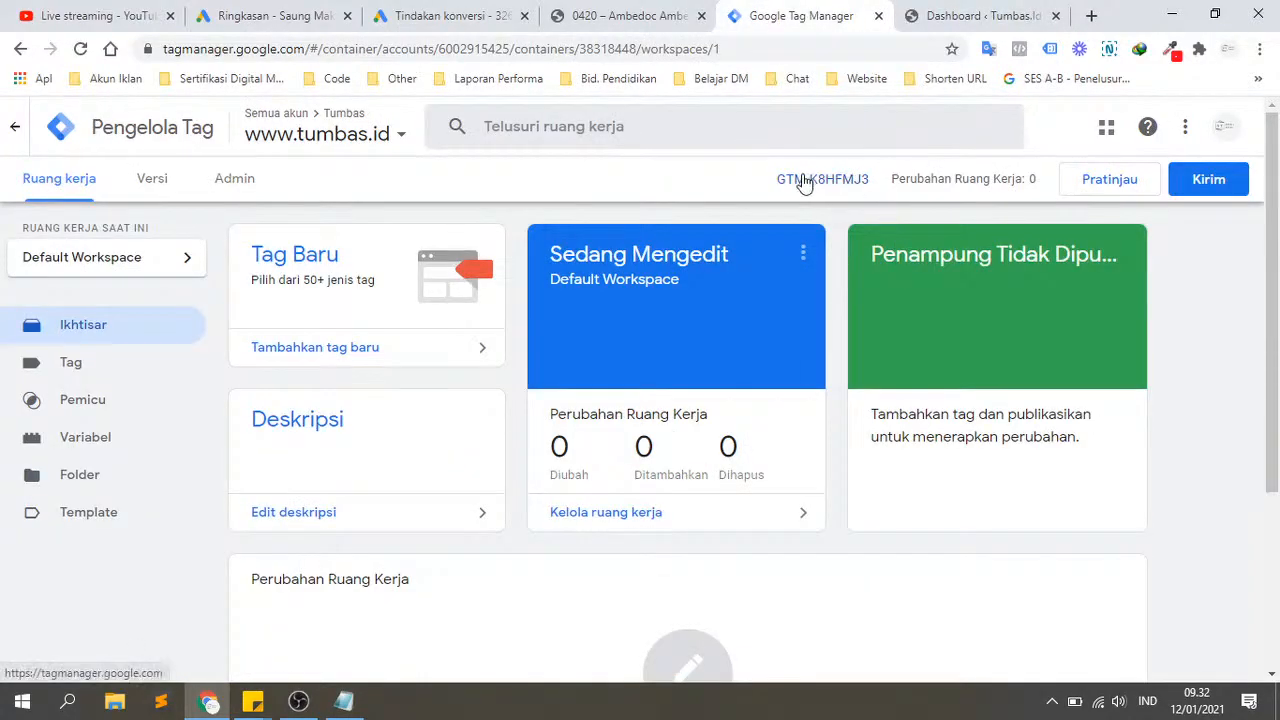
{"action": "left_click", "coordinate": [825, 182]}
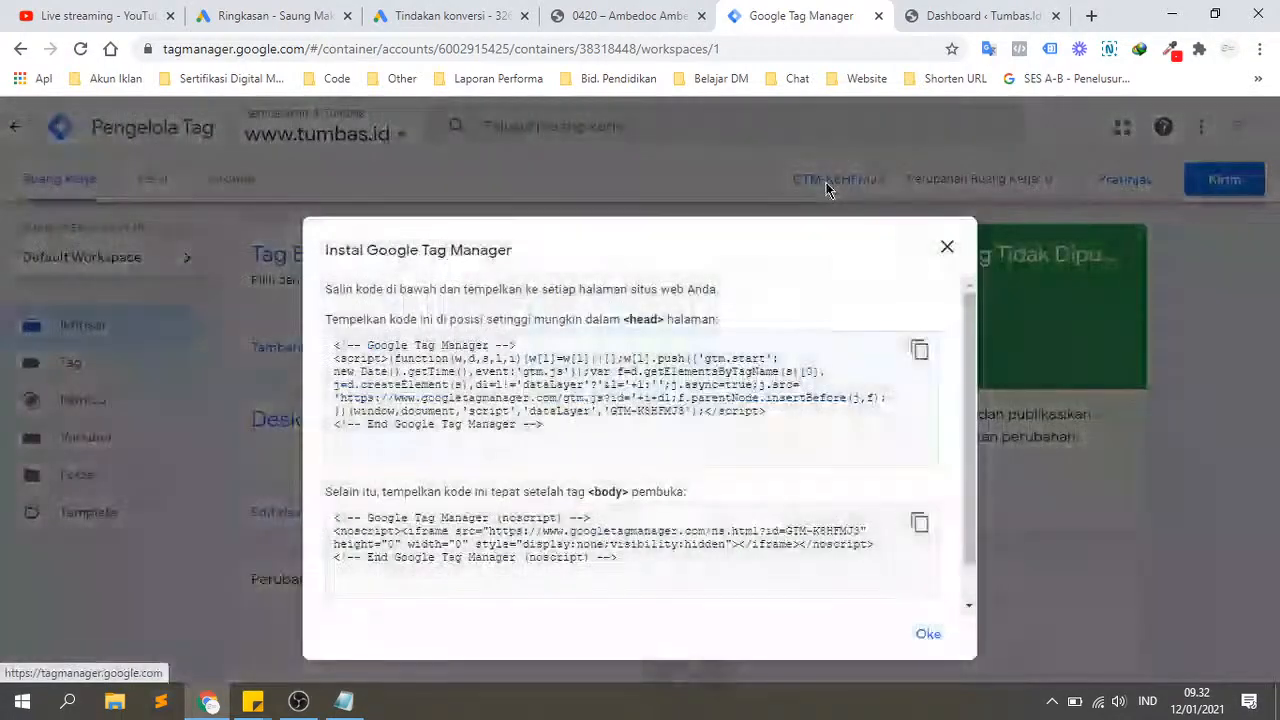
{"action": "left_click_drag", "start_coordinate": [586, 411], "coordinate": [333, 345]}
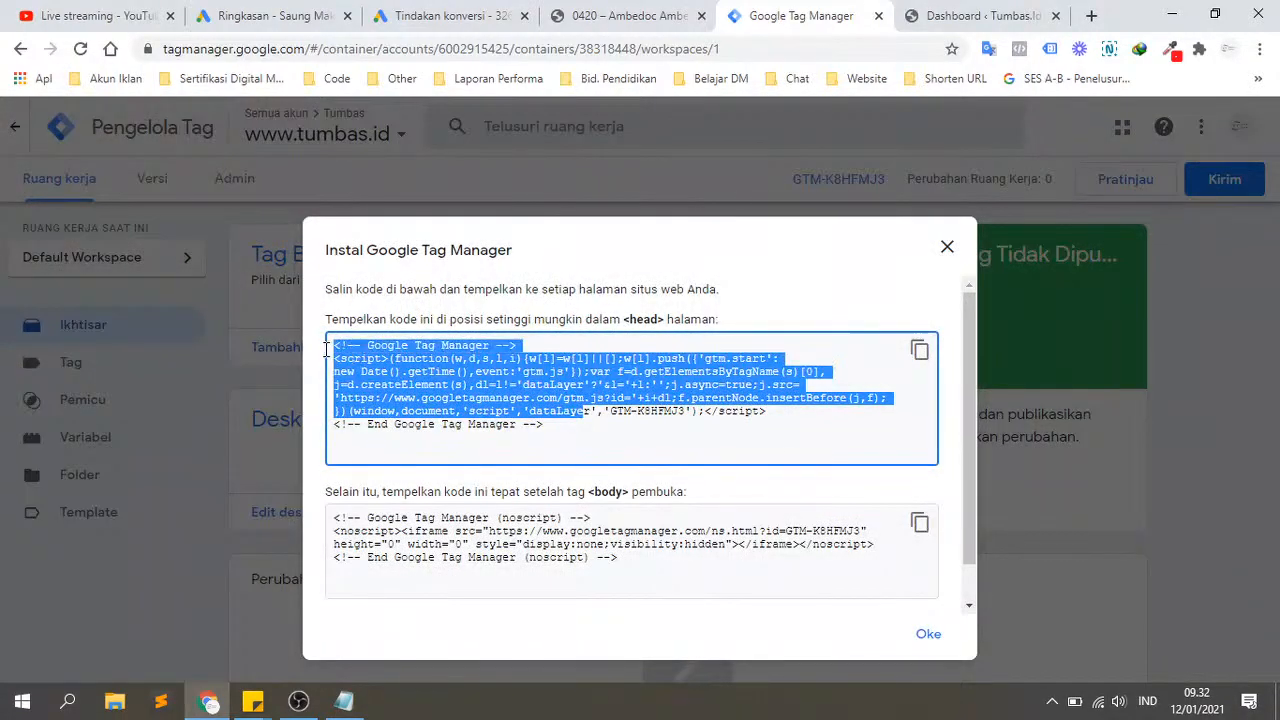
{"action": "left_click", "coordinate": [558, 428]}
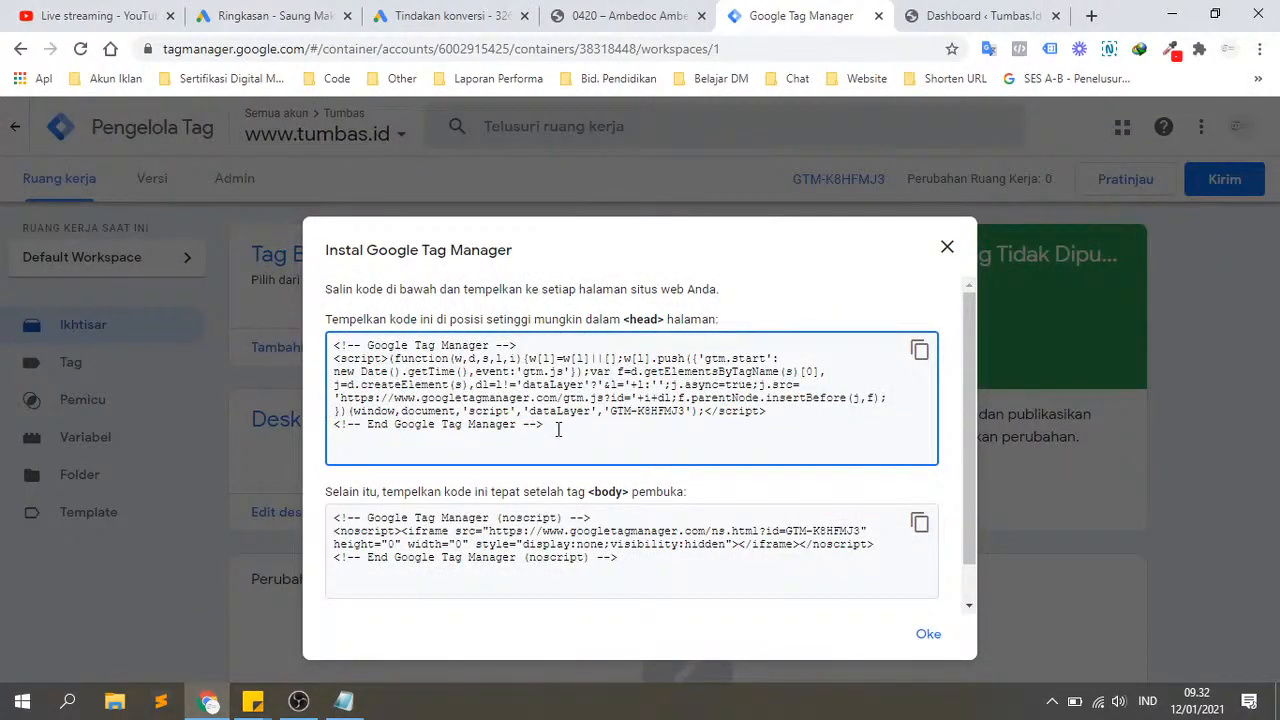
{"action": "left_click_drag", "start_coordinate": [558, 430], "coordinate": [307, 340]}
{"action": "left_click", "coordinate": [584, 432]}
Step: Return to the Tumbas.Id WordPress dashboard and open its list of installed plugins
{"action": "left_click", "coordinate": [984, 14]}
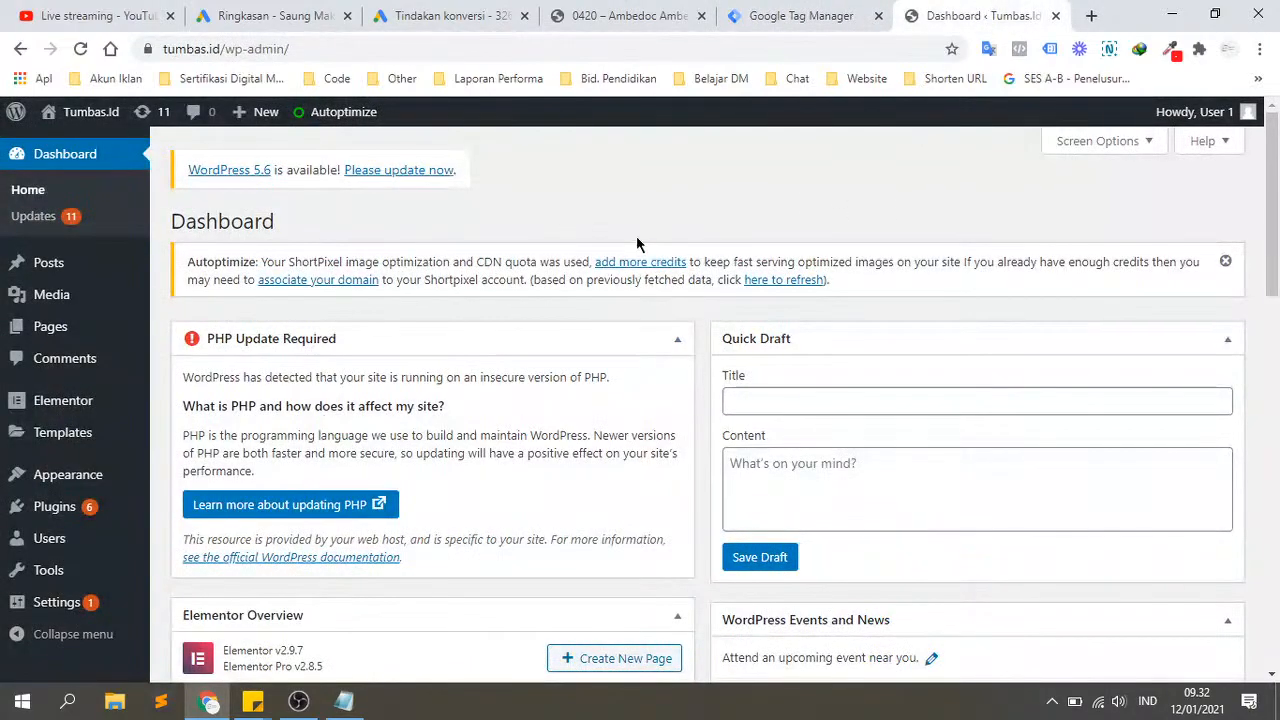
{"action": "mouse_move", "coordinate": [60, 512]}
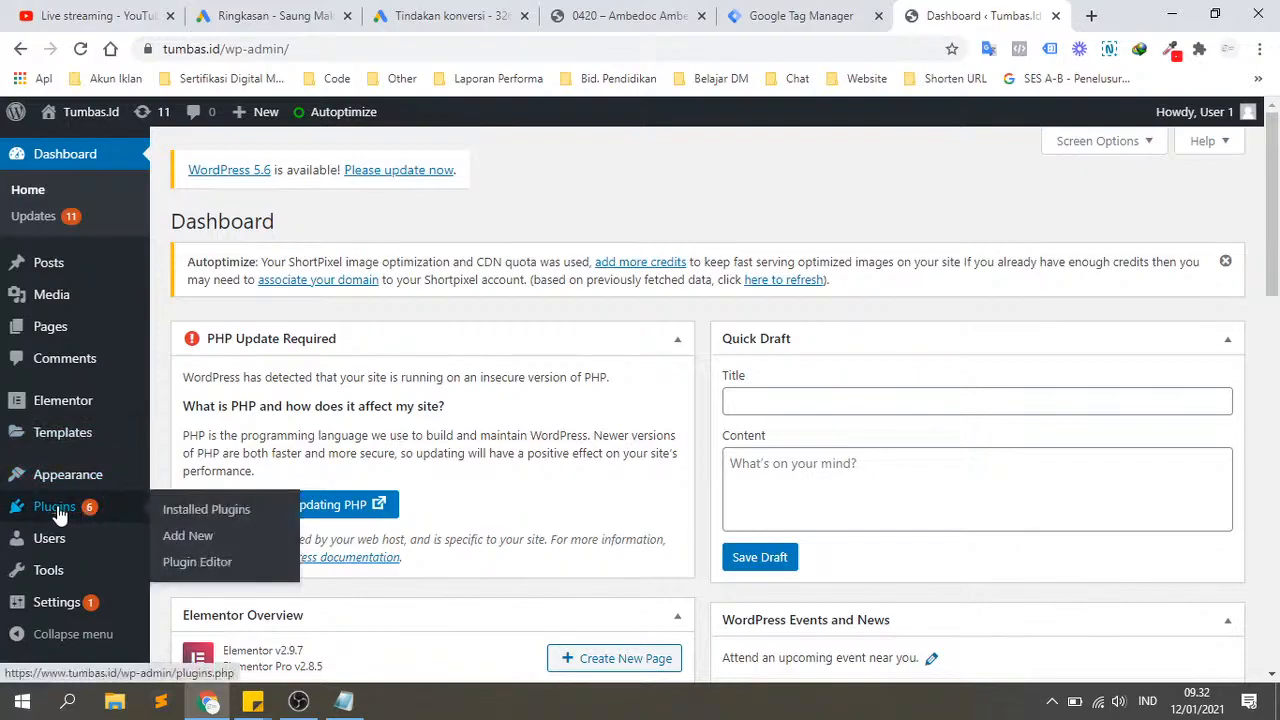
{"action": "left_click", "coordinate": [87, 507]}
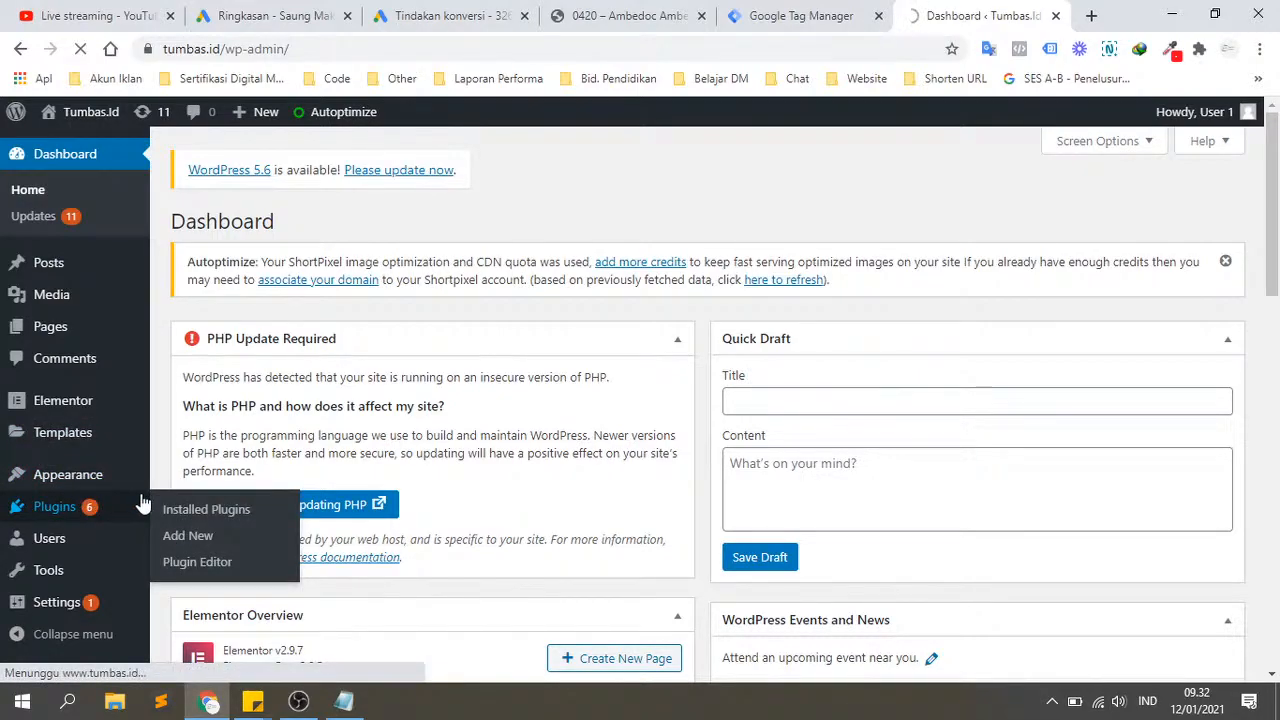
Step: Switch to Notepad and add the indented line "- Plugin Wordpress > Google Tag Manager for Wordpress" under the Google Tag Manager item
{"action": "left_click", "coordinate": [344, 702]}
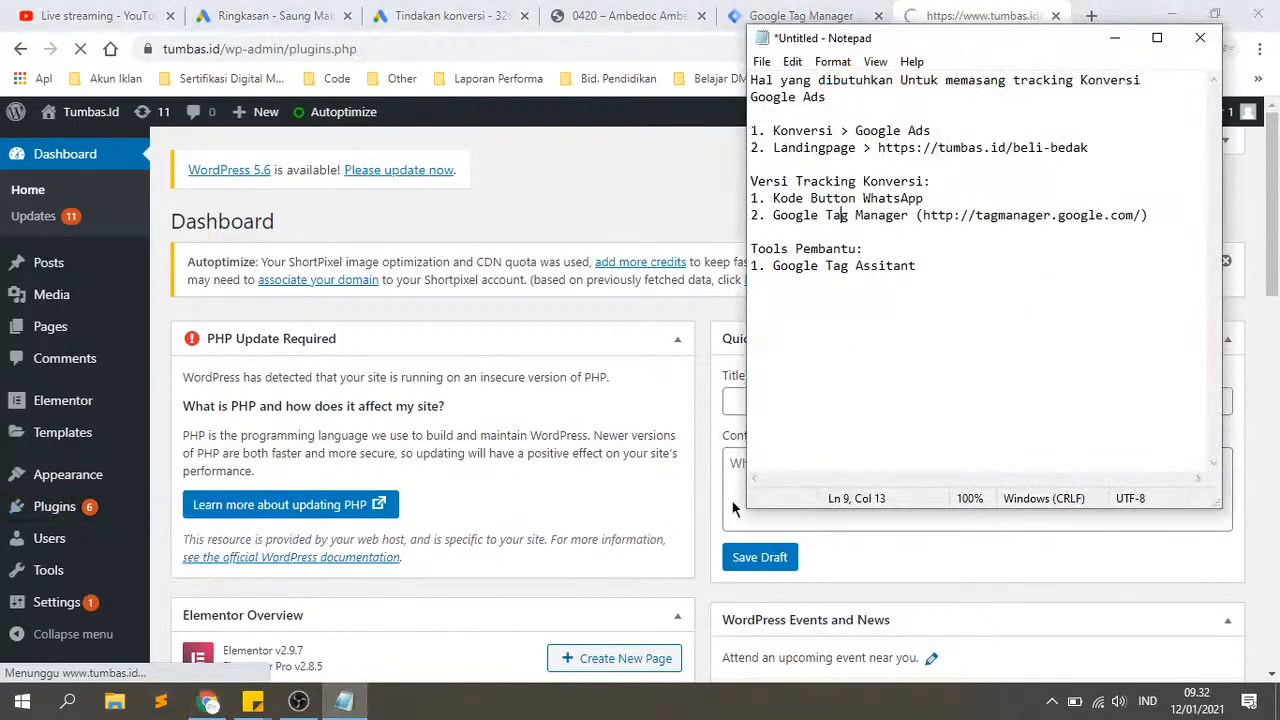
{"action": "left_click", "coordinate": [1160, 213]}
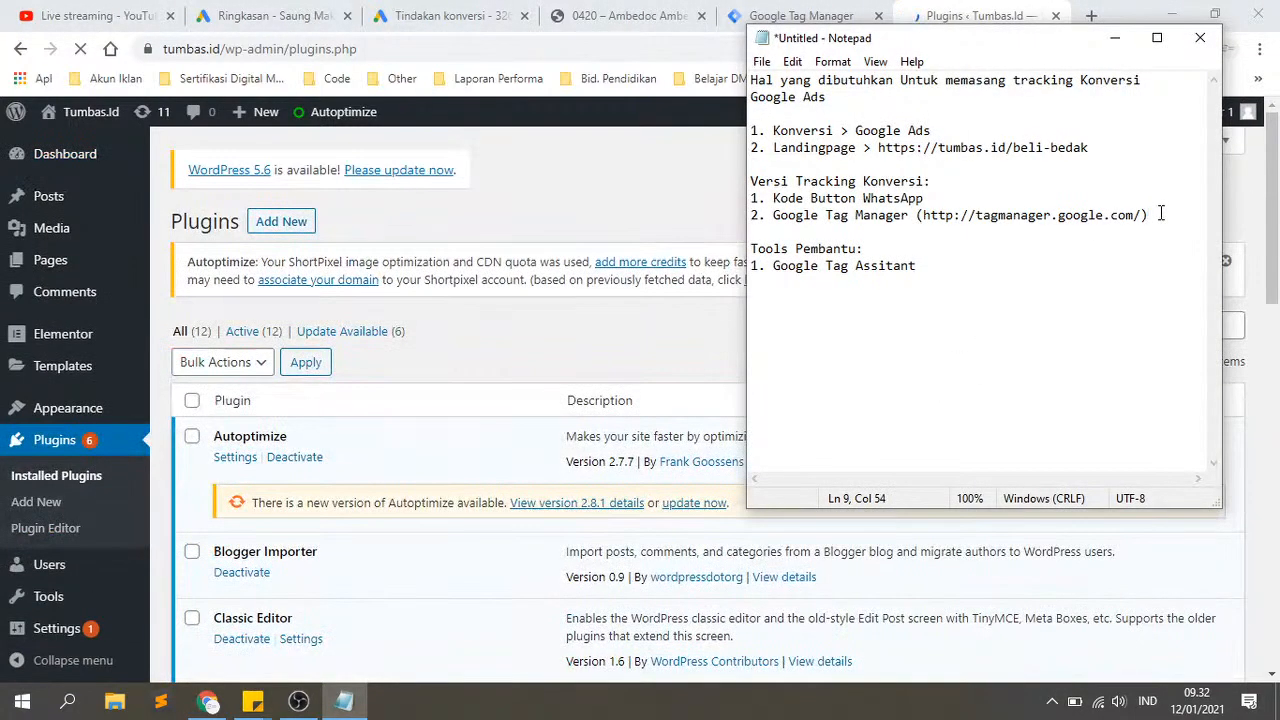
{"action": "key", "text": "Return"}
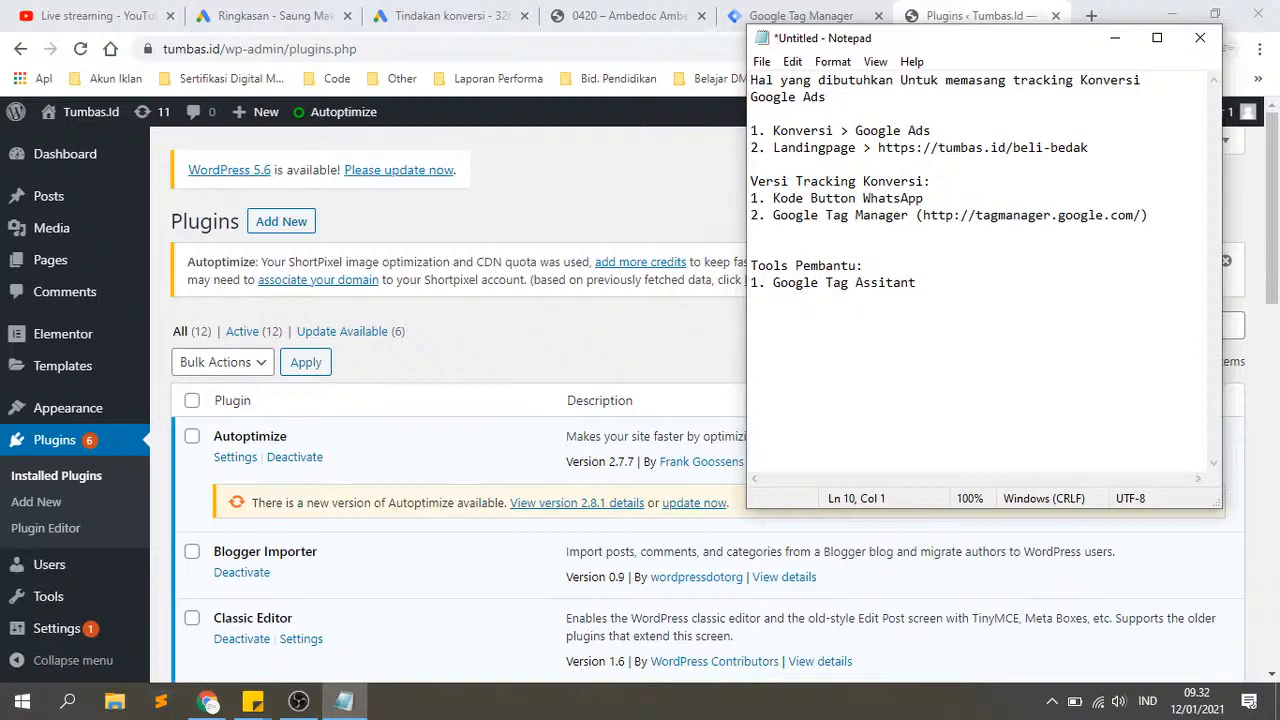
{"action": "type", "text": "- Plugin Wordpress >"}
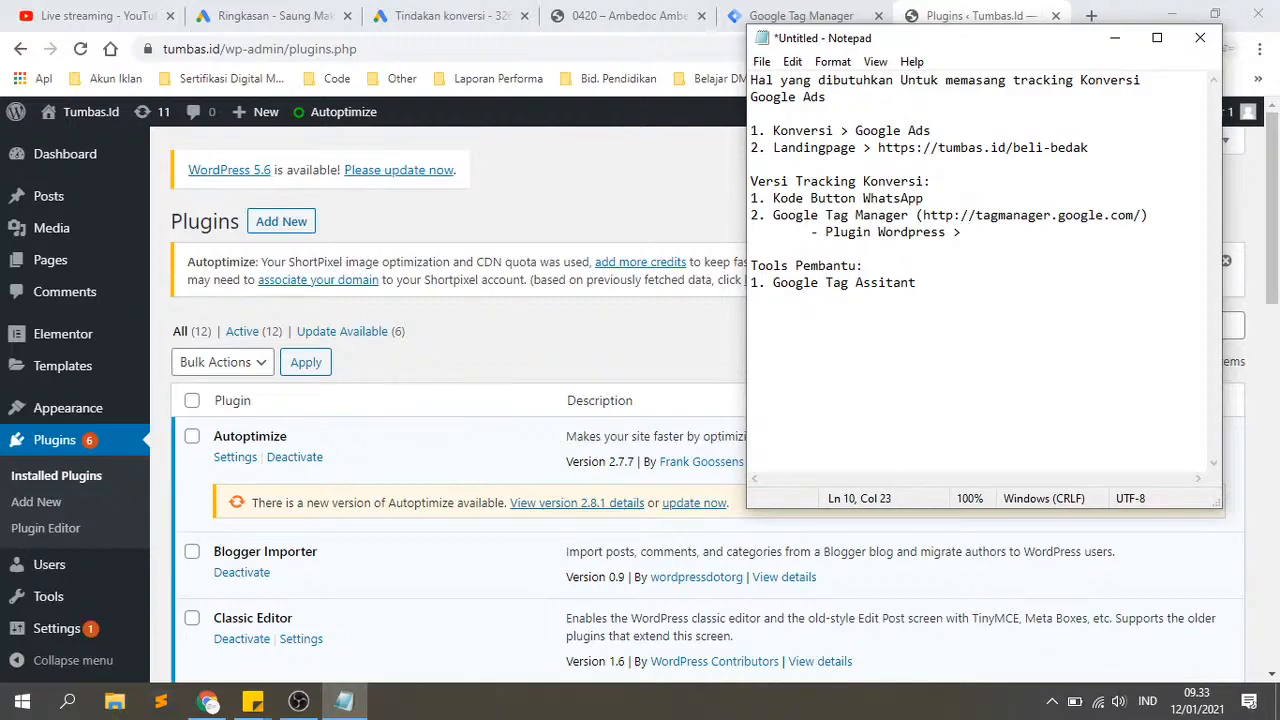
{"action": "scroll", "coordinate": [440, 484], "scroll_direction": "down", "scroll_amount": 6}
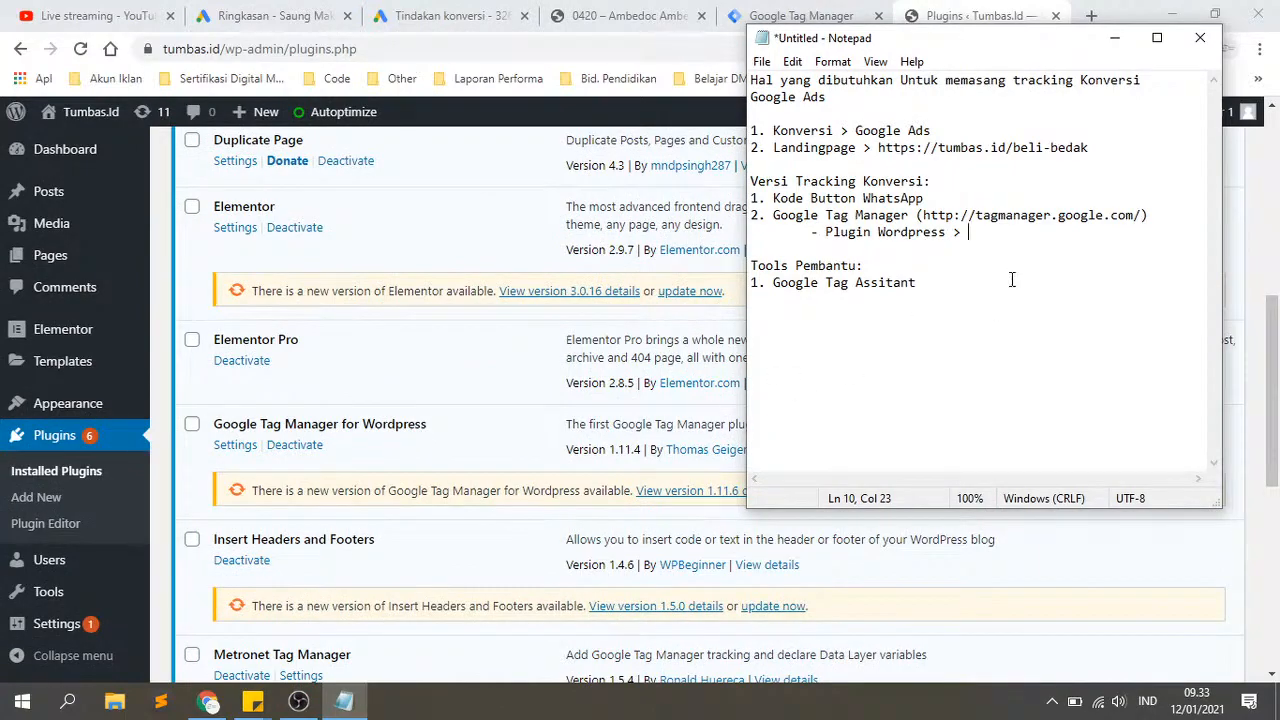
{"action": "type", "text": "Google Tag Manage"}
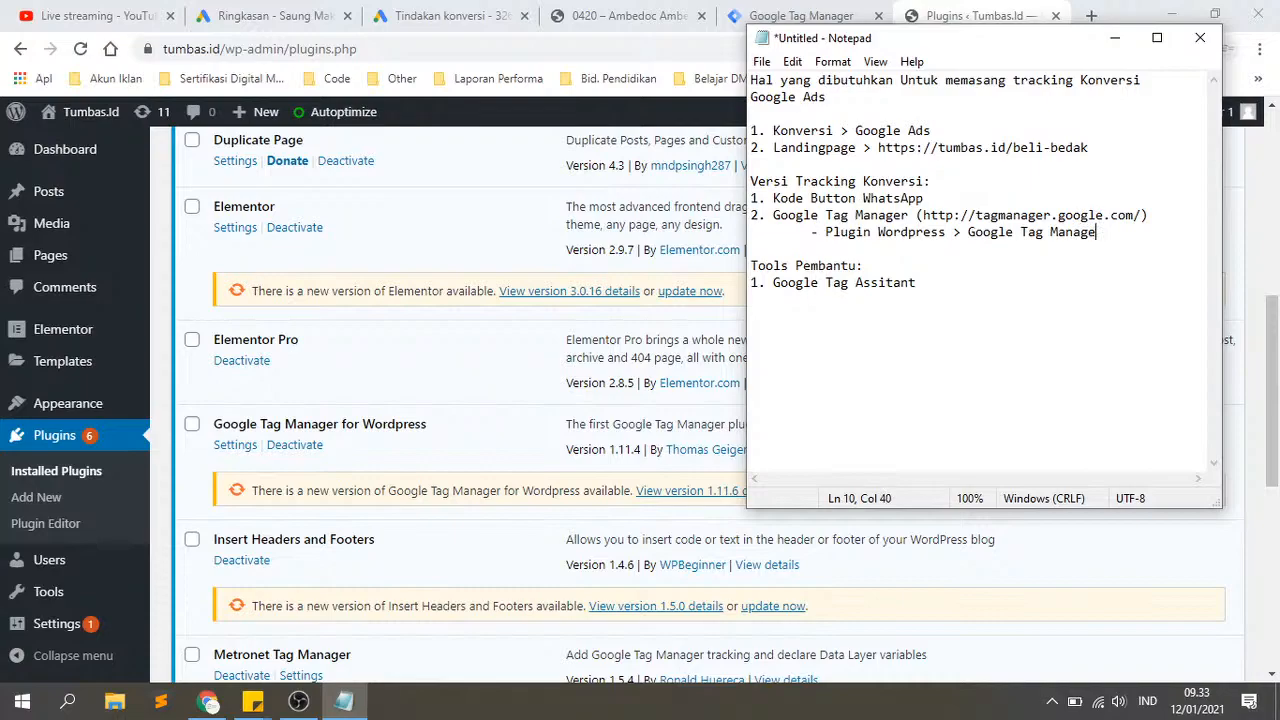
{"action": "type", "text": "r for Wordpress"}
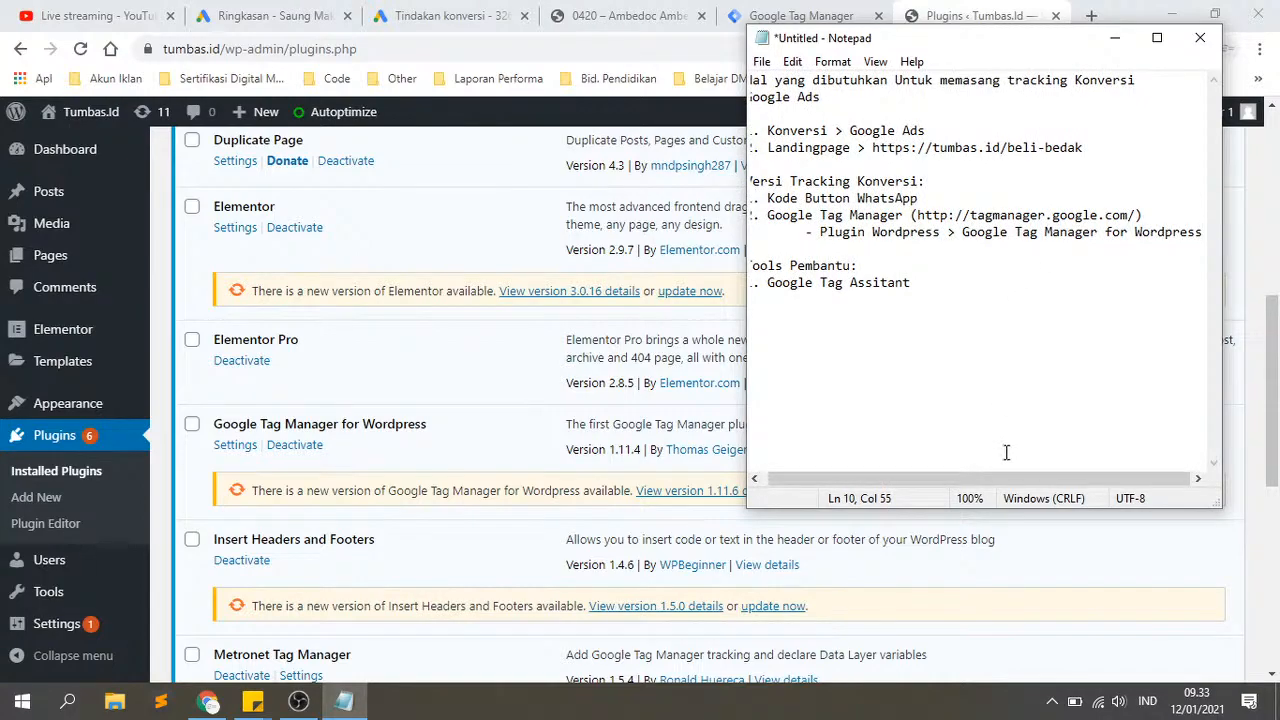
{"action": "left_click_drag", "start_coordinate": [998, 476], "coordinate": [968, 484]}
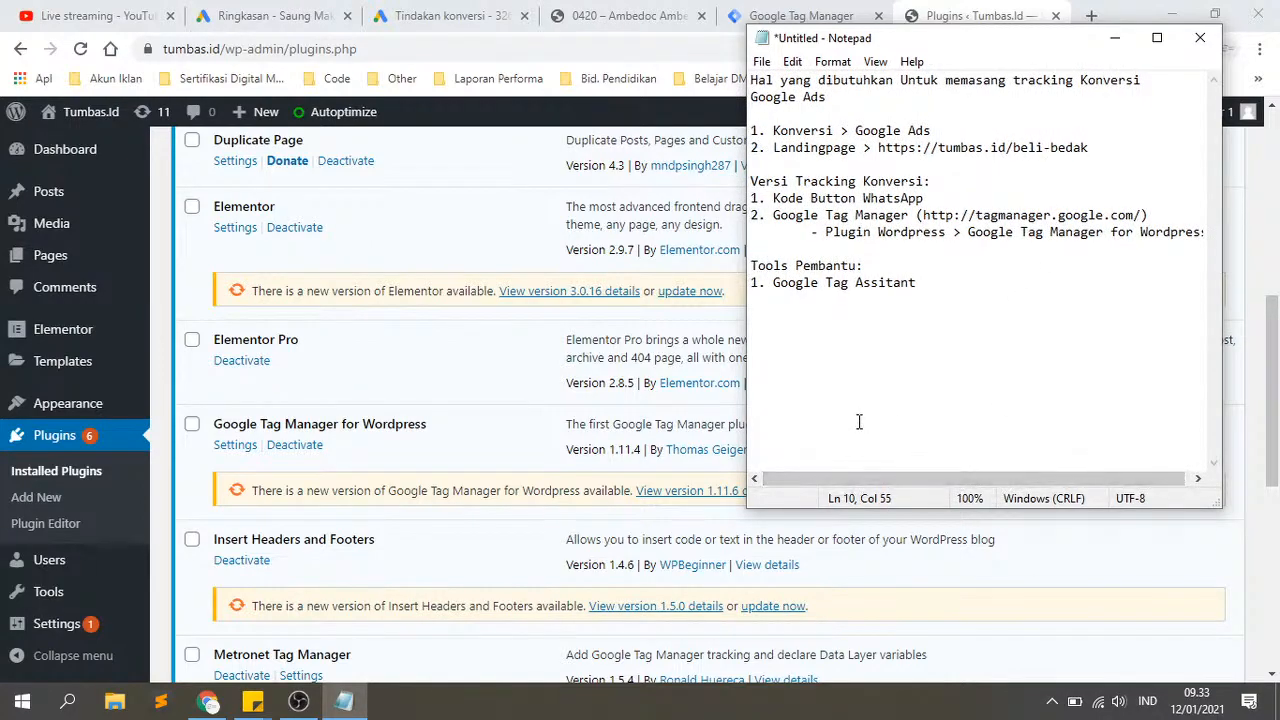
Step: Open the settings of the Google Tag Manager for Wordpress plugin and copy the container ID GTM-K8HFMJ3 from the Tag Manager workspace
{"action": "left_click", "coordinate": [440, 435]}
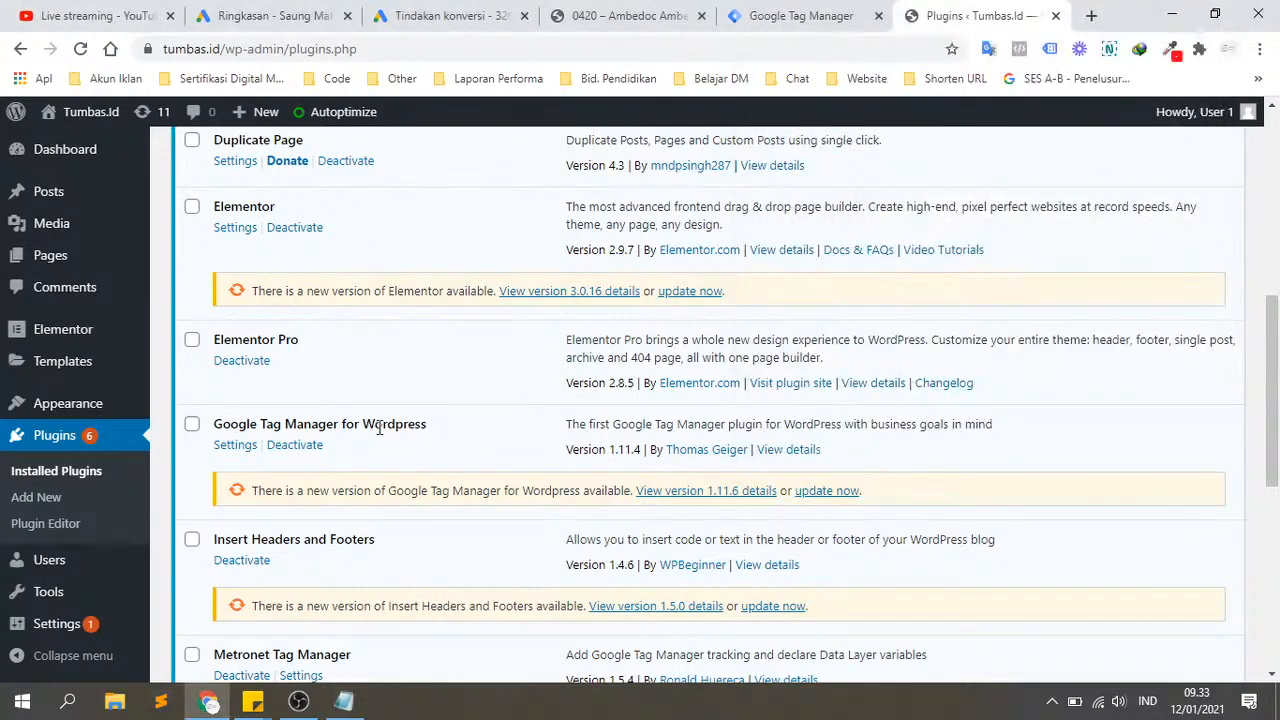
{"action": "left_click", "coordinate": [233, 446]}
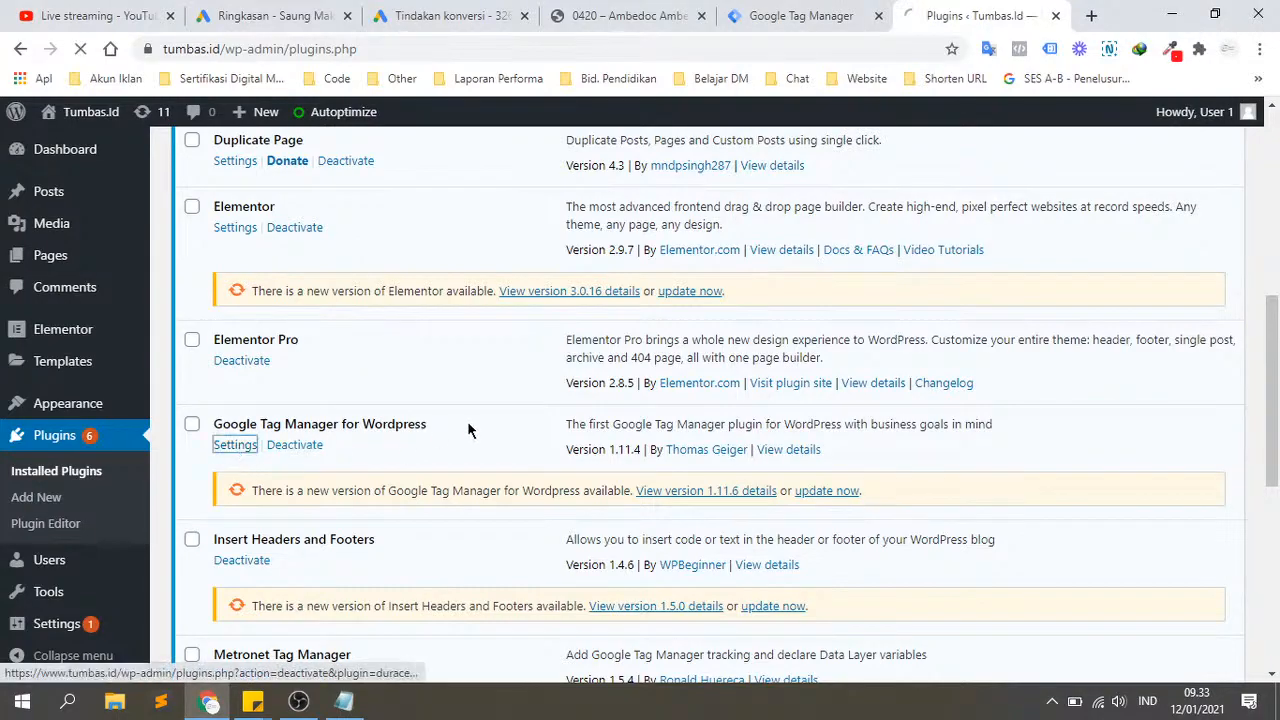
{"action": "left_click", "coordinate": [792, 16]}
{"action": "left_click", "coordinate": [947, 247]}
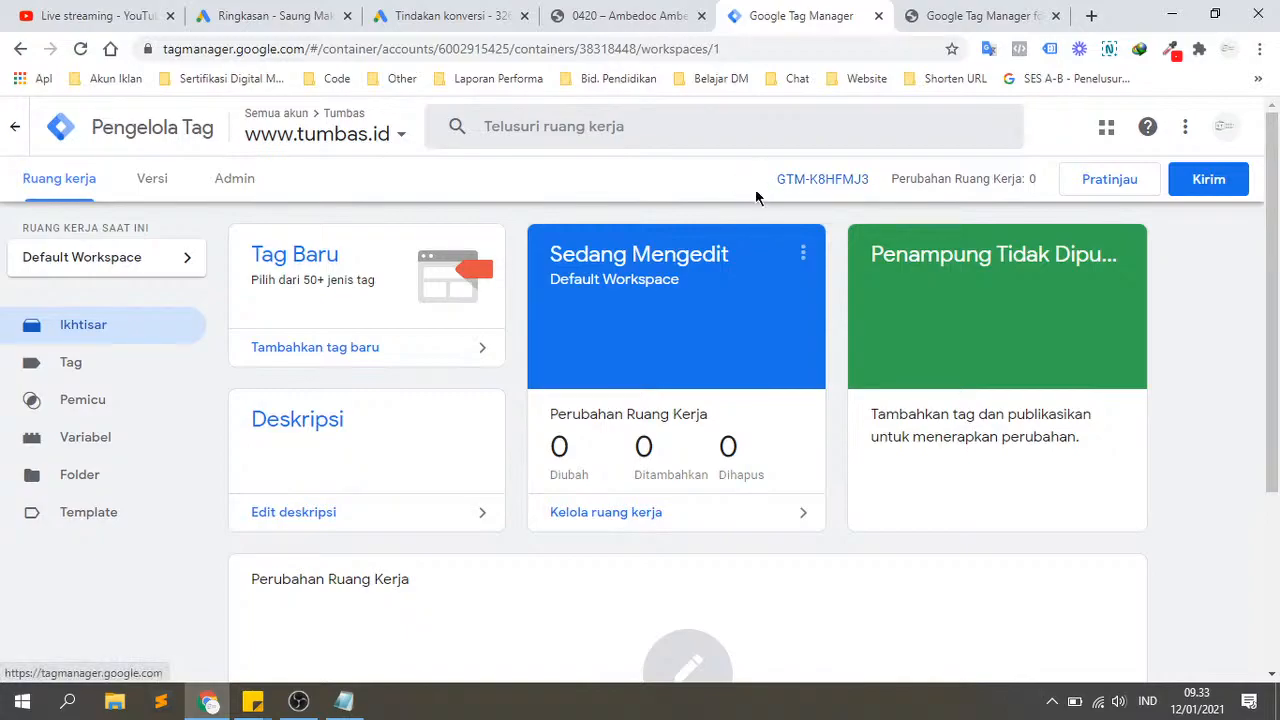
{"action": "left_click_drag", "start_coordinate": [757, 185], "coordinate": [876, 197]}
{"action": "key", "text": "ctrl+c"}
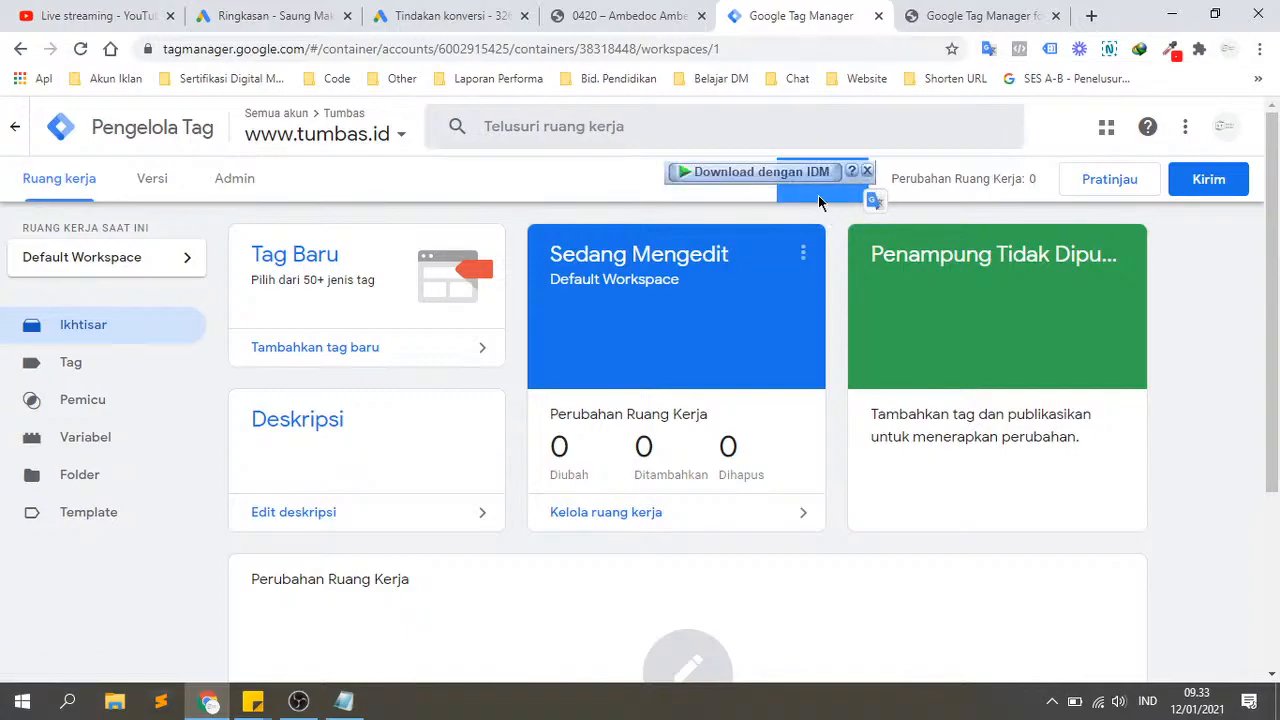
{"action": "left_click", "coordinate": [583, 182]}
{"action": "left_click_drag", "start_coordinate": [718, 180], "coordinate": [879, 177]}
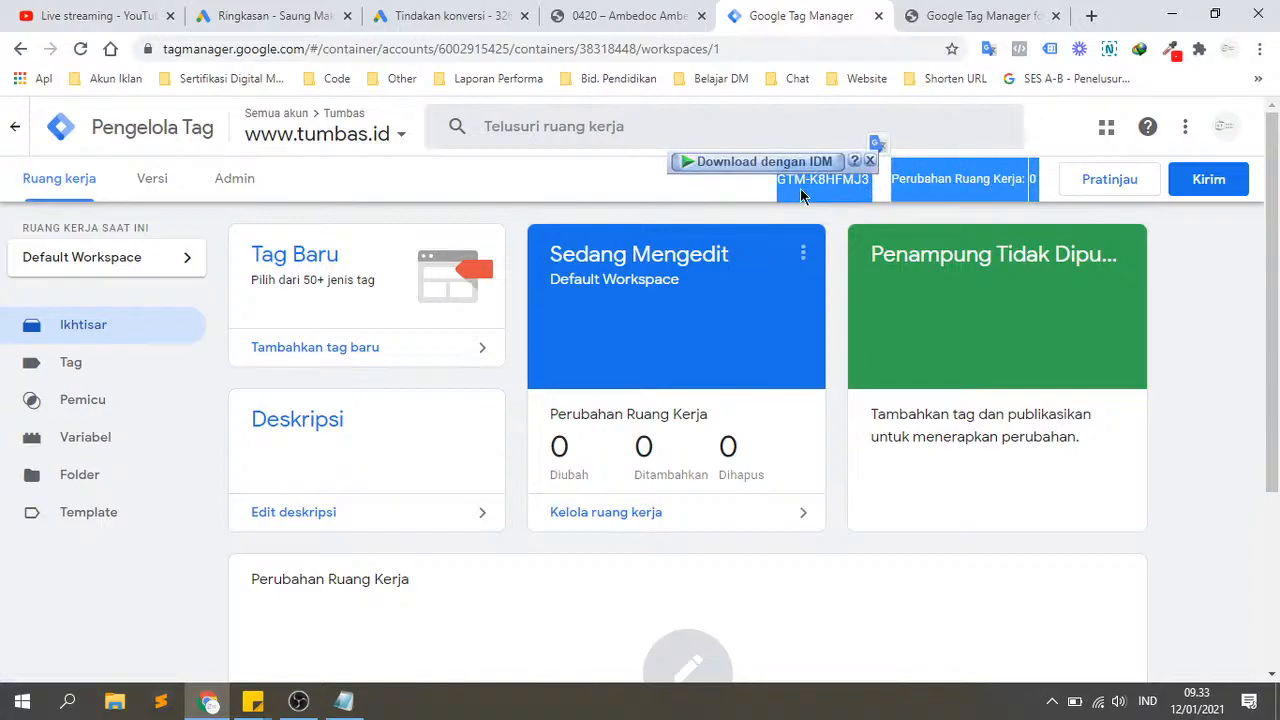
{"action": "left_click", "coordinate": [587, 171]}
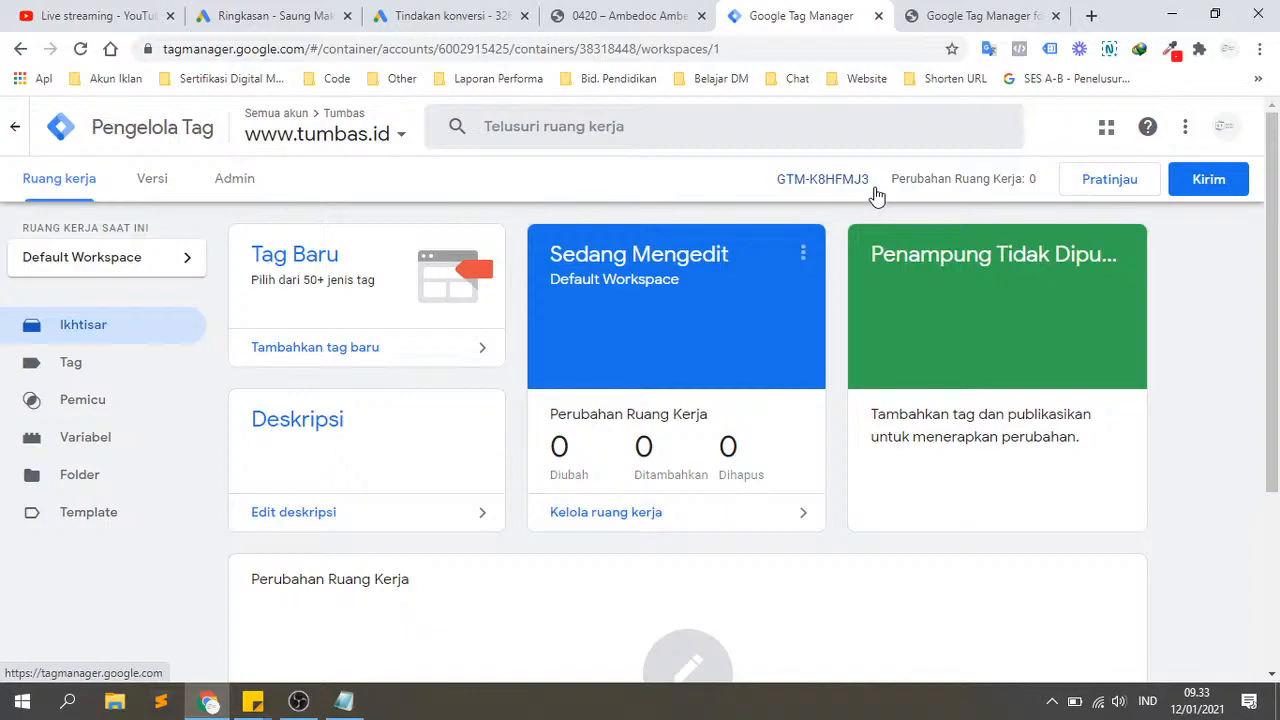
Step: Return to the plugin's options page and examine the Google Tag Manager ID setting and its note on entering multiple IDs
{"action": "left_click", "coordinate": [986, 18]}
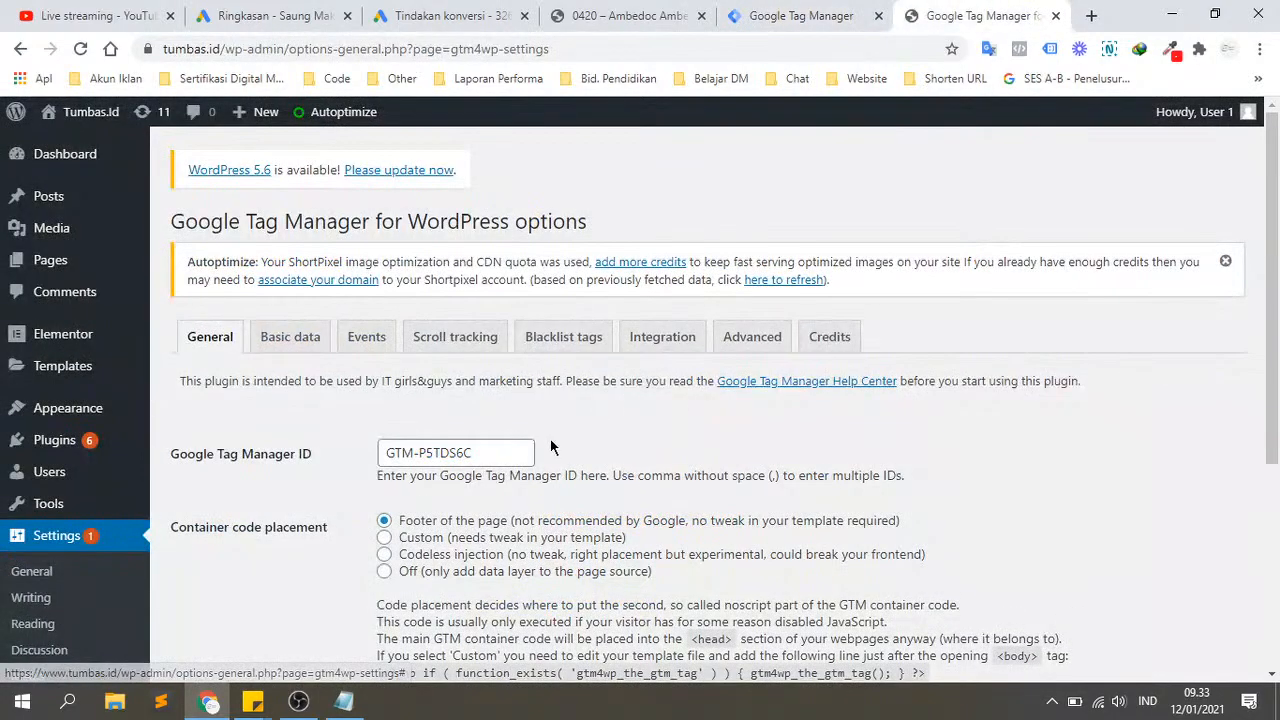
{"action": "scroll", "coordinate": [700, 460], "scroll_direction": "down", "scroll_amount": 3}
{"action": "scroll", "coordinate": [703, 465], "scroll_direction": "up", "scroll_amount": 3}
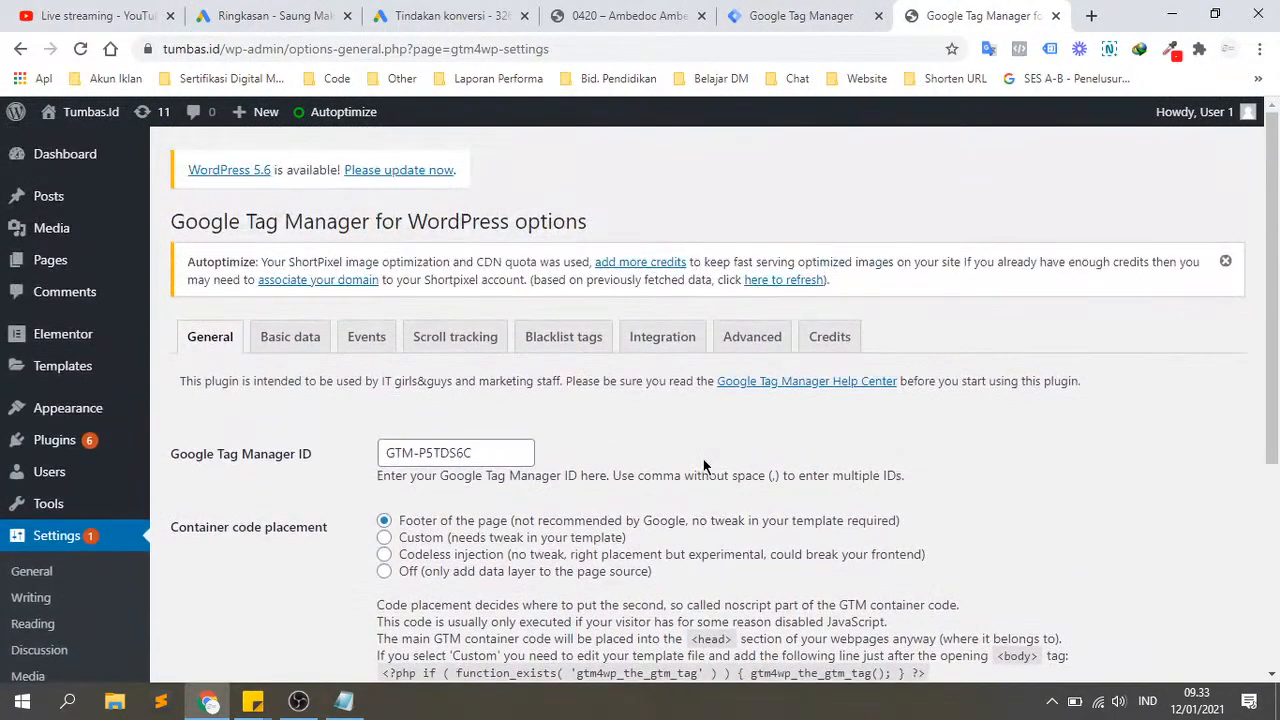
{"action": "left_click", "coordinate": [512, 458]}
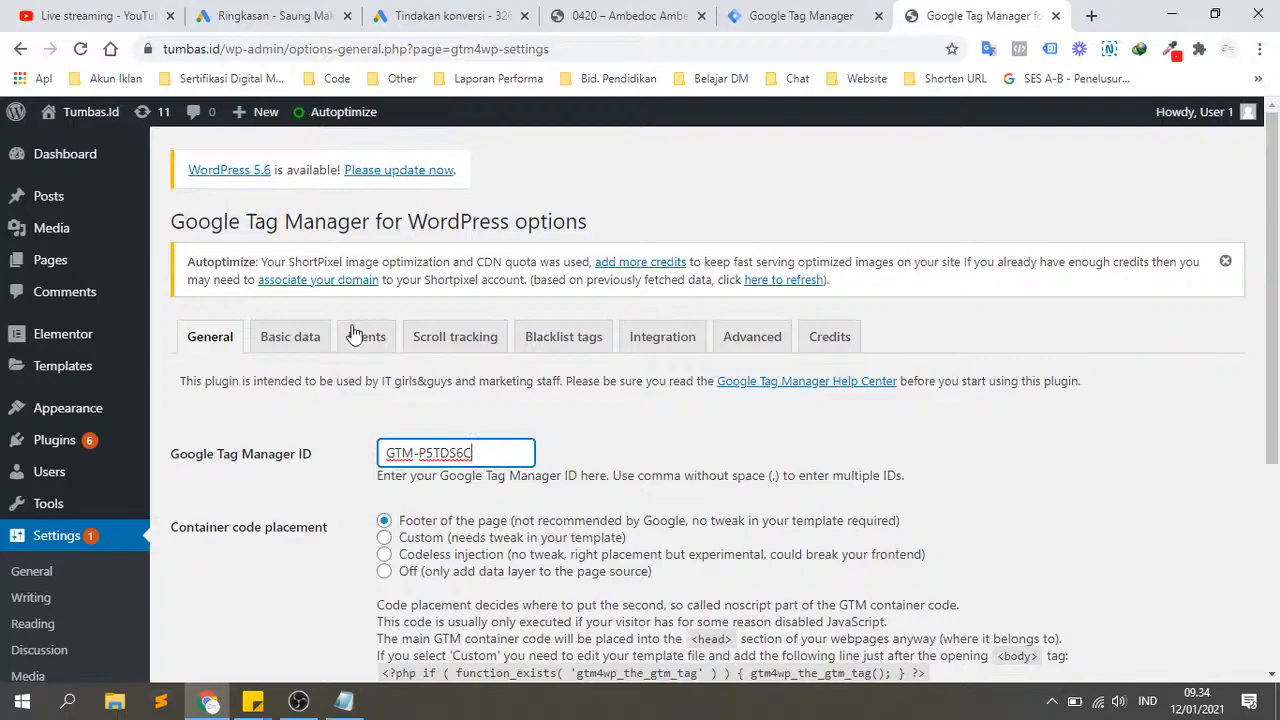
{"action": "left_click_drag", "start_coordinate": [169, 226], "coordinate": [509, 226]}
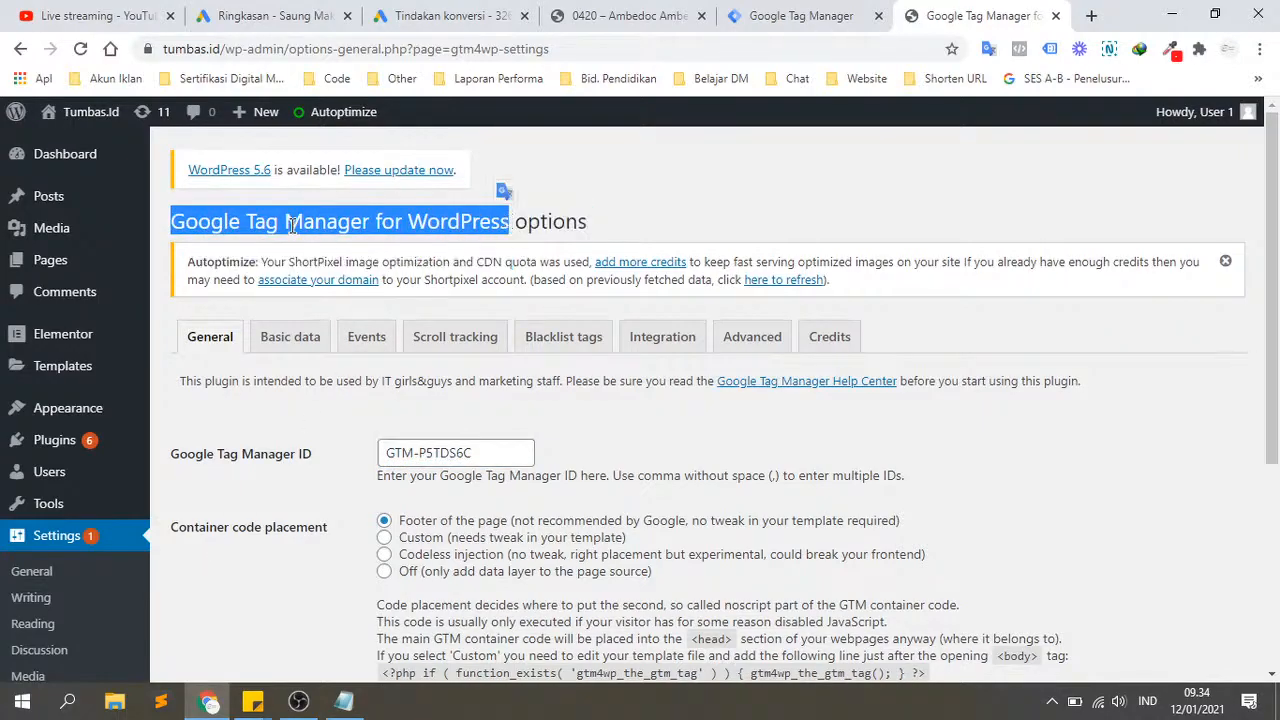
{"action": "left_click", "coordinate": [488, 453]}
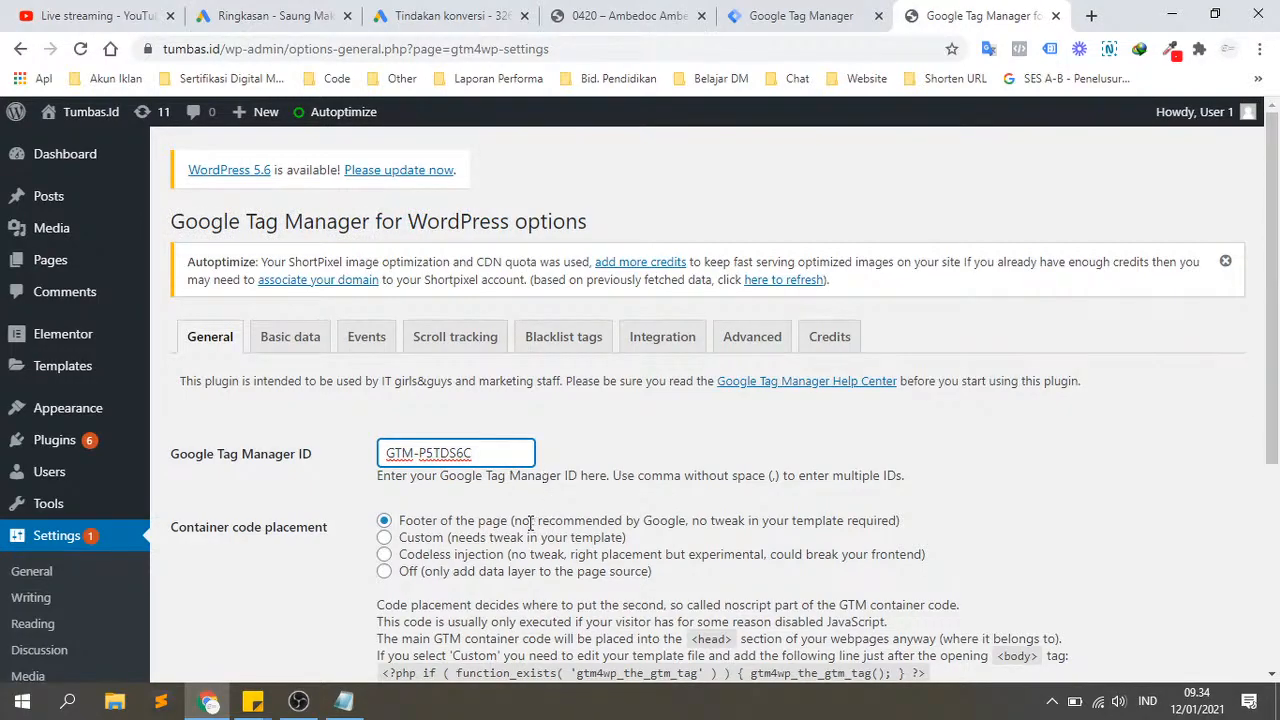
{"action": "left_click_drag", "start_coordinate": [366, 476], "coordinate": [906, 498]}
{"action": "left_click", "coordinate": [520, 502]}
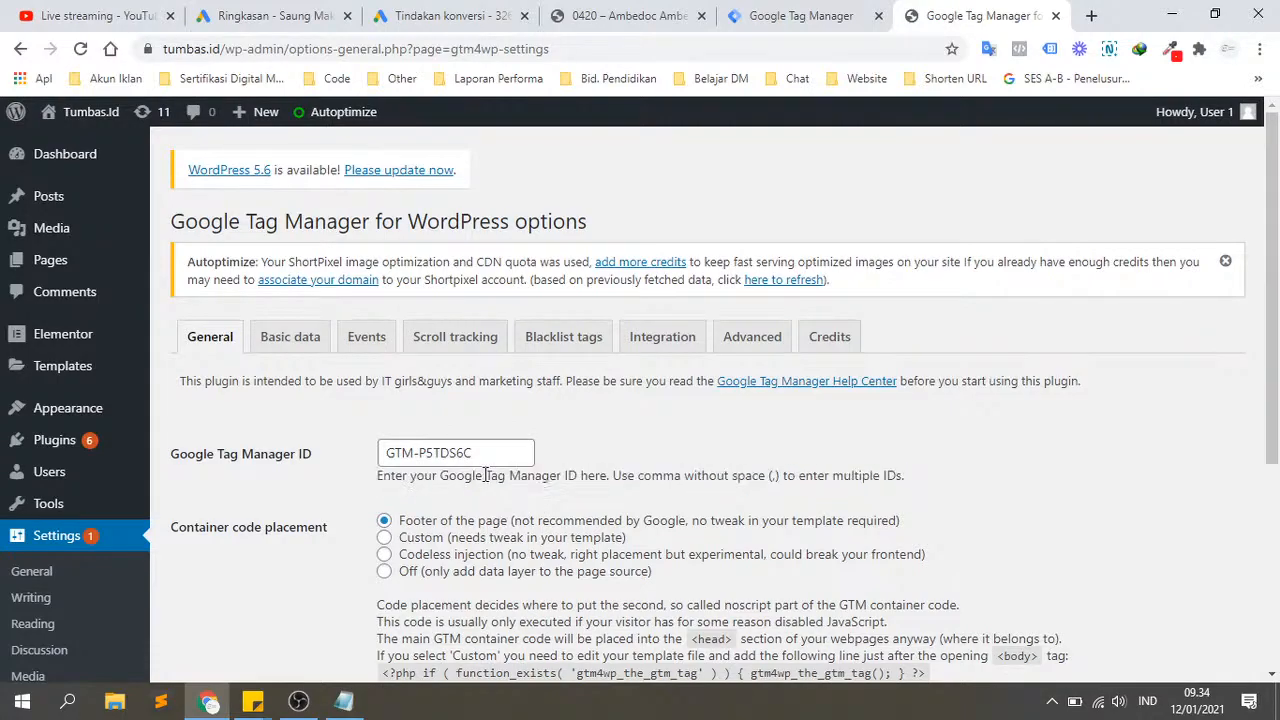
Step: Append the copied container ID GTM-K8HFMJ3 to the plugin's existing Google Tag Manager ID, separated by a comma without a space
{"action": "left_click", "coordinate": [800, 15]}
{"action": "left_click", "coordinate": [944, 16]}
{"action": "left_click", "coordinate": [485, 449]}
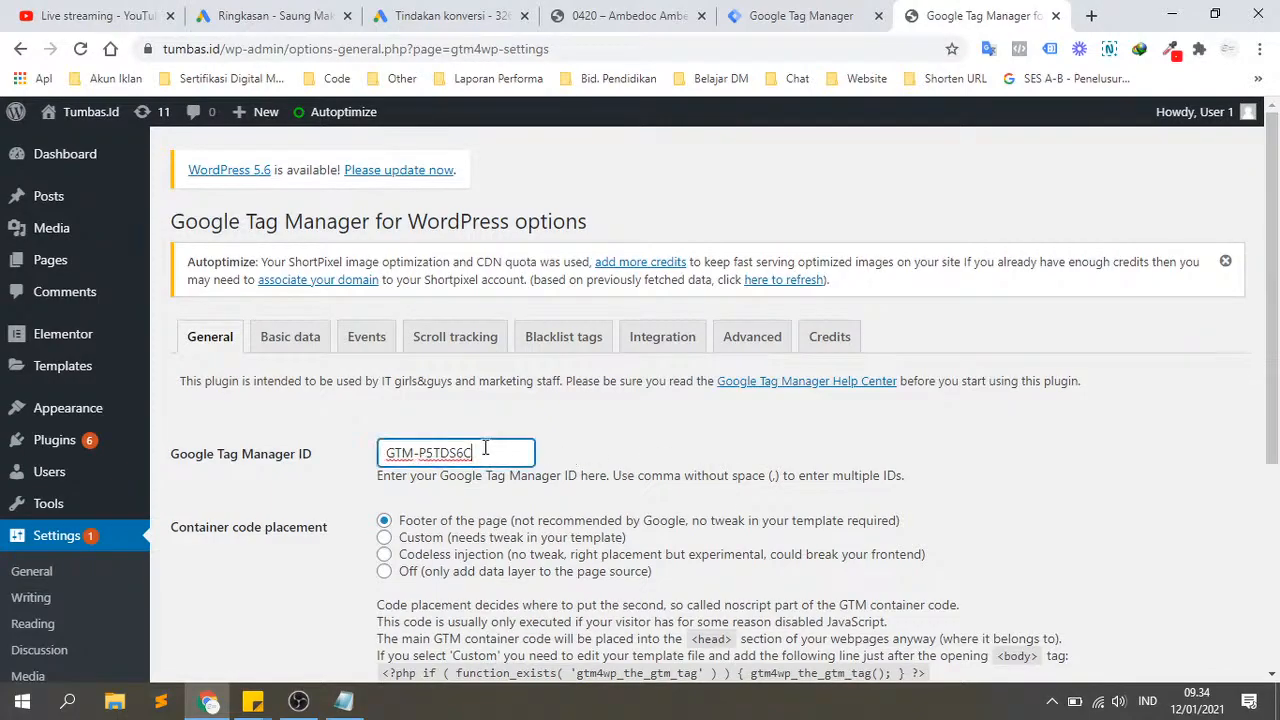
{"action": "type", "text": ","}
{"action": "key", "text": "ctrl+v"}
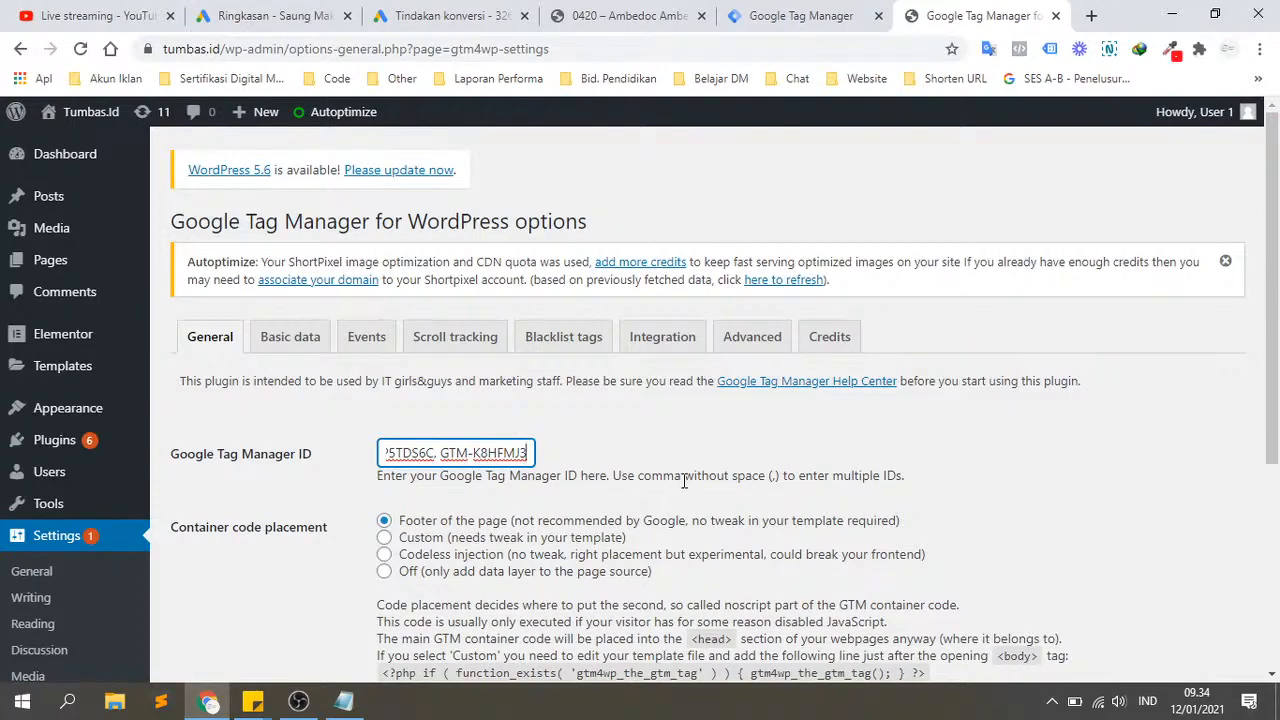
{"action": "left_click", "coordinate": [440, 453]}
{"action": "key", "text": "BackSpace"}
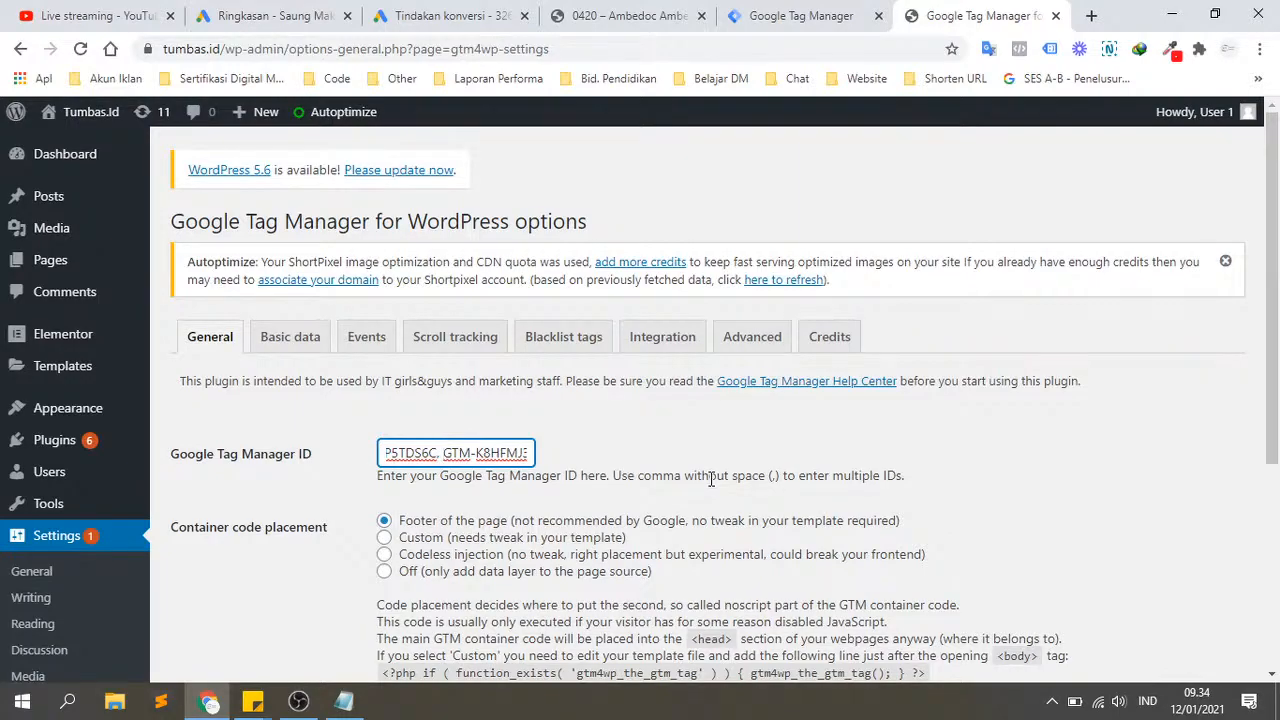
{"action": "key", "text": "BackSpace"}
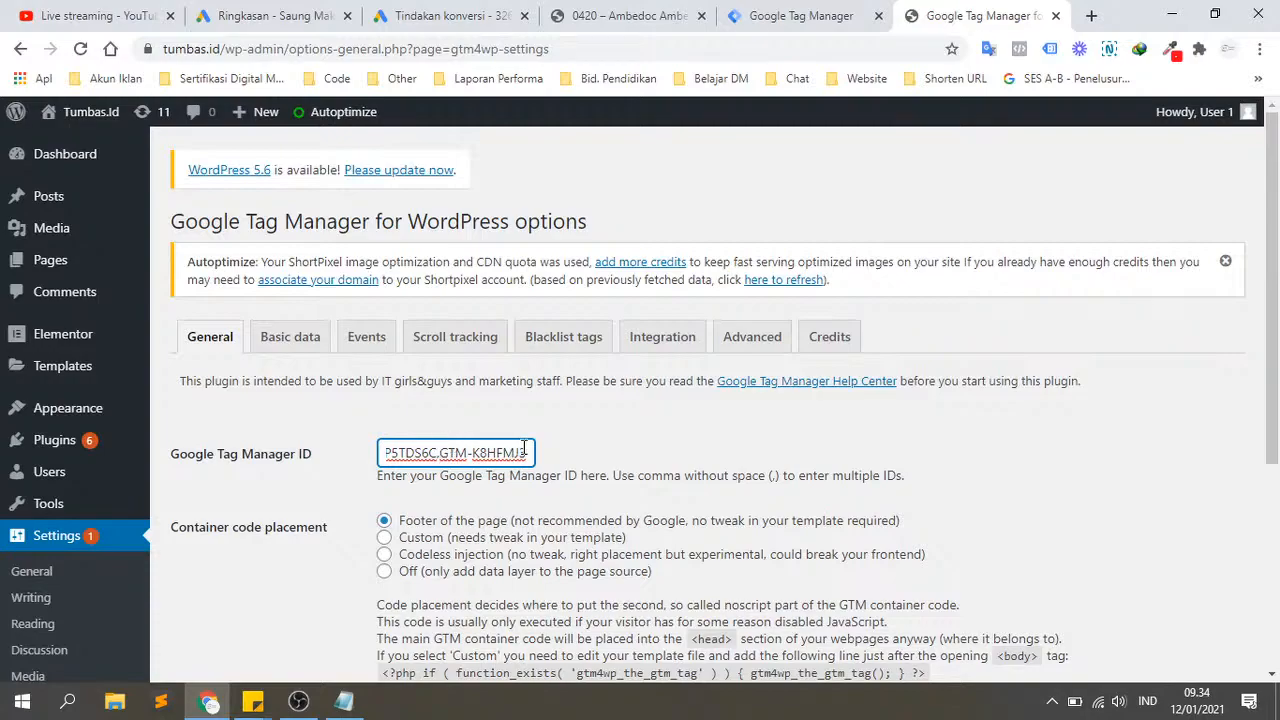
Step: Save the plugin's general settings, keeping the container code placement at the footer of the page
{"action": "scroll", "coordinate": [681, 532], "scroll_direction": "down", "scroll_amount": 2}
{"action": "scroll", "coordinate": [670, 535], "scroll_direction": "up", "scroll_amount": 2}
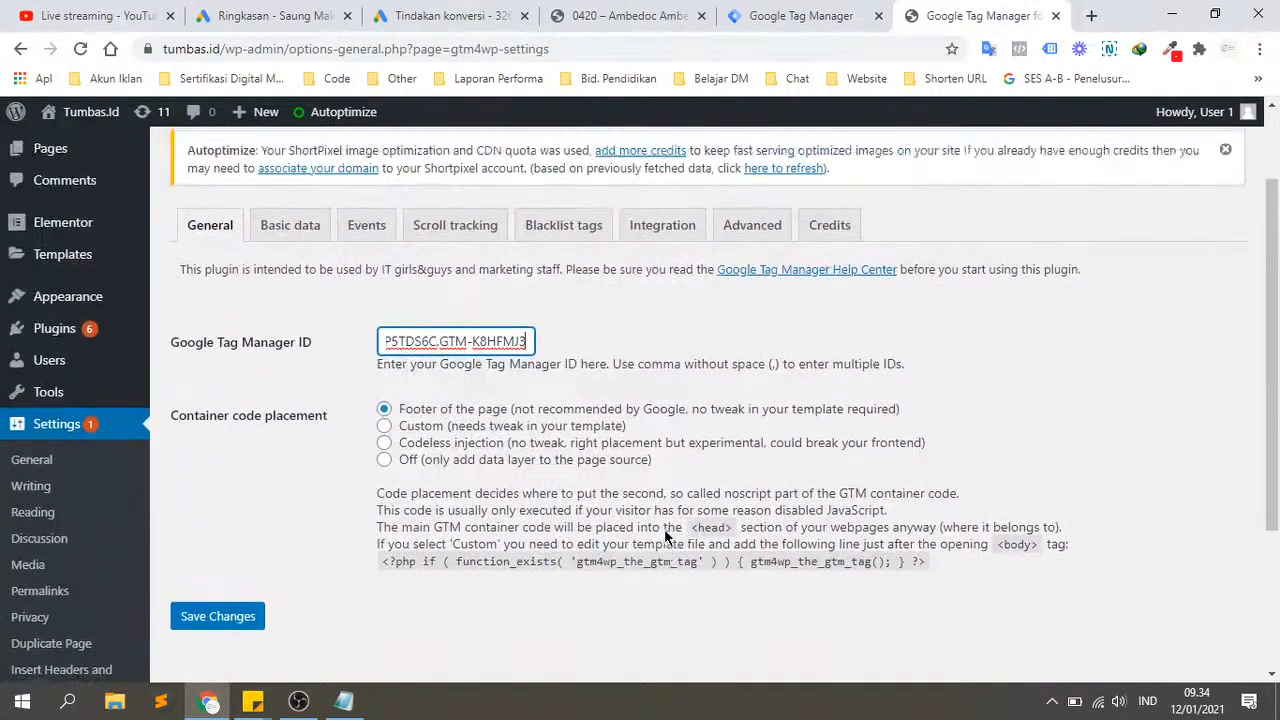
{"action": "scroll", "coordinate": [664, 537], "scroll_direction": "down", "scroll_amount": 1}
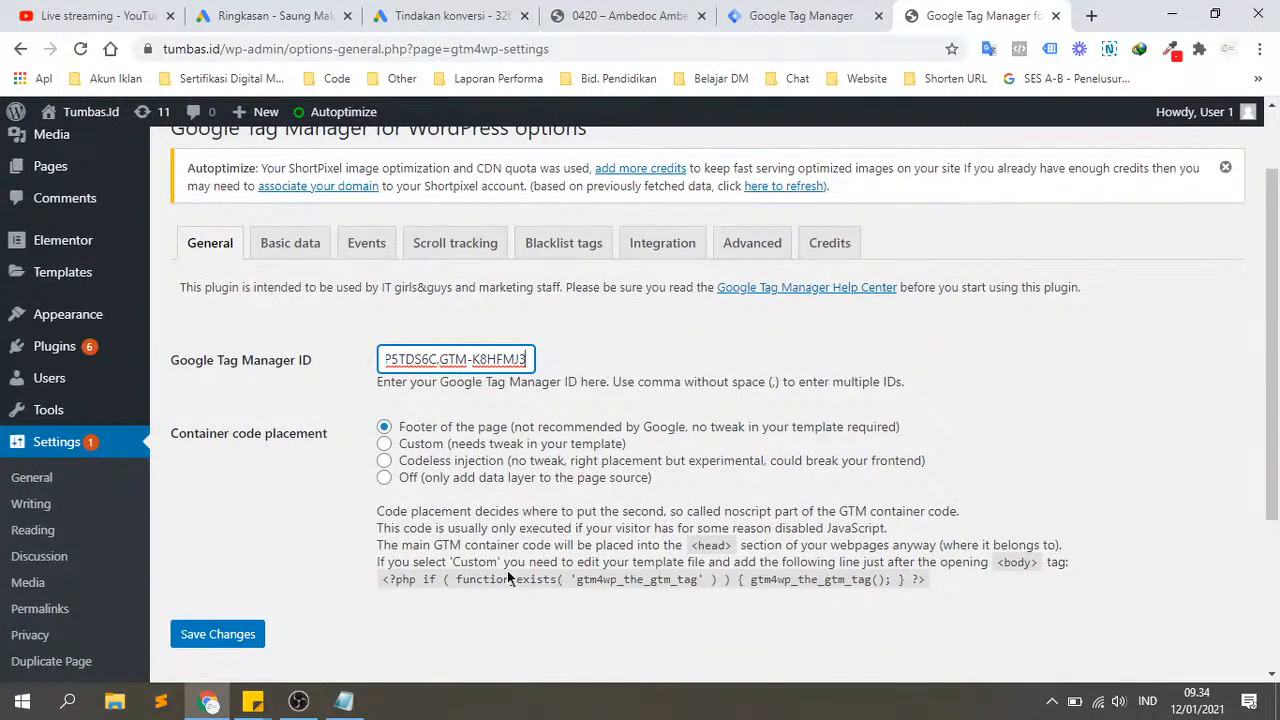
{"action": "left_click", "coordinate": [228, 636]}
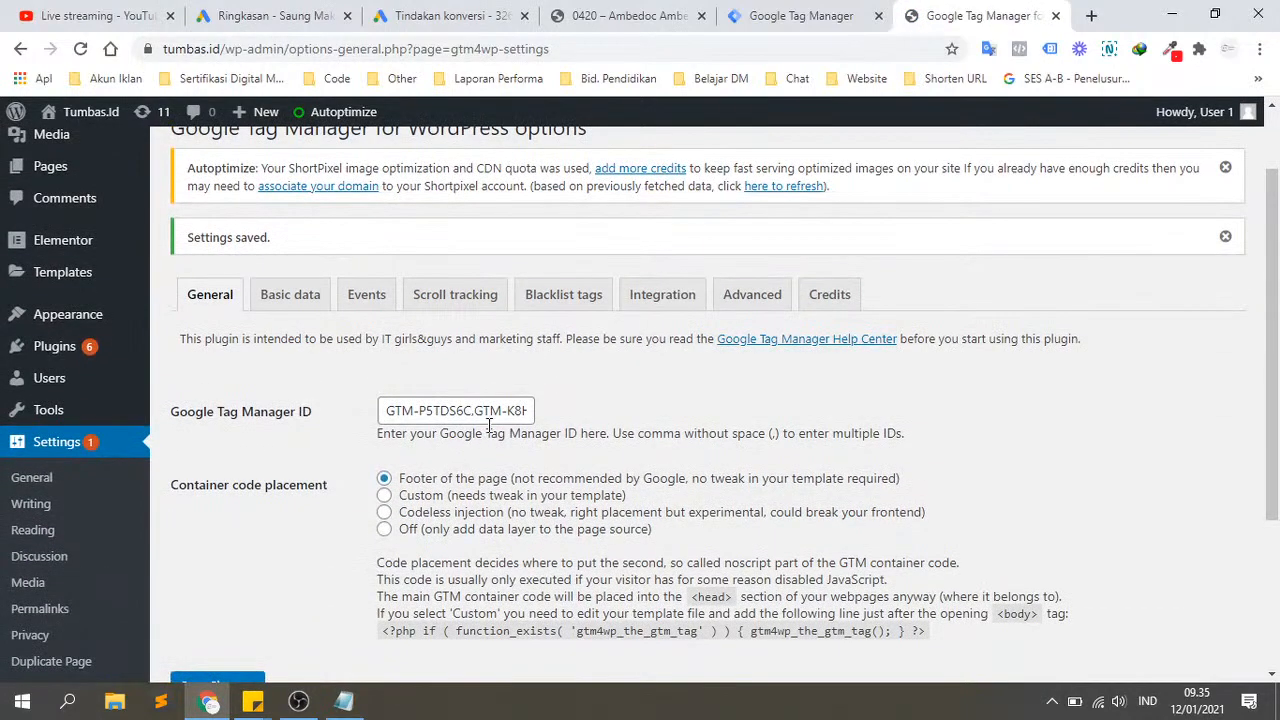
Step: Check the saved list of Google Tag Manager IDs to its end and compare it with the container ID in Tag Manager
{"action": "left_click", "coordinate": [501, 410]}
{"action": "key", "text": "Right"}
{"action": "key", "text": "Right"}
{"action": "key", "text": "Right"}
{"action": "key", "text": "Right"}
{"action": "key", "text": "Right"}
{"action": "key", "text": "Right"}
{"action": "key", "text": "Right"}
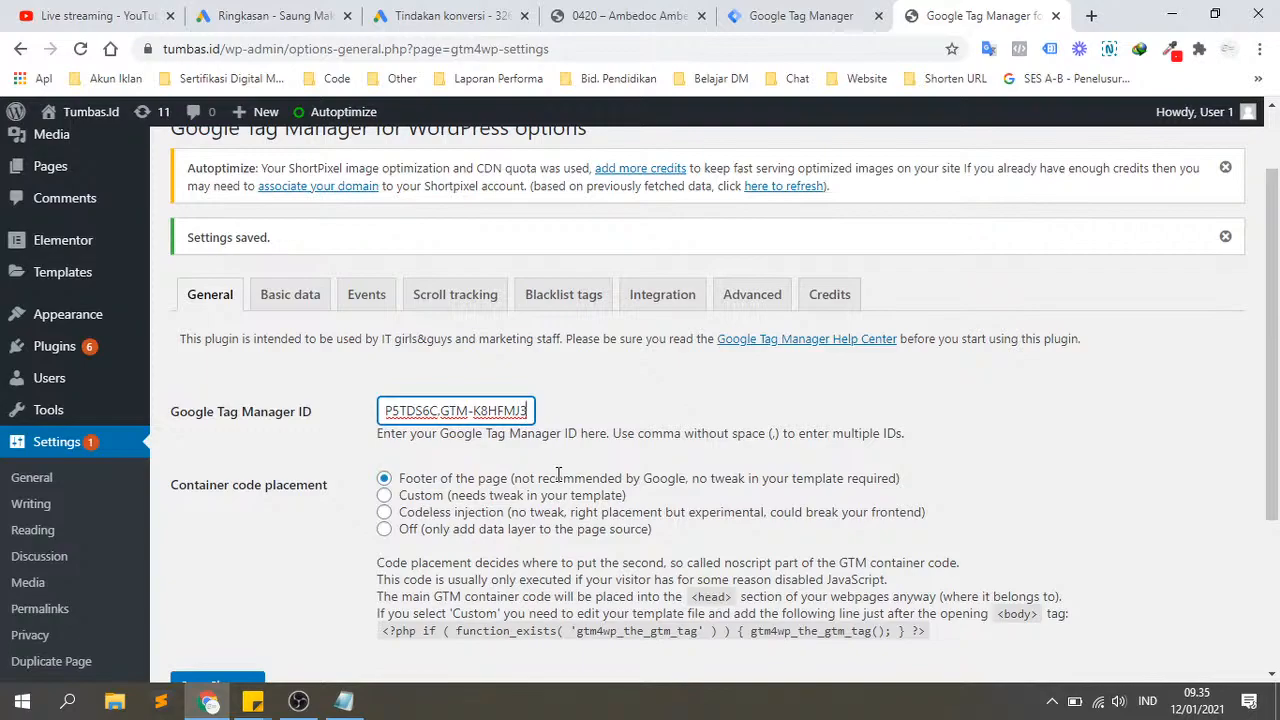
{"action": "left_click", "coordinate": [800, 15]}
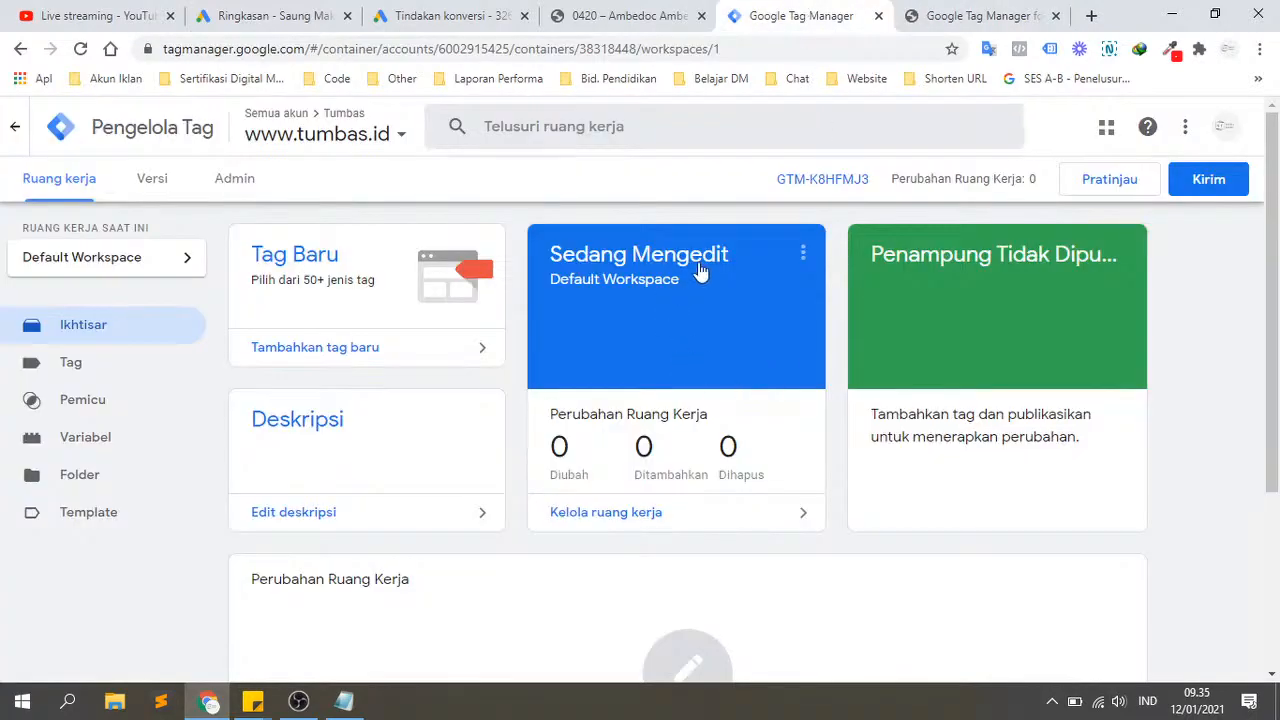
{"action": "left_click", "coordinate": [1008, 10]}
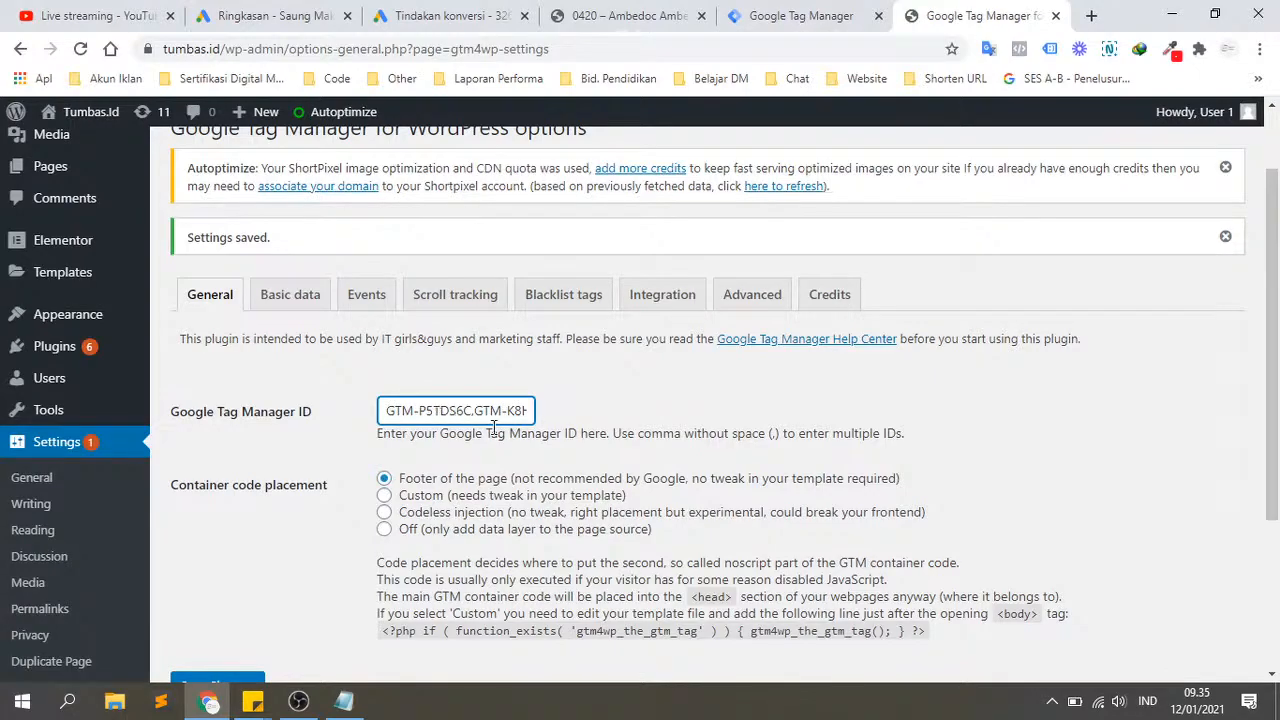
Step: Load the Tumbas.Id site in a new browser tab and open the Google Tag Assistant Legacy extension on it
{"action": "mouse_move", "coordinate": [88, 118]}
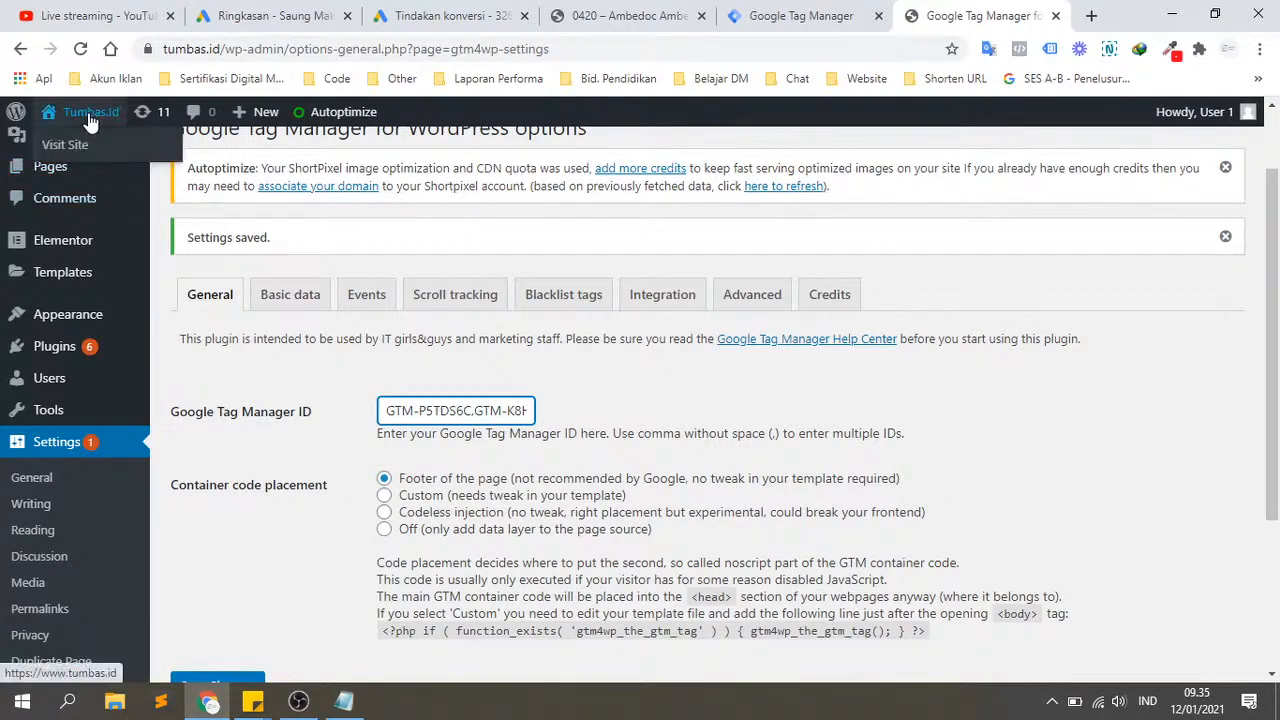
{"action": "right_click", "coordinate": [80, 150]}
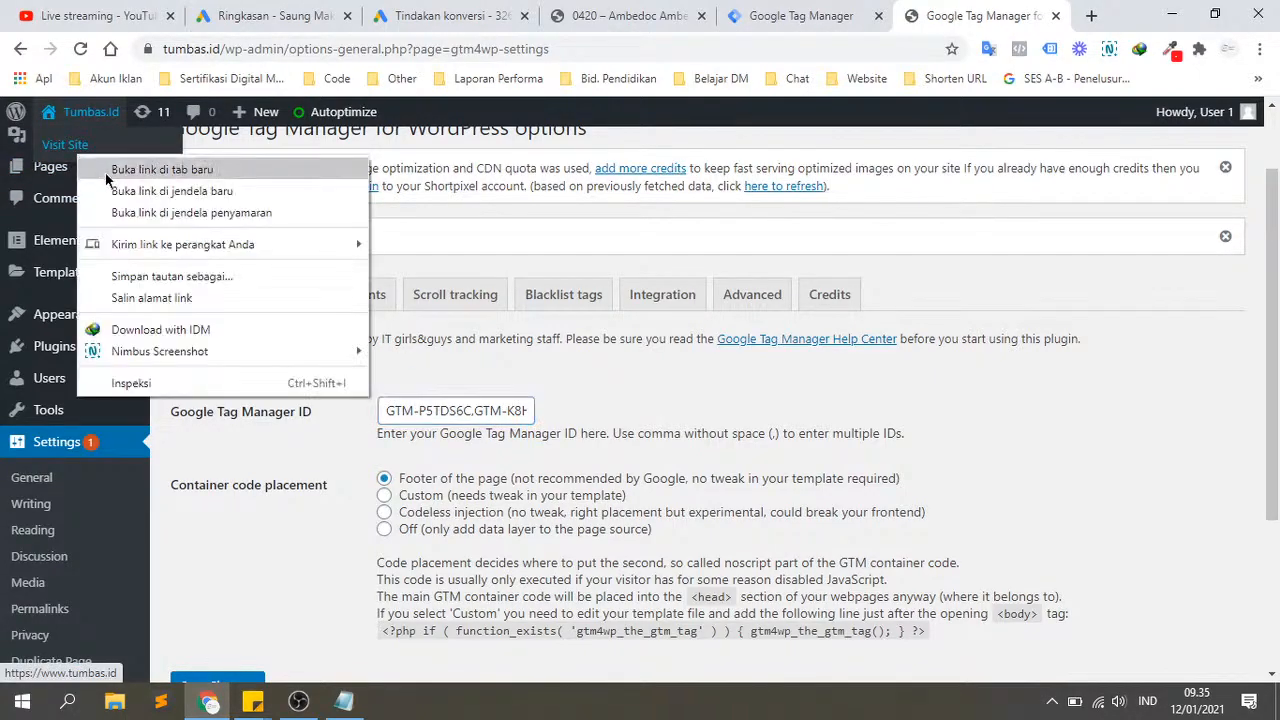
{"action": "left_click", "coordinate": [108, 171]}
{"action": "left_click", "coordinate": [977, 16]}
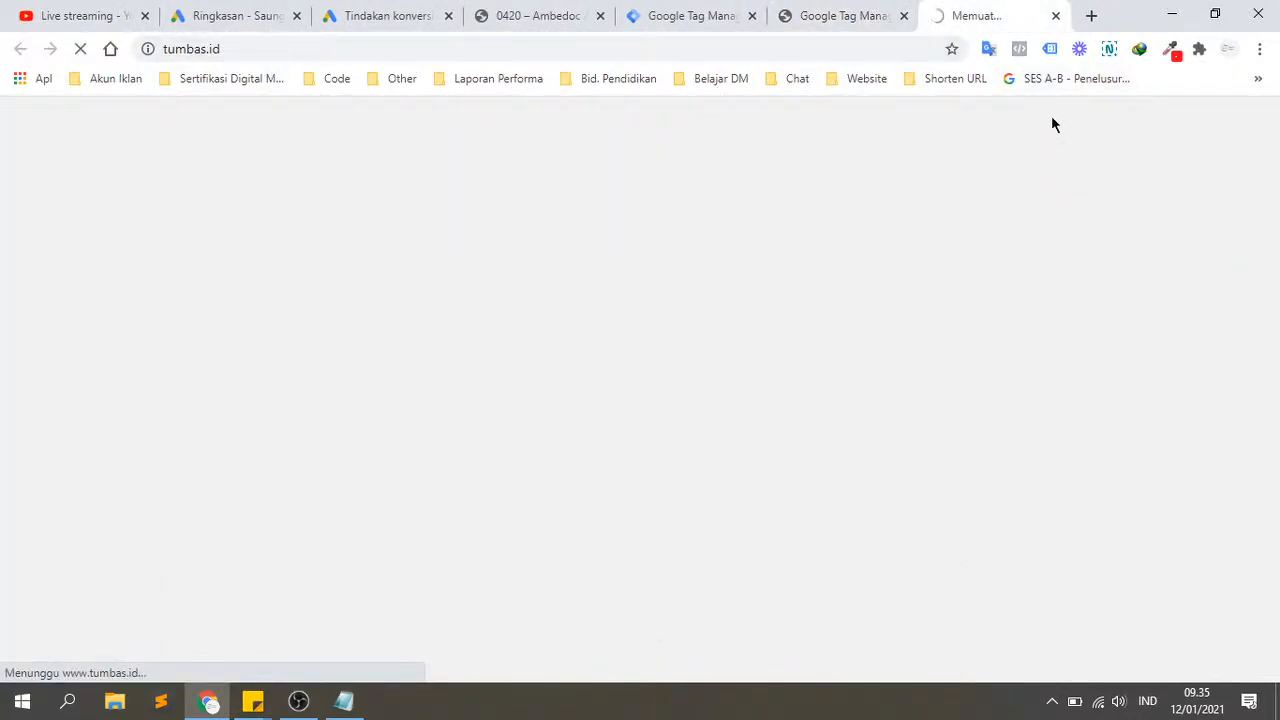
{"action": "left_click", "coordinate": [1049, 50]}
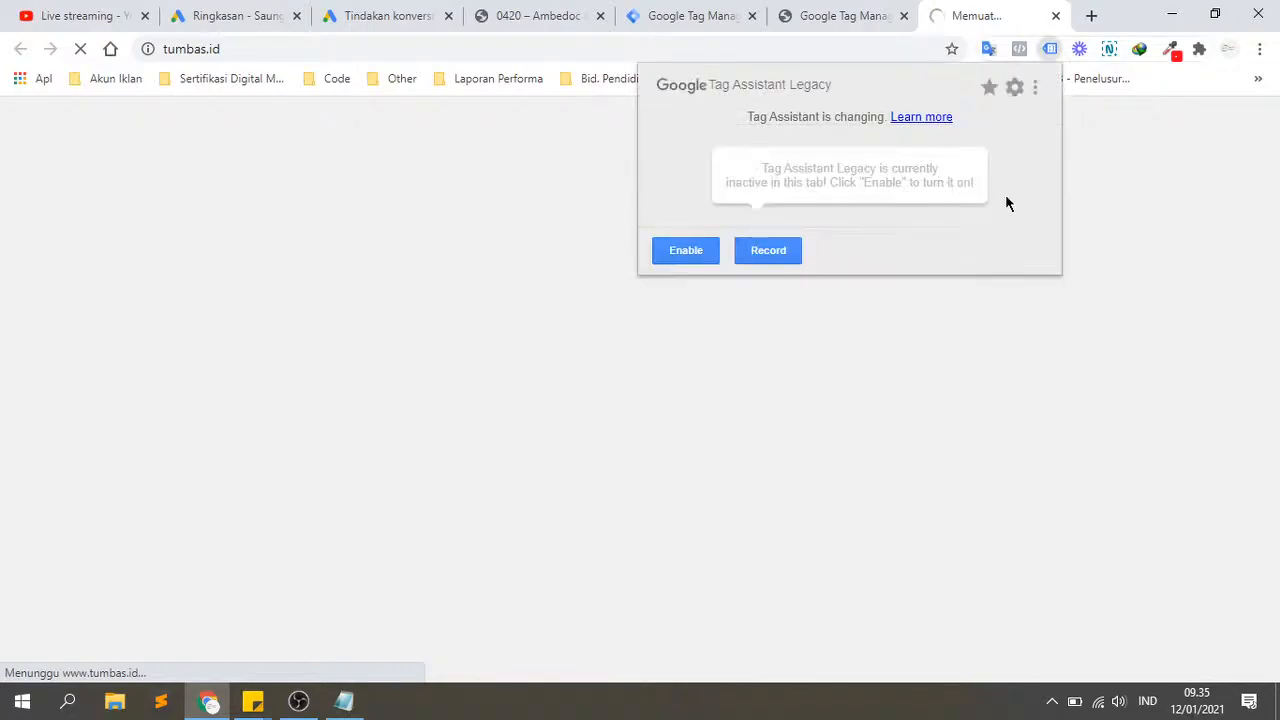
{"action": "left_click", "coordinate": [1052, 50]}
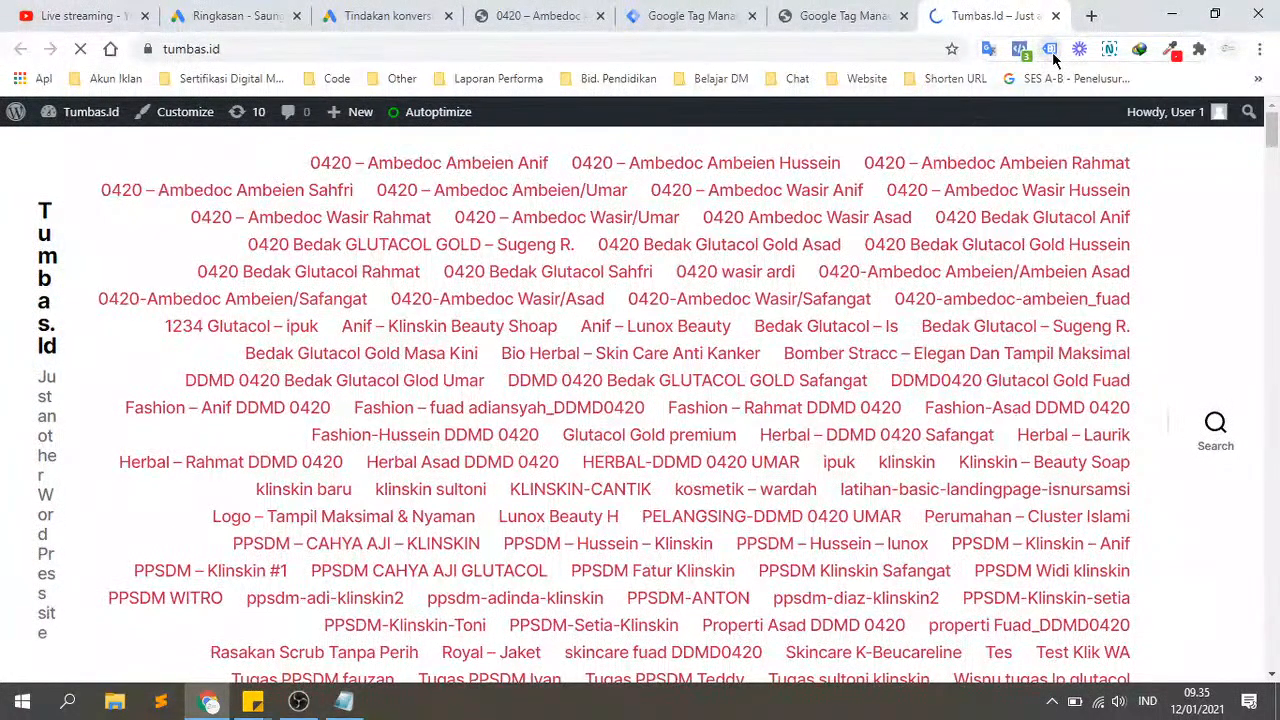
{"action": "left_click", "coordinate": [1052, 52]}
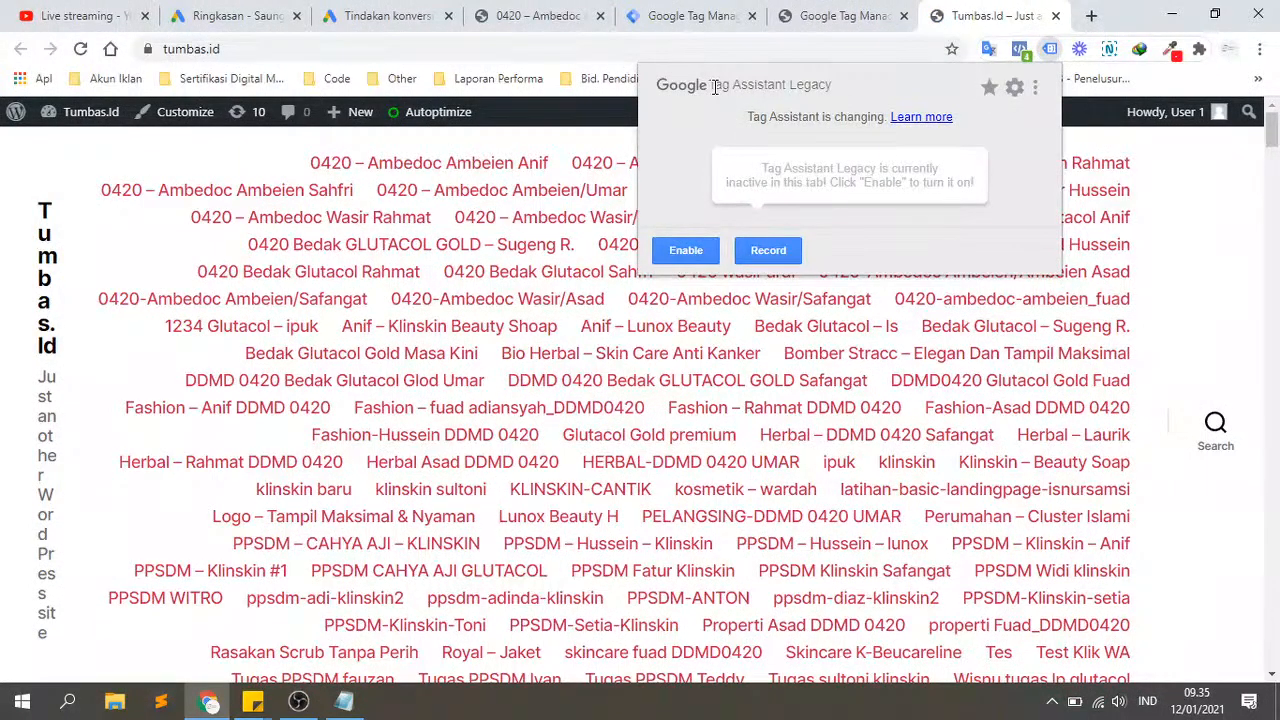
Step: Search Google for "ekstensi google tag assistant" in a new browser tab and open the Chrome Web Store page of Tag Assistant (by Google)
{"action": "left_click", "coordinate": [1092, 16]}
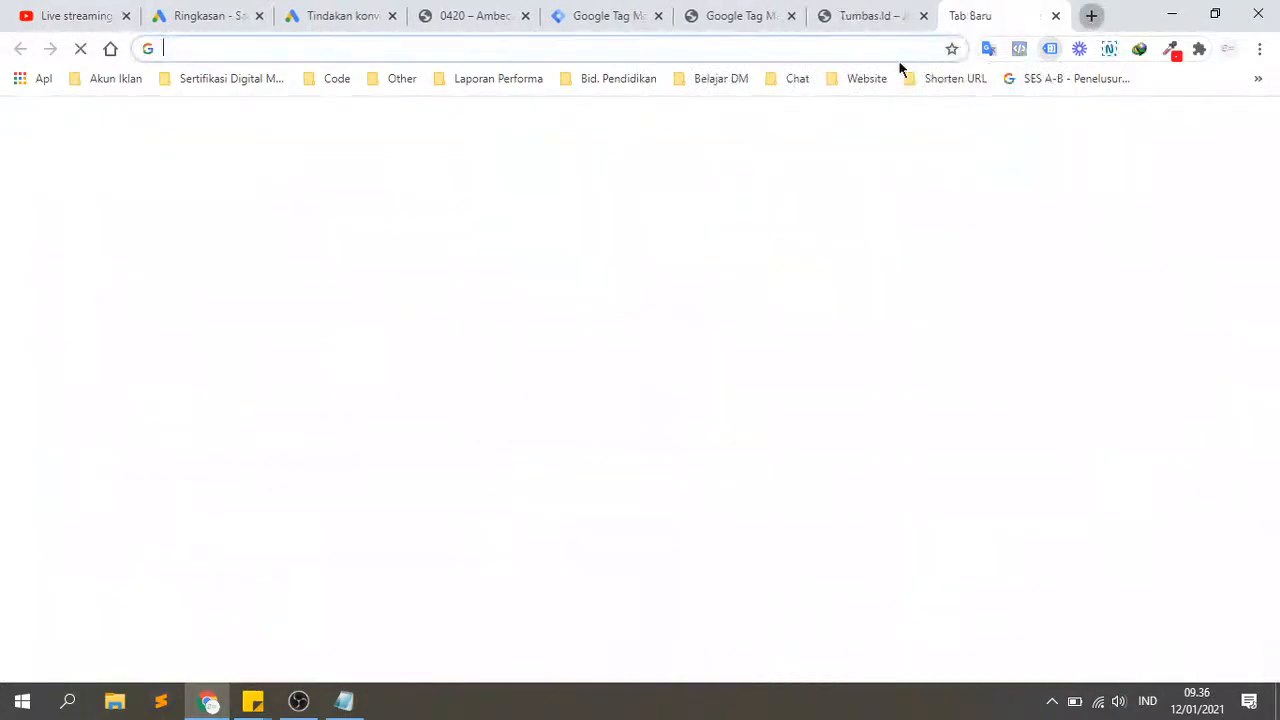
{"action": "type", "text": "ekstensi "}
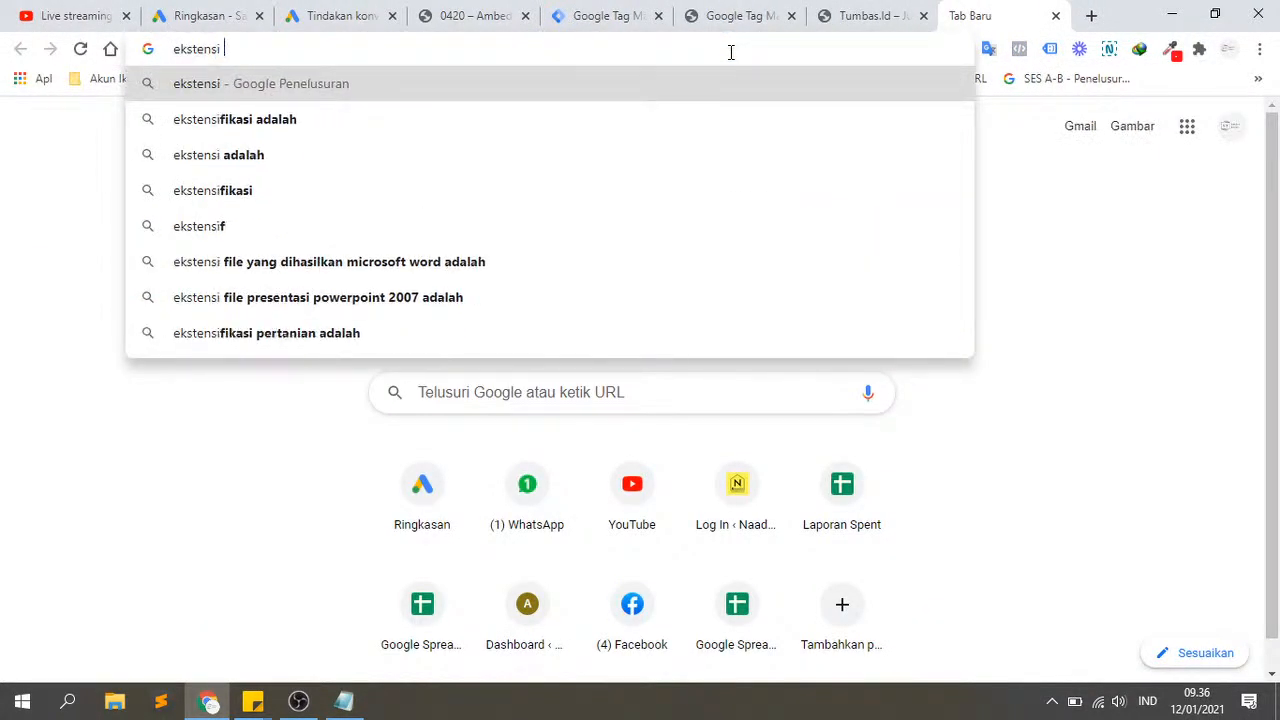
{"action": "type", "text": "google tag asstang"}
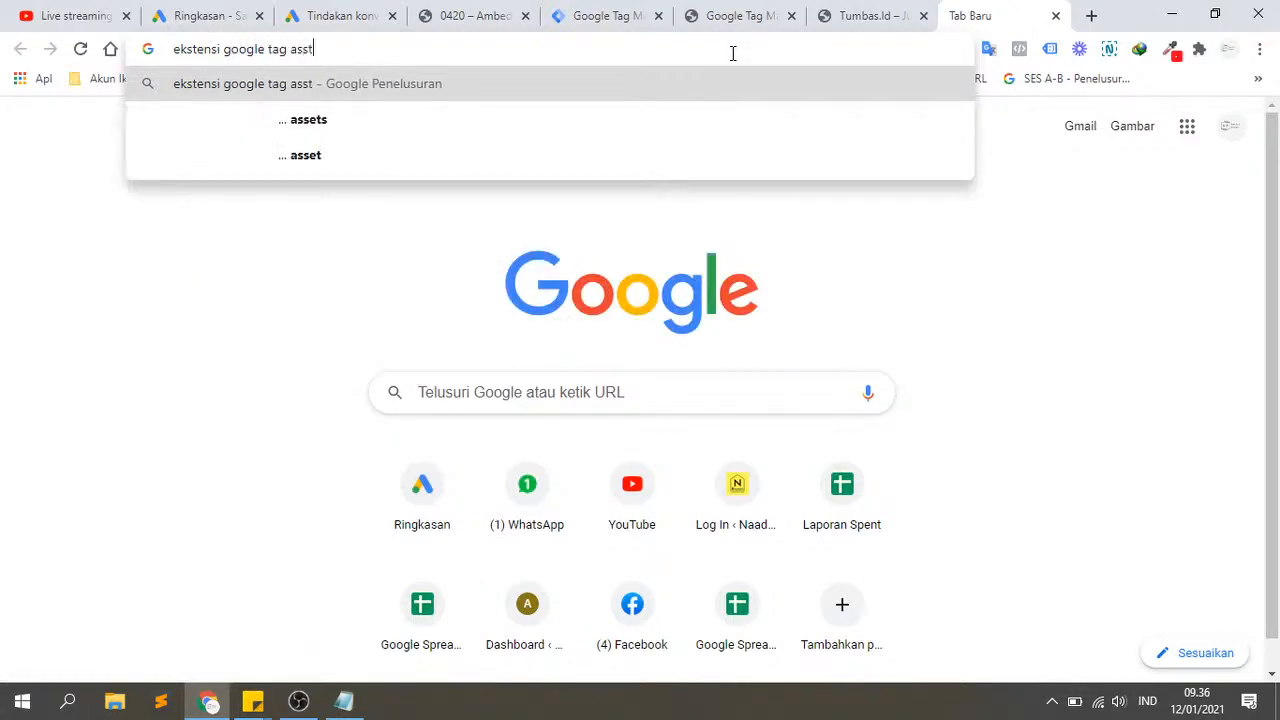
{"action": "key", "text": "BackSpace"}
{"action": "key", "text": "BackSpace"}
{"action": "key", "text": "BackSpace"}
{"action": "key", "text": "BackSpace"}
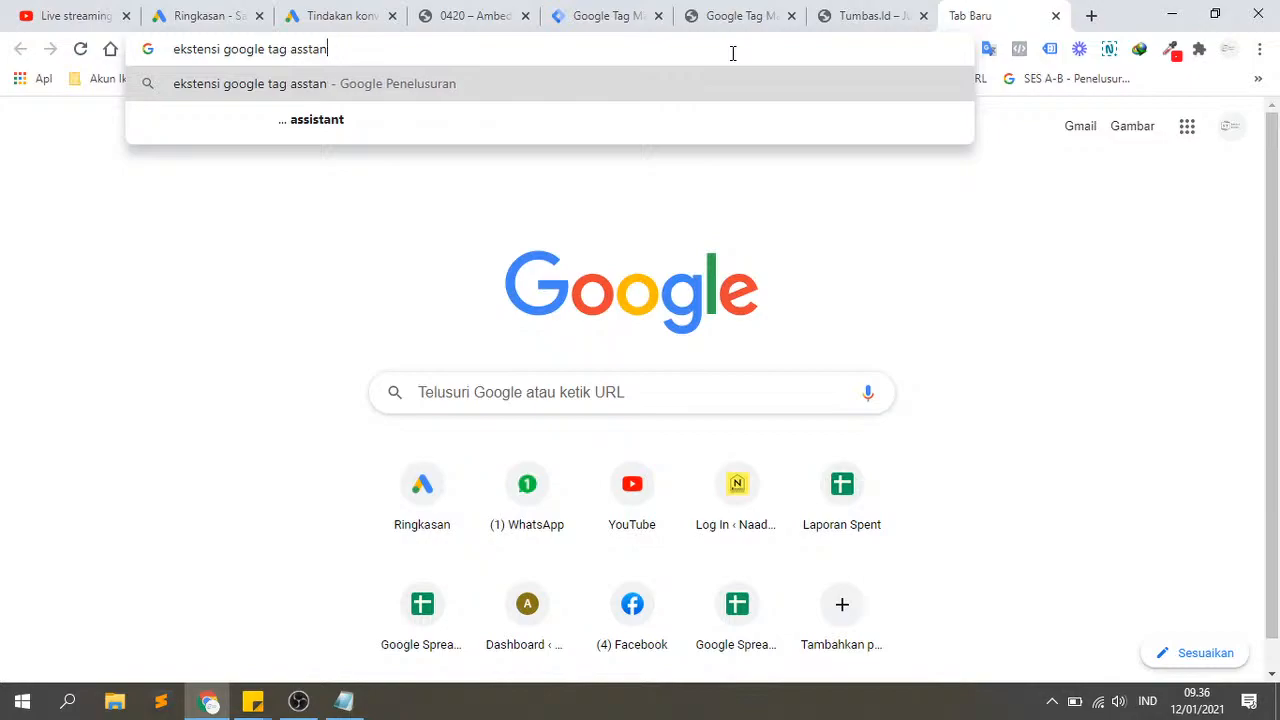
{"action": "type", "text": "i"}
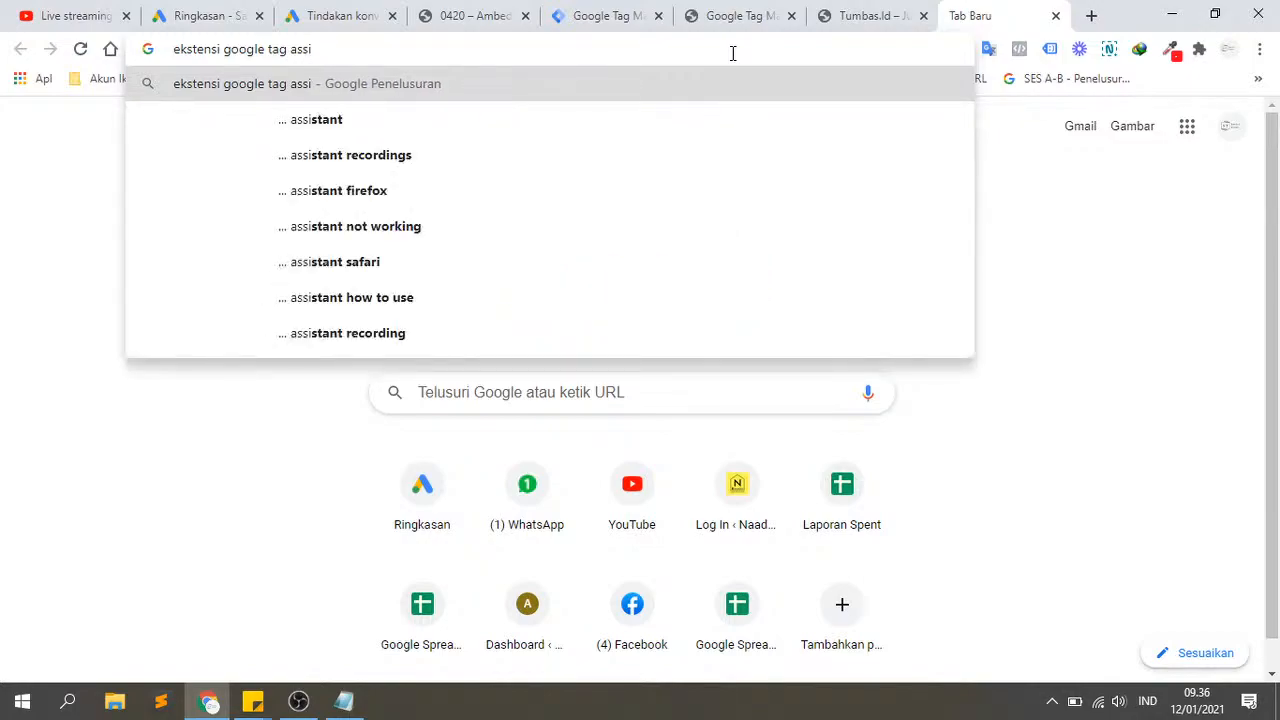
{"action": "key", "text": "Down"}
{"action": "key", "text": "Return"}
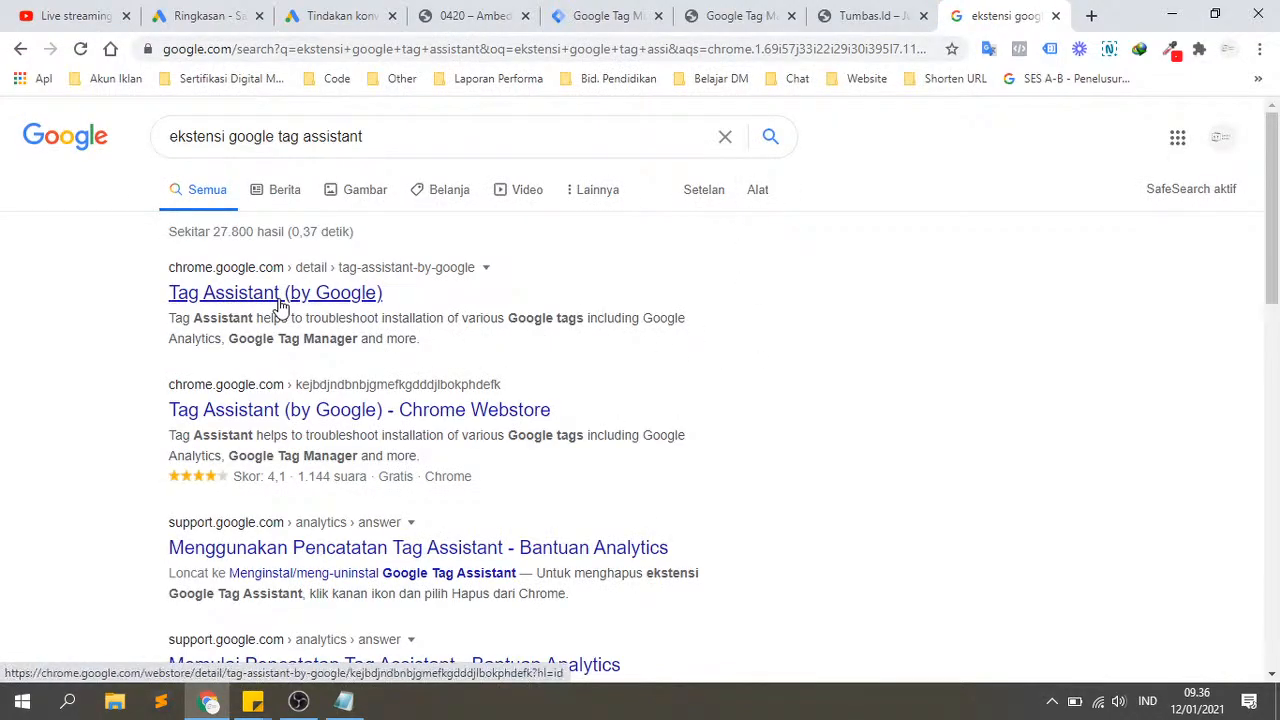
{"action": "left_click", "coordinate": [280, 300]}
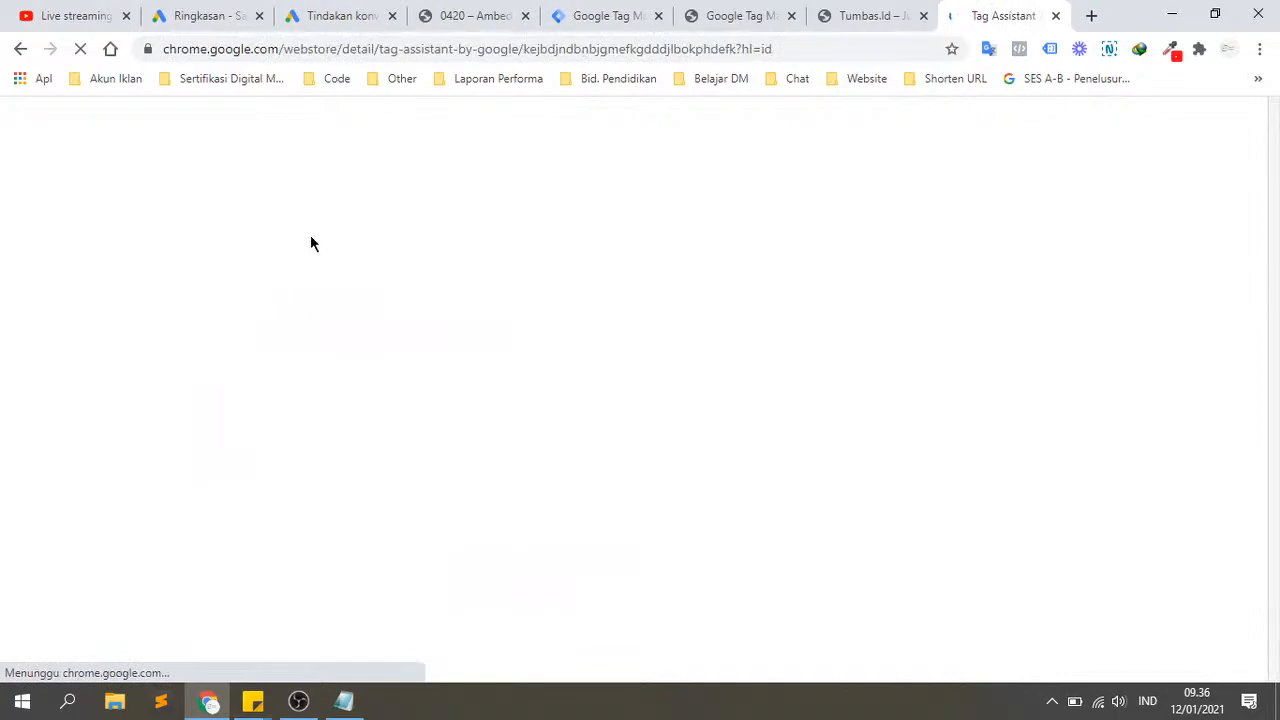
Step: Reopen the Tag Assistant (by Google) store page from the search results and view the extension's welcome panel
{"action": "left_click", "coordinate": [20, 48]}
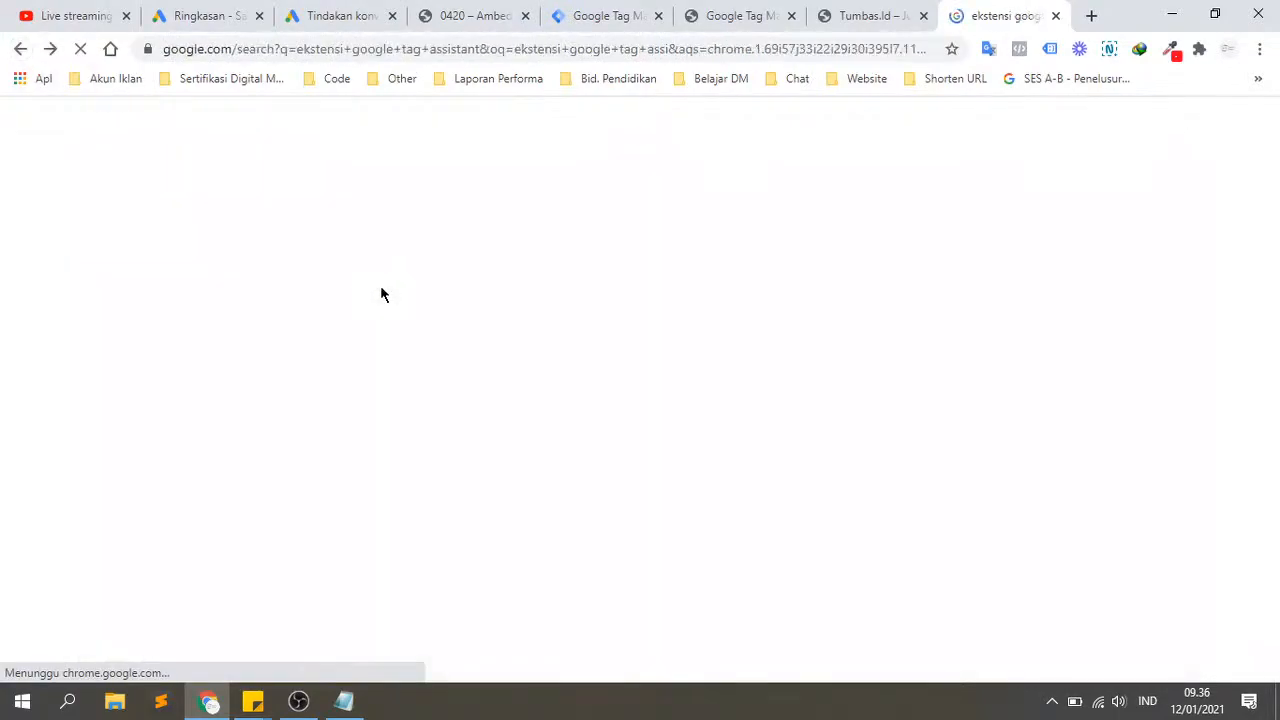
{"action": "left_click", "coordinate": [283, 296]}
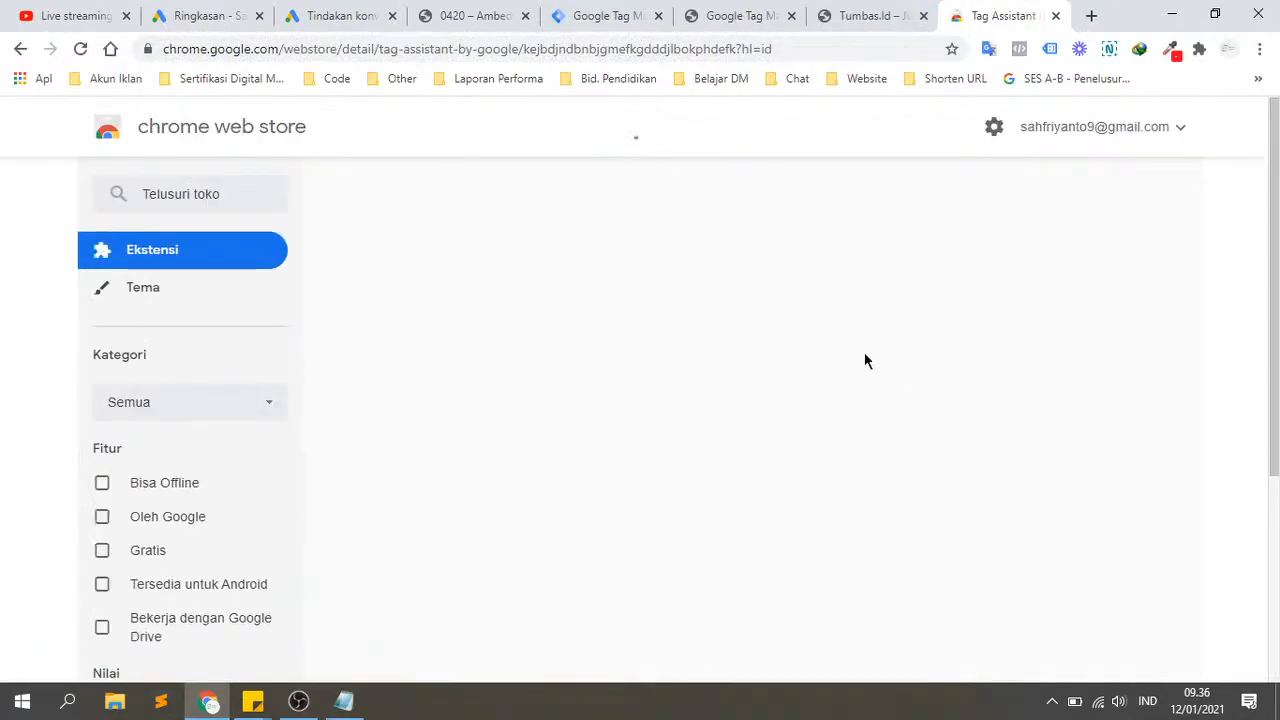
{"action": "left_click", "coordinate": [1049, 50]}
{"action": "left_click", "coordinate": [1049, 50]}
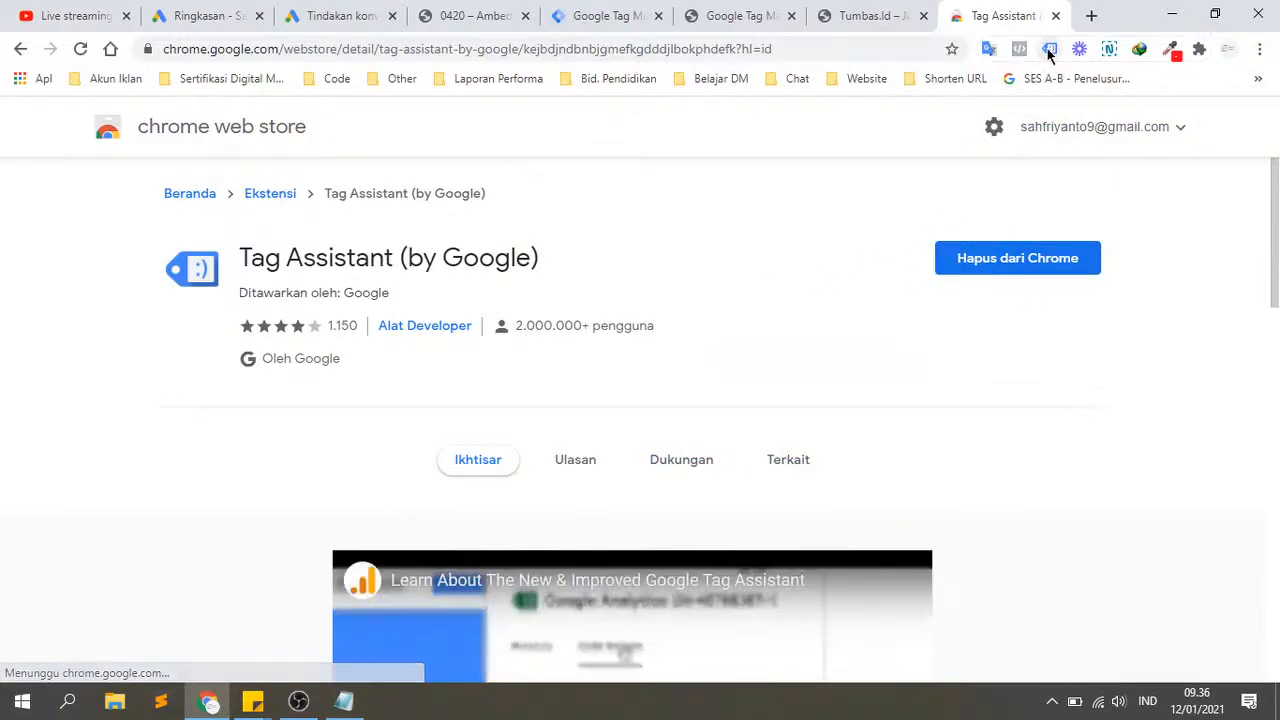
{"action": "left_click", "coordinate": [868, 16]}
{"action": "left_click", "coordinate": [1020, 15]}
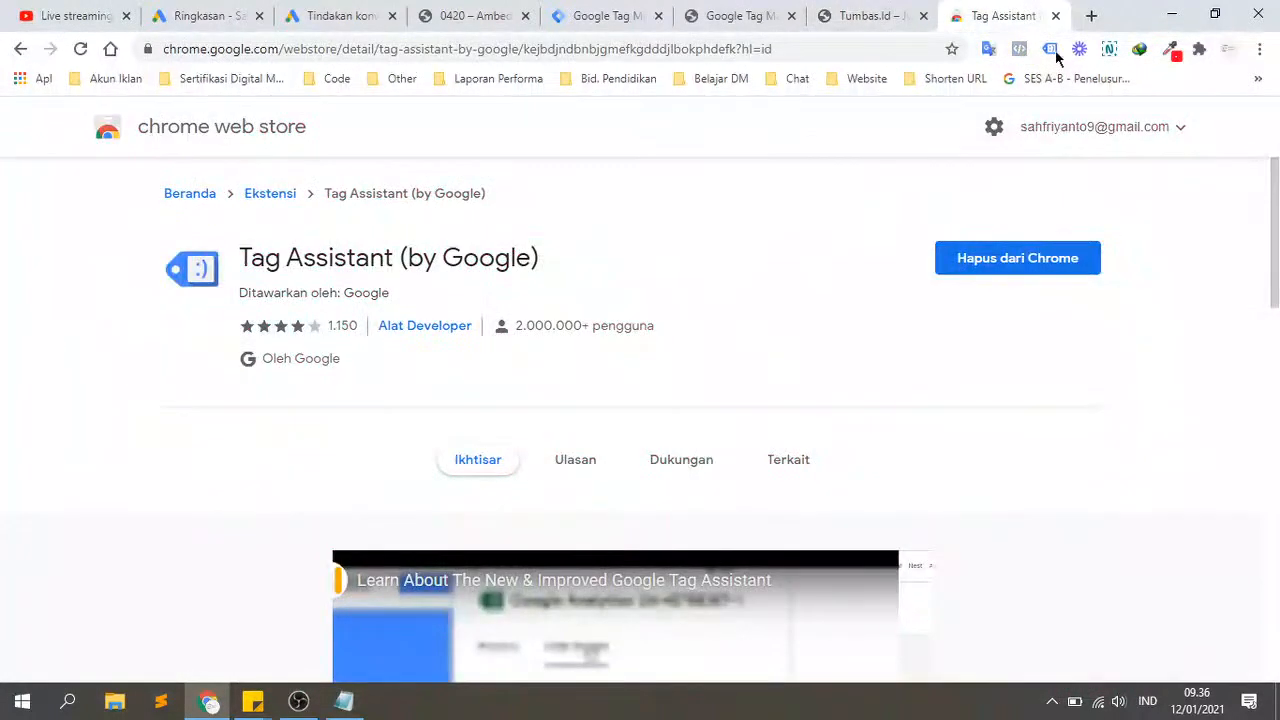
{"action": "left_click", "coordinate": [1058, 57]}
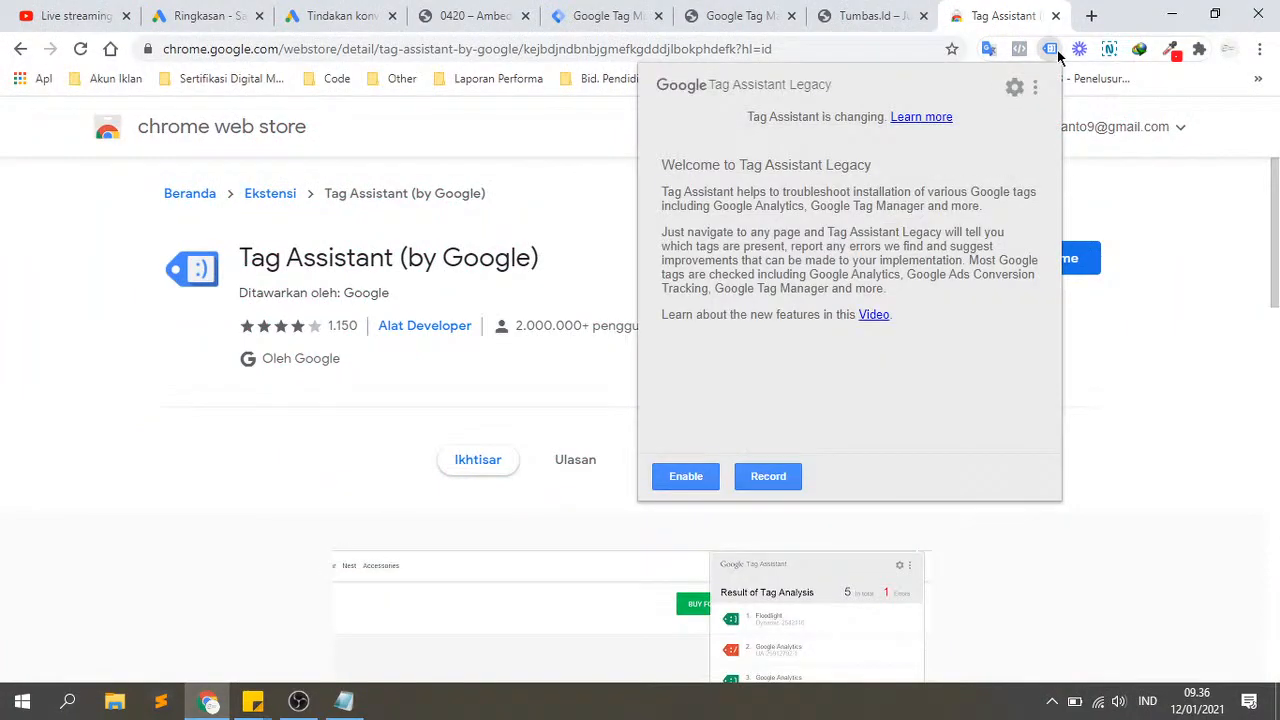
{"action": "left_click", "coordinate": [1050, 49]}
Step: Return to the Tumbas.Id site, close the Chrome Web Store tab and check the site's pixels with Facebook Pixel Helper
{"action": "left_click", "coordinate": [876, 16]}
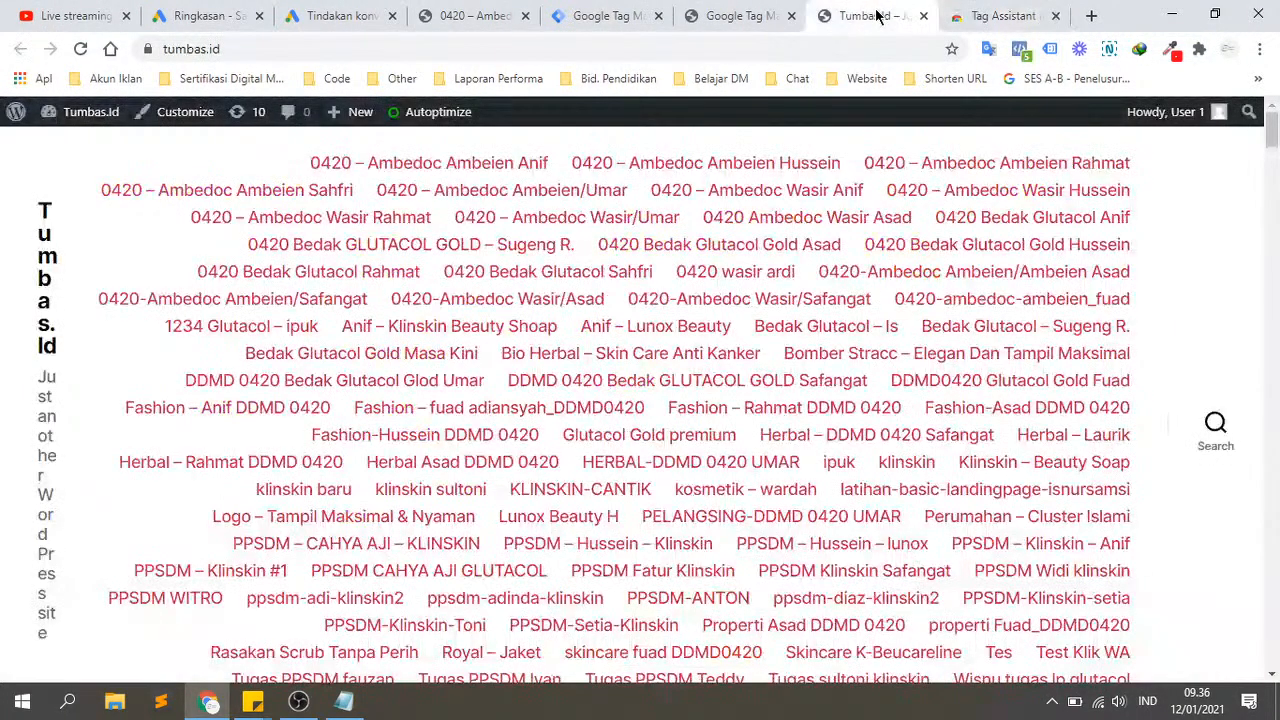
{"action": "scroll", "coordinate": [918, 328], "scroll_direction": "down", "scroll_amount": 10}
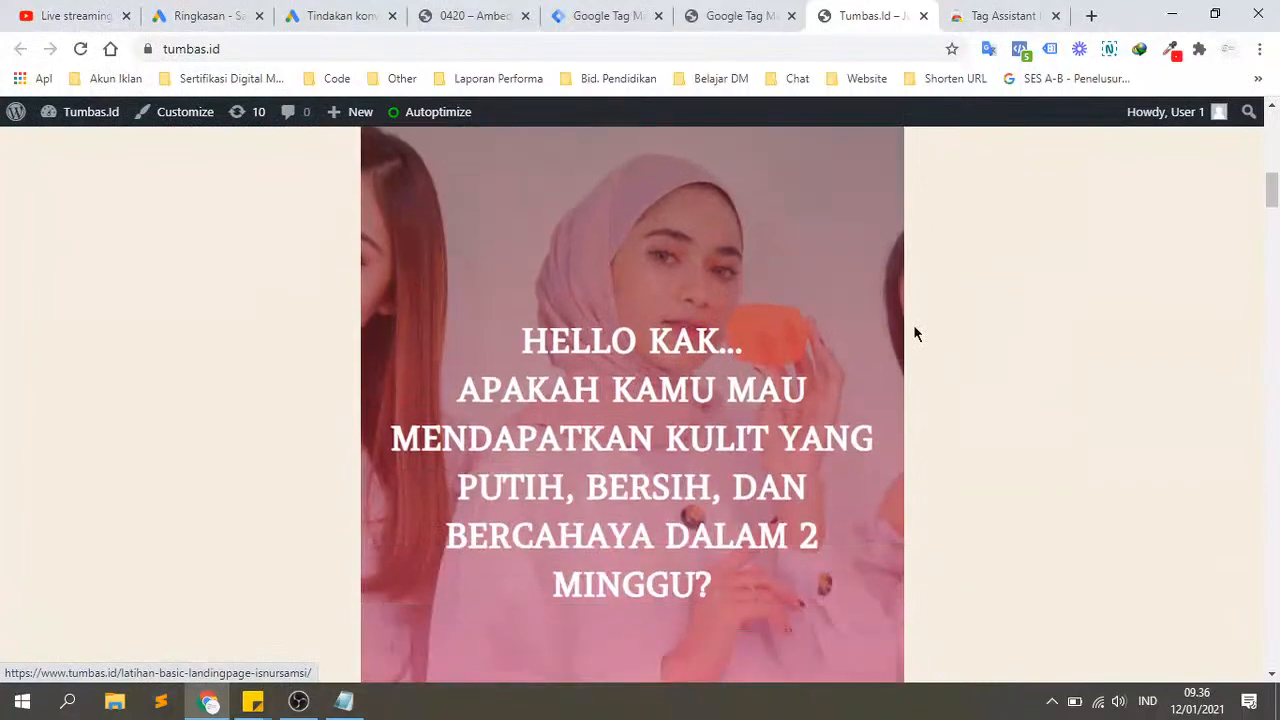
{"action": "scroll", "coordinate": [915, 331], "scroll_direction": "up", "scroll_amount": 10}
{"action": "scroll", "coordinate": [915, 331], "scroll_direction": "up", "scroll_amount": 1}
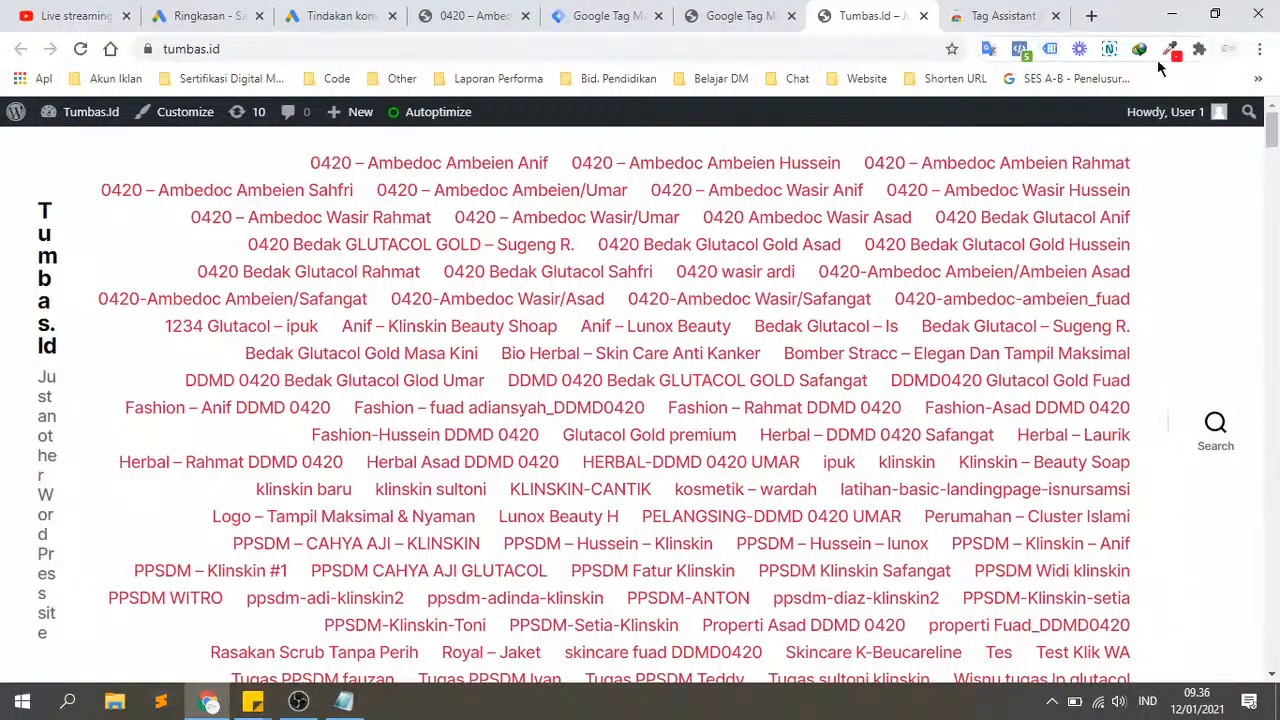
{"action": "left_click", "coordinate": [1200, 54]}
{"action": "left_click", "coordinate": [1201, 55]}
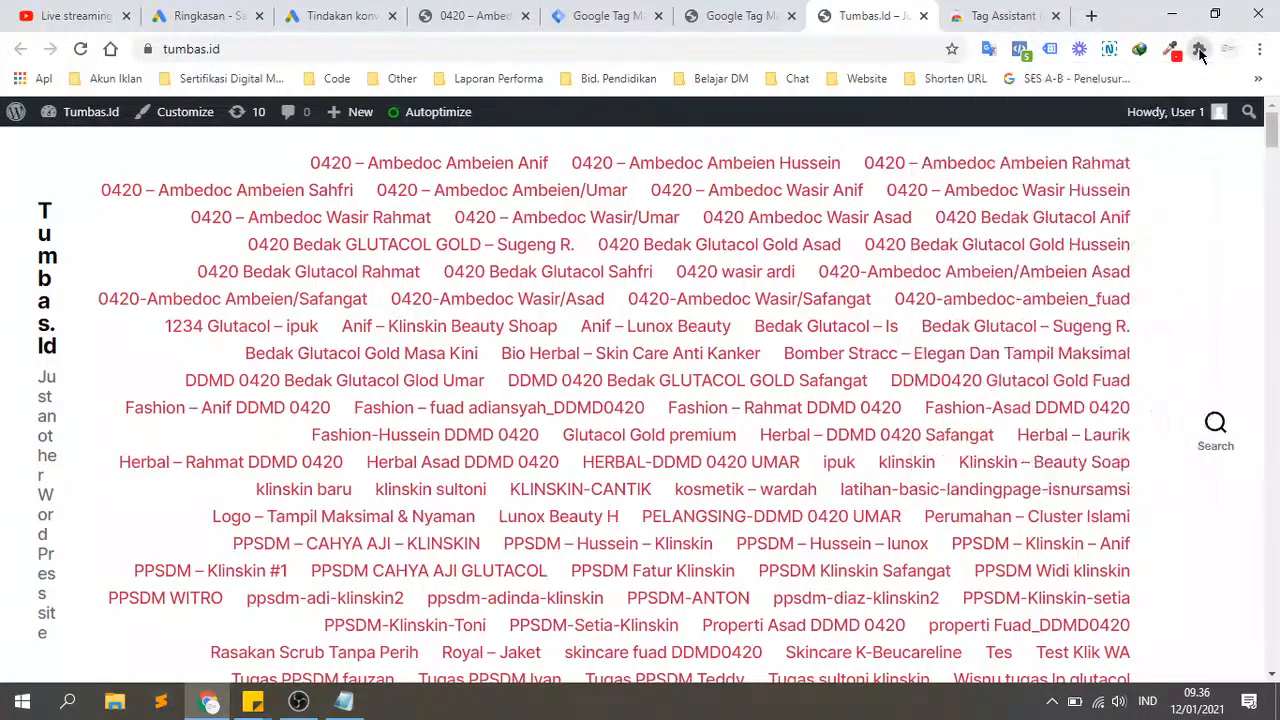
{"action": "left_click", "coordinate": [990, 16]}
{"action": "left_click", "coordinate": [1064, 17]}
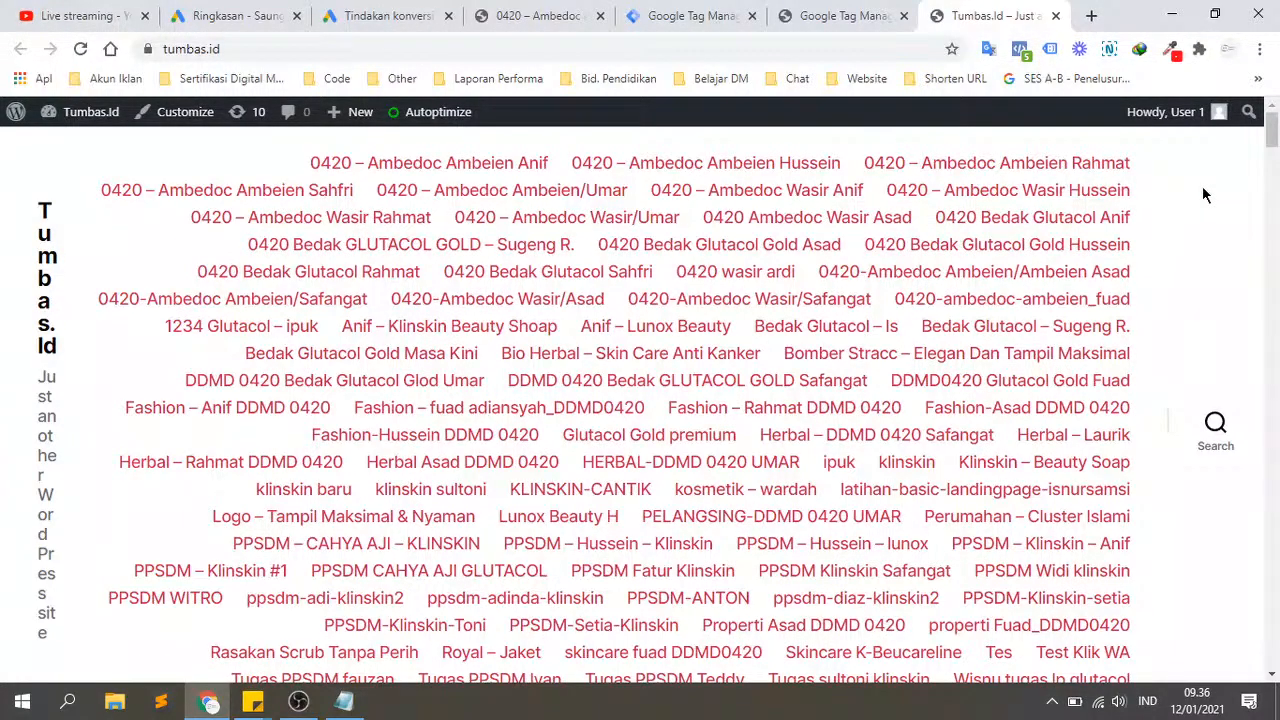
{"action": "left_click", "coordinate": [1019, 50]}
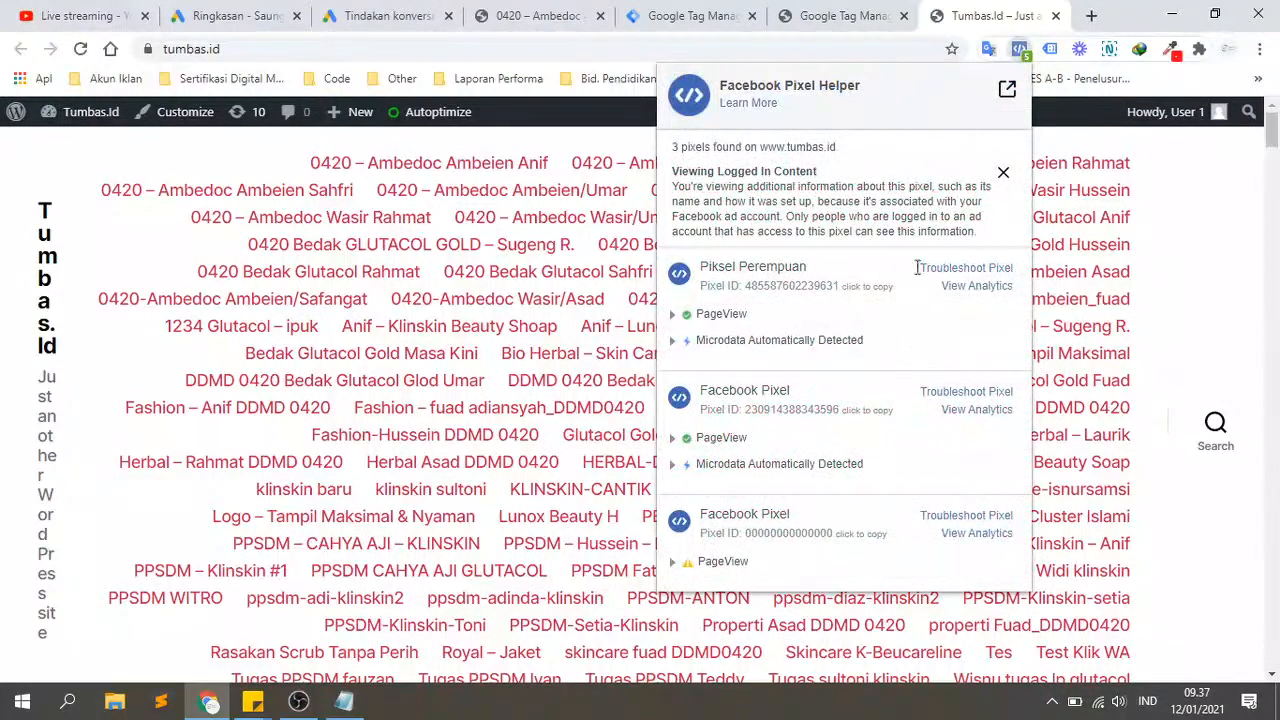
{"action": "left_click", "coordinate": [1185, 235]}
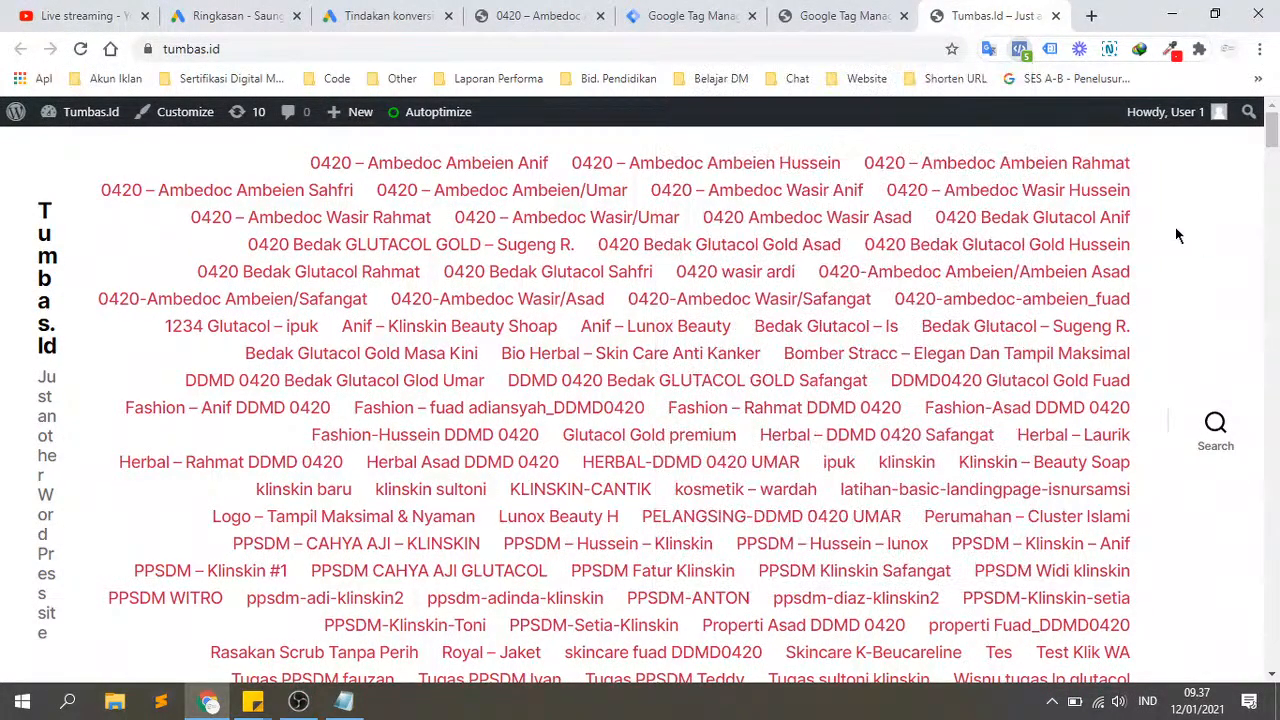
Step: Enable Tag Assistant Legacy for the Tumbas.Id tab and reload the site
{"action": "left_click", "coordinate": [1049, 55]}
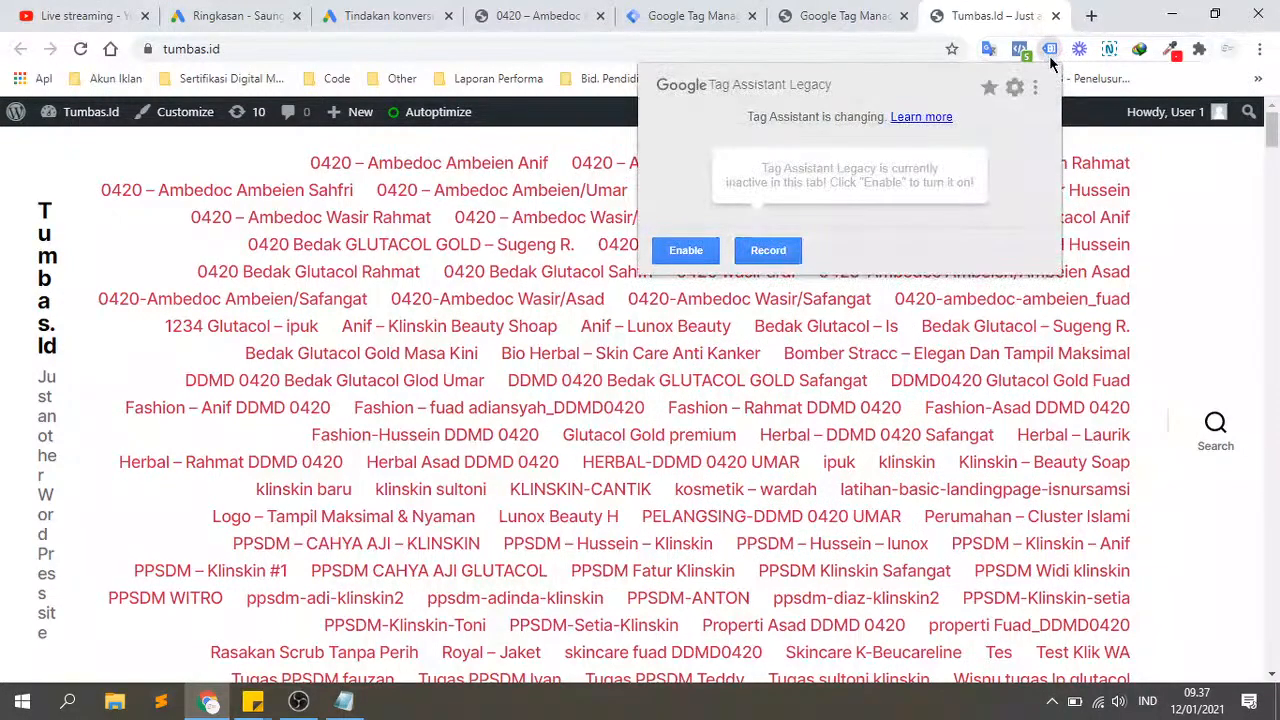
{"action": "left_click", "coordinate": [1048, 52]}
{"action": "left_click", "coordinate": [1048, 50]}
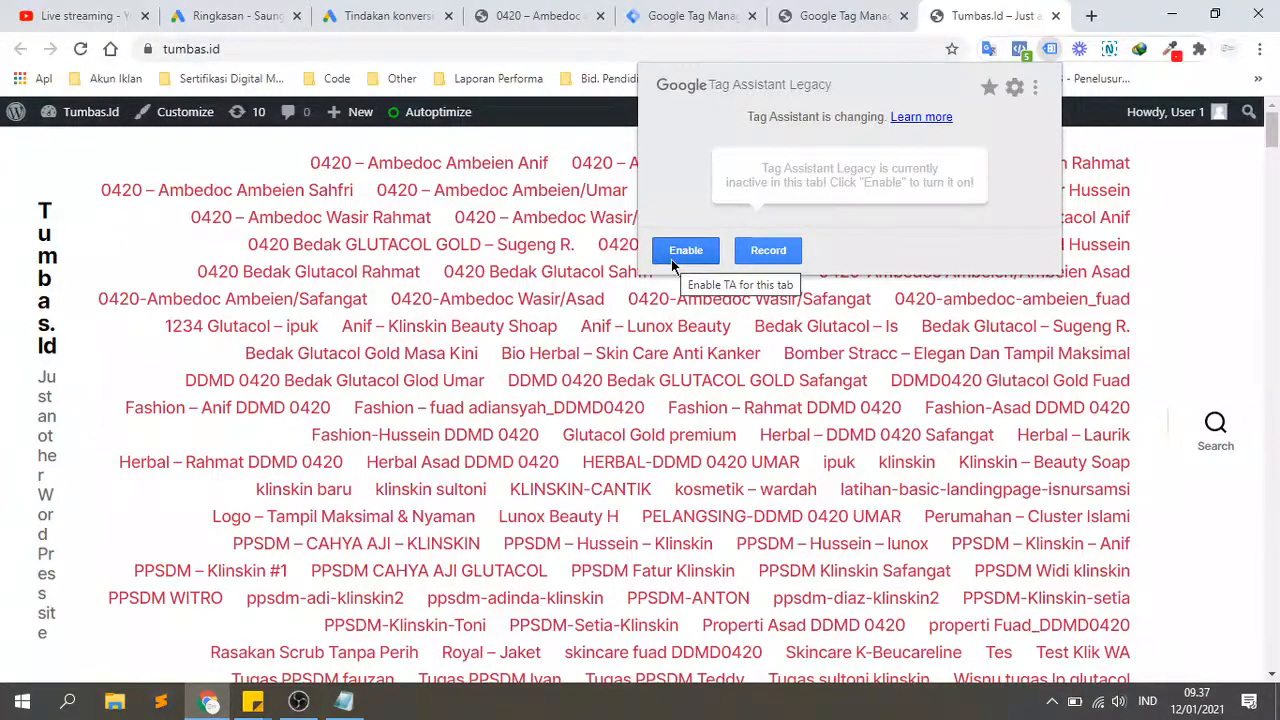
{"action": "left_click", "coordinate": [686, 257]}
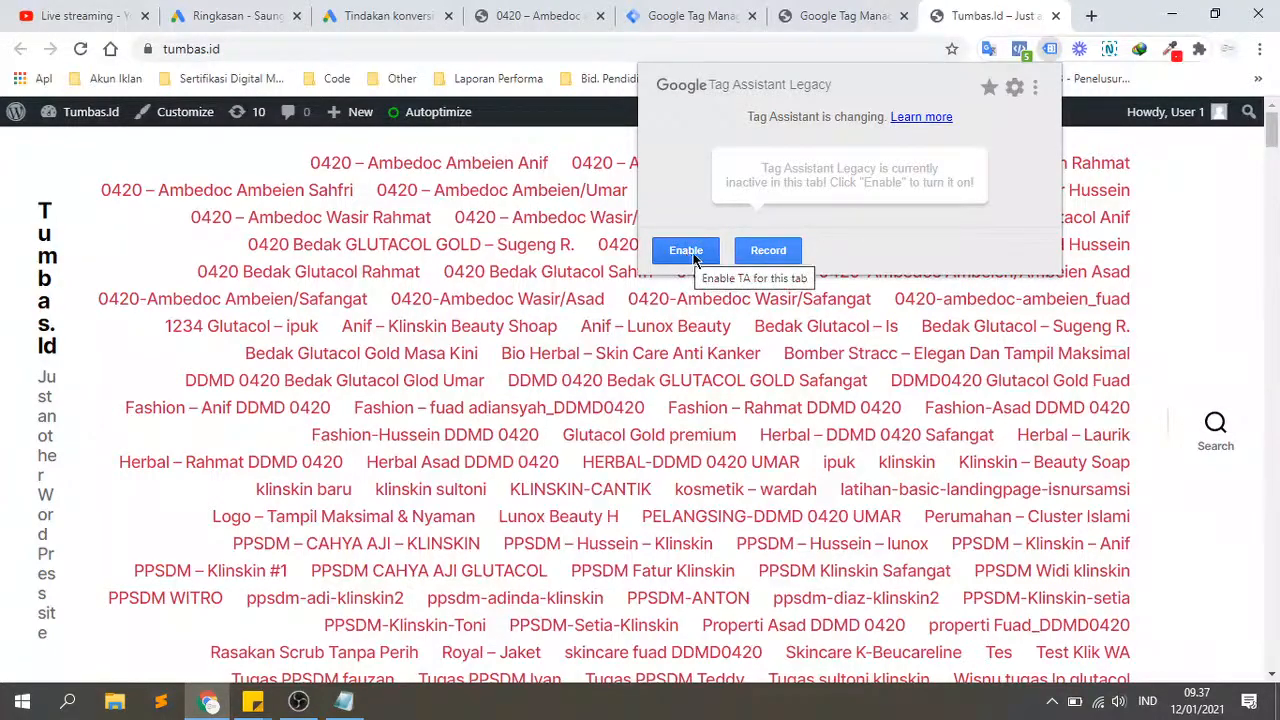
{"action": "left_click", "coordinate": [697, 257]}
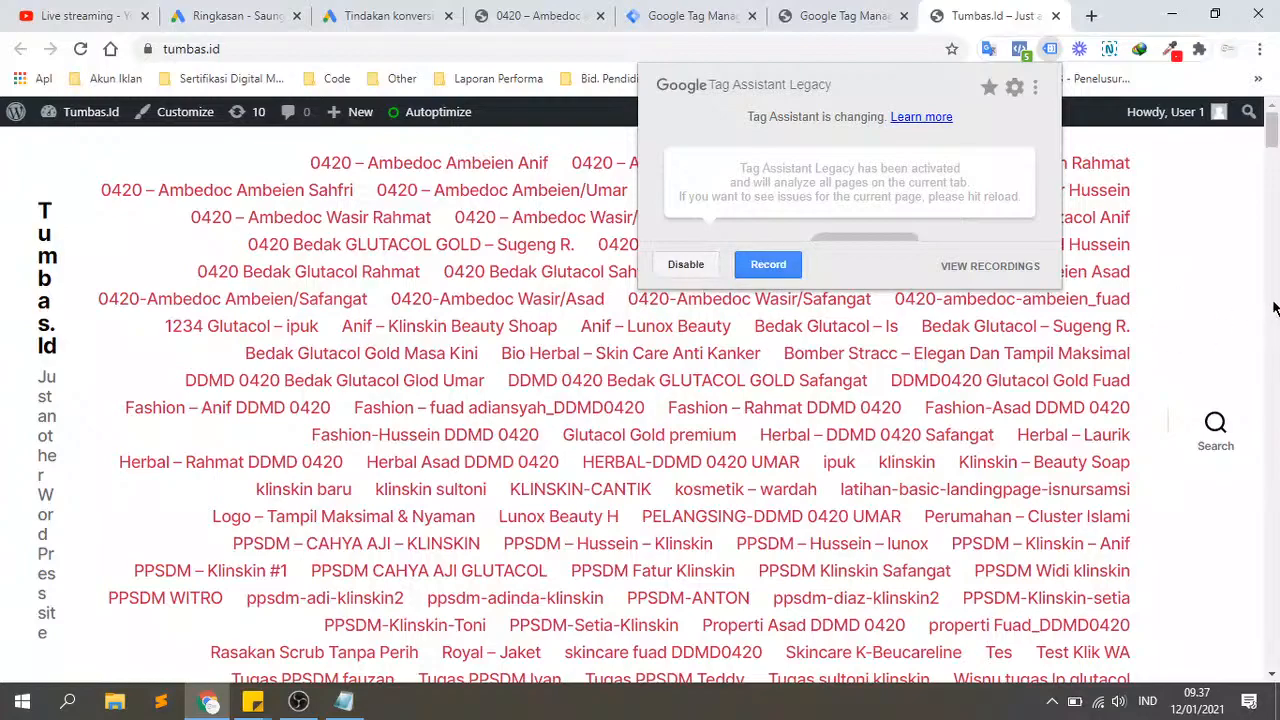
{"action": "left_click", "coordinate": [1242, 274]}
{"action": "left_click", "coordinate": [82, 49]}
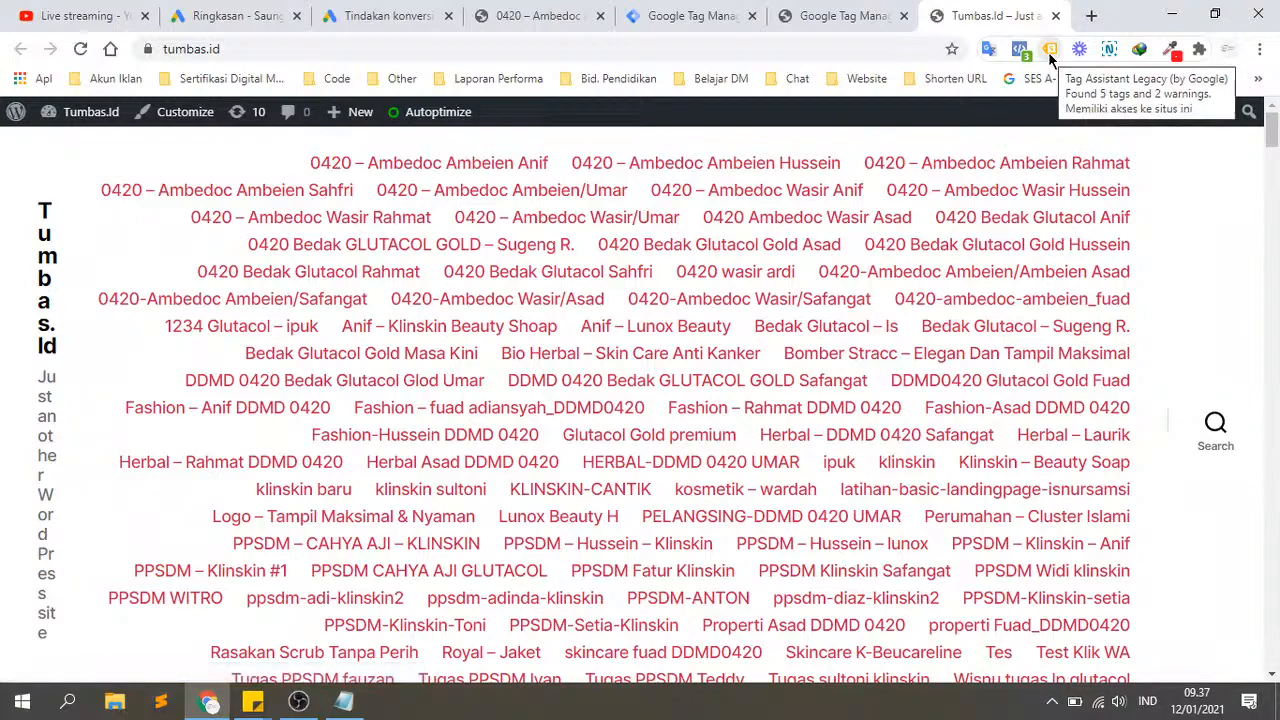
Step: Review the list of tags in Tag Assistant's analysis of the Tumbas.Id site for the connected container
{"action": "left_click", "coordinate": [1048, 51]}
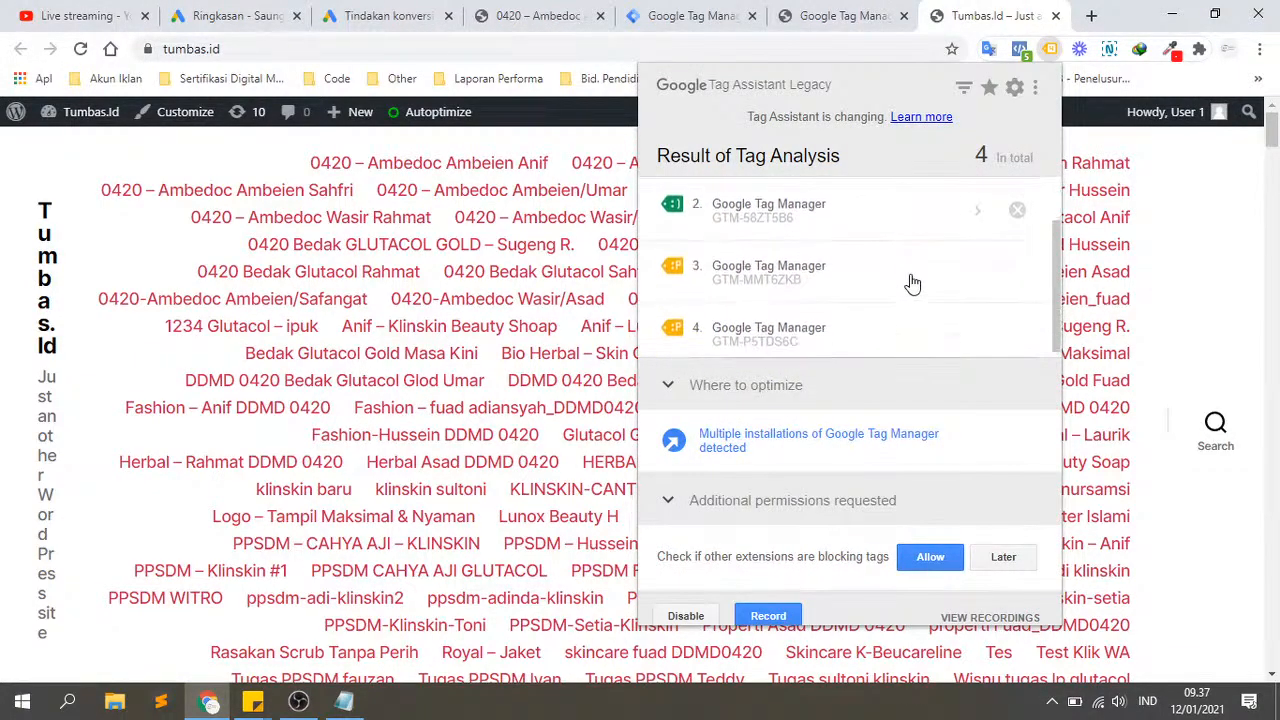
{"action": "scroll", "coordinate": [911, 285], "scroll_direction": "down", "scroll_amount": 1}
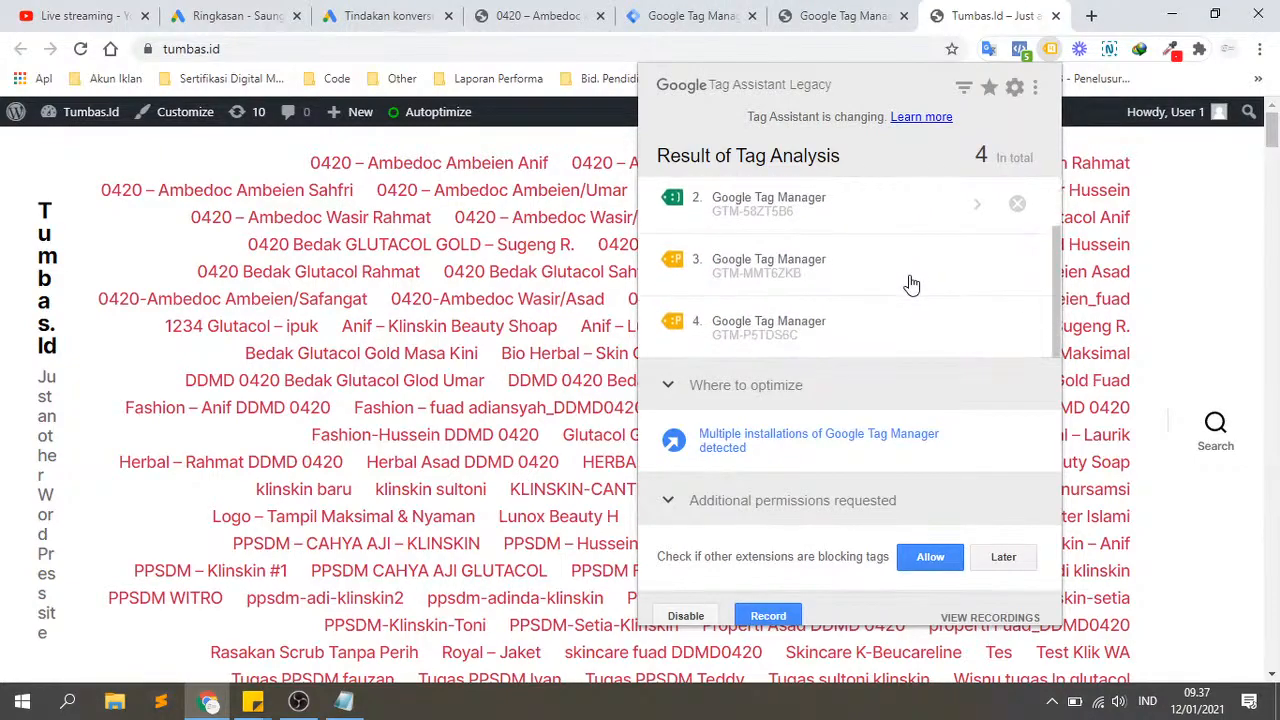
{"action": "scroll", "coordinate": [911, 285], "scroll_direction": "up", "scroll_amount": 1}
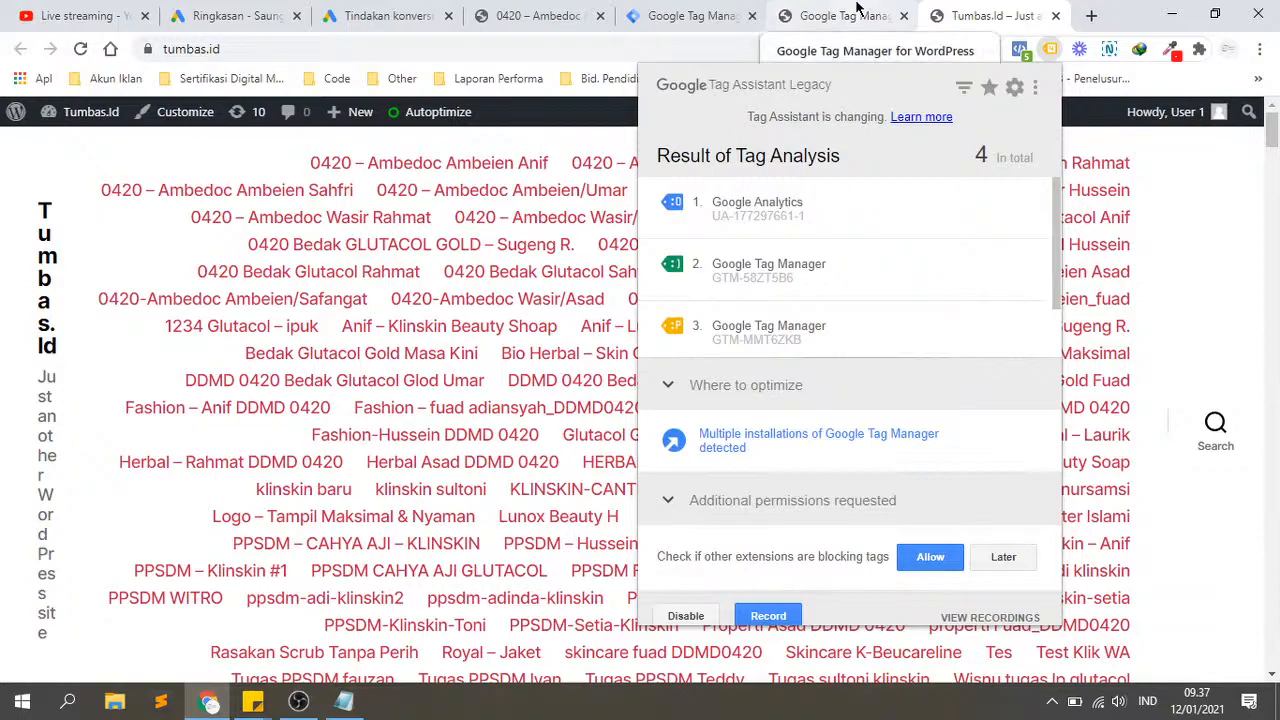
Step: Save the Tag Manager plugin's general settings again, reload the settings page and recheck Tag Assistant's analysis on the Tumbas.Id site
{"action": "left_click", "coordinate": [857, 14]}
{"action": "scroll", "coordinate": [640, 400], "scroll_direction": "down", "scroll_amount": 3}
{"action": "left_click", "coordinate": [201, 452]}
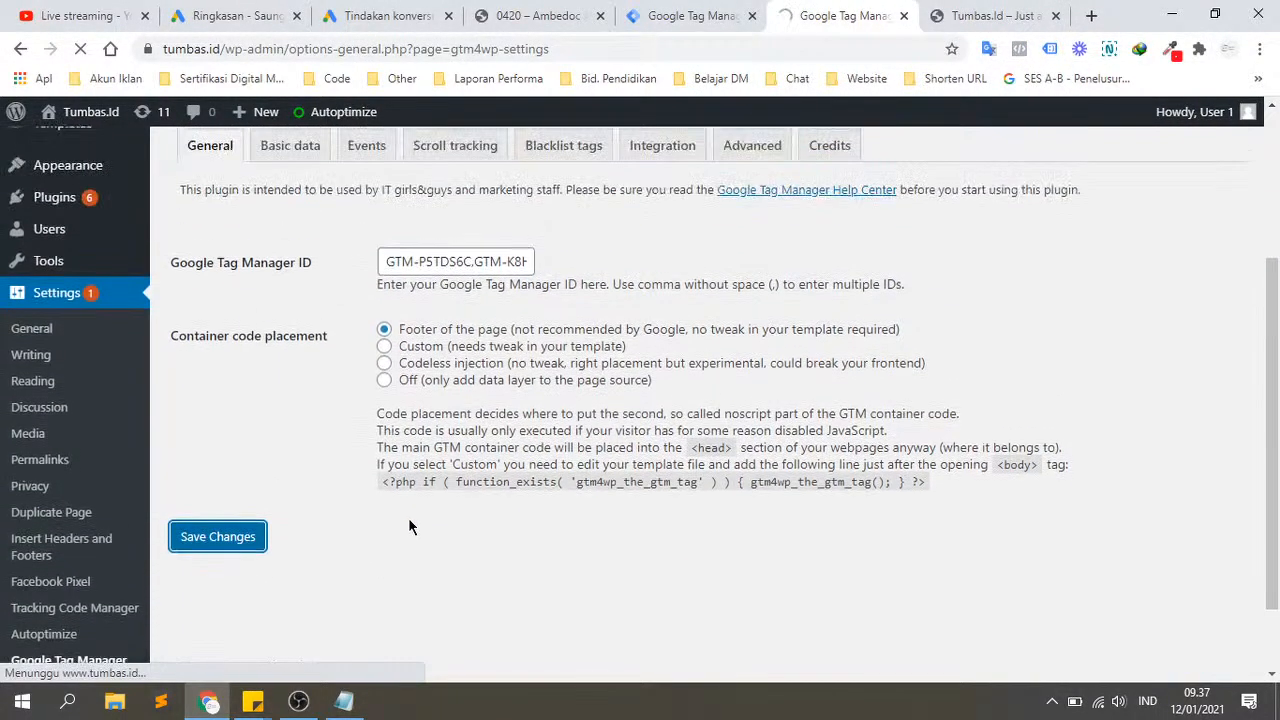
{"action": "left_click", "coordinate": [497, 504]}
{"action": "key", "text": "End"}
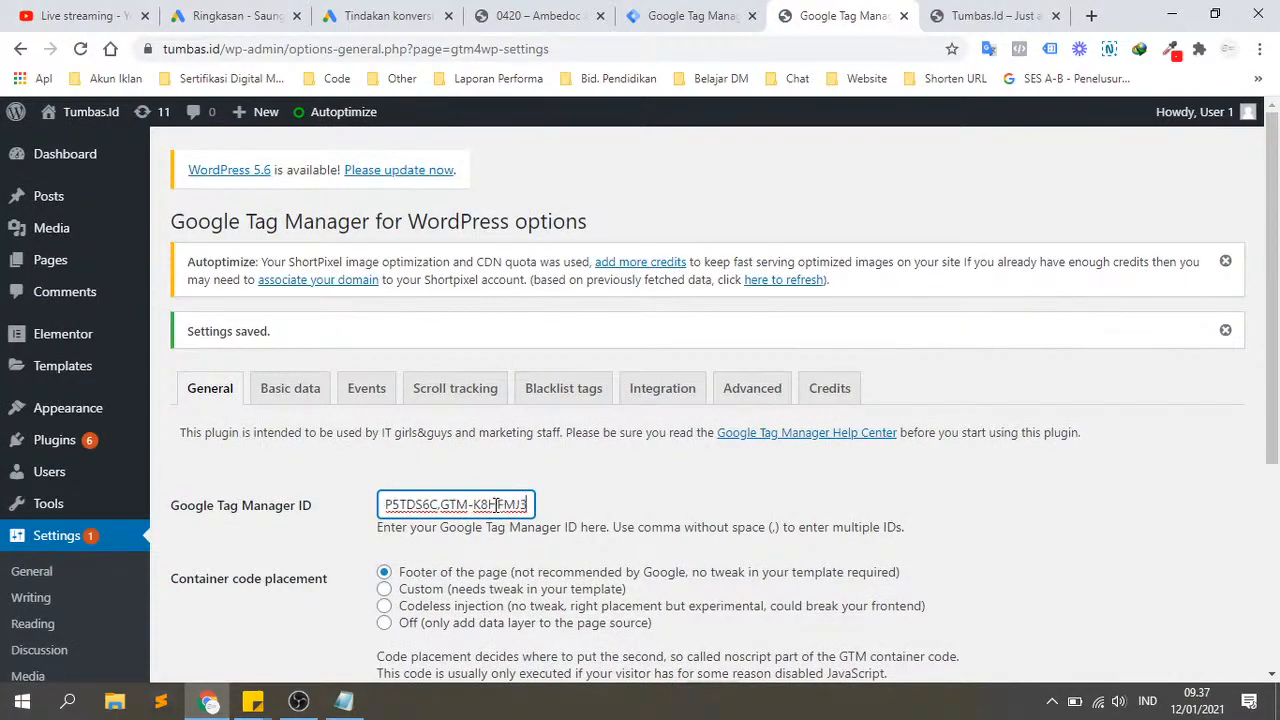
{"action": "left_click", "coordinate": [90, 50]}
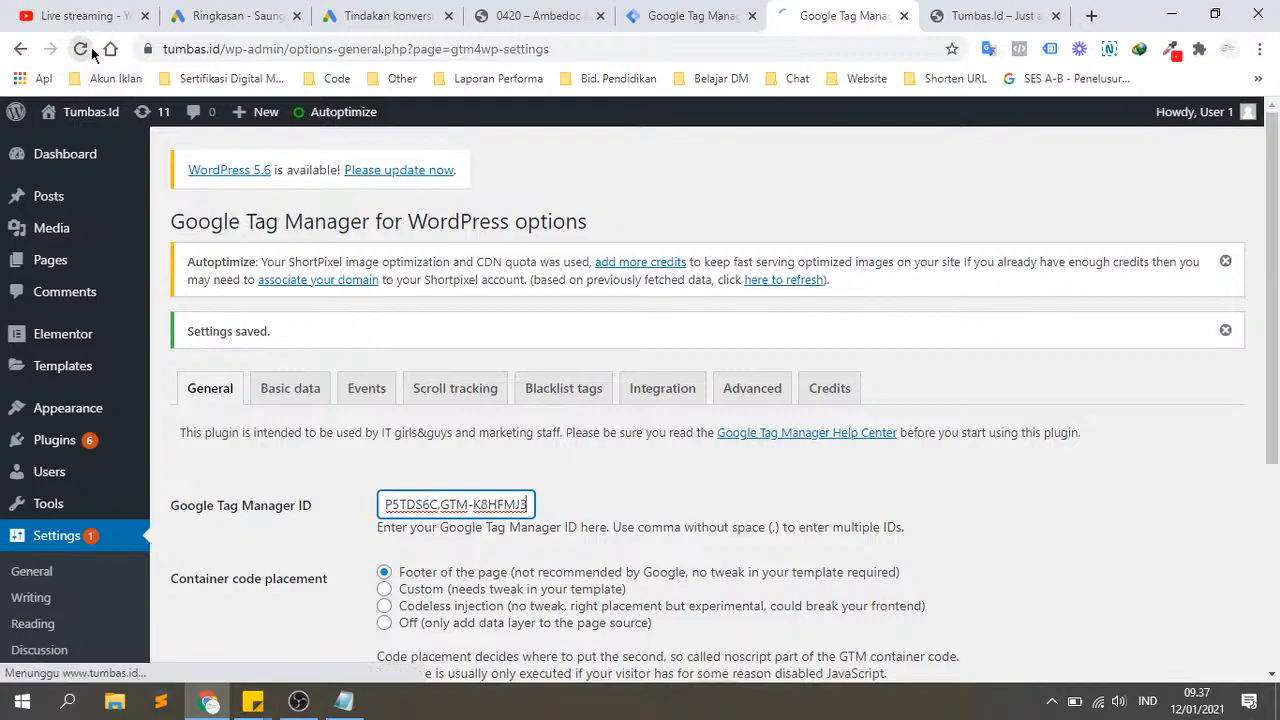
{"action": "left_click", "coordinate": [1000, 16]}
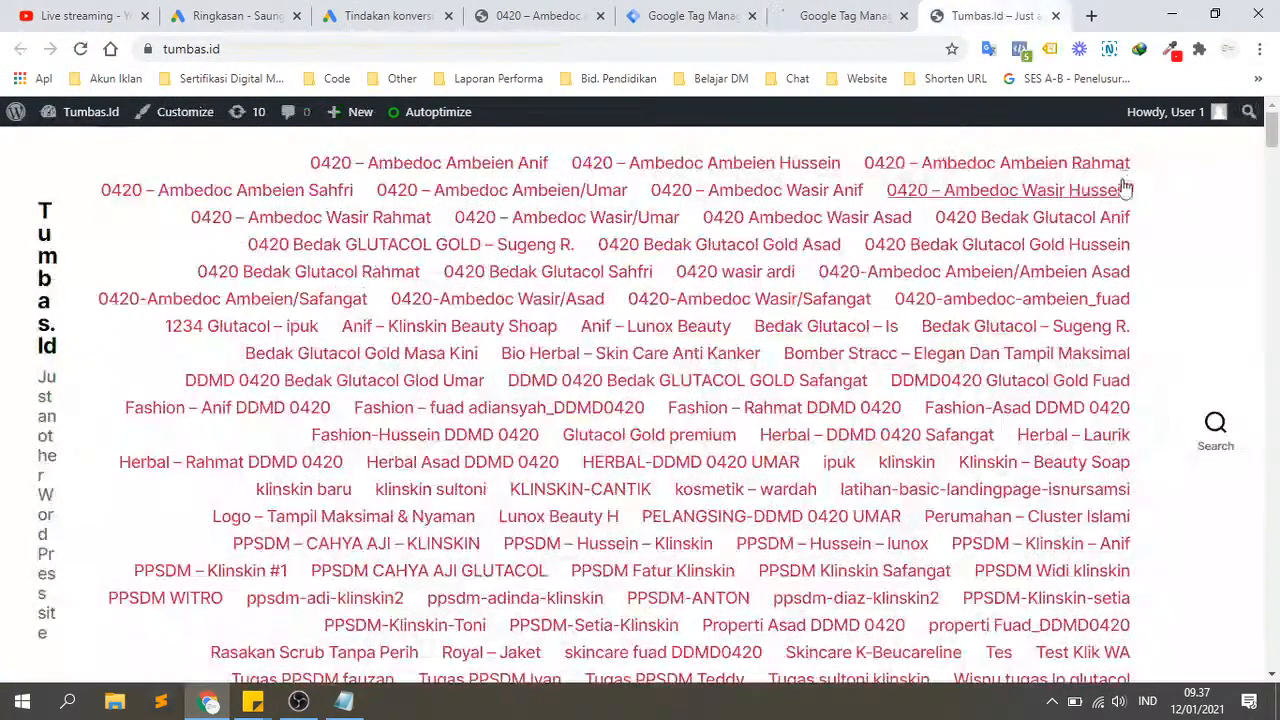
{"action": "left_click", "coordinate": [1050, 55]}
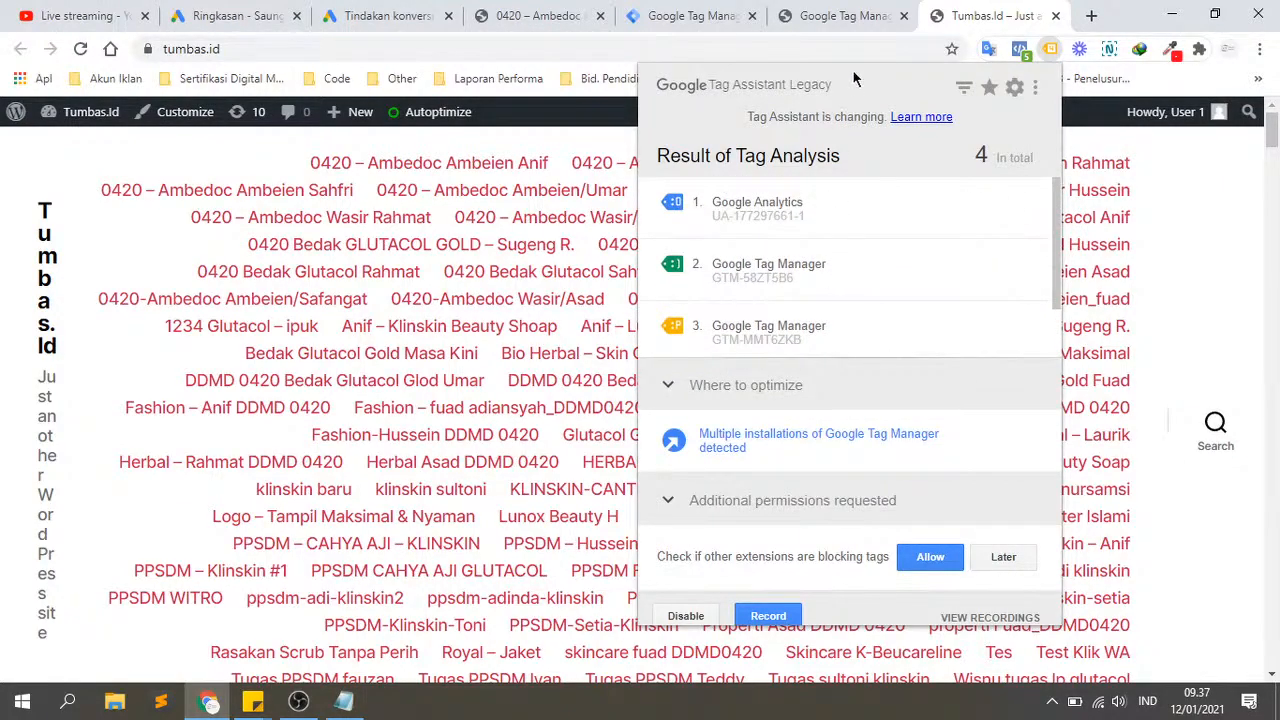
Step: Examine the saved Google Tag Manager IDs to the end of the list and look over the plugin's general settings
{"action": "left_click", "coordinate": [856, 8]}
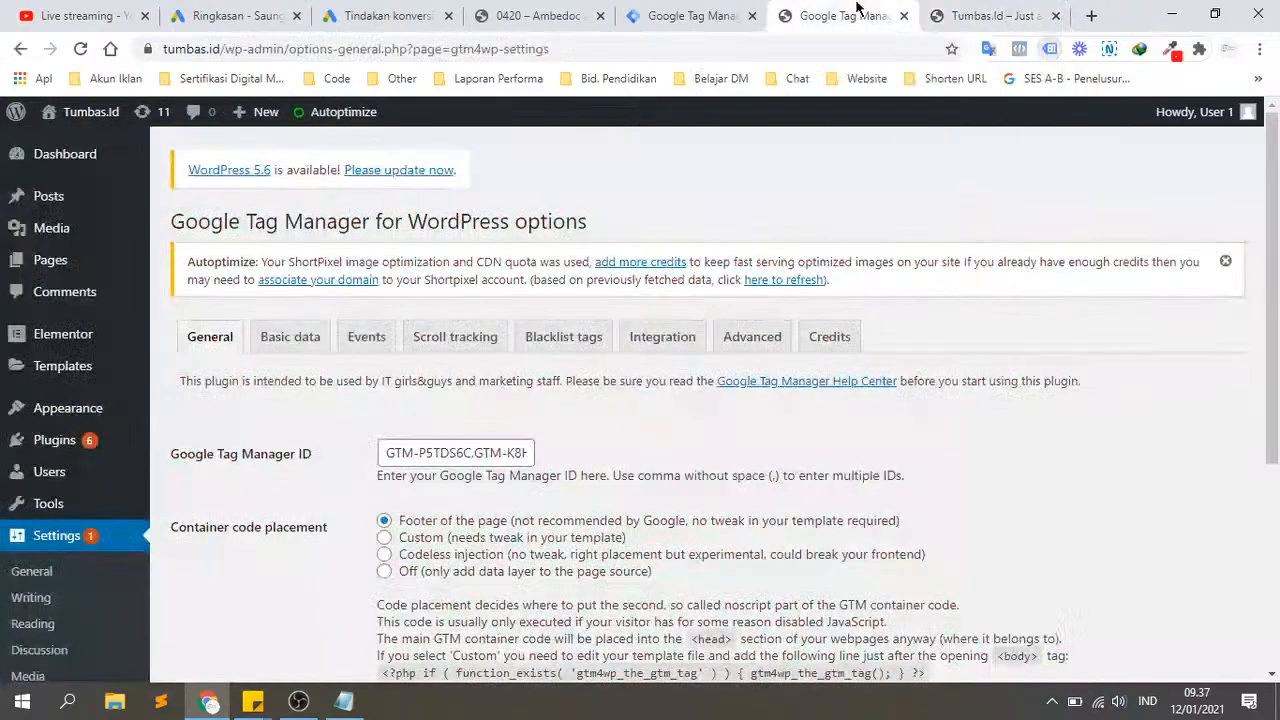
{"action": "left_click", "coordinate": [482, 452]}
{"action": "key", "text": "Right"}
{"action": "key", "text": "Right"}
{"action": "key", "text": "Right"}
{"action": "key", "text": "Right"}
{"action": "key", "text": "Right"}
{"action": "key", "text": "Right"}
{"action": "key", "text": "Right"}
{"action": "key", "text": "Right"}
{"action": "key", "text": "Right"}
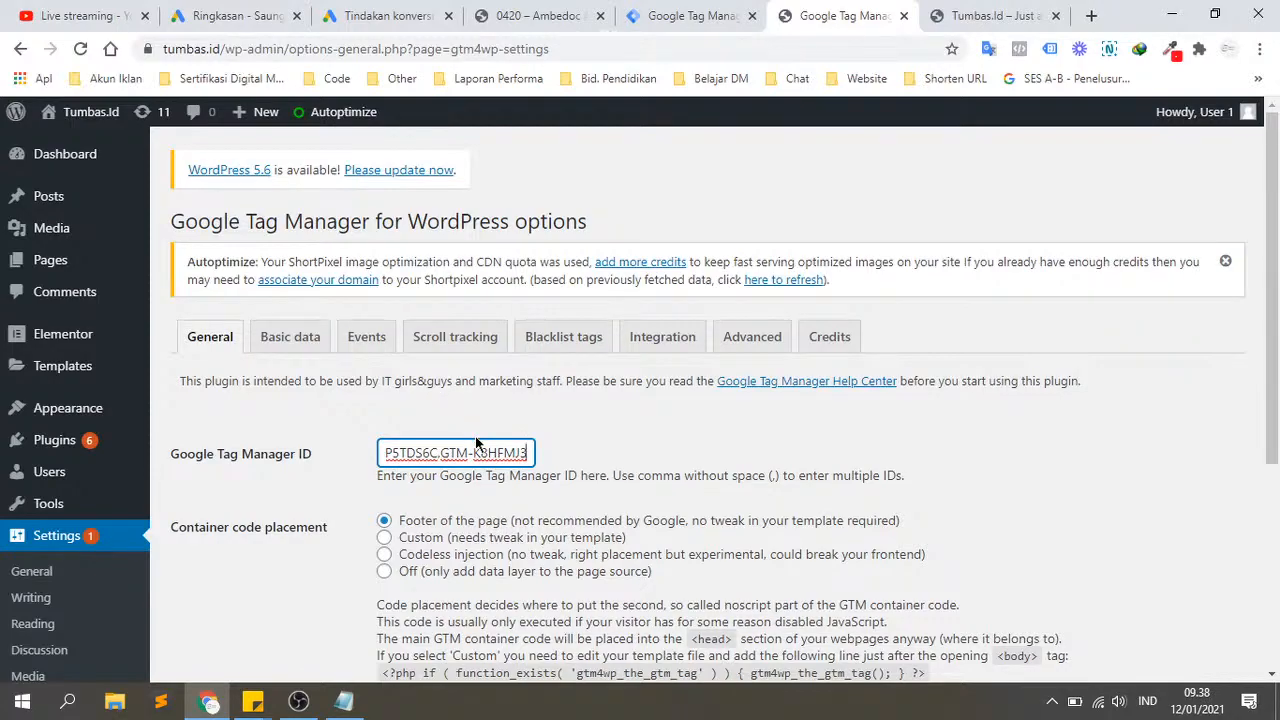
{"action": "scroll", "coordinate": [437, 476], "scroll_direction": "down", "scroll_amount": 2}
{"action": "scroll", "coordinate": [420, 400], "scroll_direction": "up", "scroll_amount": 2}
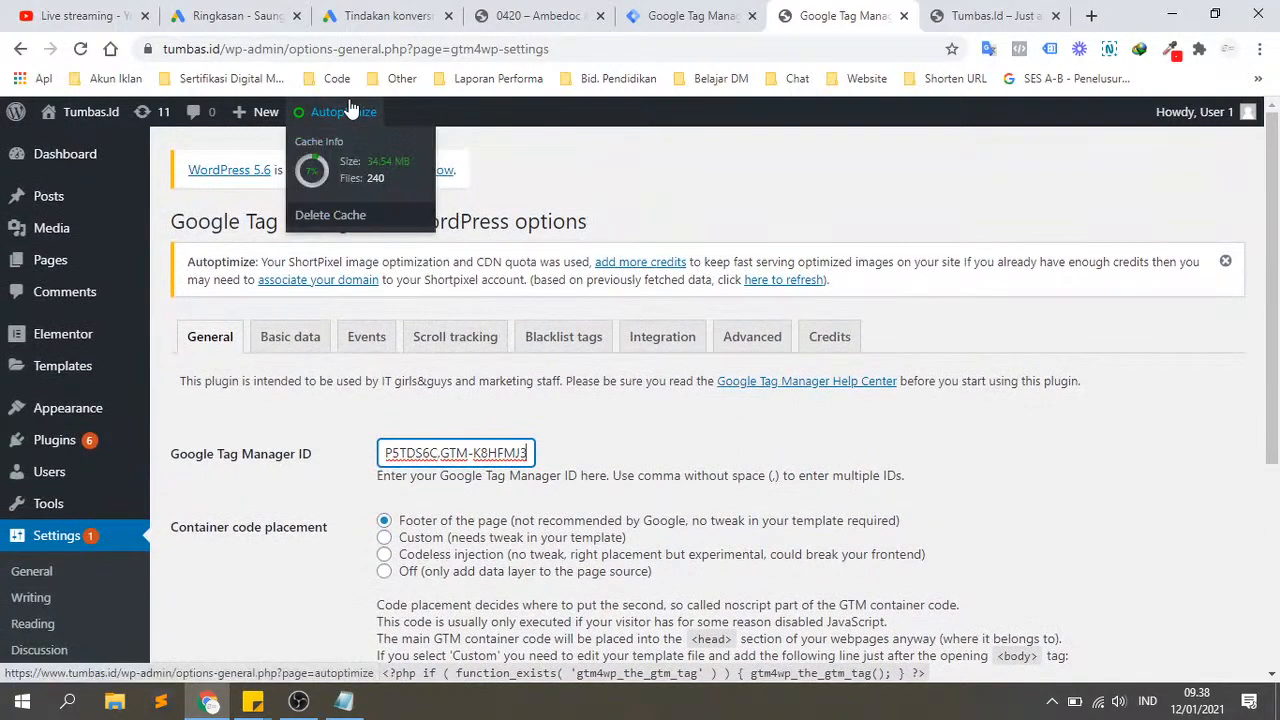
Step: Delete the site's Autoptimize cache from the WordPress dashboard and open the plugins list
{"action": "left_click", "coordinate": [347, 111]}
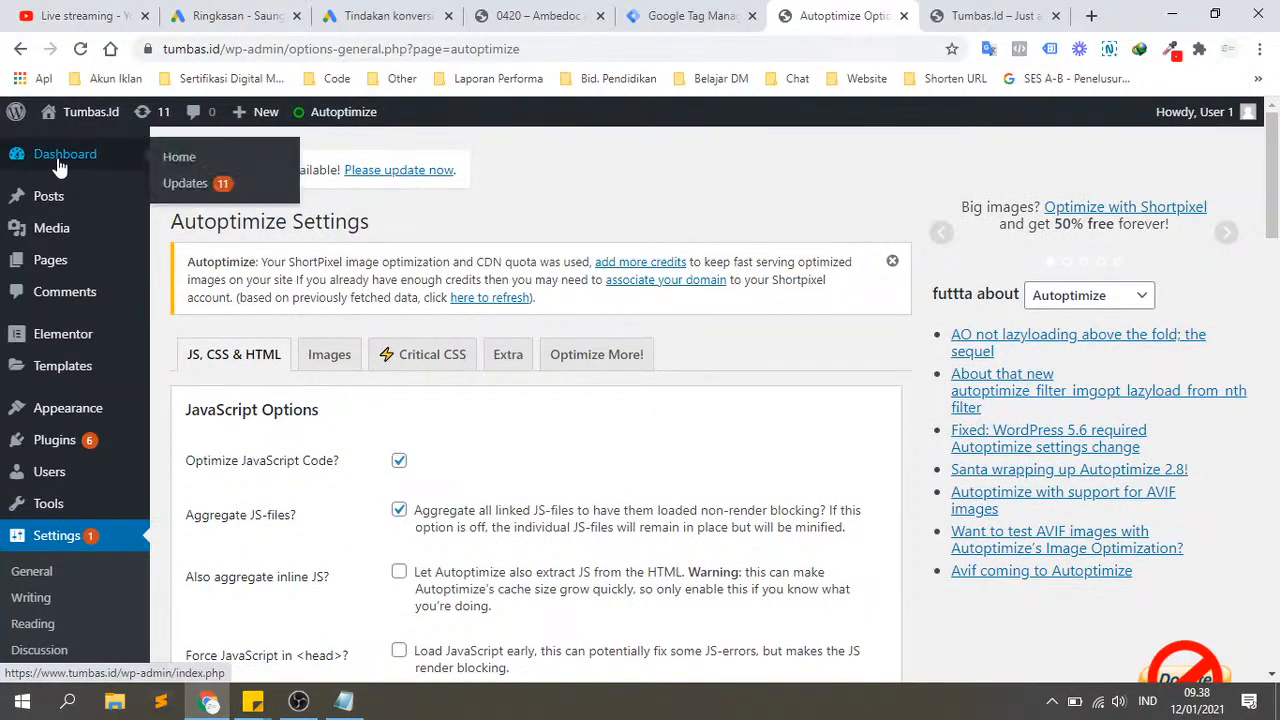
{"action": "mouse_move", "coordinate": [338, 119]}
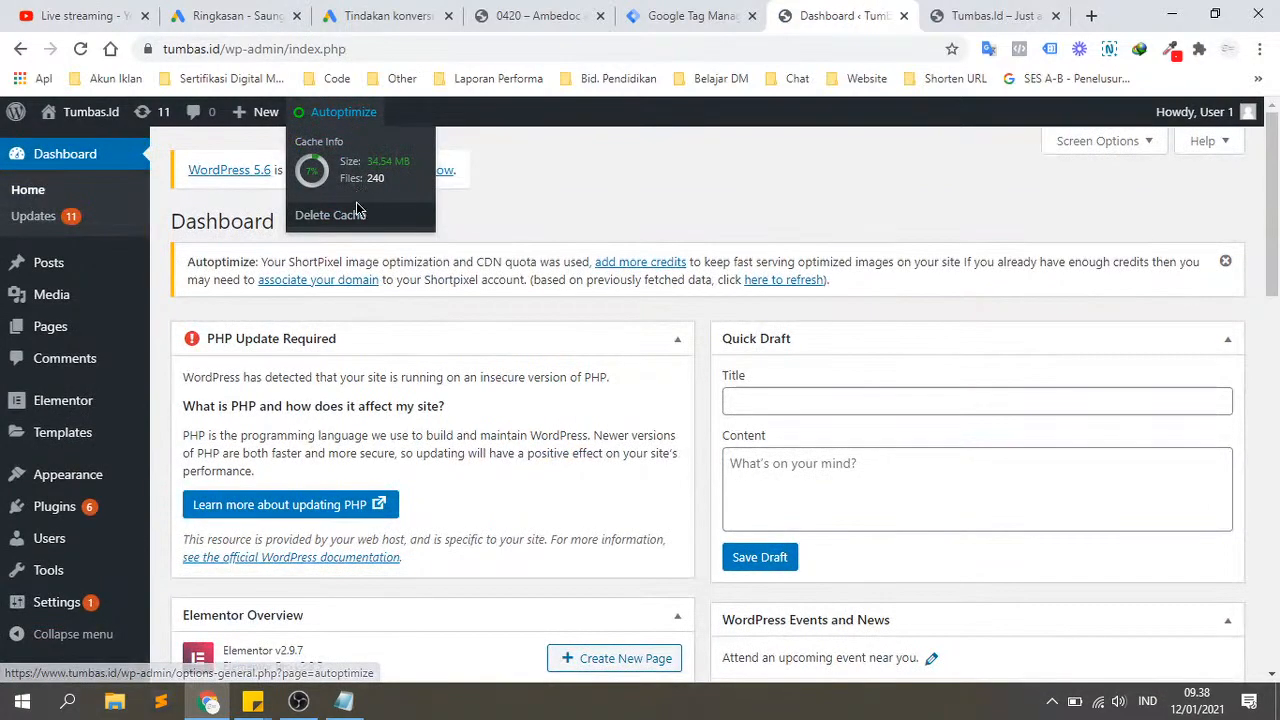
{"action": "left_click", "coordinate": [350, 208]}
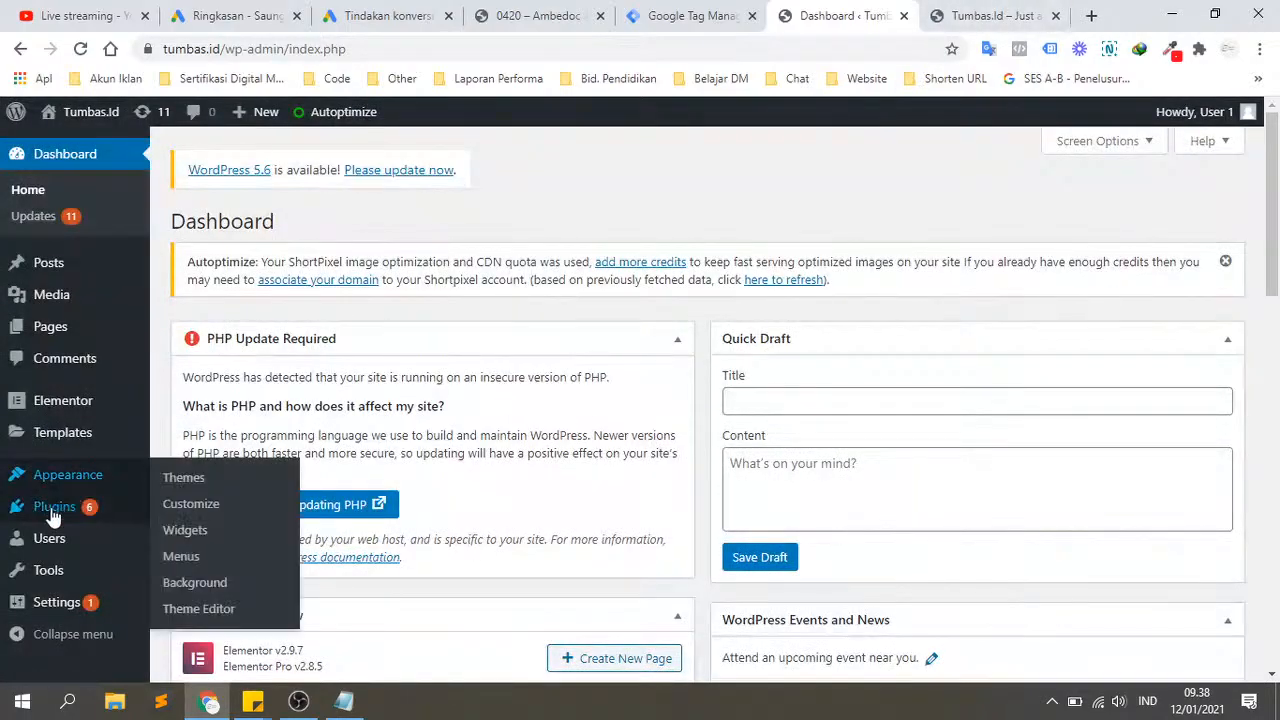
{"action": "left_click", "coordinate": [52, 510]}
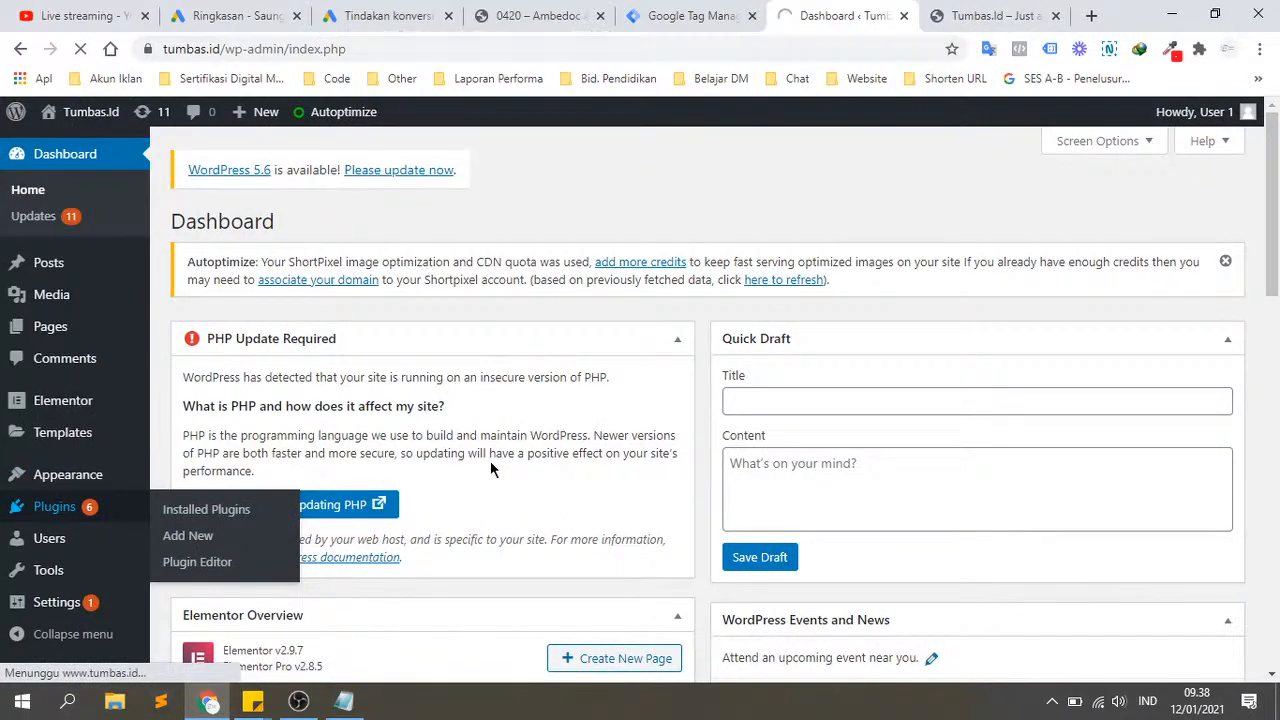
Step: Reload the Tumbas.Id site and look for the new Tag Manager container in Tag Assistant's analysis
{"action": "left_click", "coordinate": [985, 15]}
{"action": "left_click", "coordinate": [81, 50]}
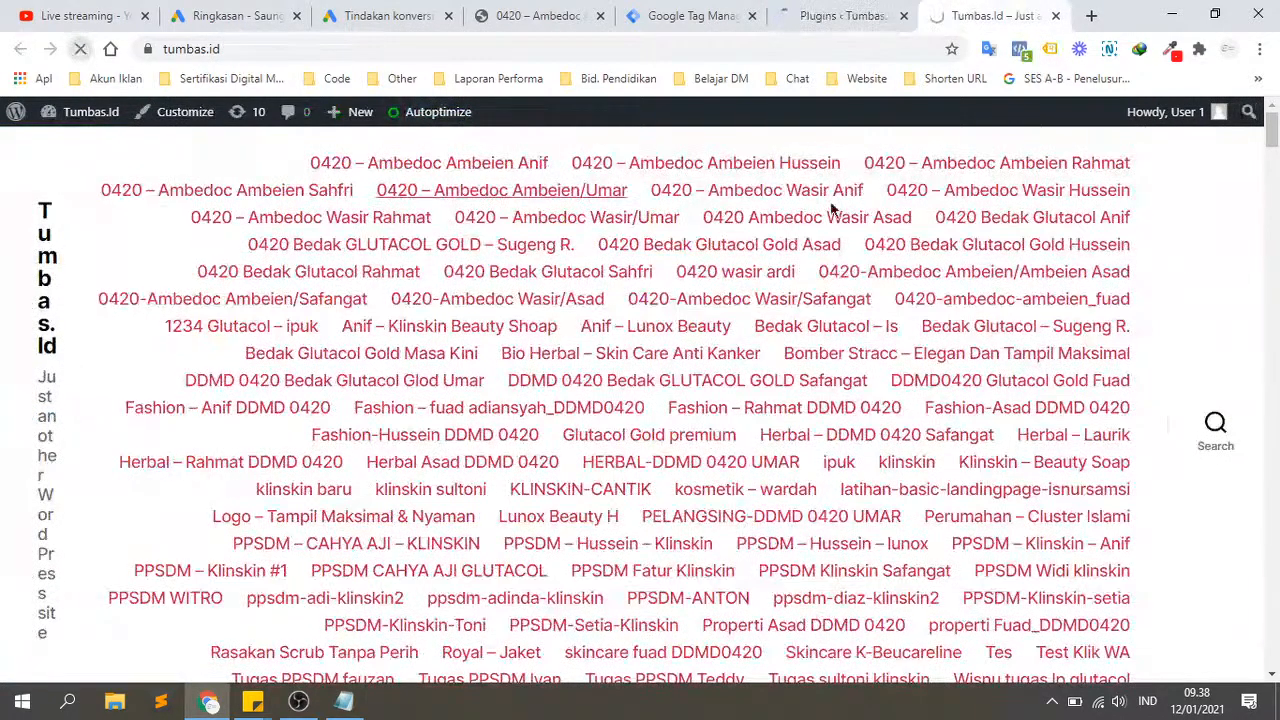
{"action": "left_click", "coordinate": [1051, 54]}
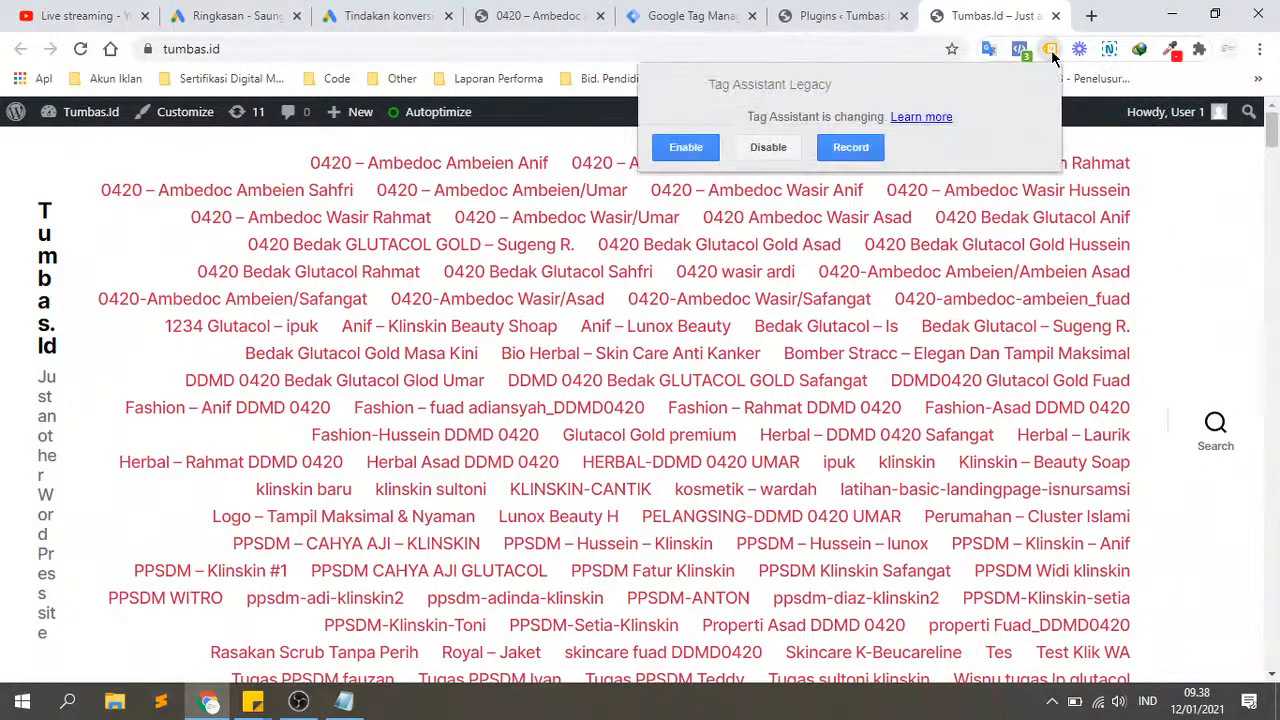
{"action": "scroll", "coordinate": [869, 299], "scroll_direction": "down", "scroll_amount": 1}
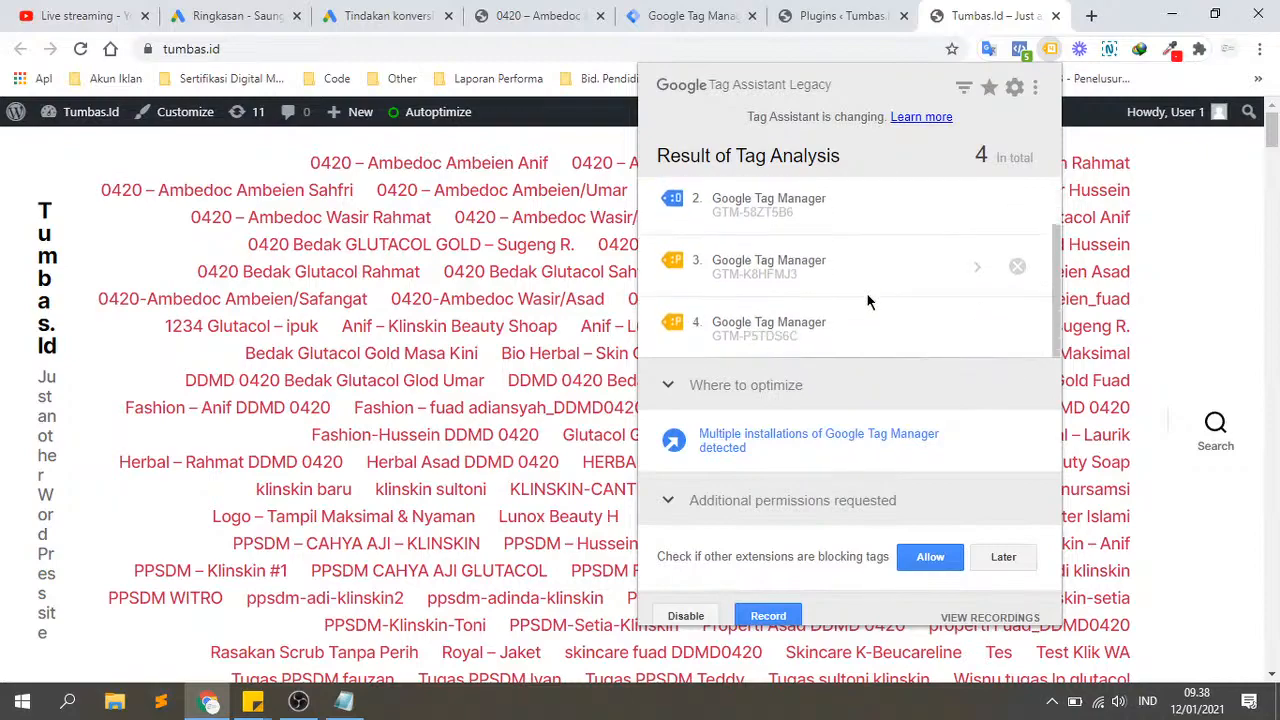
{"action": "scroll", "coordinate": [866, 292], "scroll_direction": "up", "scroll_amount": 1}
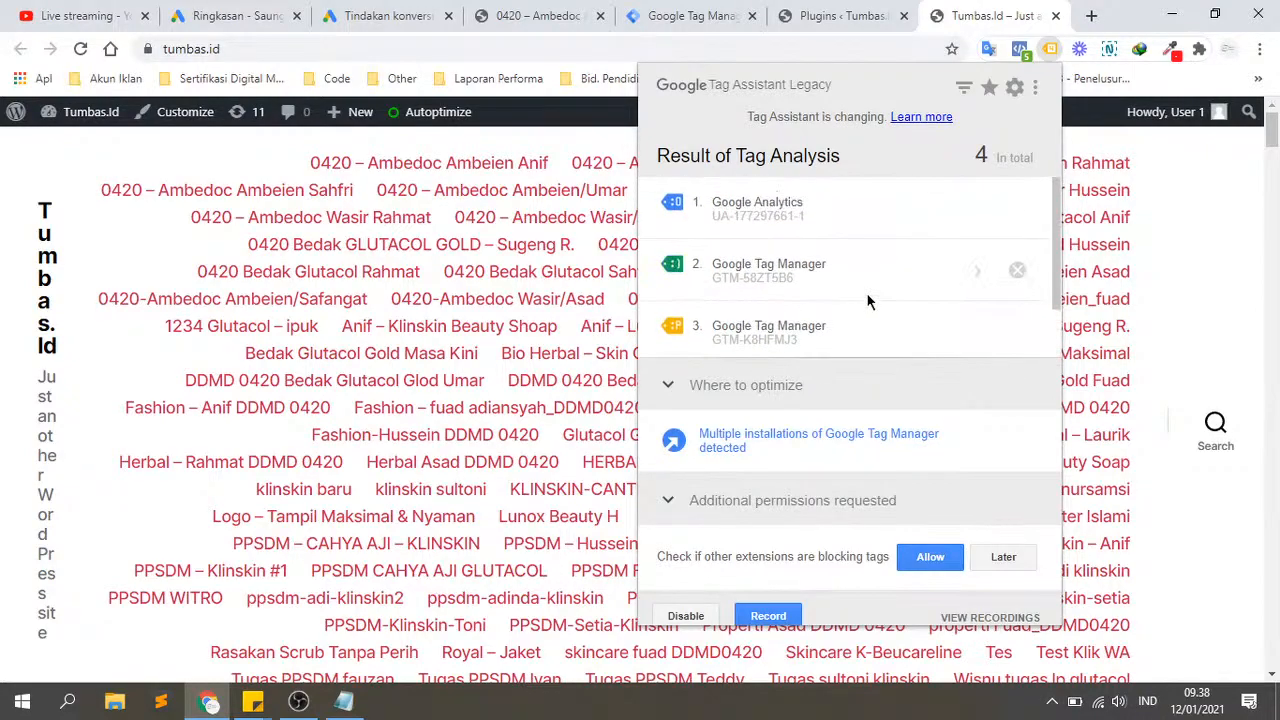
{"action": "scroll", "coordinate": [866, 292], "scroll_direction": "down", "scroll_amount": 1}
{"action": "scroll", "coordinate": [866, 292], "scroll_direction": "up", "scroll_amount": 1}
{"action": "scroll", "coordinate": [894, 293], "scroll_direction": "down", "scroll_amount": 1}
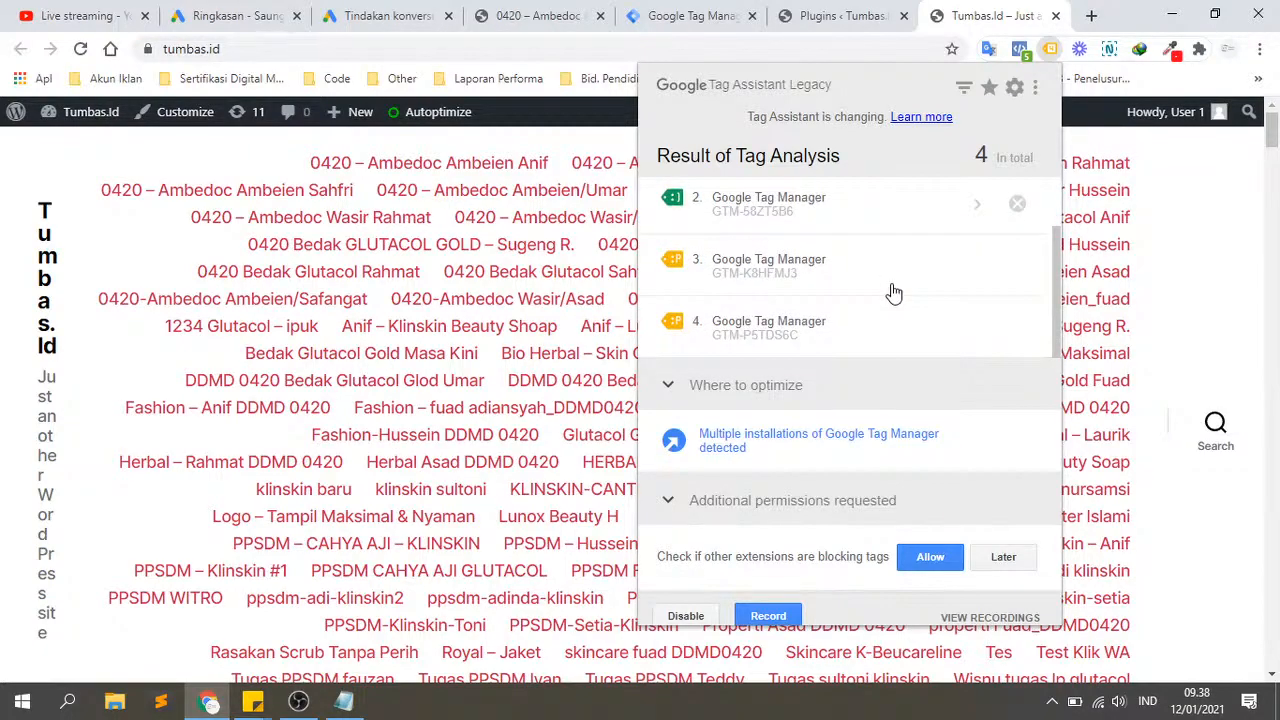
{"action": "left_click", "coordinate": [748, 293]}
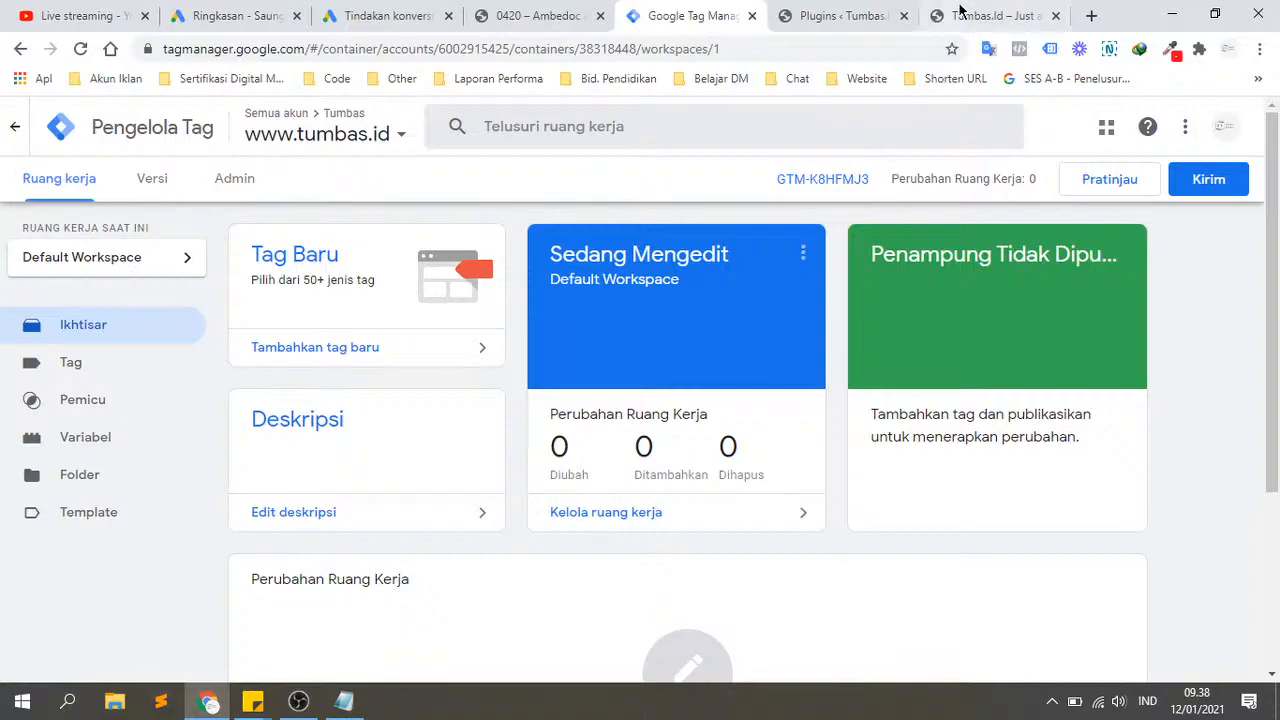
{"action": "left_click", "coordinate": [965, 16]}
{"action": "left_click", "coordinate": [1056, 50]}
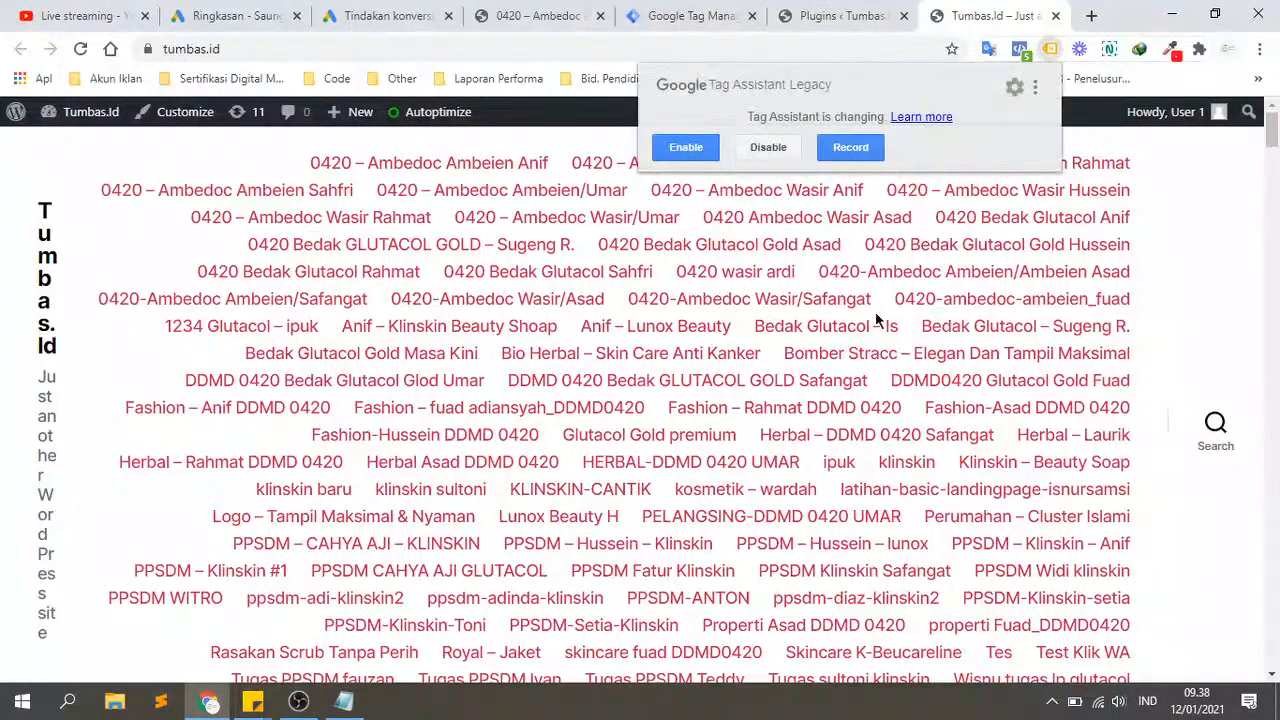
{"action": "scroll", "coordinate": [760, 290], "scroll_direction": "down", "scroll_amount": 1}
{"action": "scroll", "coordinate": [770, 343], "scroll_direction": "up", "scroll_amount": 1}
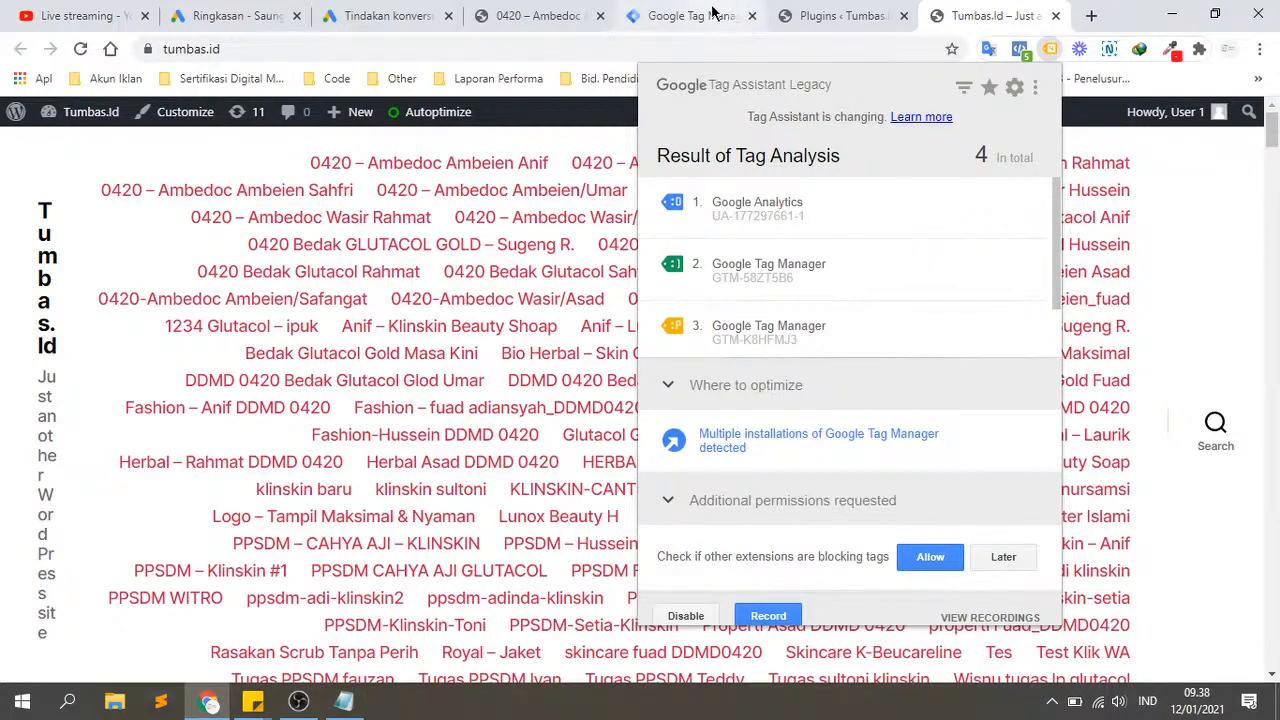
Step: Return to the WordPress plugins list and open the settings of the Google Tag Manager plugin
{"action": "left_click", "coordinate": [838, 16]}
{"action": "scroll", "coordinate": [391, 431], "scroll_direction": "down", "scroll_amount": 1}
{"action": "scroll", "coordinate": [391, 431], "scroll_direction": "down", "scroll_amount": 3}
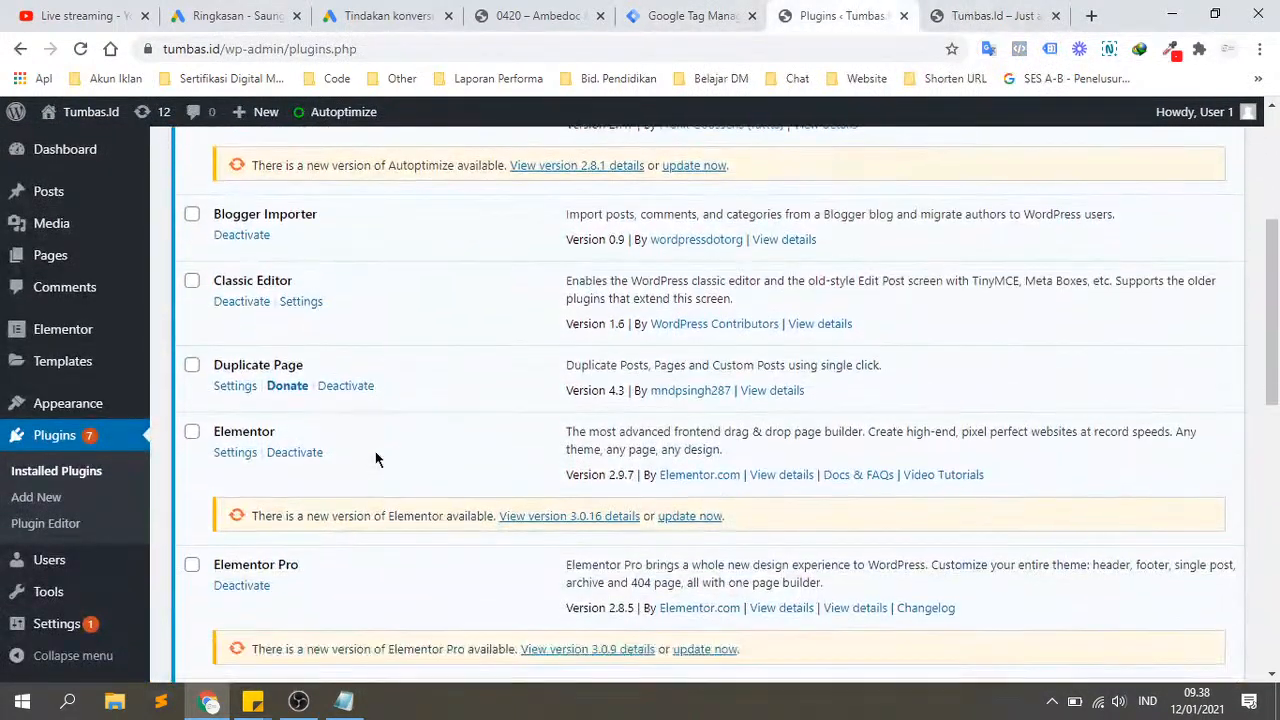
{"action": "left_click", "coordinate": [235, 589]}
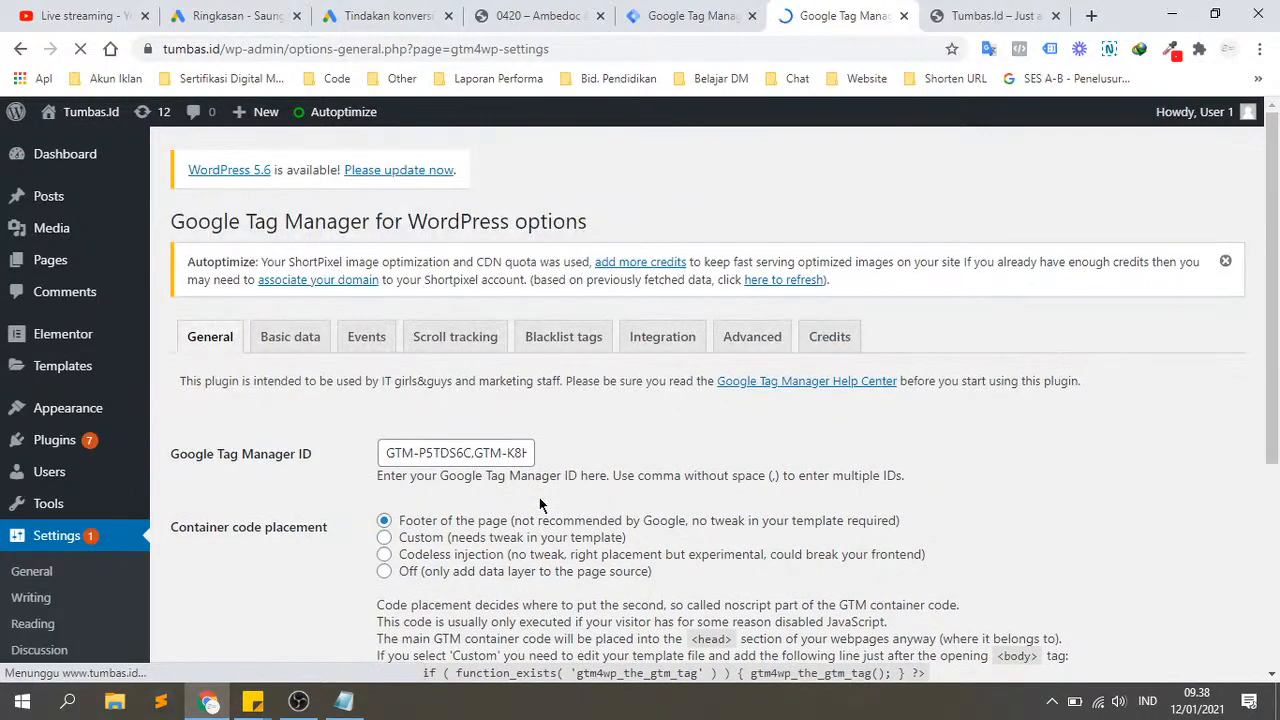
Step: Append another container ID beginning with GTM-MMT after GTM-K8HFMJ3 in the Google Tag Manager ID list, separated by a comma without a space
{"action": "left_click", "coordinate": [516, 452]}
{"action": "type", "text": ",GTM-K8HFMJ3"}
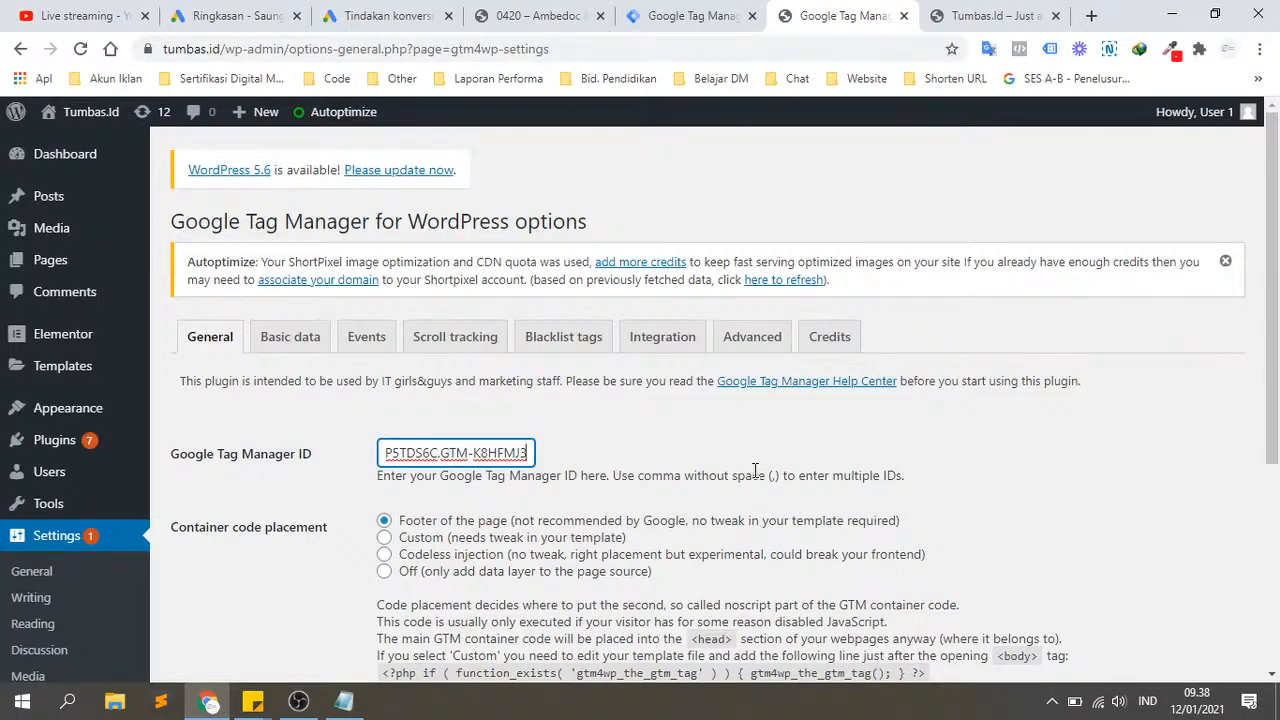
{"action": "type", "text": ",GTM"}
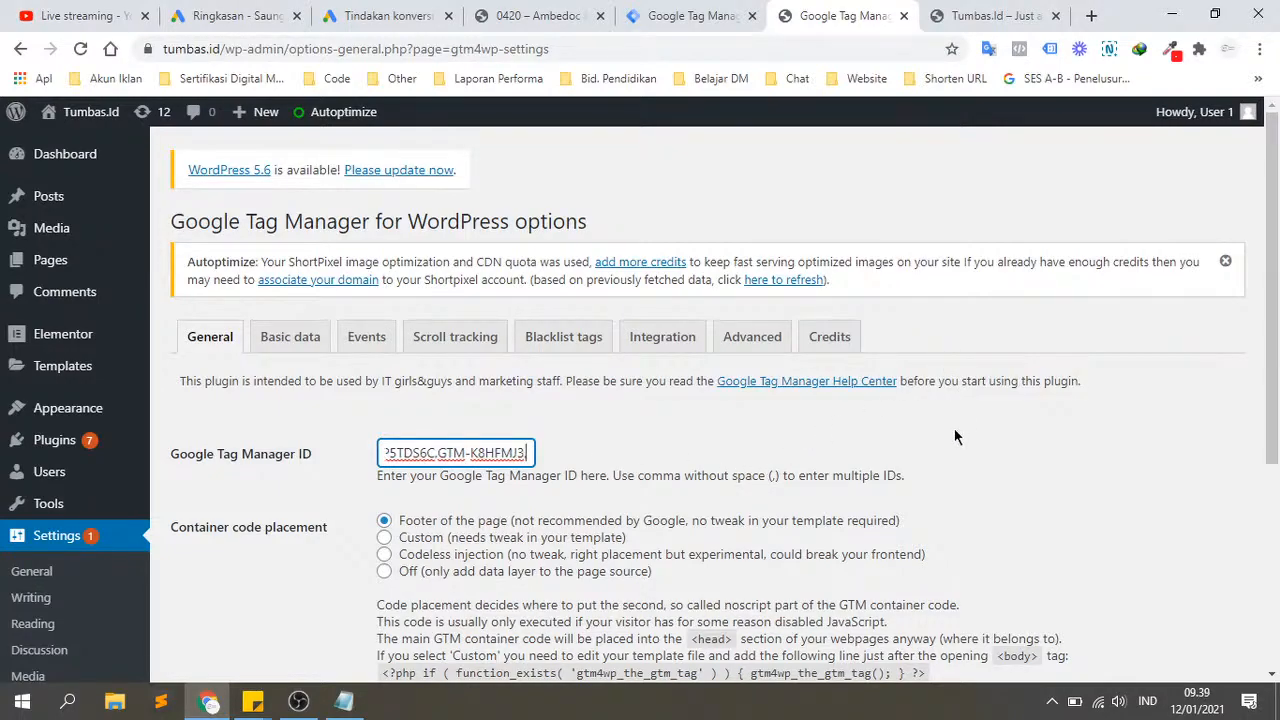
{"action": "type", "text": "-"}
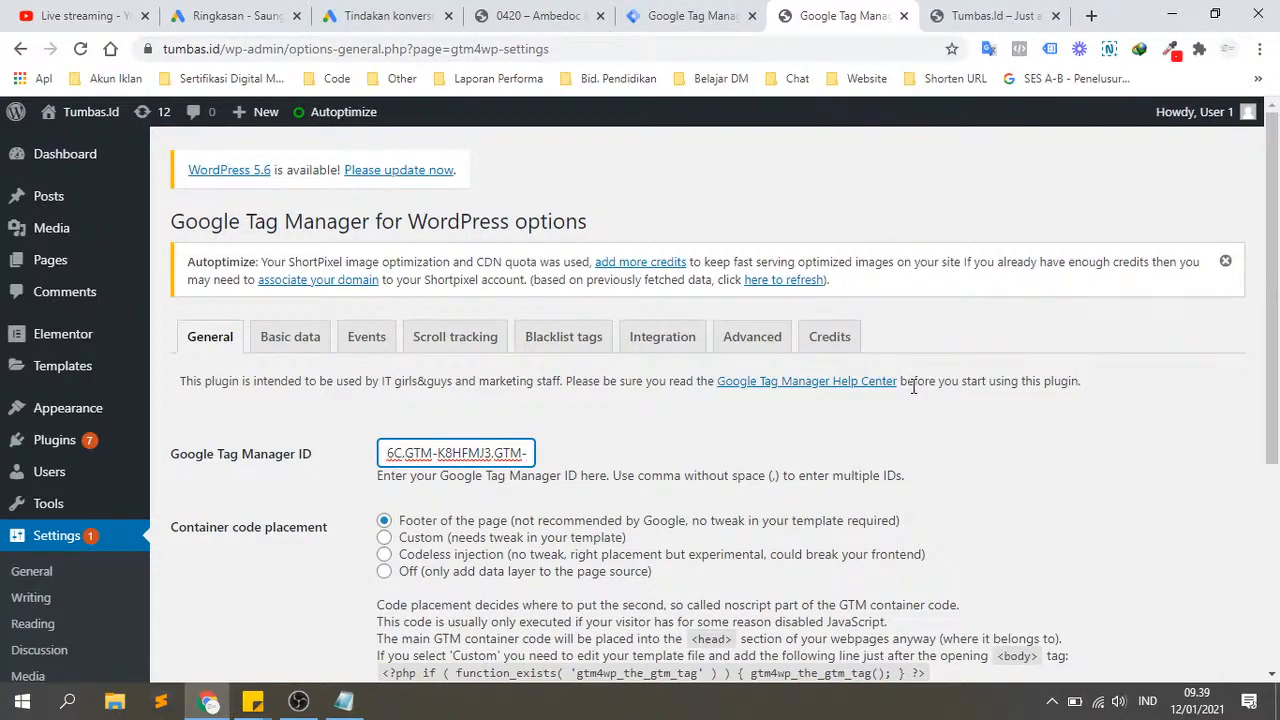
{"action": "type", "text": "MMT"}
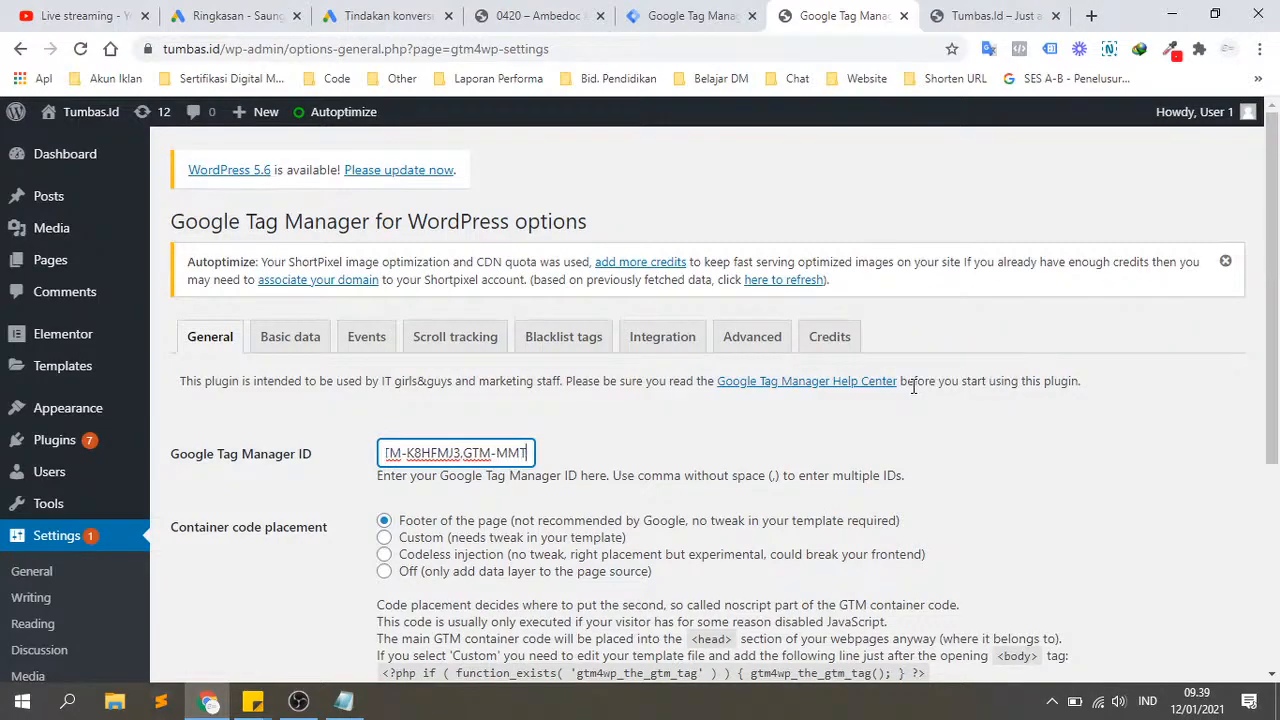
Step: Complete the last Google Tag Manager ID as GTM-MMT6ZKB and save the plugin settings
{"action": "type", "text": "6"}
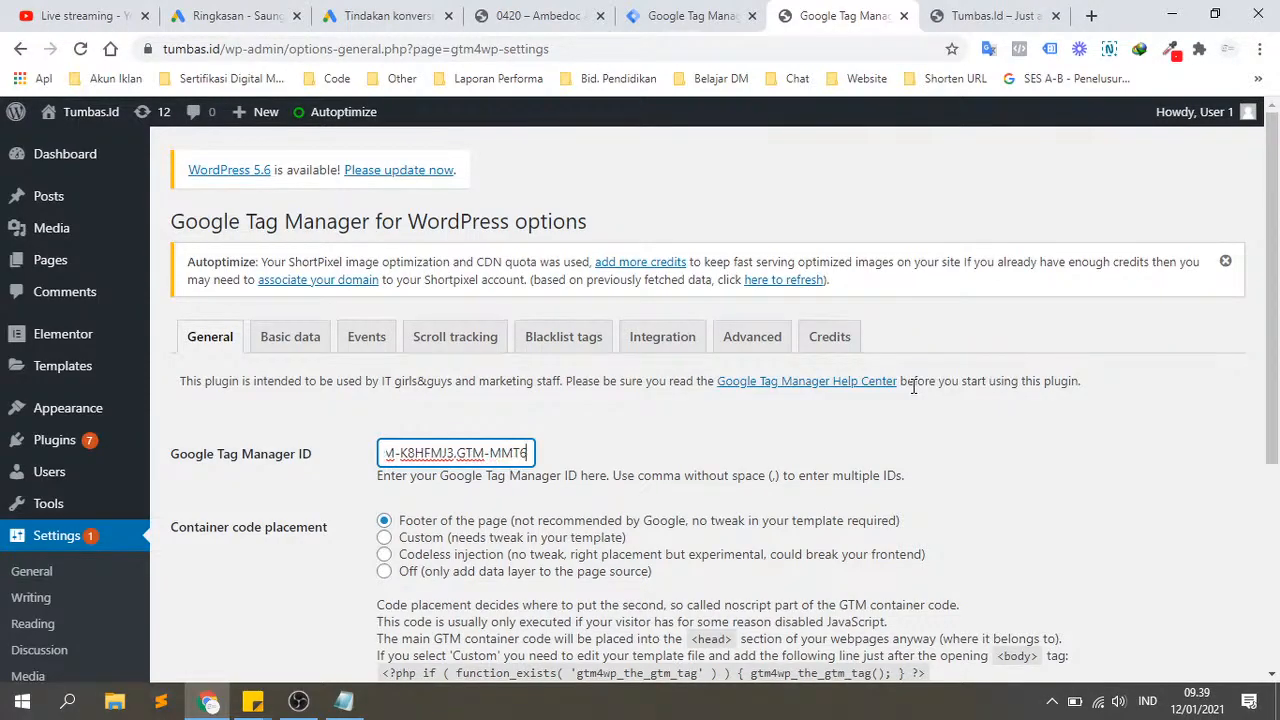
{"action": "type", "text": "Z"}
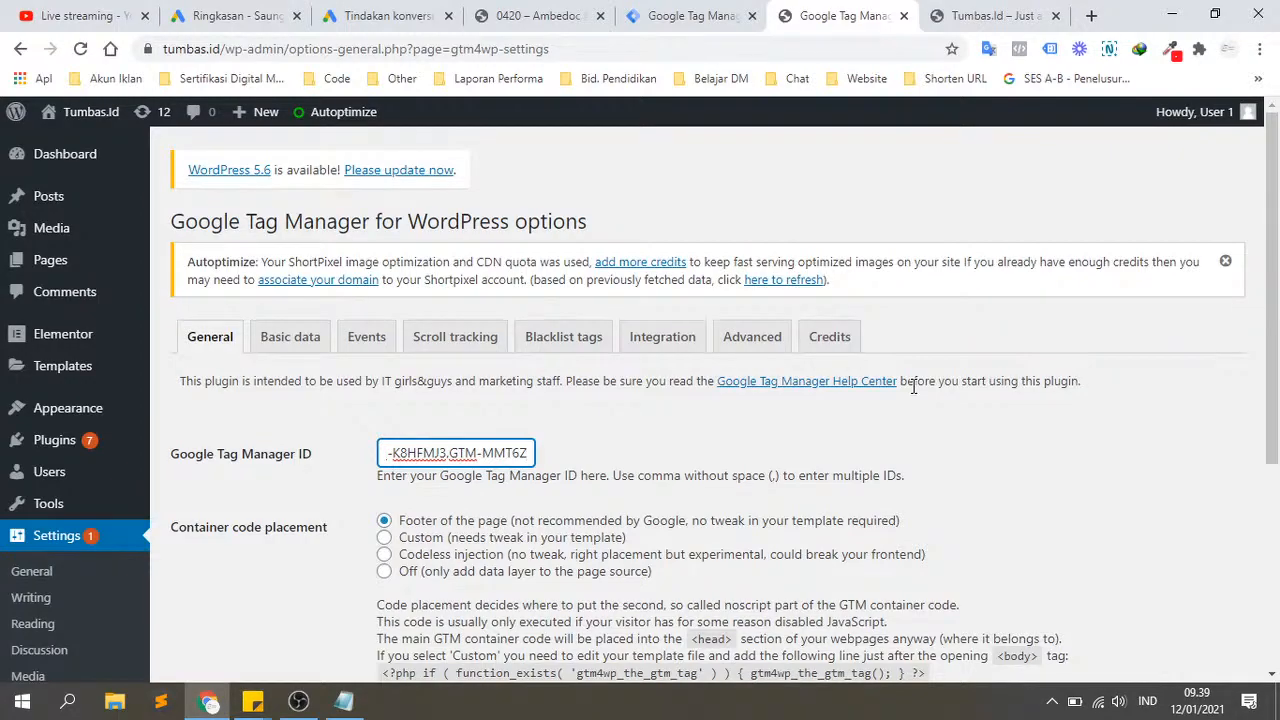
{"action": "type", "text": "KB"}
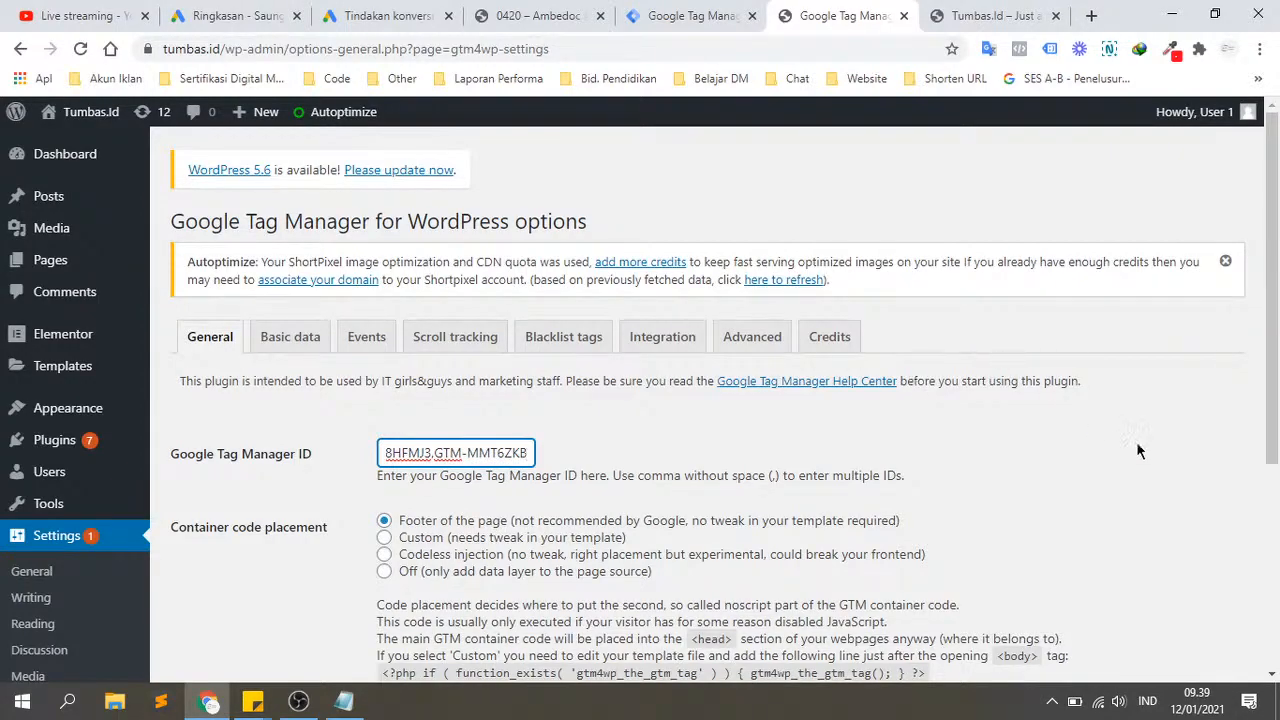
{"action": "left_click", "coordinate": [733, 443]}
{"action": "scroll", "coordinate": [638, 480], "scroll_direction": "down", "scroll_amount": 3}
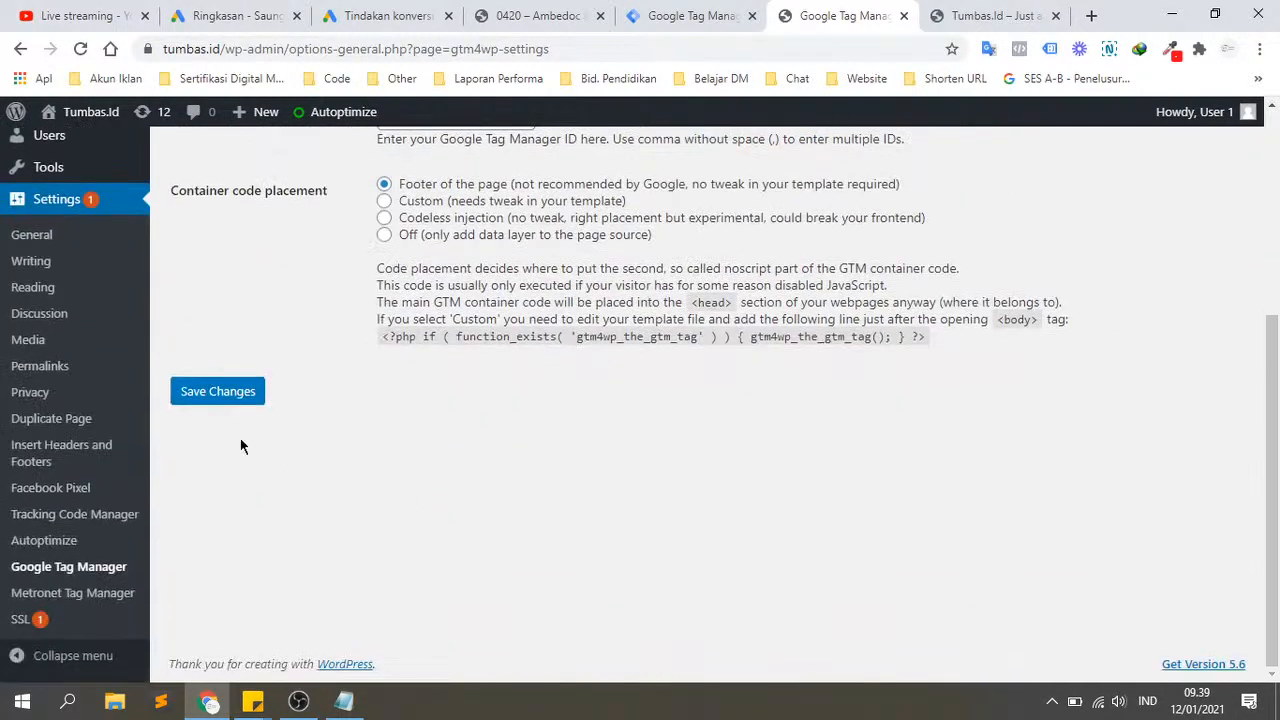
{"action": "left_click", "coordinate": [197, 396]}
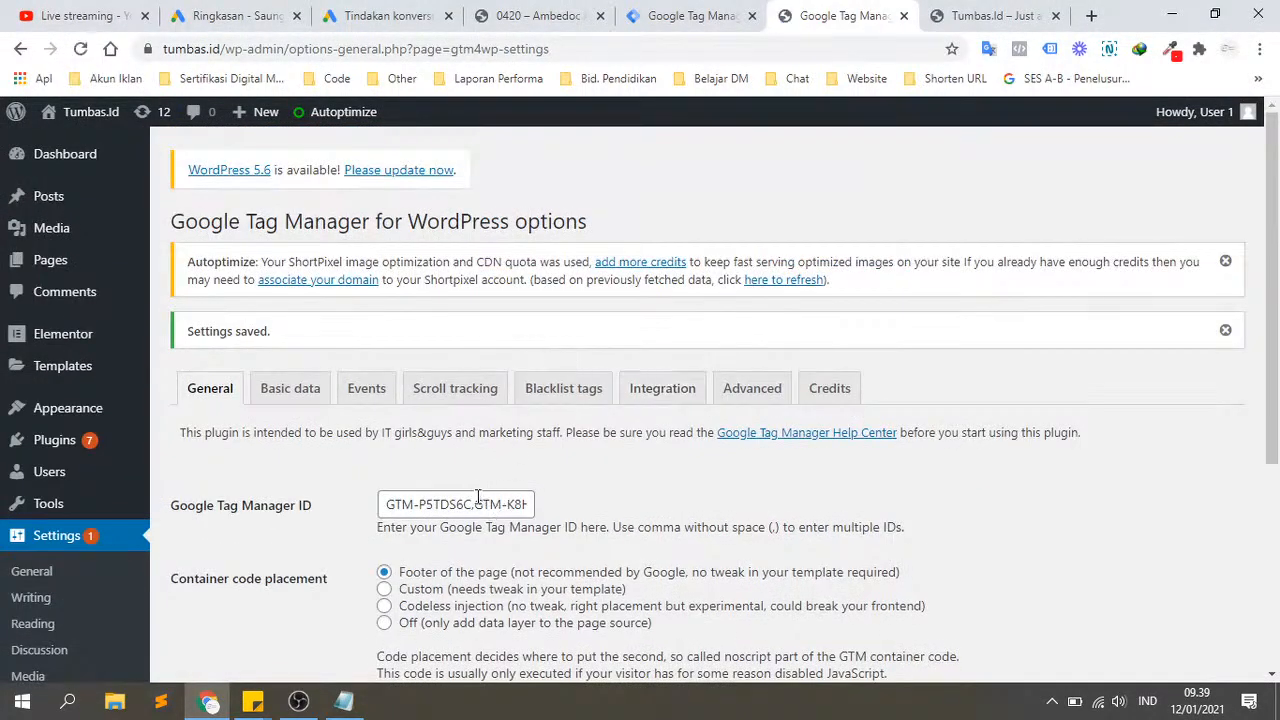
Step: Remove GTM-P5TDS6C from the Google Tag Manager ID list, keeping GTM-K8HFMJ3,GTM-MMT6ZKB, and save the plugin settings
{"action": "triple_click", "coordinate": [475, 504]}
{"action": "key", "text": "ctrl+v"}
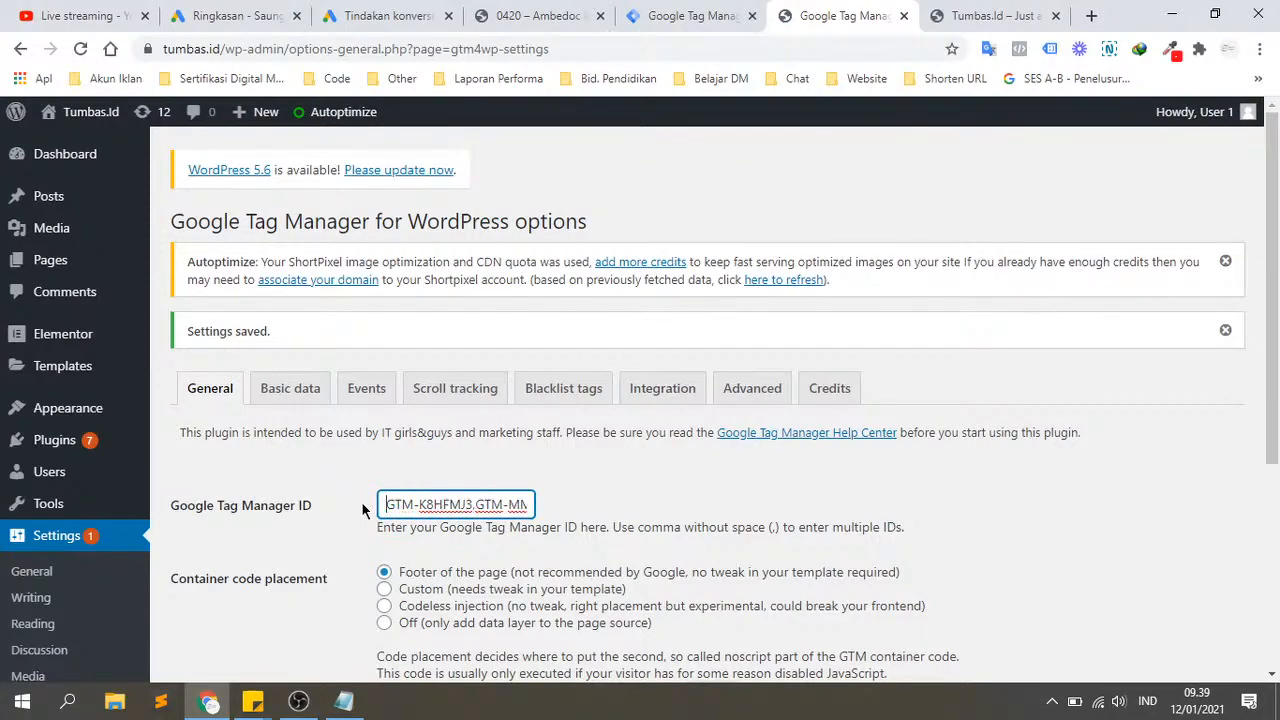
{"action": "left_click", "coordinate": [337, 566]}
{"action": "scroll", "coordinate": [335, 545], "scroll_direction": "down", "scroll_amount": 3}
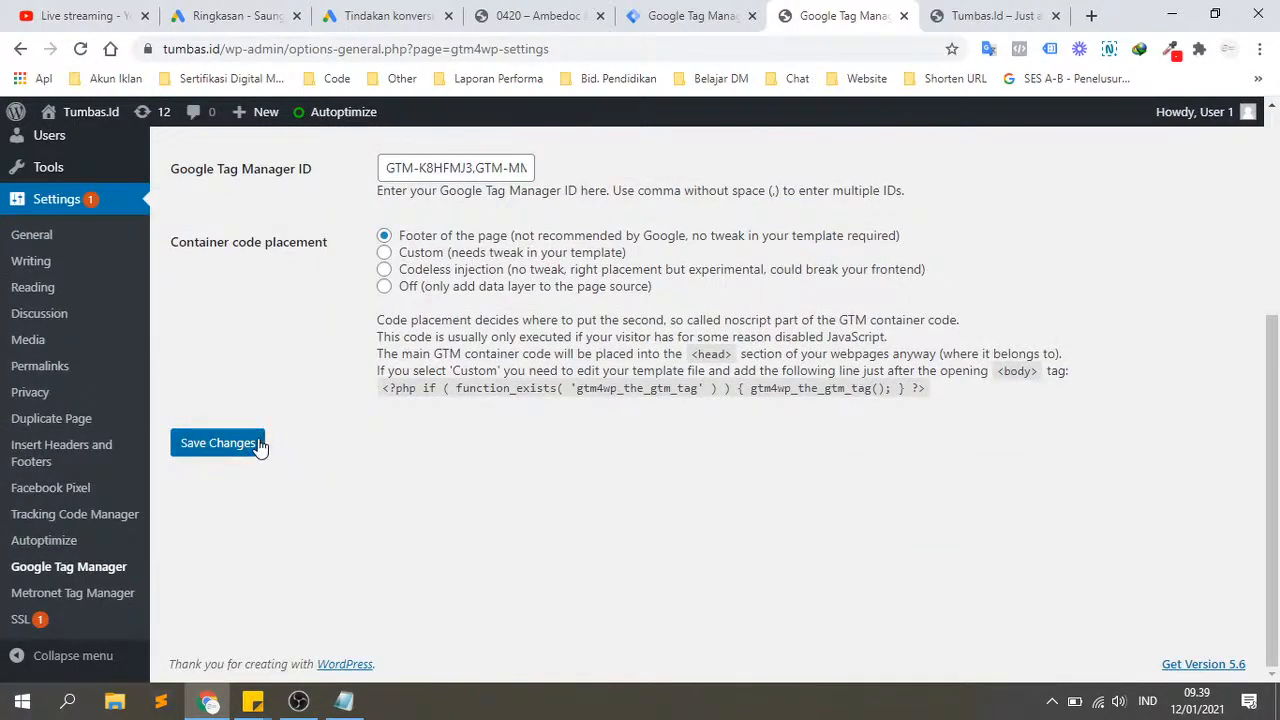
{"action": "left_click", "coordinate": [259, 445]}
{"action": "scroll", "coordinate": [335, 431], "scroll_direction": "up", "scroll_amount": 1}
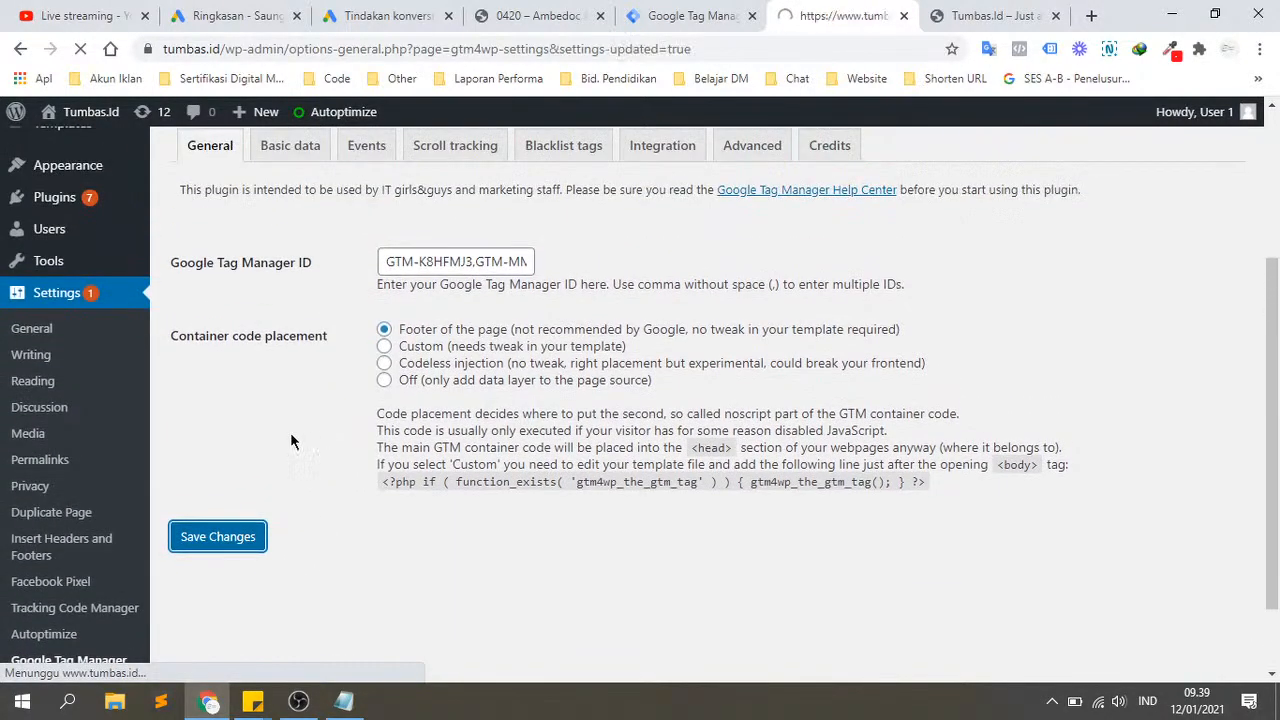
{"action": "mouse_move", "coordinate": [340, 112]}
{"action": "left_click", "coordinate": [339, 212]}
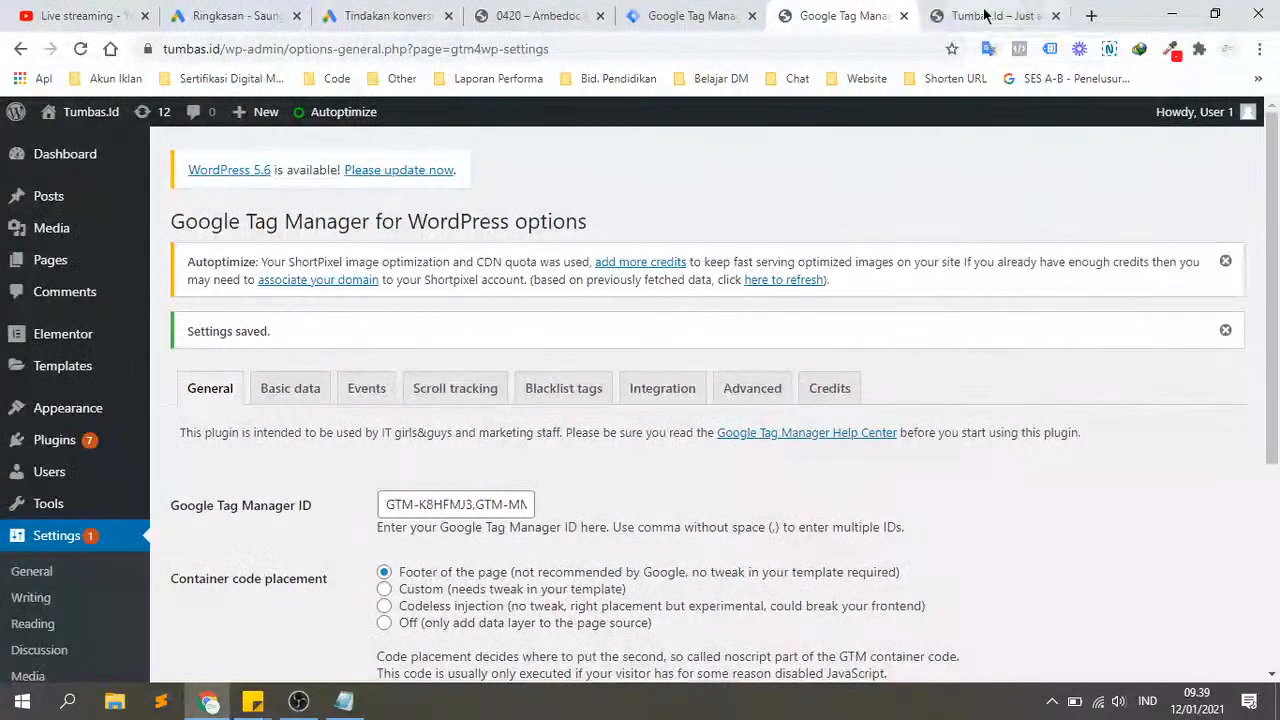
Step: Reload the tumbas.id home page and examine the Tag Assistant results for the installed Google Tag Manager containers
{"action": "left_click", "coordinate": [986, 15]}
{"action": "left_click", "coordinate": [82, 48]}
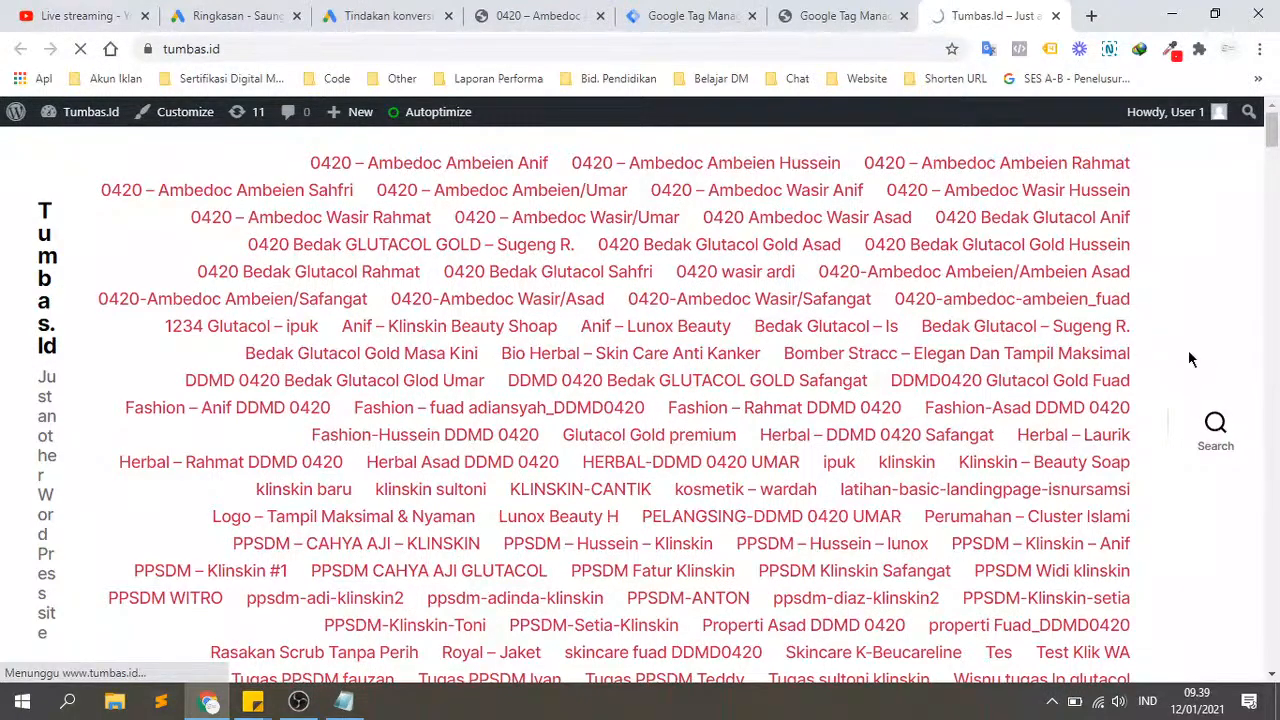
{"action": "left_click", "coordinate": [1051, 50]}
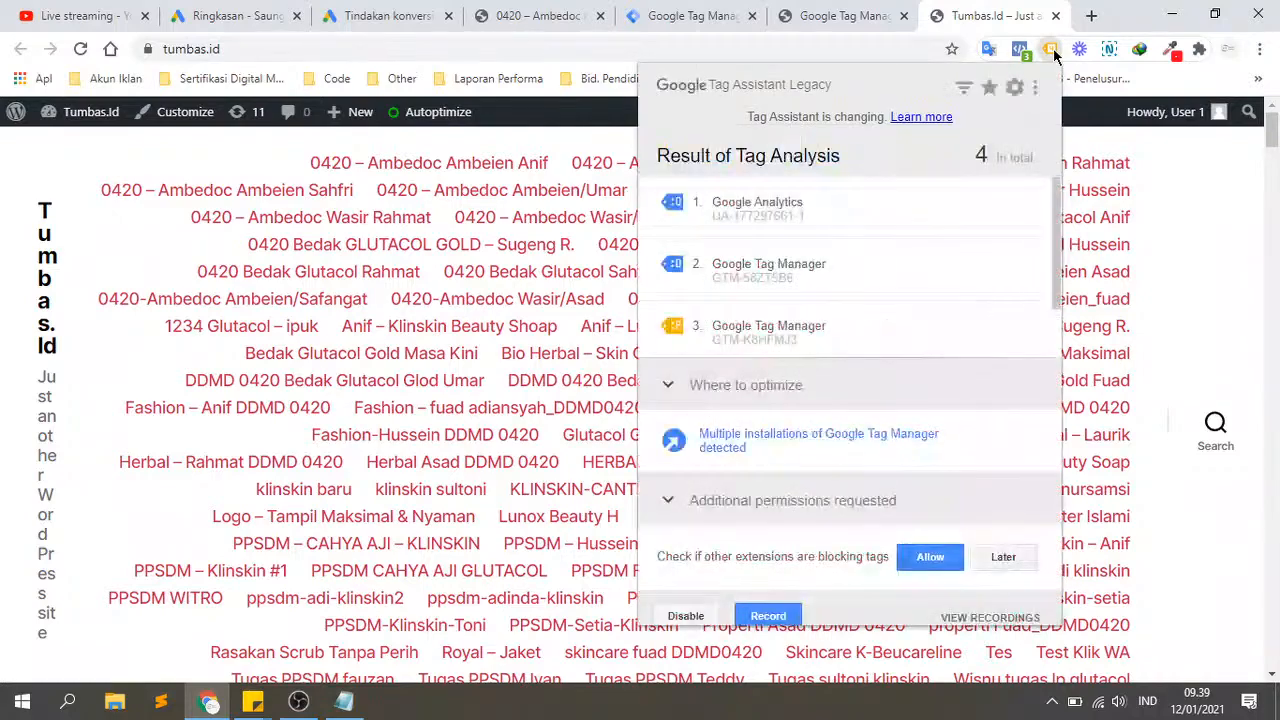
{"action": "scroll", "coordinate": [844, 303], "scroll_direction": "down", "scroll_amount": 1}
{"action": "scroll", "coordinate": [844, 303], "scroll_direction": "down", "scroll_amount": 1}
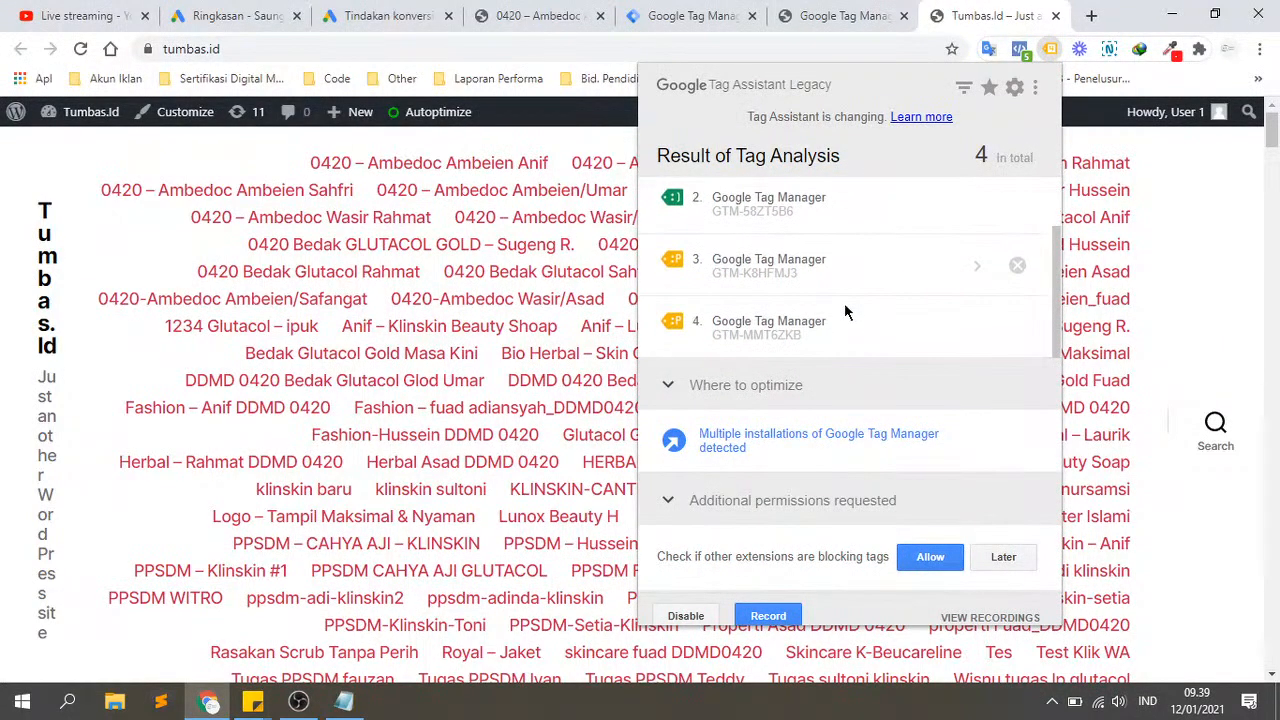
{"action": "scroll", "coordinate": [786, 346], "scroll_direction": "up", "scroll_amount": 1}
{"action": "scroll", "coordinate": [793, 343], "scroll_direction": "down", "scroll_amount": 1}
{"action": "scroll", "coordinate": [814, 334], "scroll_direction": "up", "scroll_amount": 1}
{"action": "scroll", "coordinate": [830, 300], "scroll_direction": "down", "scroll_amount": 1}
{"action": "scroll", "coordinate": [676, 290], "scroll_direction": "up", "scroll_amount": 1}
{"action": "scroll", "coordinate": [676, 298], "scroll_direction": "down", "scroll_amount": 1}
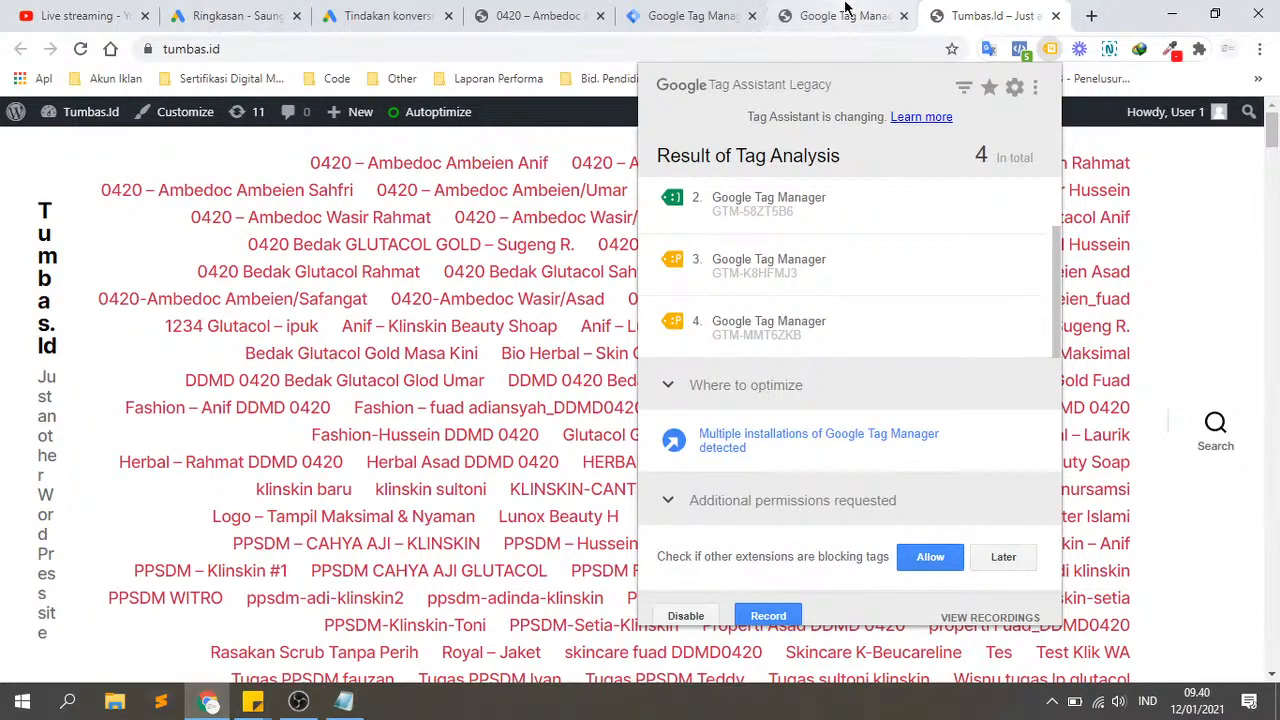
Step: Compare the container ID in the Google Tag Manager workspace with the tags Tag Assistant lists on tumbas.id
{"action": "left_click", "coordinate": [680, 14]}
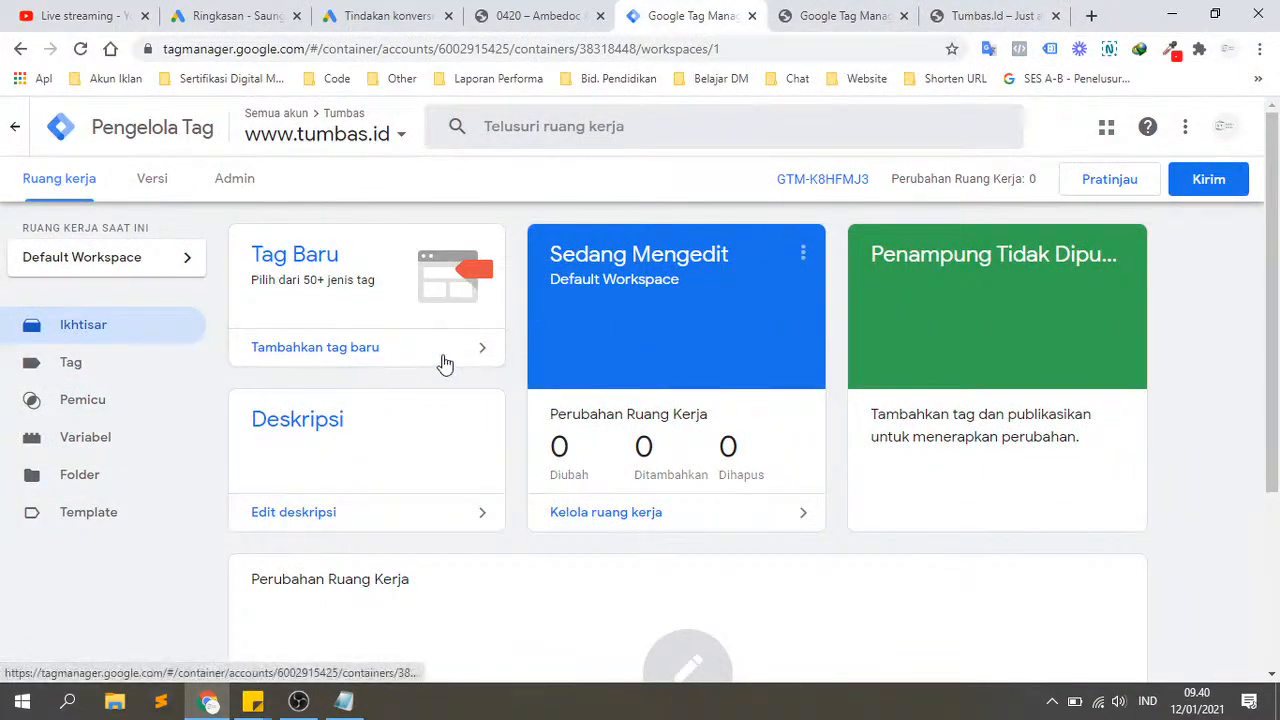
{"action": "left_click", "coordinate": [1008, 12]}
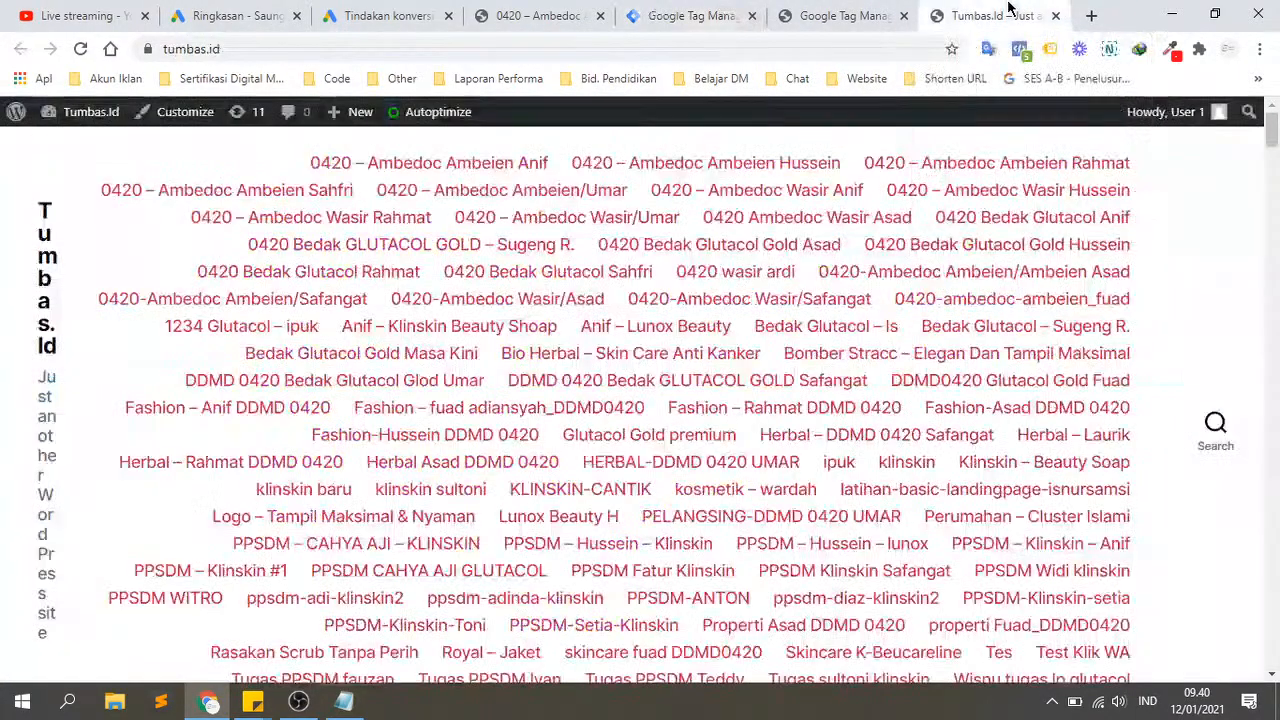
{"action": "left_click", "coordinate": [1049, 49]}
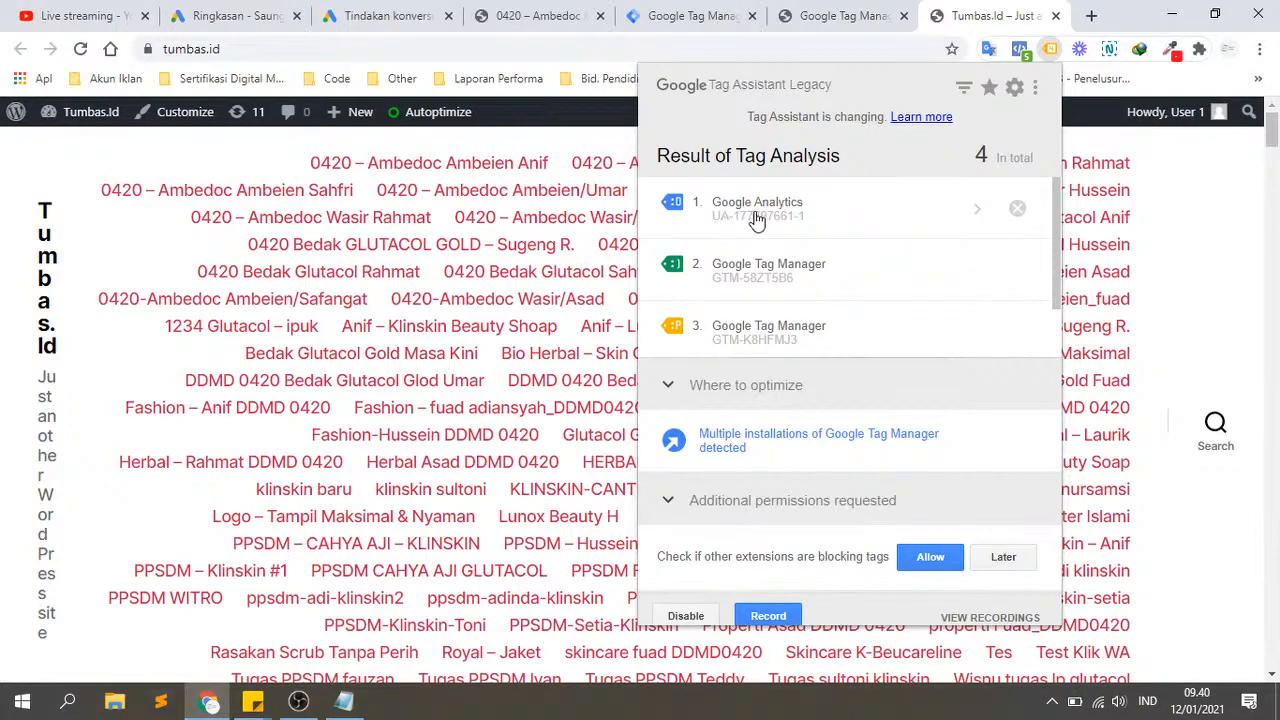
{"action": "scroll", "coordinate": [763, 263], "scroll_direction": "down", "scroll_amount": 1}
{"action": "scroll", "coordinate": [766, 286], "scroll_direction": "up", "scroll_amount": 1}
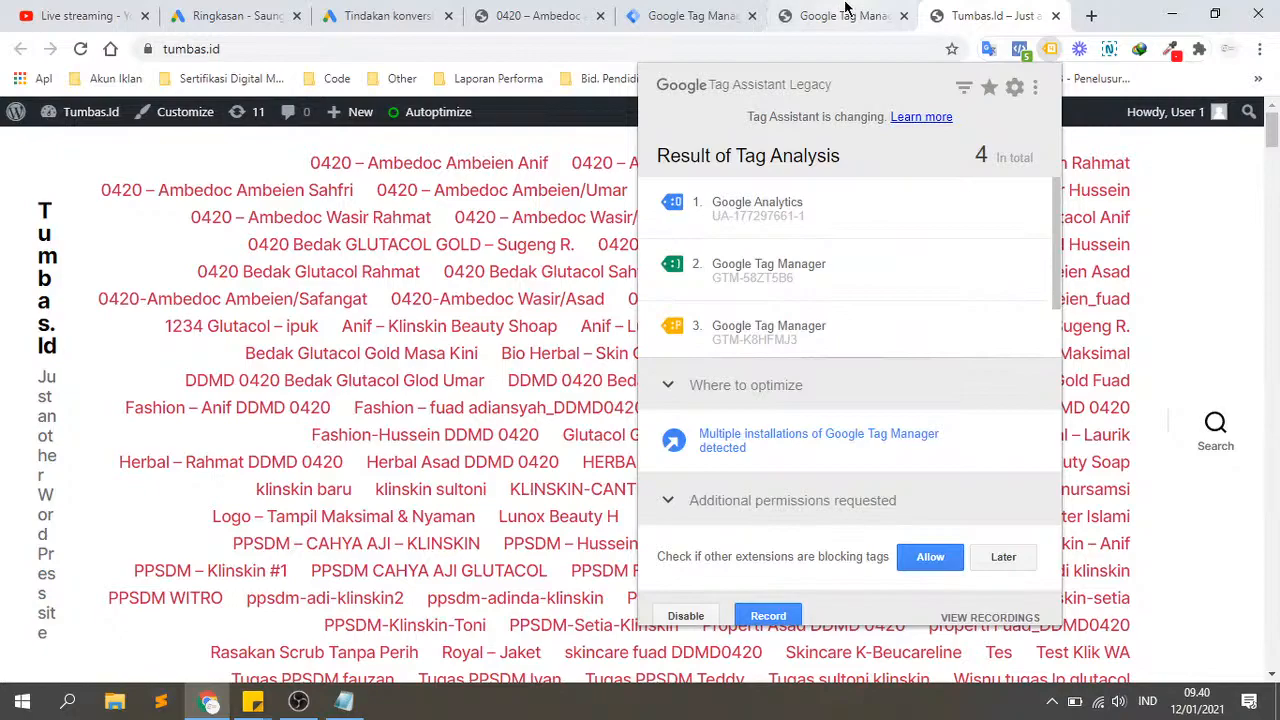
Step: Look up the container ID of the Tumbas.id account in Google Tag Manager and compare it with the Tag Assistant results
{"action": "left_click", "coordinate": [690, 16]}
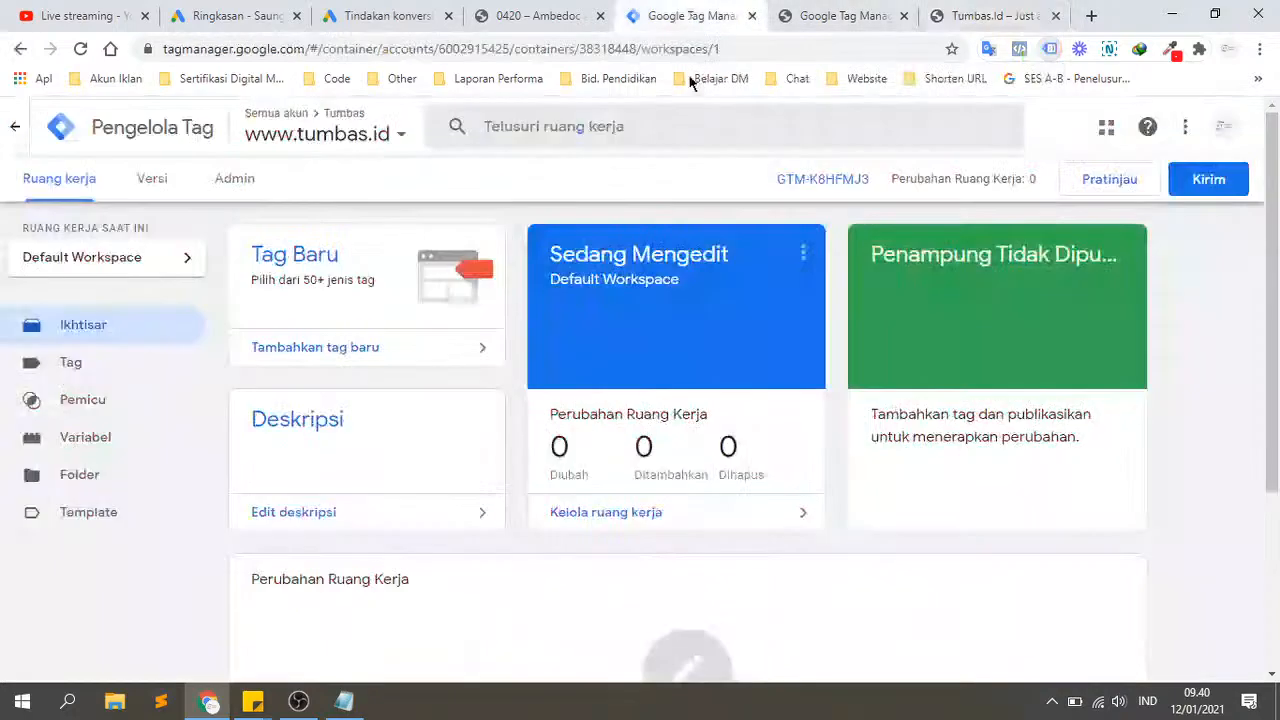
{"action": "left_click", "coordinate": [355, 139]}
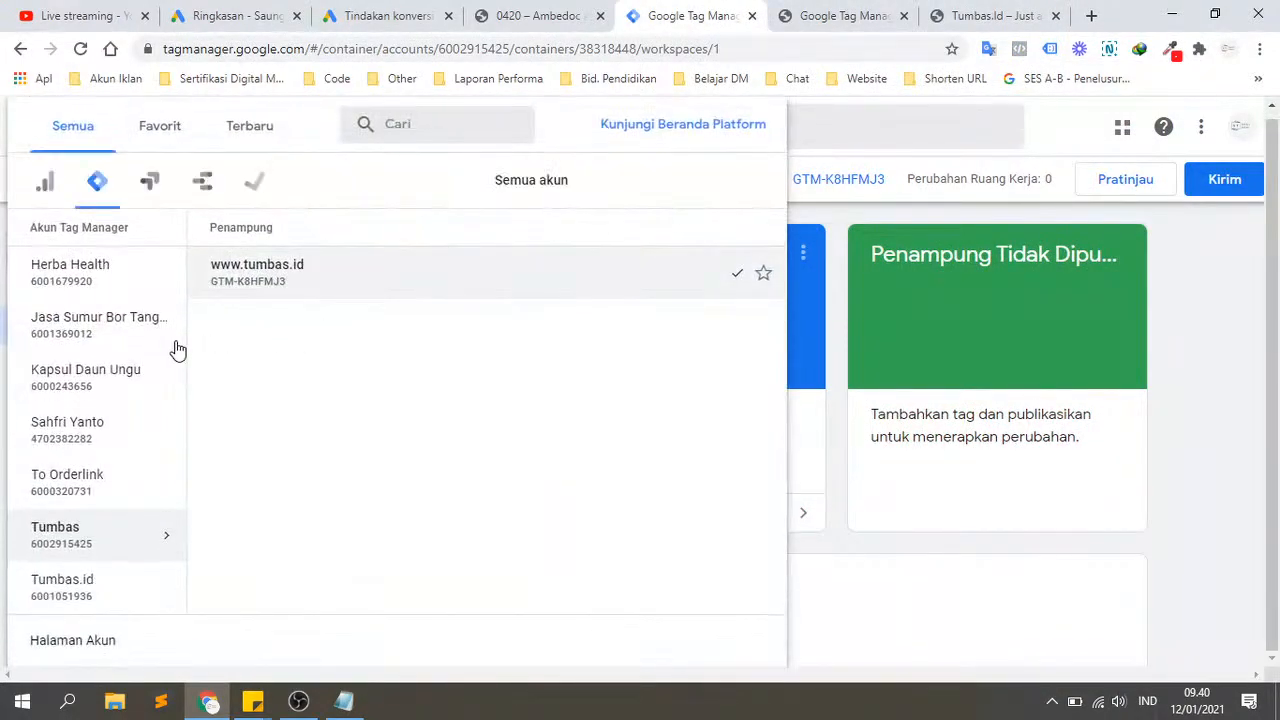
{"action": "left_click", "coordinate": [120, 600]}
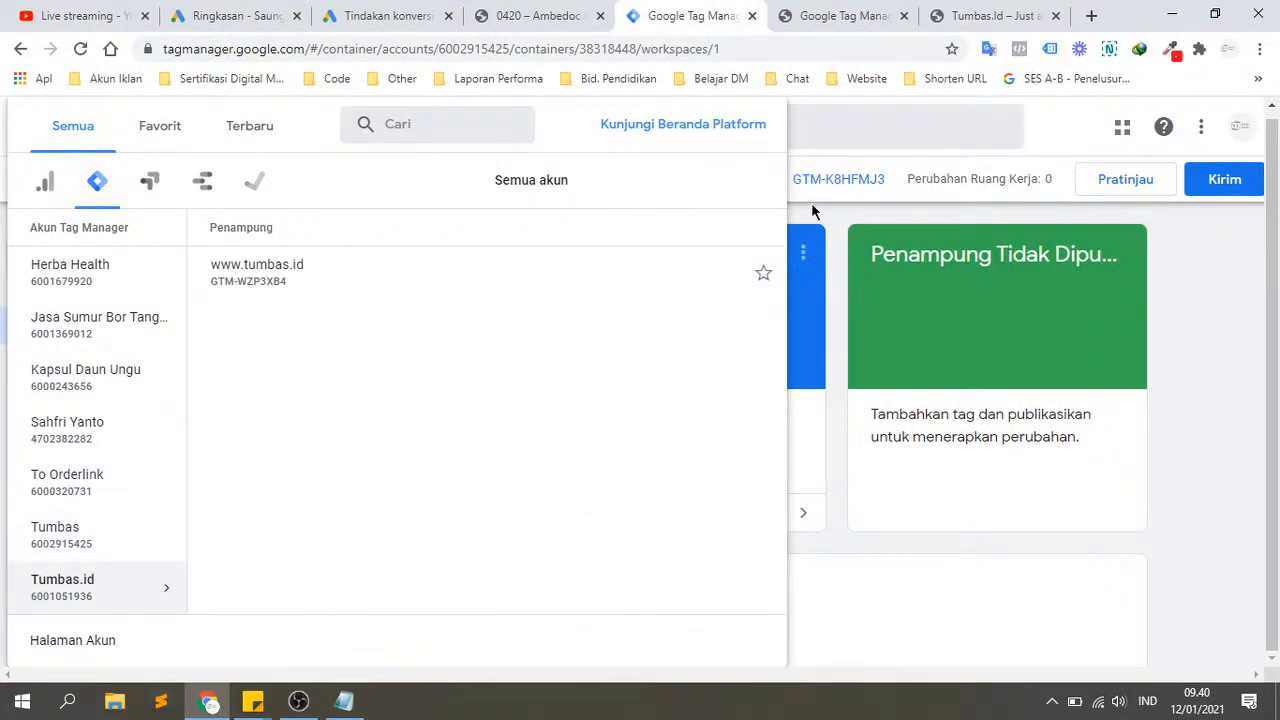
{"action": "left_click", "coordinate": [990, 15]}
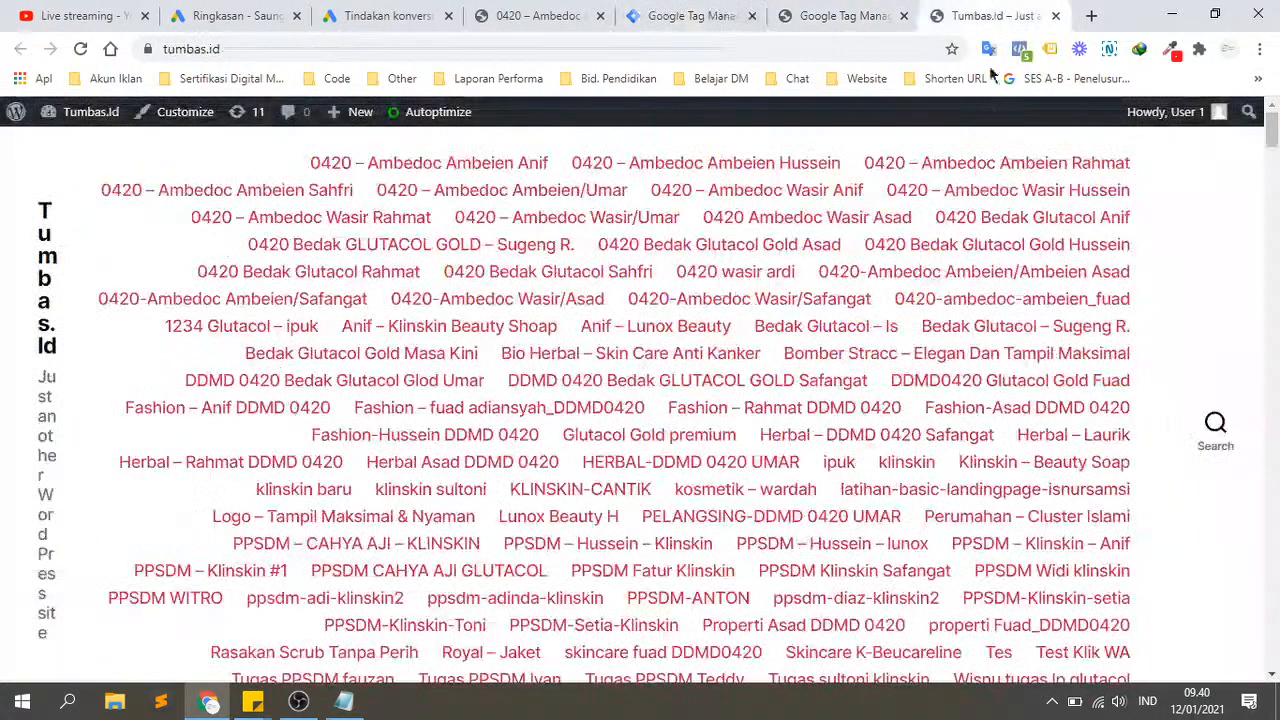
{"action": "left_click", "coordinate": [1050, 50]}
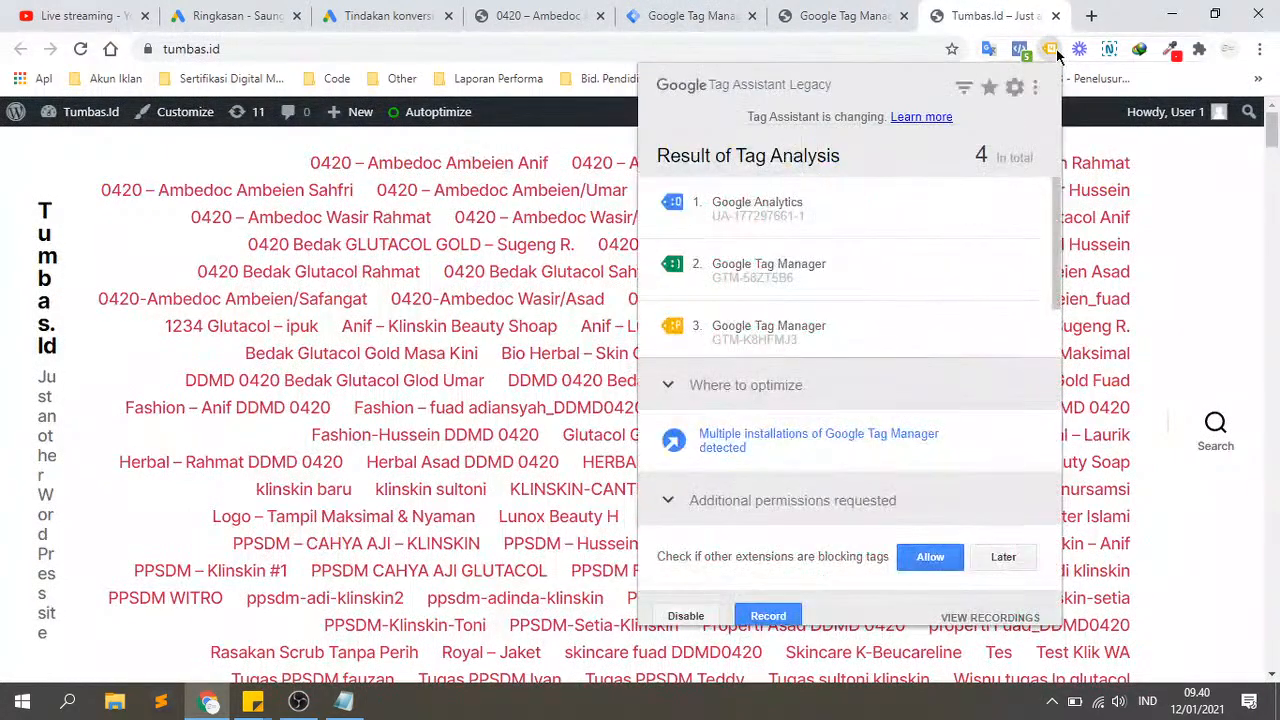
{"action": "left_click", "coordinate": [1052, 52]}
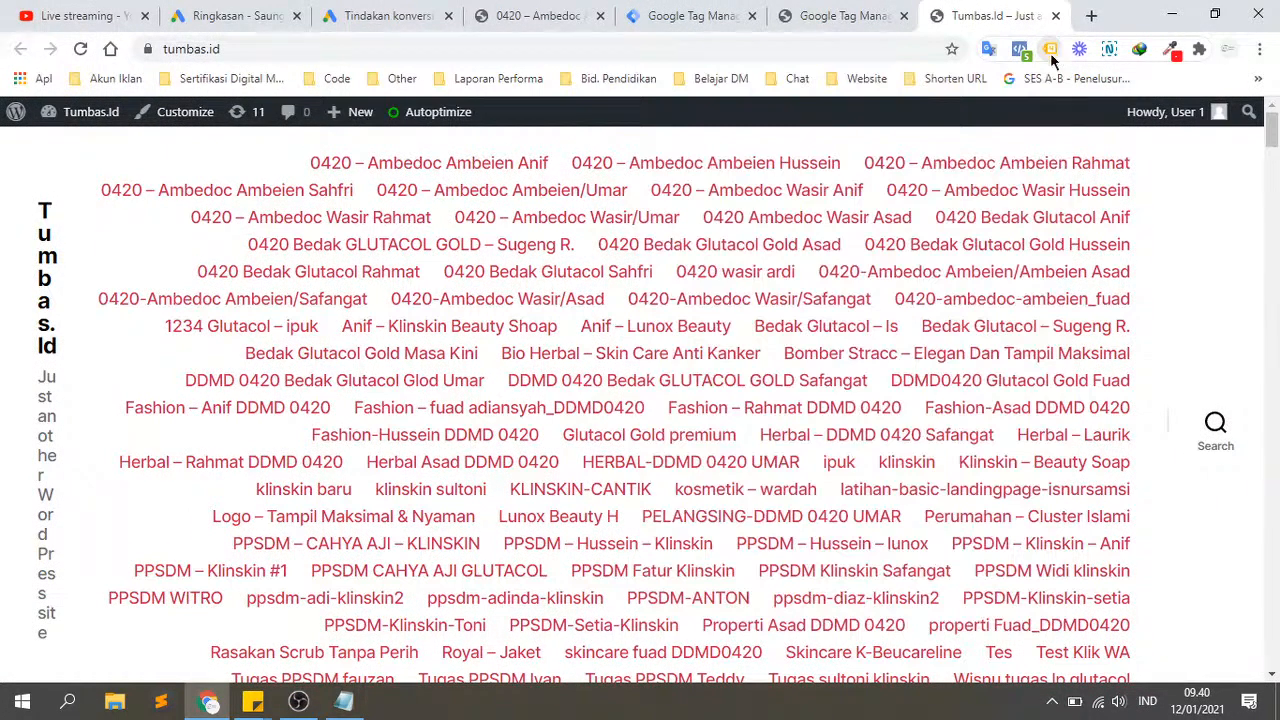
Step: Return to Google Tag Manager, dismiss the account list, and review the Tag Assistant results on tumbas.id again
{"action": "left_click", "coordinate": [663, 15]}
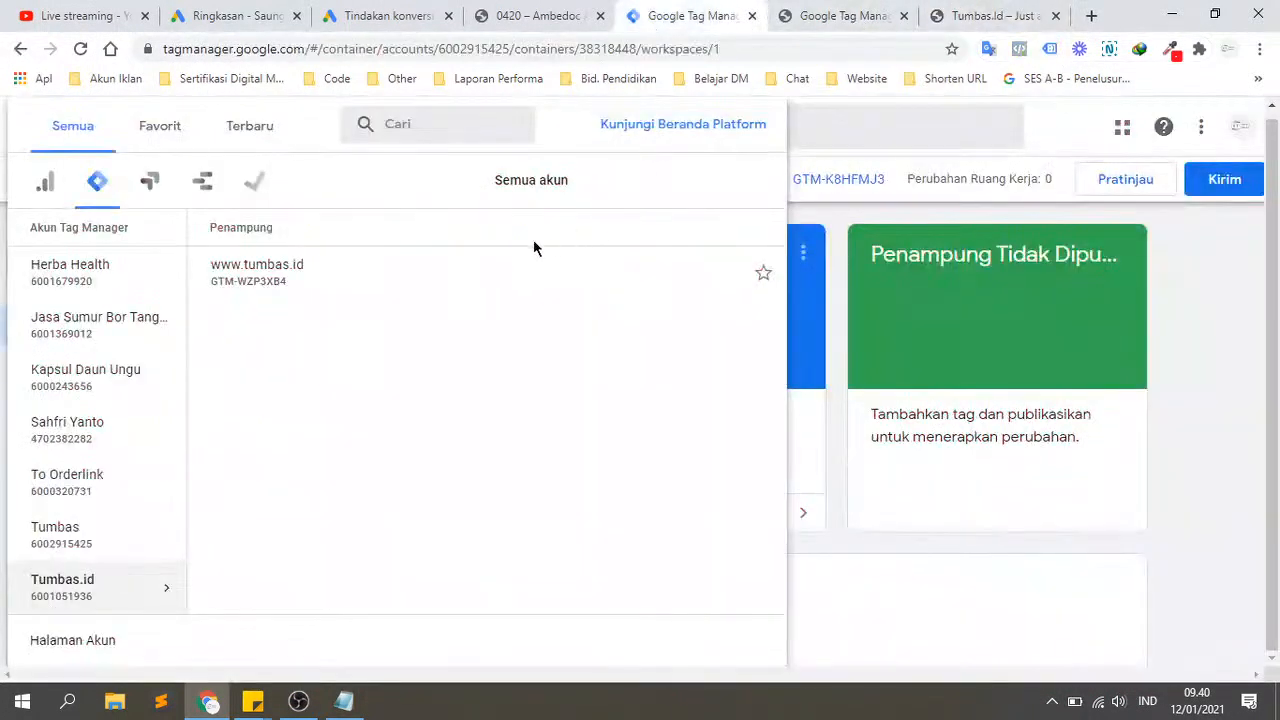
{"action": "left_click", "coordinate": [97, 541]}
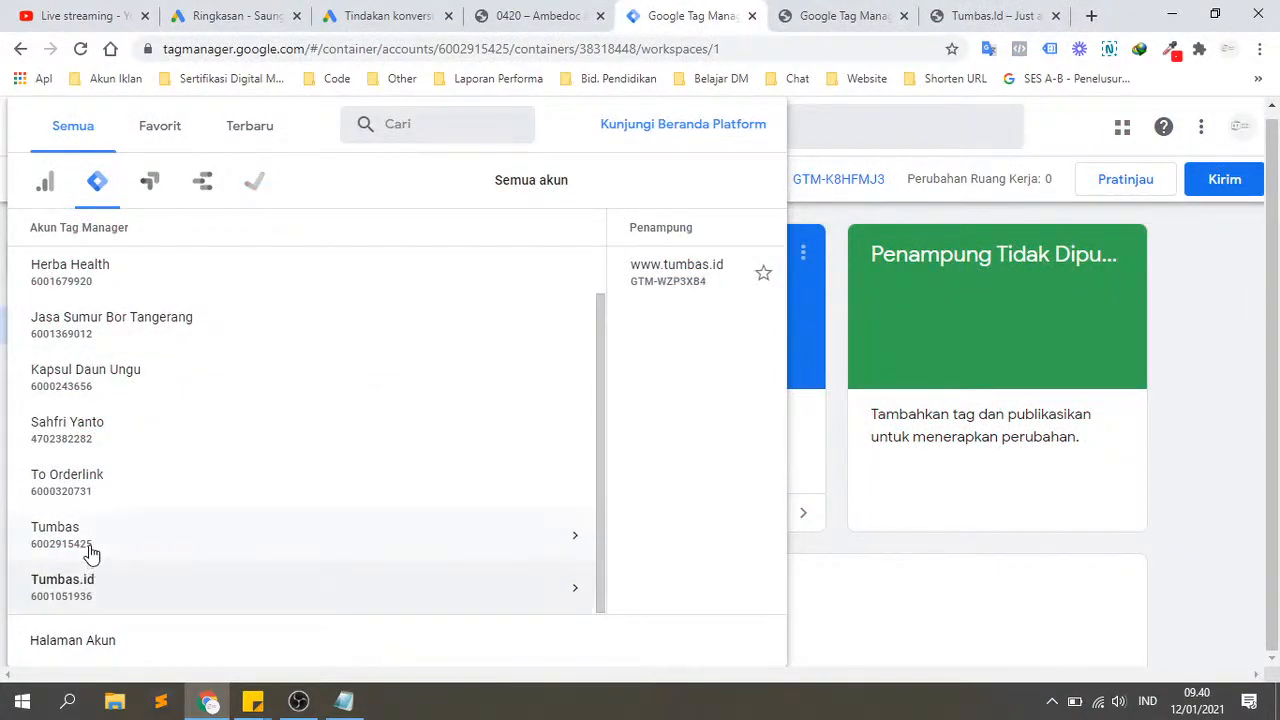
{"action": "left_click", "coordinate": [1217, 520]}
{"action": "left_click", "coordinate": [1010, 8]}
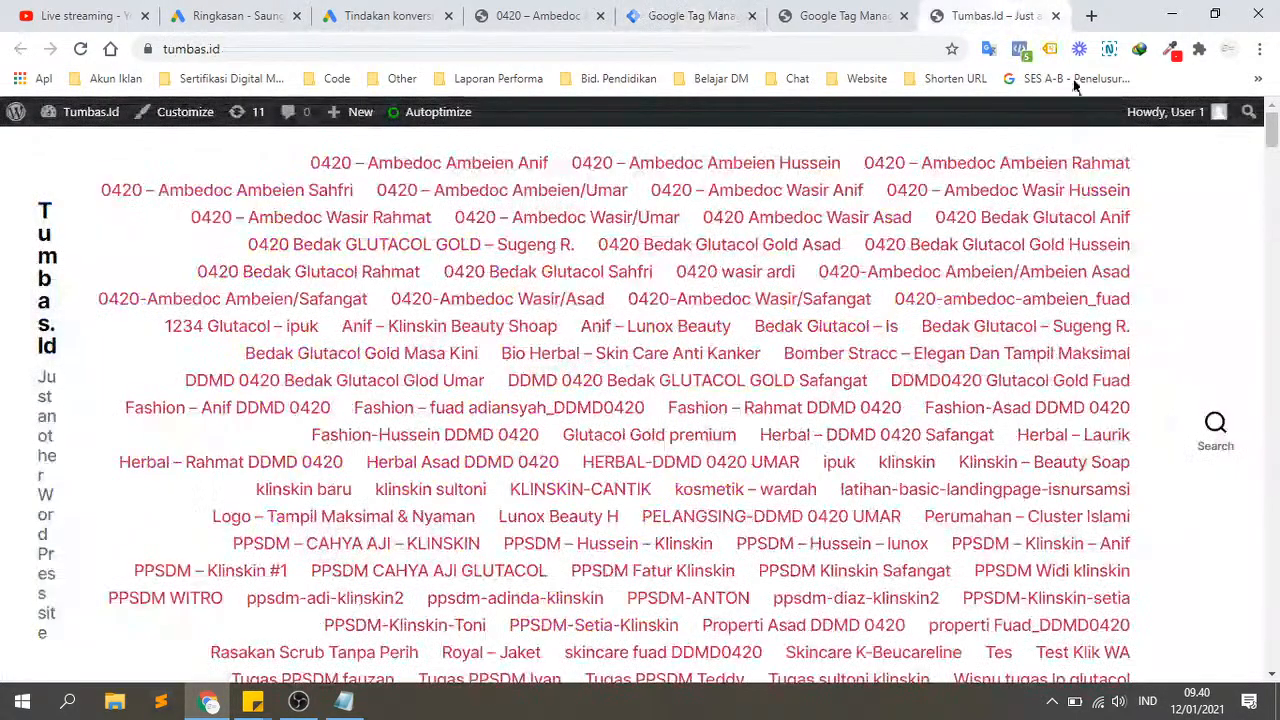
{"action": "left_click", "coordinate": [1050, 49]}
{"action": "scroll", "coordinate": [803, 326], "scroll_direction": "down", "scroll_amount": 2}
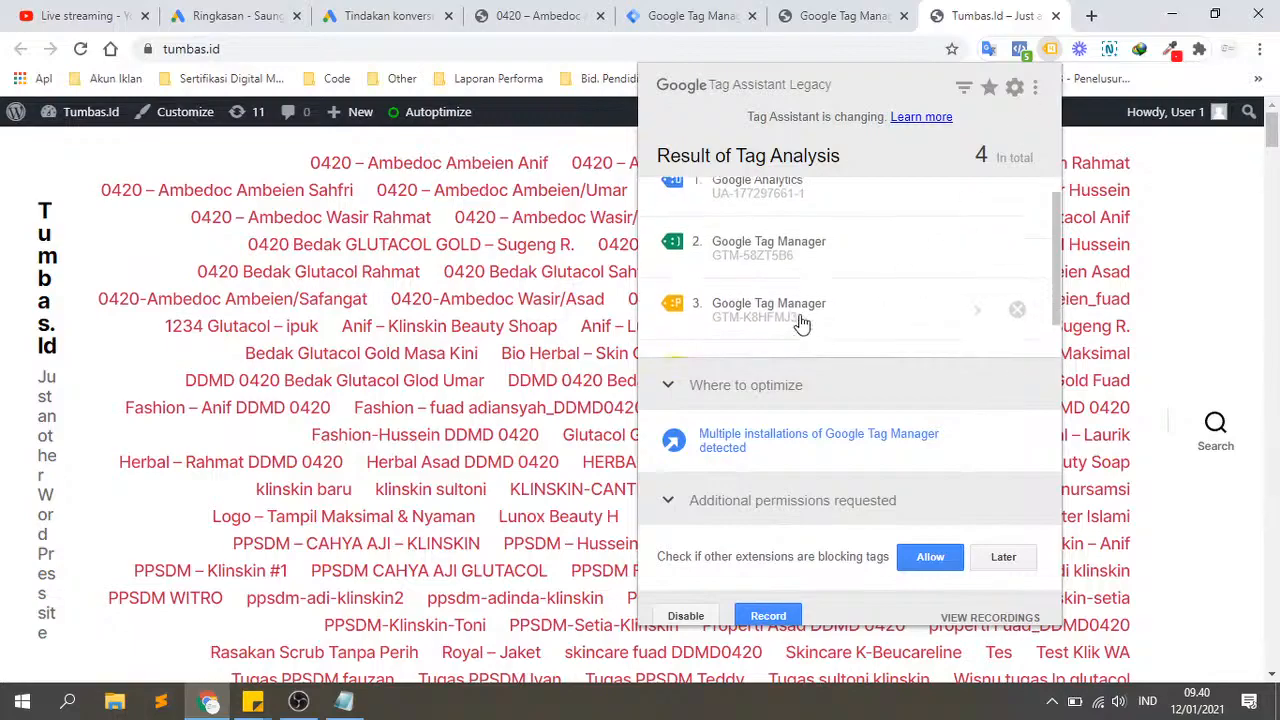
{"action": "scroll", "coordinate": [830, 235], "scroll_direction": "up", "scroll_amount": 2}
{"action": "left_click", "coordinate": [1230, 243]}
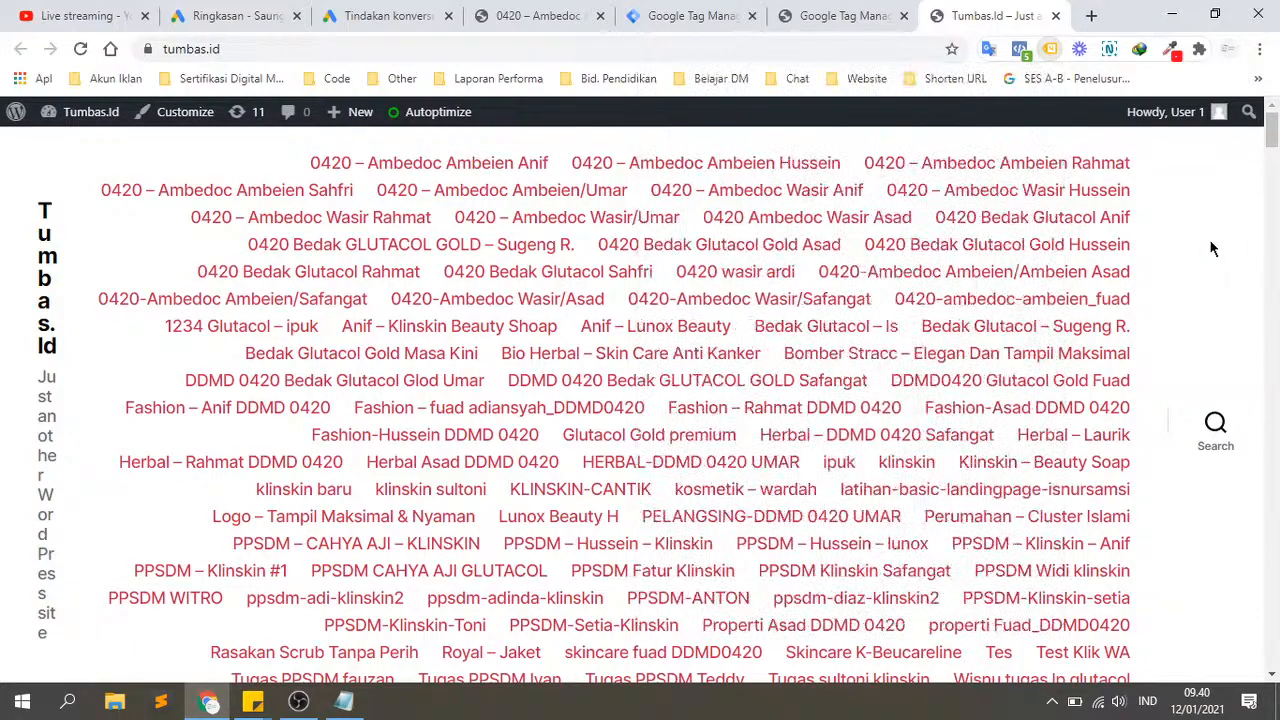
Step: Close the Google Tag Manager plugin settings page, check the site's tags once more, and close the tumbas.id home page
{"action": "left_click", "coordinate": [861, 14]}
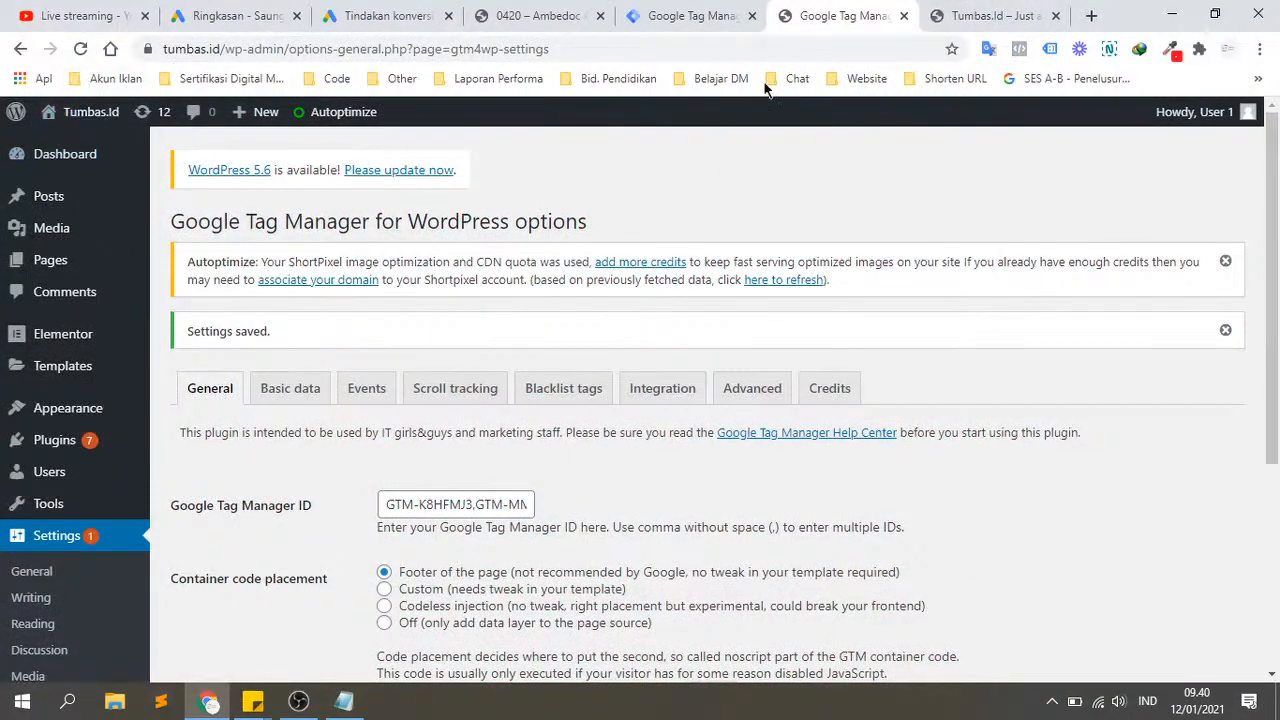
{"action": "left_click", "coordinate": [904, 17]}
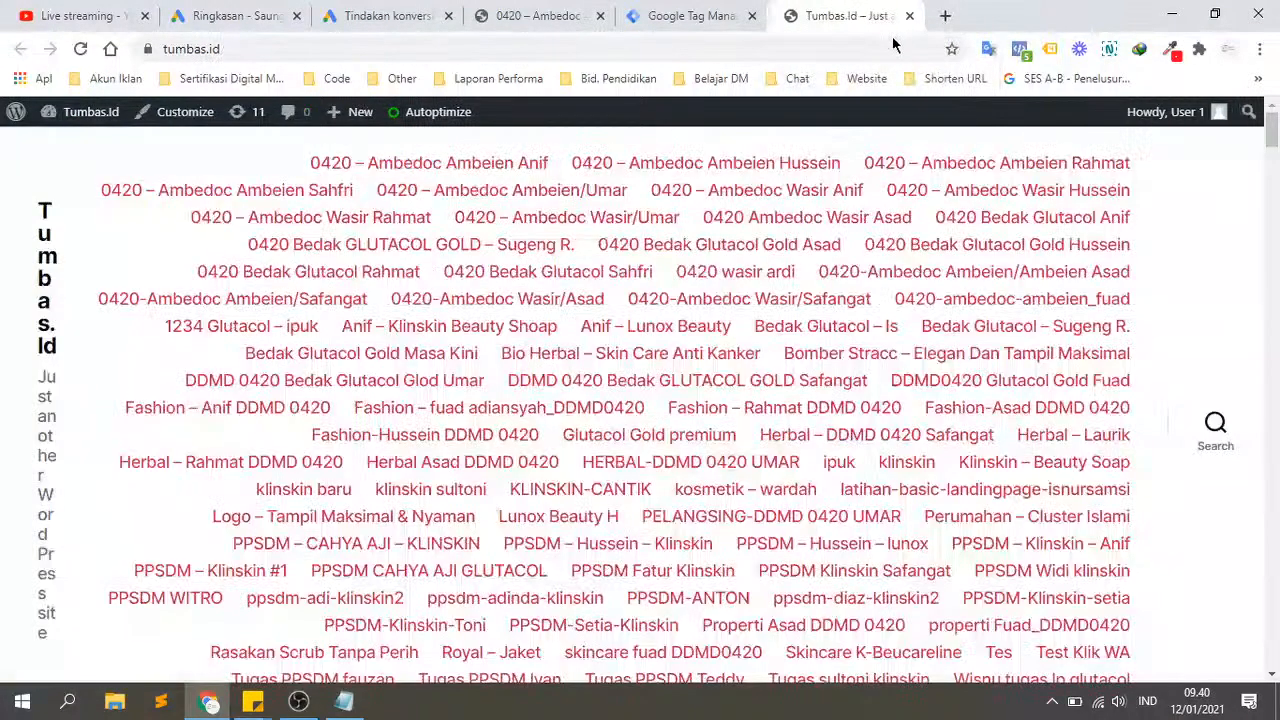
{"action": "left_click", "coordinate": [1050, 50]}
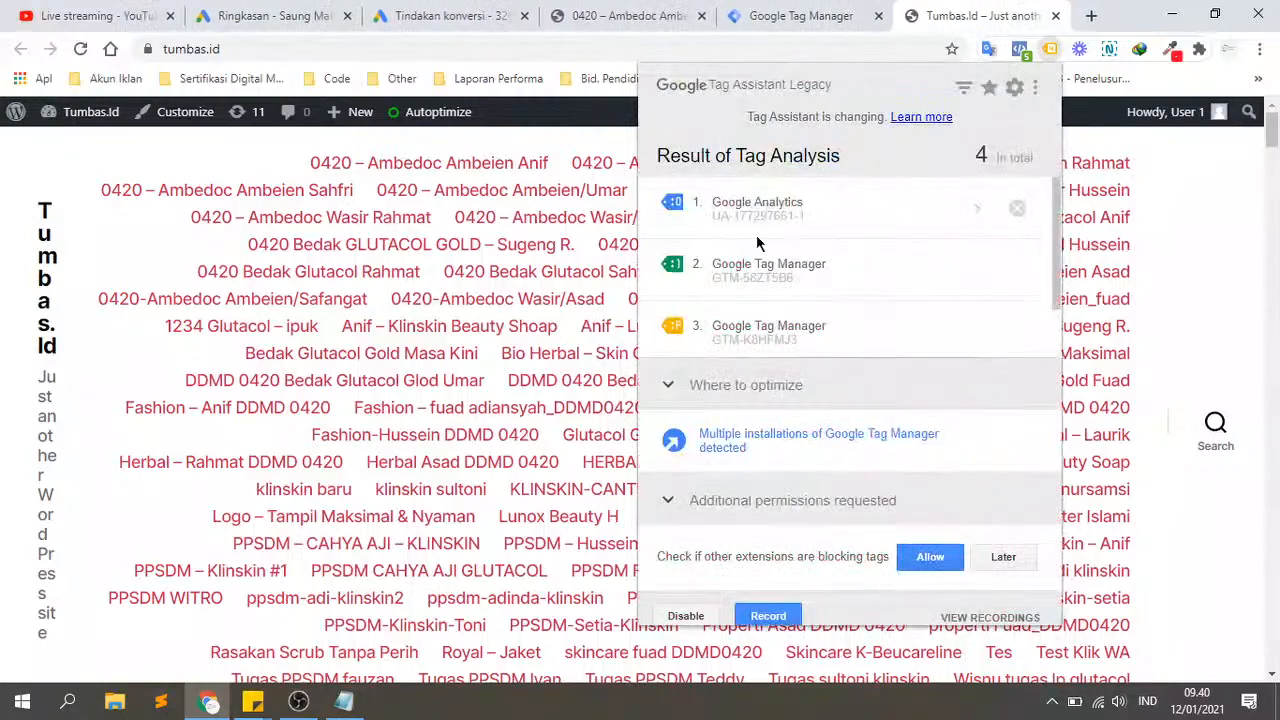
{"action": "left_click", "coordinate": [1055, 15]}
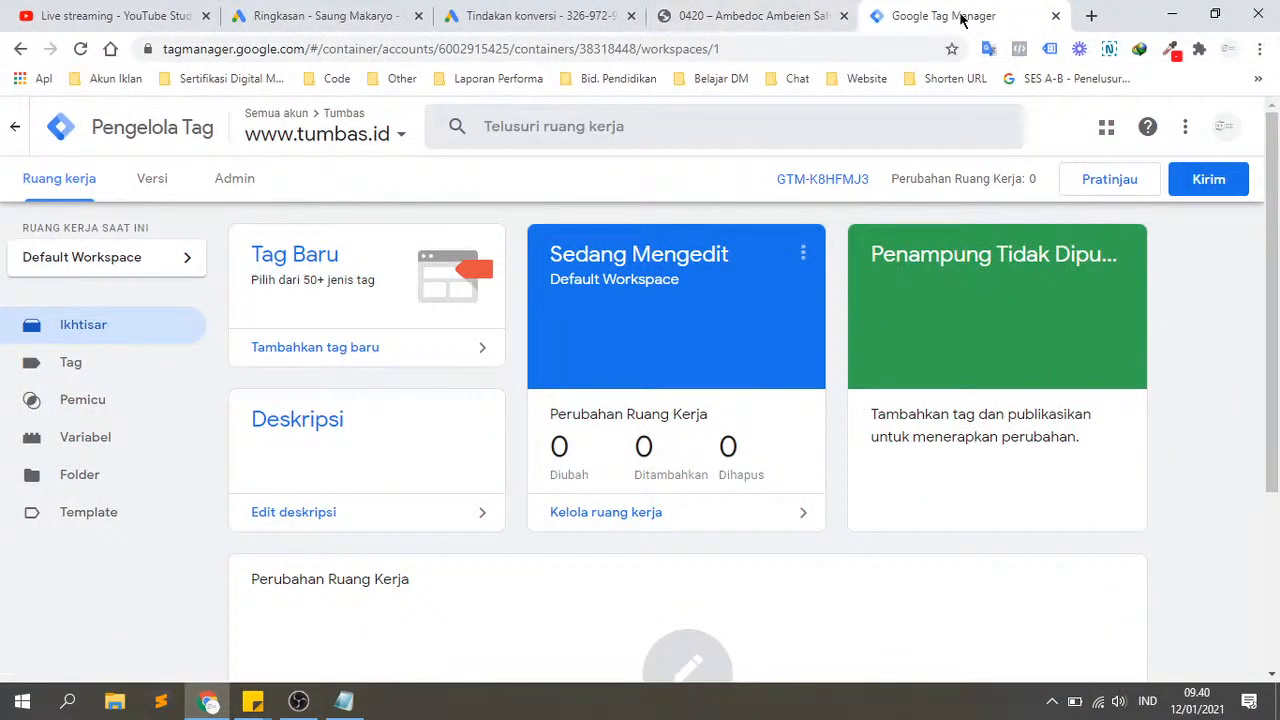
Step: Move the Google Tag Manager browser tab ahead of the Ambedoc landing page and switch to the Google Ads conversion actions
{"action": "left_click", "coordinate": [750, 15]}
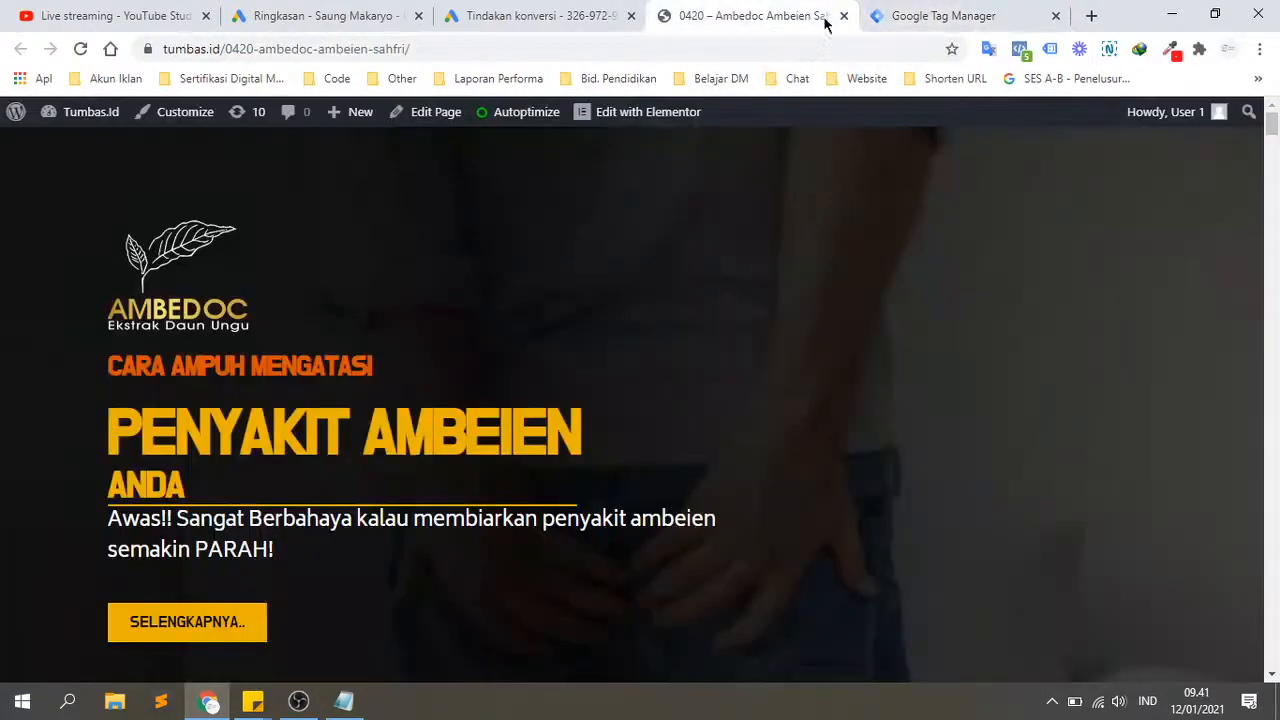
{"action": "left_click", "coordinate": [980, 16]}
{"action": "left_click_drag", "start_coordinate": [840, 12], "coordinate": [749, 14]}
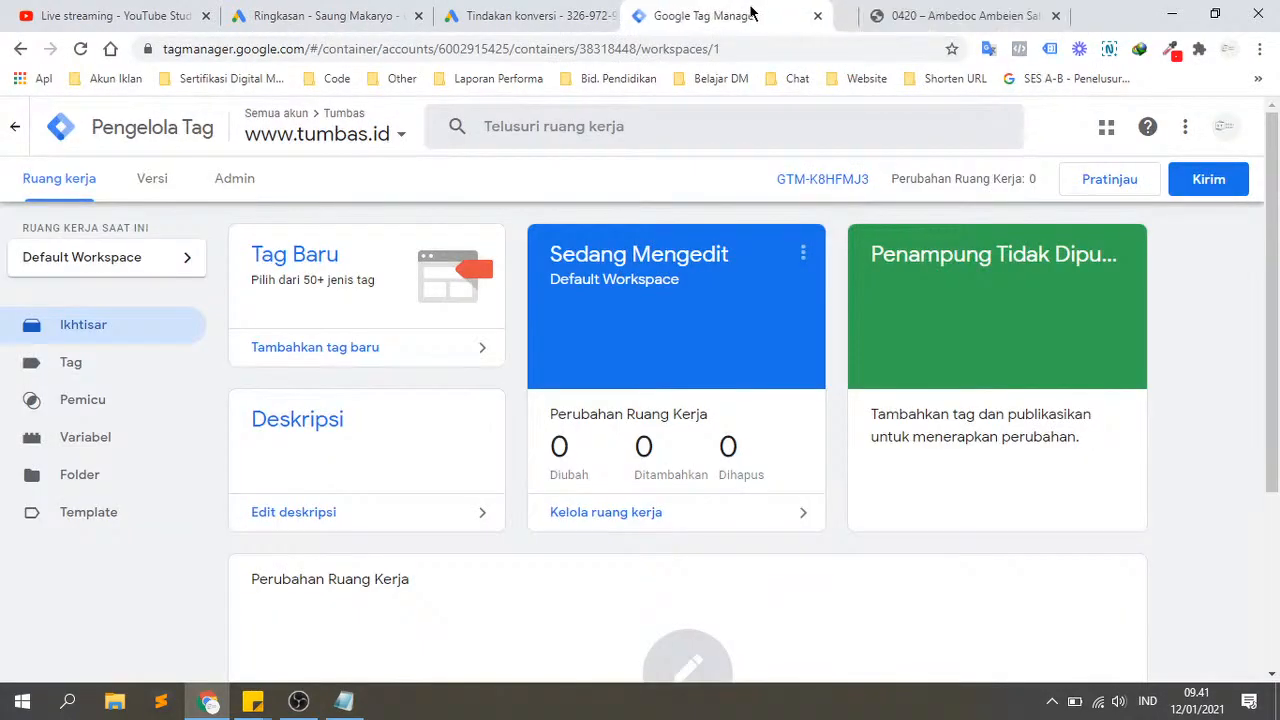
{"action": "left_click", "coordinate": [545, 15]}
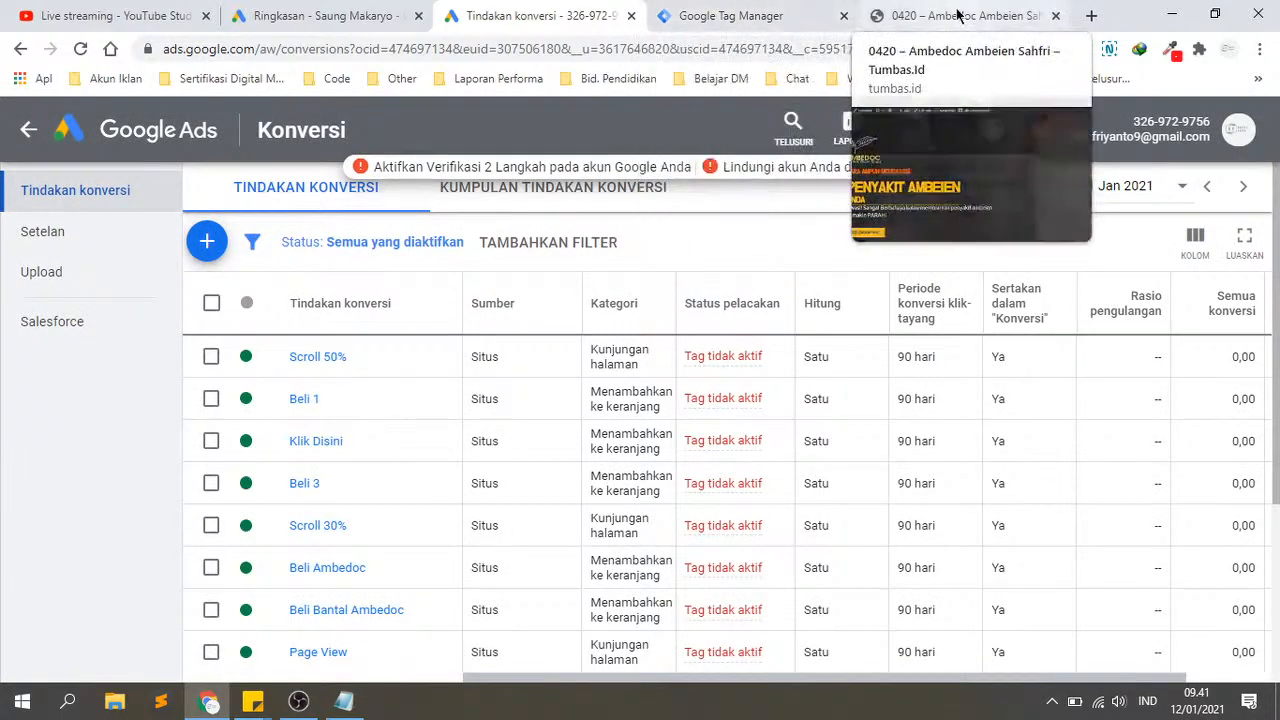
Step: Glance at the Ambedoc landing page, then review the full list of existing conversion actions in Google Ads
{"action": "left_click", "coordinate": [957, 20]}
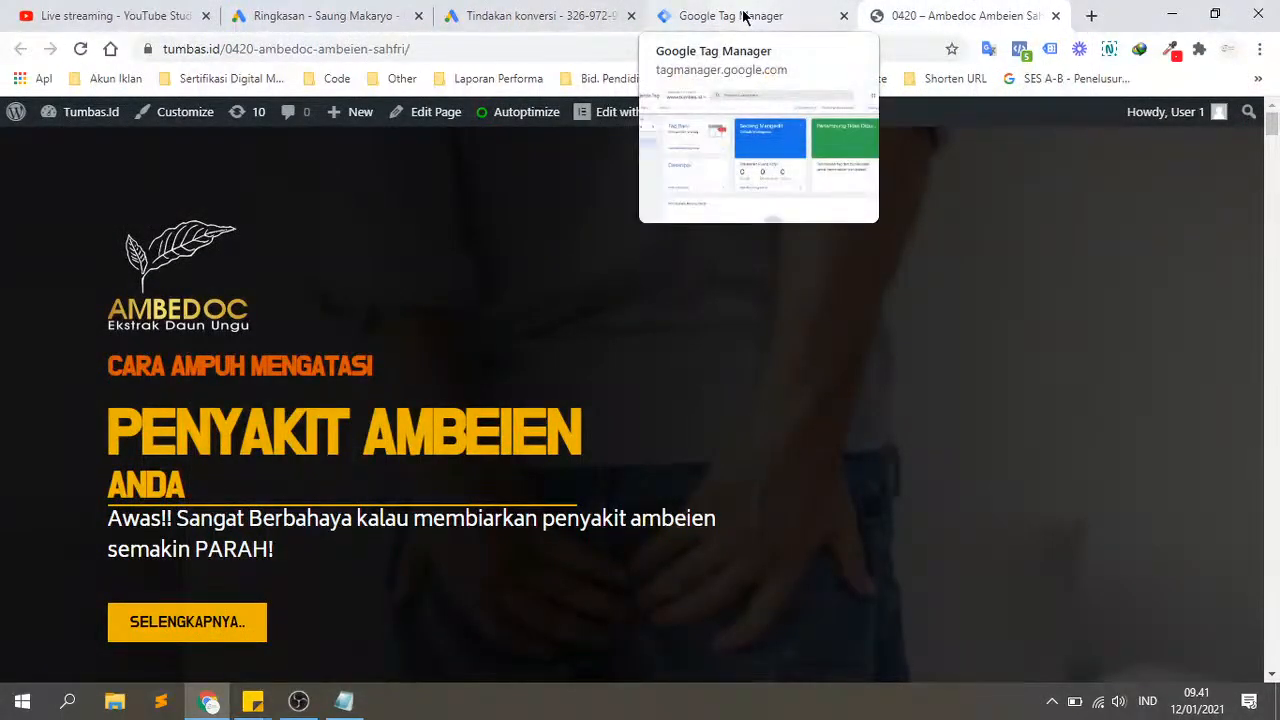
{"action": "left_click", "coordinate": [568, 14]}
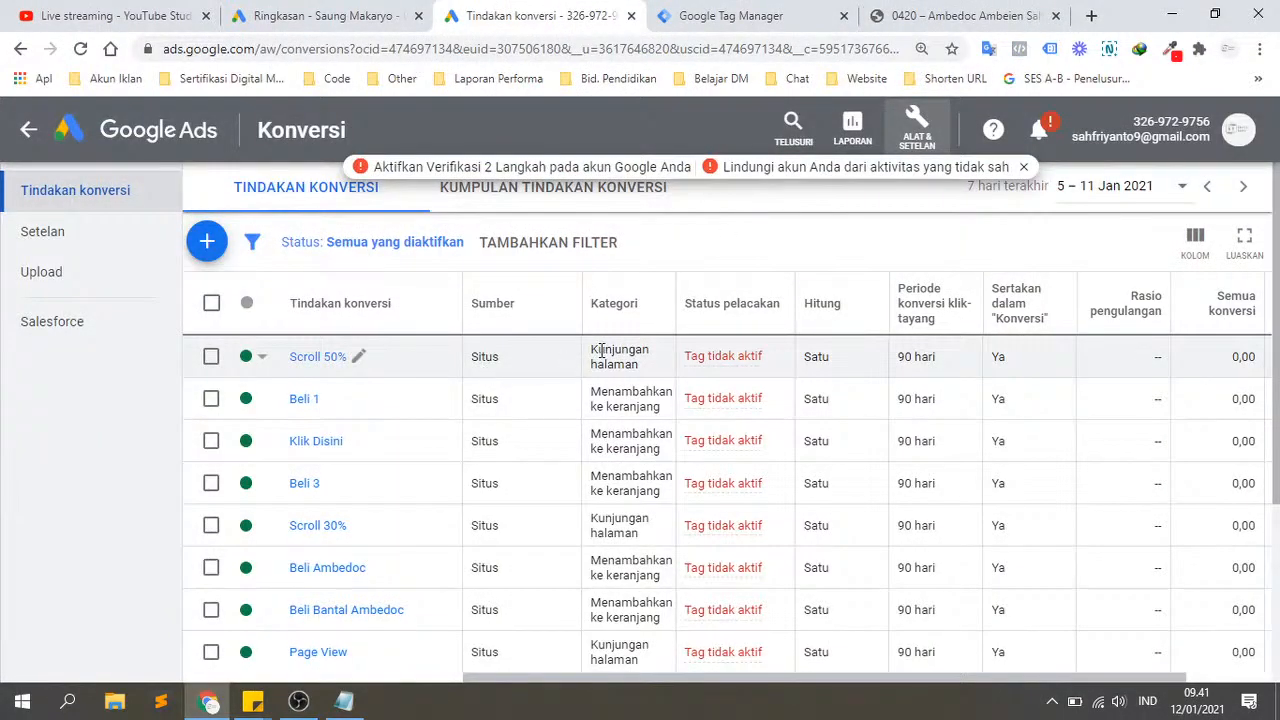
{"action": "scroll", "coordinate": [670, 342], "scroll_direction": "down", "scroll_amount": 3}
{"action": "scroll", "coordinate": [668, 340], "scroll_direction": "up", "scroll_amount": 1}
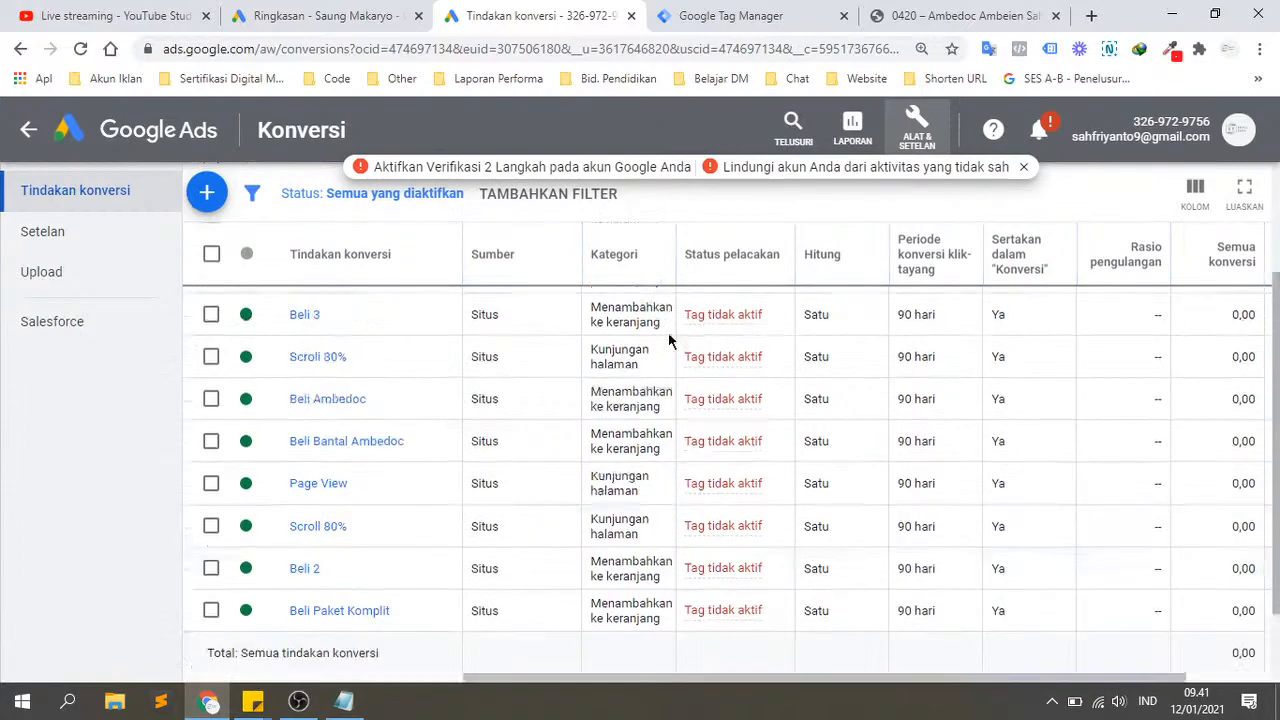
{"action": "scroll", "coordinate": [668, 340], "scroll_direction": "up", "scroll_amount": 3}
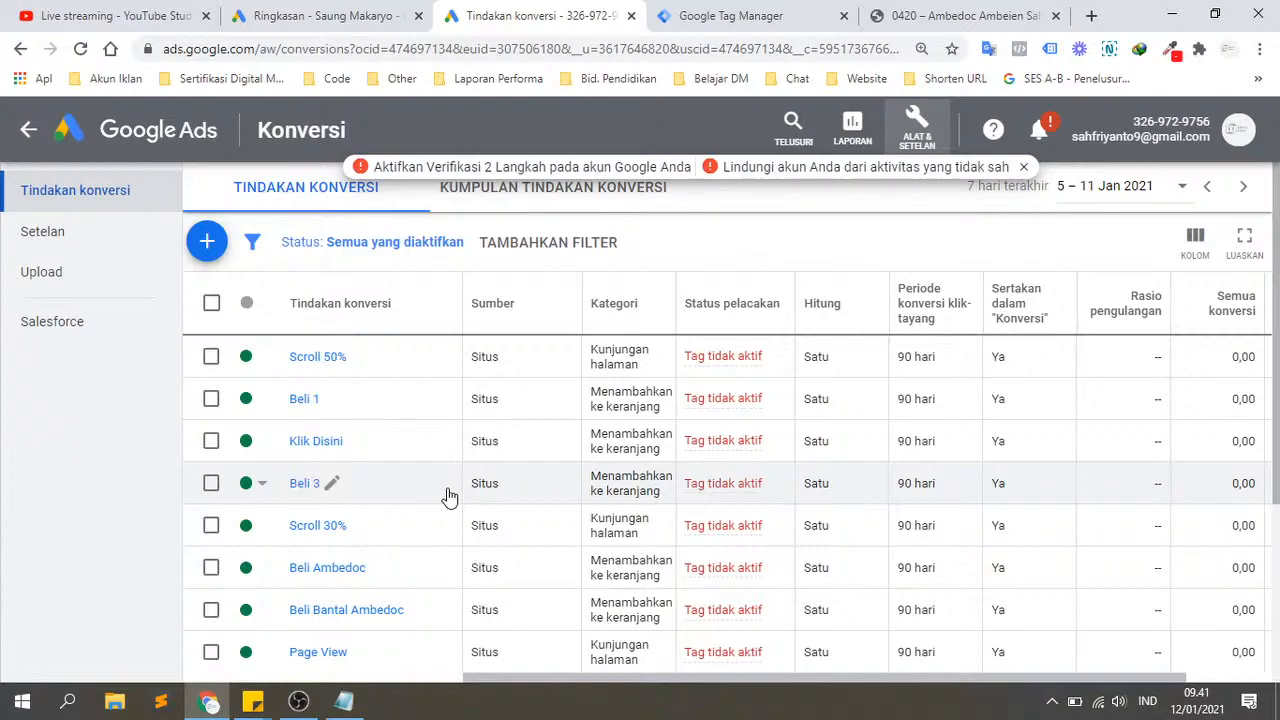
{"action": "scroll", "coordinate": [450, 490], "scroll_direction": "down", "scroll_amount": 3}
{"action": "scroll", "coordinate": [450, 490], "scroll_direction": "up", "scroll_amount": 3}
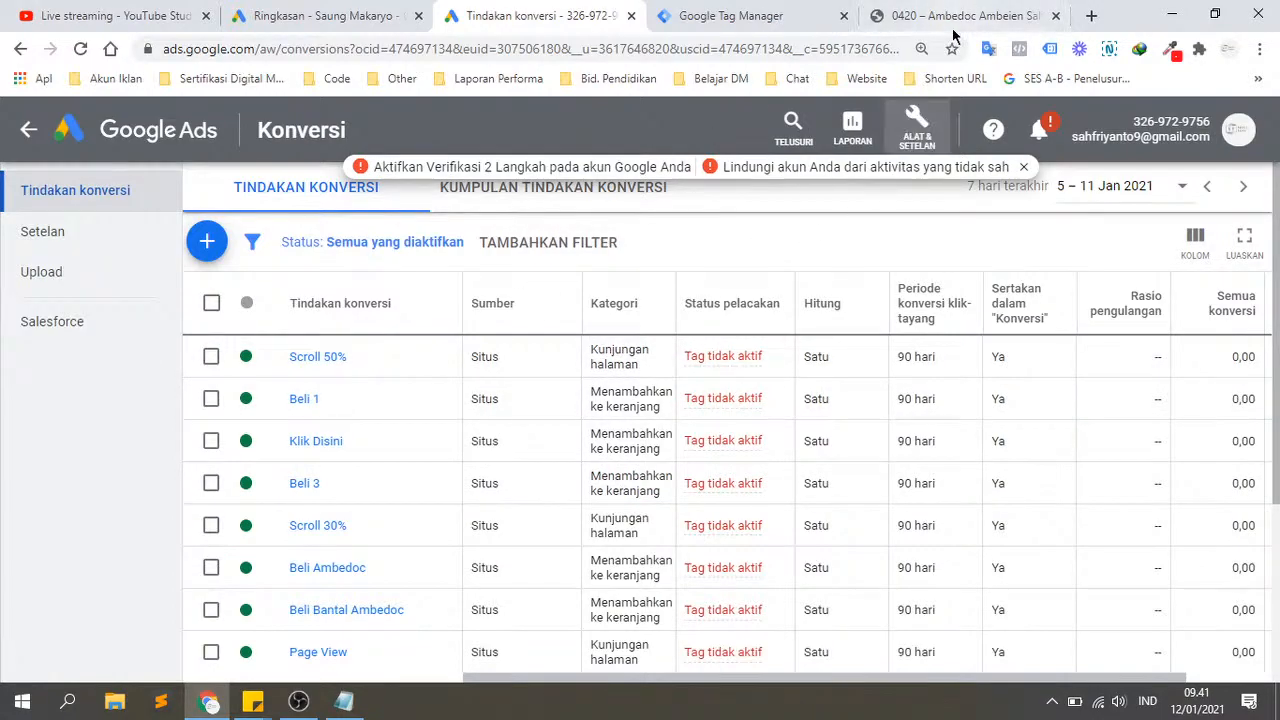
Step: Start a new website (Situs) conversion action and set its category to Kontak
{"action": "left_click", "coordinate": [208, 243]}
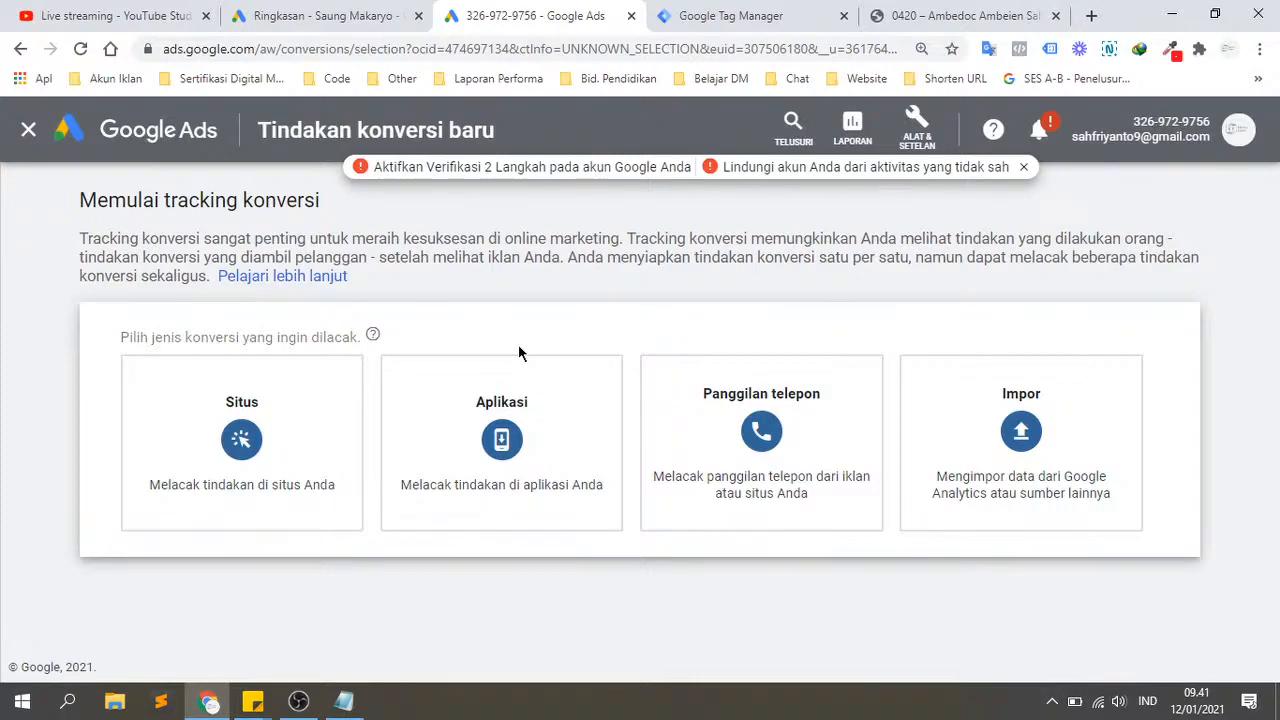
{"action": "mouse_move", "coordinate": [203, 401]}
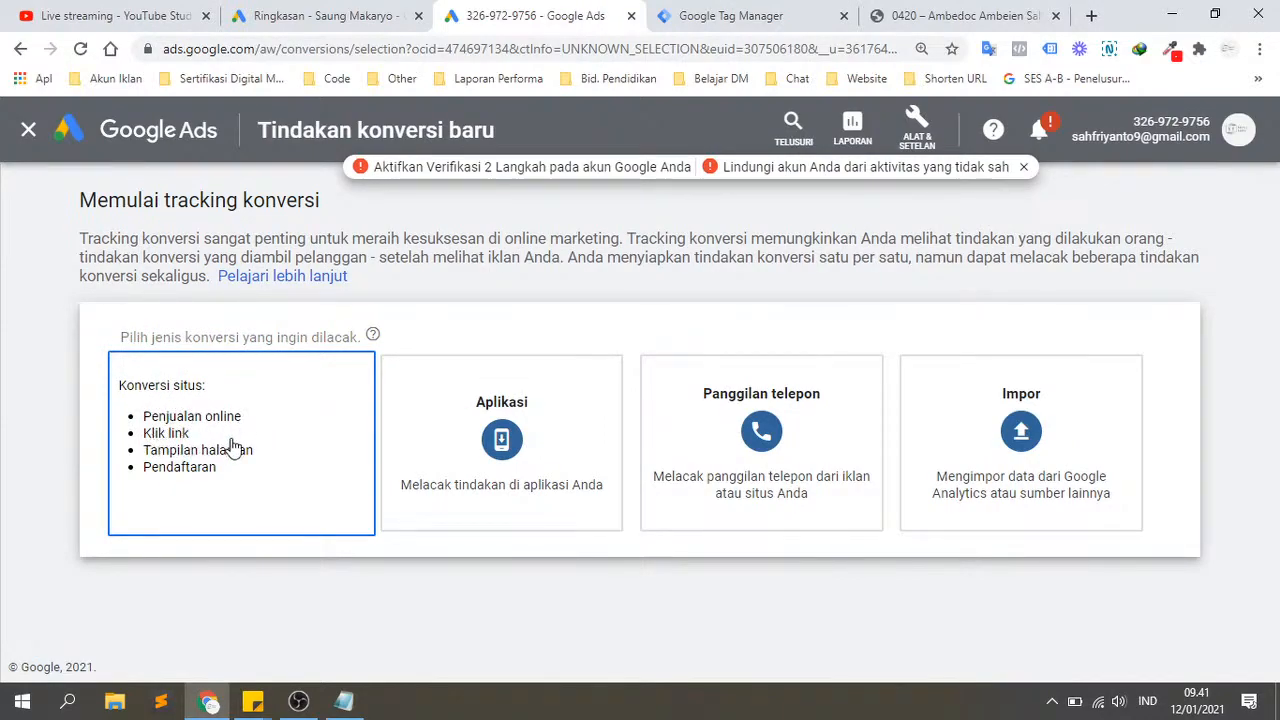
{"action": "left_click", "coordinate": [297, 457]}
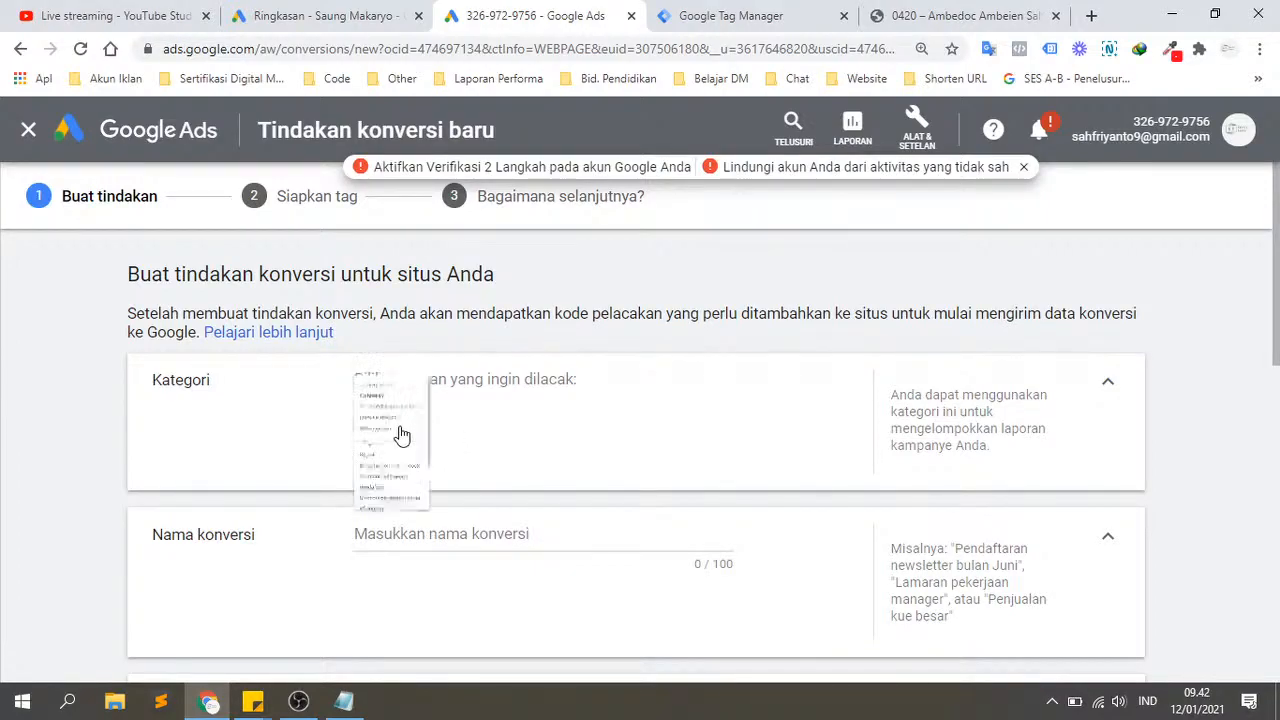
{"action": "left_click", "coordinate": [401, 433]}
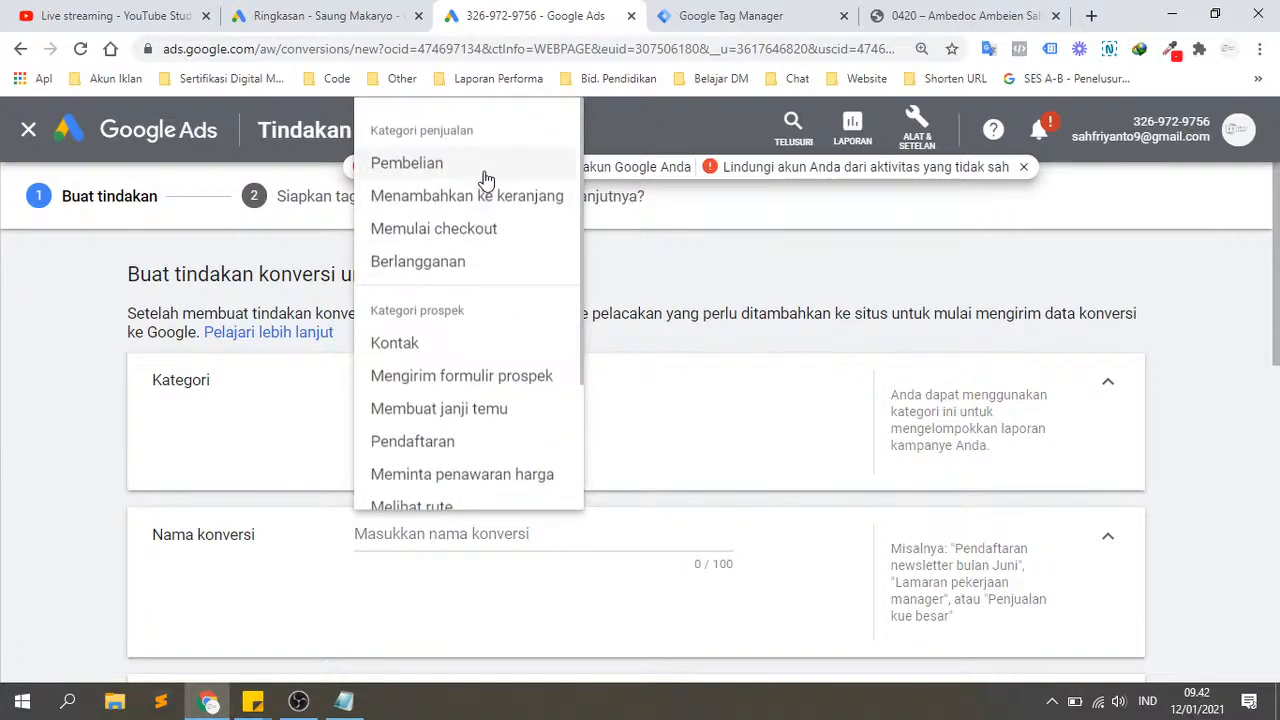
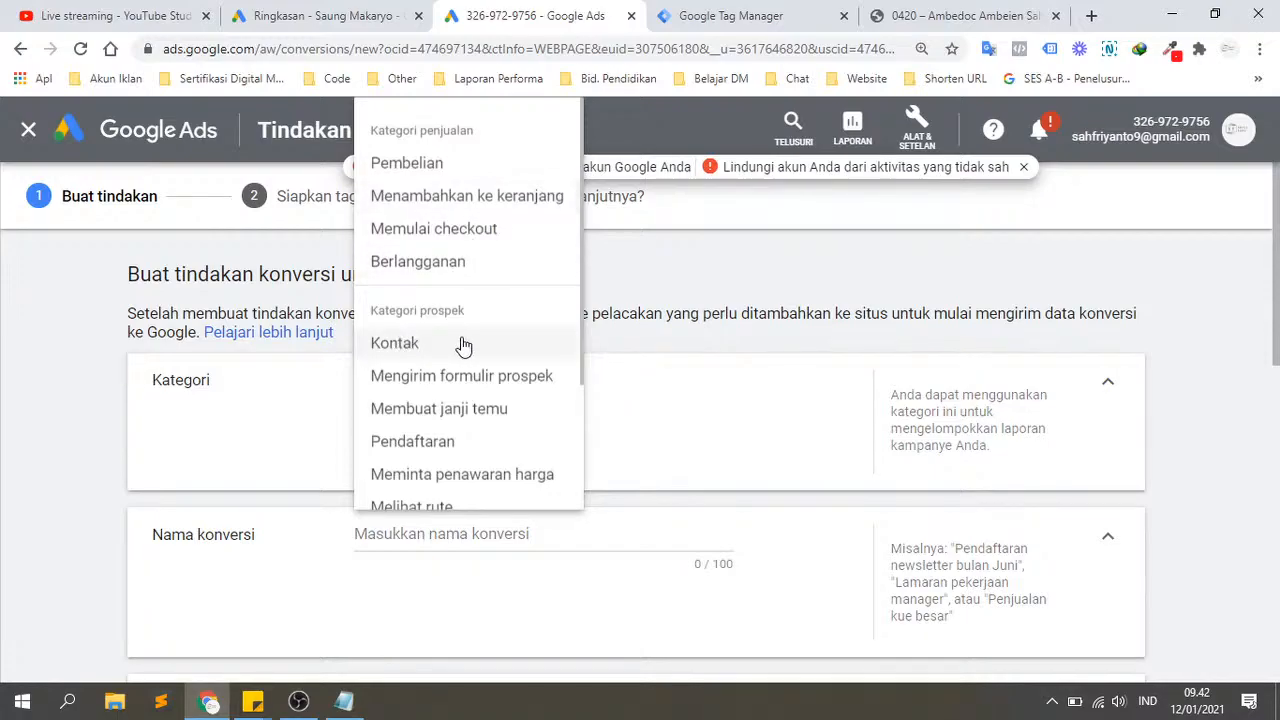
{"action": "left_click", "coordinate": [414, 344]}
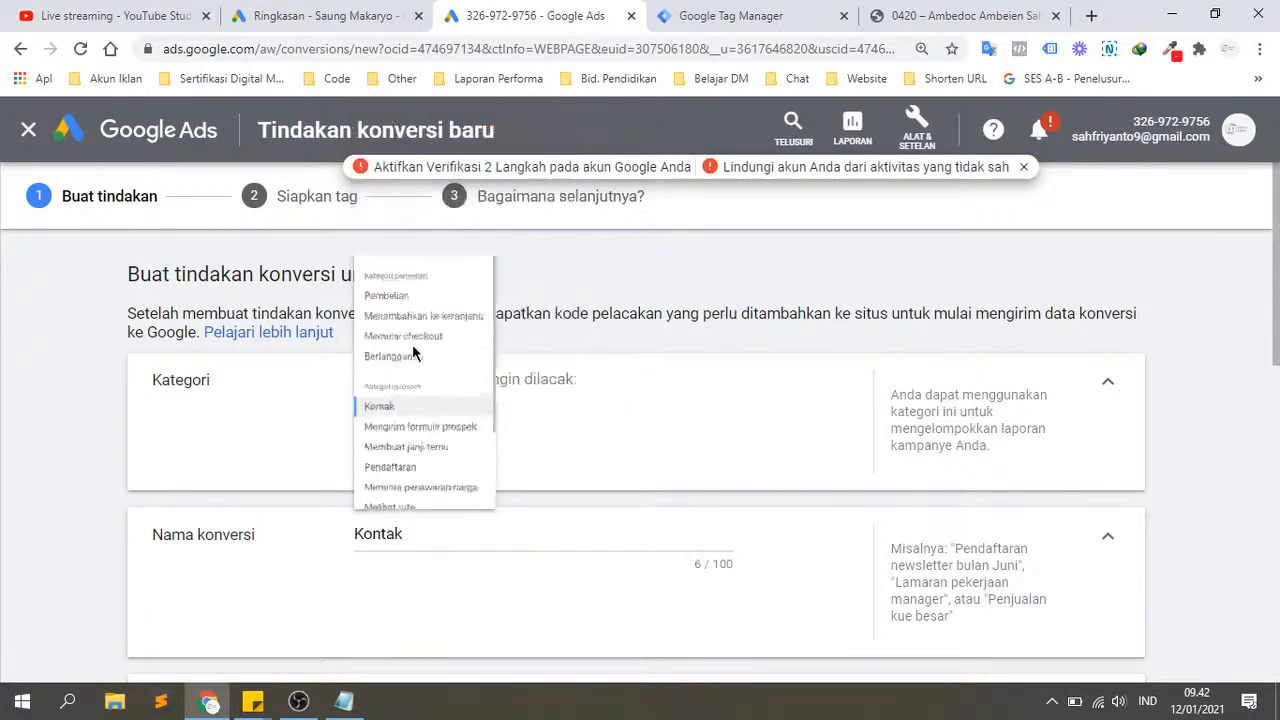
Step: Find the Beli Ambedoc WhatsApp button on the Ambedoc landing page and return to the Google Ads conversion form
{"action": "left_click", "coordinate": [893, 17]}
{"action": "scroll", "coordinate": [665, 377], "scroll_direction": "down", "scroll_amount": 20}
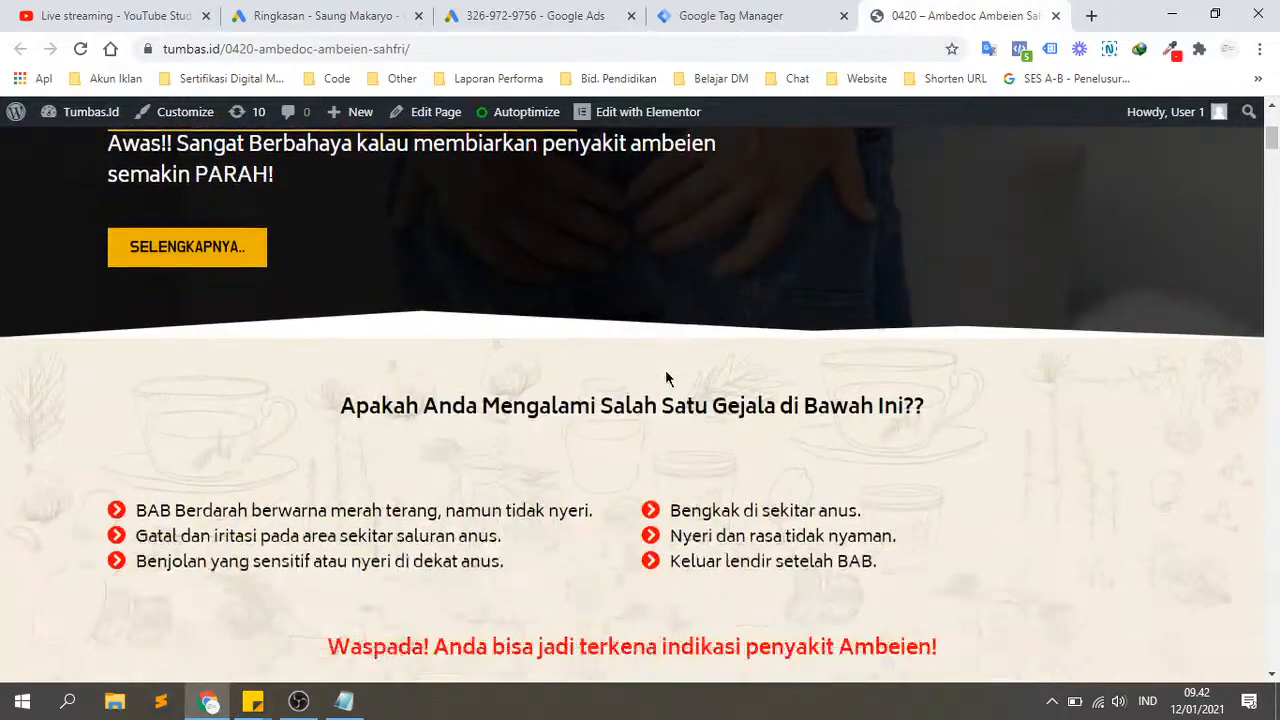
{"action": "scroll", "coordinate": [665, 377], "scroll_direction": "down", "scroll_amount": 20}
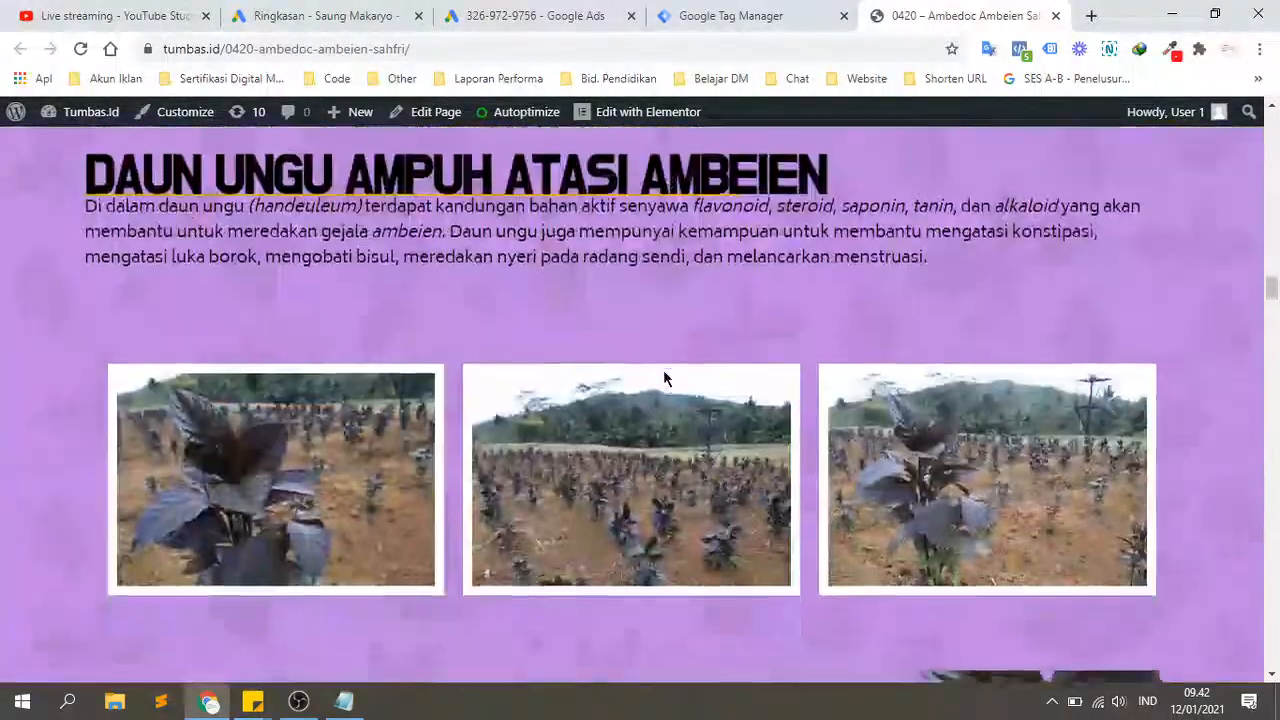
{"action": "scroll", "coordinate": [663, 373], "scroll_direction": "down", "scroll_amount": 6}
{"action": "scroll", "coordinate": [663, 373], "scroll_direction": "up", "scroll_amount": 2}
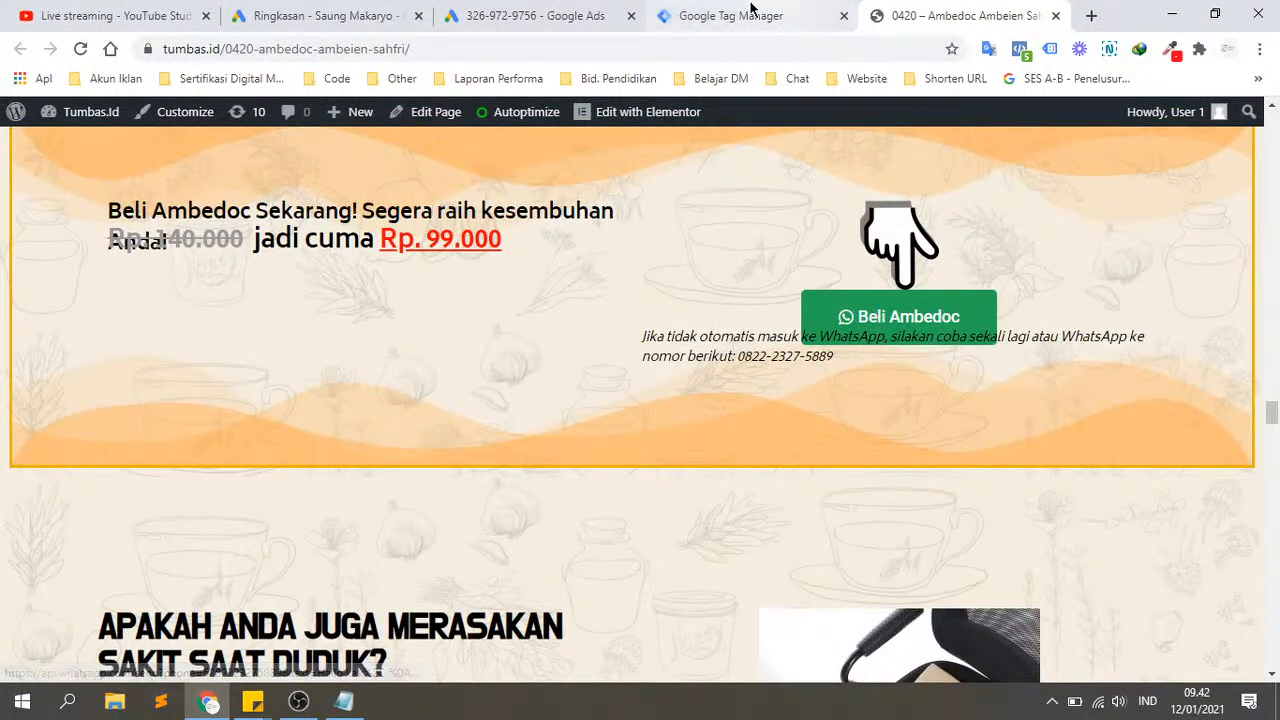
{"action": "left_click", "coordinate": [544, 14]}
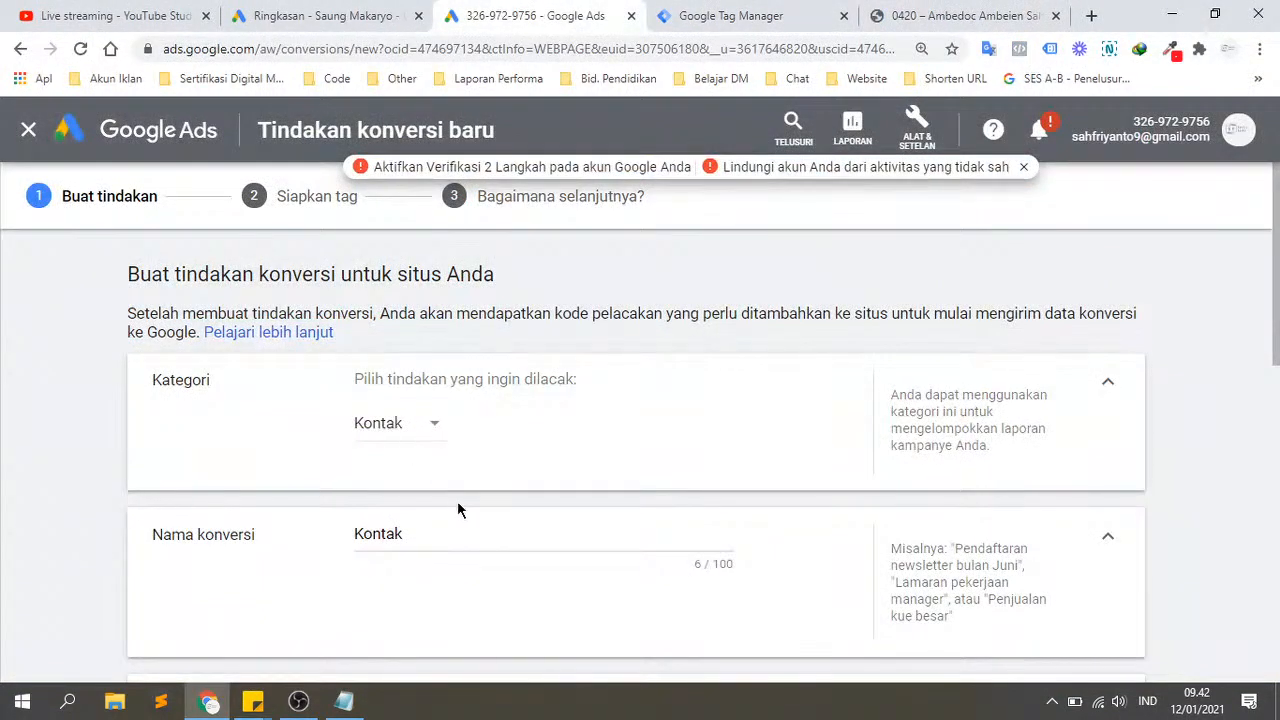
Step: Compare the Beli Ambedoc and Beli Bantal Ambedoc WhatsApp buttons on the landing page
{"action": "left_click", "coordinate": [955, 15]}
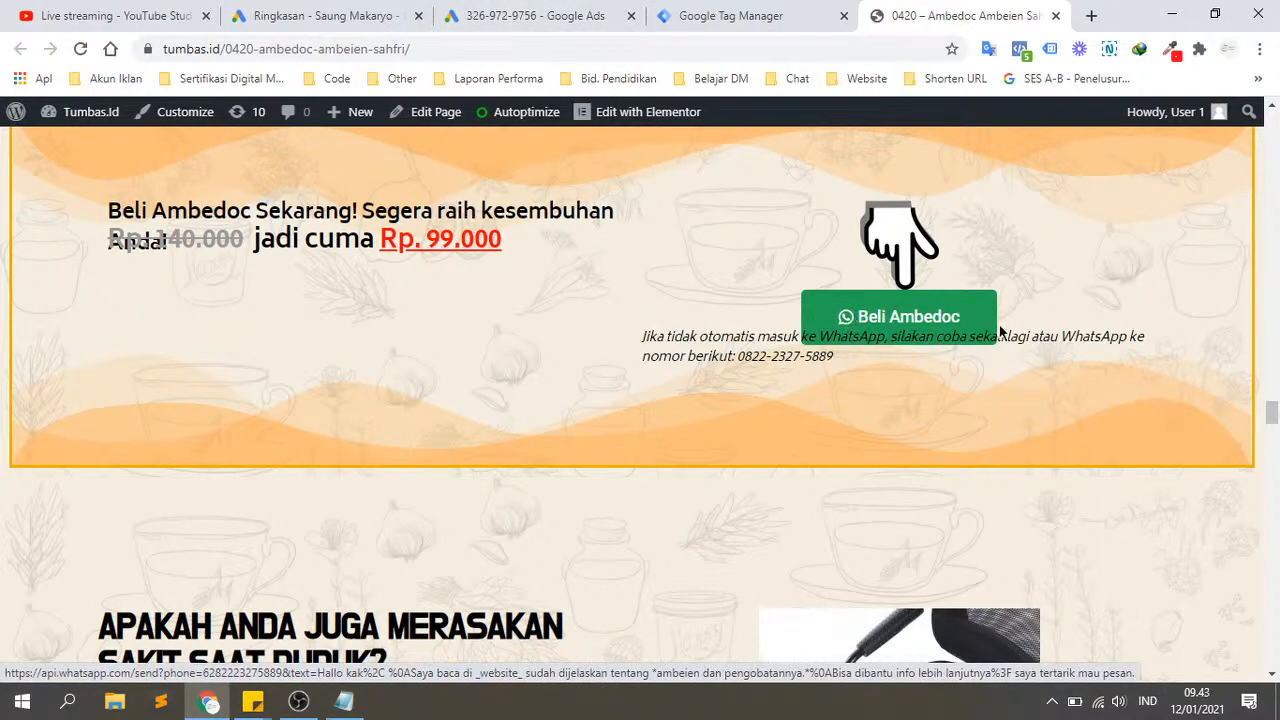
{"action": "scroll", "coordinate": [850, 376], "scroll_direction": "down", "scroll_amount": 10}
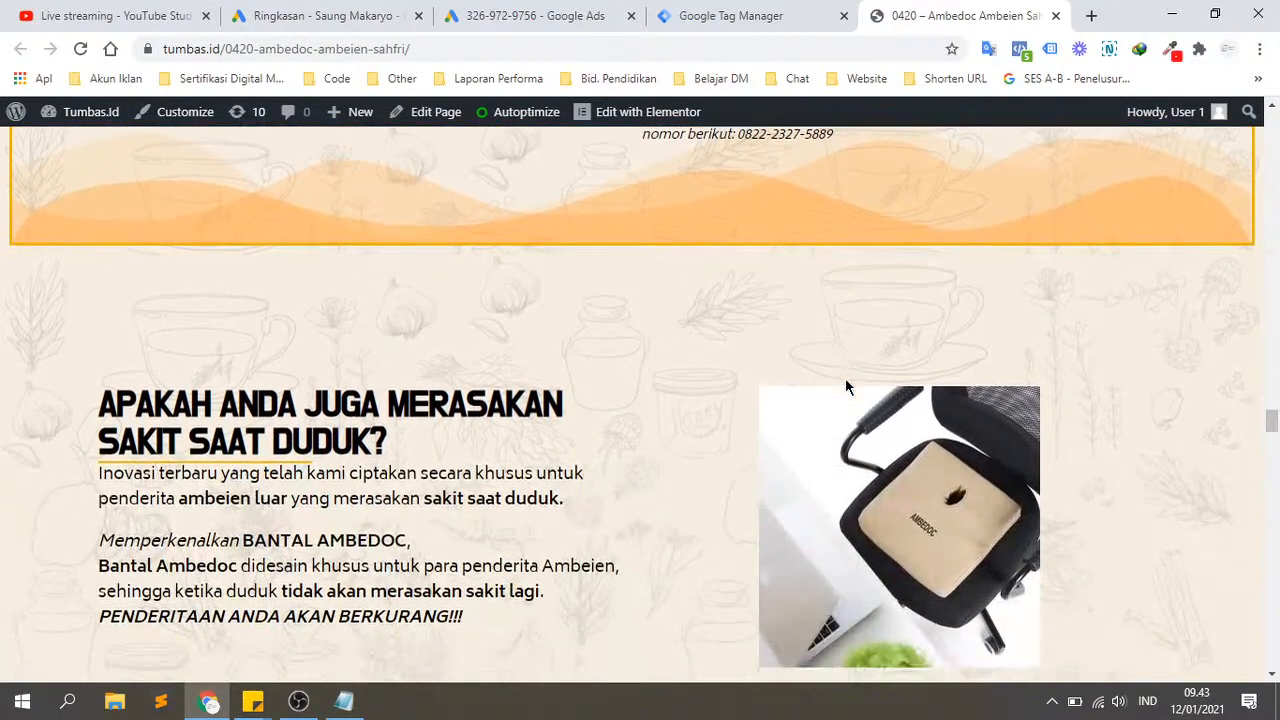
{"action": "scroll", "coordinate": [845, 375], "scroll_direction": "down", "scroll_amount": 5}
{"action": "scroll", "coordinate": [845, 378], "scroll_direction": "up", "scroll_amount": 2}
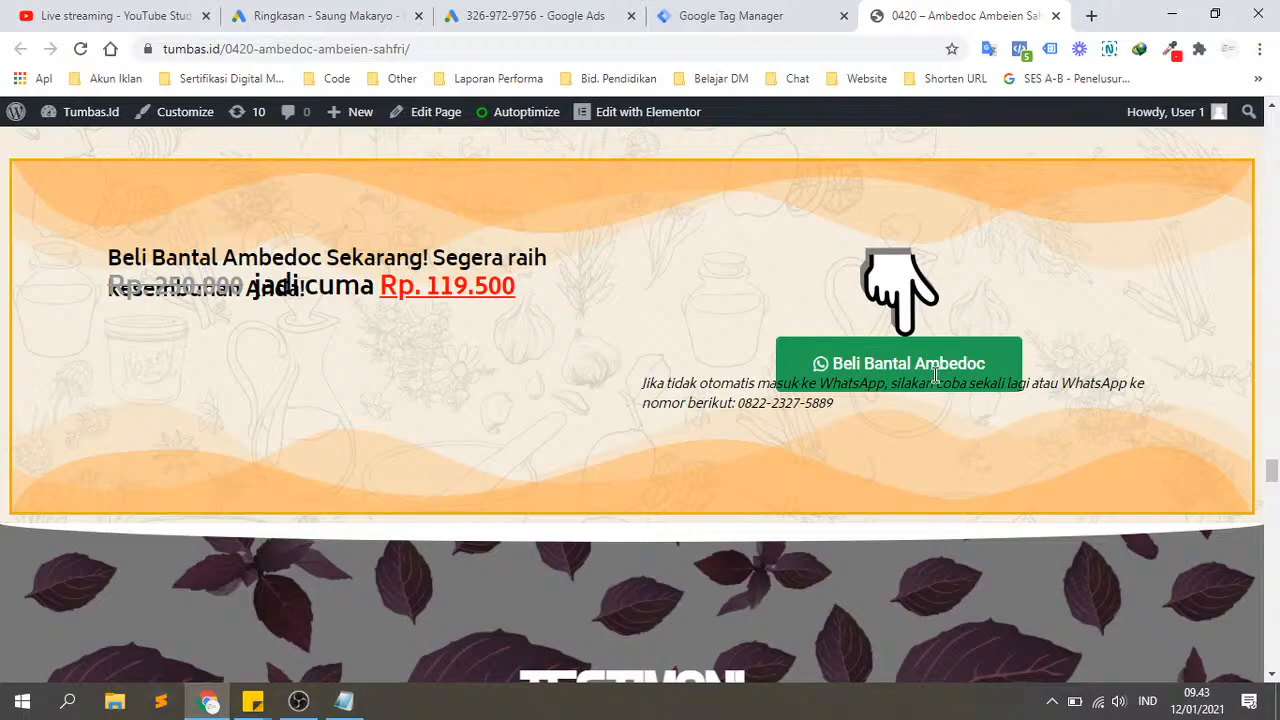
{"action": "scroll", "coordinate": [695, 352], "scroll_direction": "up", "scroll_amount": 8}
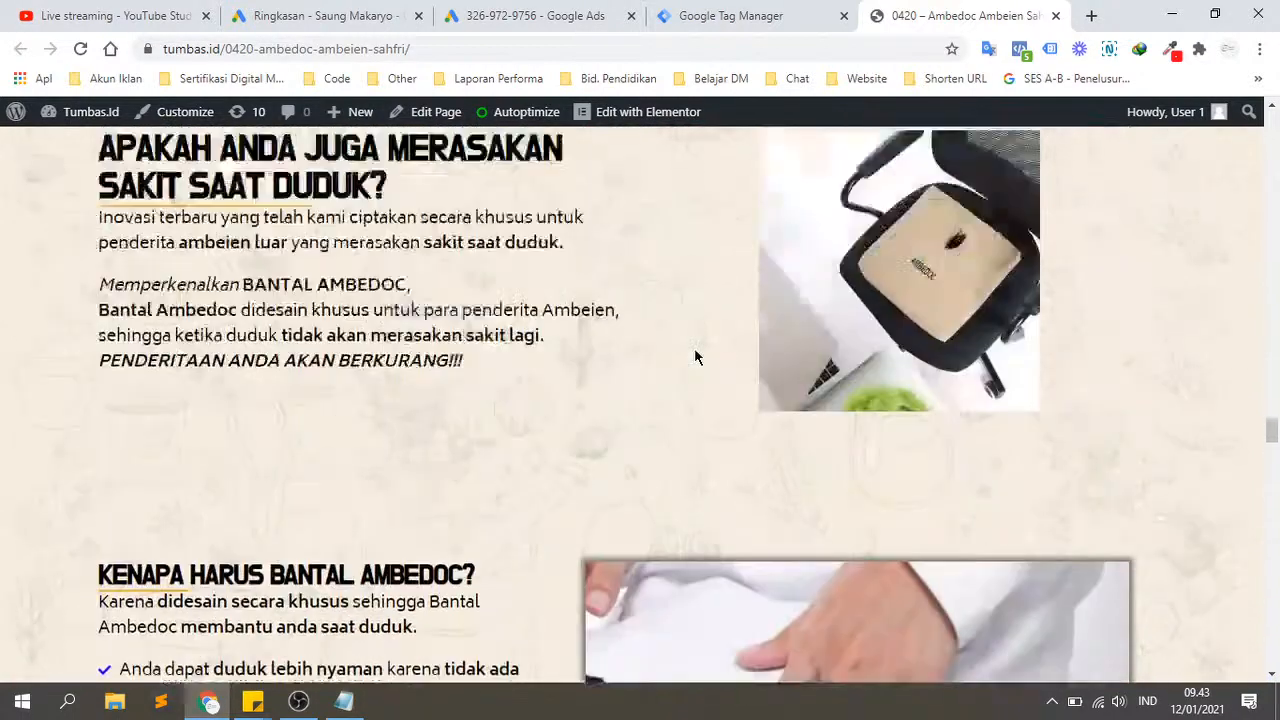
{"action": "scroll", "coordinate": [695, 357], "scroll_direction": "up", "scroll_amount": 6}
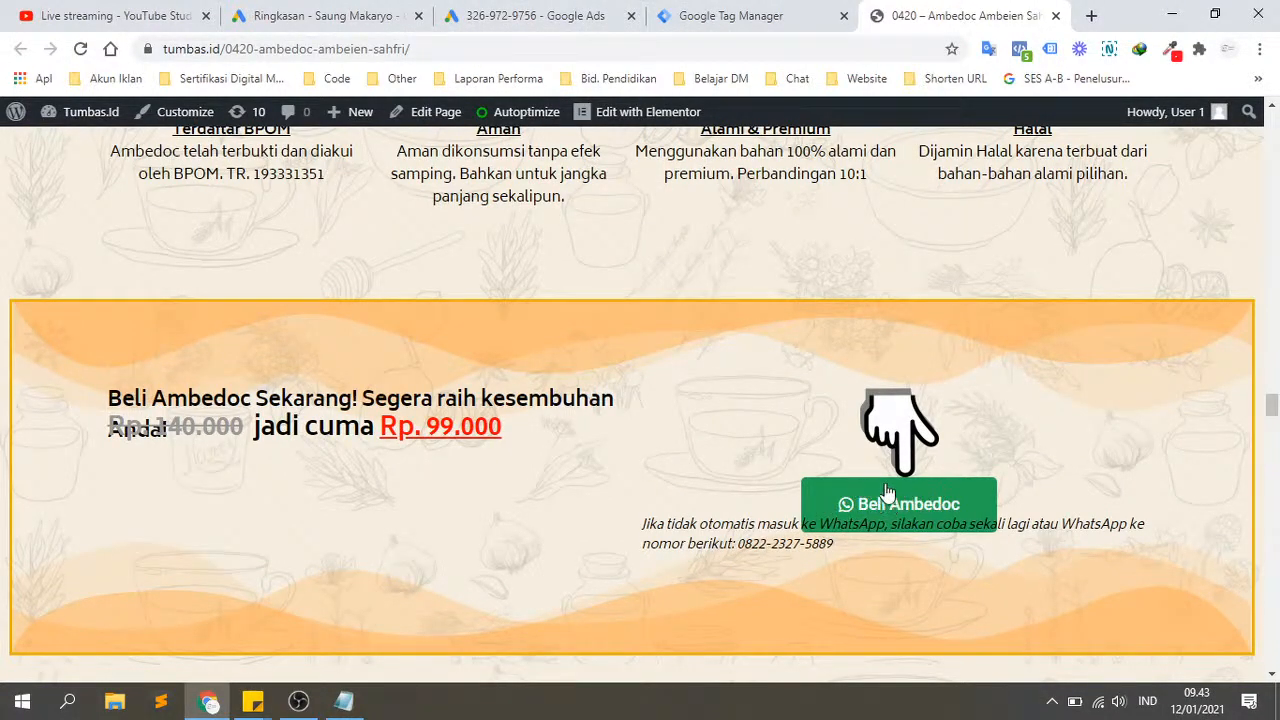
Step: Return to the Google Ads conversion form and name the conversion Beli Ambedoc
{"action": "left_click", "coordinate": [514, 14]}
{"action": "double_click", "coordinate": [442, 535]}
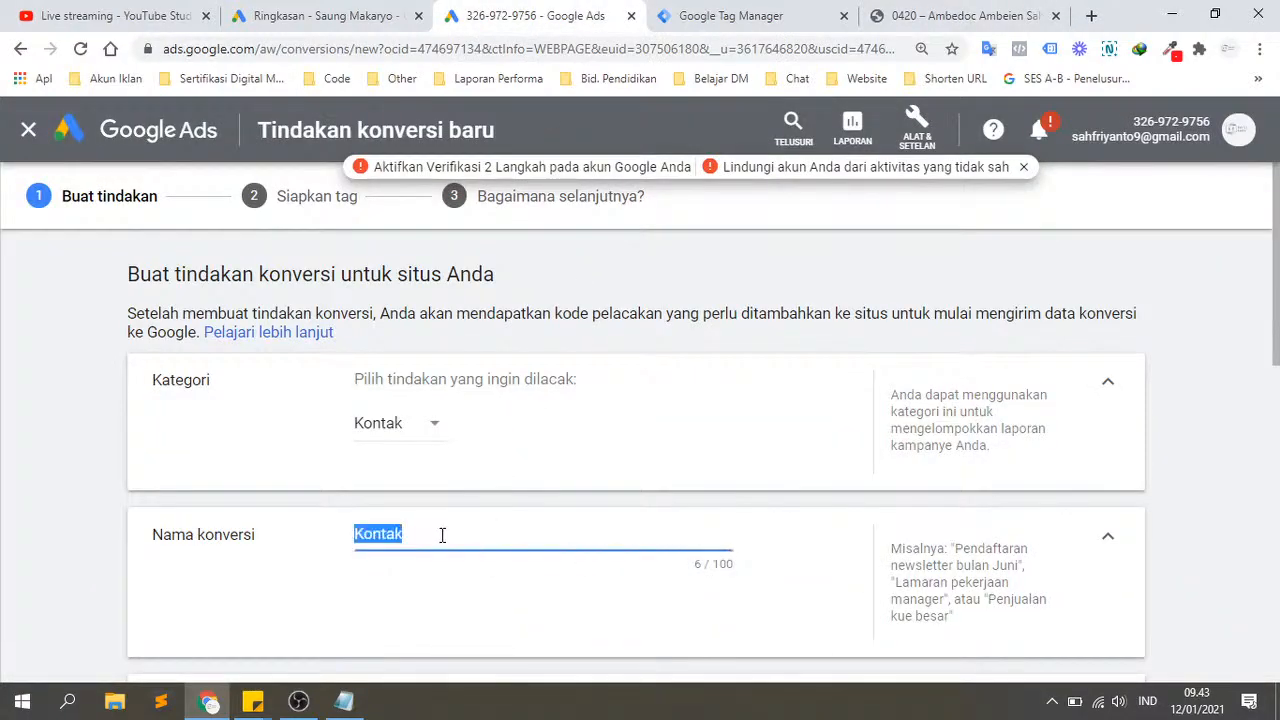
{"action": "type", "text": "Beli Ambedo"}
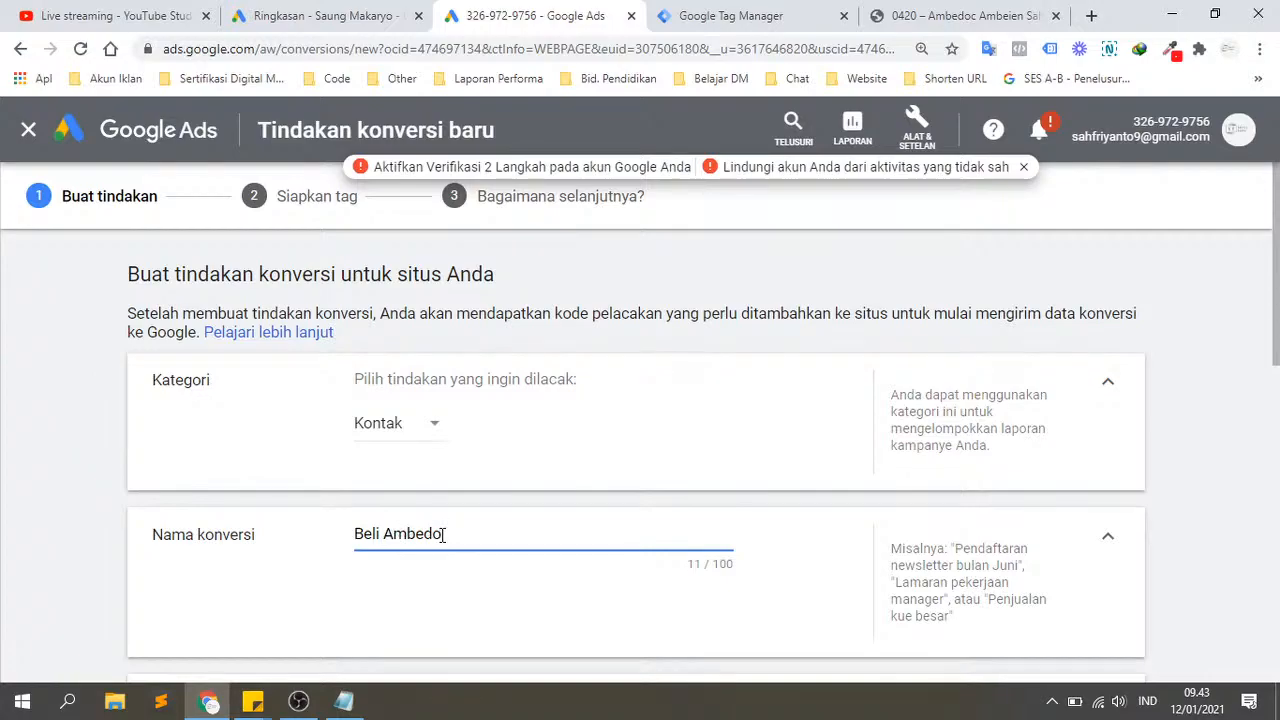
{"action": "type", "text": "c"}
{"action": "left_click", "coordinate": [447, 591]}
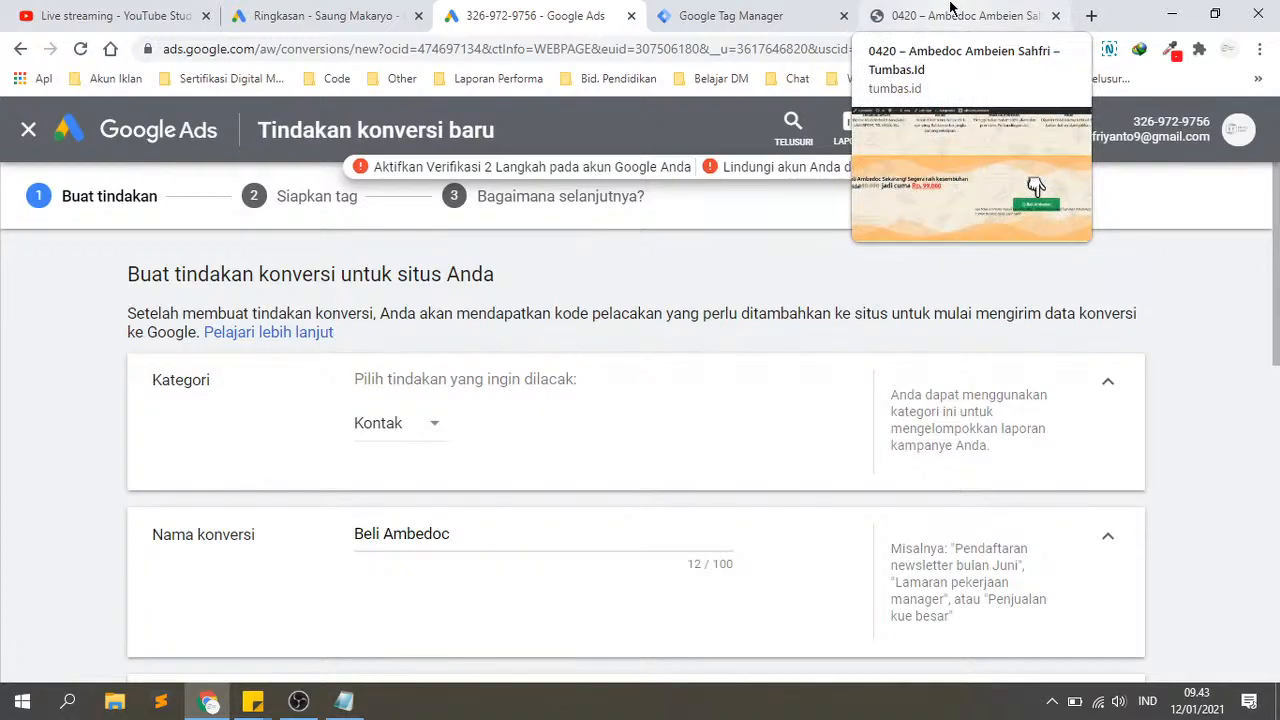
Step: Examine the landing page sections from the Beli Ambedoc offer to the Beli Bantal Ambedoc offer again
{"action": "left_click", "coordinate": [930, 12]}
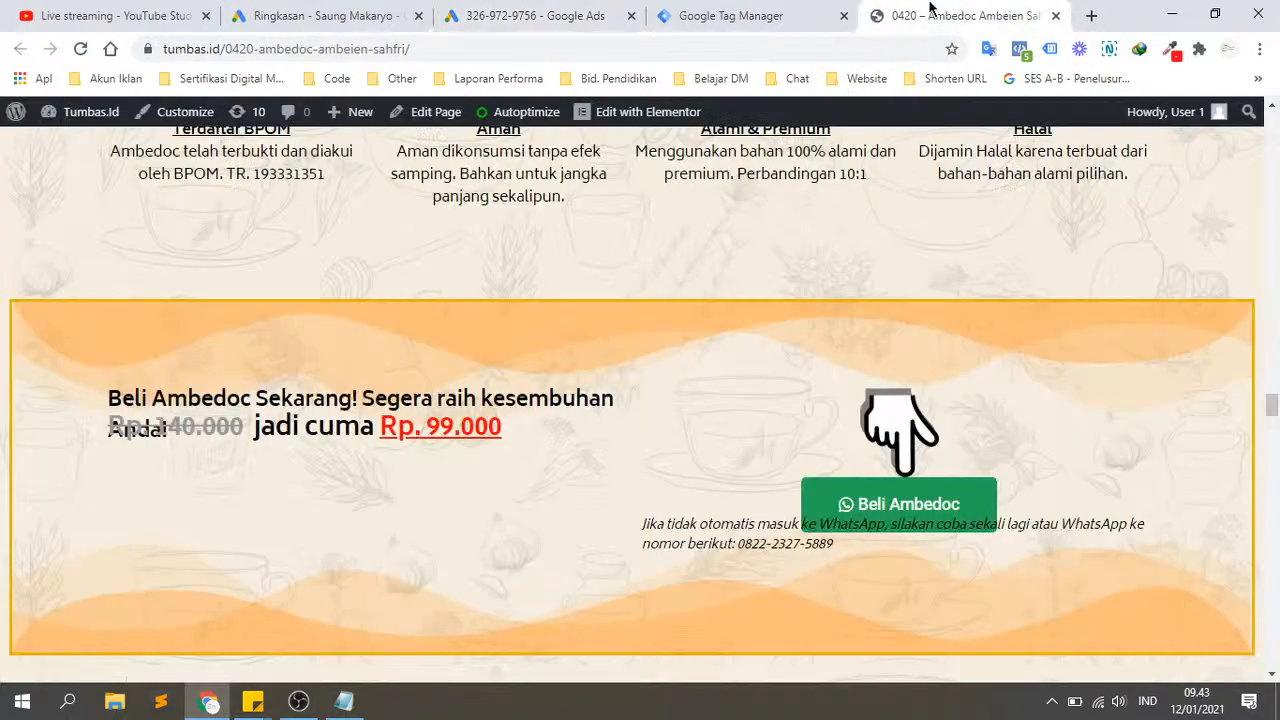
{"action": "scroll", "coordinate": [534, 500], "scroll_direction": "down", "scroll_amount": 1}
{"action": "scroll", "coordinate": [543, 486], "scroll_direction": "up", "scroll_amount": 3}
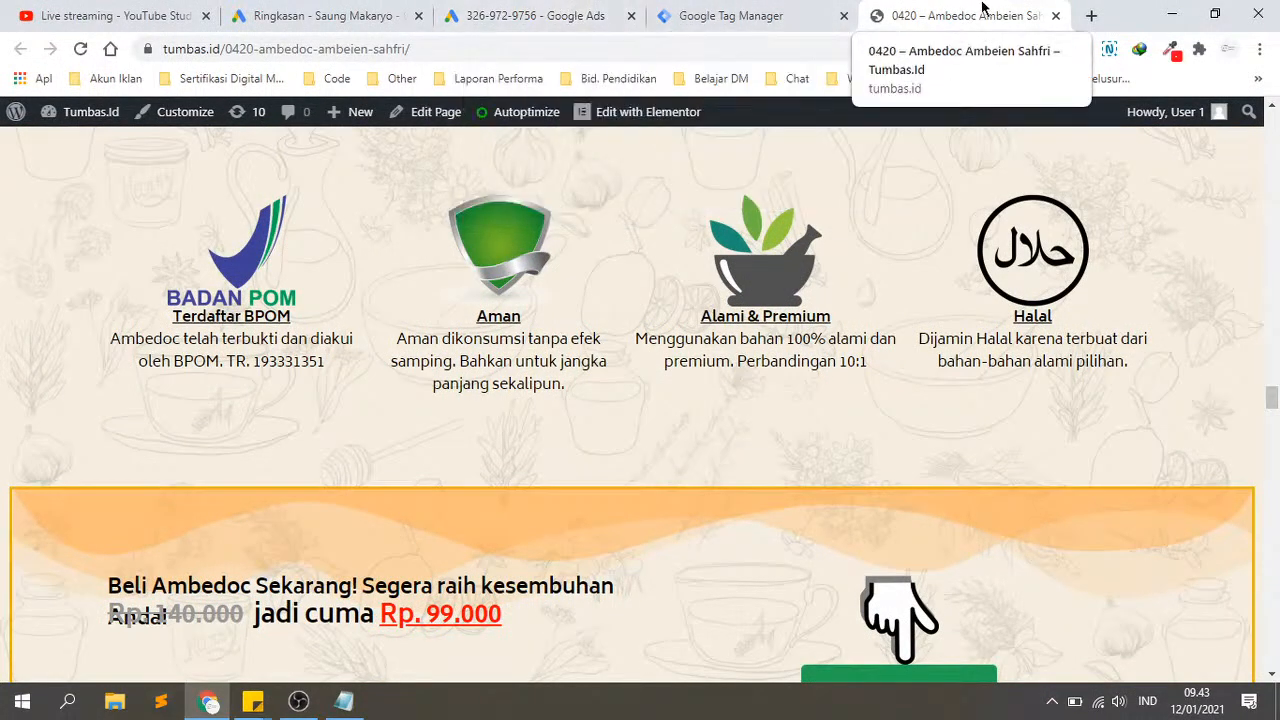
{"action": "scroll", "coordinate": [625, 544], "scroll_direction": "down", "scroll_amount": 2}
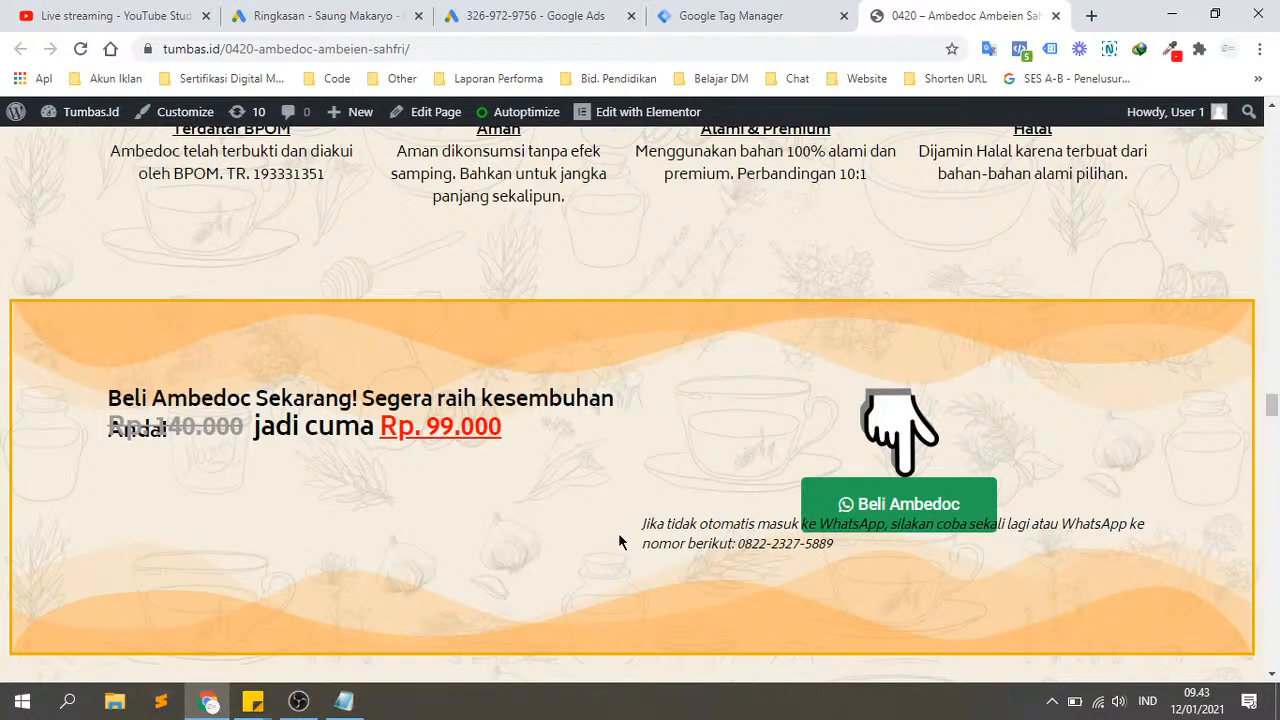
{"action": "scroll", "coordinate": [618, 541], "scroll_direction": "down", "scroll_amount": 2}
{"action": "scroll", "coordinate": [618, 541], "scroll_direction": "down", "scroll_amount": 2}
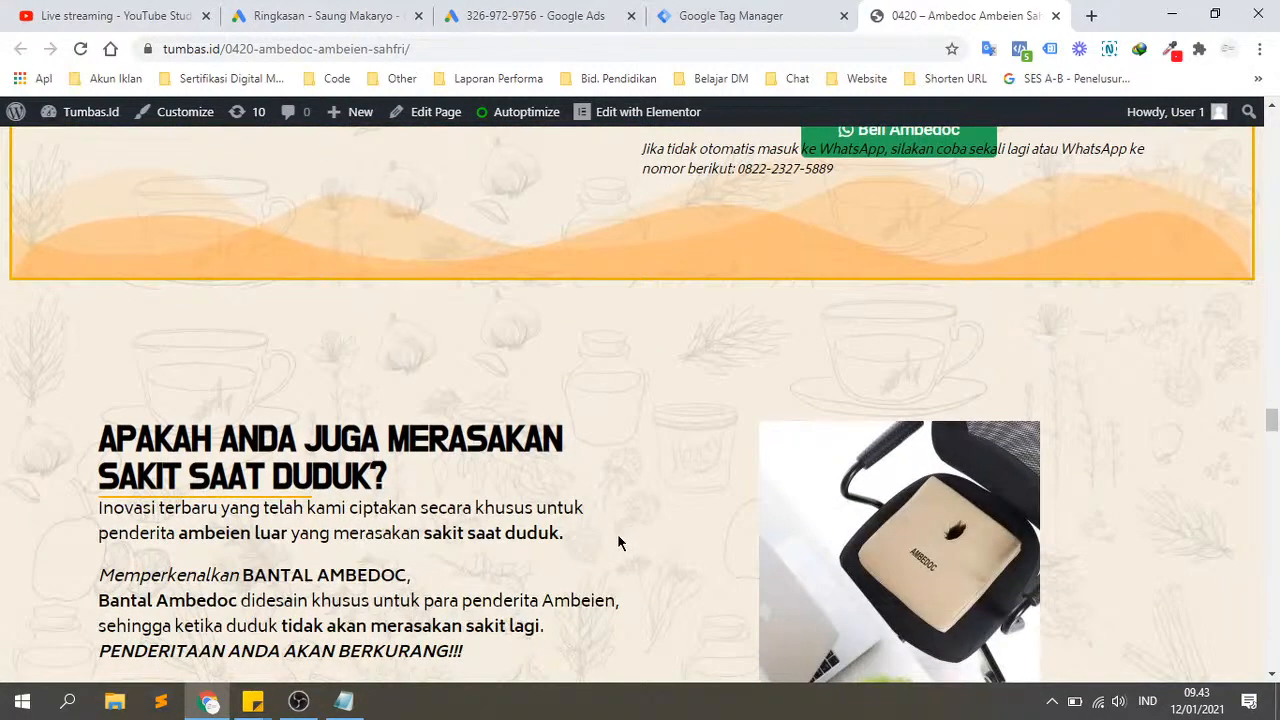
{"action": "scroll", "coordinate": [618, 541], "scroll_direction": "down", "scroll_amount": 7}
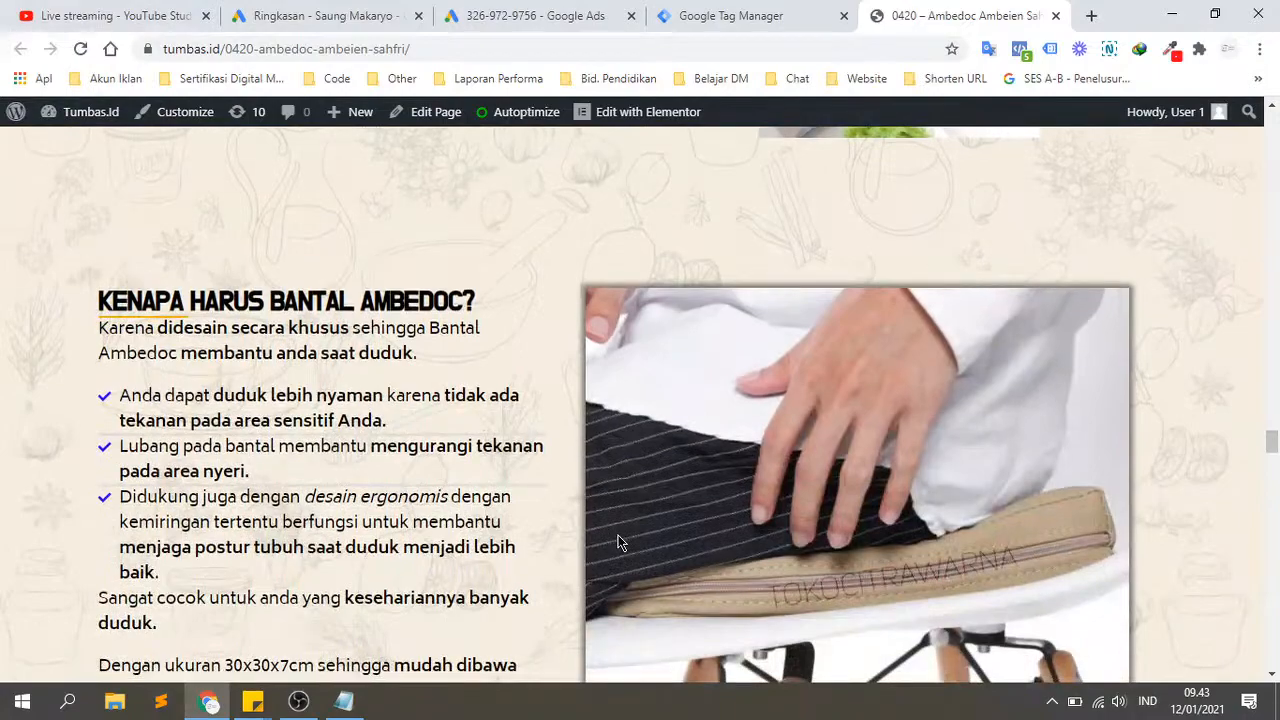
{"action": "scroll", "coordinate": [618, 541], "scroll_direction": "down", "scroll_amount": 6}
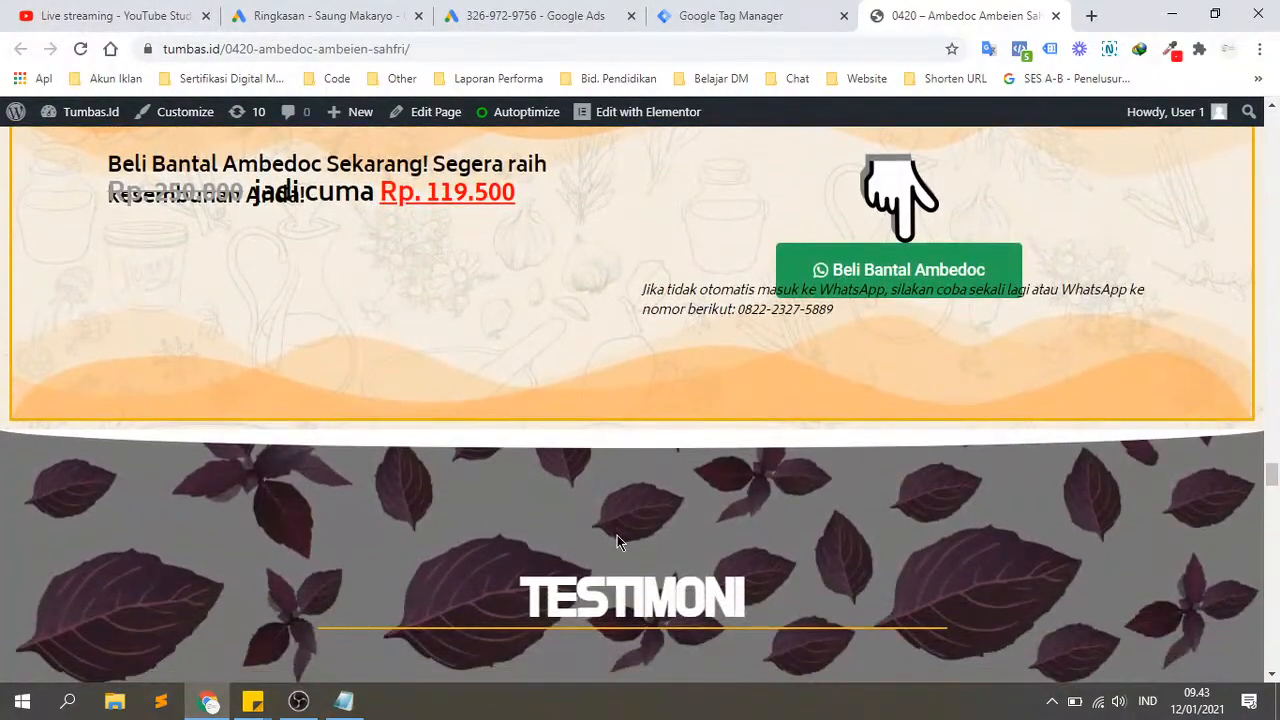
{"action": "scroll", "coordinate": [618, 541], "scroll_direction": "up", "scroll_amount": 4}
{"action": "scroll", "coordinate": [617, 537], "scroll_direction": "up", "scroll_amount": 10}
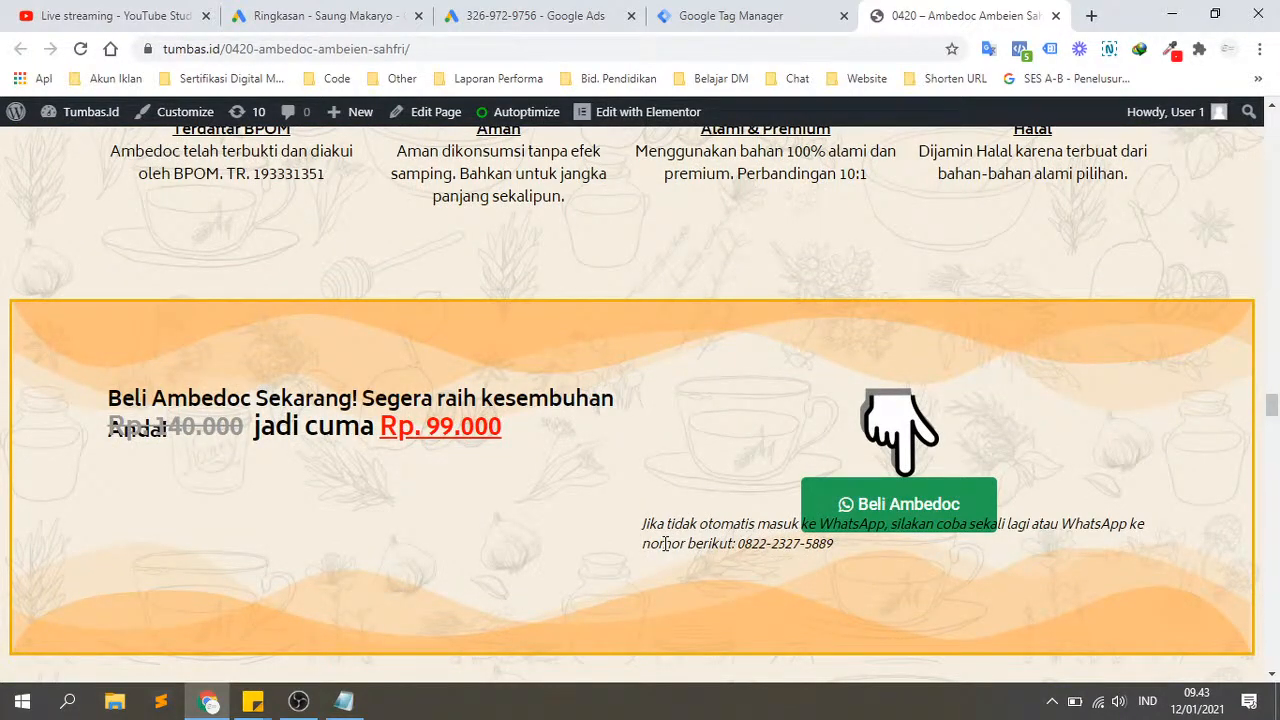
{"action": "scroll", "coordinate": [665, 544], "scroll_direction": "down", "scroll_amount": 5}
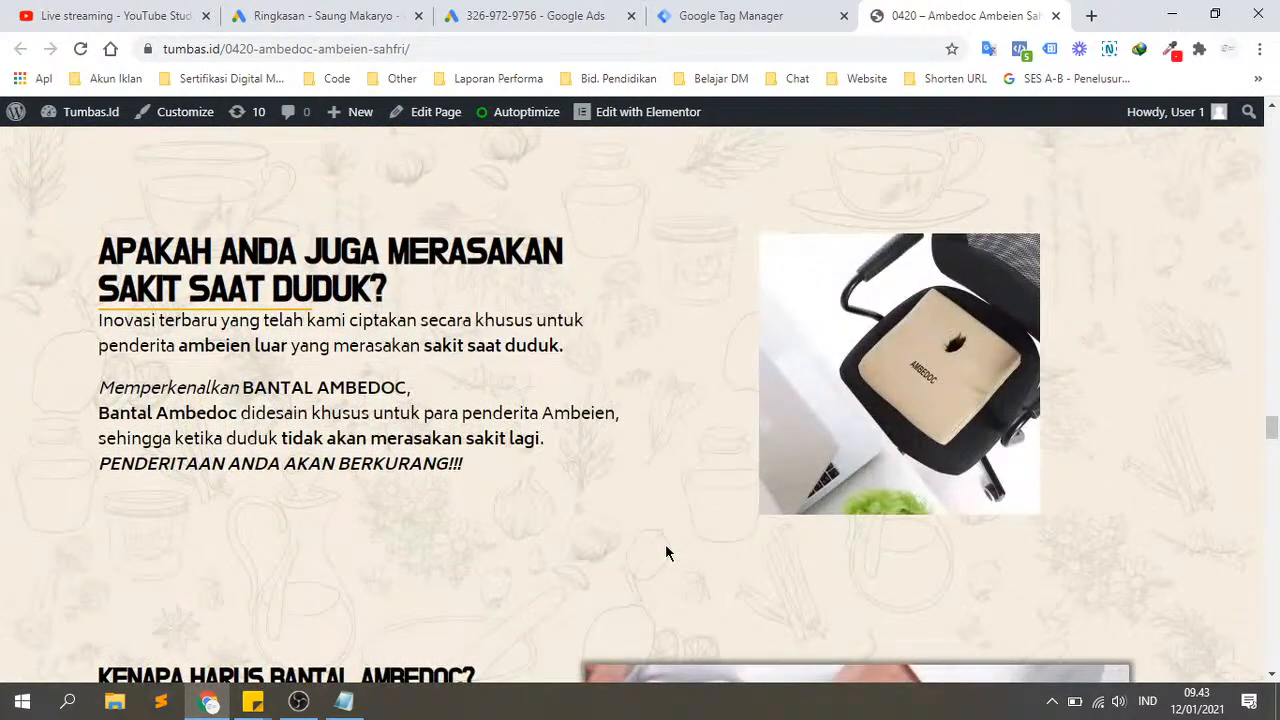
{"action": "left_click", "coordinate": [520, 10]}
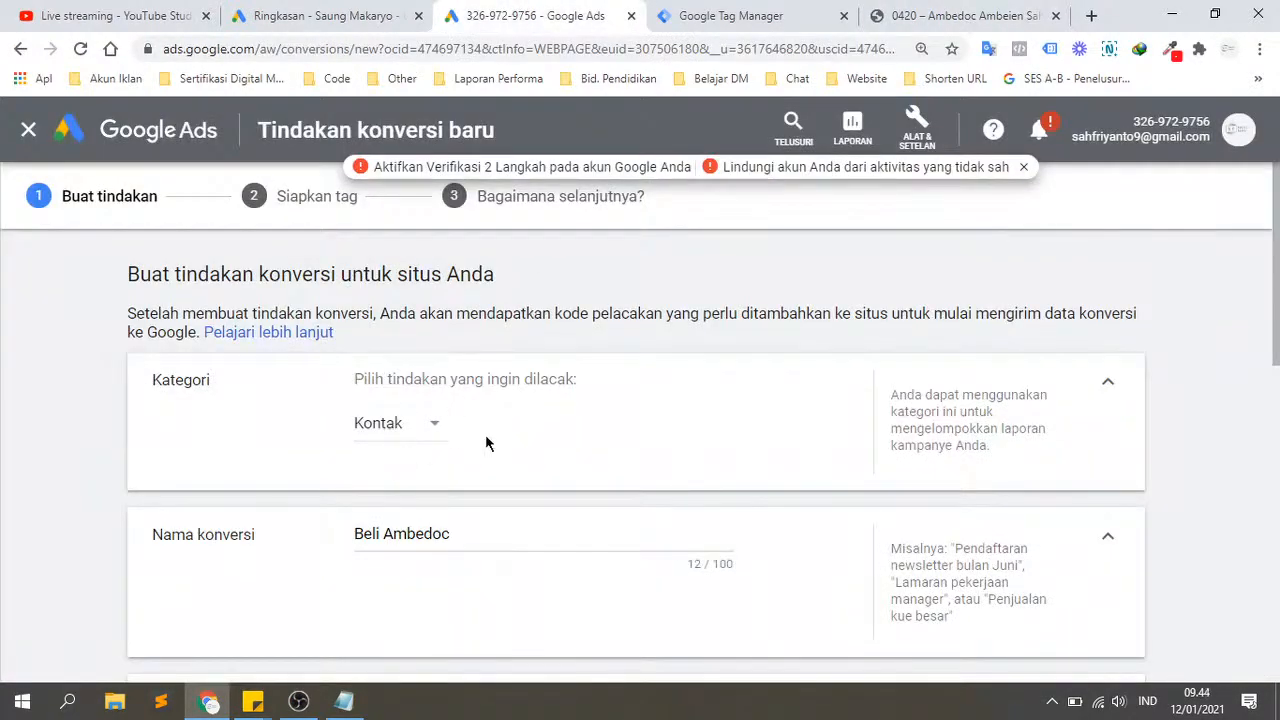
{"action": "left_click", "coordinate": [705, 14]}
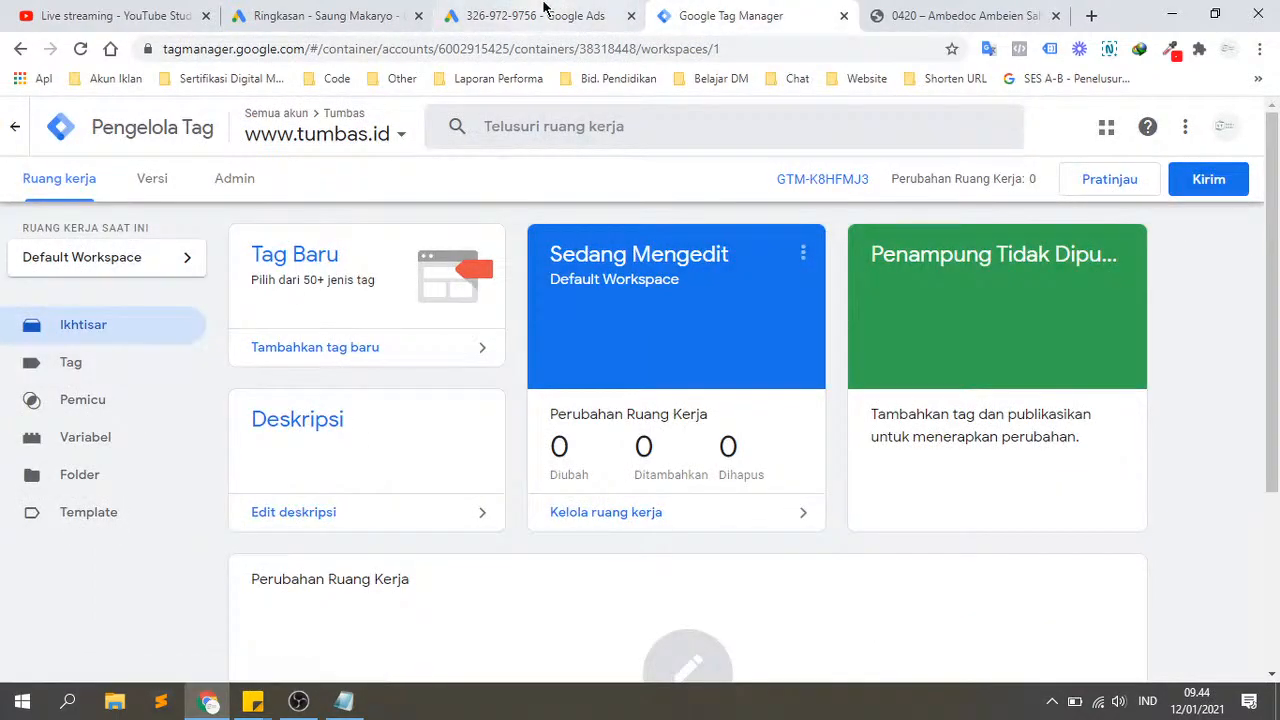
{"action": "left_click", "coordinate": [545, 10]}
{"action": "left_click", "coordinate": [950, 15]}
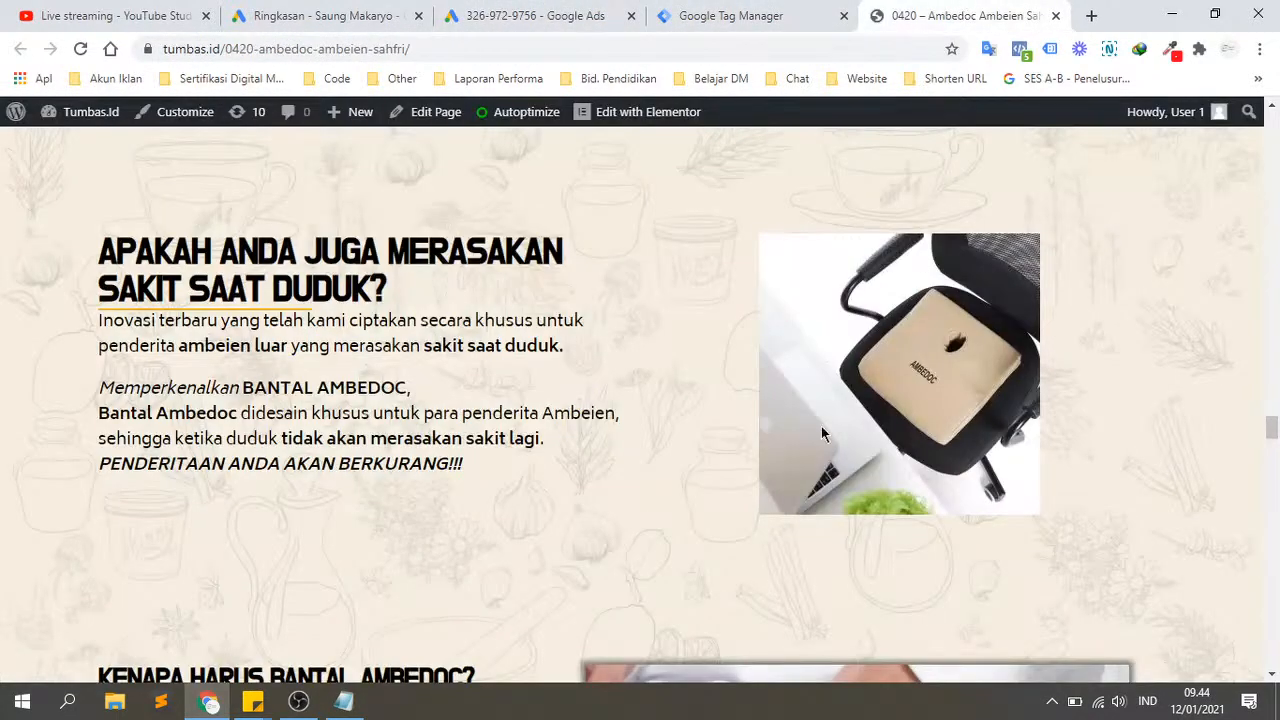
{"action": "left_click", "coordinate": [343, 700]}
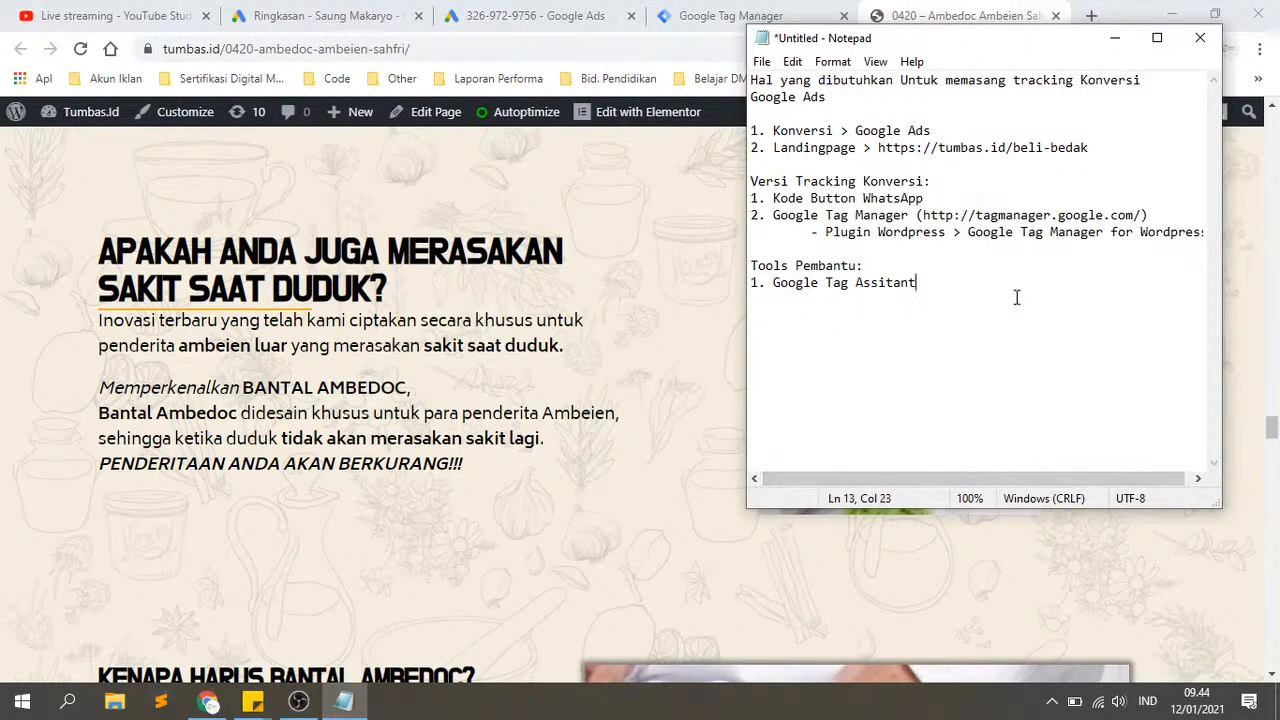
Step: Add a Catatan section to the notes with the point "Jika yang direkam hanya ada 1 jenis tombol, cukup membuat 1 konversi saja"
{"action": "type", "text": "Catatan"}
{"action": "type", "text": "- Jik"}
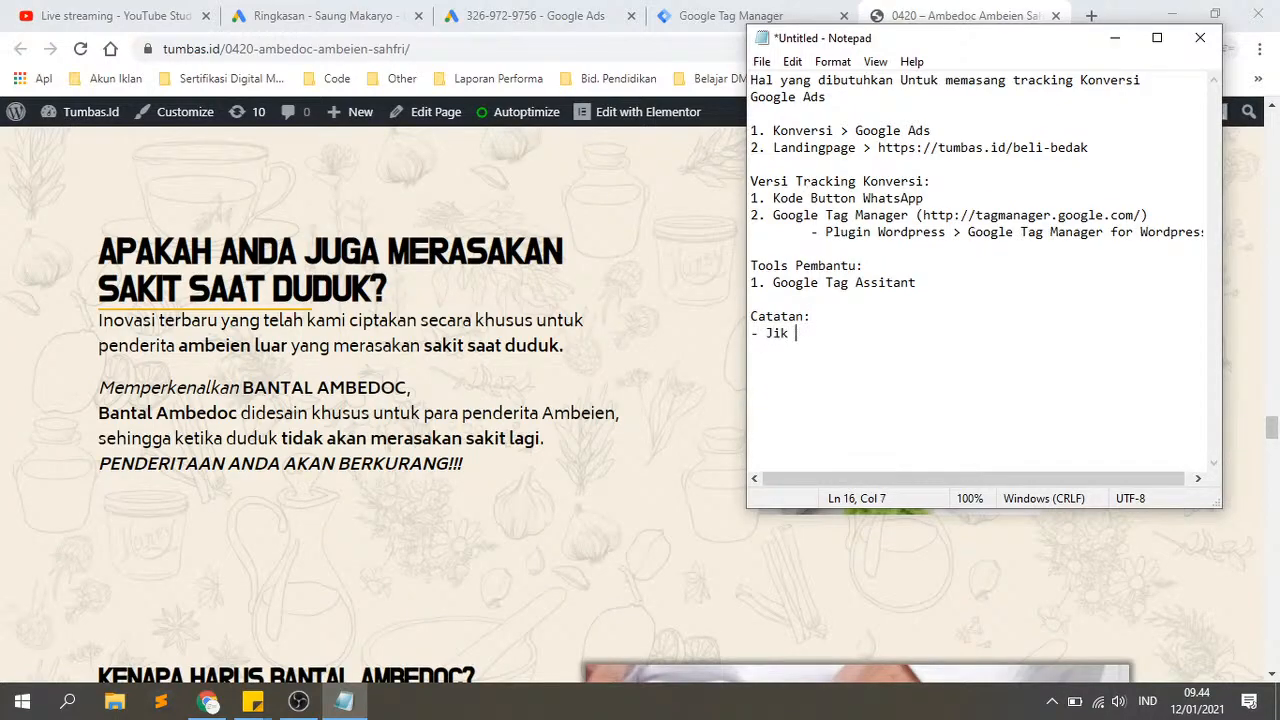
{"action": "type", "text": "a yang direkam hanya ad"}
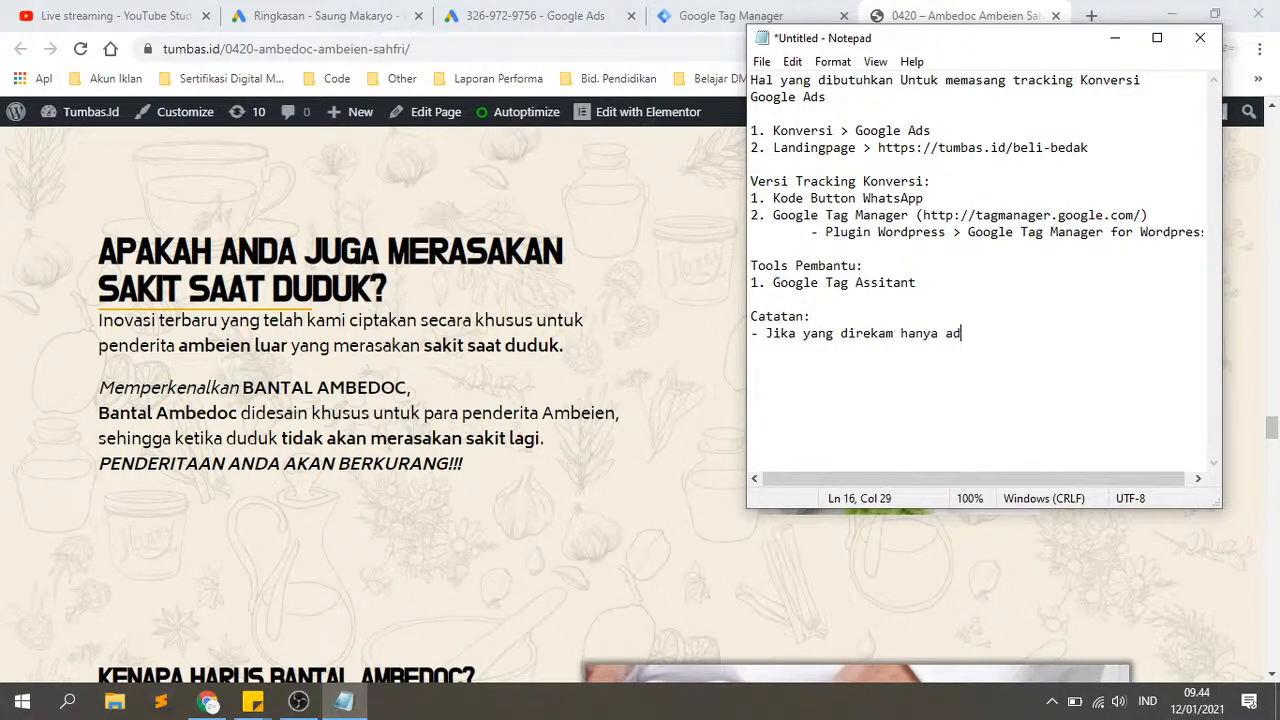
{"action": "type", "text": "a 1 jenis tombol"}
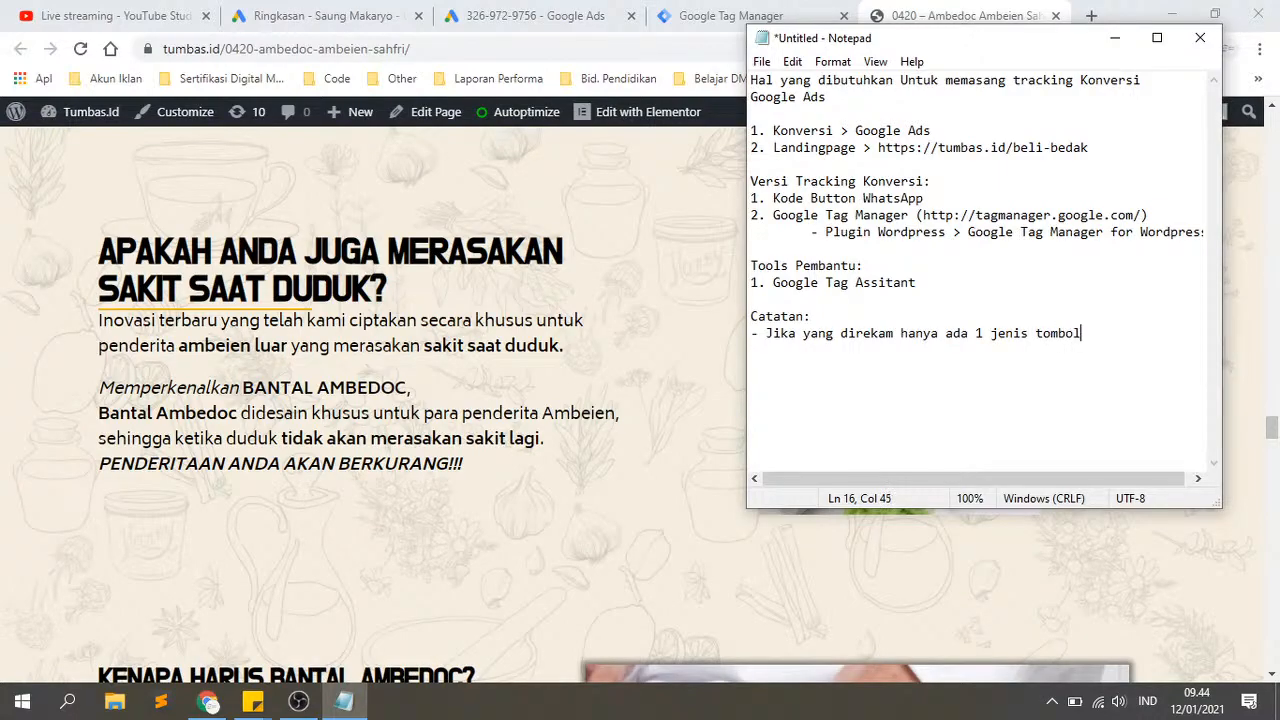
{"action": "type", "text": ", cukup membuat "}
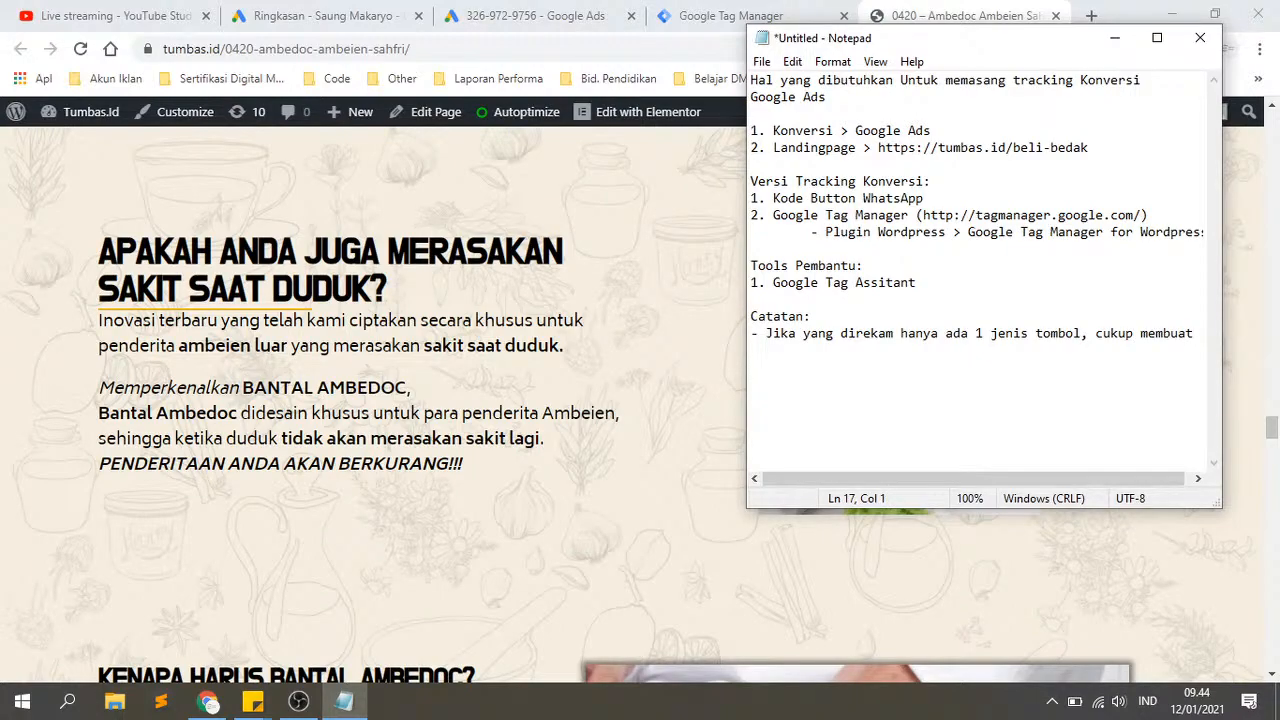
{"action": "type", "text": "  1 konversi saja"}
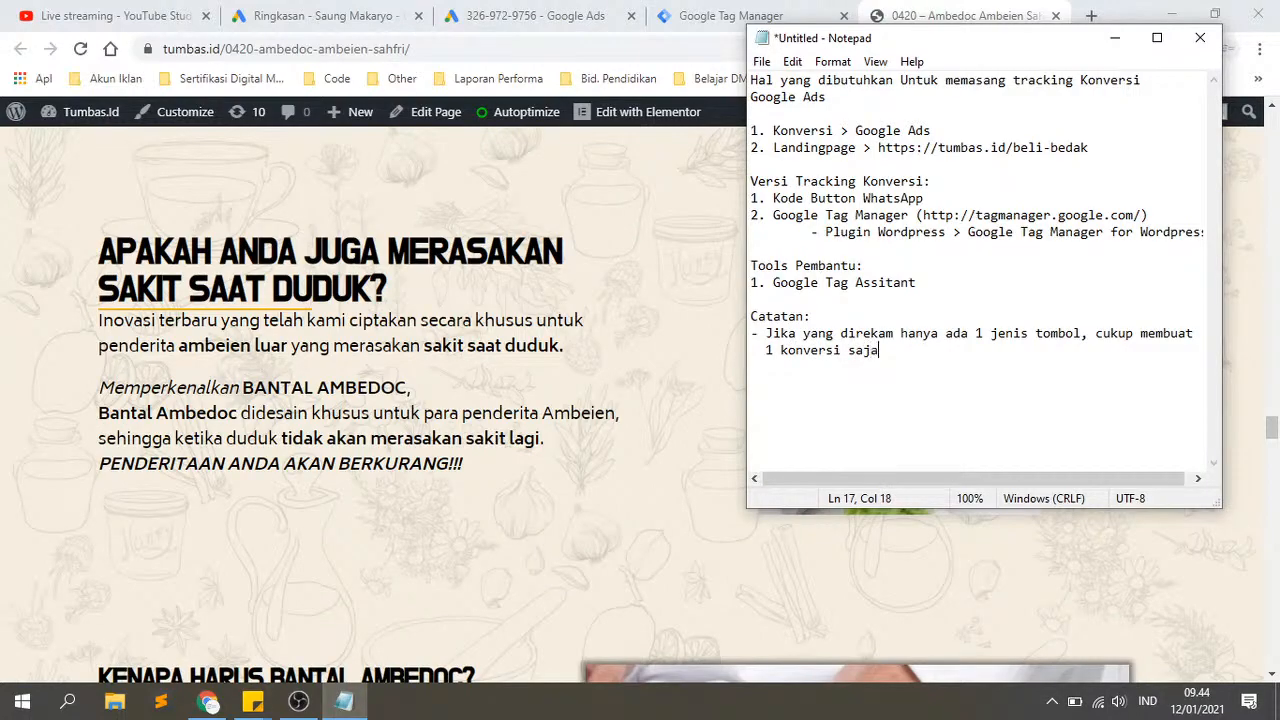
Step: Add a second point reading "Jika yang direkam lebih dari 1 jenis tombol, harus dibuat satu persatu"
{"action": "key", "text": "Return"}
{"action": "type", "text": "- Jika yang direkam lebi"}
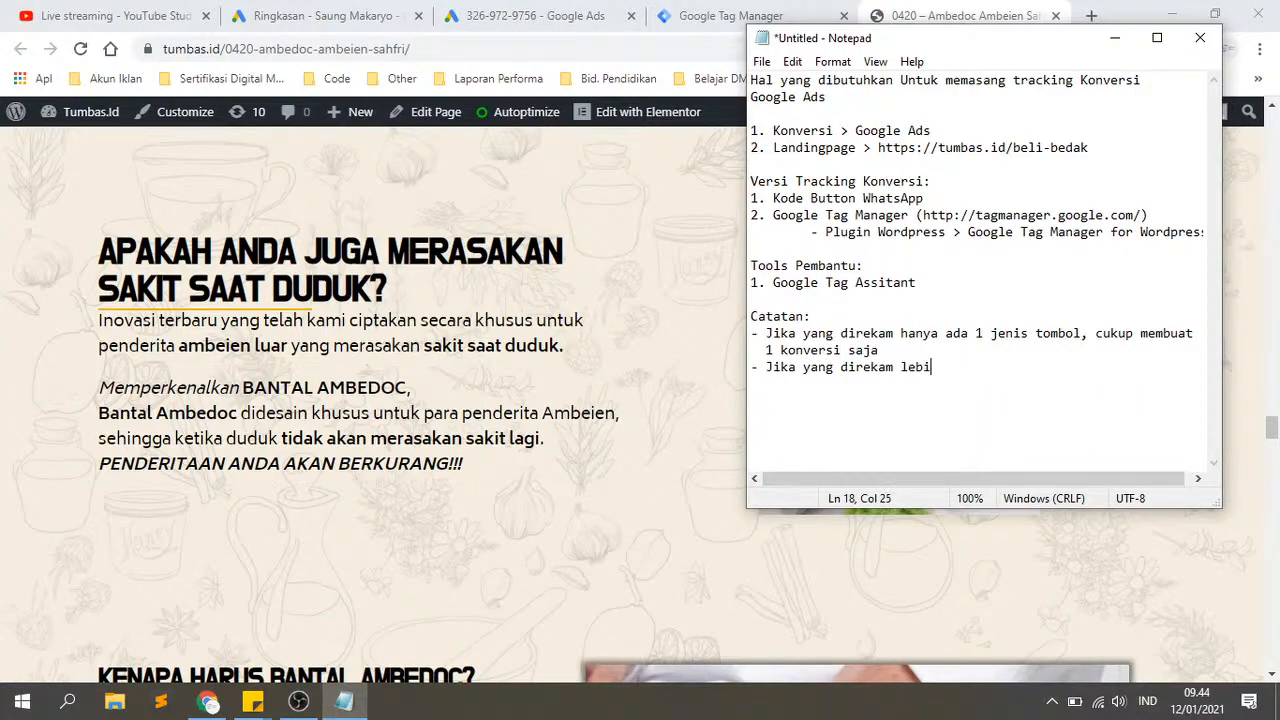
{"action": "type", "text": "h dari 1 jenis tombol"}
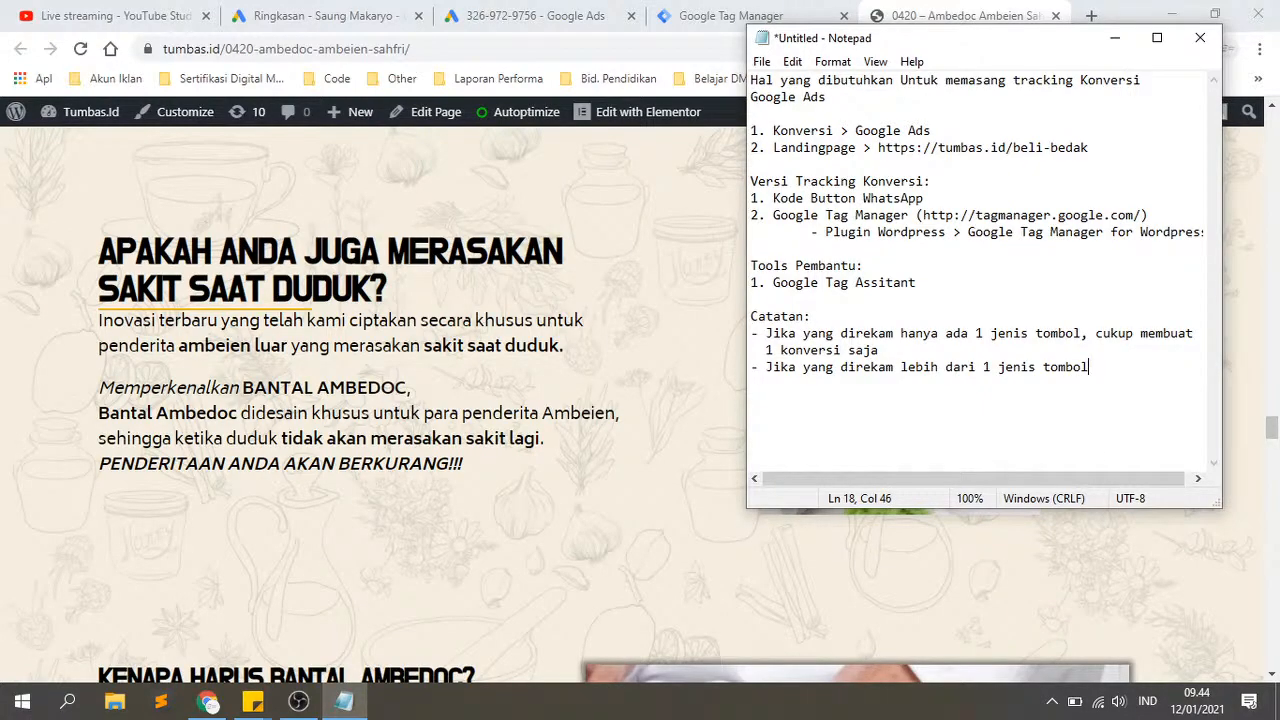
{"action": "type", "text": ", harus dibuat   sat"}
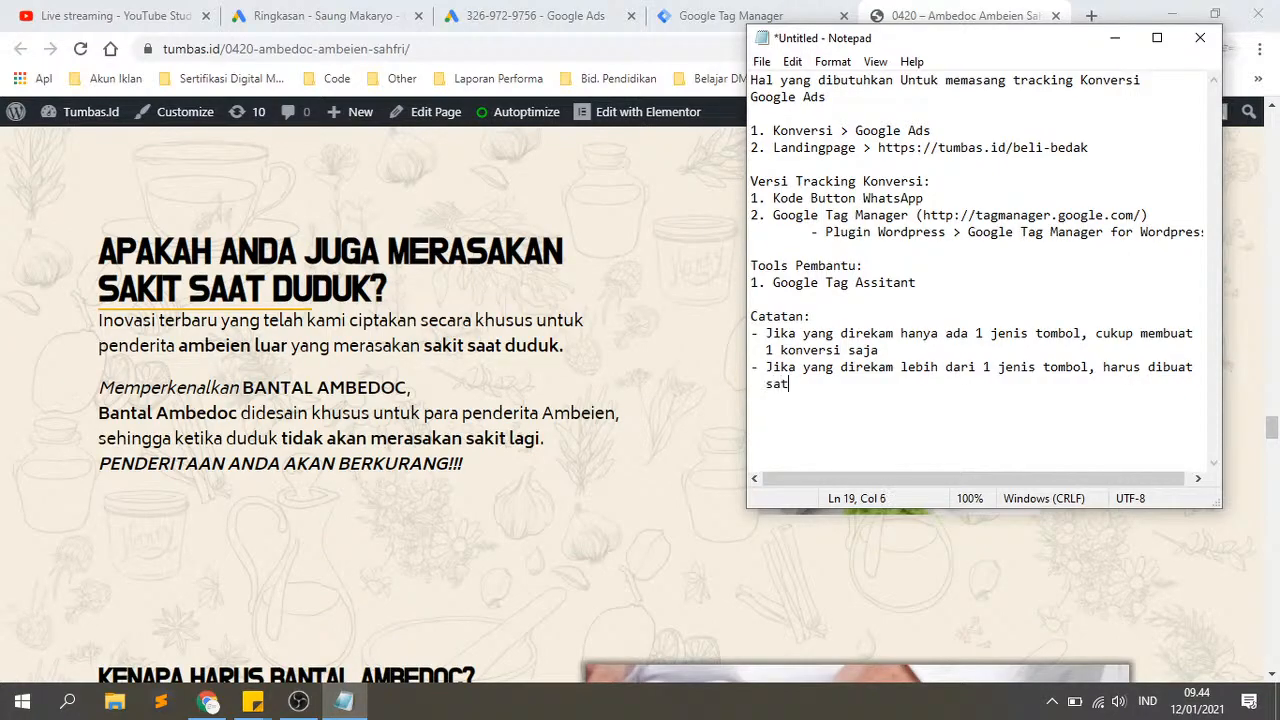
{"action": "type", "text": "u persatu"}
Step: Extend the Catatan heading to read "Catatan Tracking Konversi melalui Google Tag Manager:"
{"action": "key", "text": "BackSpace"}
{"action": "type", "text": "Tracking Konversi melalui "}
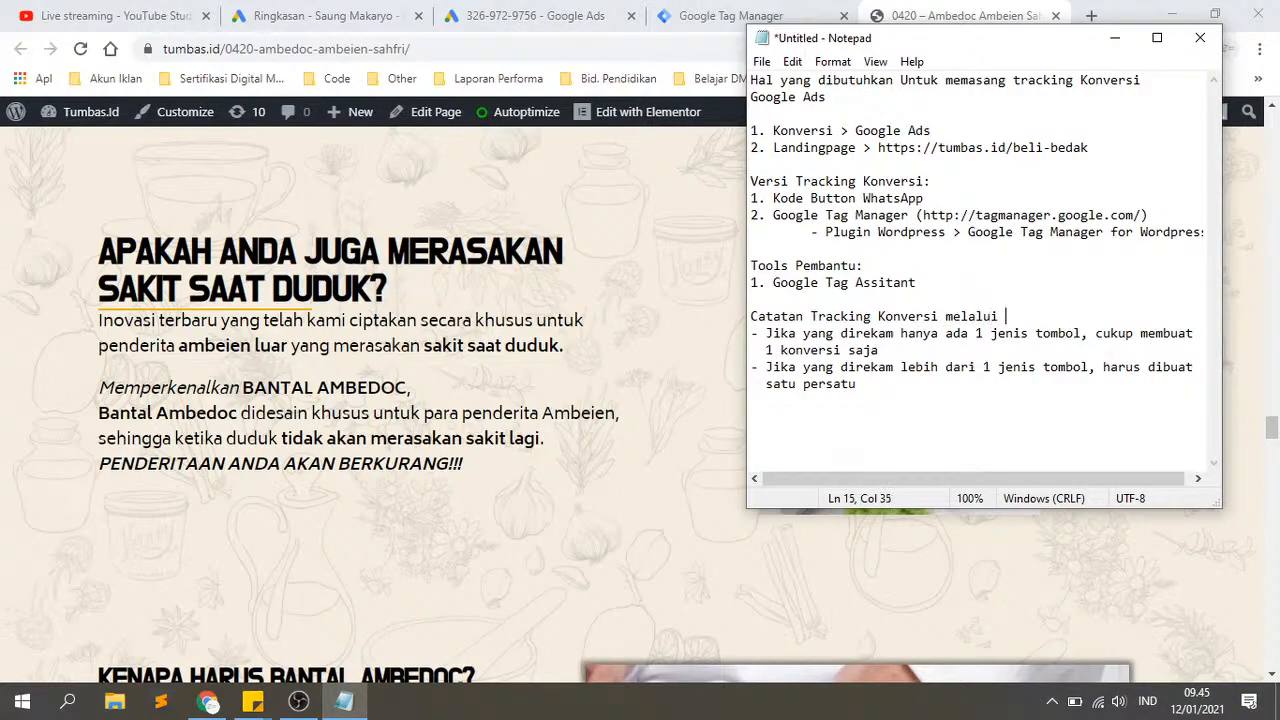
{"action": "type", "text": "Google Tag Manager:"}
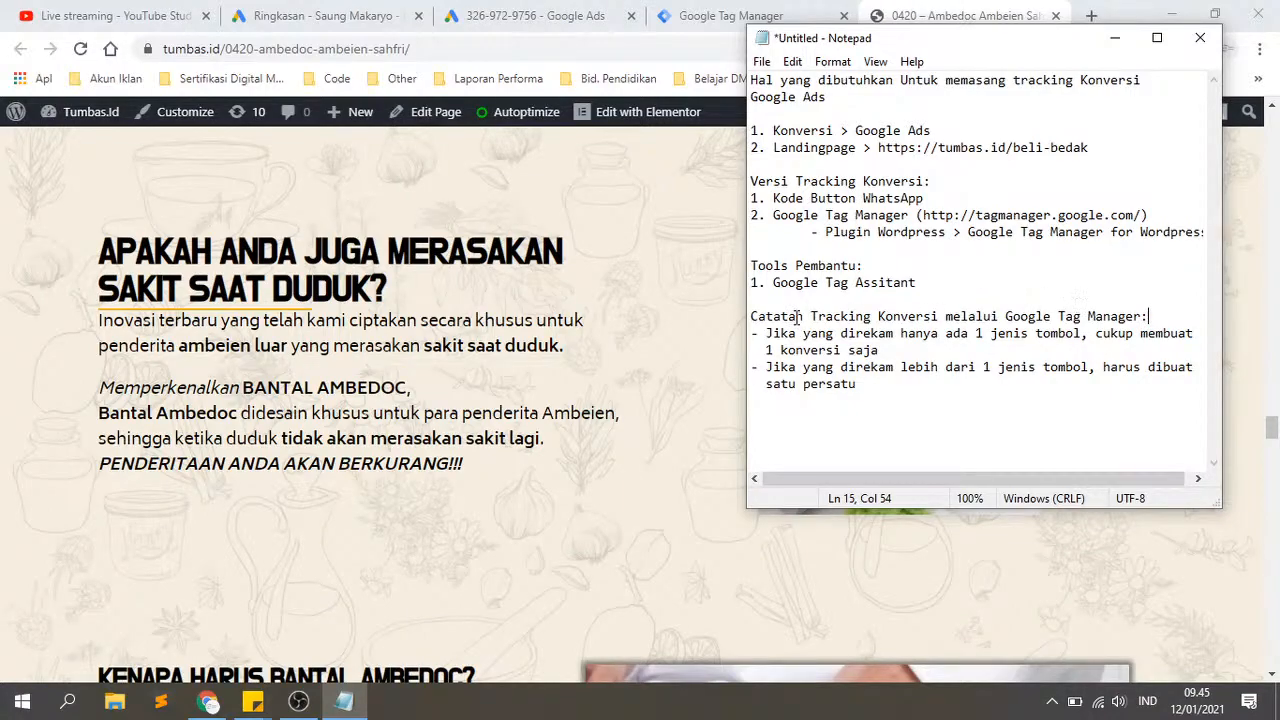
{"action": "left_click", "coordinate": [906, 386]}
Step: Format item 2 of Versi Tracking Konversi as two aligned dash points for Google Tag Manager and the Wordpress plugin
{"action": "left_click", "coordinate": [812, 232]}
{"action": "key", "text": "BackSpace"}
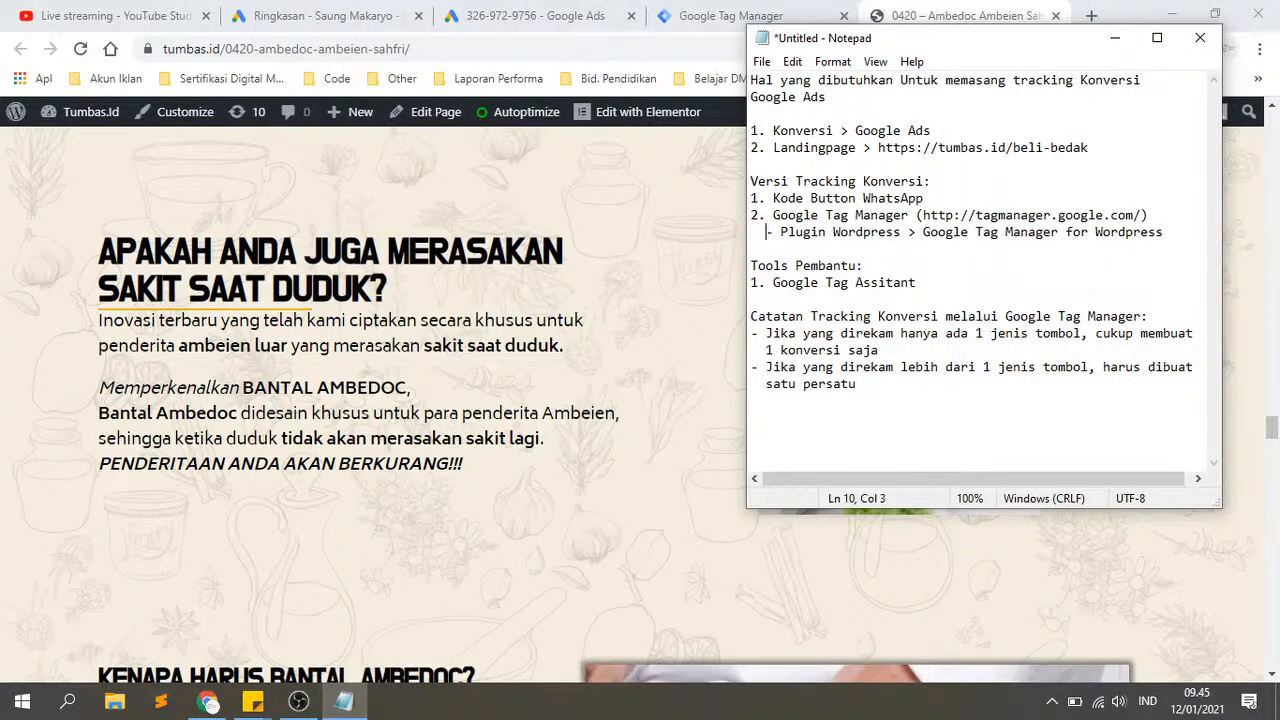
{"action": "key", "text": "Down"}
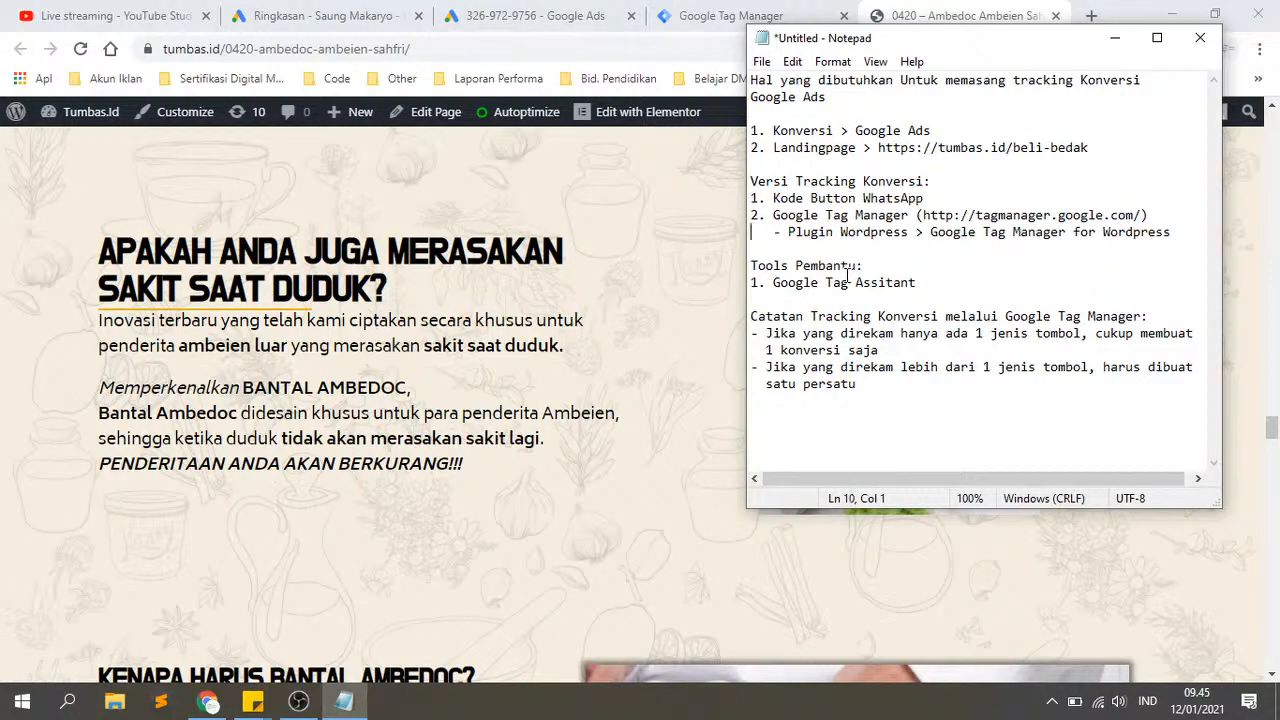
{"action": "key", "text": "Right"}
{"action": "key", "text": "Right"}
{"action": "key", "text": "Up"}
{"action": "type", "text": "-"}
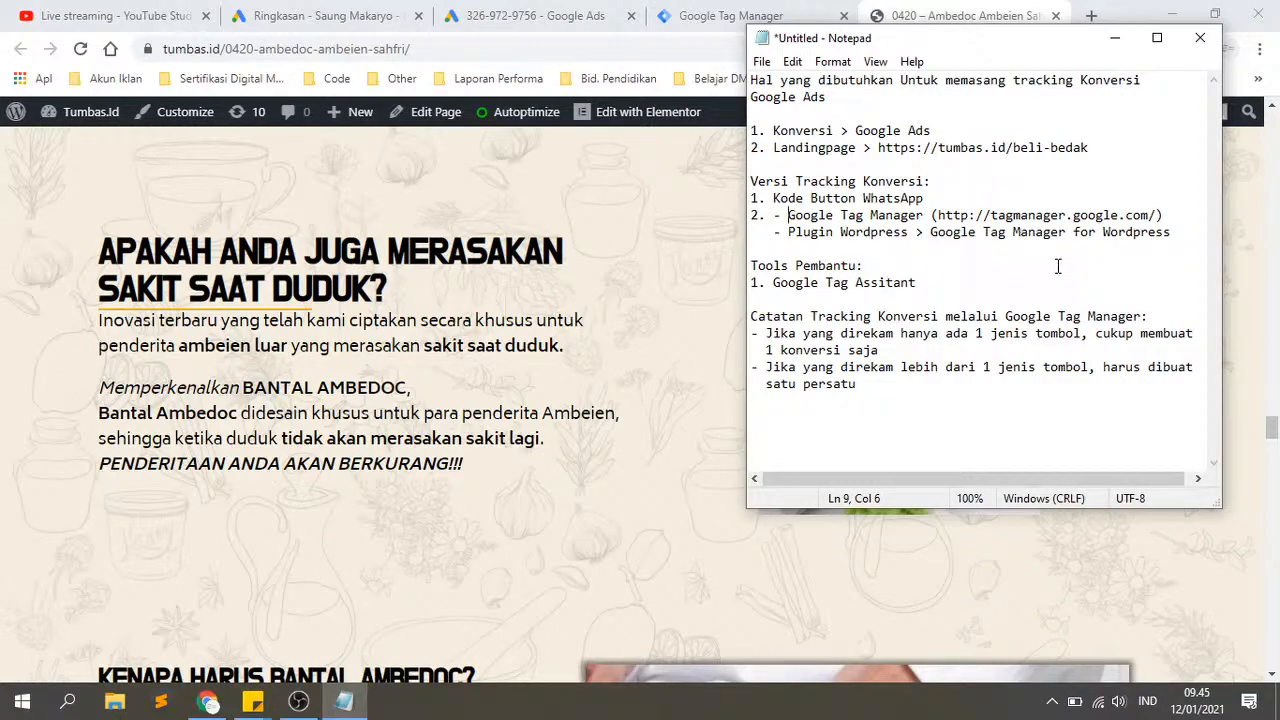
Step: Compare the button notes with the landing page's WhatsApp buttons, from Beli Bantal Ambedoc to Beli Paket Komplit
{"action": "left_click", "coordinate": [966, 250]}
{"action": "left_click", "coordinate": [945, 380]}
{"action": "left_click", "coordinate": [909, 350]}
{"action": "left_click", "coordinate": [896, 381]}
{"action": "left_click", "coordinate": [537, 443]}
{"action": "scroll", "coordinate": [583, 445], "scroll_direction": "down", "scroll_amount": 15}
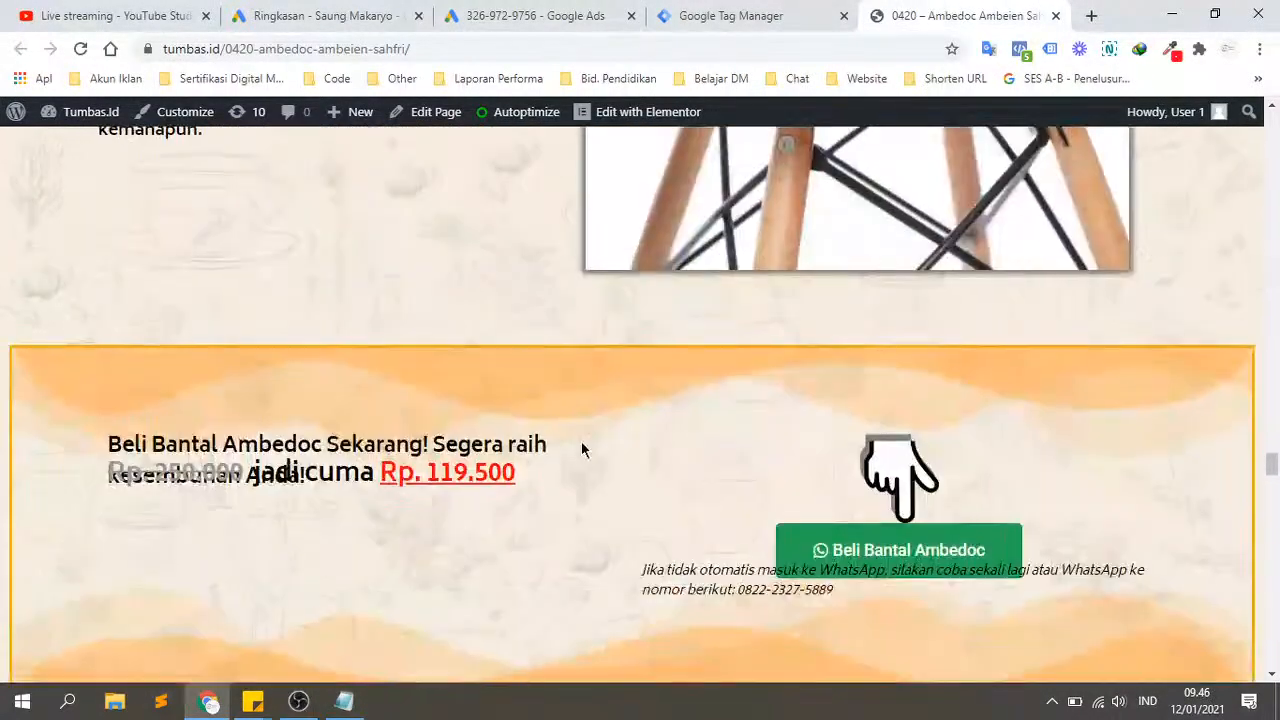
{"action": "scroll", "coordinate": [584, 448], "scroll_direction": "down", "scroll_amount": 12}
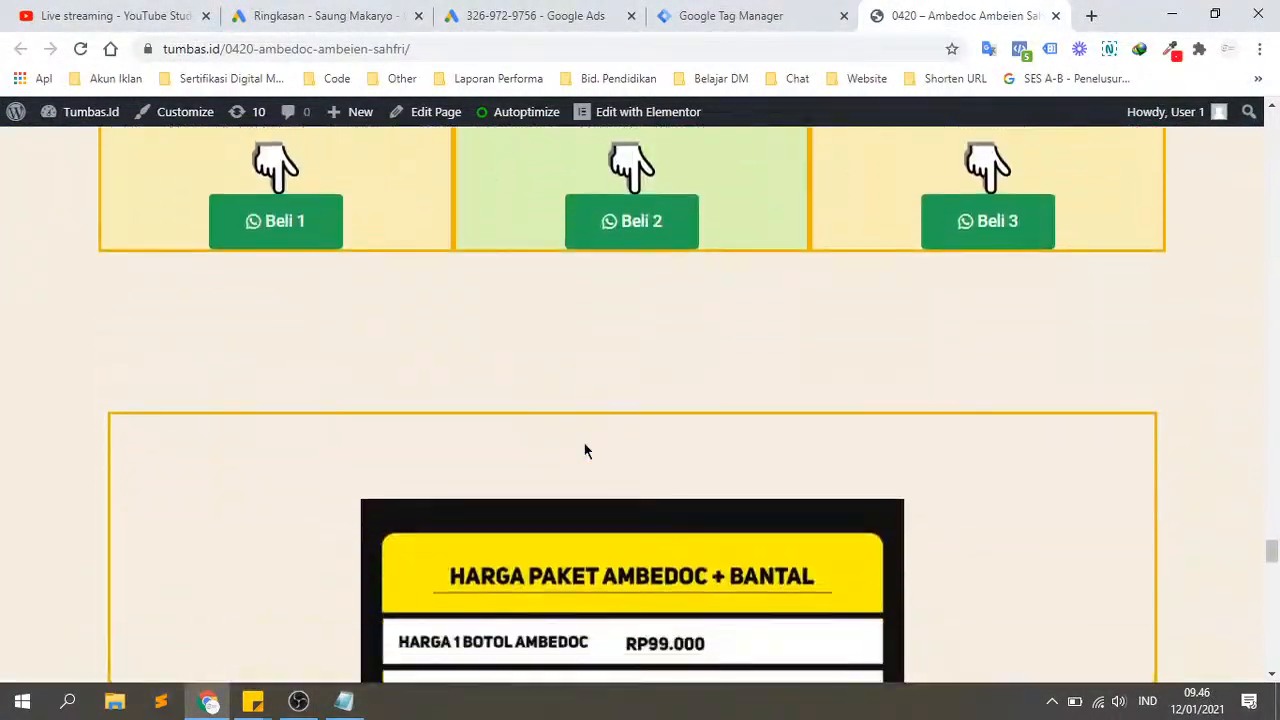
{"action": "scroll", "coordinate": [980, 354], "scroll_direction": "down", "scroll_amount": 9}
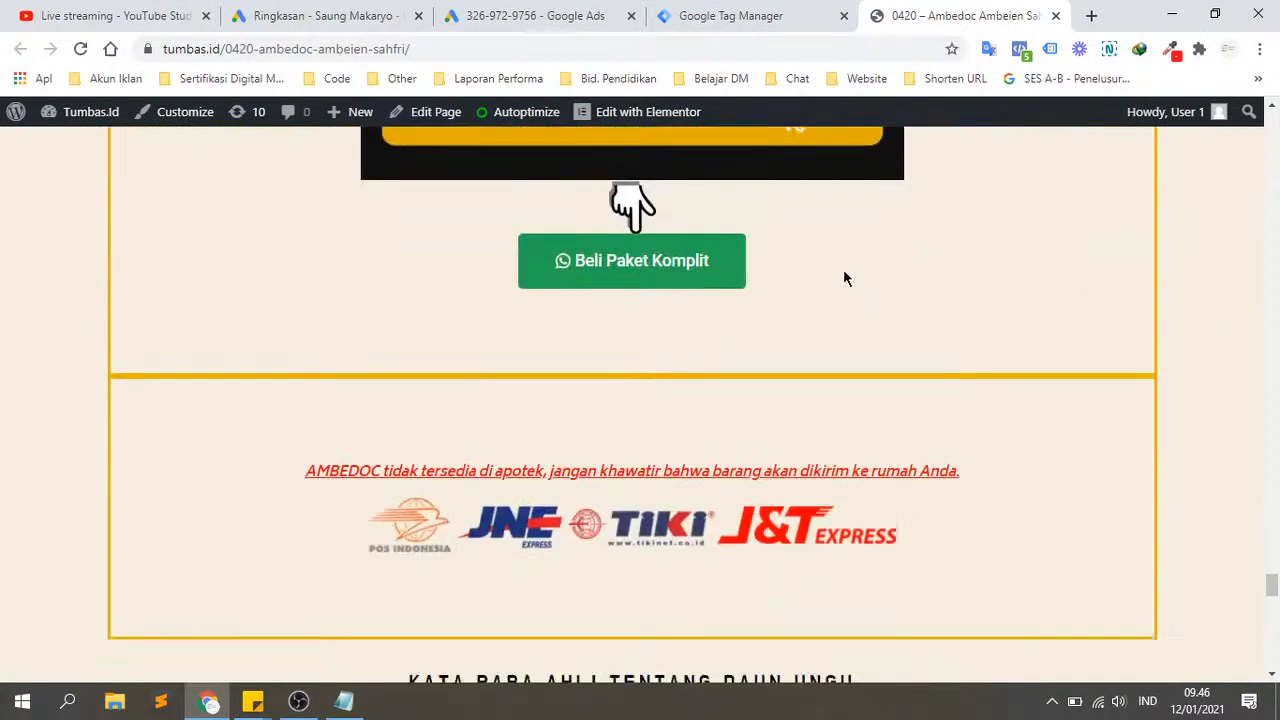
{"action": "left_click", "coordinate": [341, 703]}
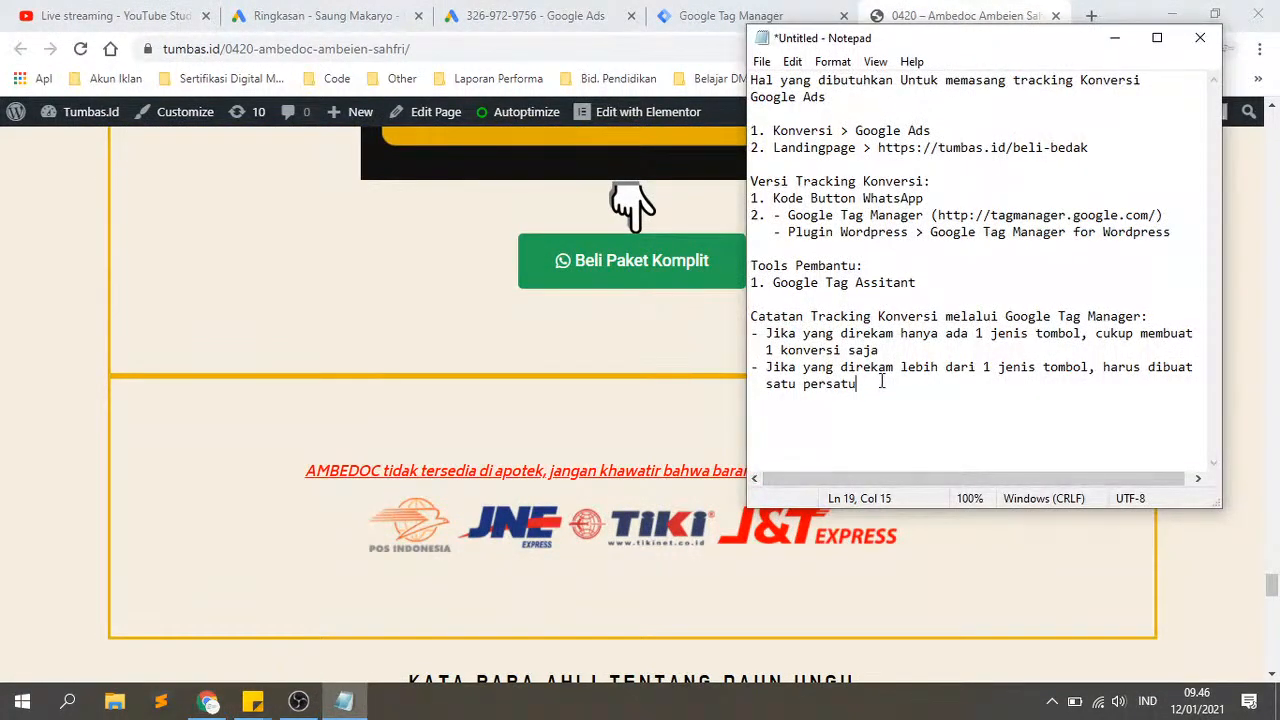
{"action": "left_click", "coordinate": [480, 355]}
Step: Return to the Google Ads conversion form and set Nilai to "Jangan gunakan nilai untuk tindakan konversi ini"
{"action": "left_click", "coordinate": [504, 14]}
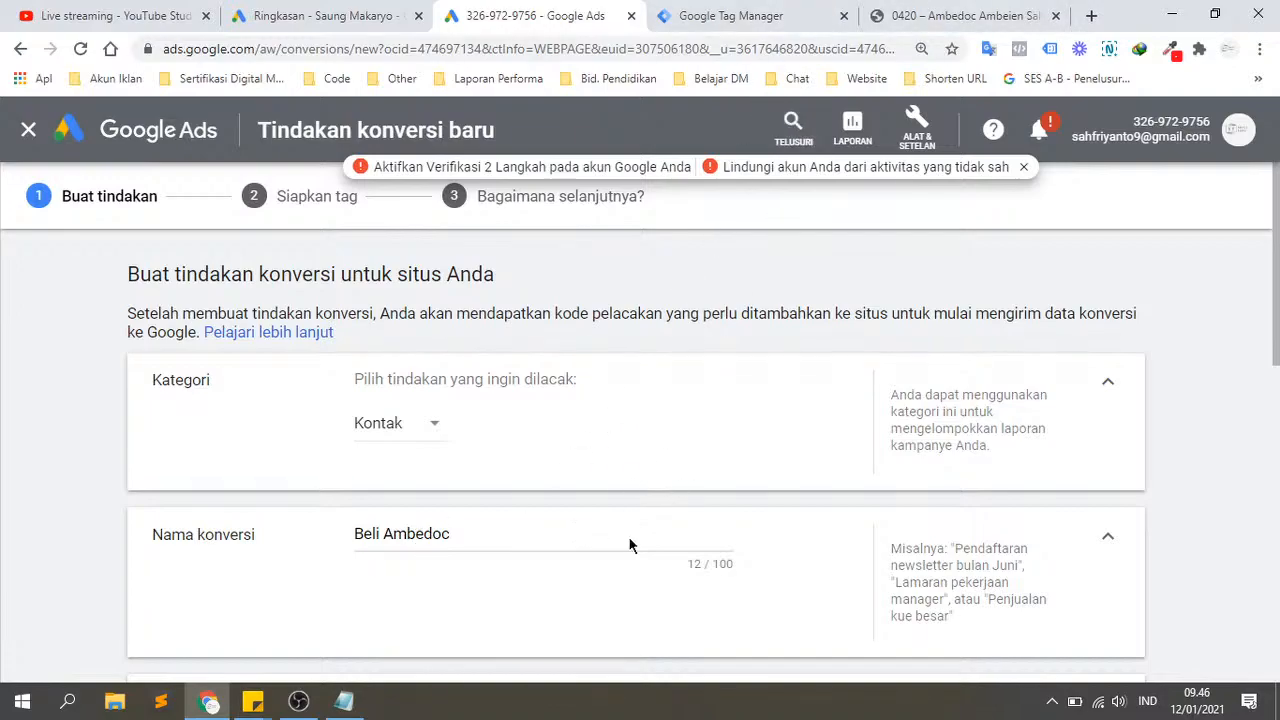
{"action": "scroll", "coordinate": [629, 540], "scroll_direction": "down", "scroll_amount": 4}
{"action": "scroll", "coordinate": [629, 546], "scroll_direction": "up", "scroll_amount": 2}
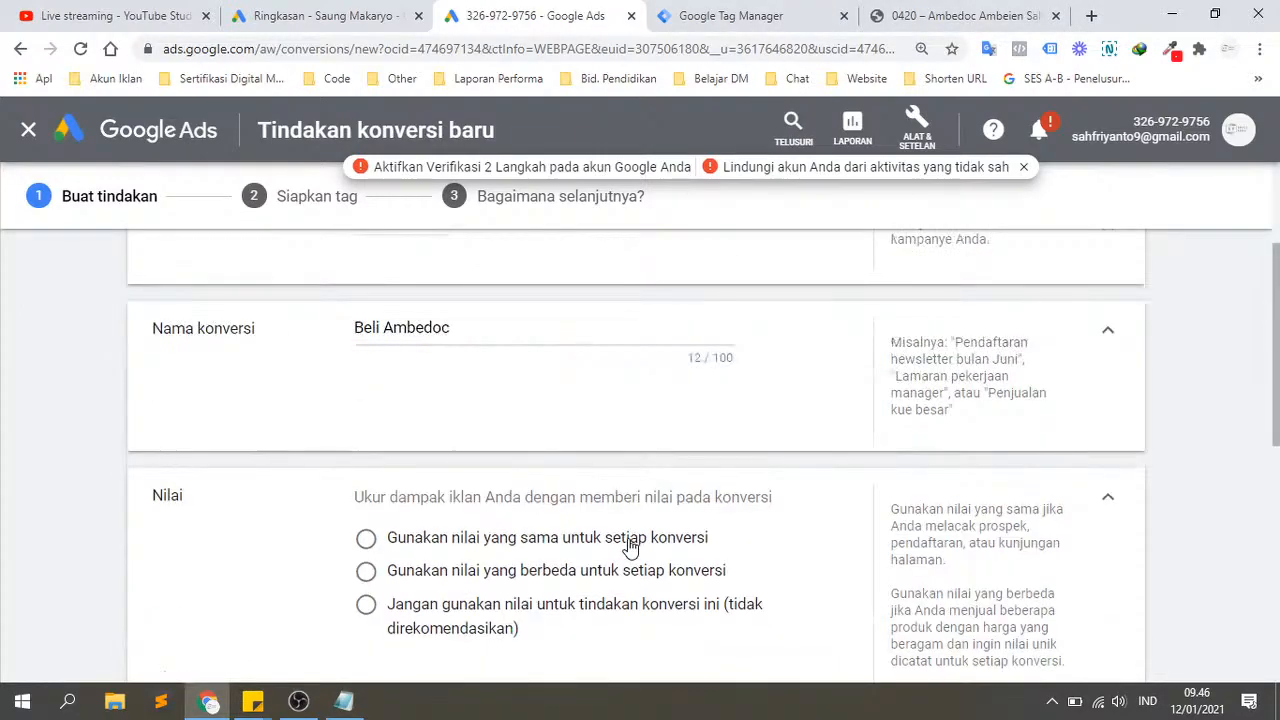
{"action": "scroll", "coordinate": [770, 550], "scroll_direction": "down", "scroll_amount": 1}
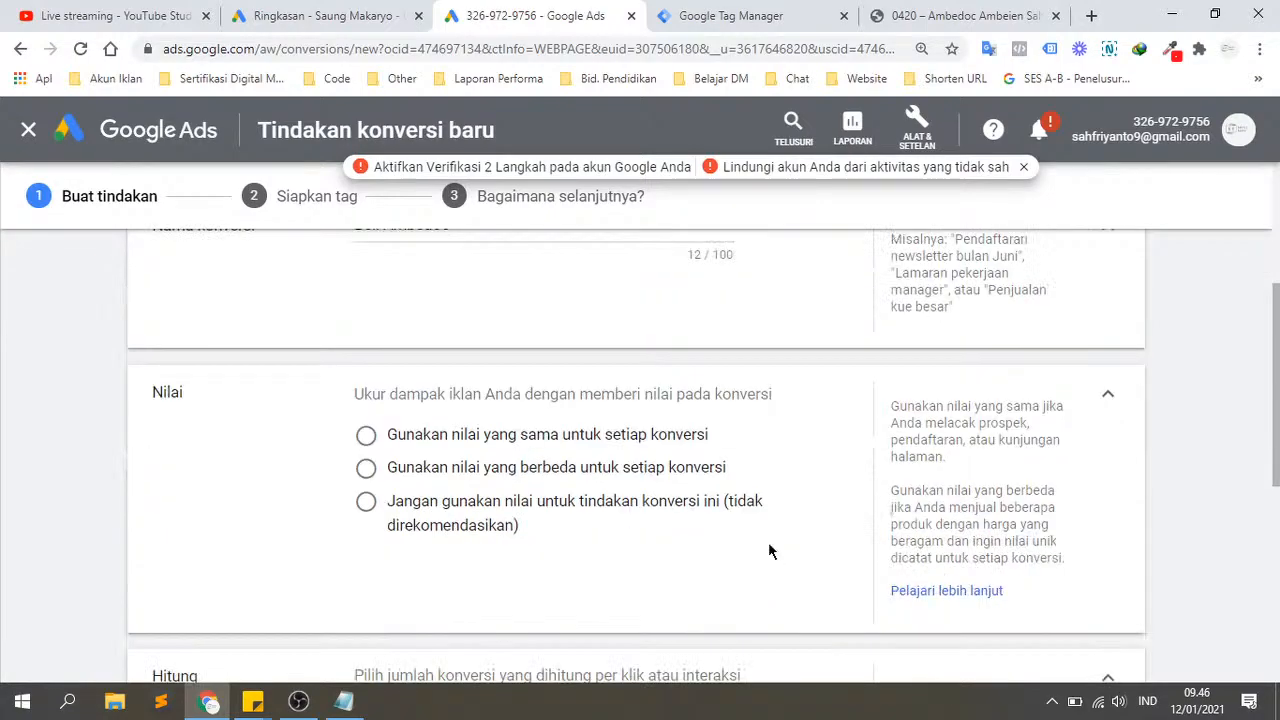
{"action": "double_click", "coordinate": [167, 392]}
{"action": "left_click", "coordinate": [562, 587]}
{"action": "left_click", "coordinate": [366, 505]}
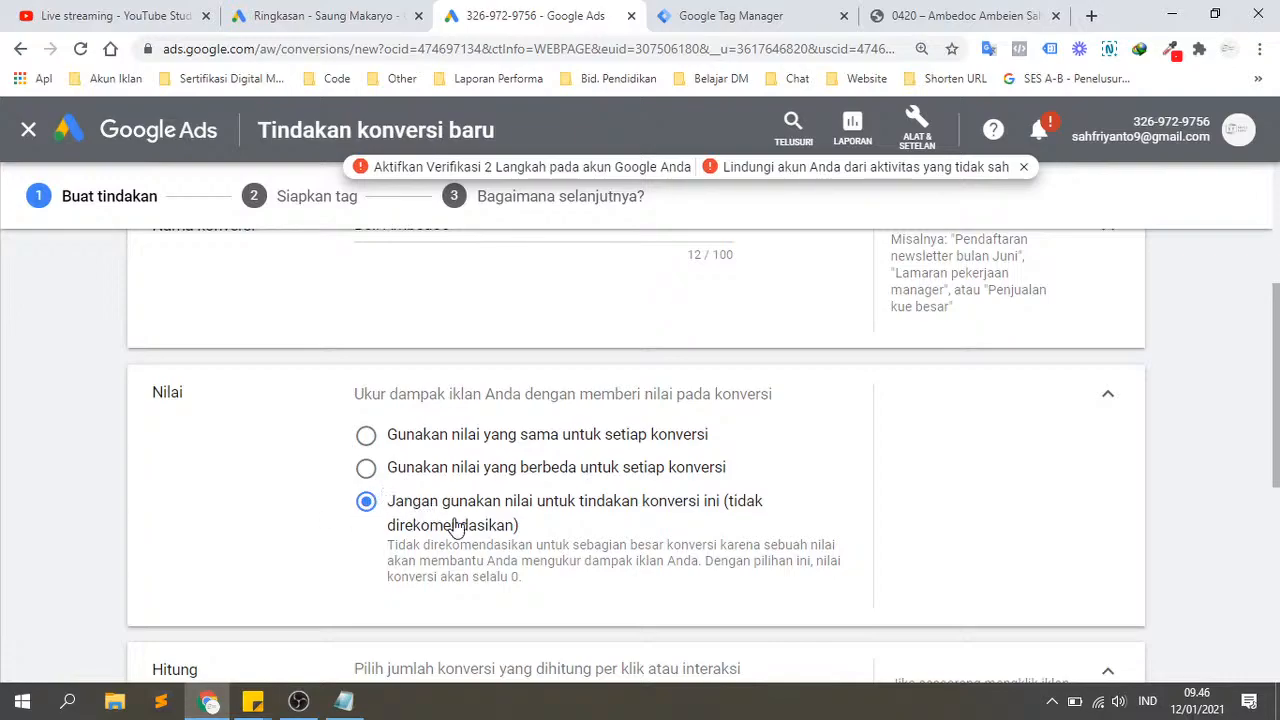
Step: Preview the same-value and different-value options under Nilai, then restore the option that uses no value
{"action": "scroll", "coordinate": [560, 537], "scroll_direction": "down", "scroll_amount": 1}
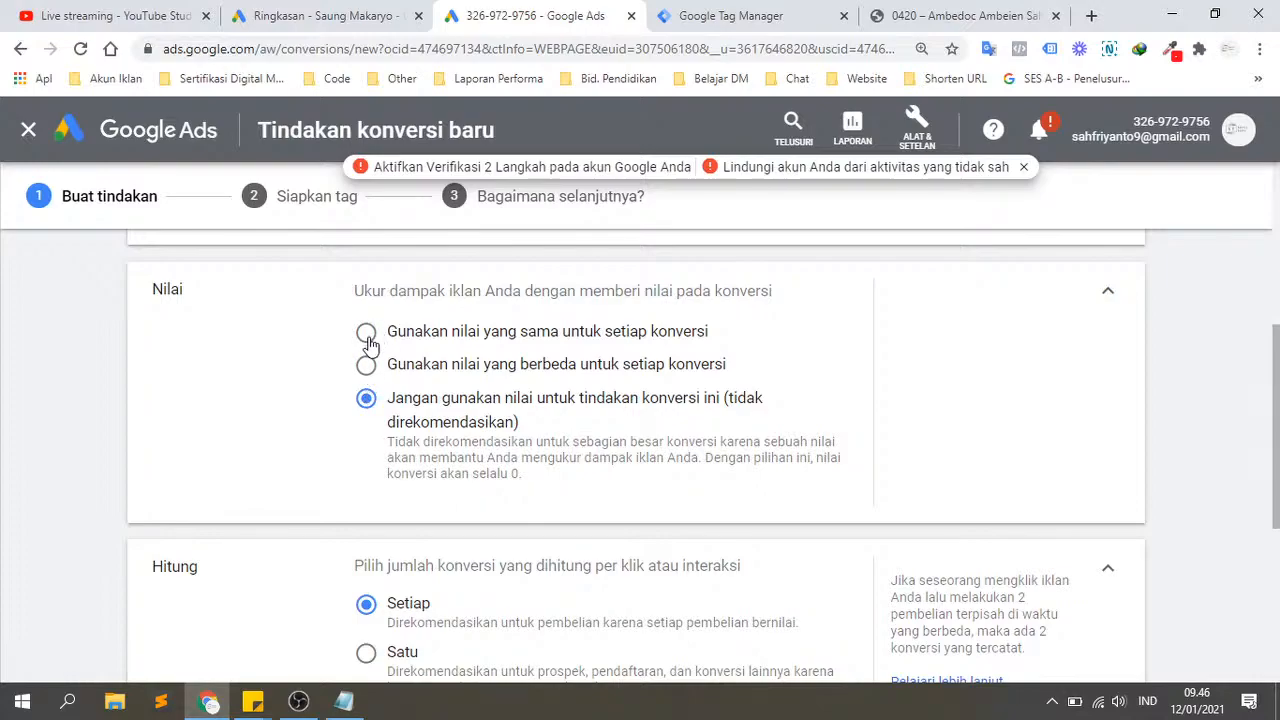
{"action": "left_click", "coordinate": [368, 332]}
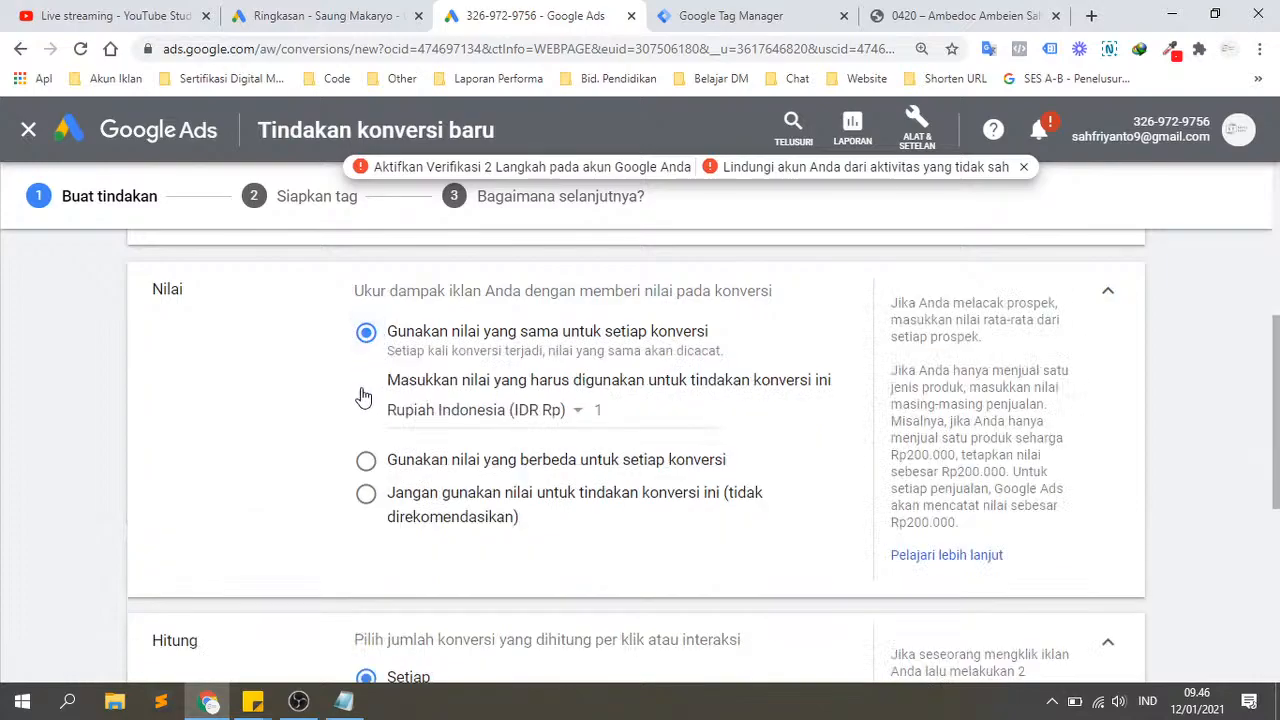
{"action": "left_click", "coordinate": [643, 412]}
{"action": "left_click", "coordinate": [370, 465]}
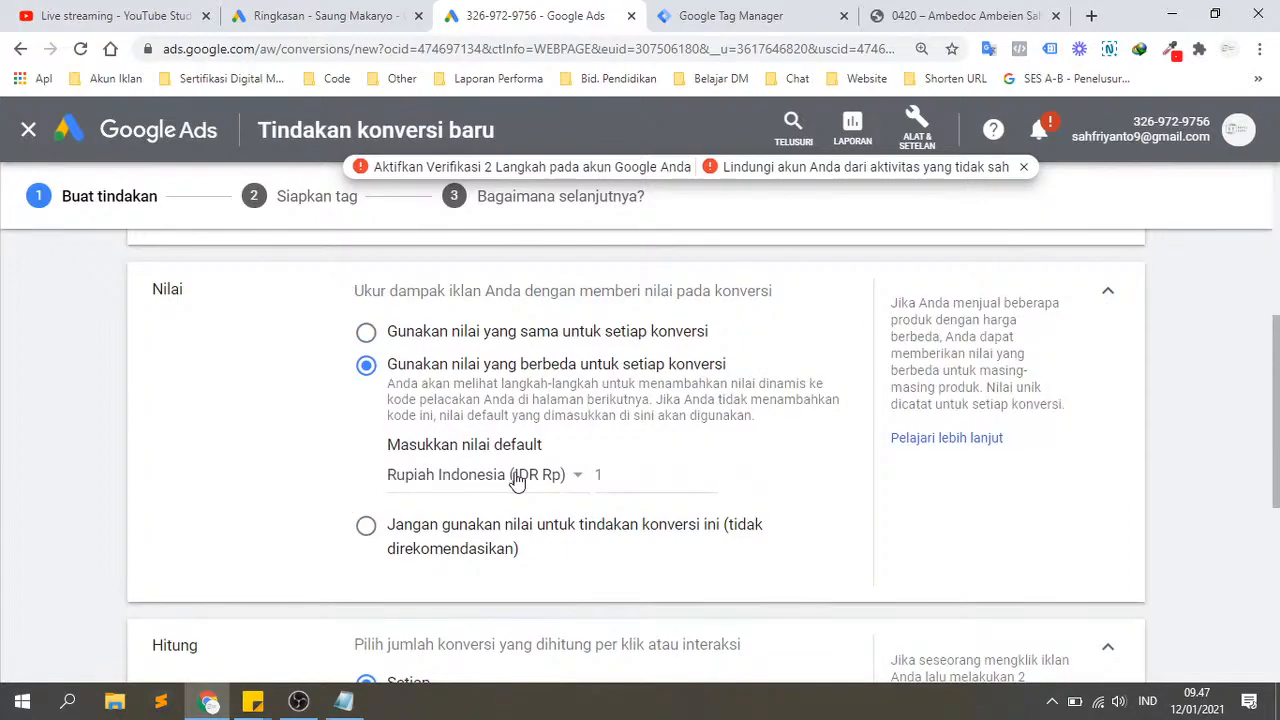
{"action": "left_click", "coordinate": [443, 545]}
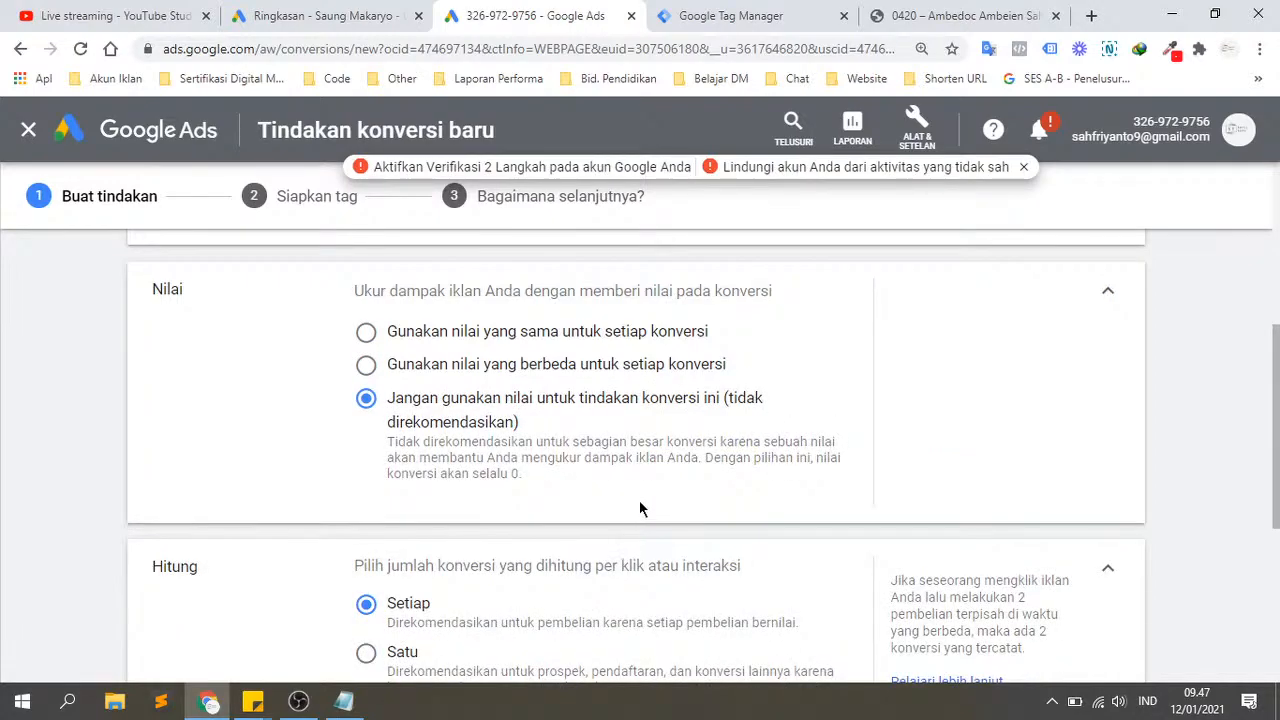
Step: Set the Hitung option to Satu so only one conversion is counted per click
{"action": "scroll", "coordinate": [640, 510], "scroll_direction": "down", "scroll_amount": 1}
{"action": "double_click", "coordinate": [175, 463]}
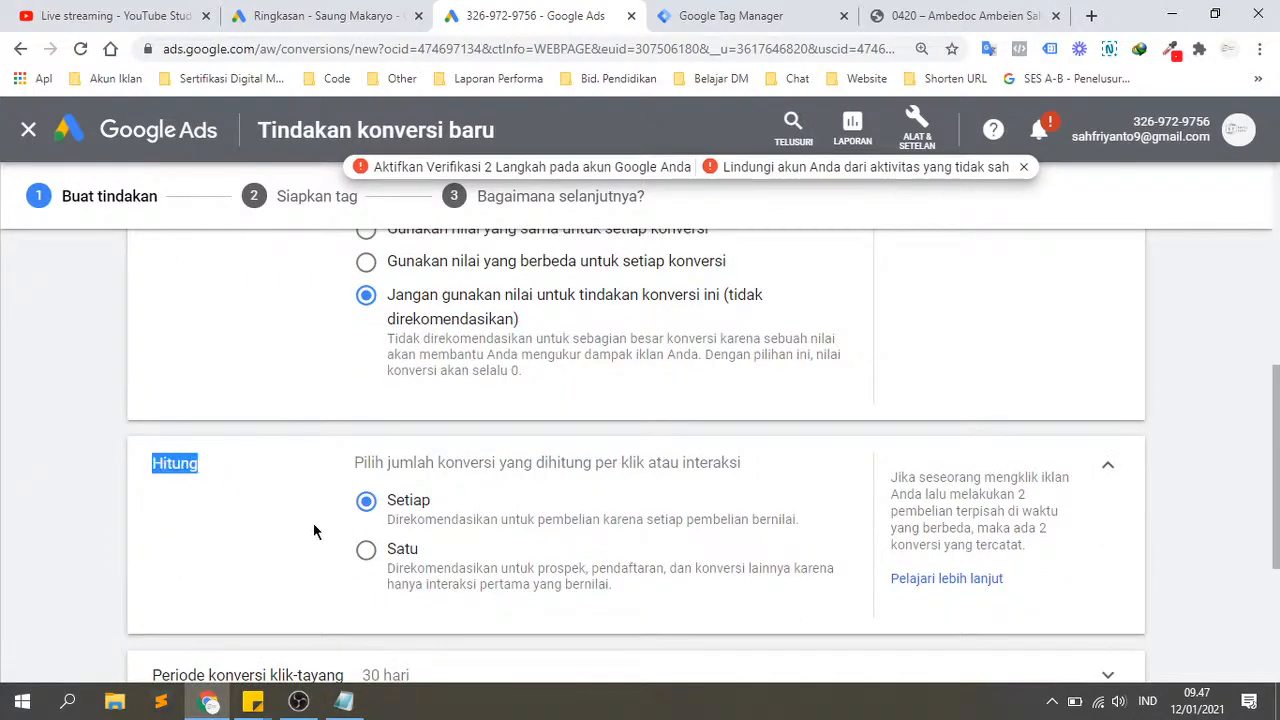
{"action": "left_click", "coordinate": [367, 550]}
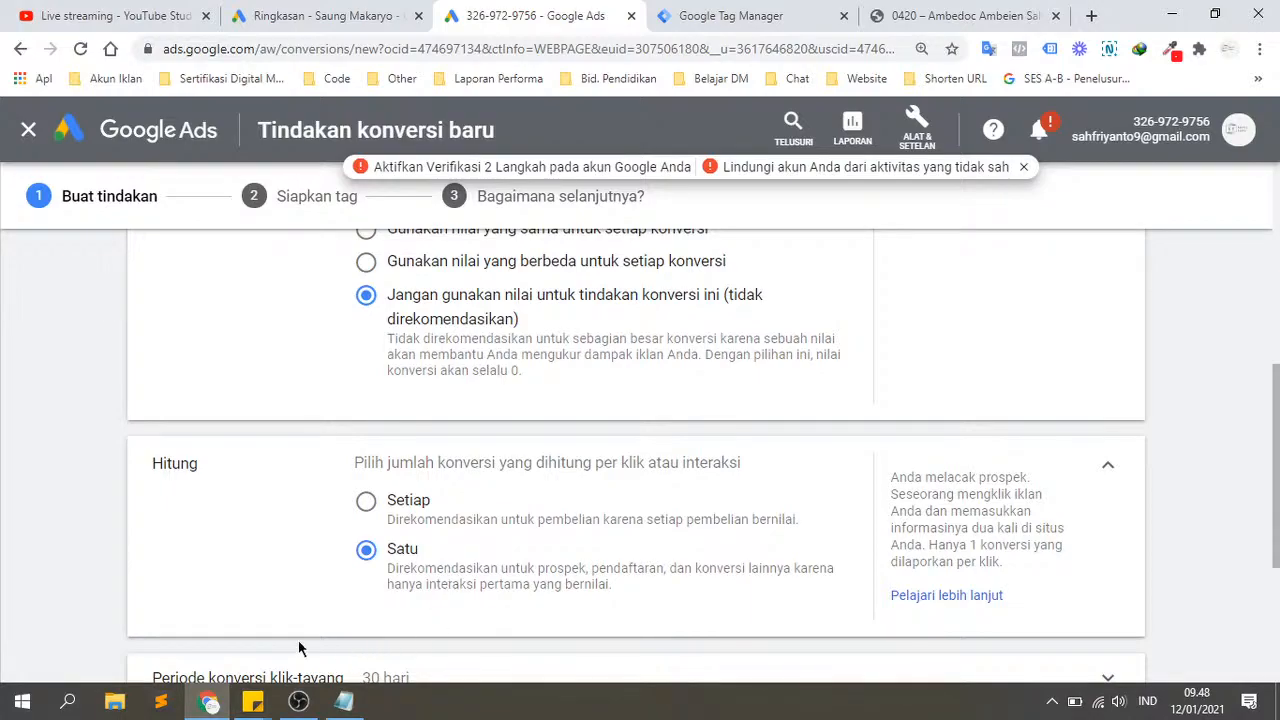
Step: Set the click-through conversion window (Periode konversi klik-tayang) to 90 hari and review its other durations
{"action": "scroll", "coordinate": [271, 561], "scroll_direction": "down", "scroll_amount": 3}
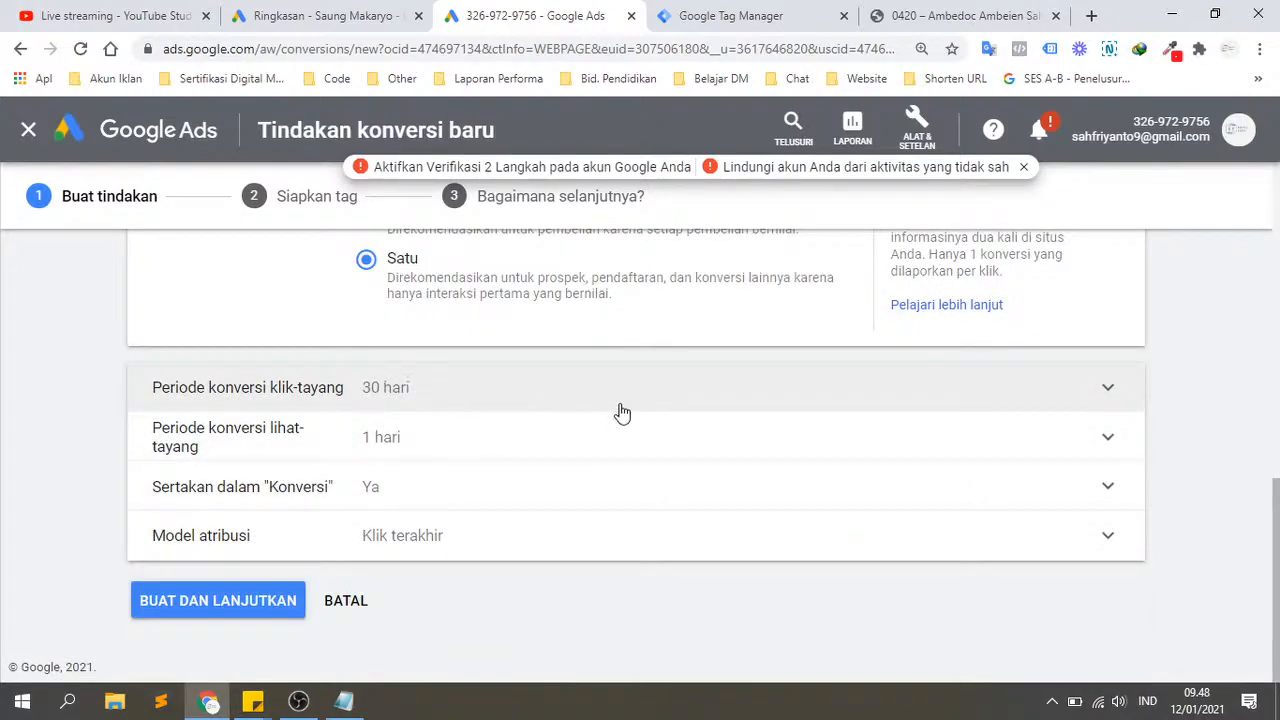
{"action": "left_click", "coordinate": [640, 402]}
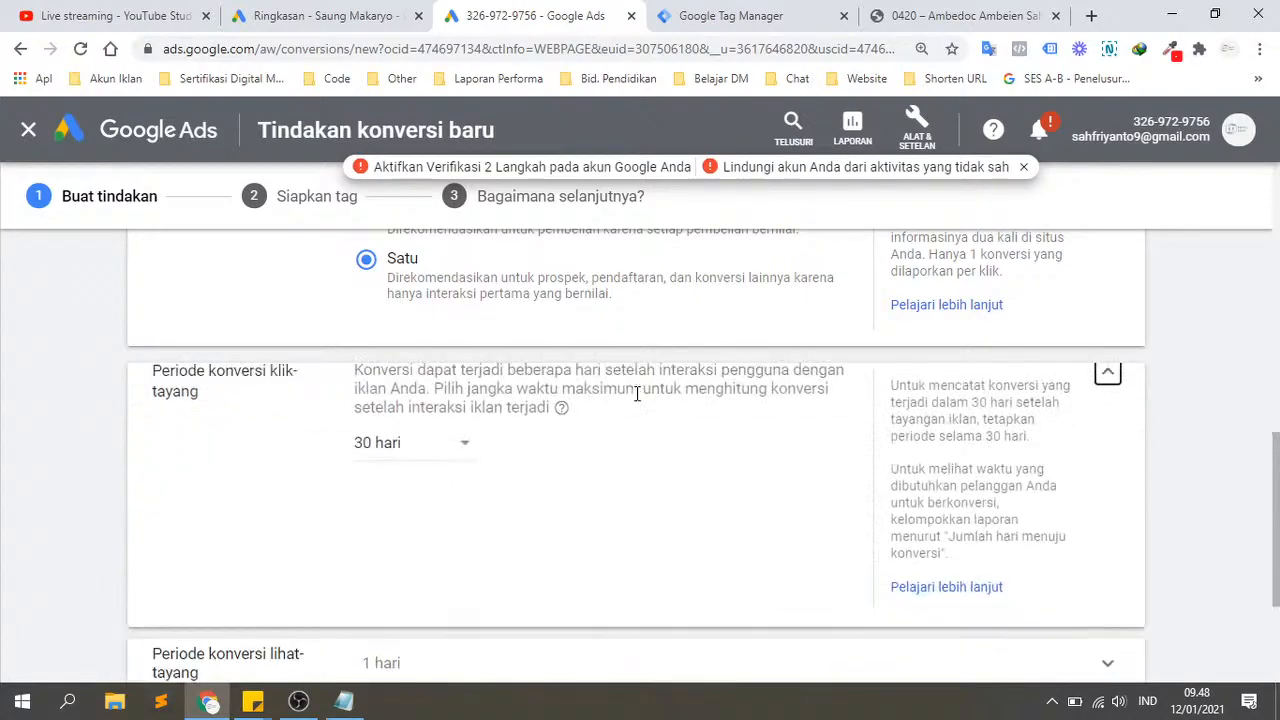
{"action": "left_click", "coordinate": [457, 470]}
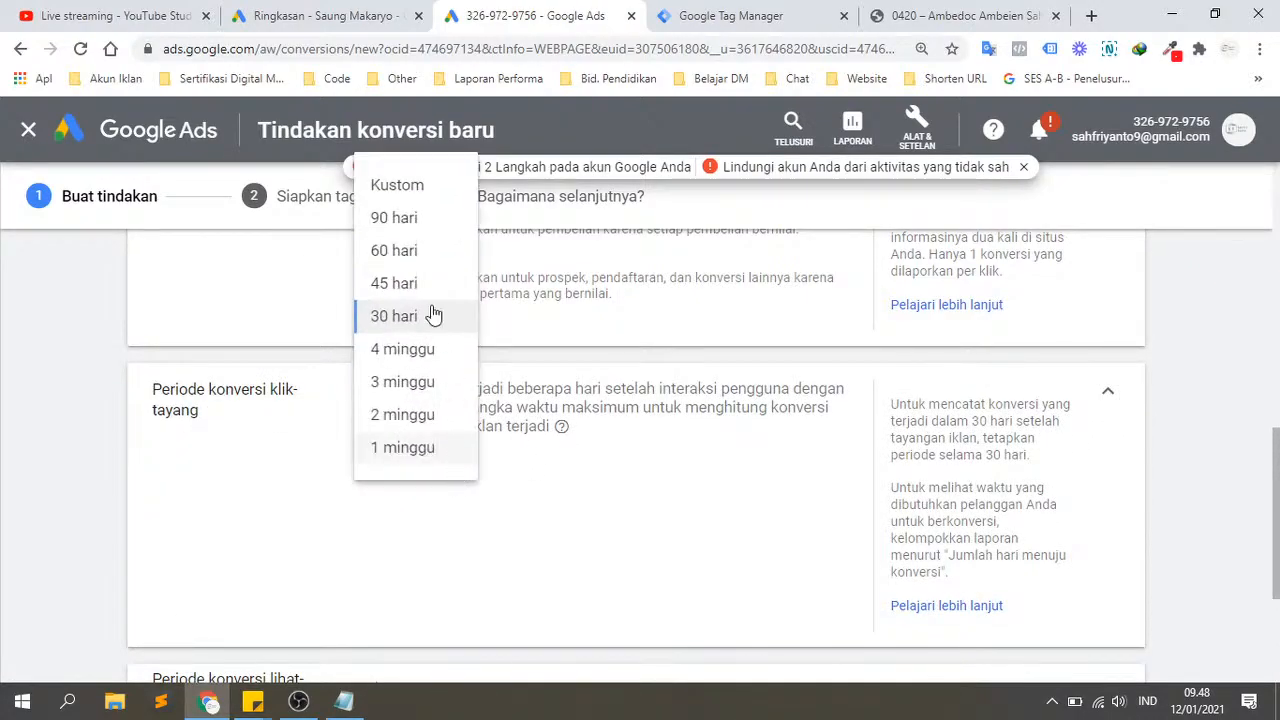
{"action": "left_click", "coordinate": [407, 222]}
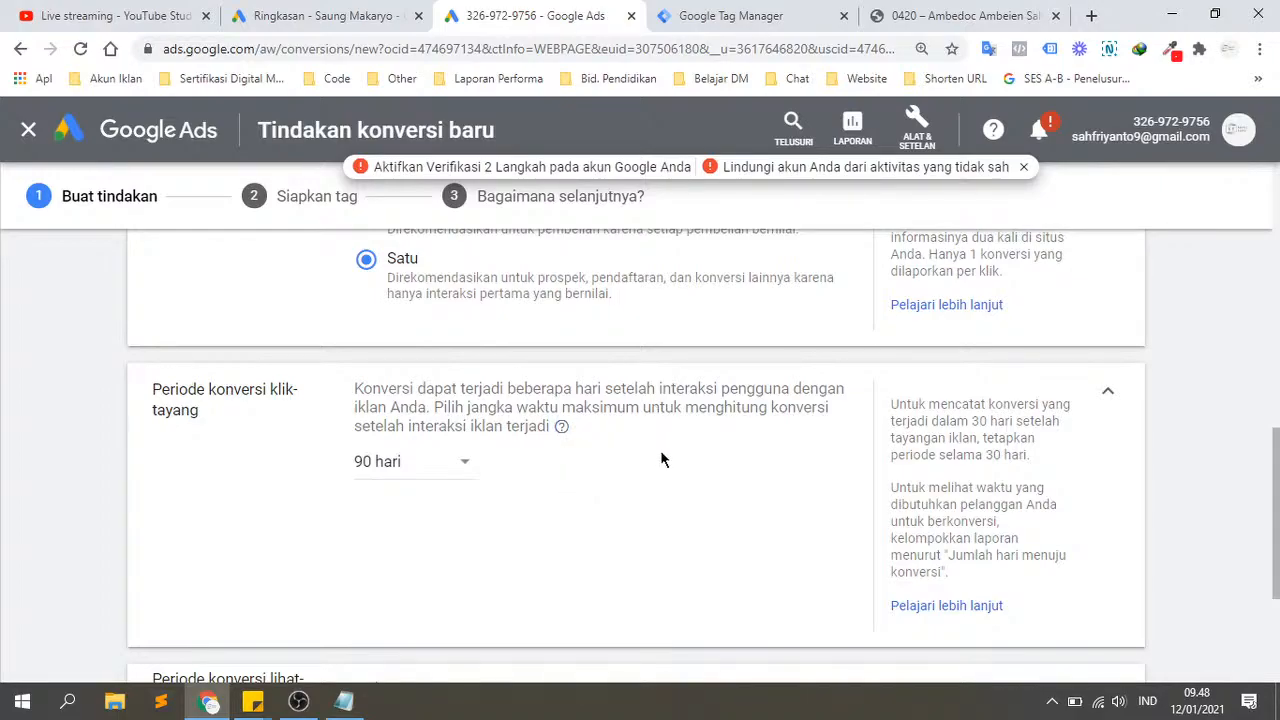
{"action": "left_click", "coordinate": [460, 472]}
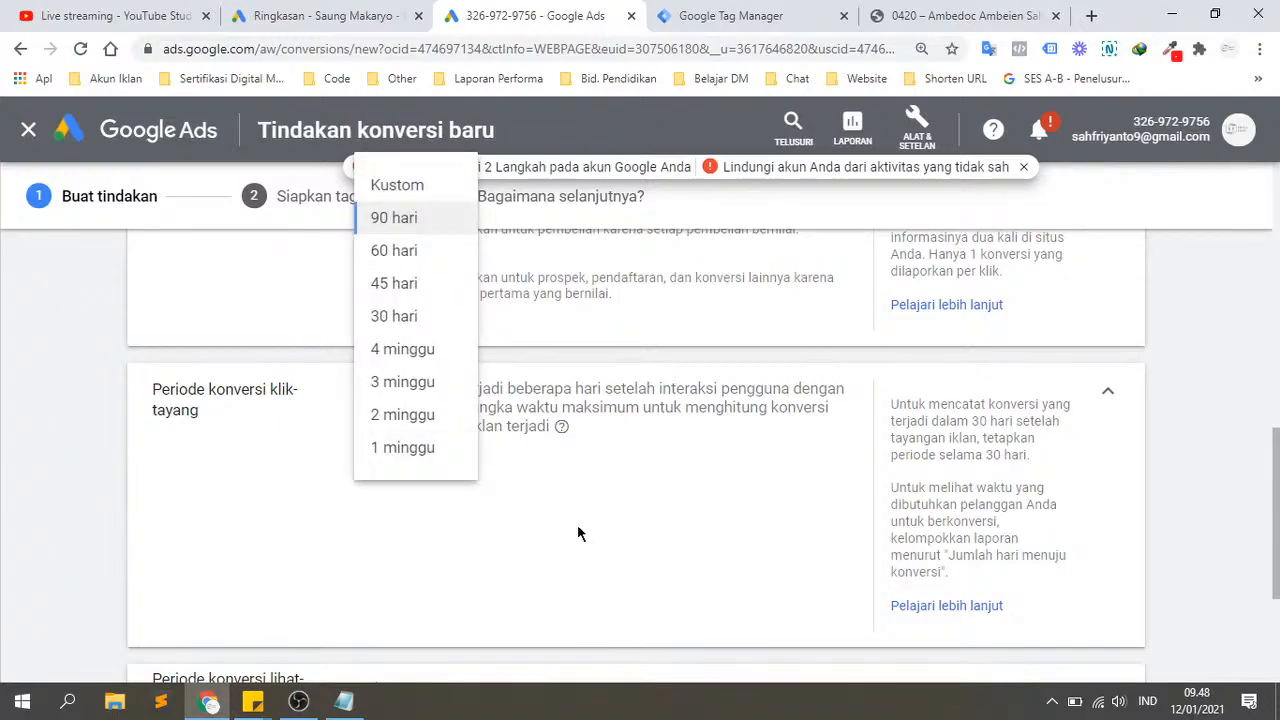
{"action": "left_click", "coordinate": [516, 511]}
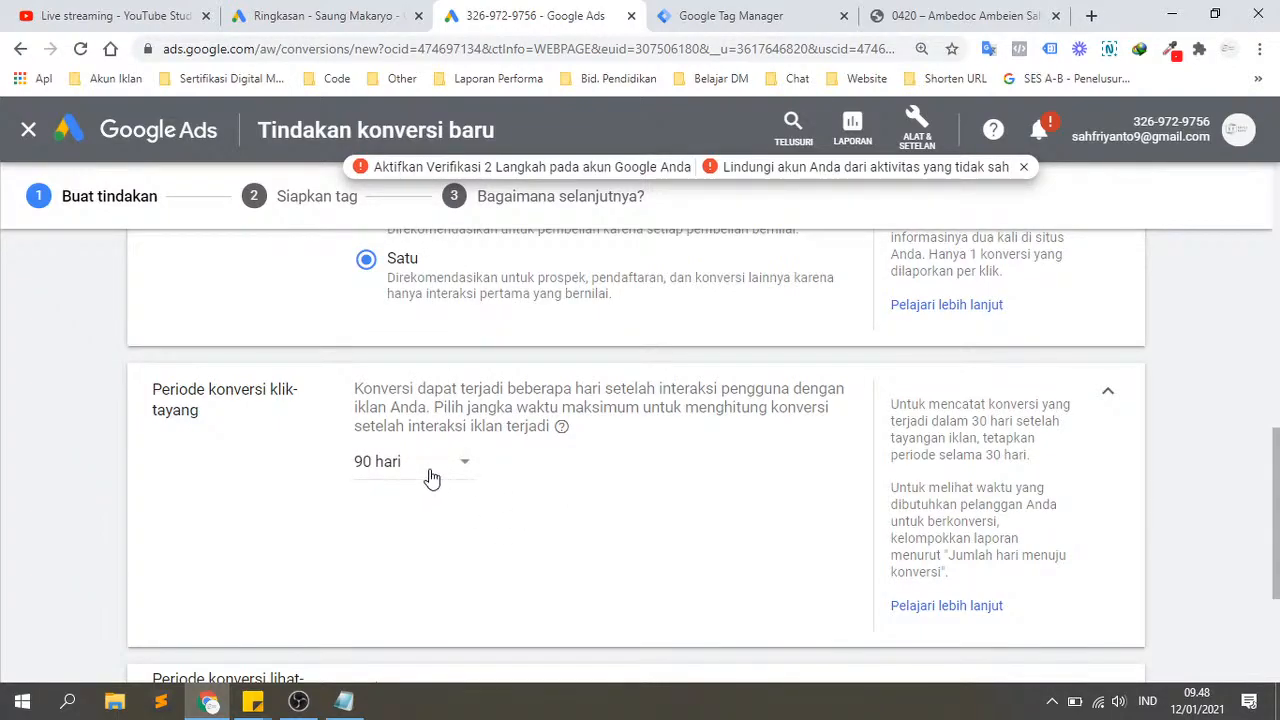
{"action": "left_click", "coordinate": [432, 478]}
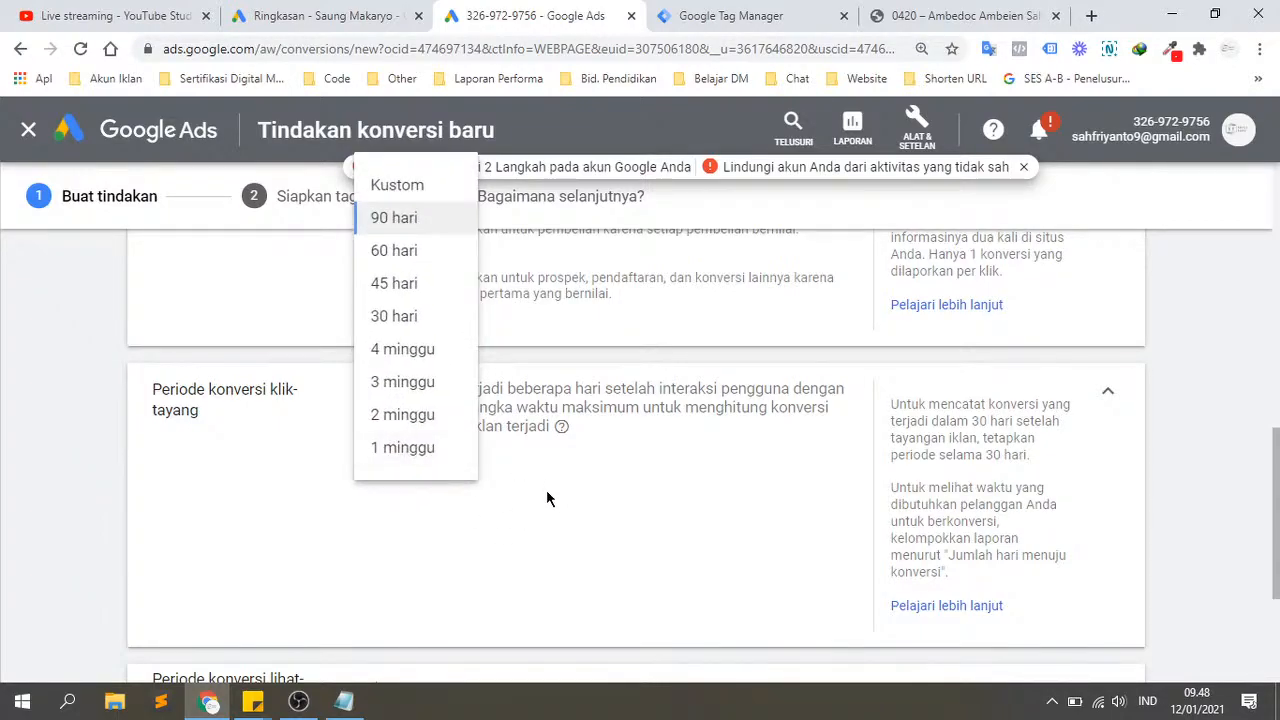
{"action": "left_click", "coordinate": [585, 586]}
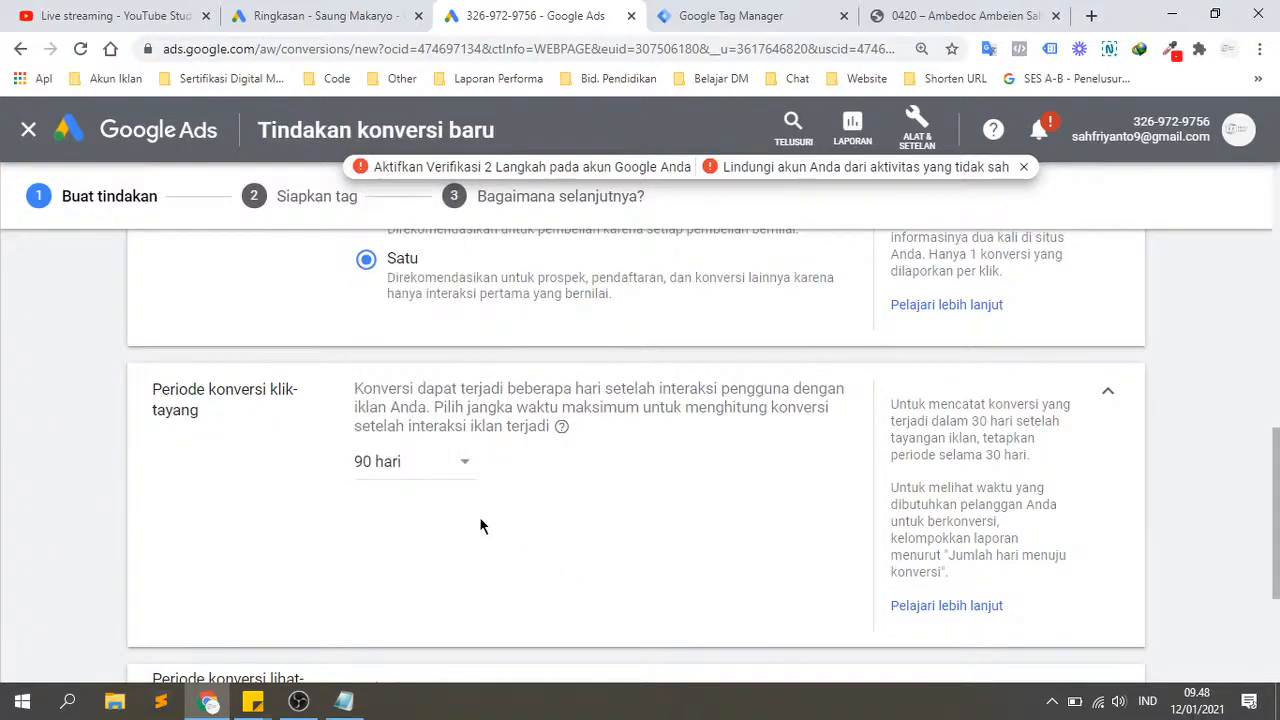
Step: Review the available durations for Periode konversi klik-tayang, keeping 90 hari selected
{"action": "left_click", "coordinate": [438, 468]}
{"action": "left_click", "coordinate": [540, 544]}
{"action": "scroll", "coordinate": [996, 470], "scroll_direction": "down", "scroll_amount": 2}
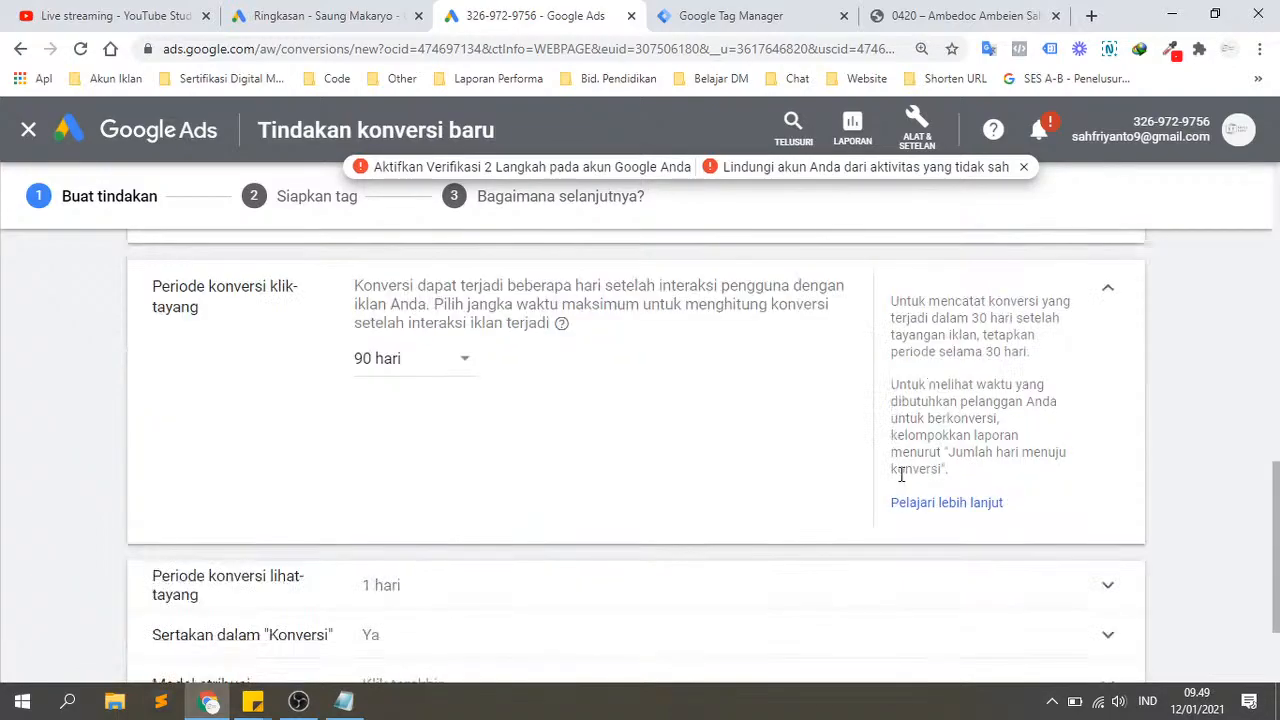
{"action": "scroll", "coordinate": [630, 420], "scroll_direction": "up", "scroll_amount": 1}
{"action": "scroll", "coordinate": [498, 476], "scroll_direction": "down", "scroll_amount": 1}
{"action": "scroll", "coordinate": [498, 476], "scroll_direction": "up", "scroll_amount": 1}
{"action": "left_click", "coordinate": [447, 362]}
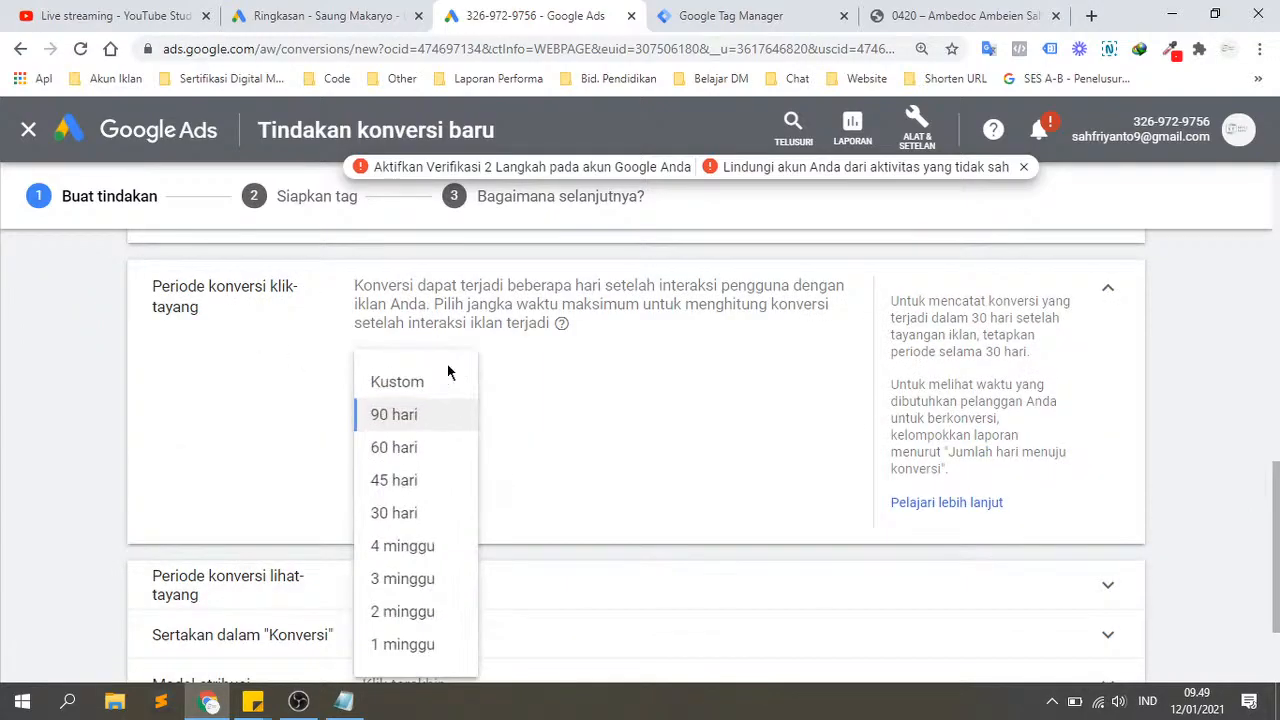
{"action": "left_click", "coordinate": [573, 461]}
{"action": "scroll", "coordinate": [573, 461], "scroll_direction": "down", "scroll_amount": 1}
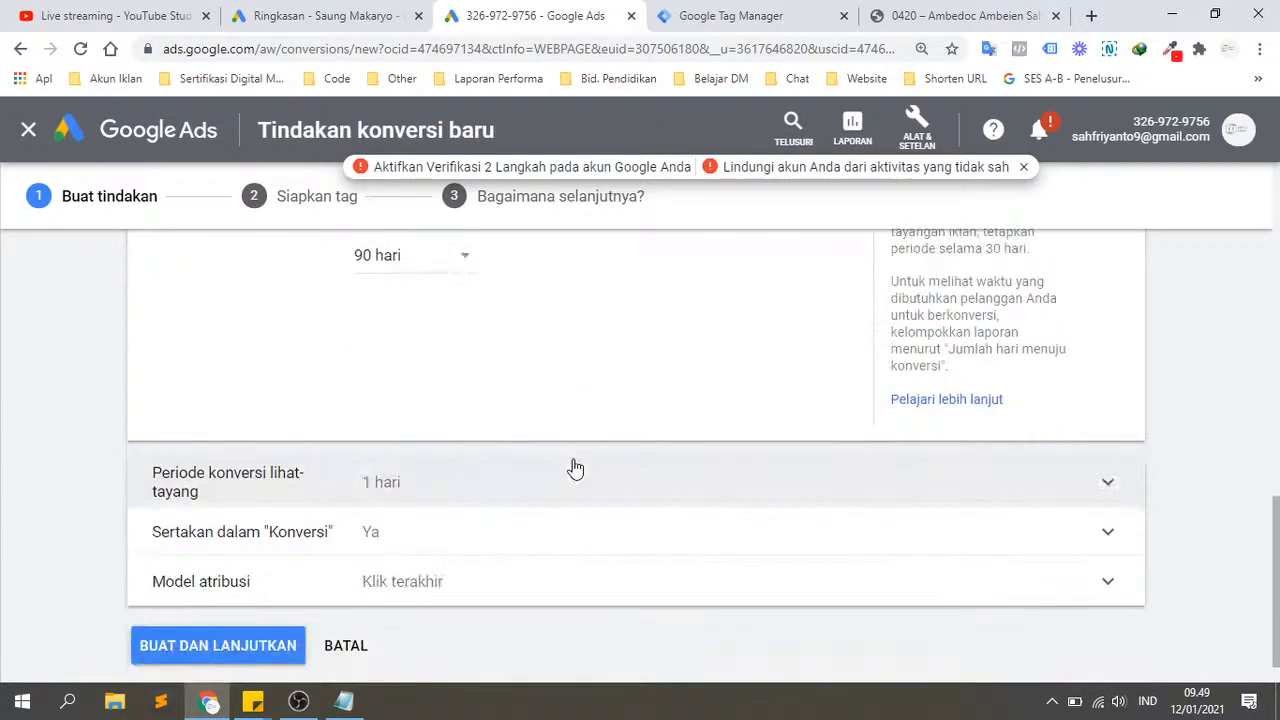
Step: Expand Periode konversi lihat-tayang and review its durations, keeping 1 hari selected
{"action": "left_click", "coordinate": [522, 498]}
{"action": "scroll", "coordinate": [573, 560], "scroll_direction": "down", "scroll_amount": 1}
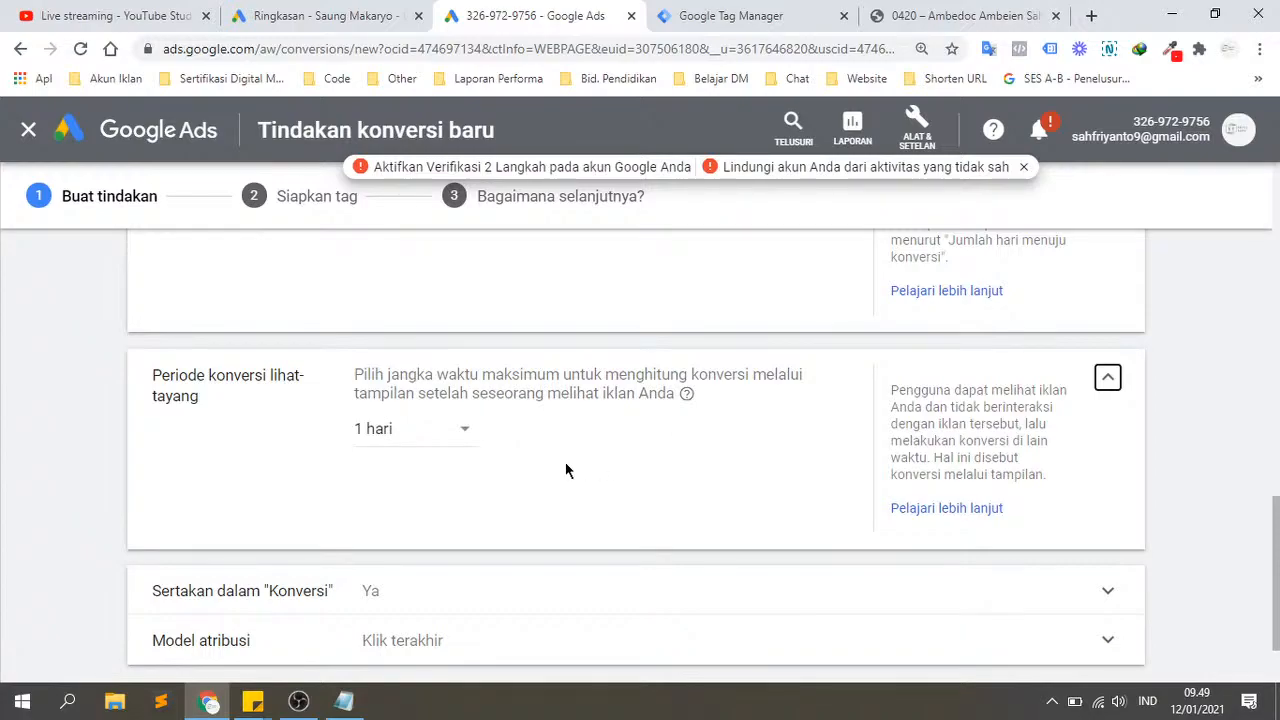
{"action": "scroll", "coordinate": [475, 450], "scroll_direction": "down", "scroll_amount": 1}
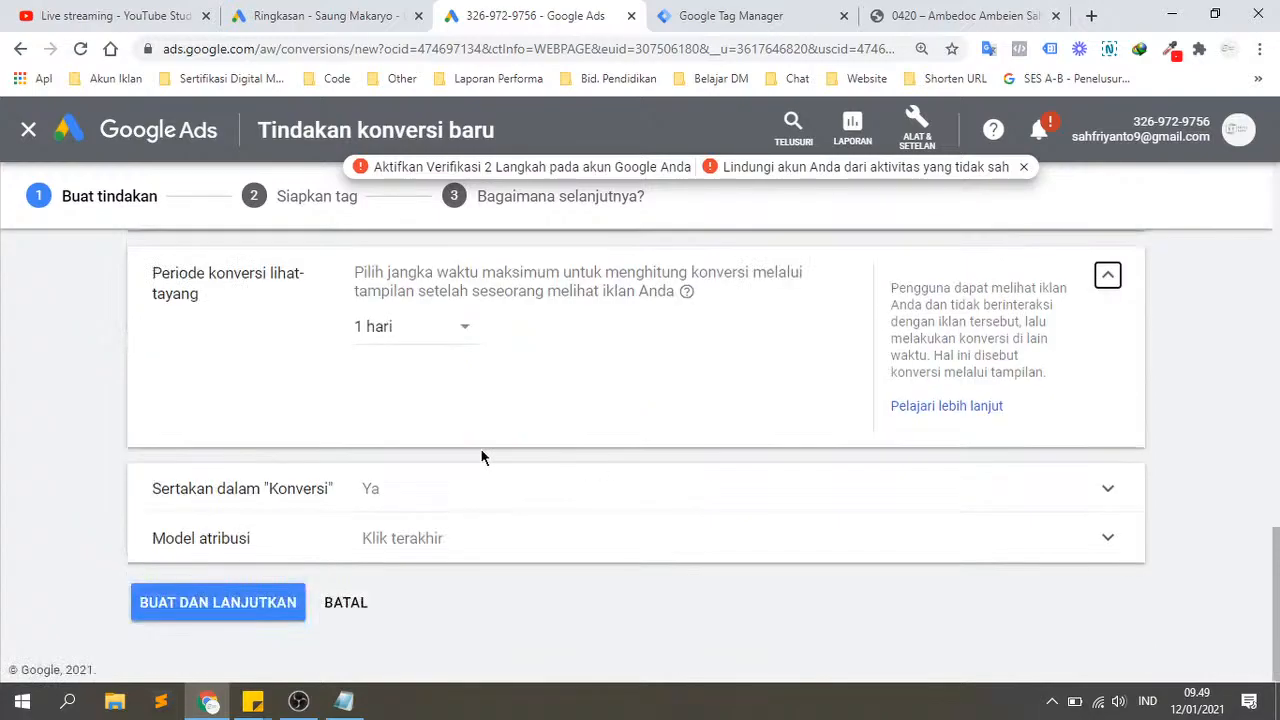
{"action": "left_click", "coordinate": [458, 330]}
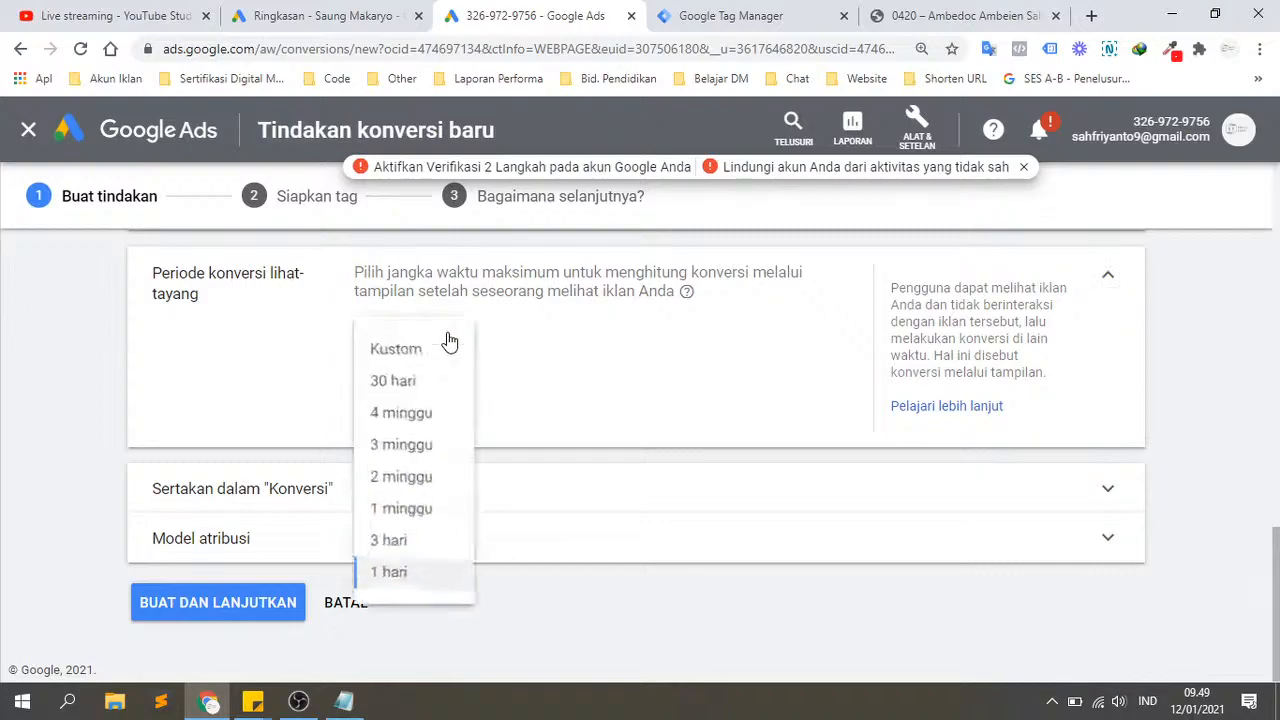
{"action": "left_click", "coordinate": [577, 382]}
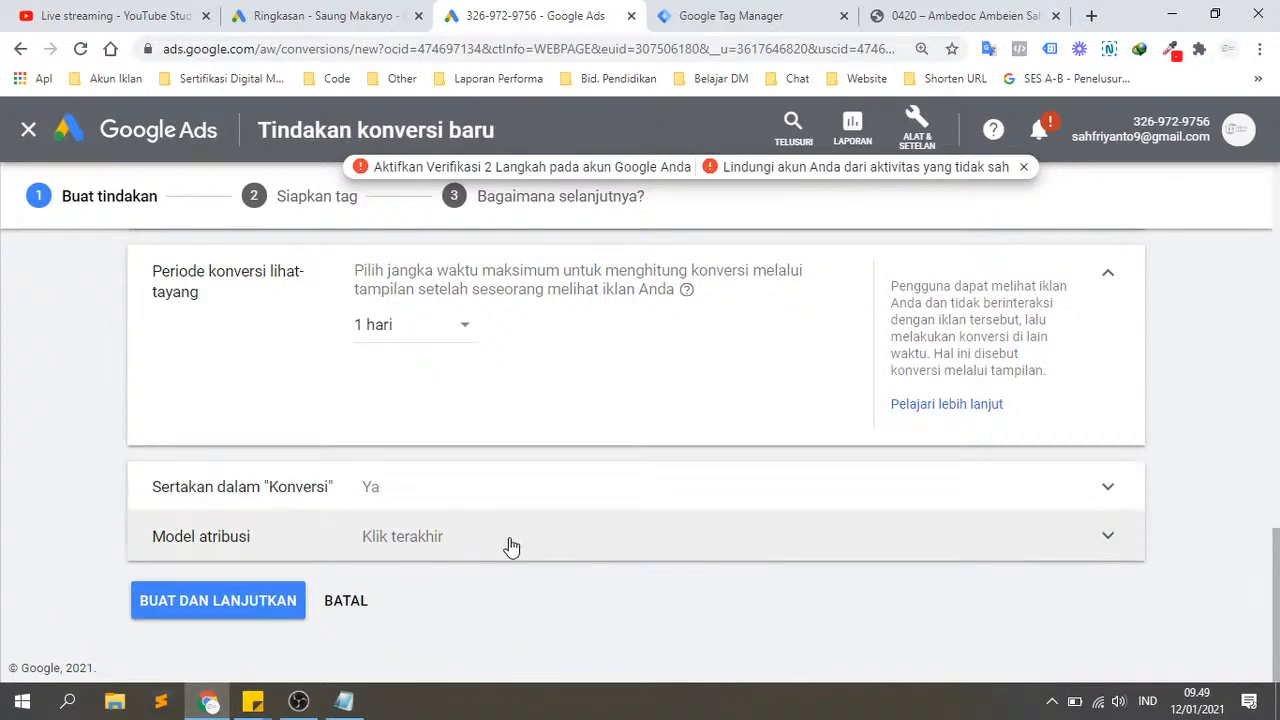
Step: Expand Model atribusi and review the available attribution models, keeping Klik terakhir selected
{"action": "left_click", "coordinate": [586, 541]}
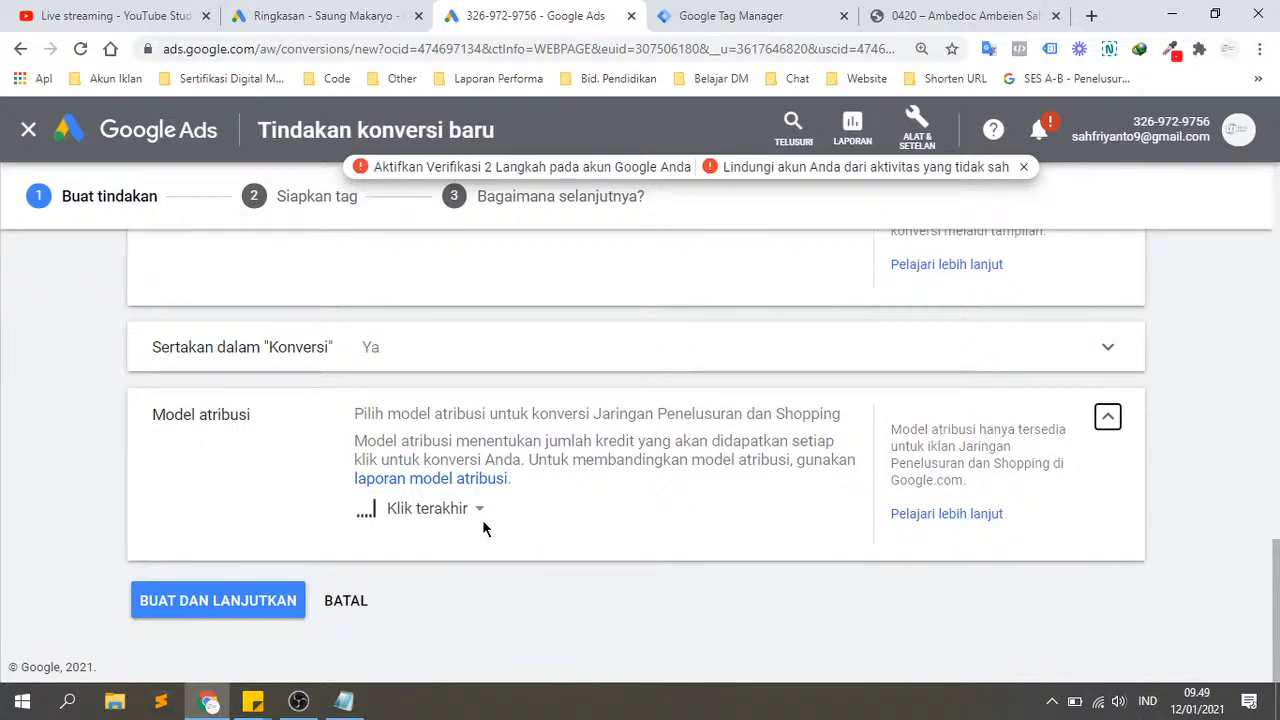
{"action": "left_click", "coordinate": [474, 518]}
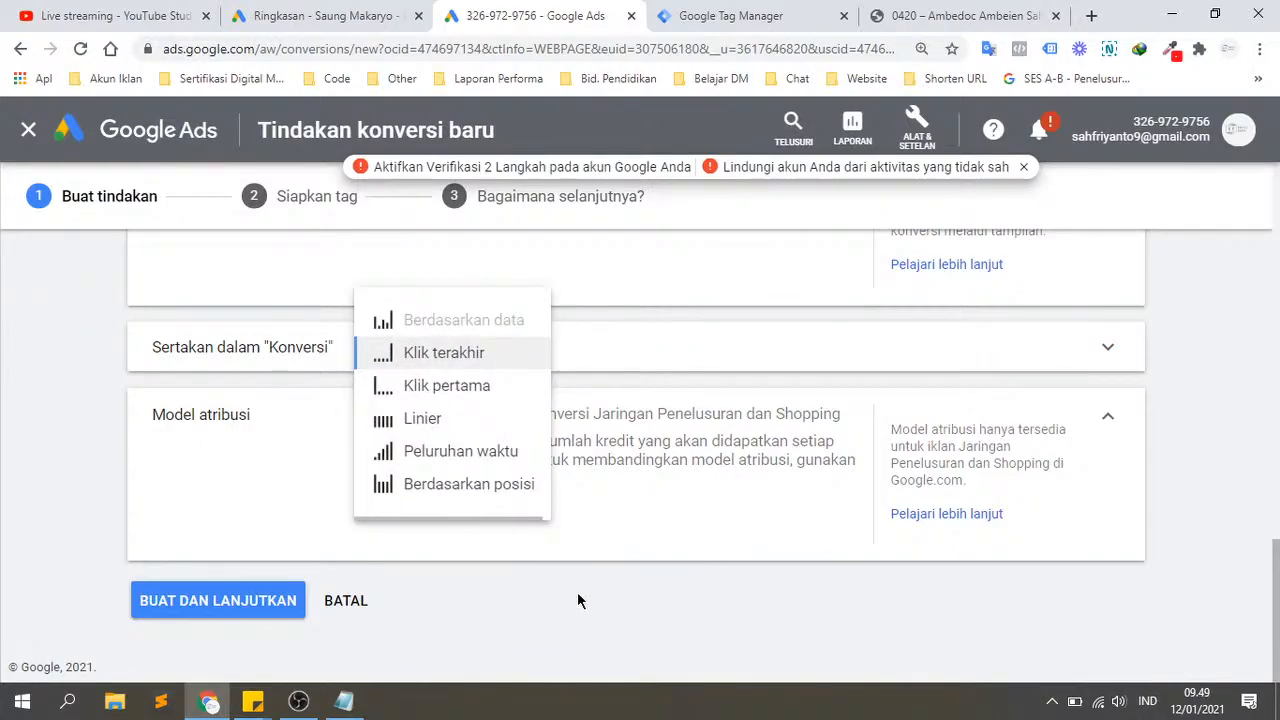
{"action": "left_click", "coordinate": [570, 622]}
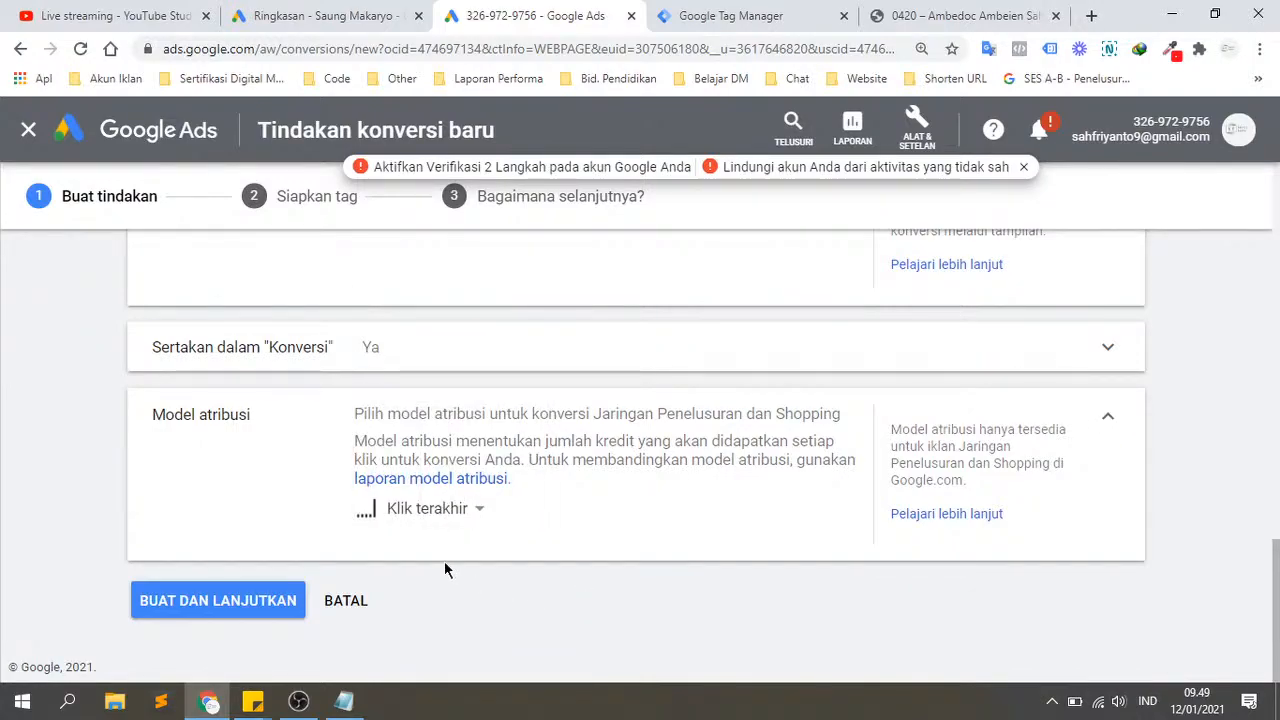
Step: Try to create the conversion action, re-enter Beli Ambedoc as its Nama konversi and recheck the form
{"action": "left_click", "coordinate": [185, 612]}
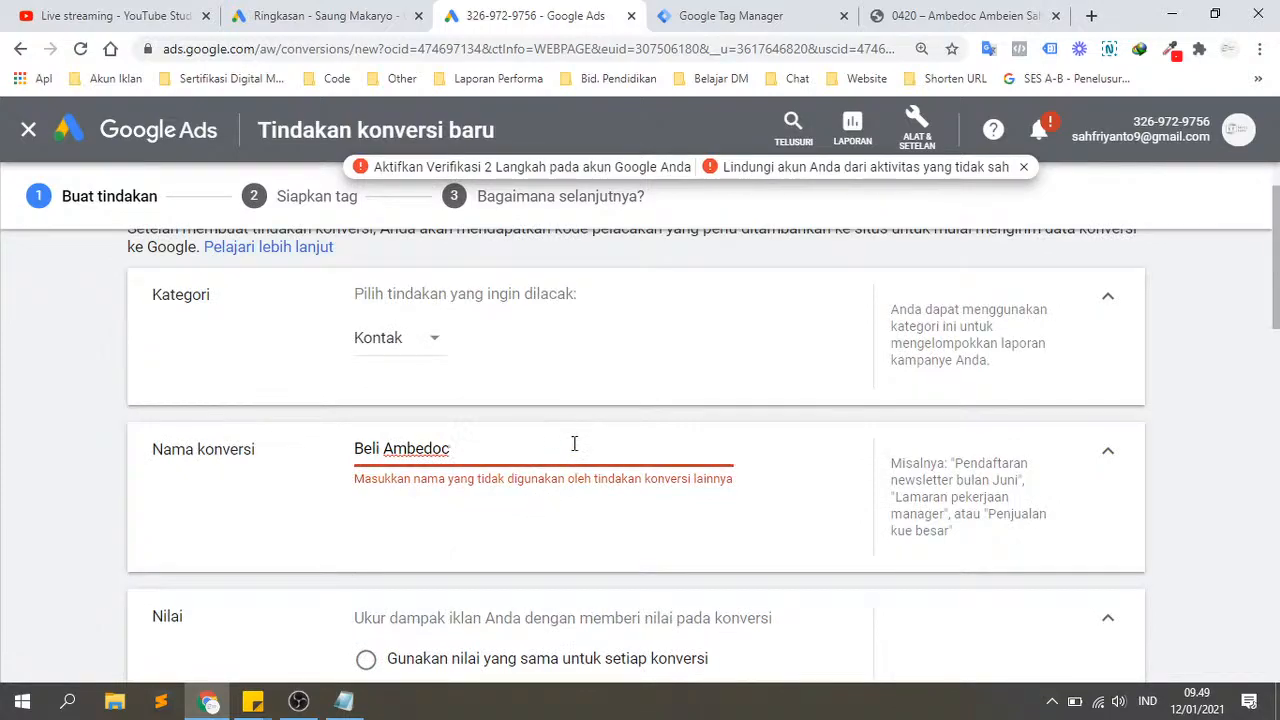
{"action": "scroll", "coordinate": [574, 443], "scroll_direction": "up", "scroll_amount": 1}
{"action": "scroll", "coordinate": [574, 451], "scroll_direction": "down", "scroll_amount": 1}
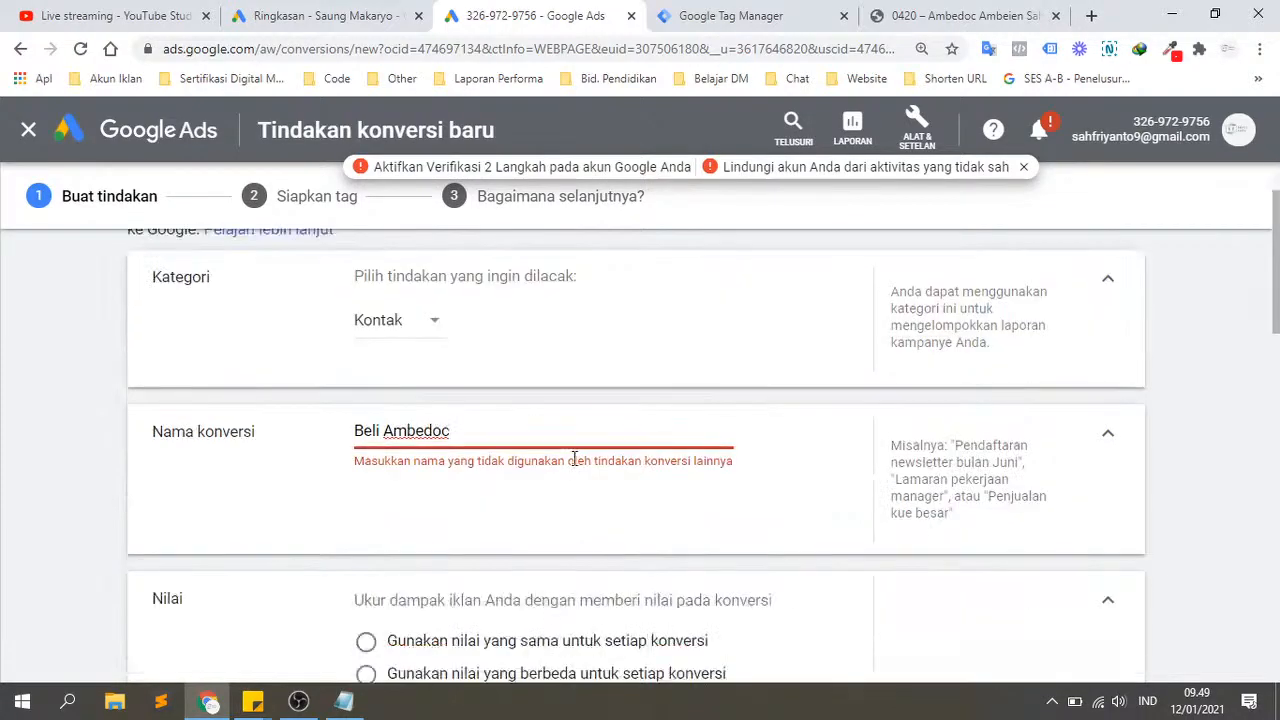
{"action": "type", "text": "1"}
{"action": "key", "text": "BackSpace"}
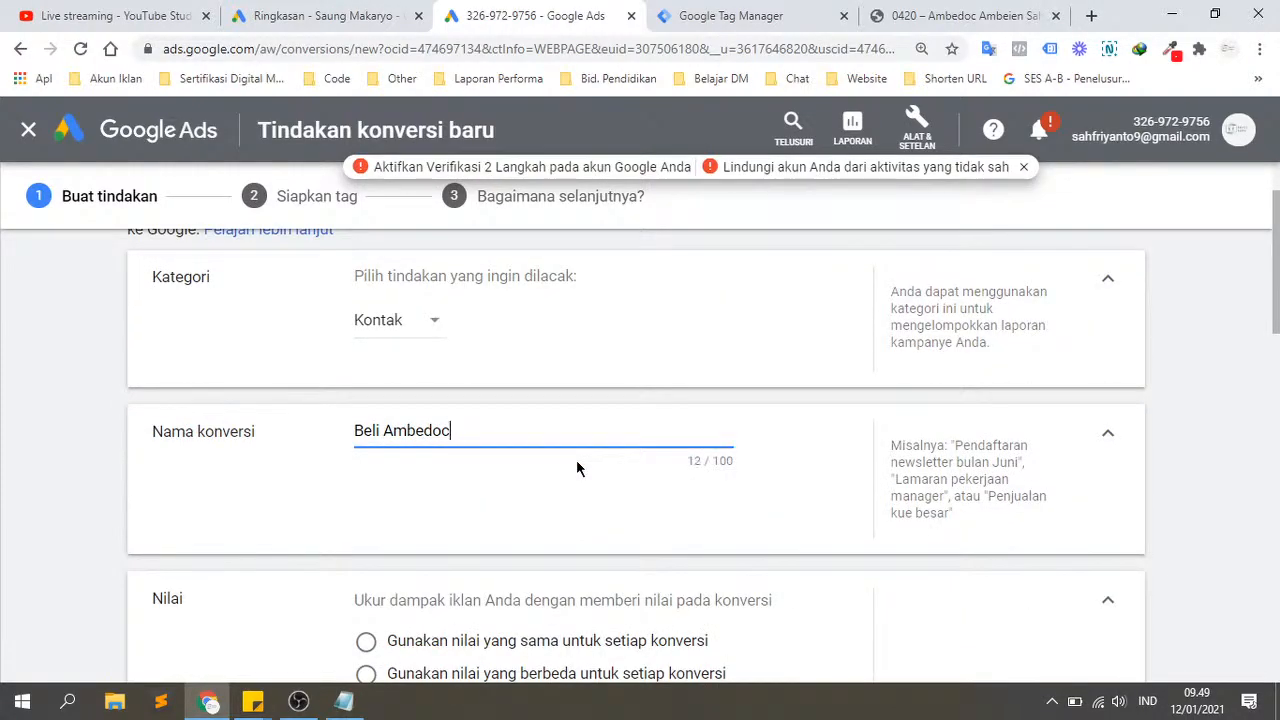
{"action": "scroll", "coordinate": [576, 459], "scroll_direction": "down", "scroll_amount": 2}
{"action": "scroll", "coordinate": [576, 459], "scroll_direction": "up", "scroll_amount": 2}
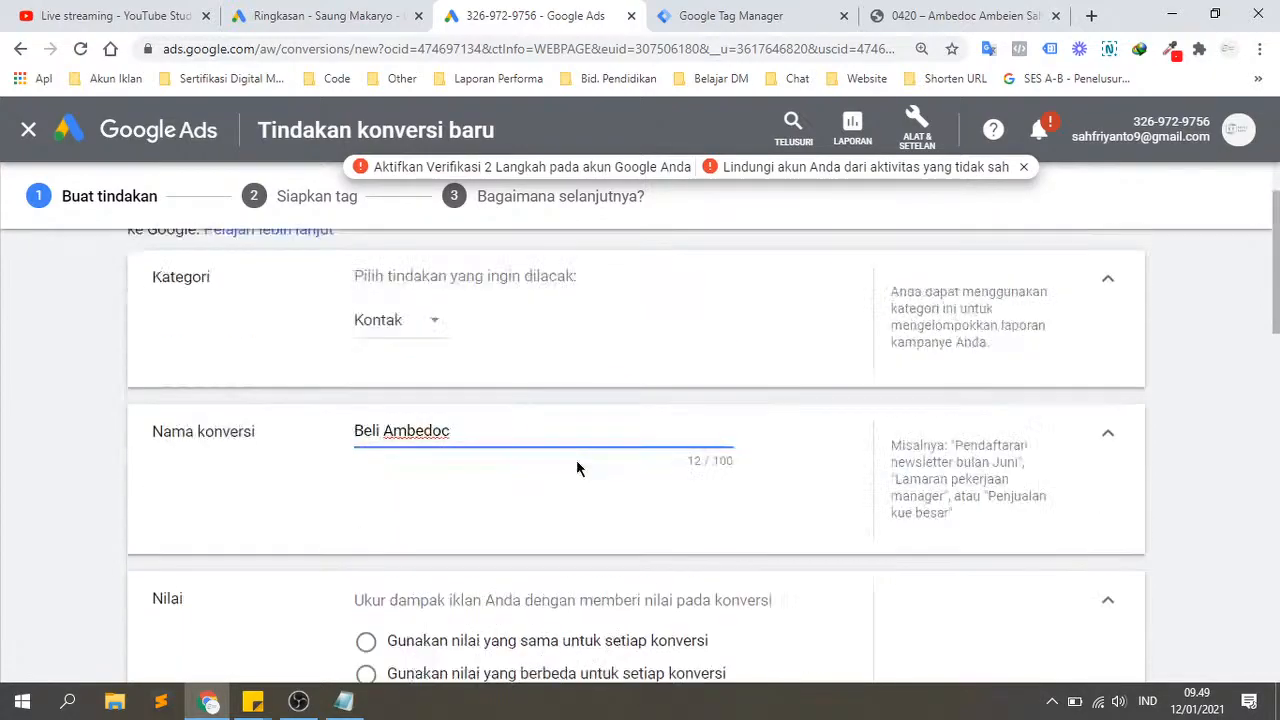
{"action": "scroll", "coordinate": [576, 459], "scroll_direction": "down", "scroll_amount": 3}
{"action": "scroll", "coordinate": [351, 453], "scroll_direction": "down", "scroll_amount": 10}
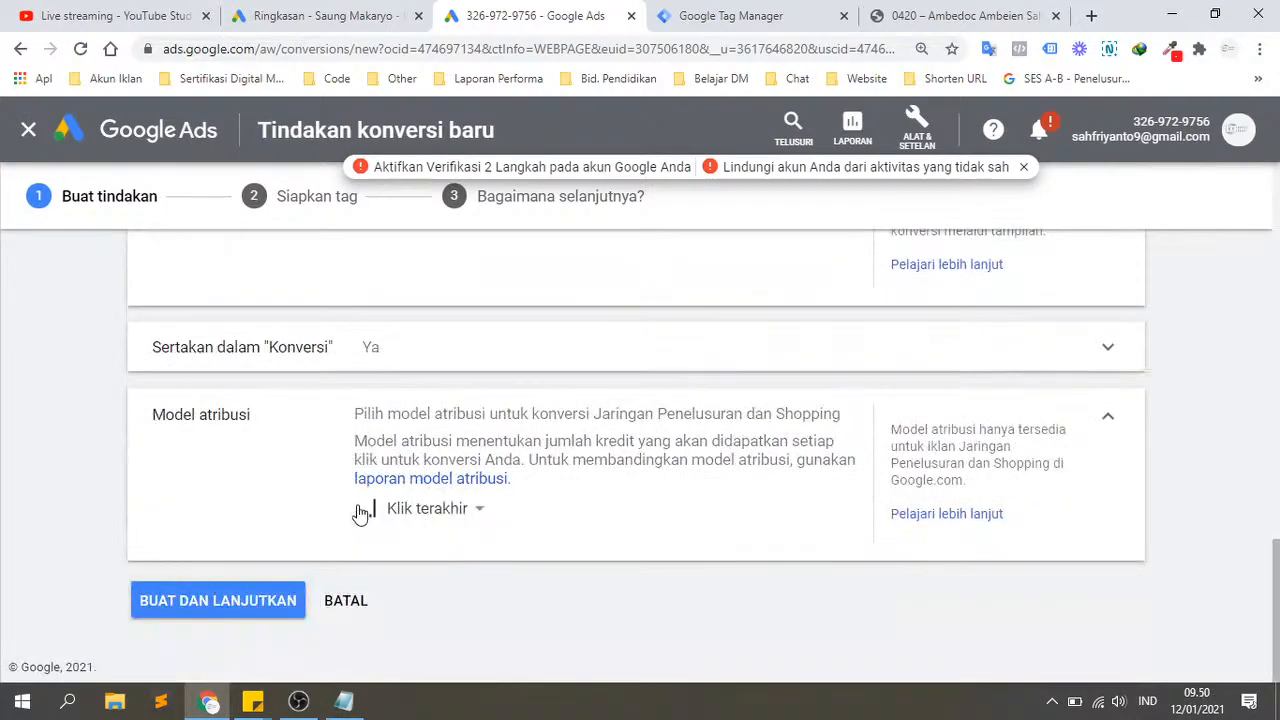
Step: Cancel the new conversion form and open the details of the existing Beli Ambedoc conversion action
{"action": "left_click", "coordinate": [346, 600]}
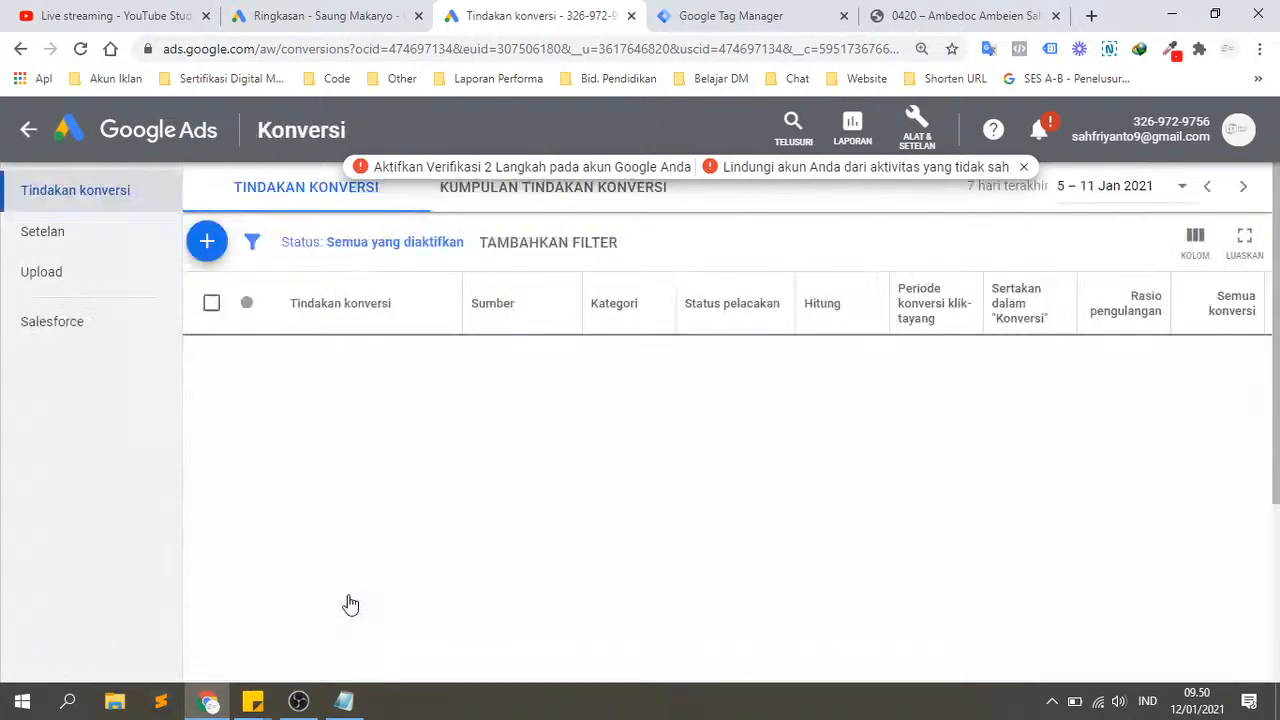
{"action": "scroll", "coordinate": [378, 483], "scroll_direction": "down", "scroll_amount": 3}
{"action": "scroll", "coordinate": [378, 483], "scroll_direction": "up", "scroll_amount": 1}
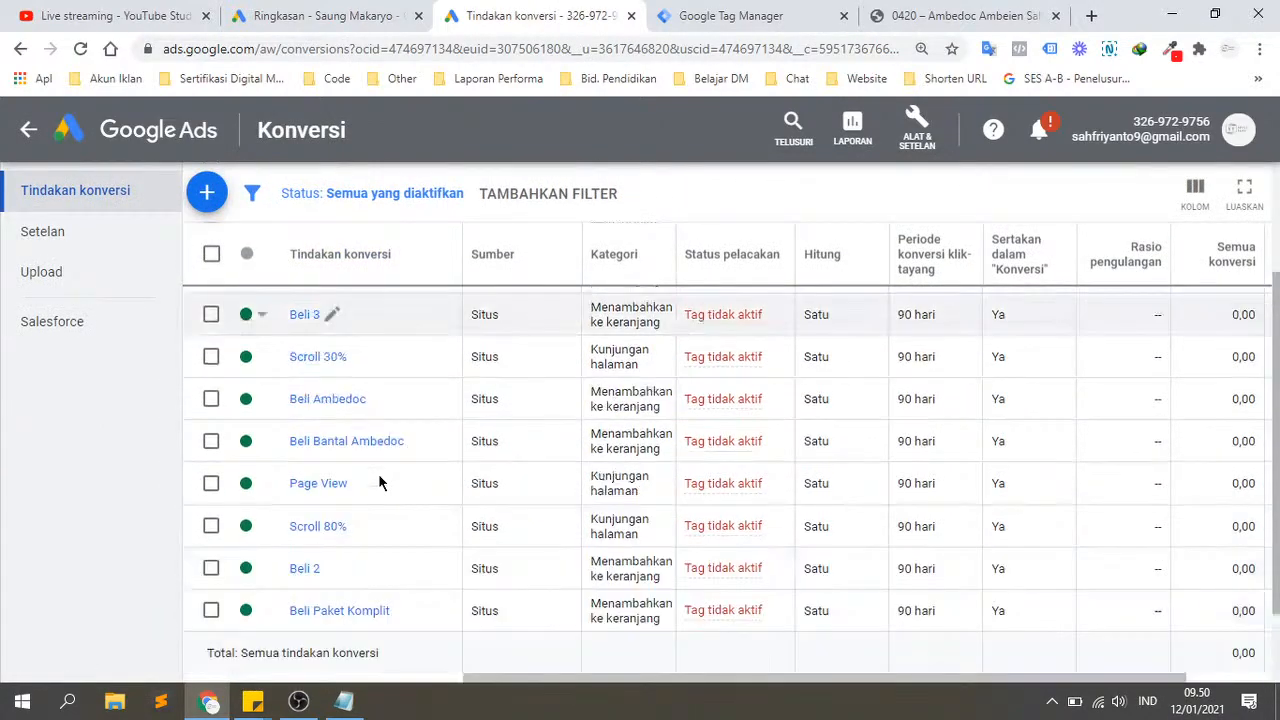
{"action": "left_click", "coordinate": [298, 393]}
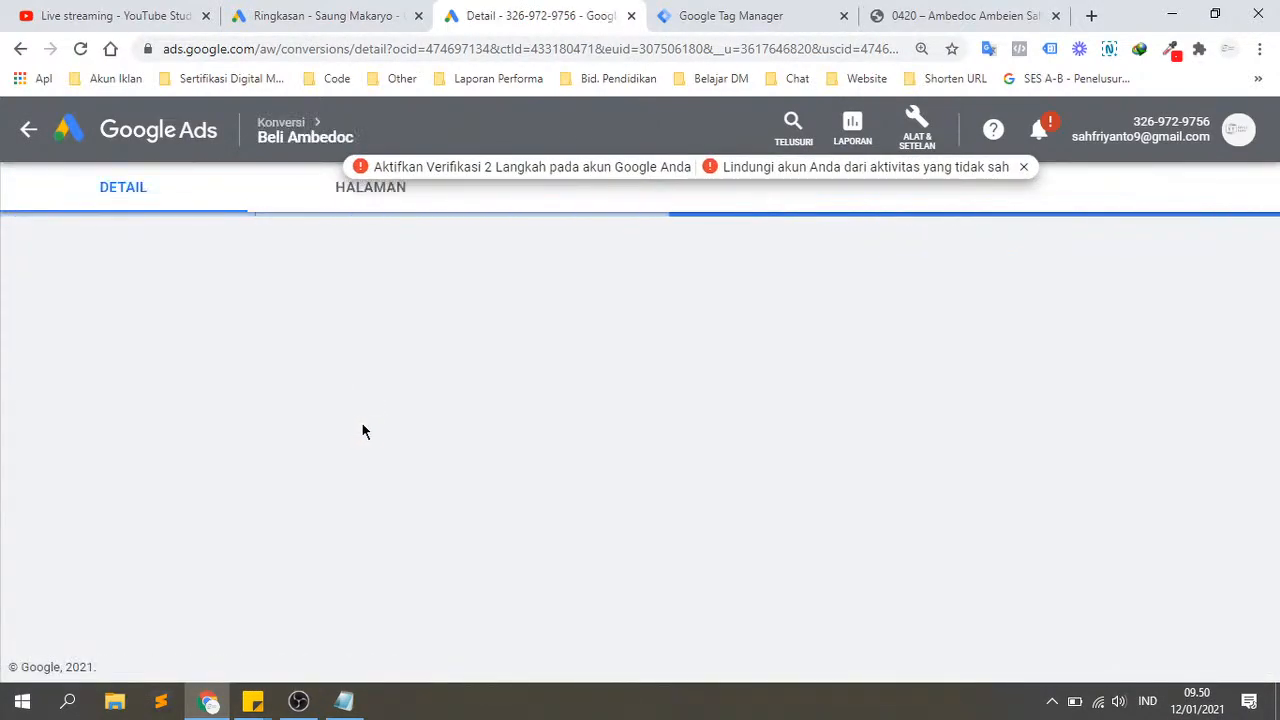
{"action": "scroll", "coordinate": [370, 452], "scroll_direction": "down", "scroll_amount": 2}
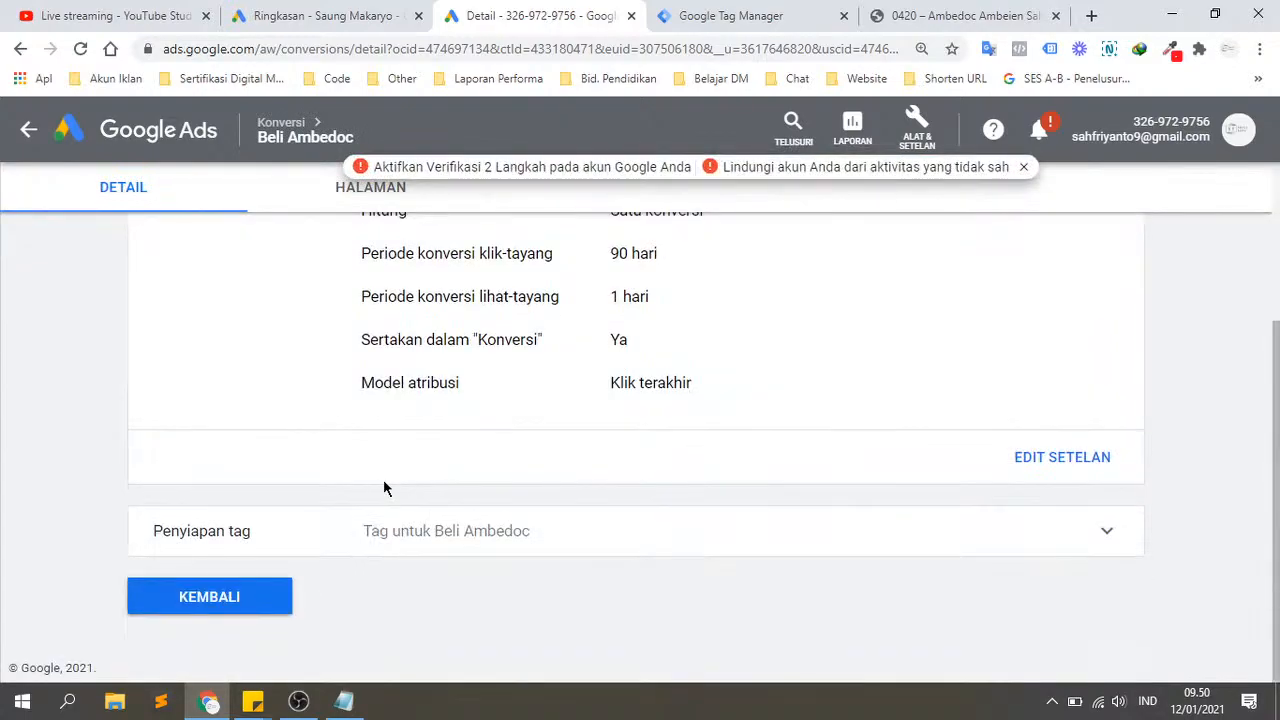
Step: Choose Gunakan Google Tag Manager under Penyiapan tag and highlight the conversion ID and conversion label in turn
{"action": "left_click", "coordinate": [463, 551]}
{"action": "scroll", "coordinate": [604, 560], "scroll_direction": "down", "scroll_amount": 2}
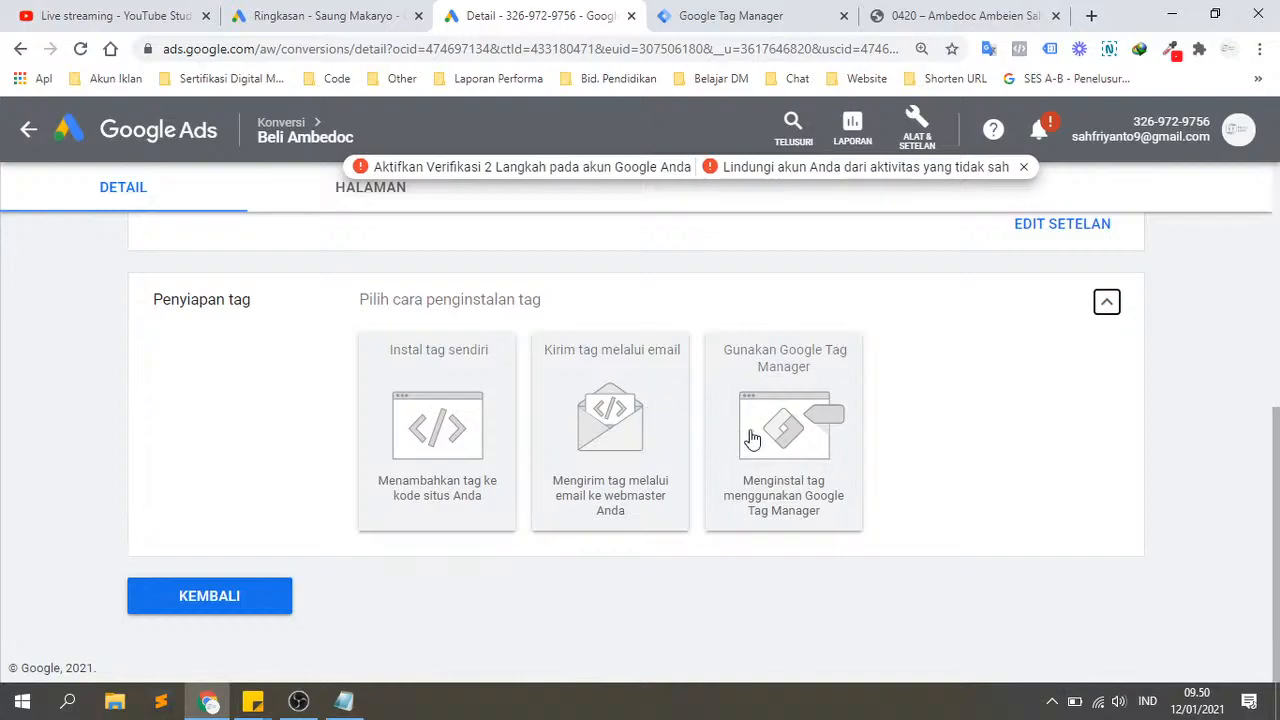
{"action": "left_click", "coordinate": [811, 447]}
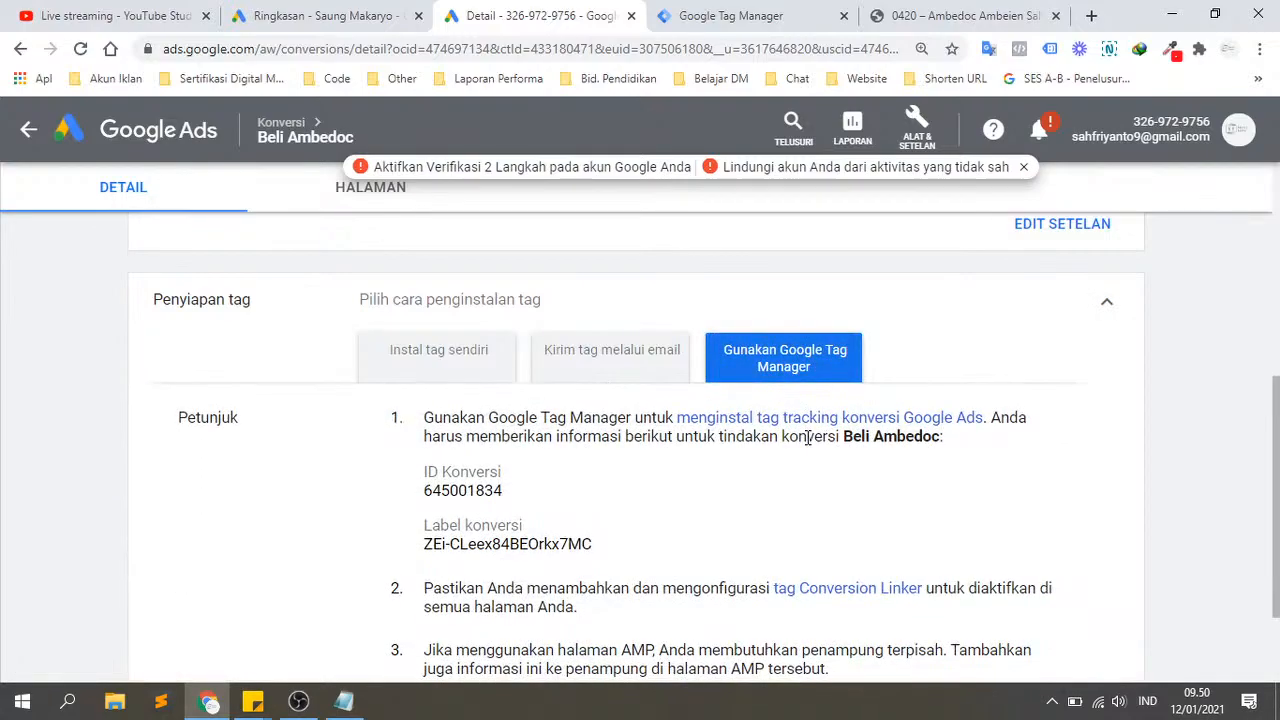
{"action": "double_click", "coordinate": [458, 490]}
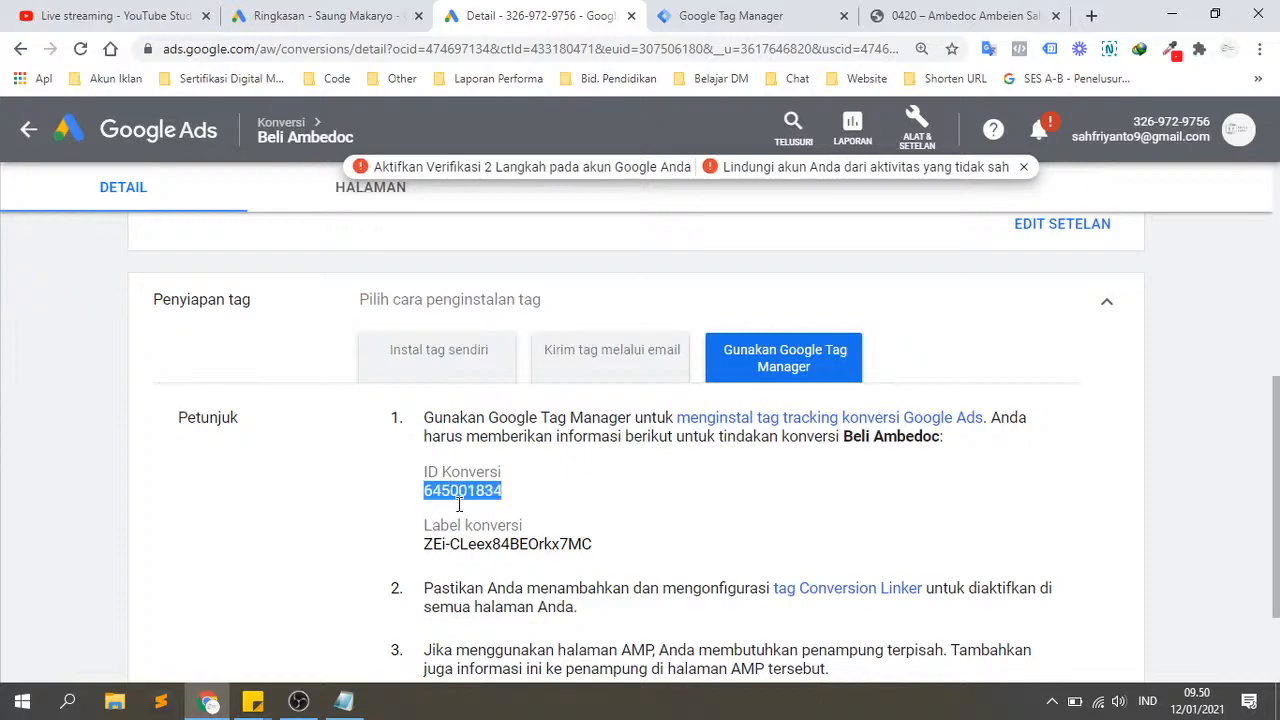
{"action": "triple_click", "coordinate": [462, 544]}
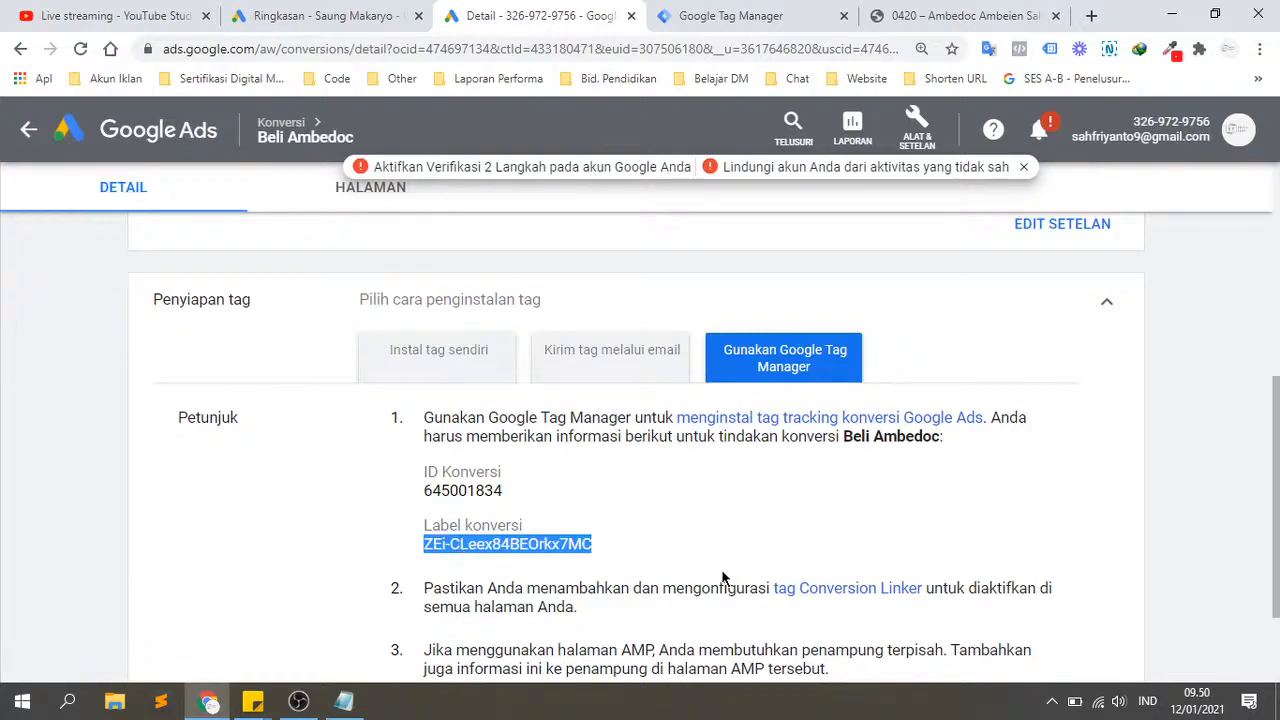
{"action": "left_click", "coordinate": [673, 546]}
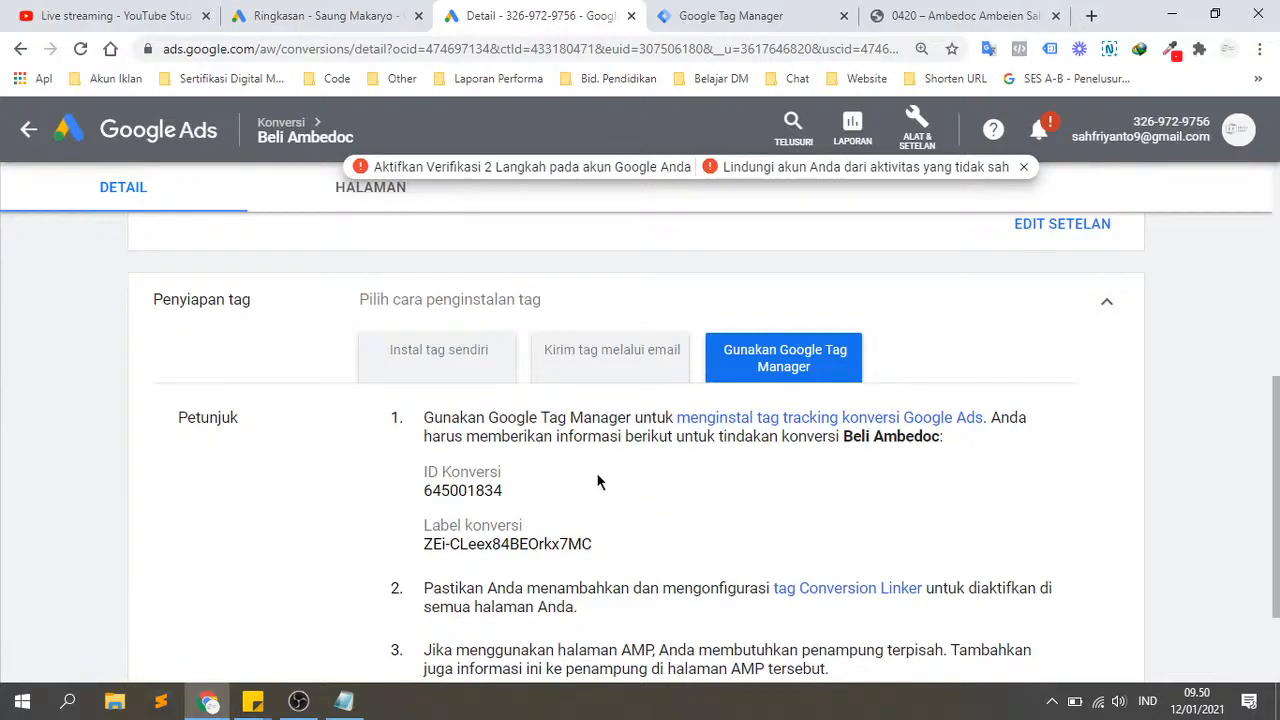
{"action": "mouse_move", "coordinate": [733, 25]}
{"action": "left_click", "coordinate": [733, 25]}
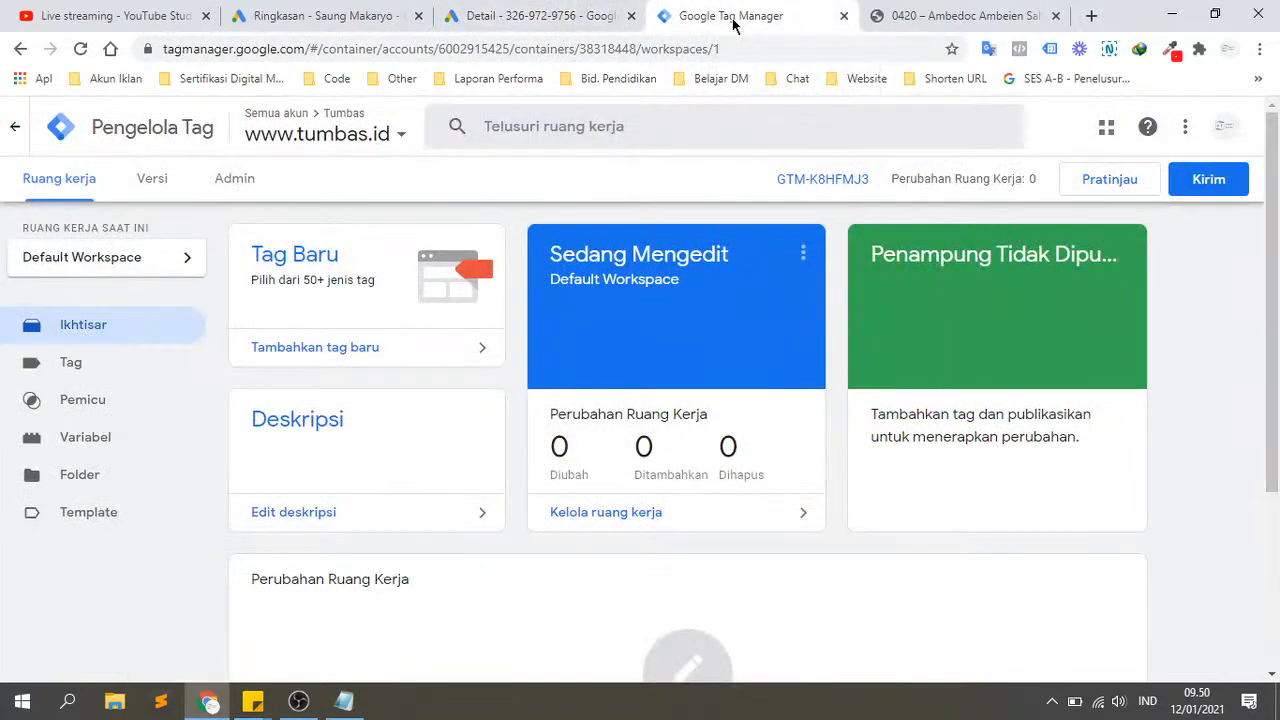
{"action": "left_click", "coordinate": [540, 16]}
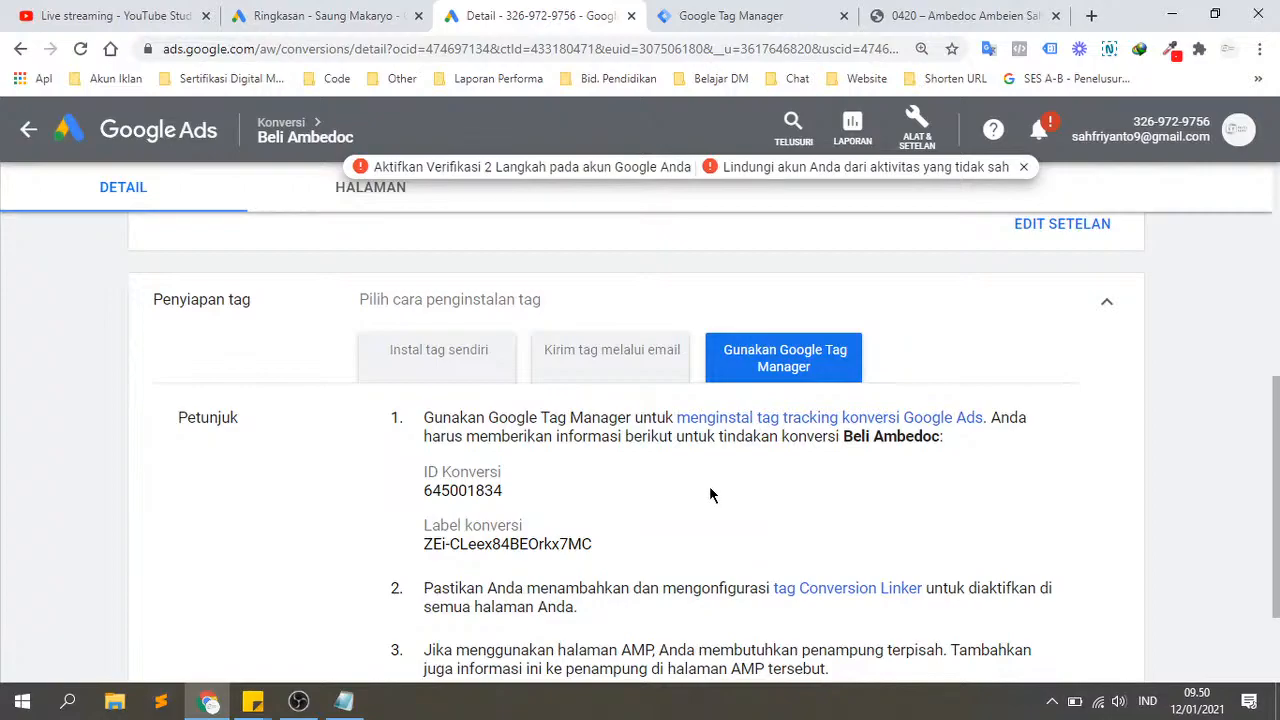
{"action": "left_click", "coordinate": [757, 10]}
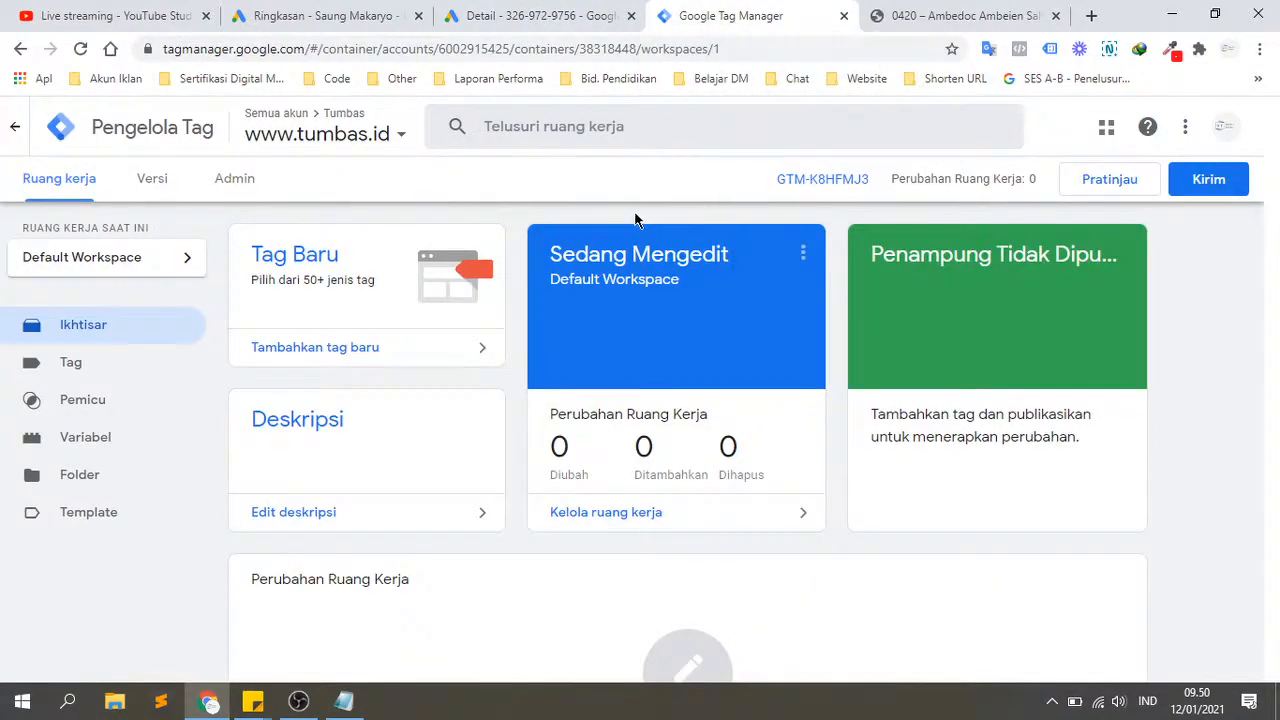
{"action": "left_click", "coordinate": [68, 372]}
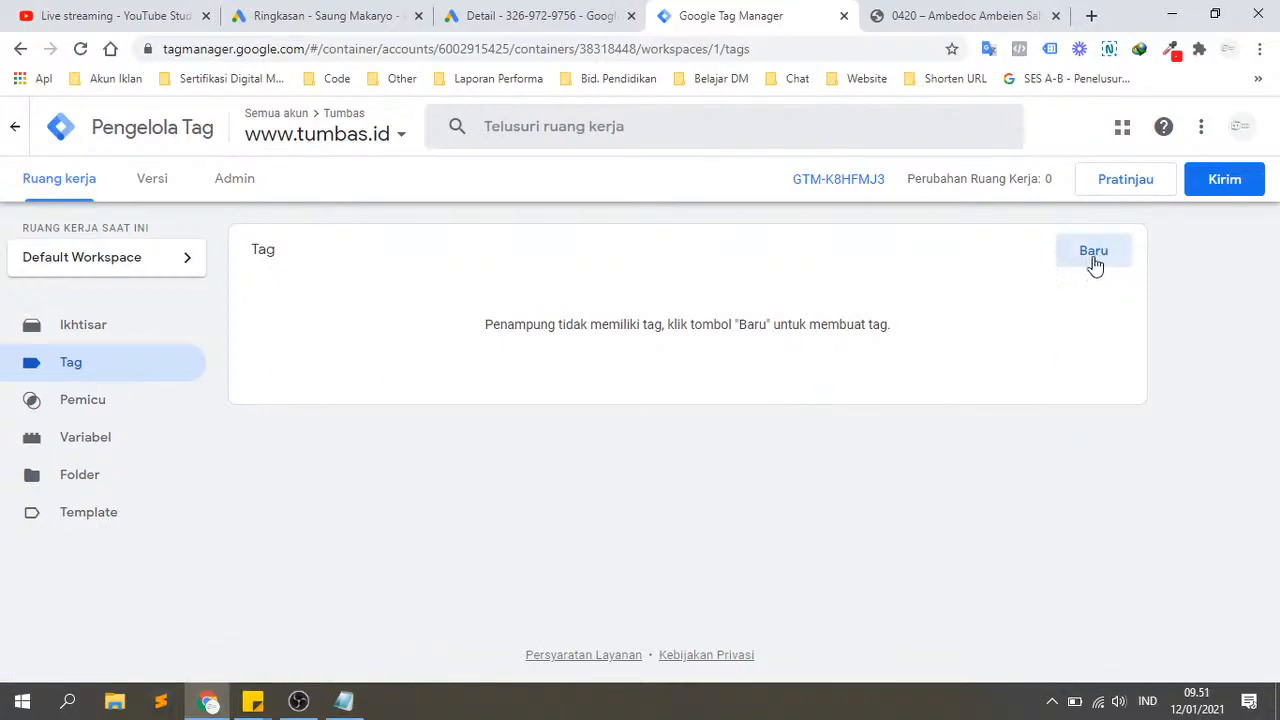
{"action": "left_click_drag", "start_coordinate": [411, 324], "coordinate": [757, 340]}
{"action": "left_click", "coordinate": [950, 346]}
{"action": "triple_click", "coordinate": [948, 345]}
{"action": "left_click", "coordinate": [1095, 318]}
{"action": "left_click", "coordinate": [1082, 262]}
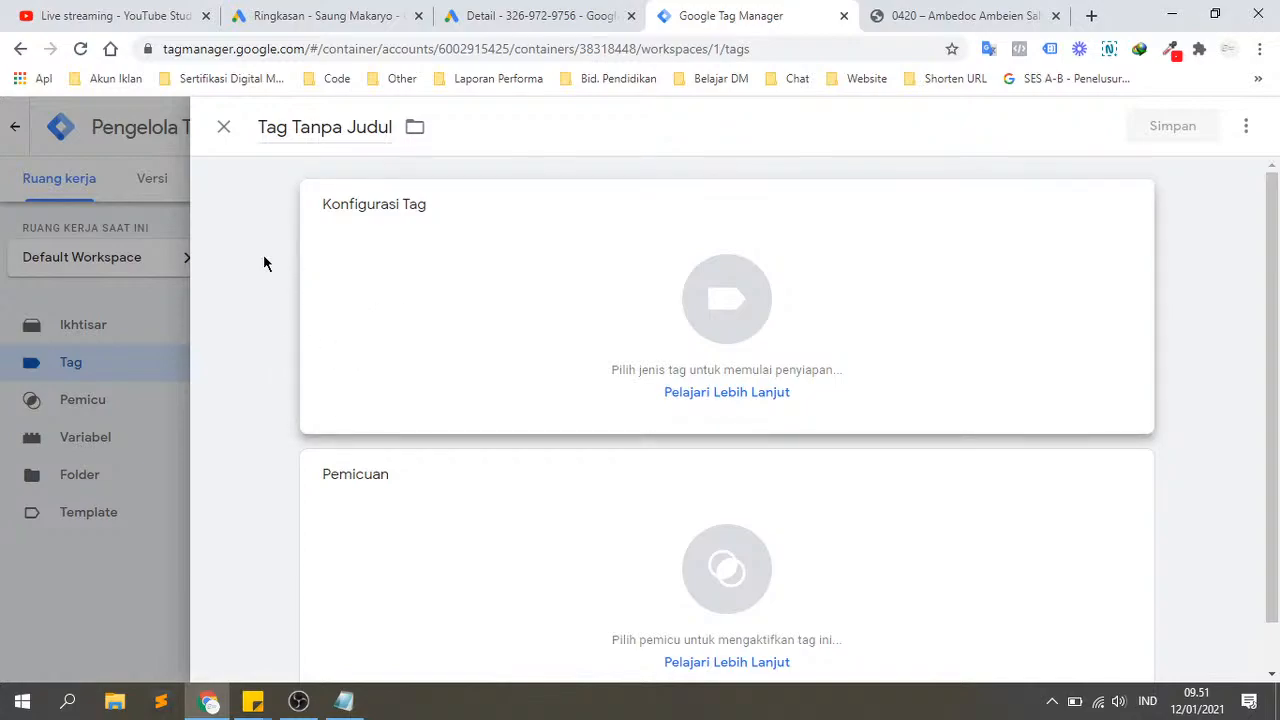
Step: Name the new tag Beli Ambedoc
{"action": "triple_click", "coordinate": [268, 126]}
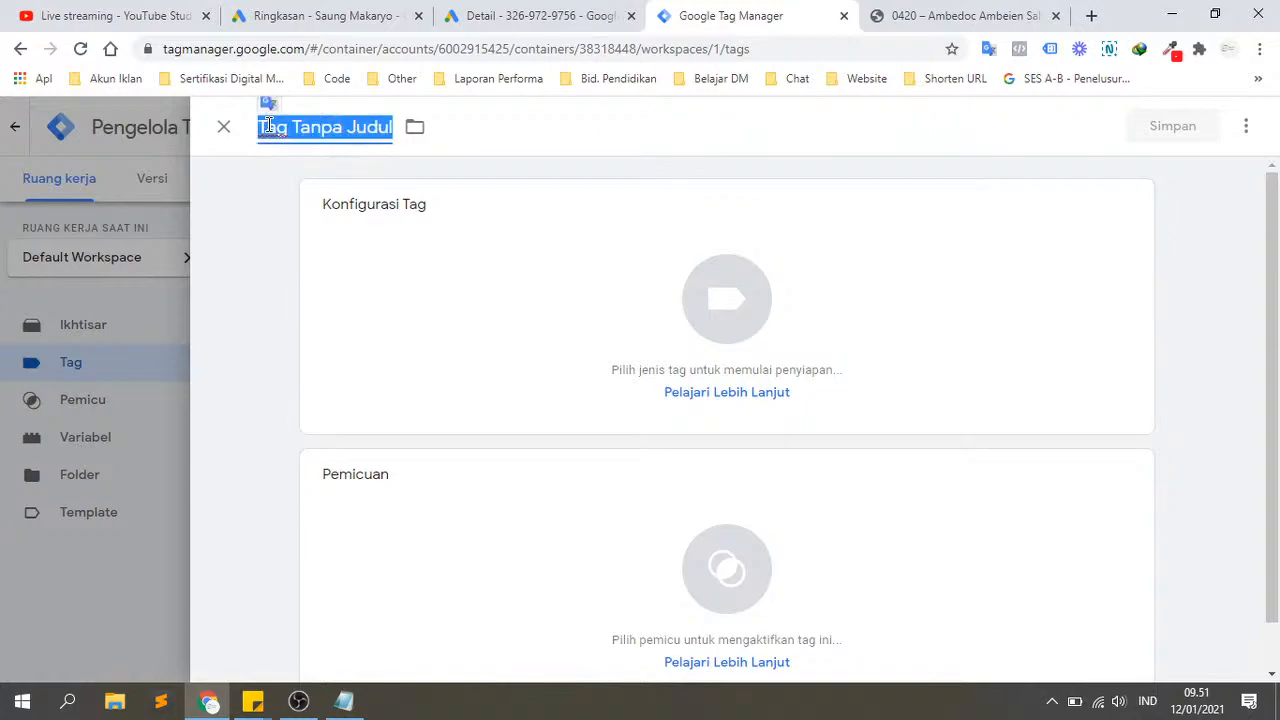
{"action": "type", "text": "Beli "}
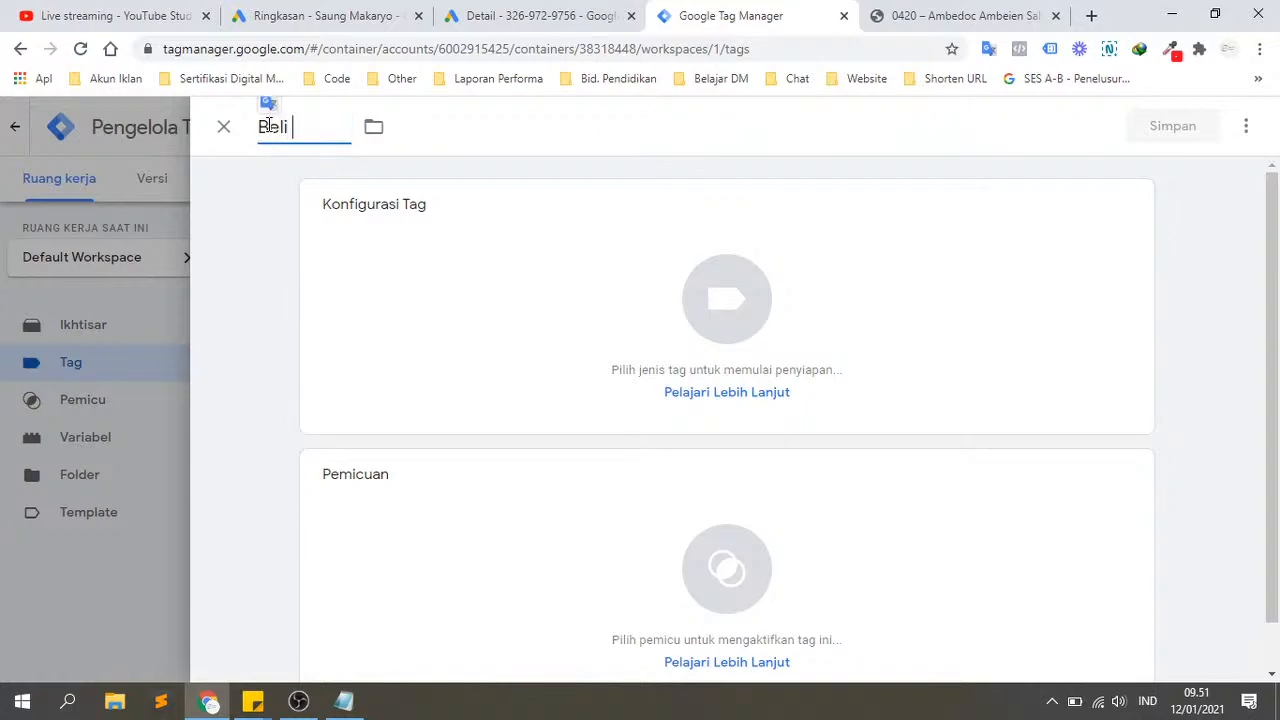
{"action": "type", "text": "Ambedoc"}
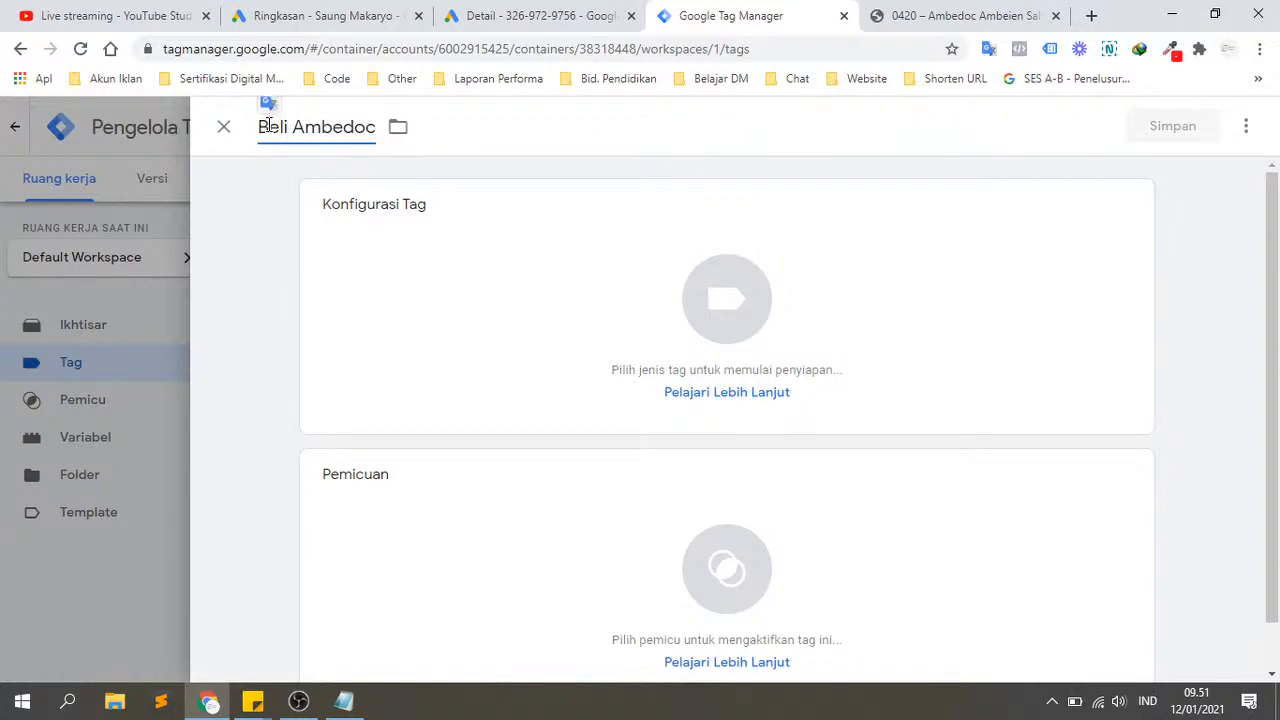
{"action": "left_click", "coordinate": [552, 154]}
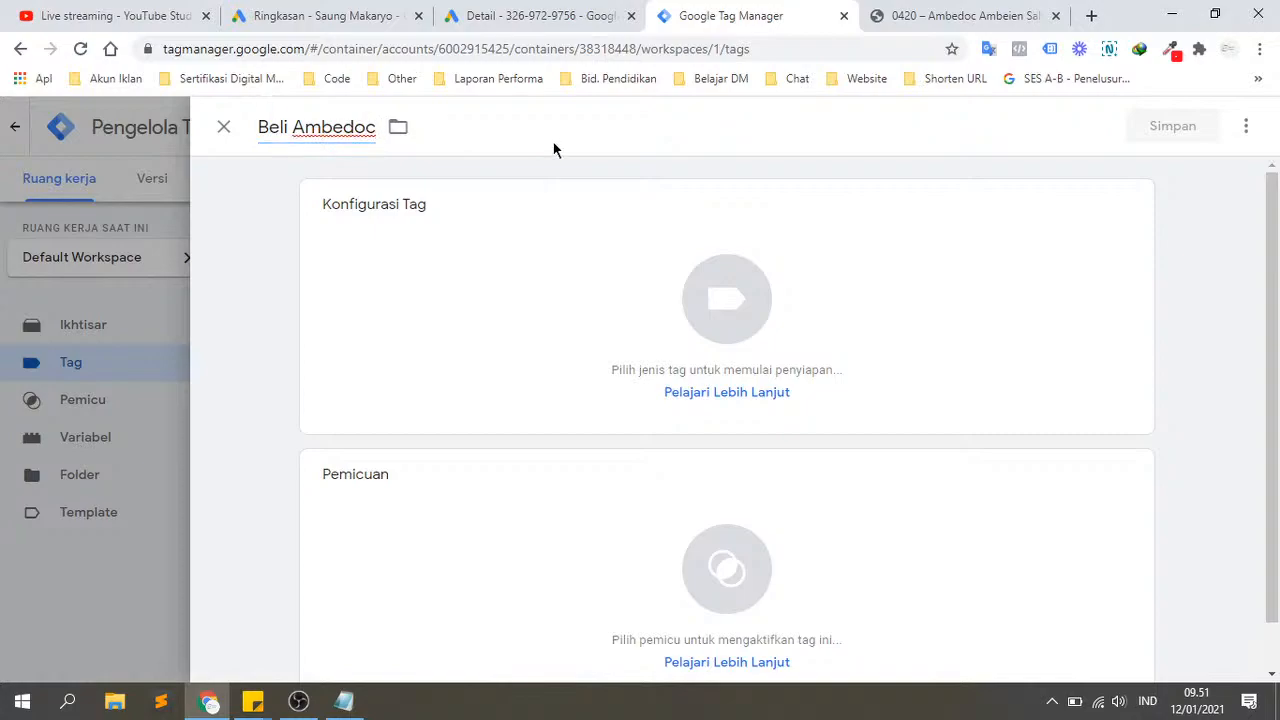
Step: Switch to the Notepad notes and add the line "- Gunakan Button?" below the Google Tag Manager tracking notes
{"action": "left_click", "coordinate": [352, 705]}
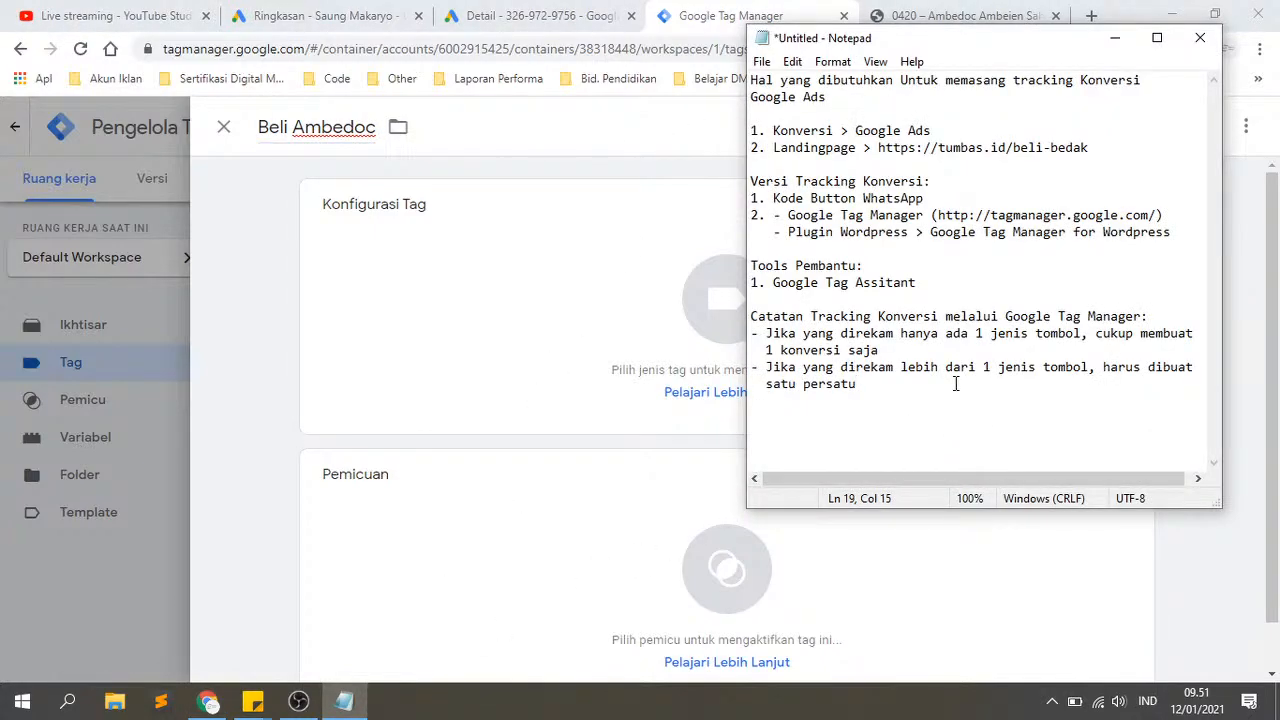
{"action": "key", "text": "Return"}
{"action": "type", "text": "- Gunakan Button?"}
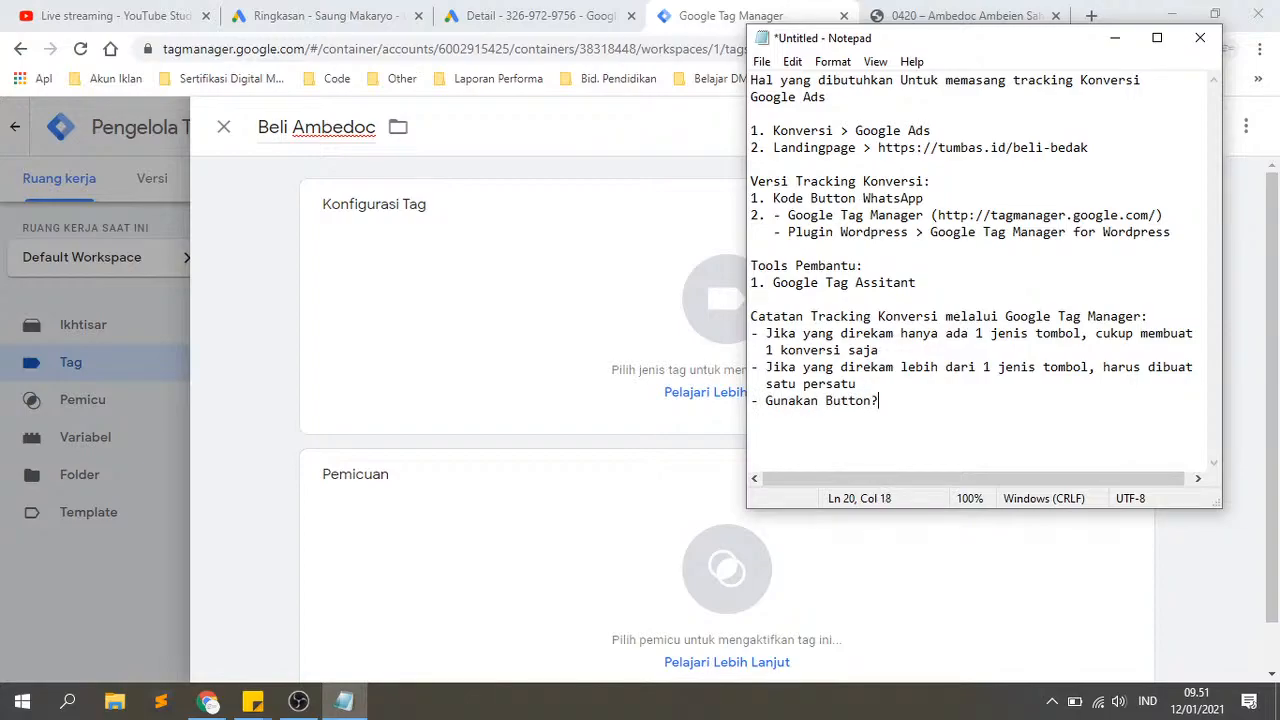
Step: Append "/Tombol teks" to the last Notepad line and return to the browser
{"action": "type", "text": "/Tombol teks"}
{"action": "left_click", "coordinate": [958, 22]}
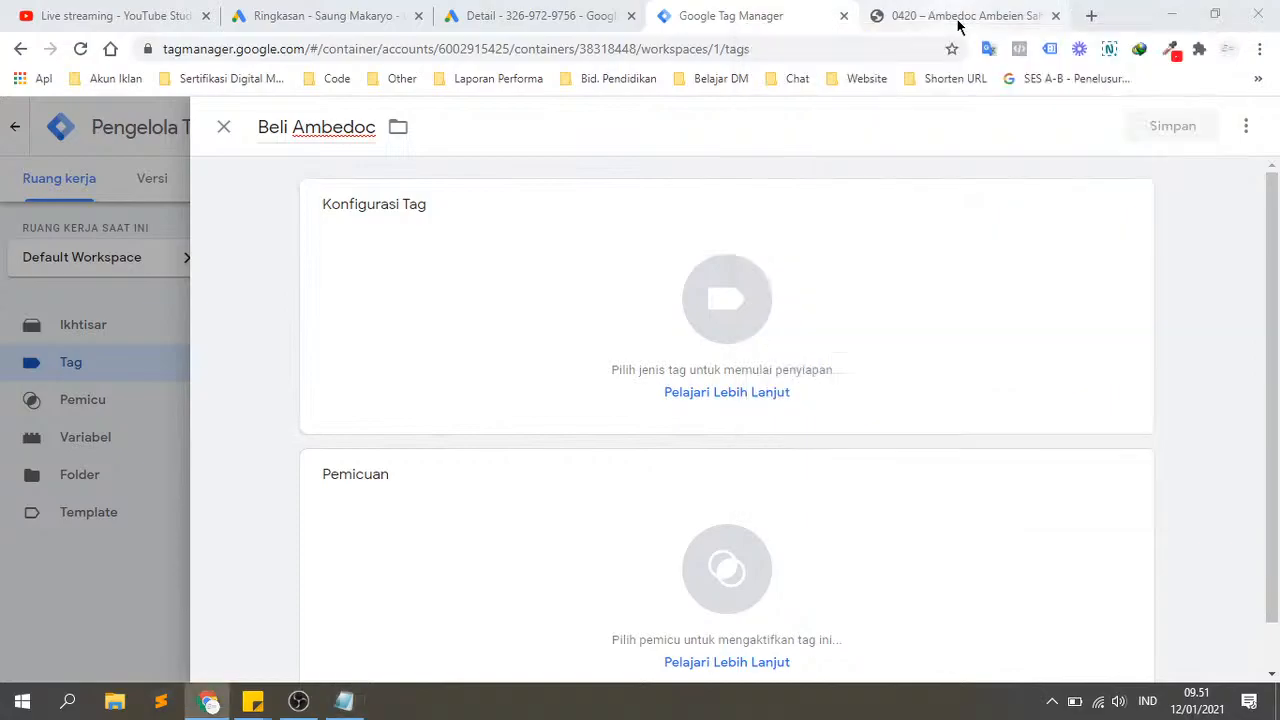
Step: Switch to the Ambedoc landing page on tumbas.id and examine its Beli Ambedoc WhatsApp button
{"action": "left_click", "coordinate": [958, 22]}
{"action": "scroll", "coordinate": [730, 345], "scroll_direction": "up", "scroll_amount": 15}
{"action": "scroll", "coordinate": [780, 281], "scroll_direction": "up", "scroll_amount": 11}
{"action": "scroll", "coordinate": [780, 281], "scroll_direction": "down", "scroll_amount": 4}
{"action": "scroll", "coordinate": [780, 281], "scroll_direction": "up", "scroll_amount": 9}
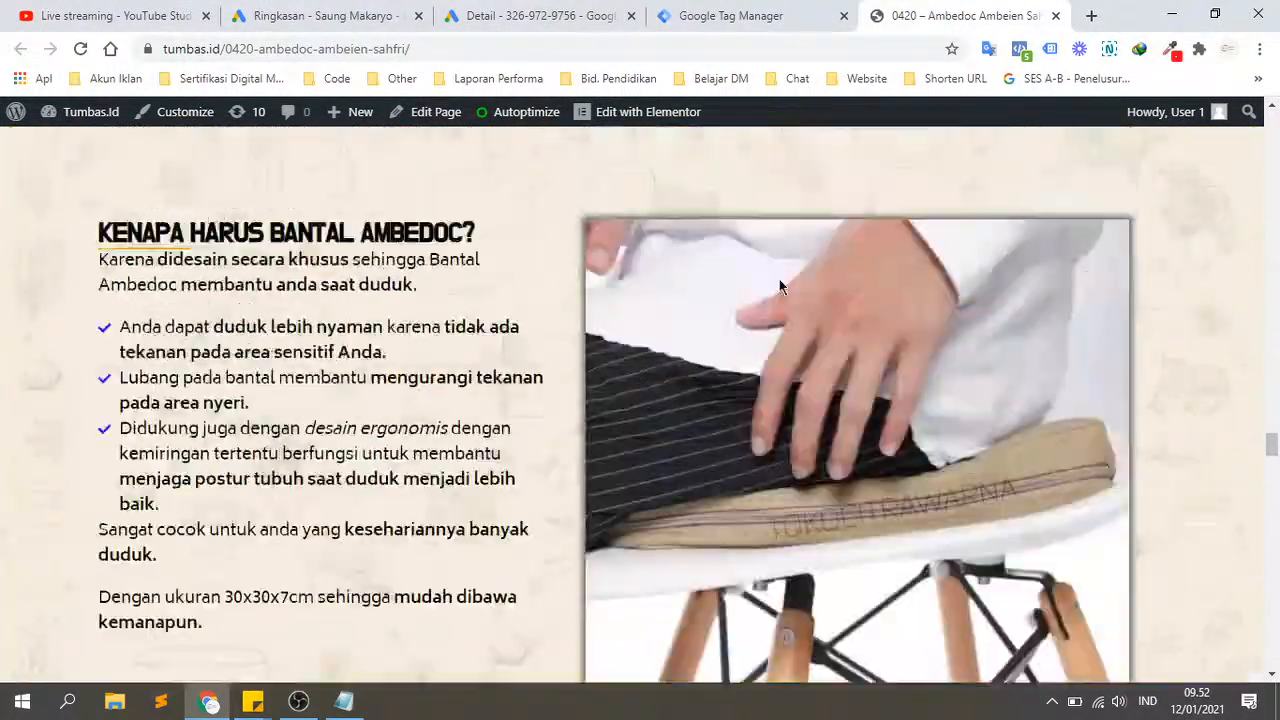
{"action": "scroll", "coordinate": [780, 287], "scroll_direction": "down", "scroll_amount": 10}
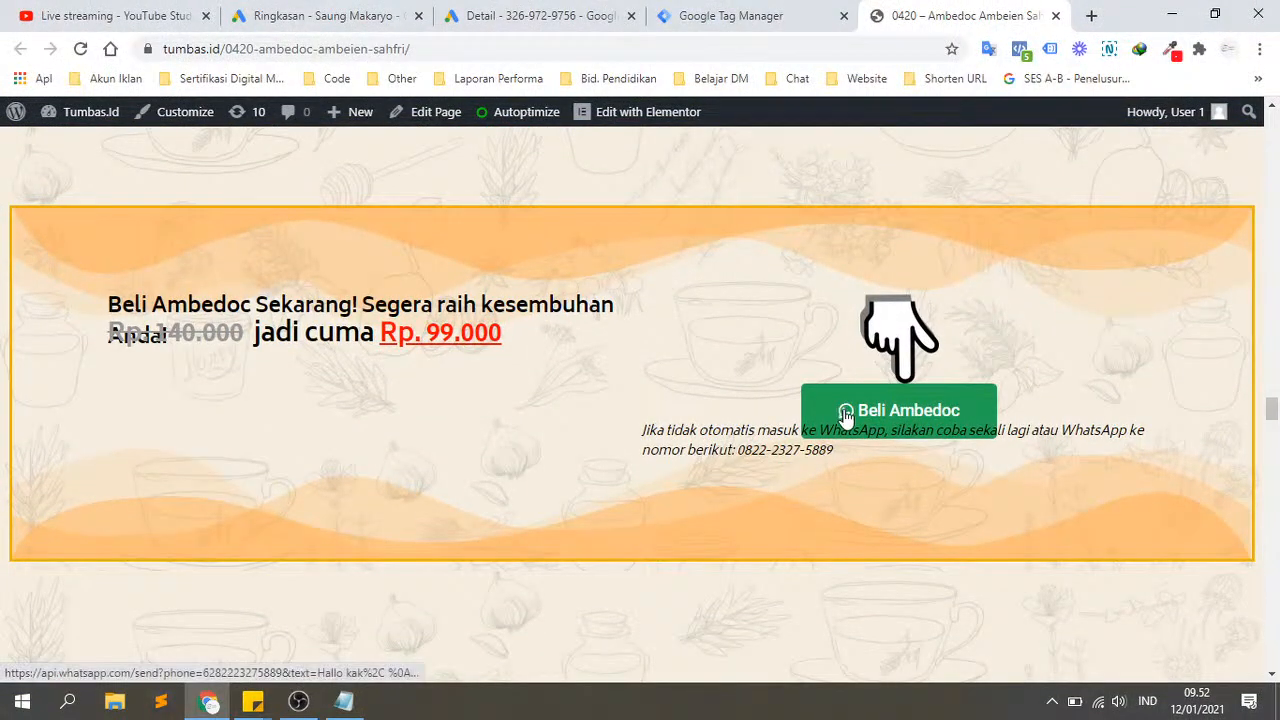
{"action": "left_click", "coordinate": [774, 9]}
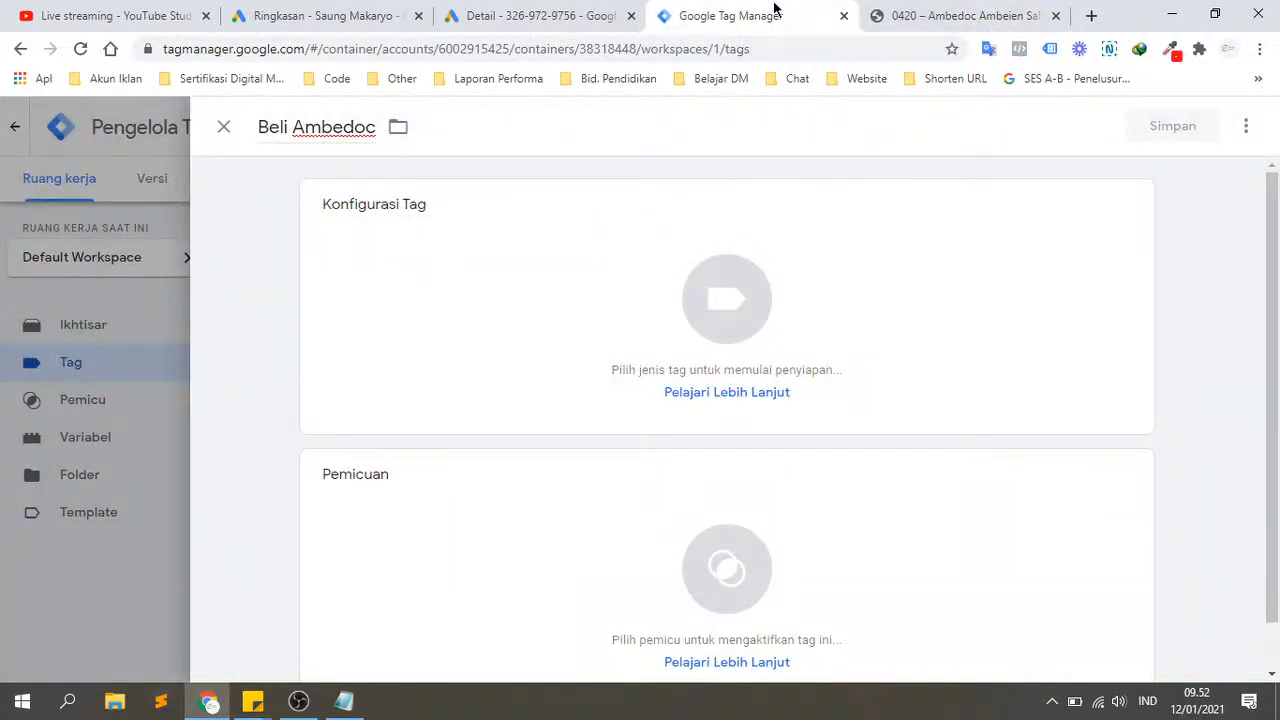
{"action": "left_click", "coordinate": [990, 12]}
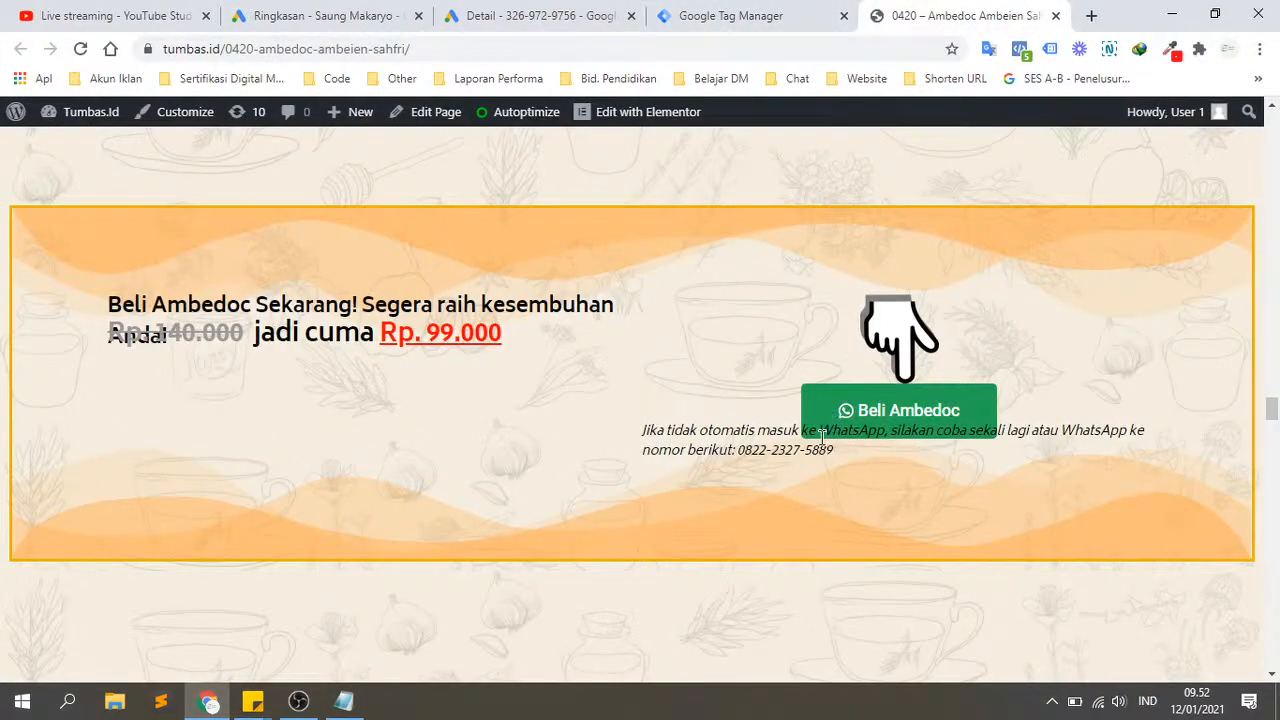
{"action": "mouse_move", "coordinate": [866, 418]}
{"action": "left_mouse_down"}
{"action": "mouse_move", "coordinate": [1014, 417]}
{"action": "mouse_move", "coordinate": [737, 417]}
{"action": "mouse_move", "coordinate": [880, 415]}
{"action": "left_mouse_up"}
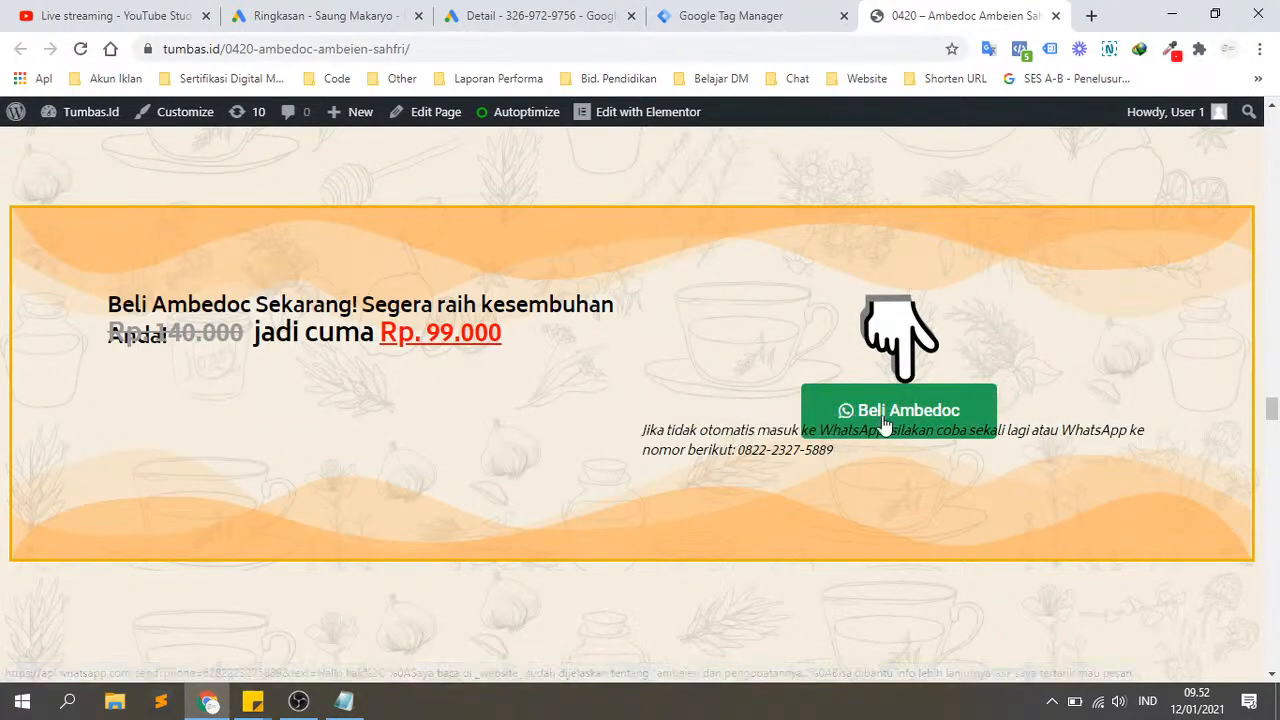
Step: Return to Google Tag Manager, start configuring the Beli Ambedoc tag and browse the available tag types
{"action": "left_click", "coordinate": [740, 18]}
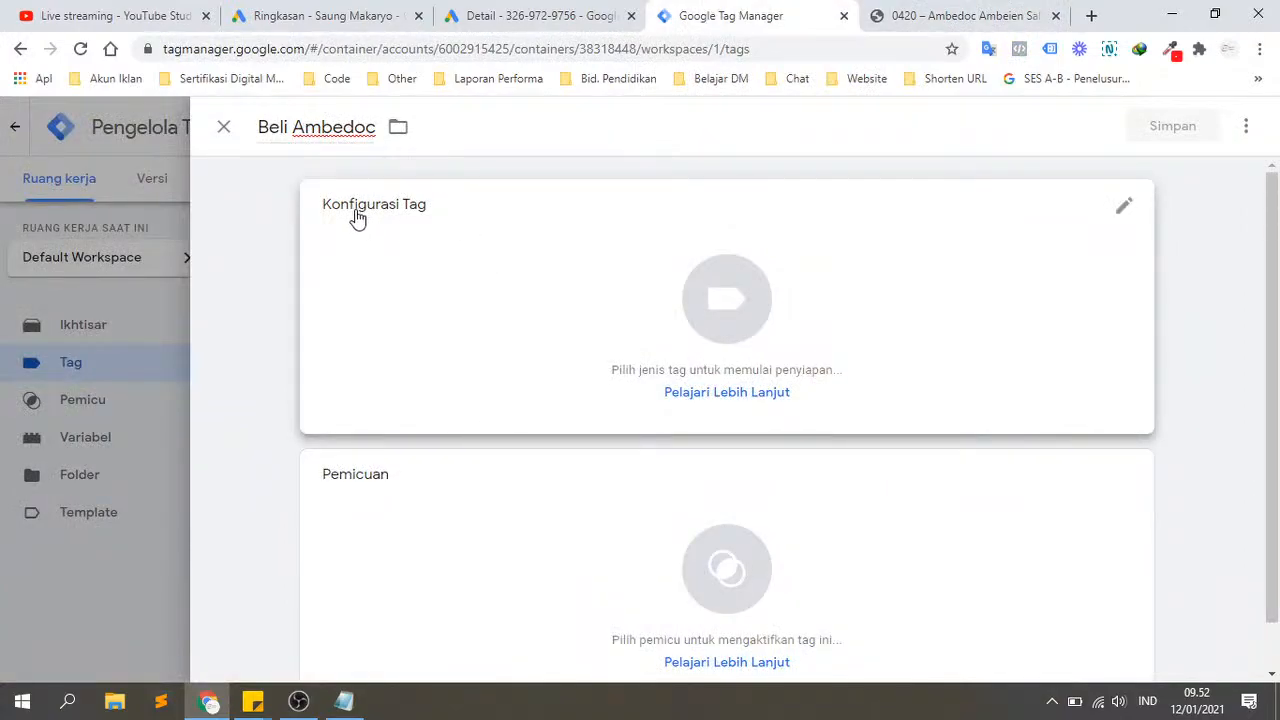
{"action": "left_click", "coordinate": [469, 218]}
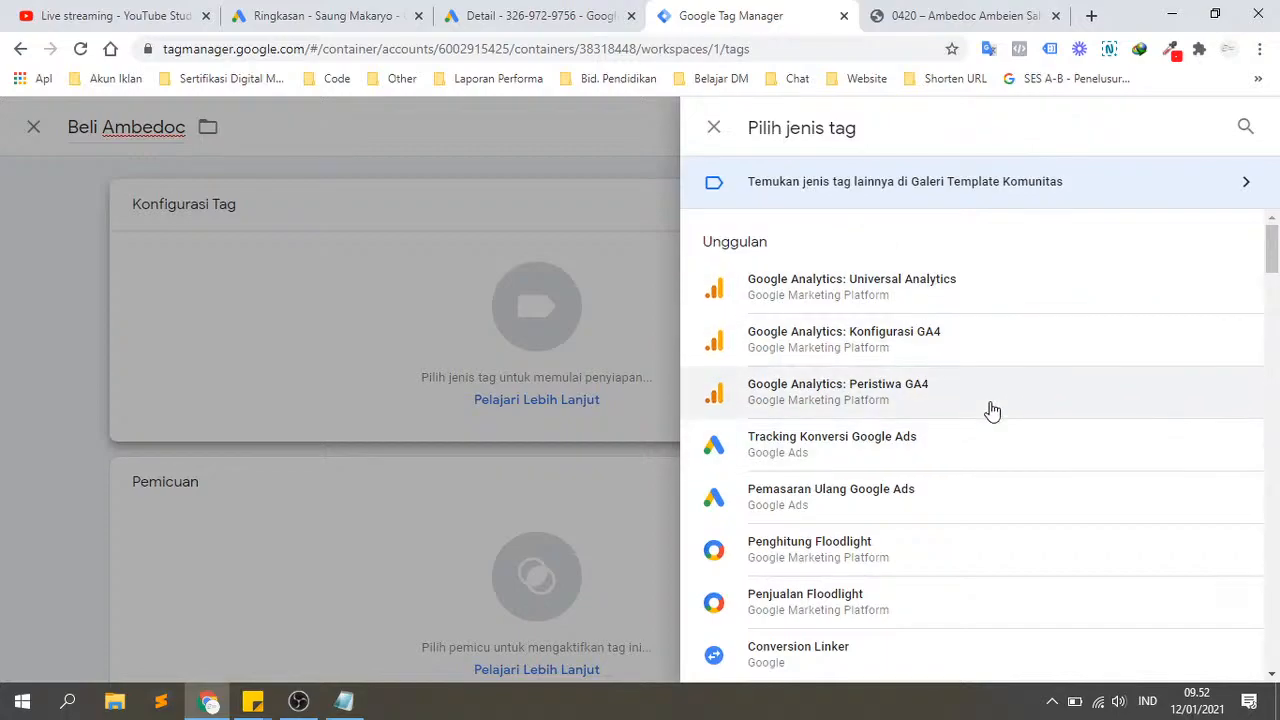
{"action": "scroll", "coordinate": [955, 640], "scroll_direction": "down", "scroll_amount": 9}
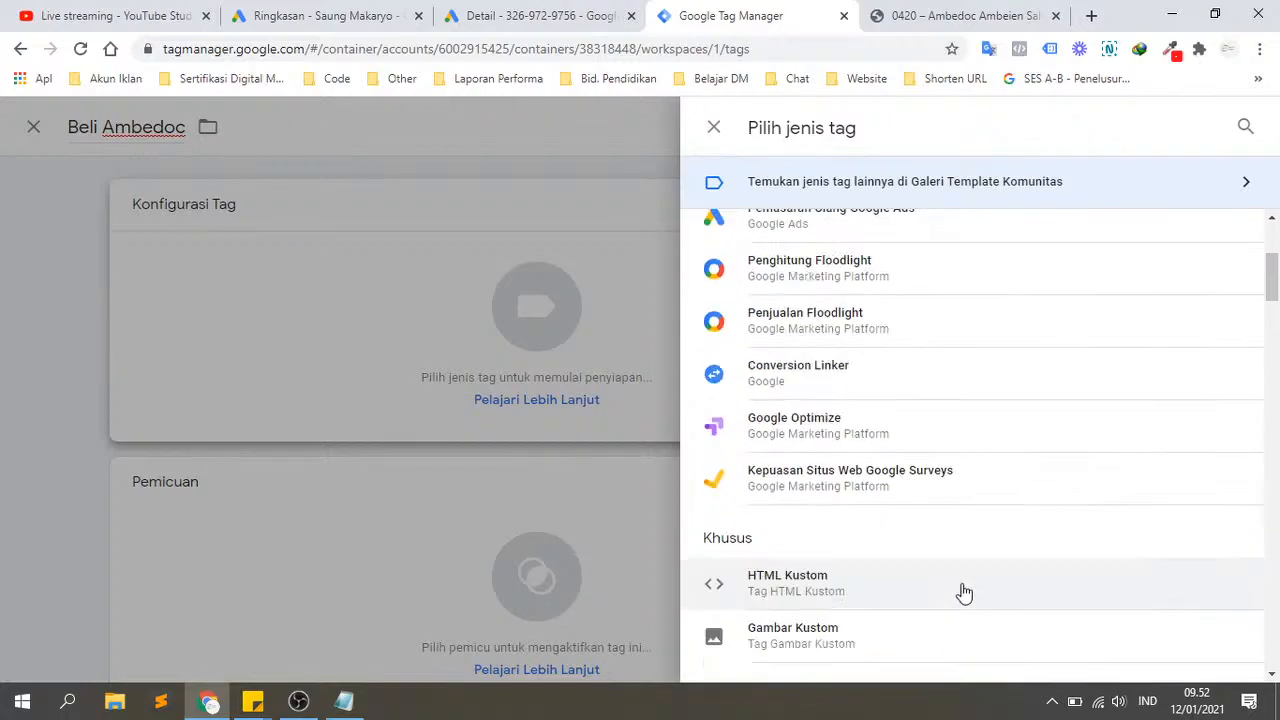
{"action": "scroll", "coordinate": [964, 593], "scroll_direction": "down", "scroll_amount": 4}
{"action": "scroll", "coordinate": [964, 593], "scroll_direction": "up", "scroll_amount": 5}
{"action": "scroll", "coordinate": [964, 593], "scroll_direction": "down", "scroll_amount": 5}
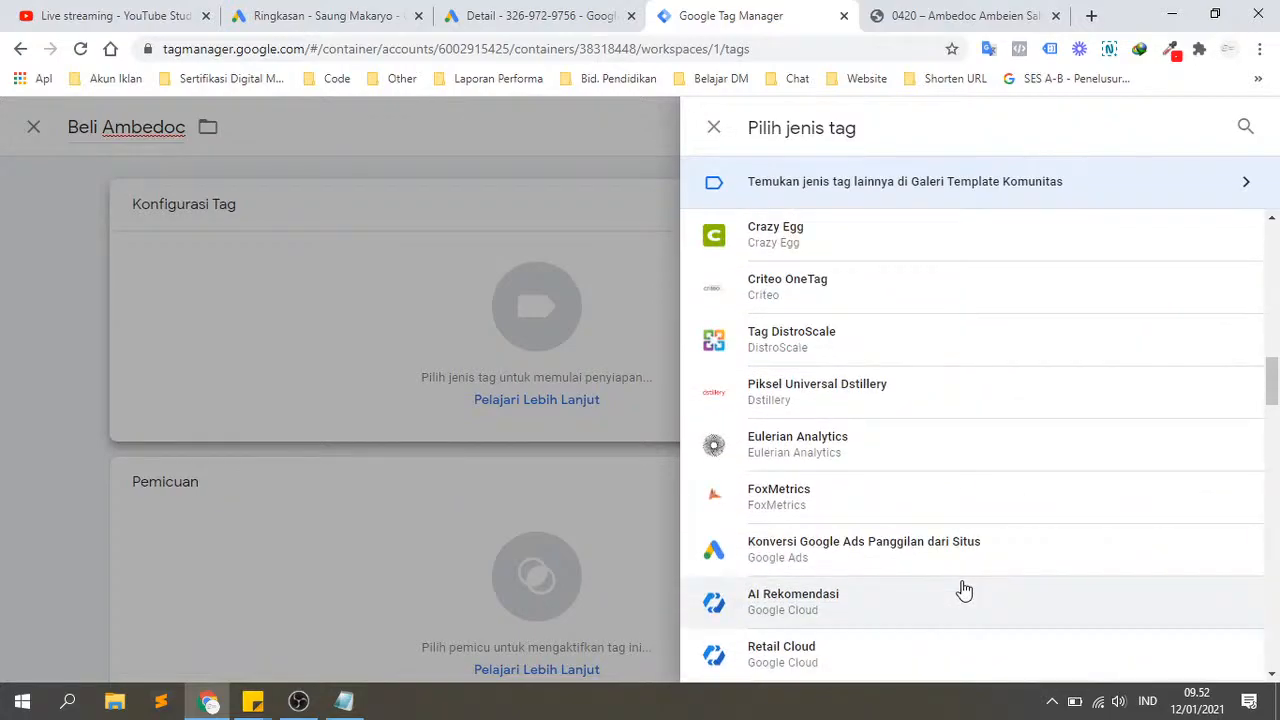
{"action": "scroll", "coordinate": [964, 593], "scroll_direction": "up", "scroll_amount": 10}
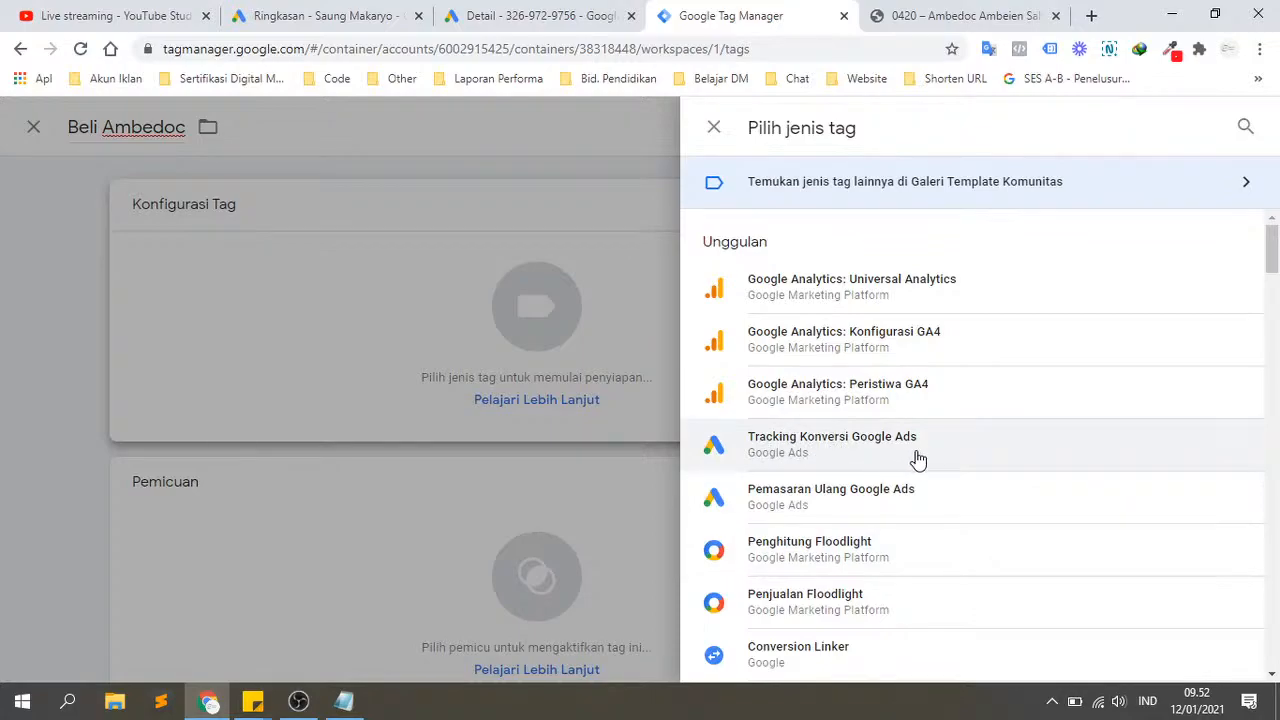
Step: Review the Beli Ambedoc tag instructions and the Konversi entry under Pengukuran in Google Ads, and return to Google Tag Manager
{"action": "left_click", "coordinate": [530, 15]}
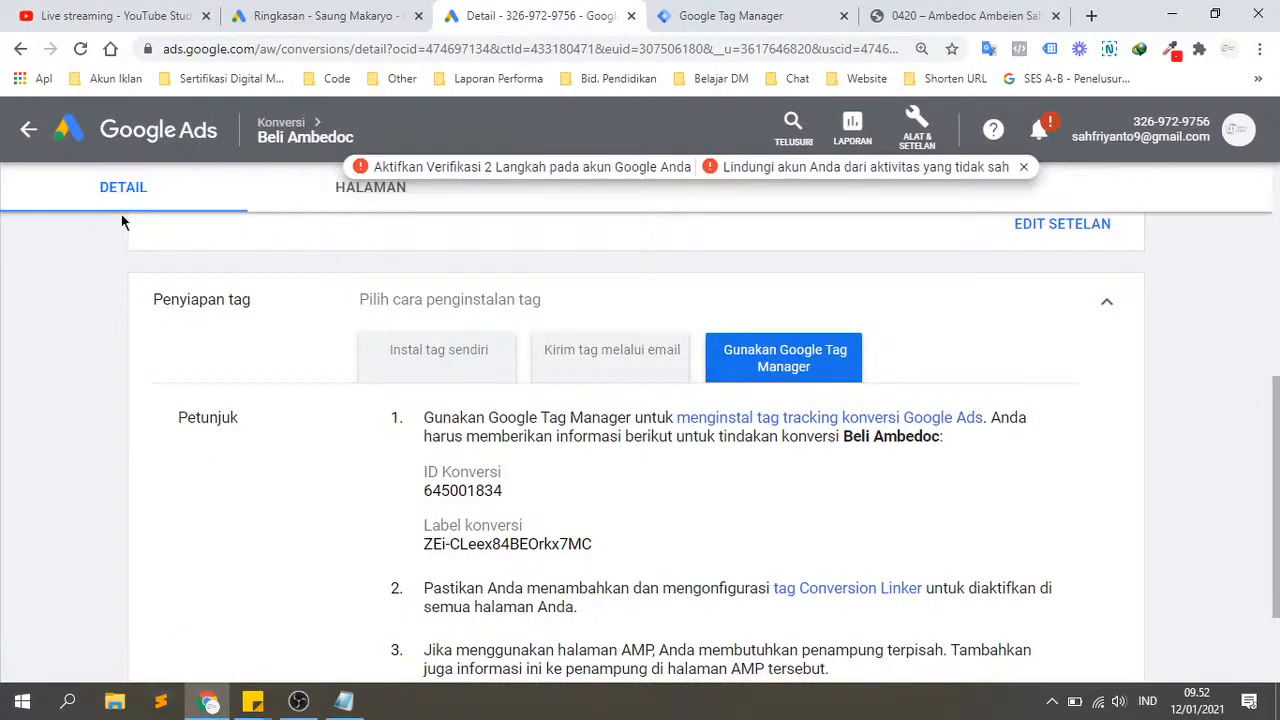
{"action": "scroll", "coordinate": [194, 397], "scroll_direction": "up", "scroll_amount": 4}
{"action": "scroll", "coordinate": [194, 397], "scroll_direction": "down", "scroll_amount": 5}
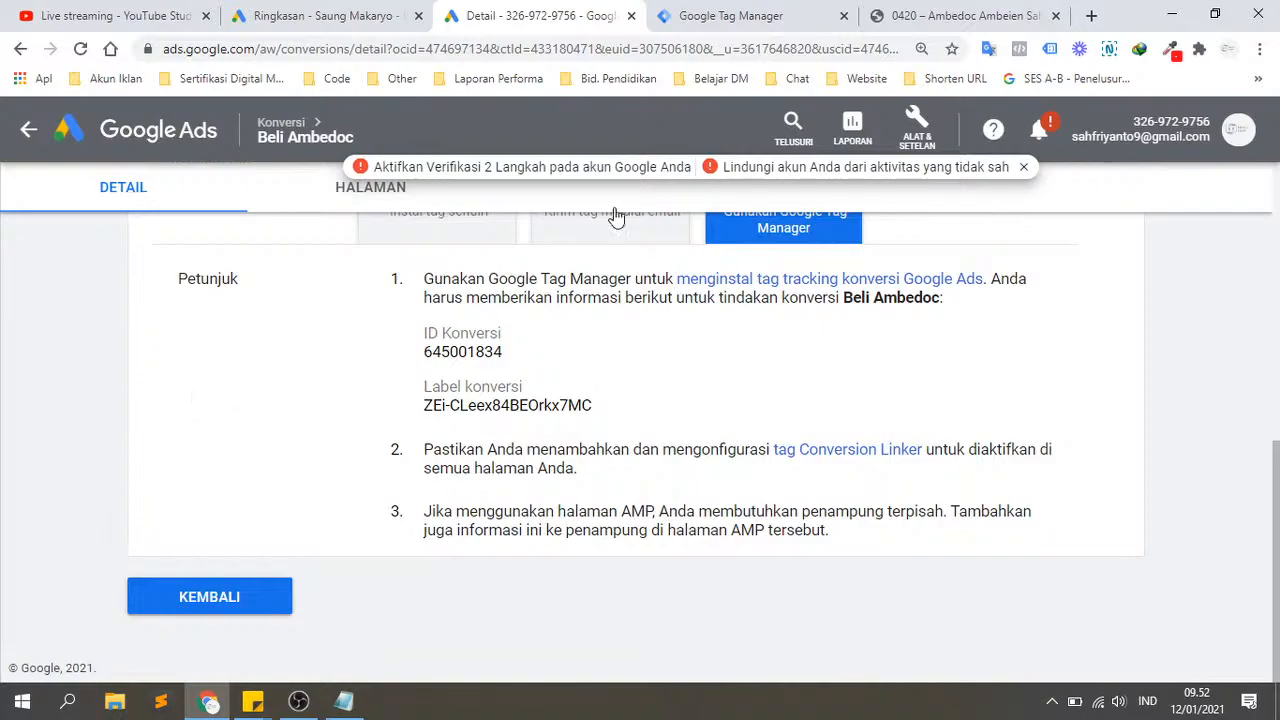
{"action": "left_click", "coordinate": [735, 15]}
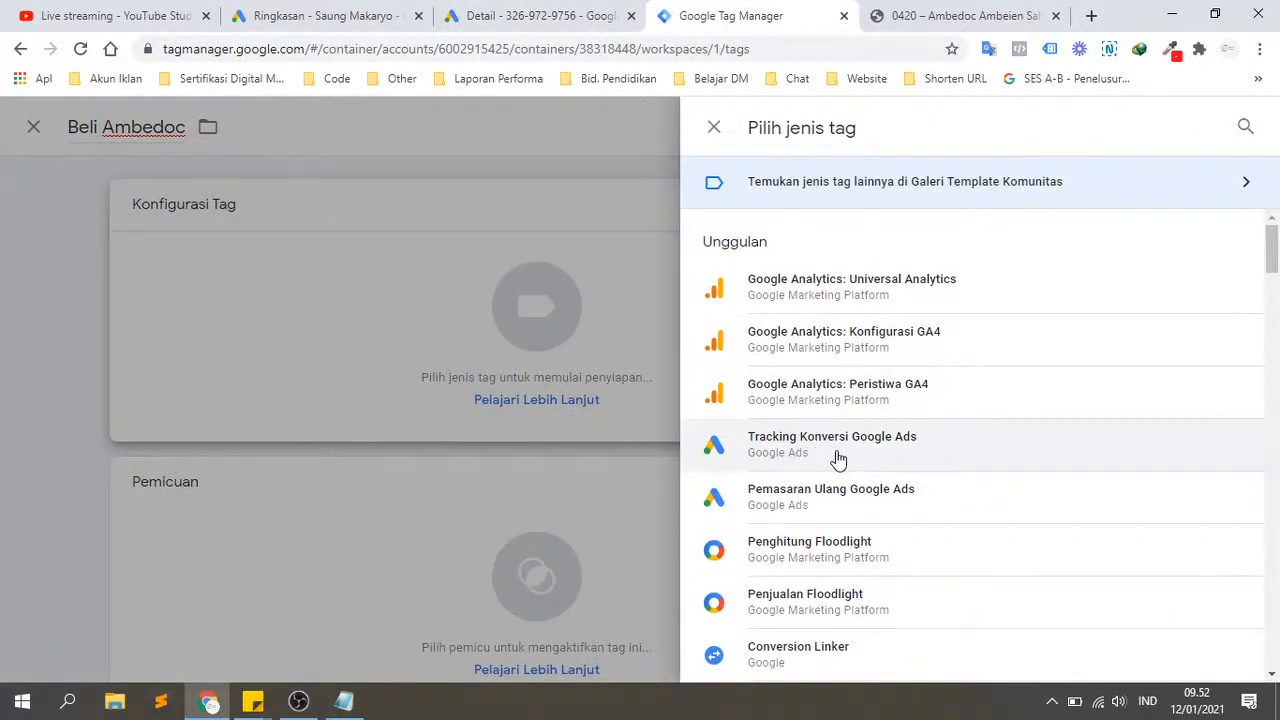
{"action": "left_click", "coordinate": [540, 15]}
{"action": "left_click", "coordinate": [917, 130]}
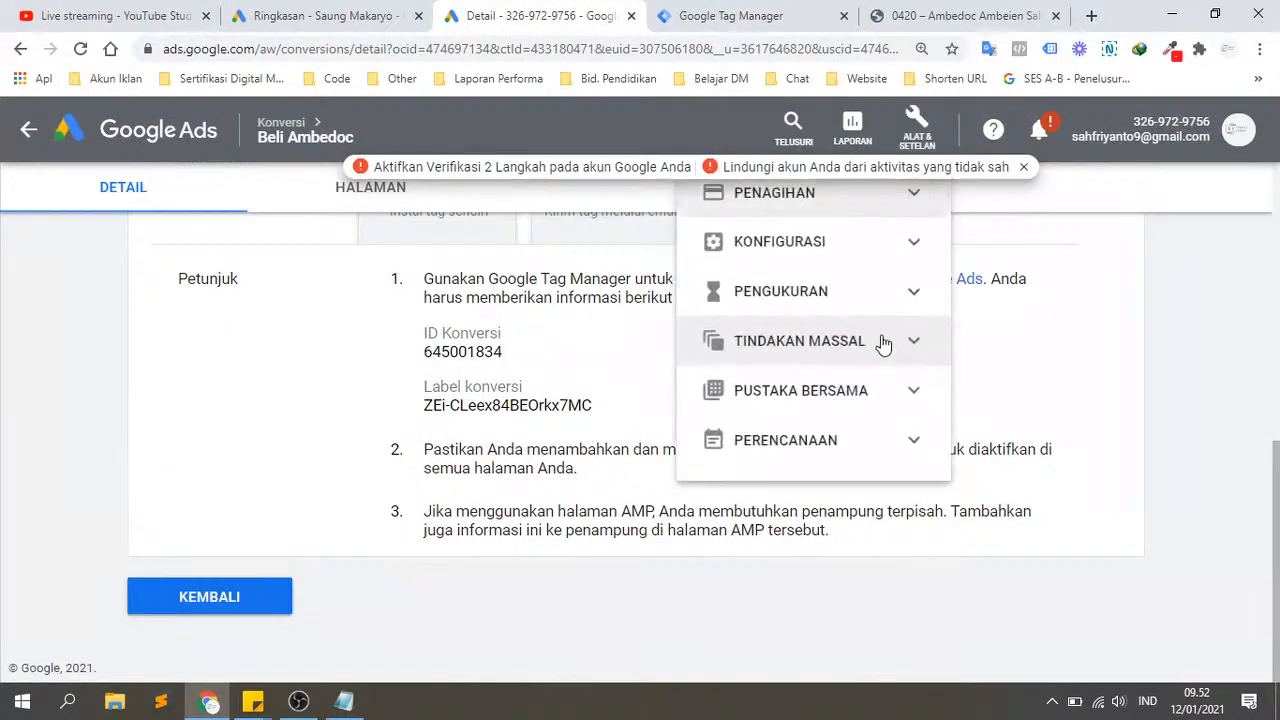
{"action": "left_click", "coordinate": [814, 290]}
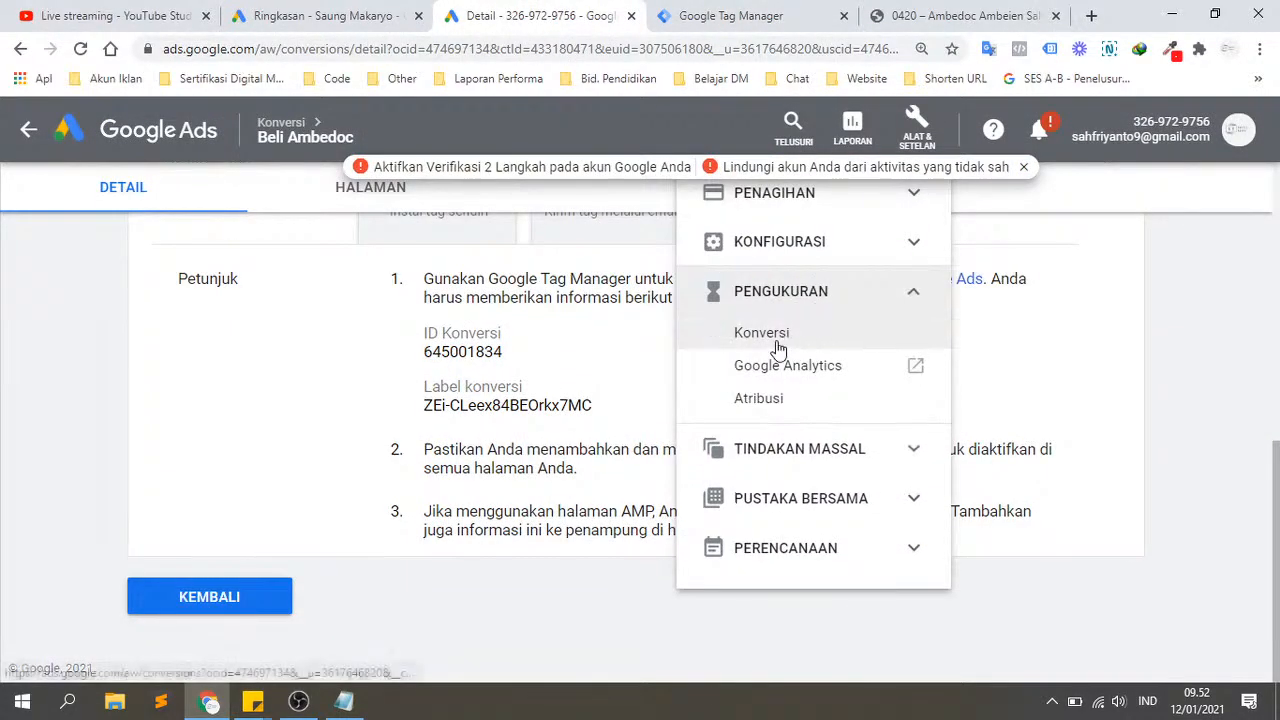
{"action": "left_click", "coordinate": [730, 15]}
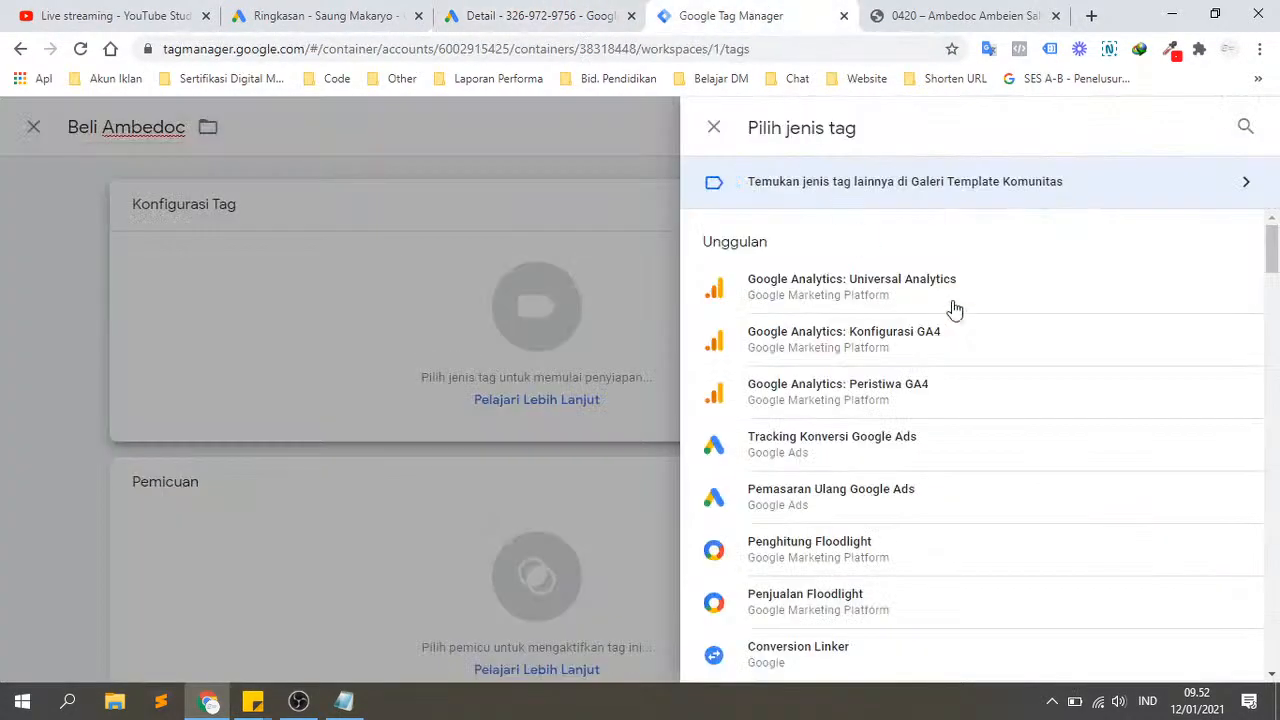
Step: Choose Tracking Konversi Google Ads as the tag type and place the cursor in the ID Konversi field
{"action": "left_click", "coordinate": [824, 459]}
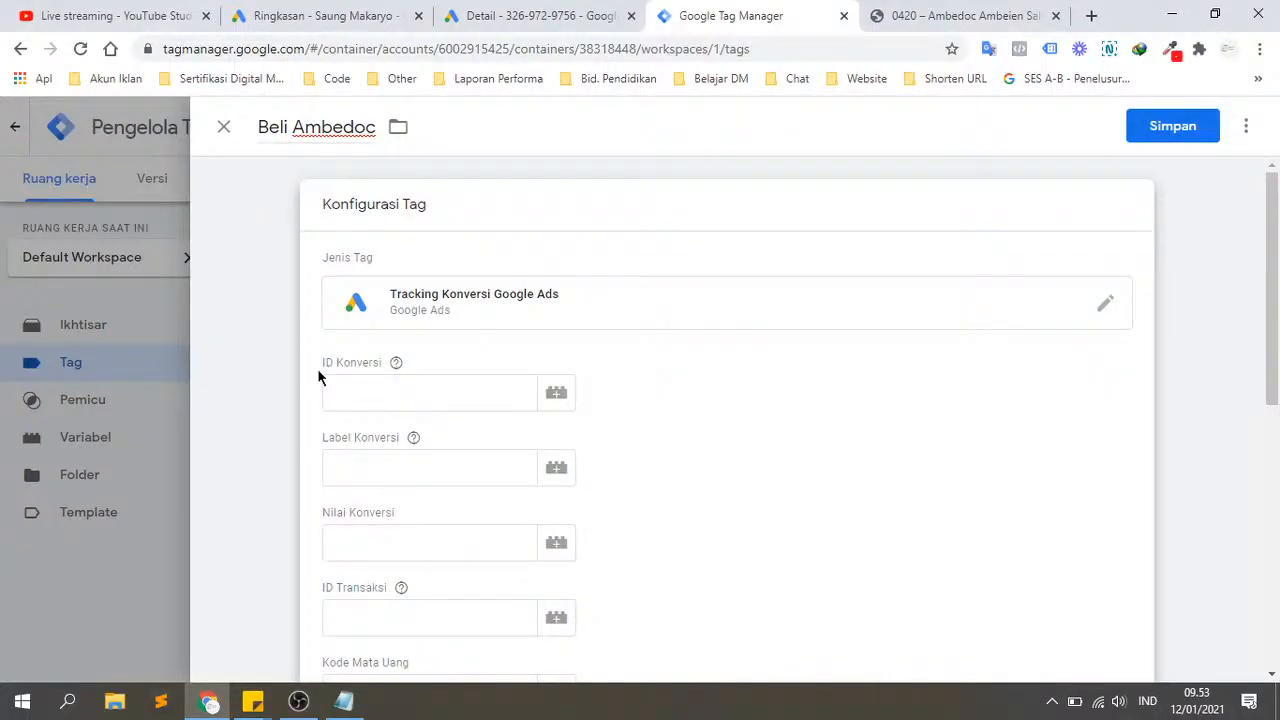
{"action": "left_click_drag", "start_coordinate": [317, 374], "coordinate": [366, 363]}
{"action": "left_click", "coordinate": [343, 384]}
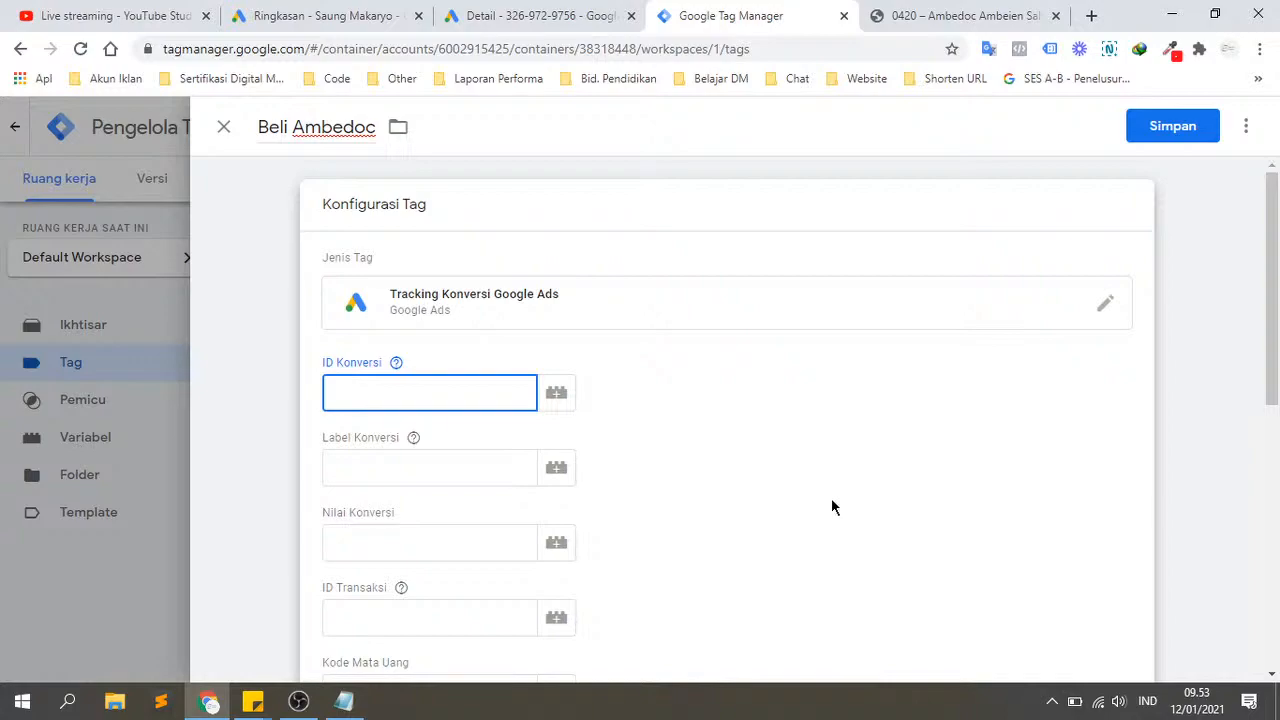
{"action": "left_click", "coordinate": [334, 362]}
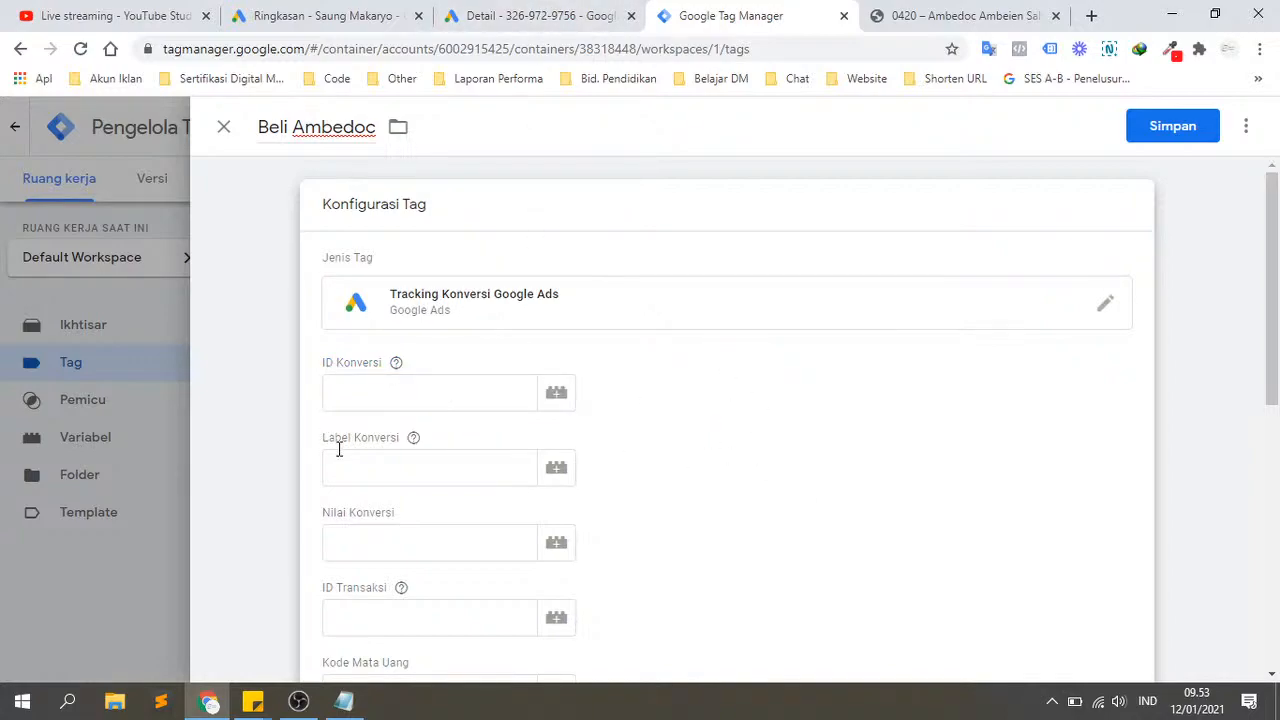
{"action": "left_click", "coordinate": [411, 385]}
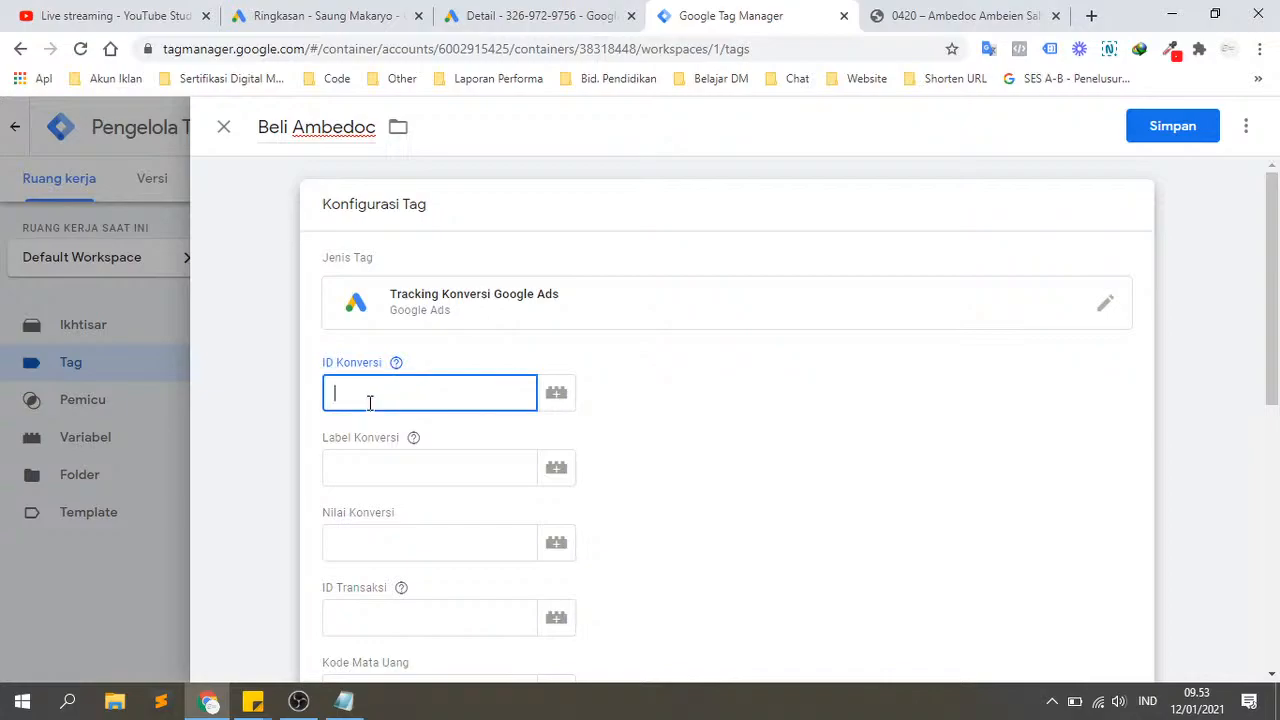
Step: Copy the conversion ID from the Beli Ambedoc conversion in Google Ads into the tag's ID Konversi field in Google Tag Manager
{"action": "left_click", "coordinate": [530, 15]}
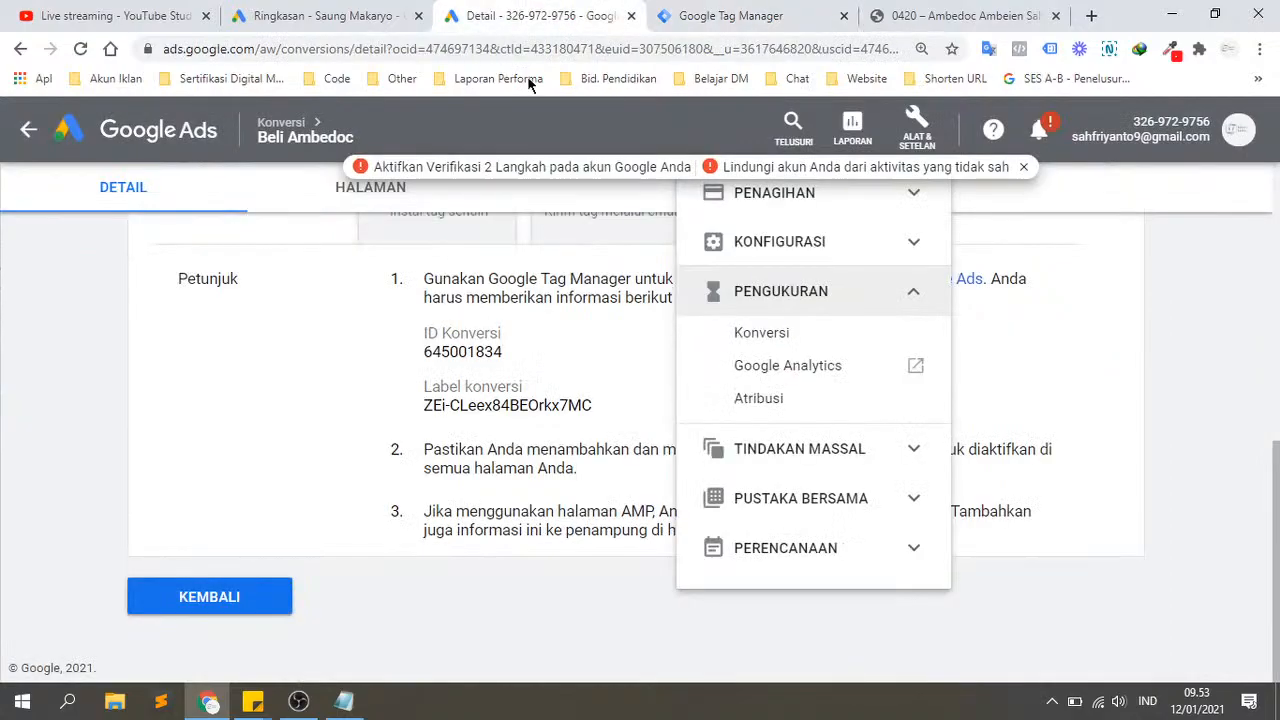
{"action": "double_click", "coordinate": [480, 350]}
{"action": "key", "text": "ctrl+c"}
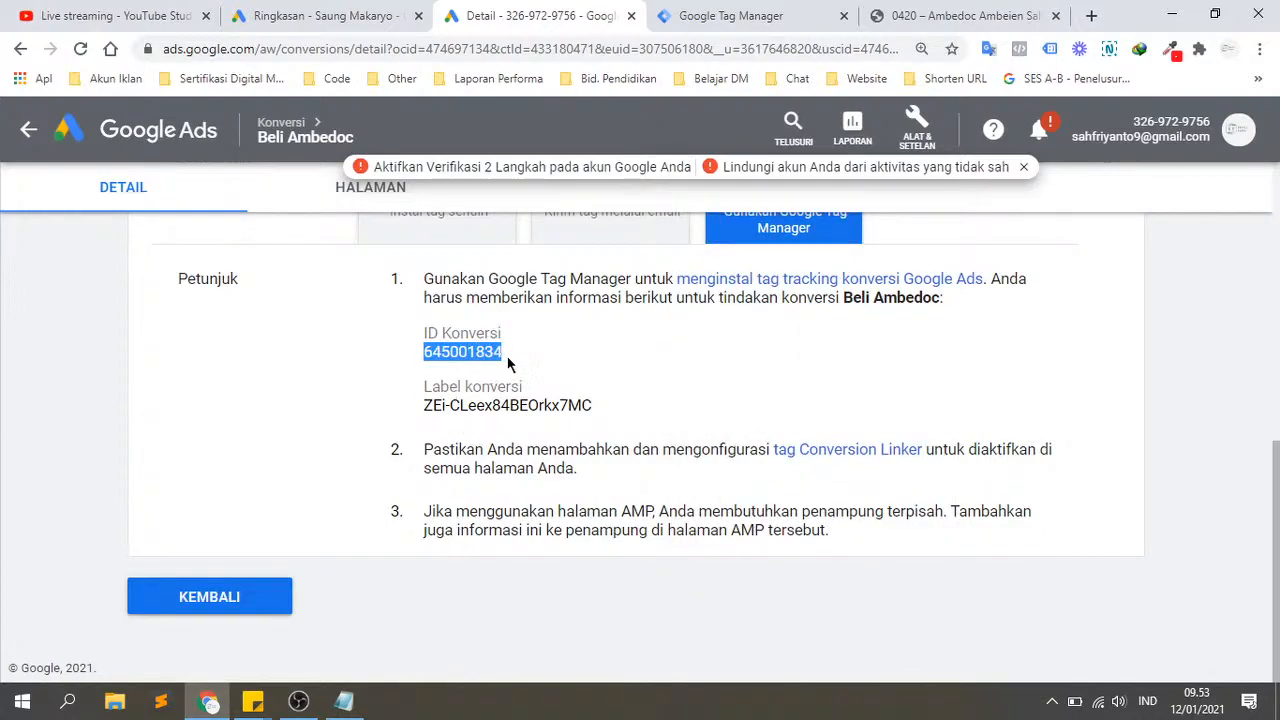
{"action": "left_click", "coordinate": [730, 15]}
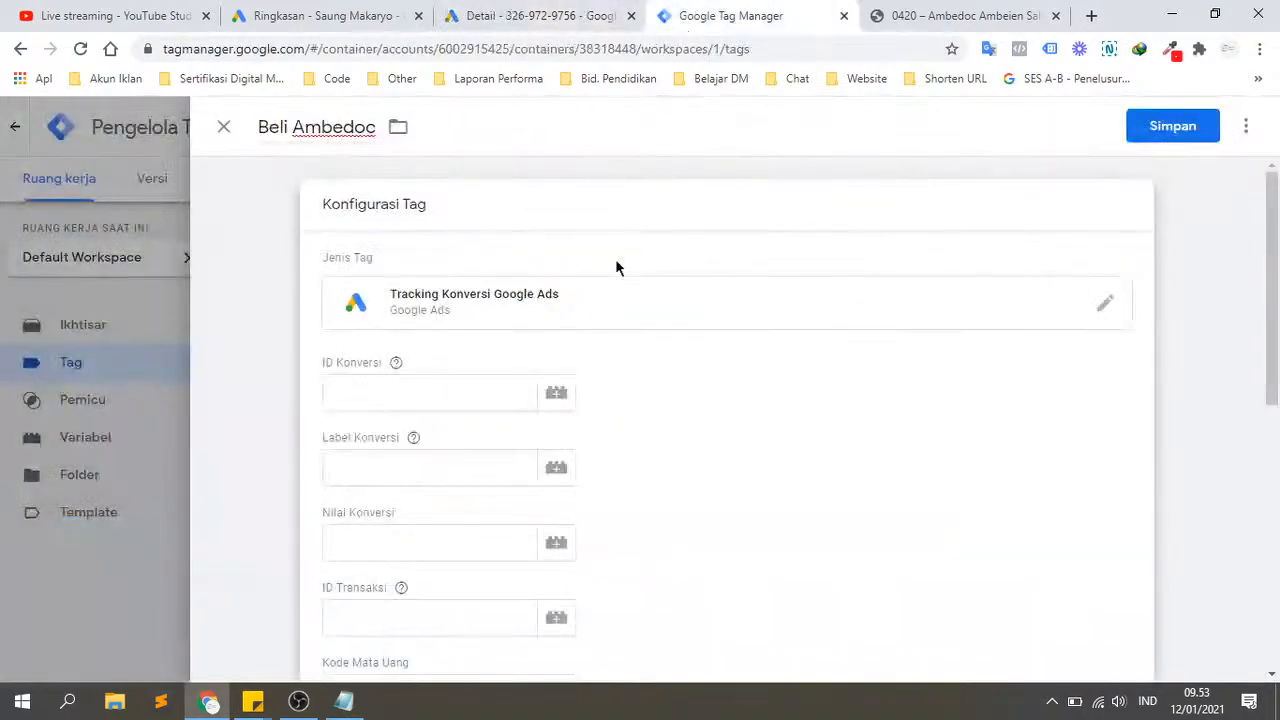
{"action": "left_click", "coordinate": [449, 390]}
{"action": "key", "text": "ctrl+v"}
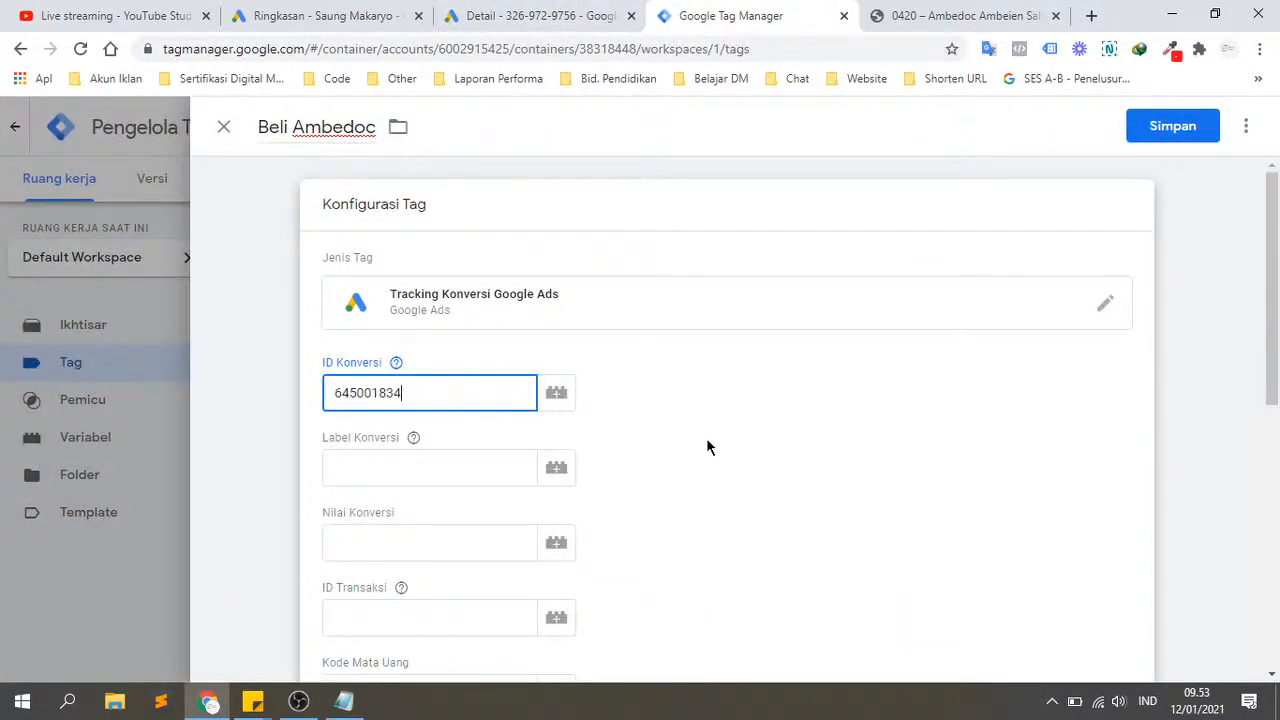
Step: Copy the conversion label from Google Ads into the tag's Label Konversi field in Google Tag Manager
{"action": "left_click", "coordinate": [470, 460]}
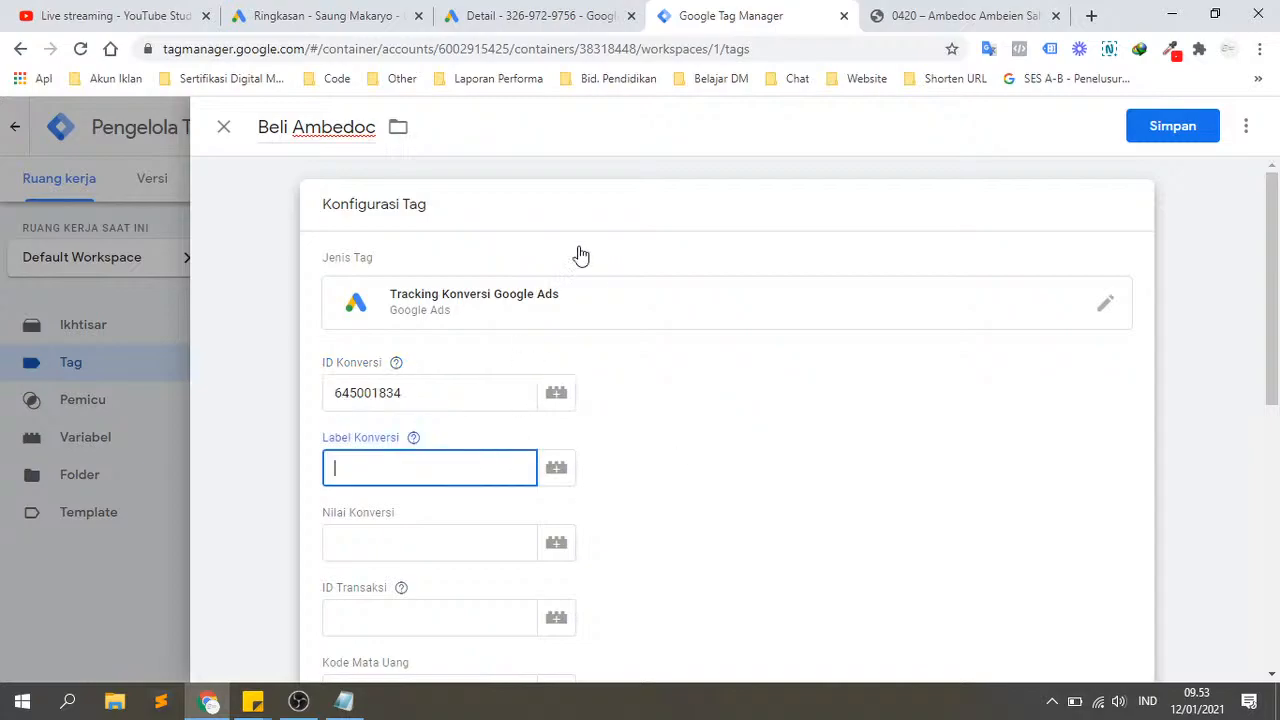
{"action": "left_click", "coordinate": [519, 10]}
{"action": "triple_click", "coordinate": [495, 407]}
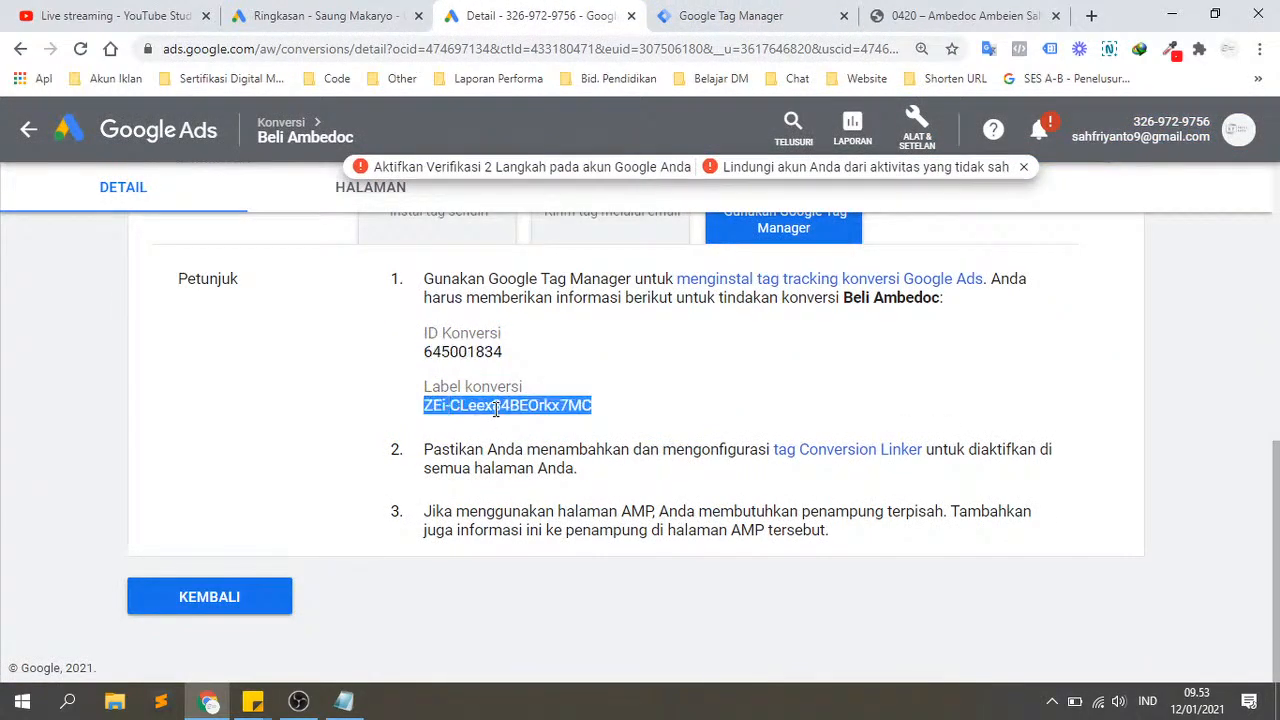
{"action": "key", "text": "ctrl+c"}
{"action": "key", "text": "ctrl+Tab"}
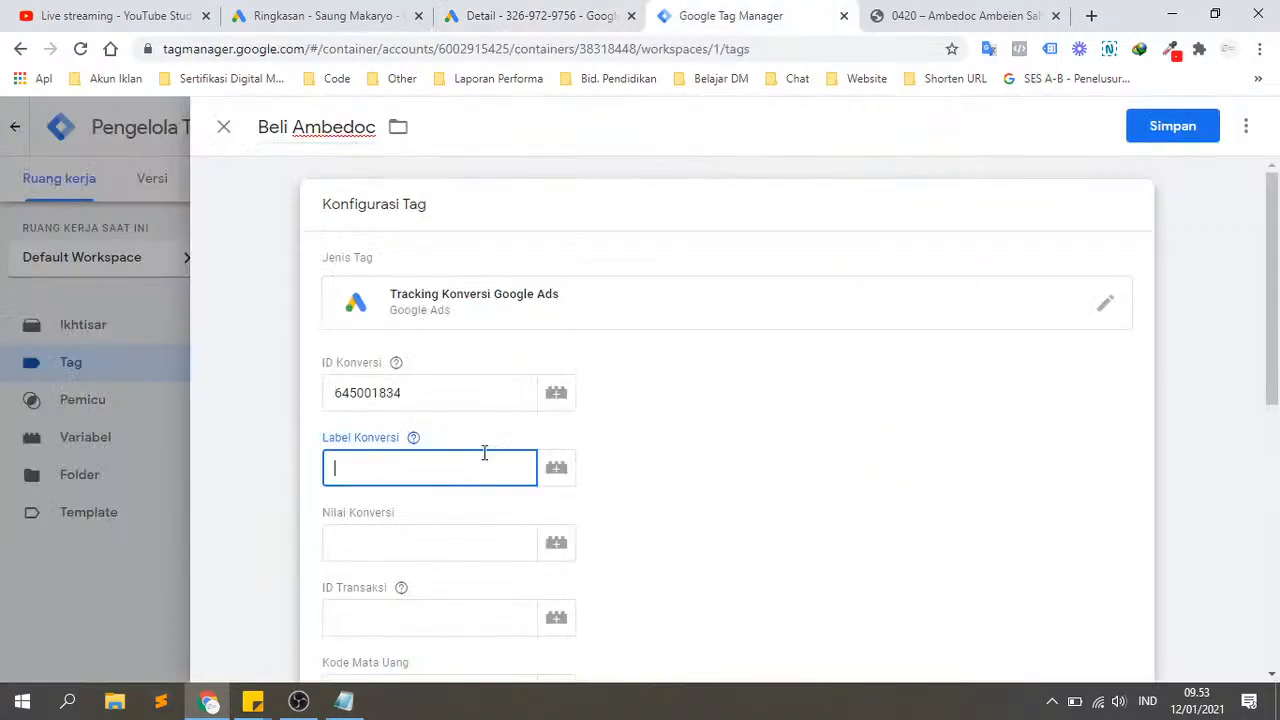
{"action": "key", "text": "ctrl+v"}
{"action": "left_click", "coordinate": [696, 482]}
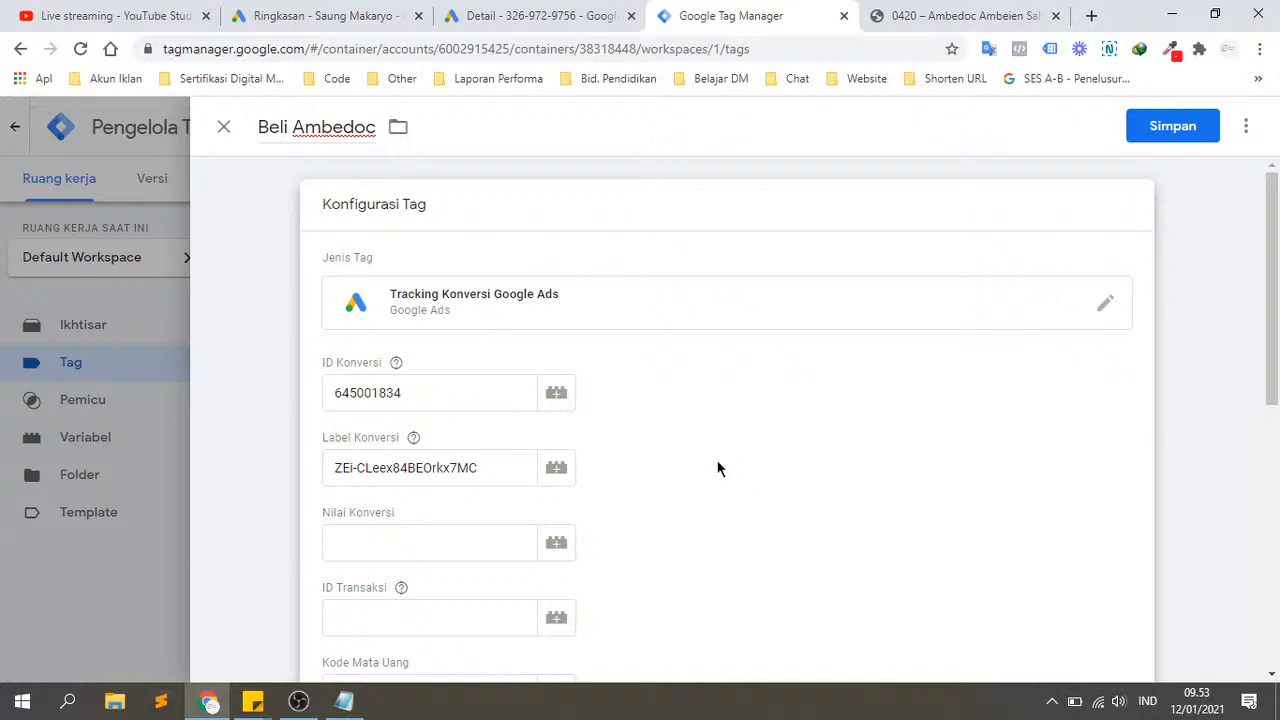
Step: Check the live stream in YouTube Studio and return to the Beli Ambedoc tag configuration in Google Tag Manager
{"action": "left_click", "coordinate": [118, 12]}
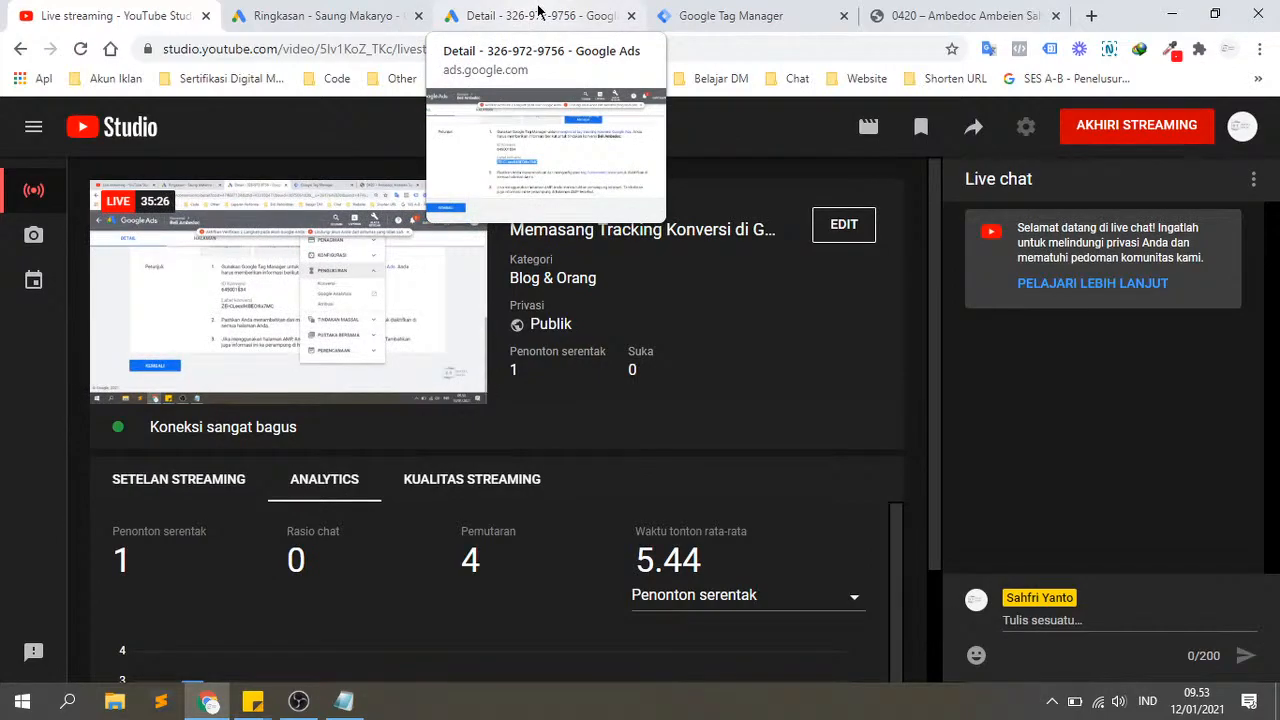
{"action": "left_click", "coordinate": [728, 20]}
{"action": "scroll", "coordinate": [752, 458], "scroll_direction": "down", "scroll_amount": 1}
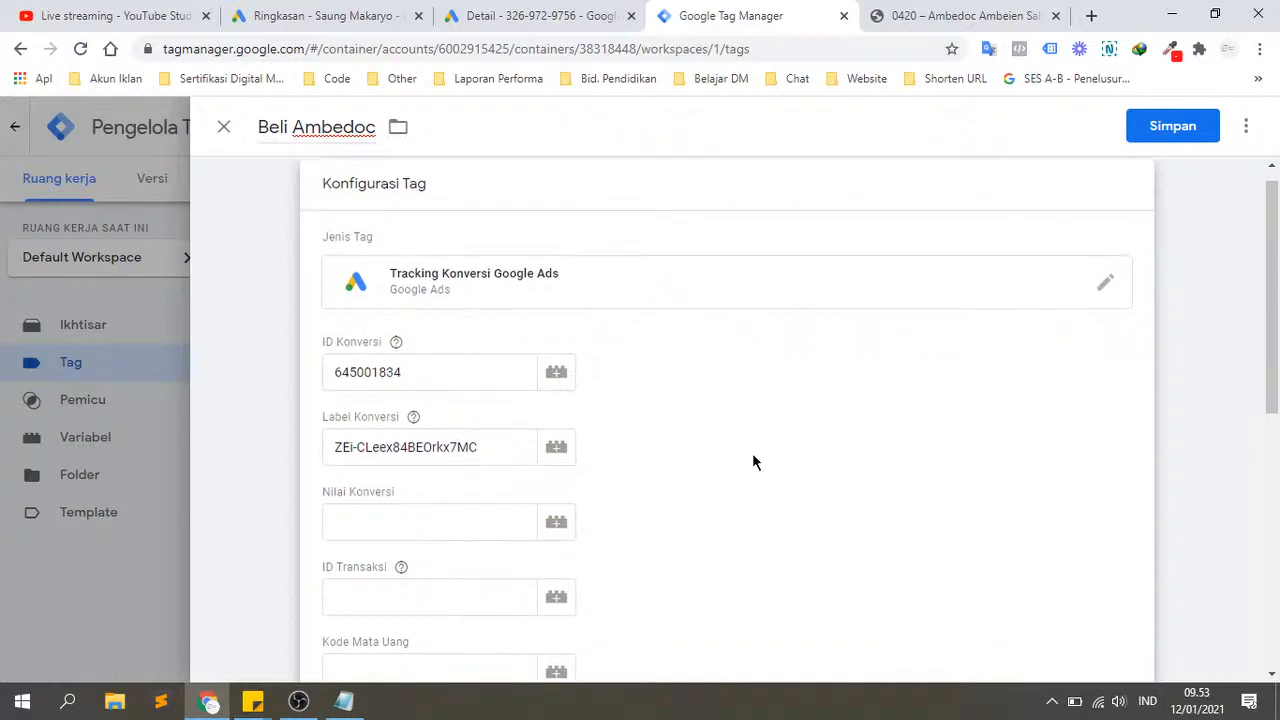
{"action": "scroll", "coordinate": [778, 480], "scroll_direction": "up", "scroll_amount": 1}
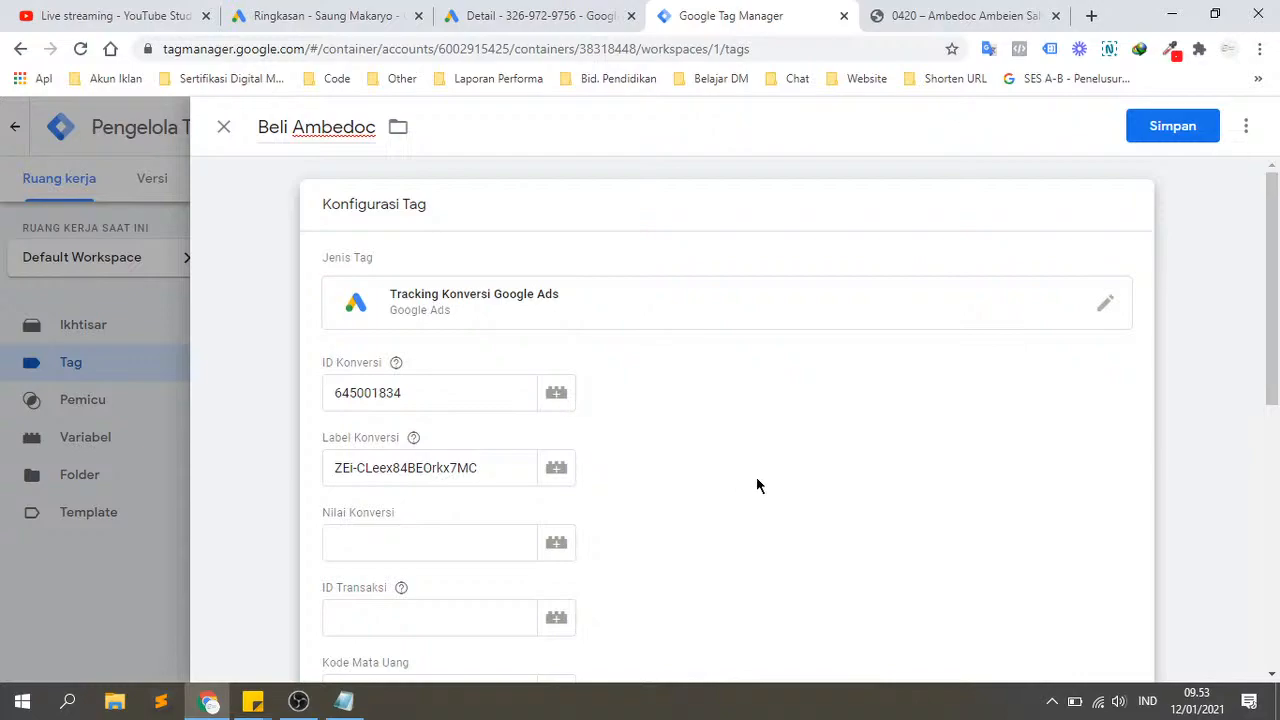
Step: Recheck the conversion label in the Google Ads instructions by highlighting it, and return to the tag in Google Tag Manager
{"action": "left_click", "coordinate": [552, 18]}
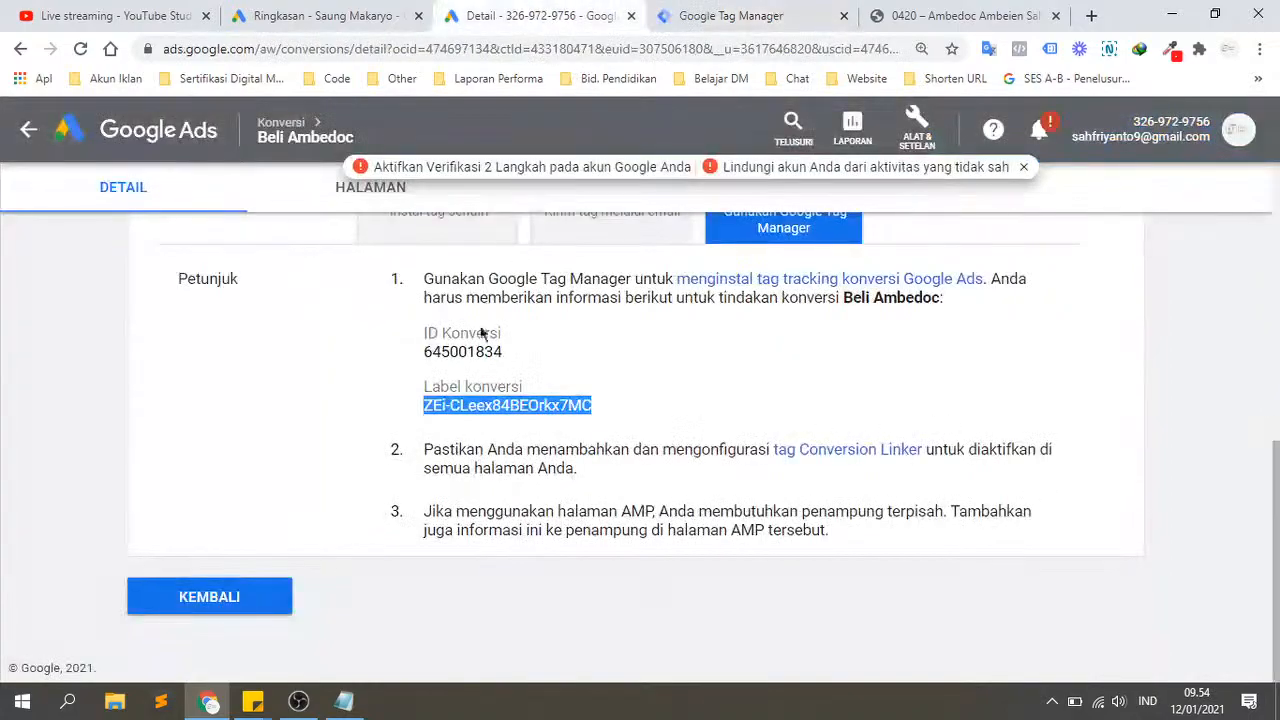
{"action": "left_click", "coordinate": [499, 413]}
{"action": "triple_click", "coordinate": [500, 410]}
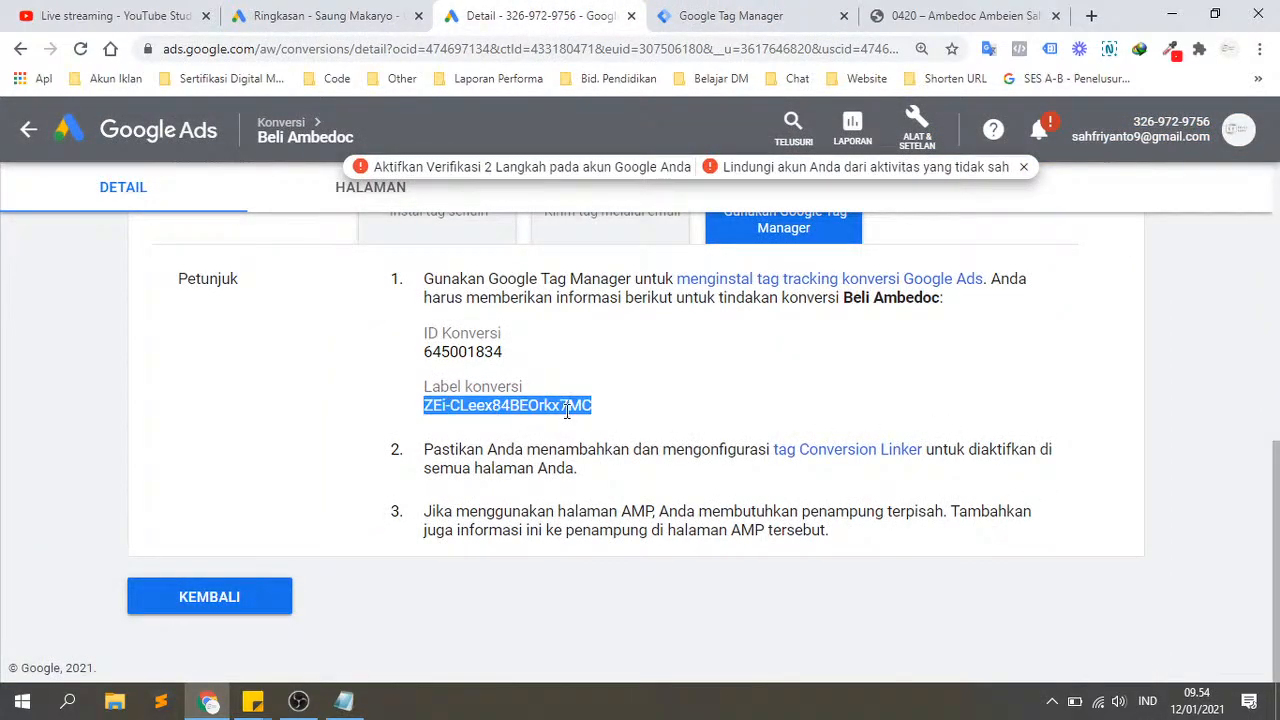
{"action": "left_click", "coordinate": [657, 401]}
{"action": "left_click", "coordinate": [720, 16]}
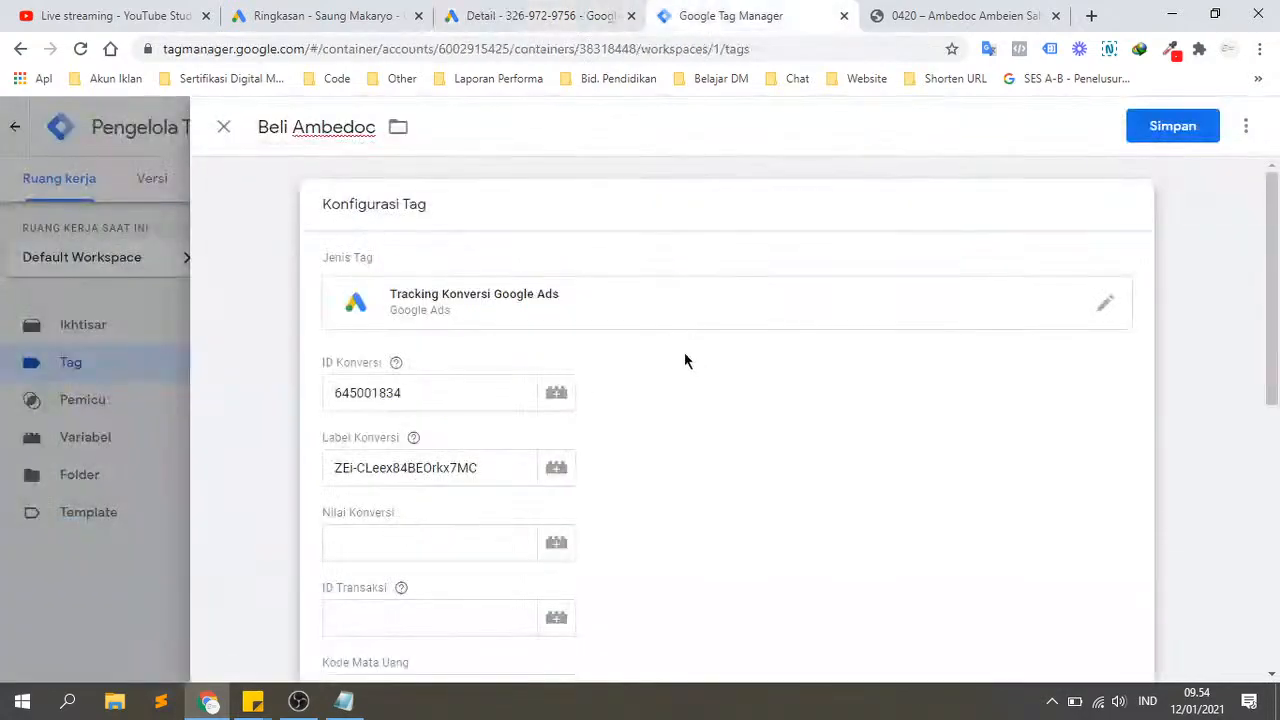
Step: Review the Beli Ambedoc tag's remaining fields and Pemicuan section, and check the Beli Ambedoc button on the tumbas.id page
{"action": "scroll", "coordinate": [594, 500], "scroll_direction": "down", "scroll_amount": 3}
{"action": "scroll", "coordinate": [683, 508], "scroll_direction": "up", "scroll_amount": 3}
{"action": "scroll", "coordinate": [700, 514], "scroll_direction": "down", "scroll_amount": 4}
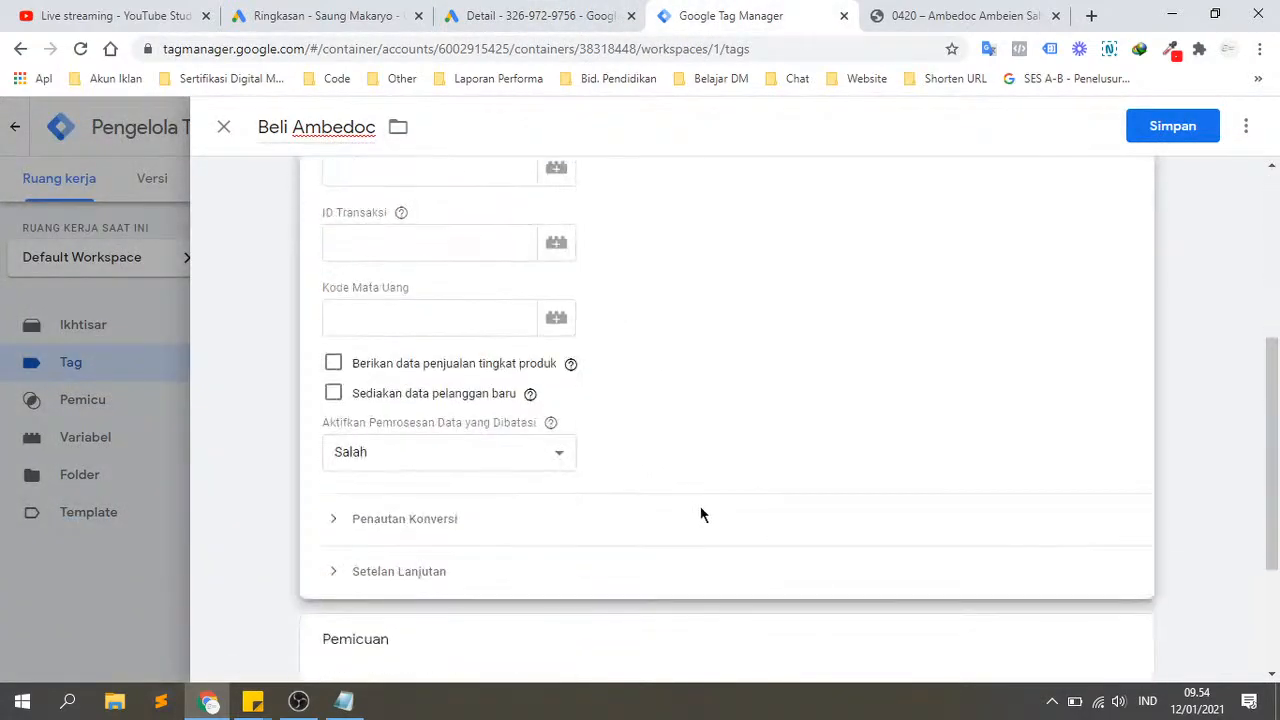
{"action": "scroll", "coordinate": [600, 380], "scroll_direction": "up", "scroll_amount": 3}
{"action": "scroll", "coordinate": [597, 600], "scroll_direction": "down", "scroll_amount": 2}
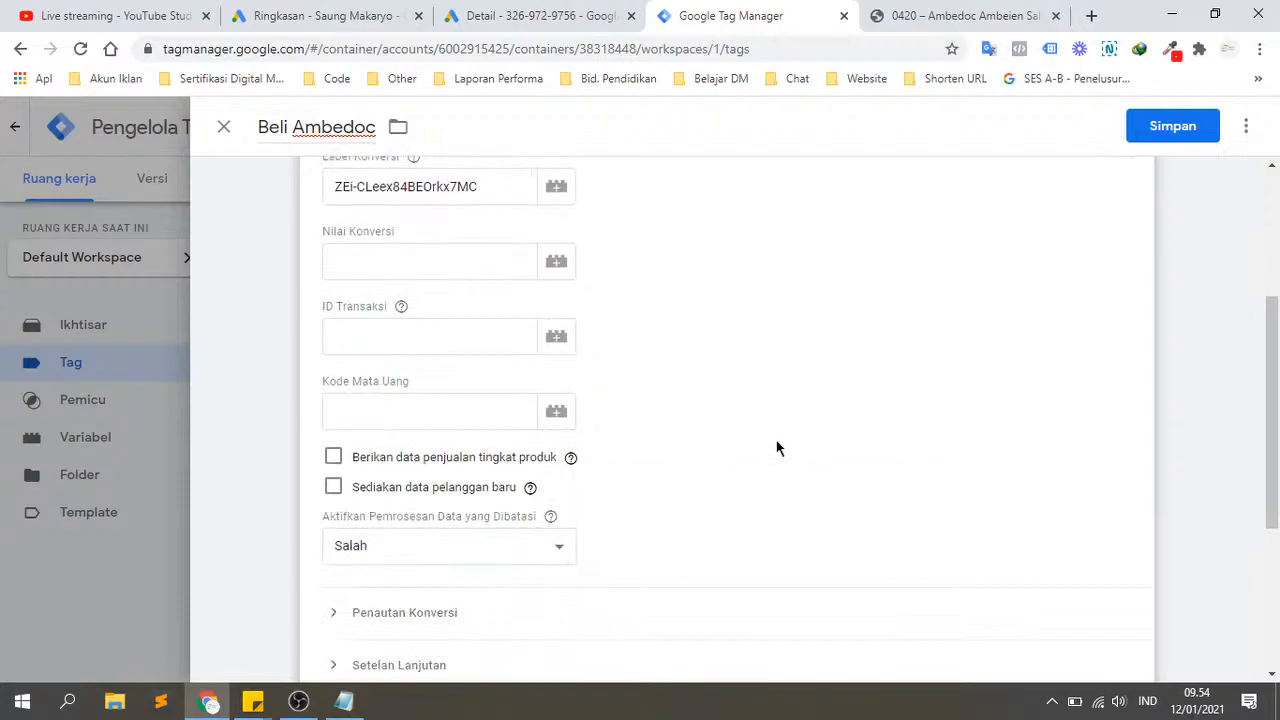
{"action": "scroll", "coordinate": [788, 440], "scroll_direction": "down", "scroll_amount": 3}
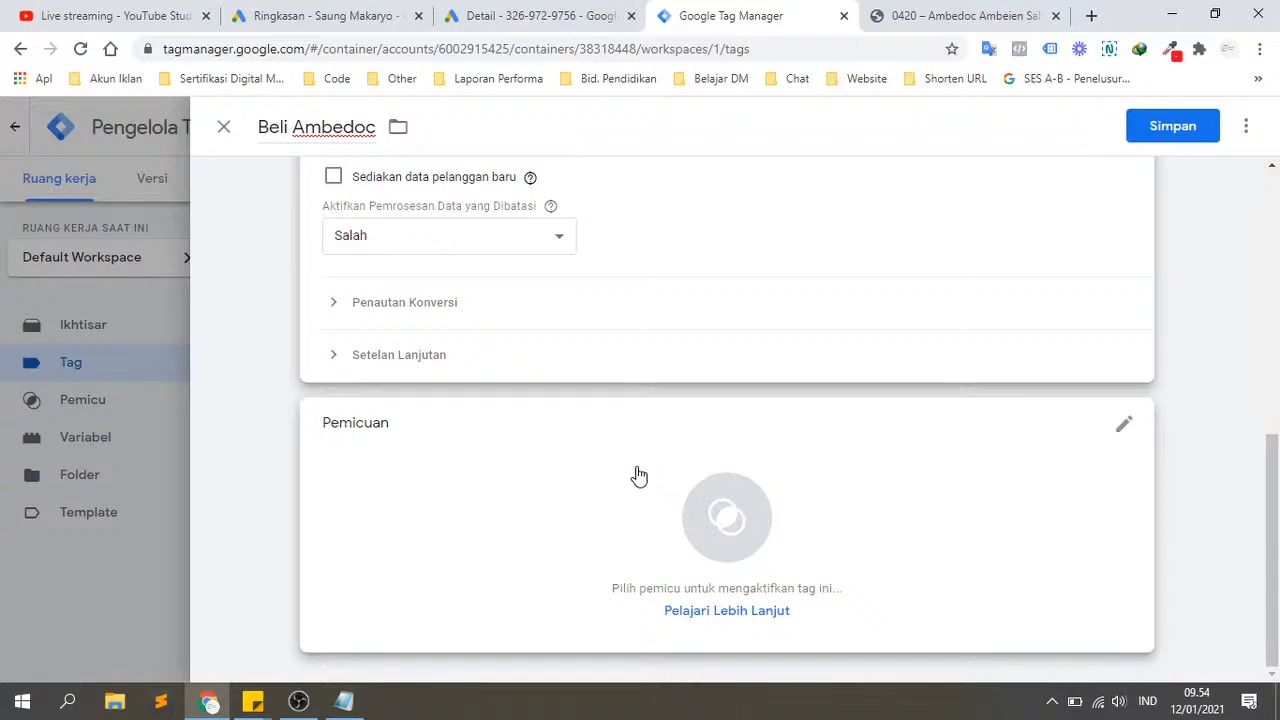
{"action": "left_click", "coordinate": [920, 12]}
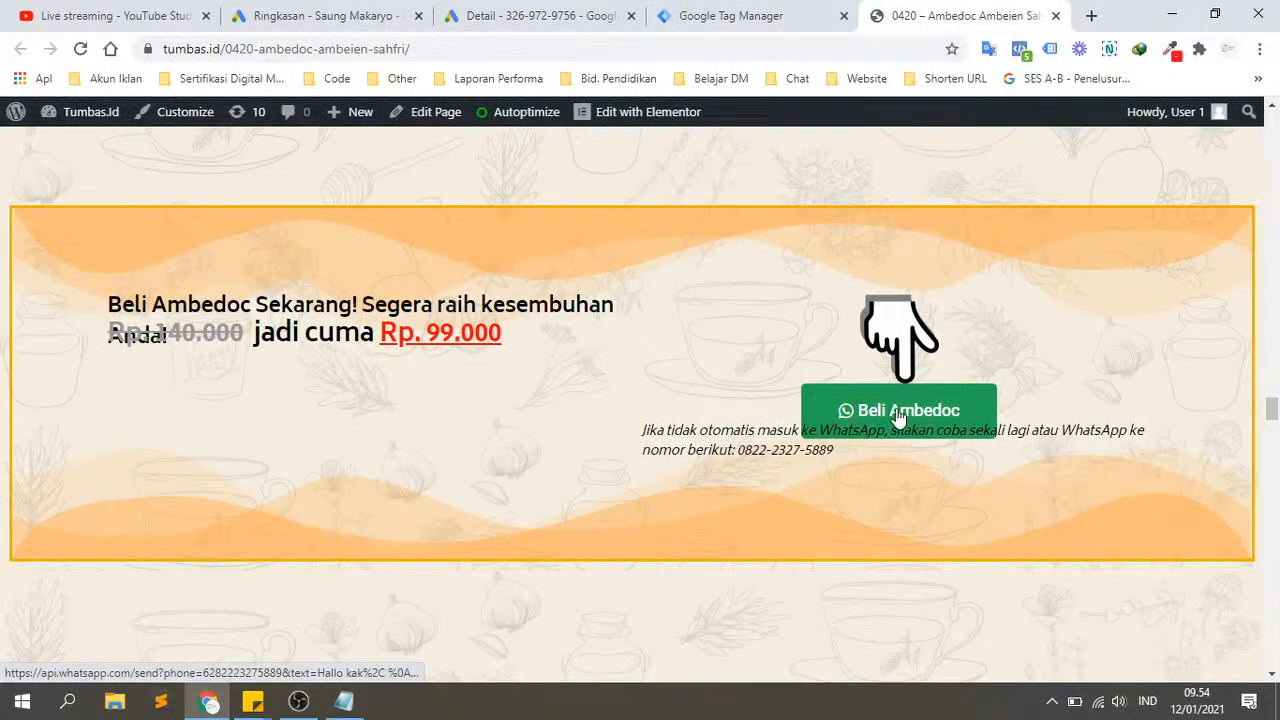
{"action": "left_click", "coordinate": [764, 12]}
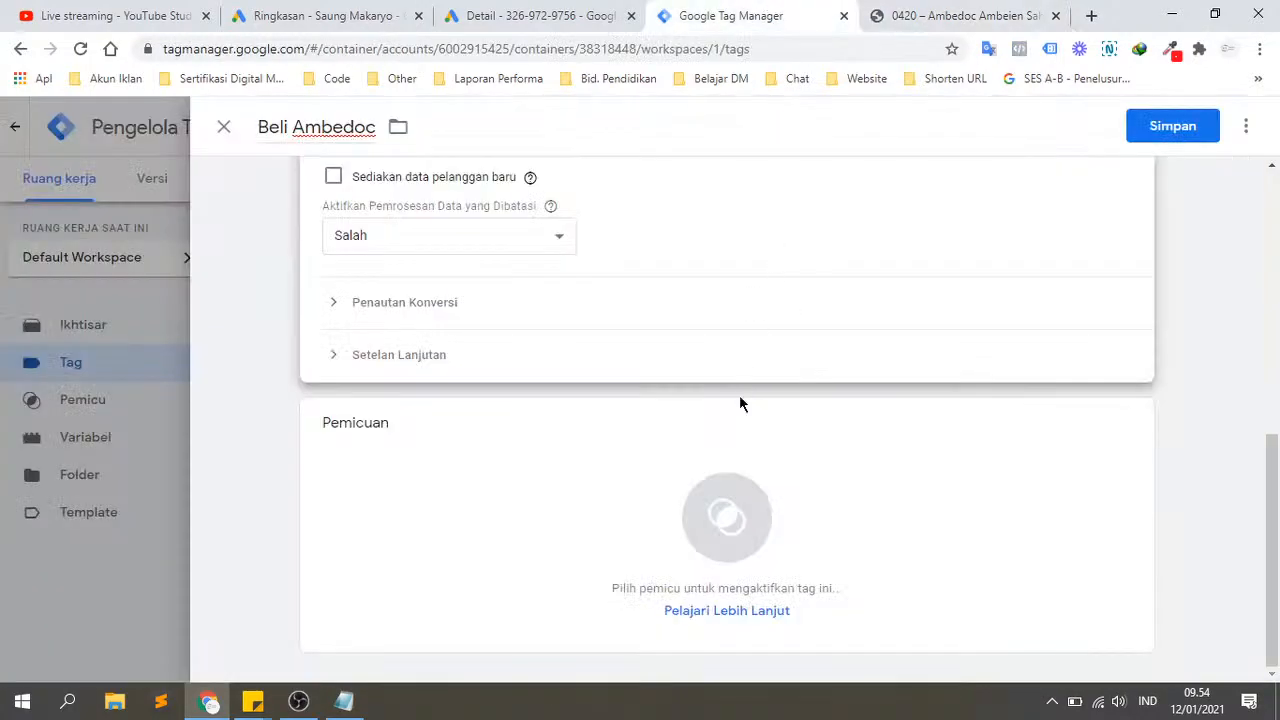
Step: Start a new trigger for the Beli Ambedoc tag and name it Pemicu Beli Ambedoc
{"action": "left_click", "coordinate": [461, 459]}
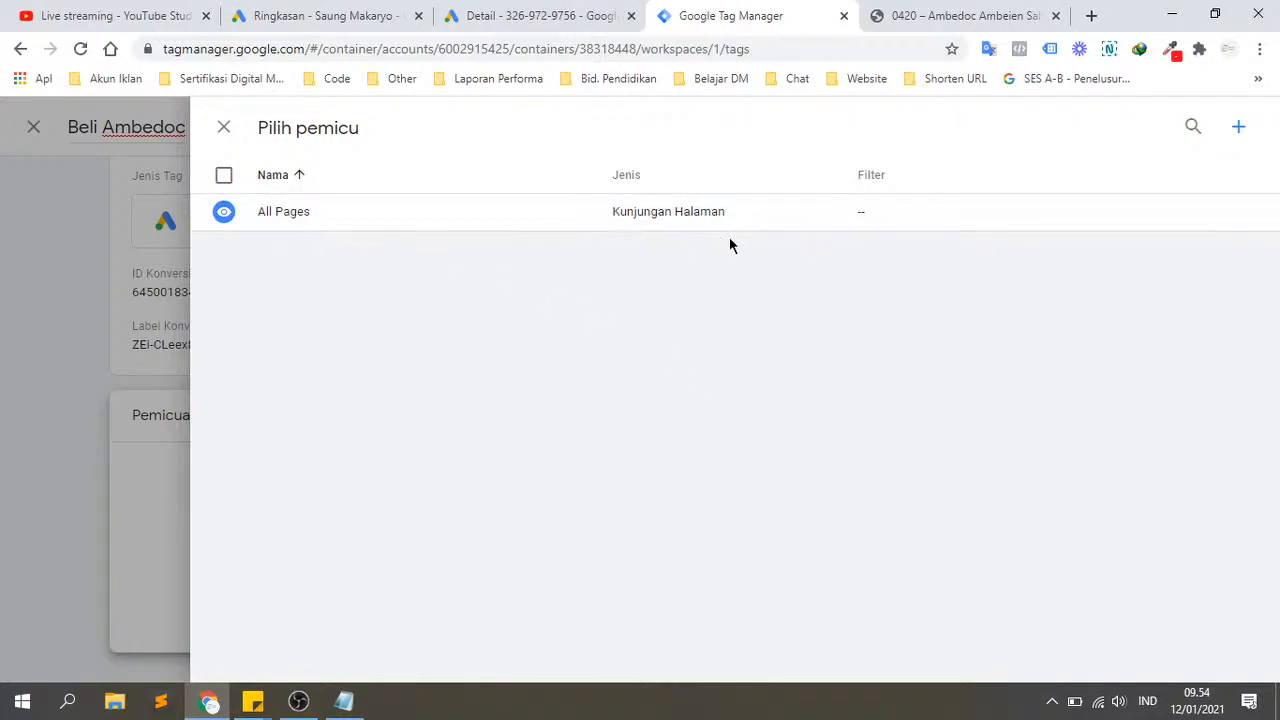
{"action": "left_click", "coordinate": [1239, 130]}
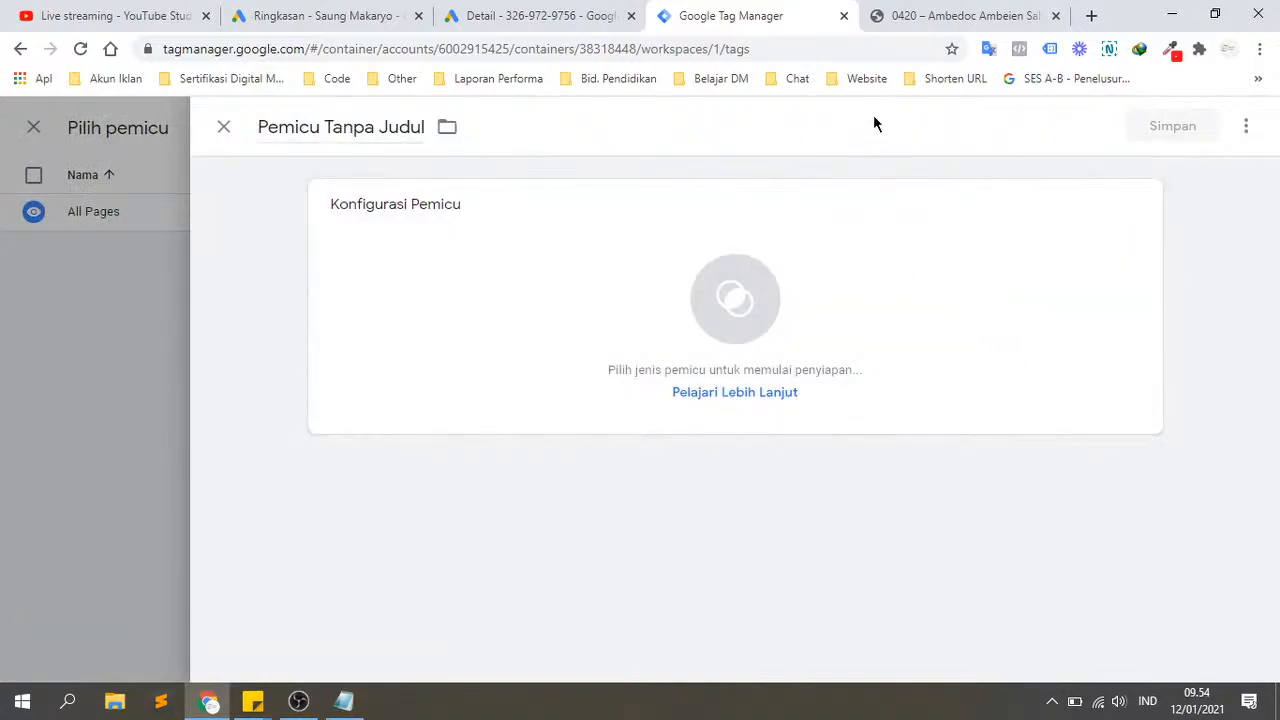
{"action": "left_click_drag", "start_coordinate": [323, 124], "coordinate": [437, 134]}
{"action": "key", "text": "BackSpace"}
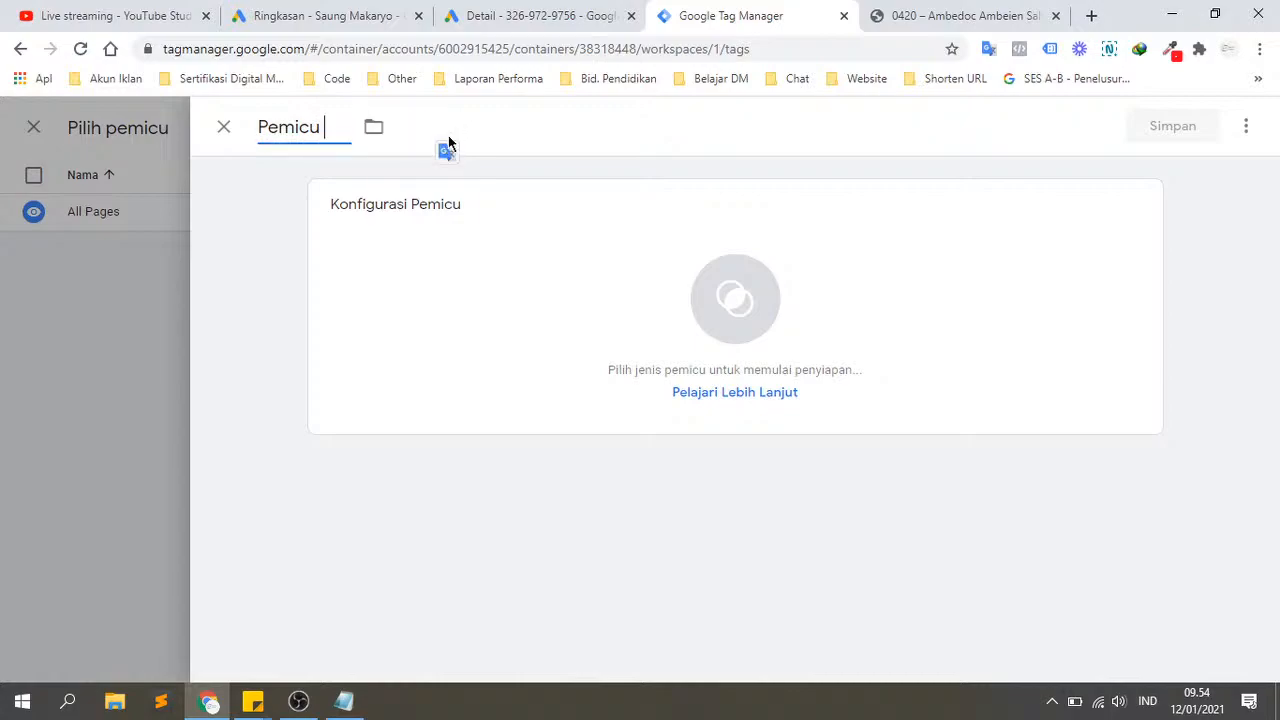
{"action": "type", "text": "Beli Ambe"}
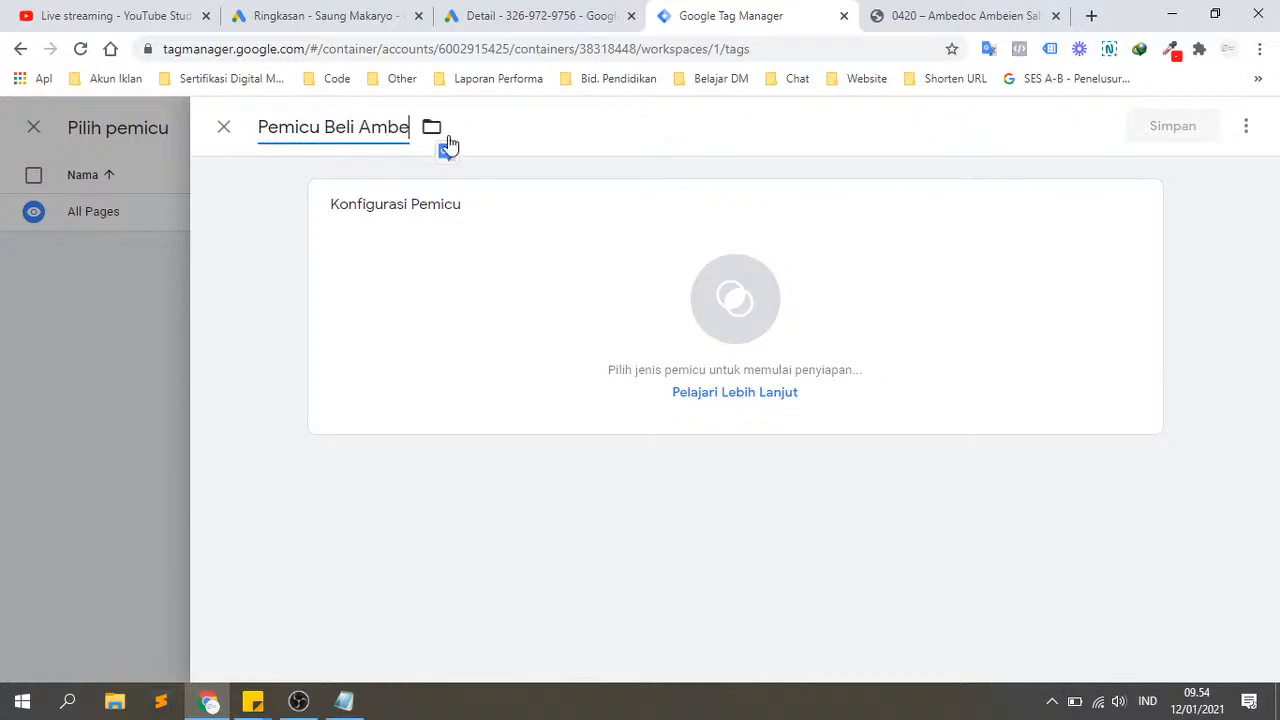
{"action": "type", "text": "doc"}
{"action": "left_click", "coordinate": [327, 511]}
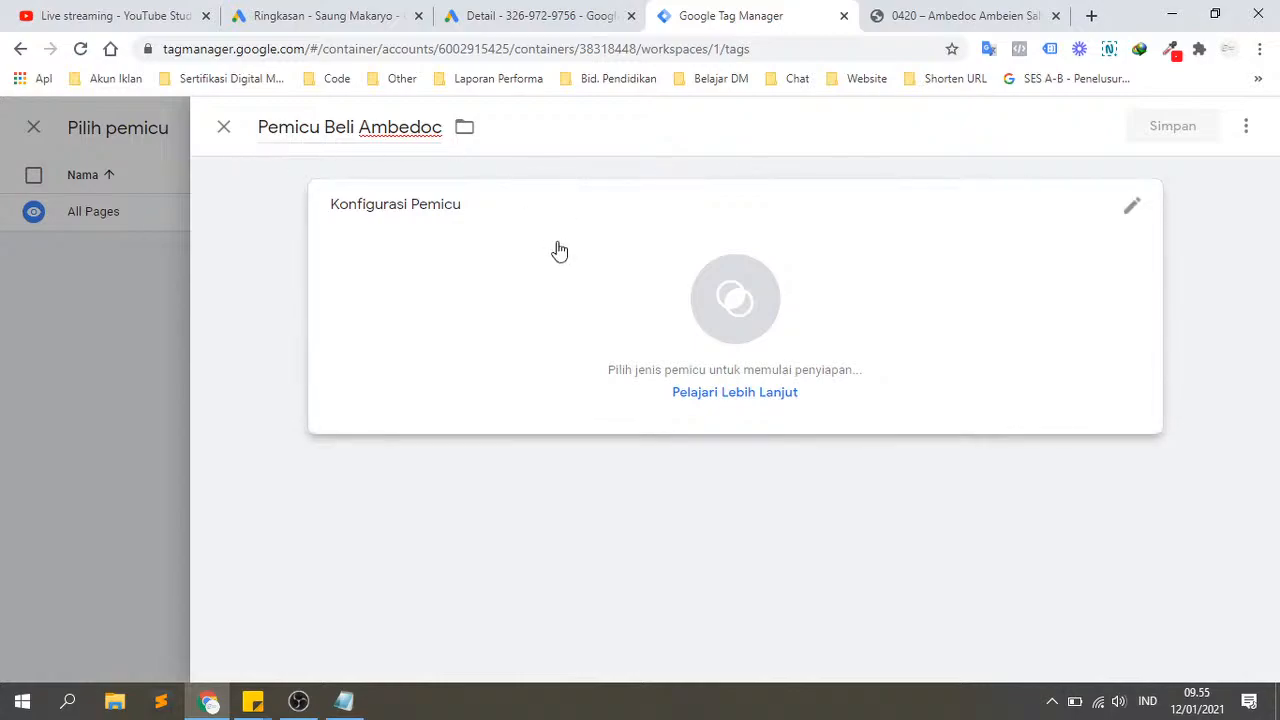
Step: Open the new trigger's type selection and examine the trigger categories, highlighting Kunjungan Halaman, Klik, Interaksi Pengguna and Lainnya
{"action": "left_click", "coordinate": [623, 277]}
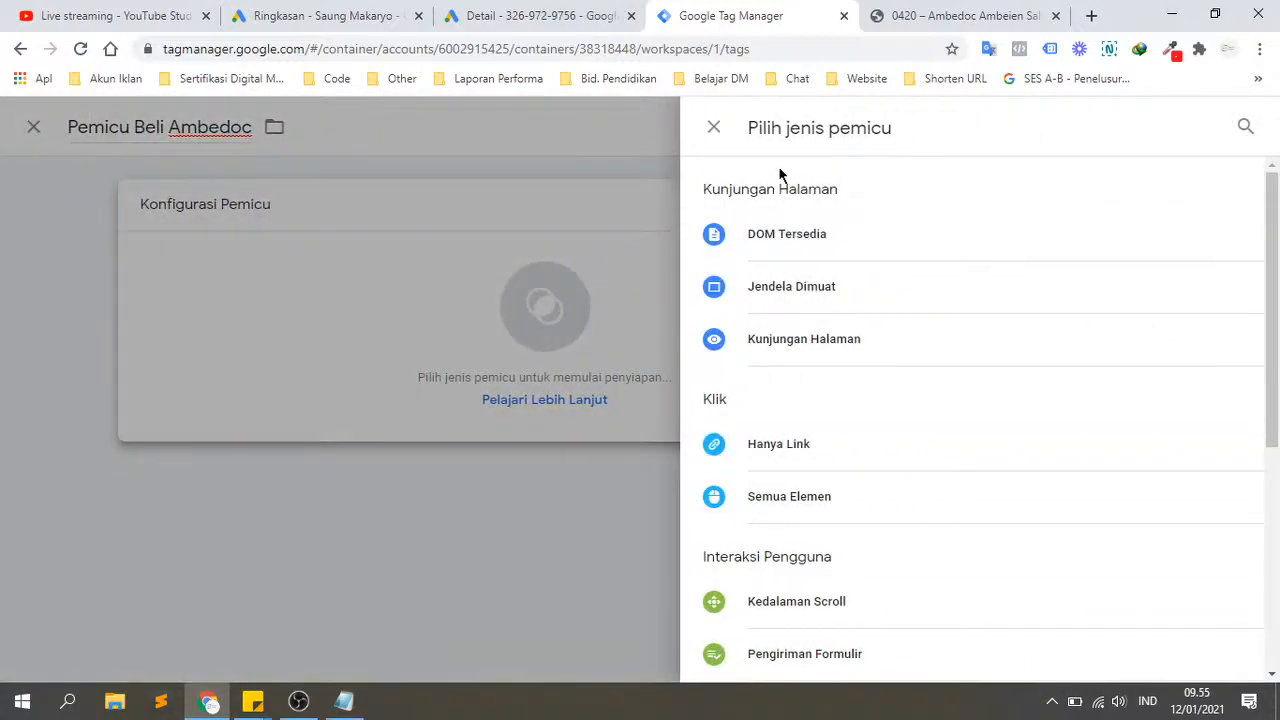
{"action": "left_click_drag", "start_coordinate": [703, 192], "coordinate": [869, 200]}
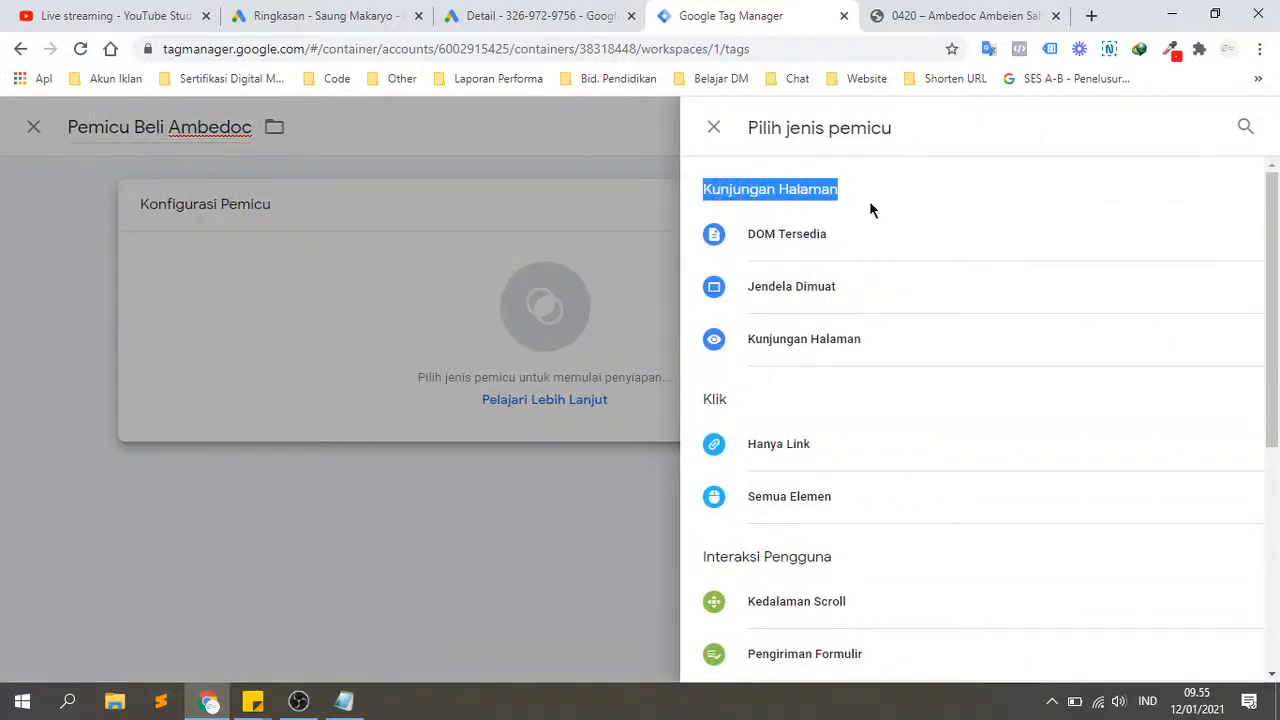
{"action": "left_click", "coordinate": [793, 197]}
{"action": "left_click_drag", "start_coordinate": [709, 392], "coordinate": [760, 403]}
{"action": "left_click_drag", "start_coordinate": [701, 556], "coordinate": [861, 550]}
{"action": "scroll", "coordinate": [862, 551], "scroll_direction": "down", "scroll_amount": 3}
{"action": "scroll", "coordinate": [861, 552], "scroll_direction": "down", "scroll_amount": 1}
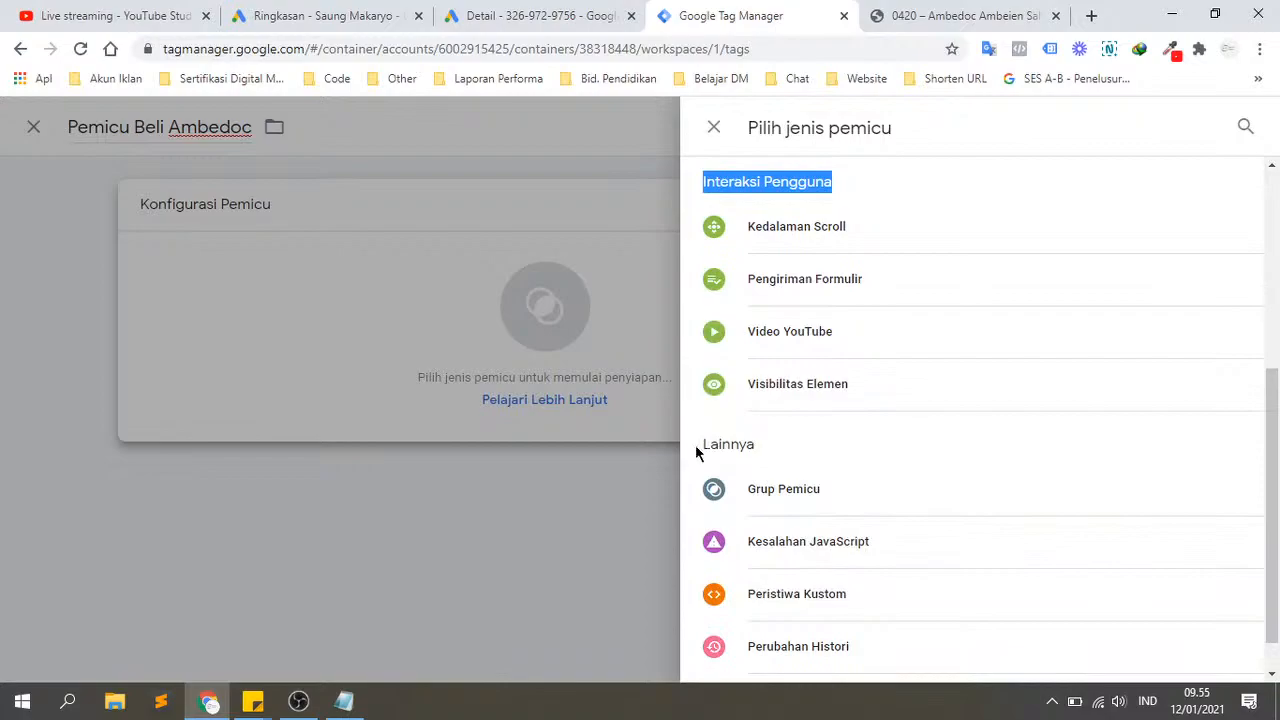
{"action": "left_click_drag", "start_coordinate": [700, 447], "coordinate": [800, 430]}
{"action": "scroll", "coordinate": [800, 432], "scroll_direction": "up", "scroll_amount": 4}
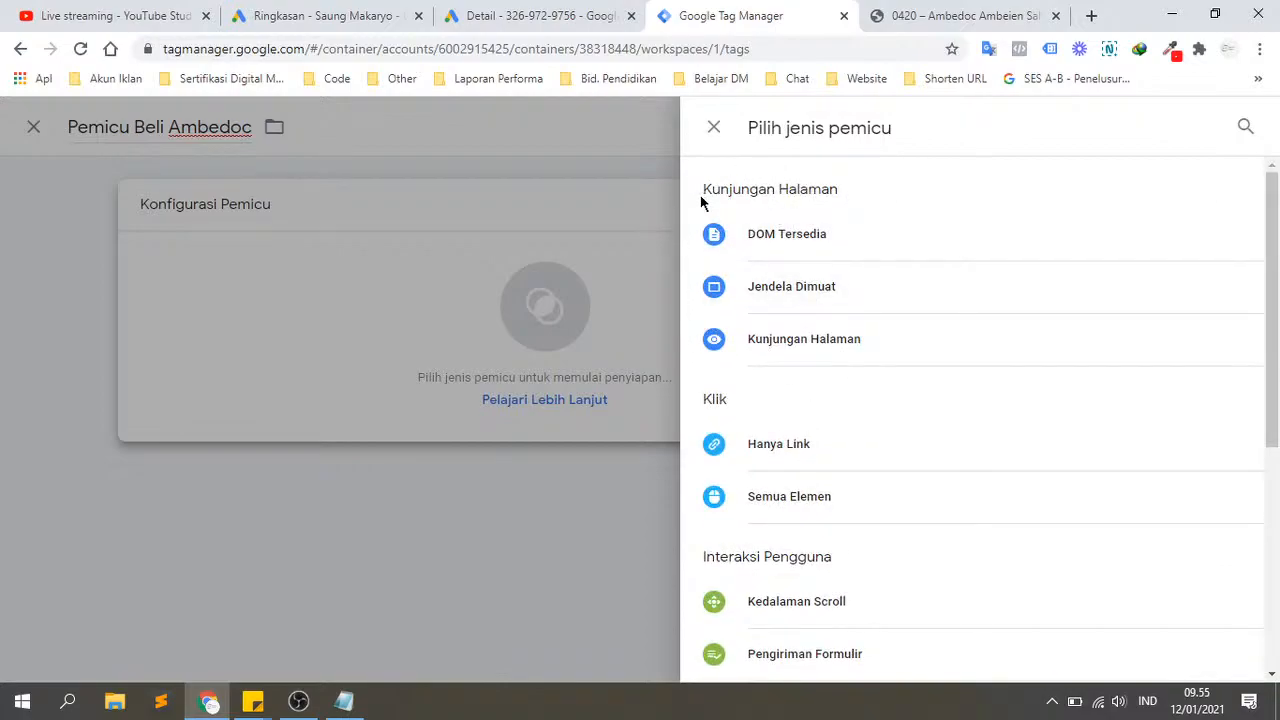
{"action": "left_click_drag", "start_coordinate": [701, 203], "coordinate": [848, 192]}
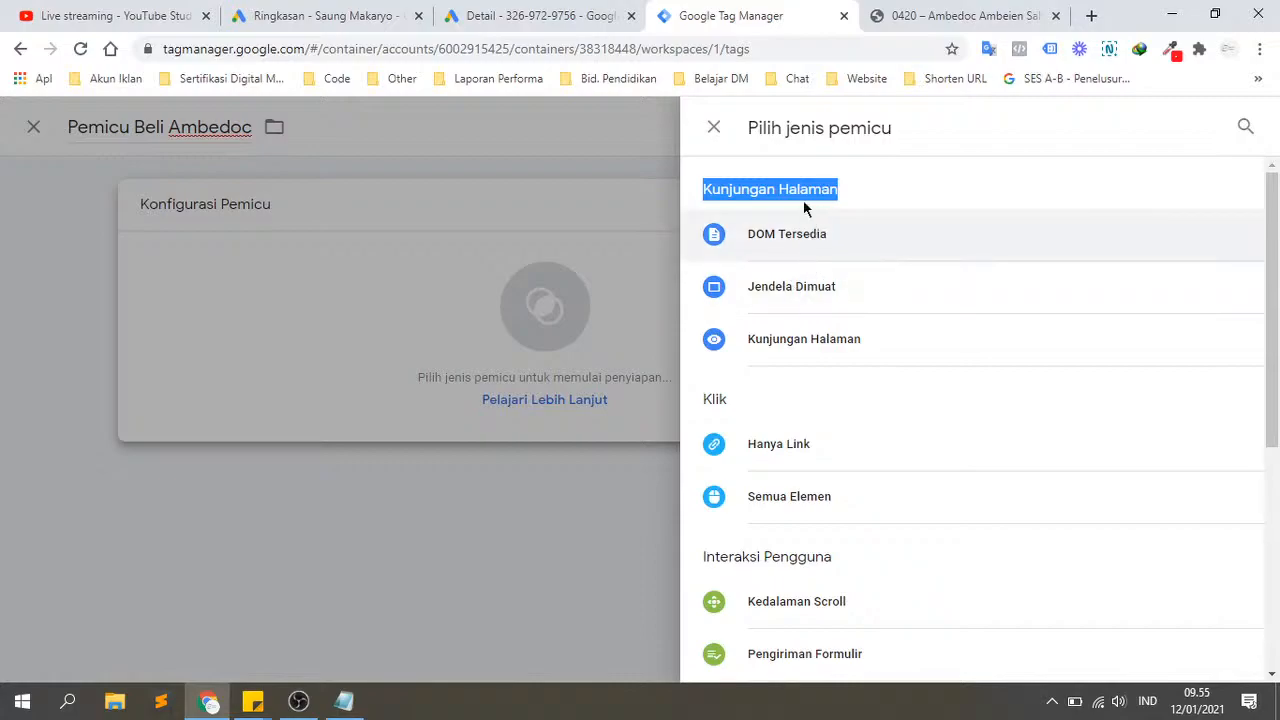
Step: Review the Kategori setting and tag instructions of the Beli Ambedoc conversion in Google Ads, and return to the trigger types in Google Tag Manager
{"action": "left_click", "coordinate": [533, 12]}
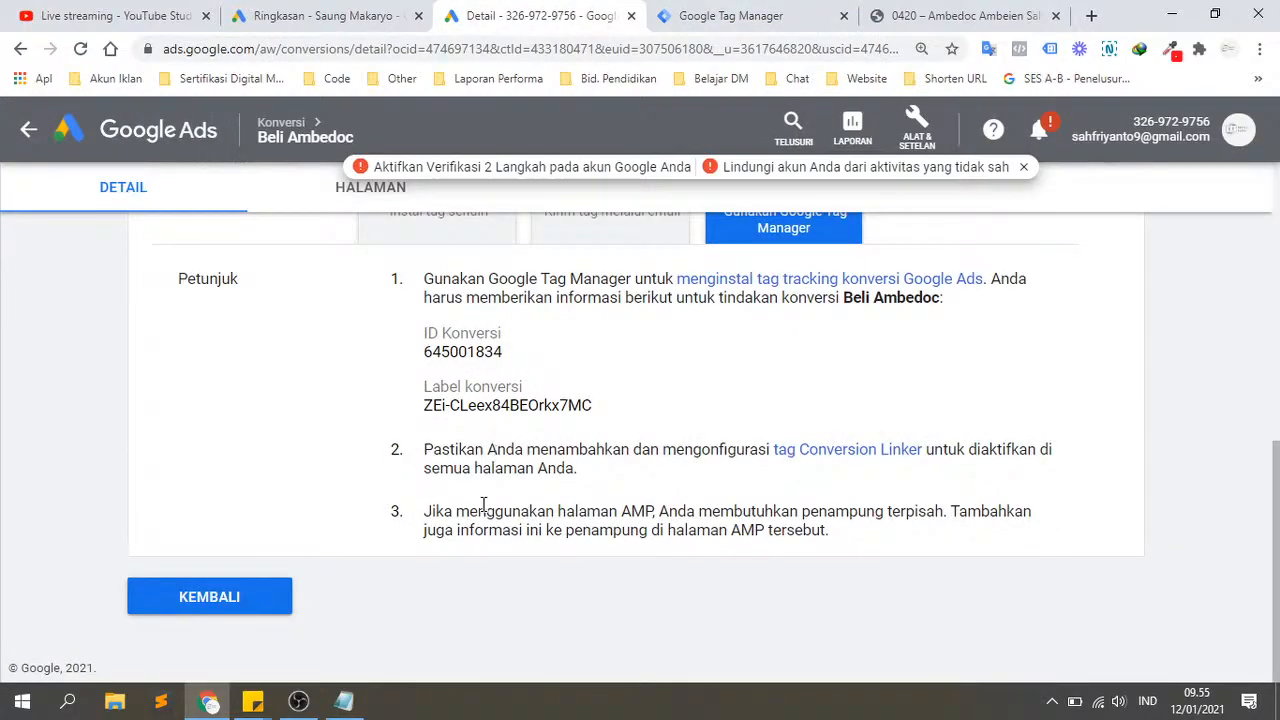
{"action": "scroll", "coordinate": [309, 445], "scroll_direction": "up", "scroll_amount": 6}
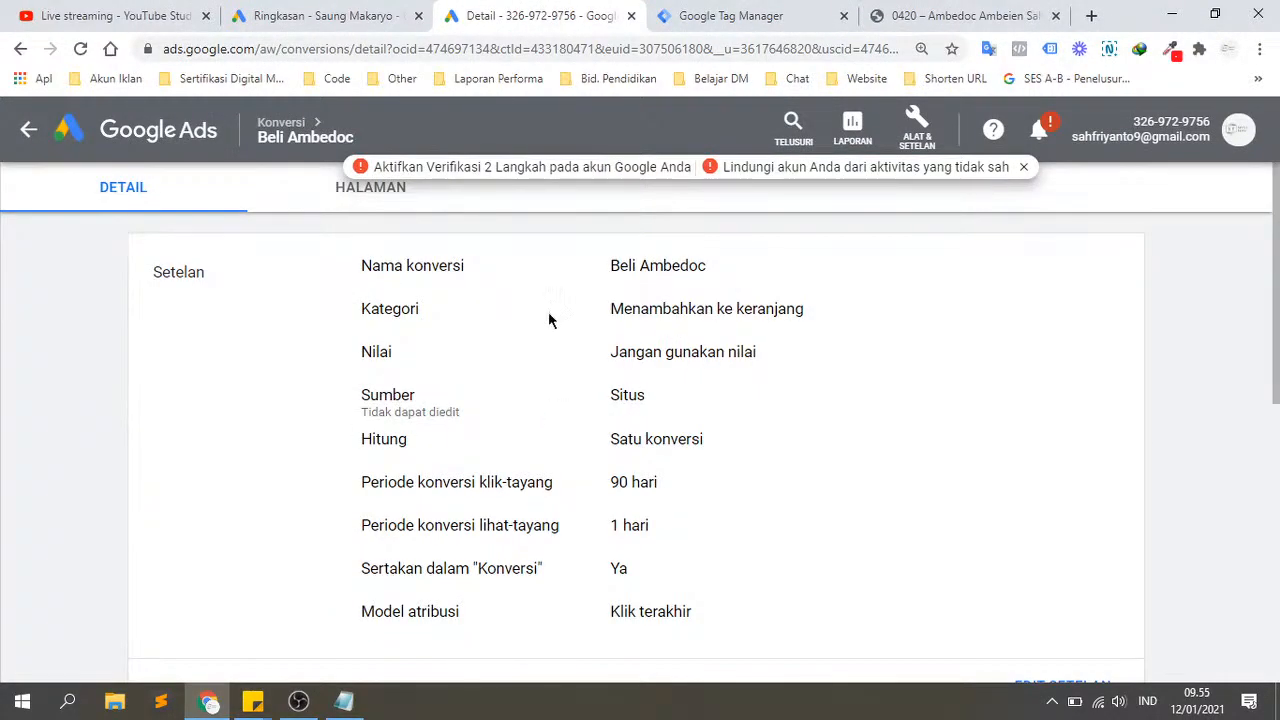
{"action": "left_click_drag", "start_coordinate": [362, 307], "coordinate": [452, 319]}
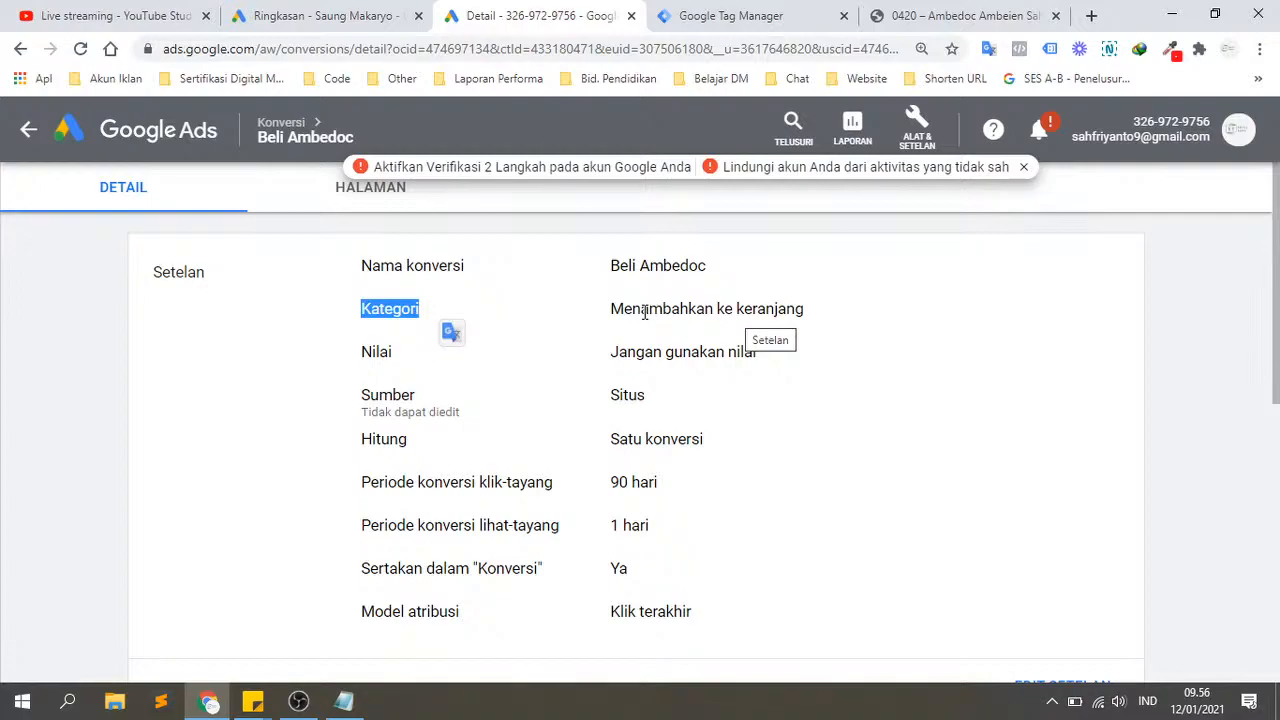
{"action": "left_click", "coordinate": [380, 313]}
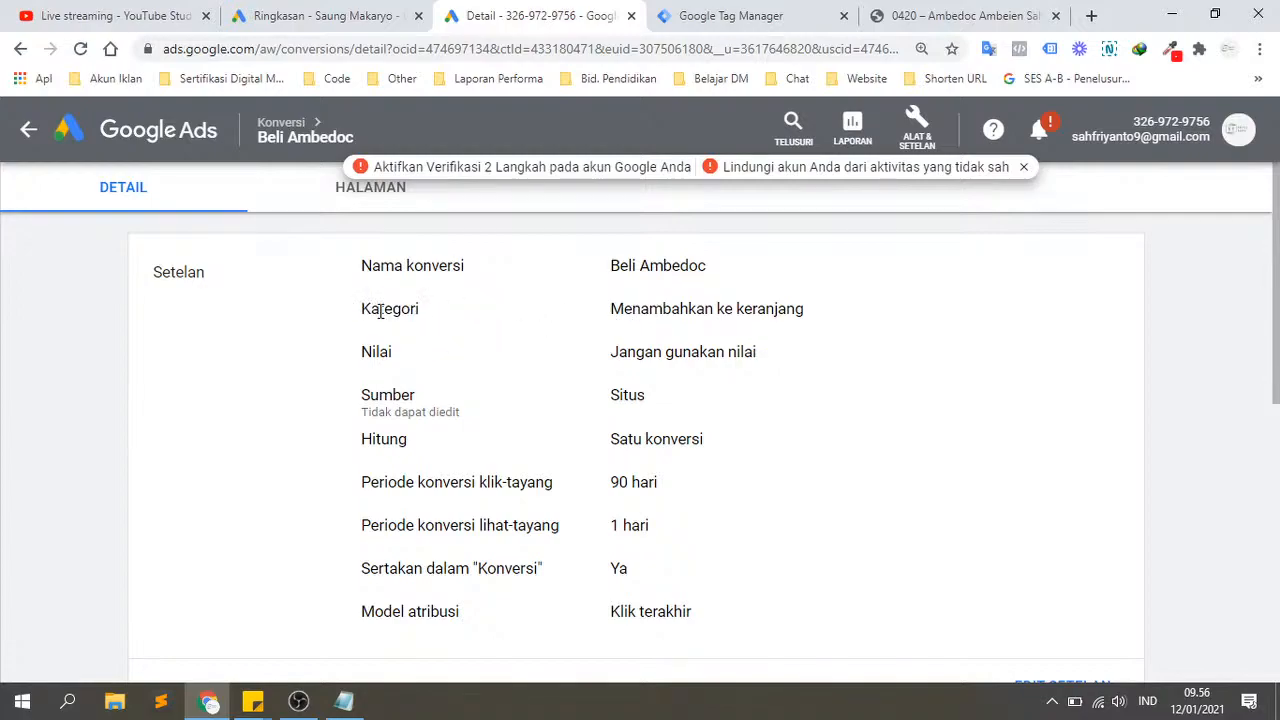
{"action": "double_click", "coordinate": [380, 313]}
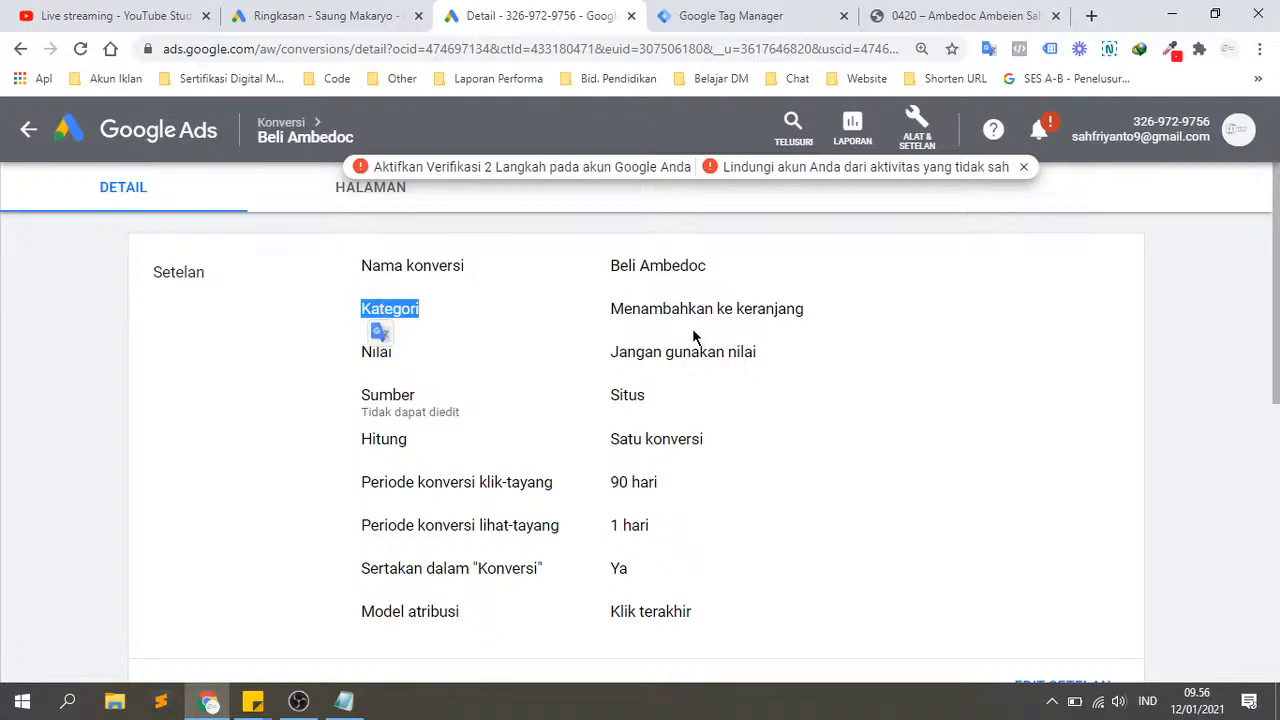
{"action": "left_click", "coordinate": [735, 15]}
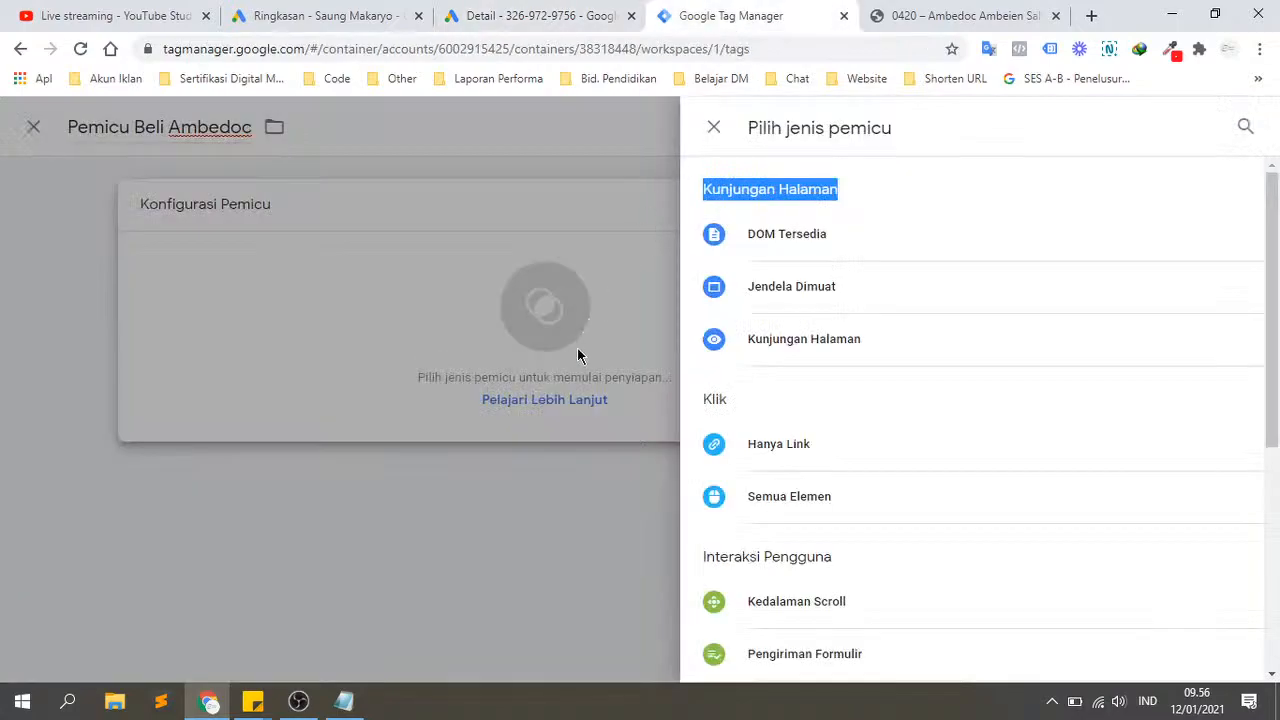
{"action": "key", "text": "ctrl+shift+Tab"}
{"action": "scroll", "coordinate": [518, 391], "scroll_direction": "down", "scroll_amount": 5}
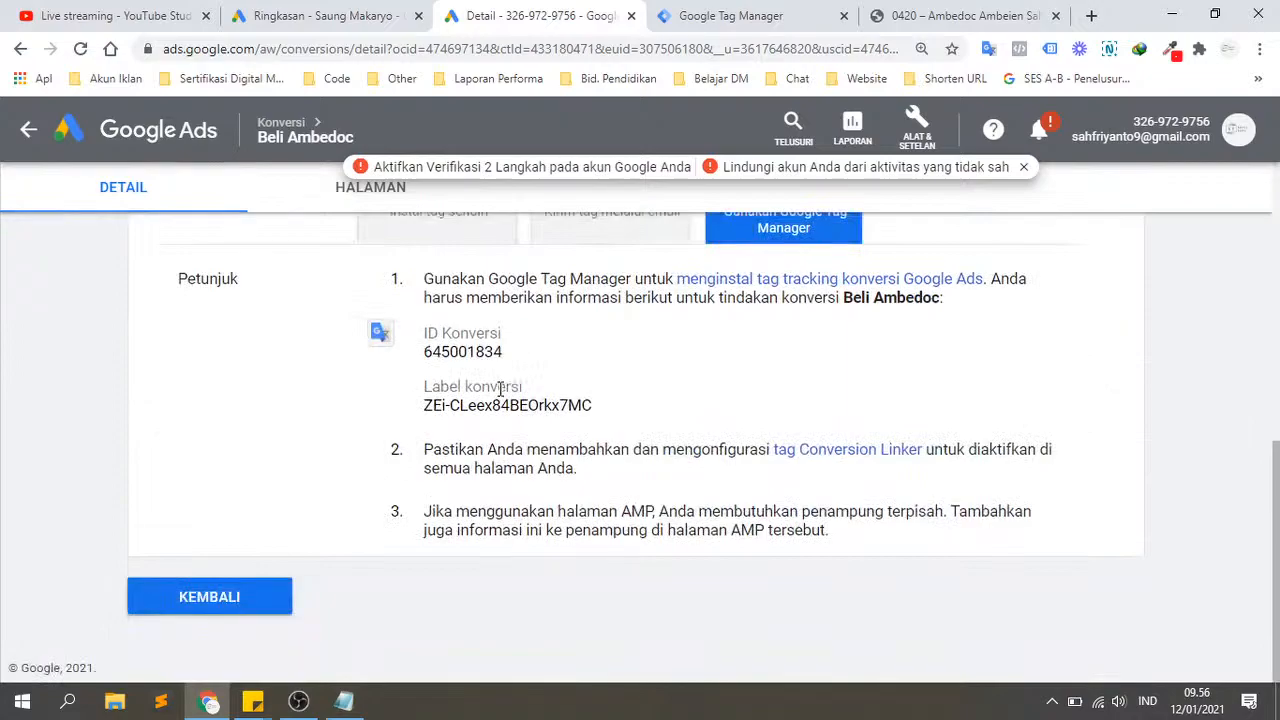
{"action": "left_click", "coordinate": [731, 13]}
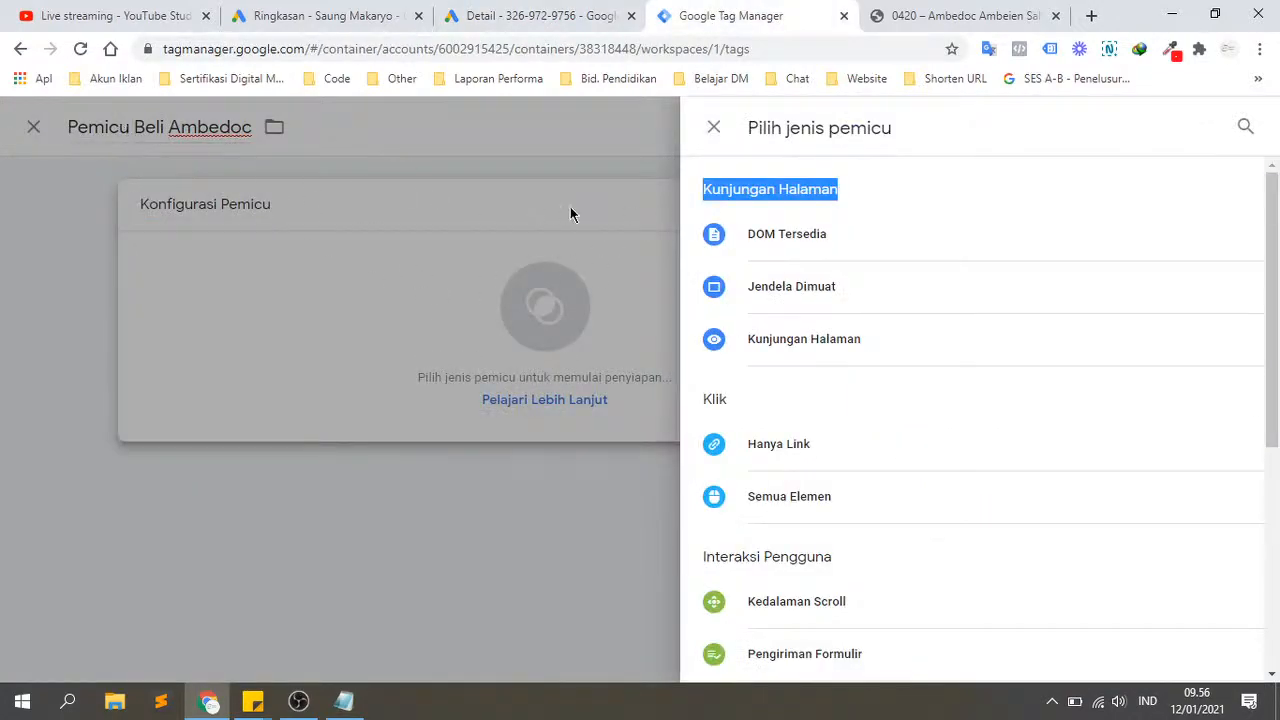
Step: Compare the Kunjungan Halaman and Klik trigger types with the Beli Ambedoc button on the tumbas.id page
{"action": "double_click", "coordinate": [728, 192]}
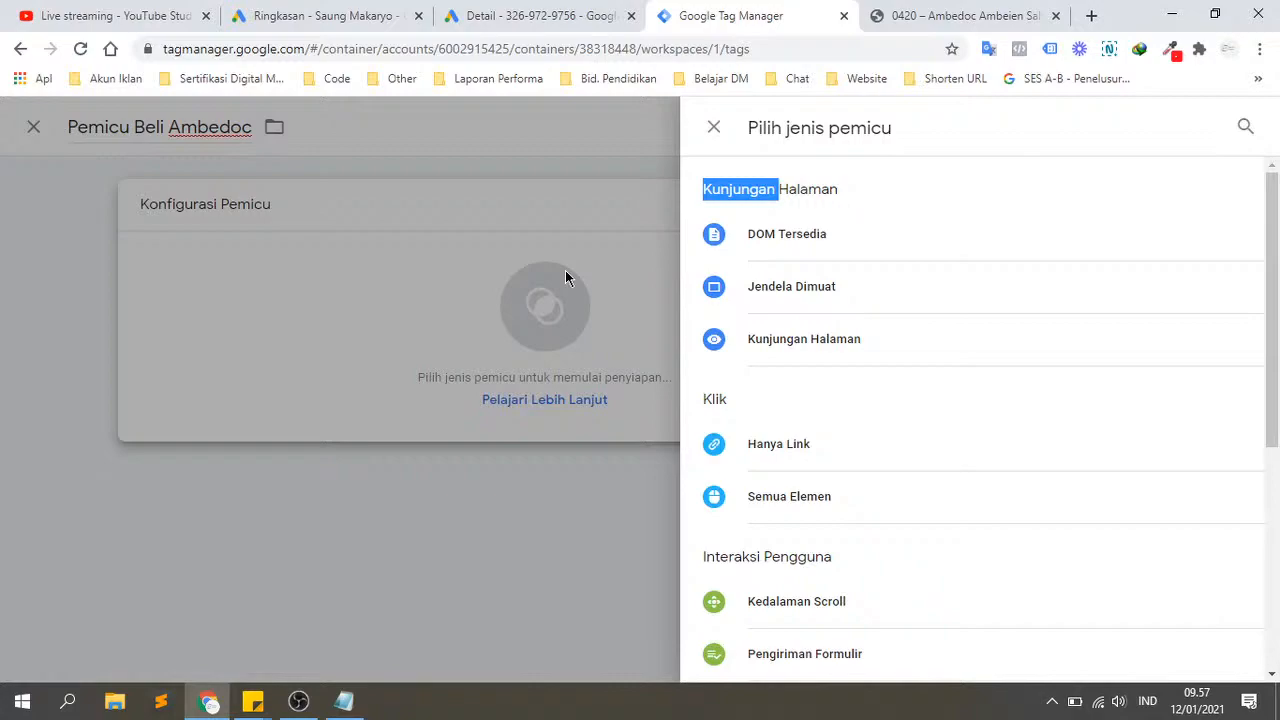
{"action": "left_click", "coordinate": [715, 401]}
{"action": "left_click", "coordinate": [893, 14]}
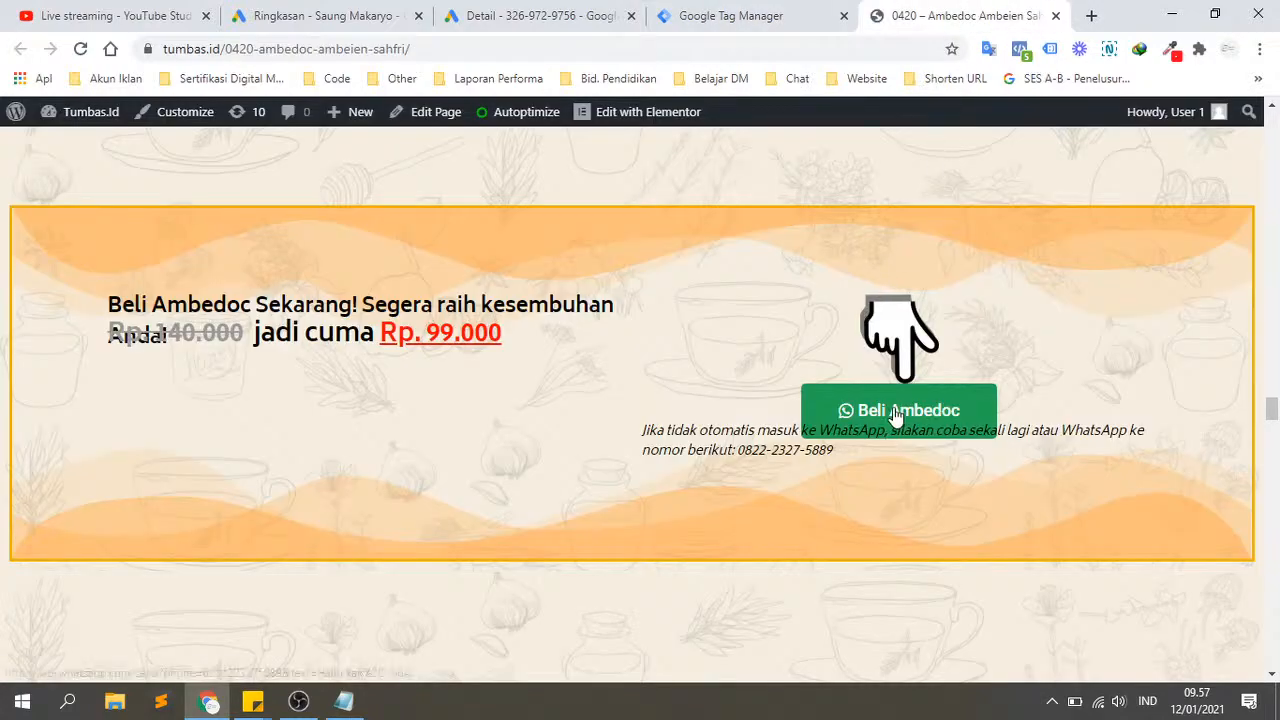
{"action": "left_click", "coordinate": [737, 14]}
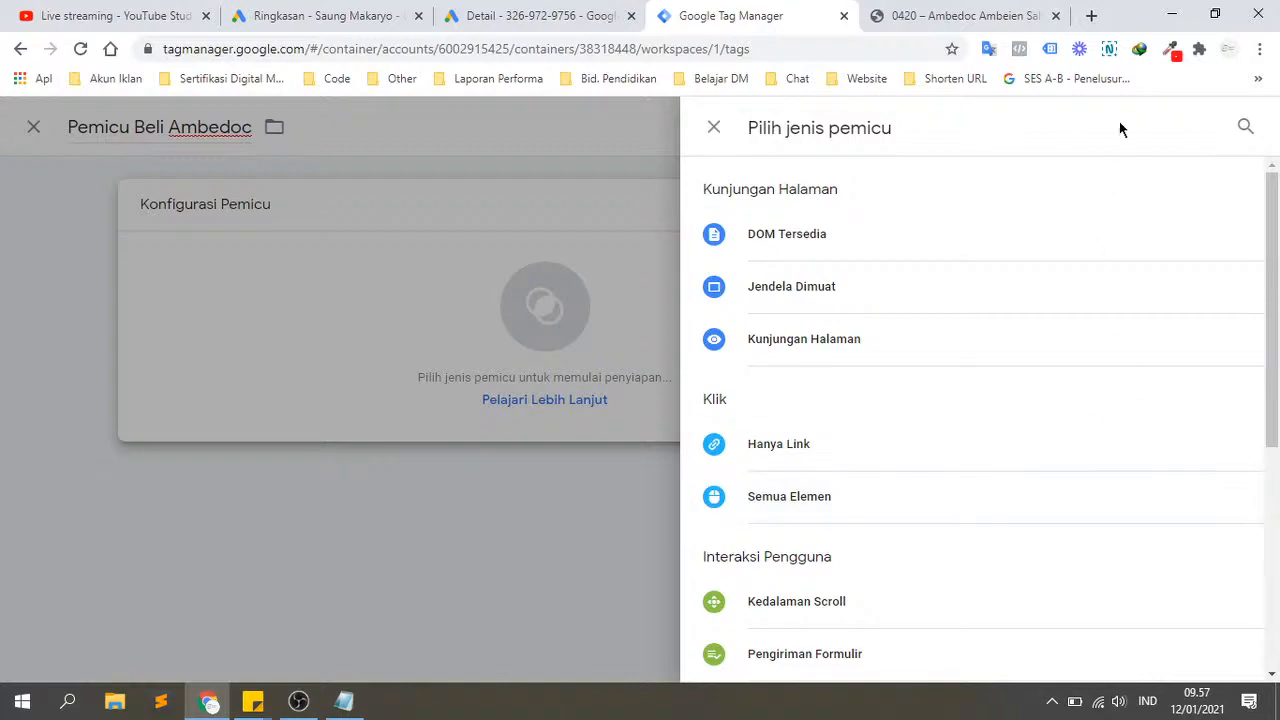
{"action": "left_click", "coordinate": [957, 12]}
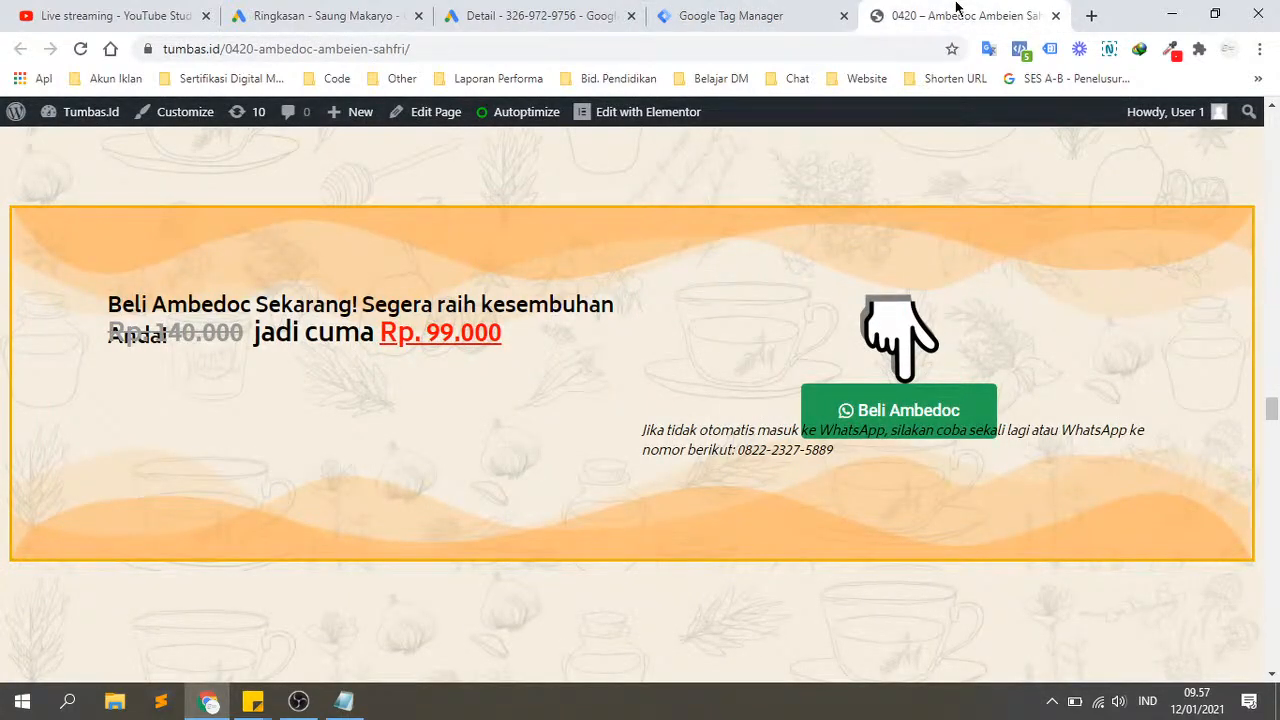
{"action": "left_click", "coordinate": [790, 15]}
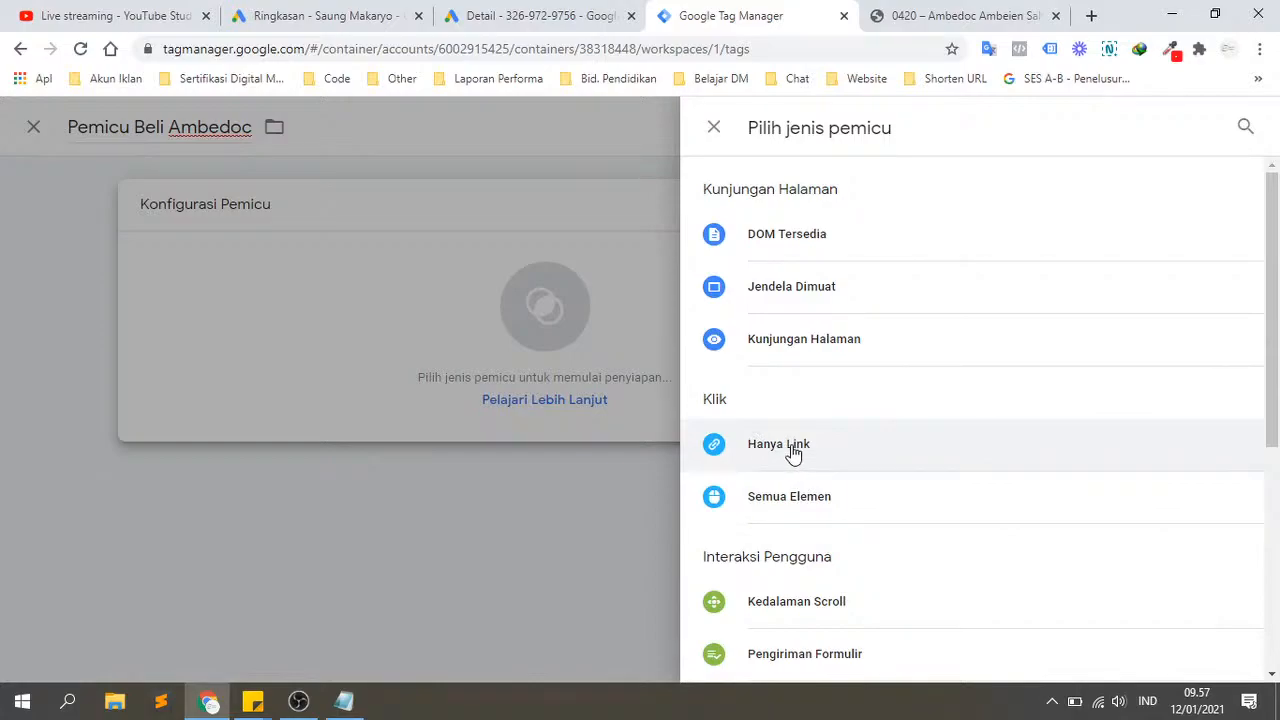
Step: Open the WhatsApp link behind the Beli Ambedoc button on tumbas.id and select its full web address
{"action": "left_click", "coordinate": [890, 14]}
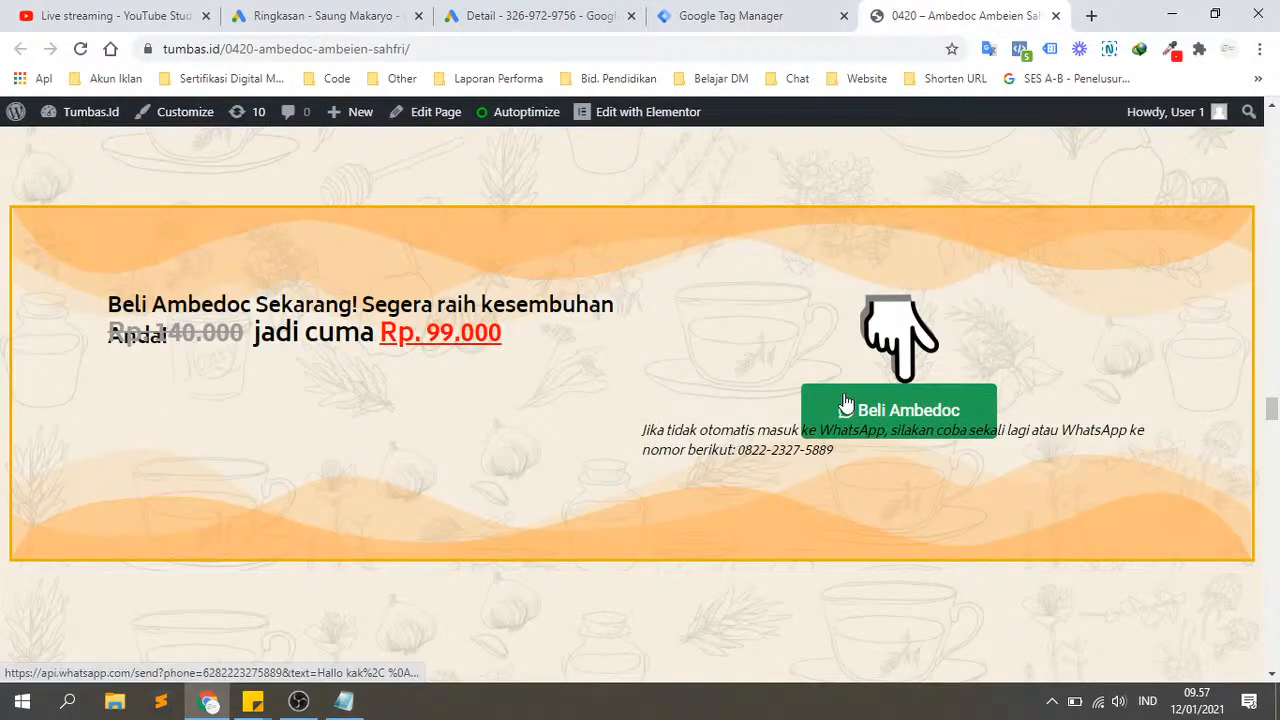
{"action": "left_click", "coordinate": [845, 401]}
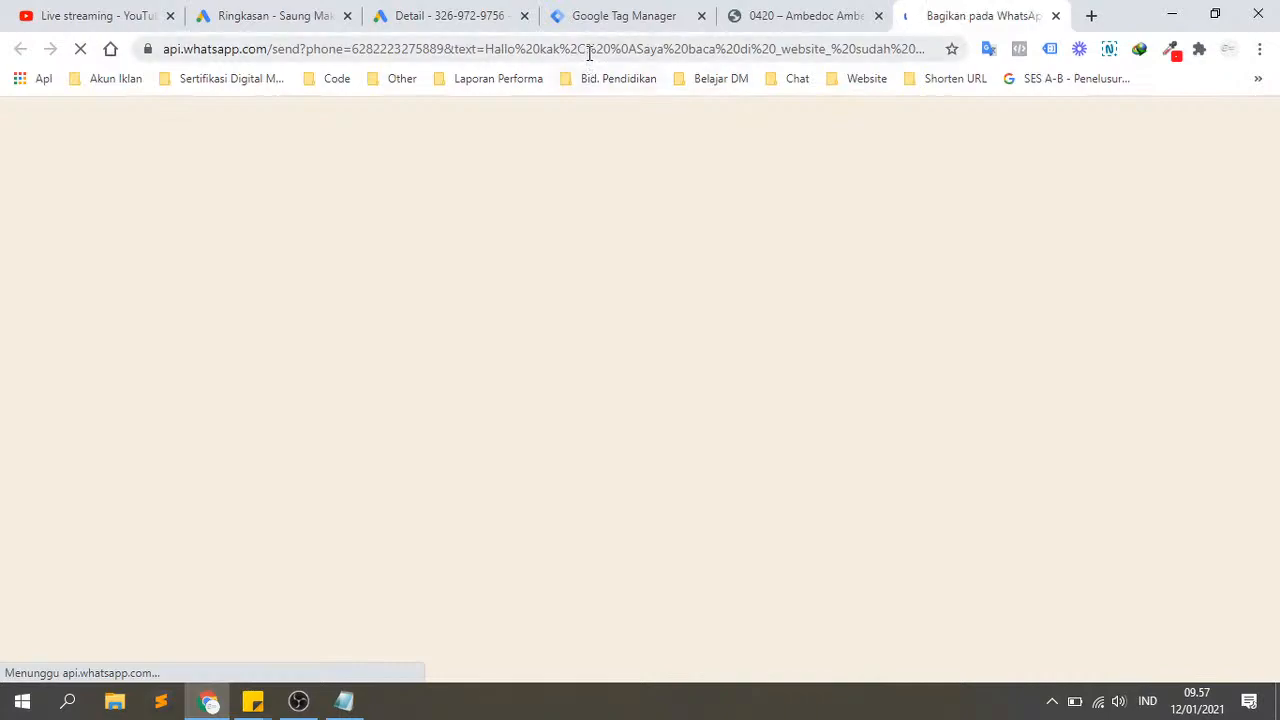
{"action": "left_click", "coordinate": [590, 49]}
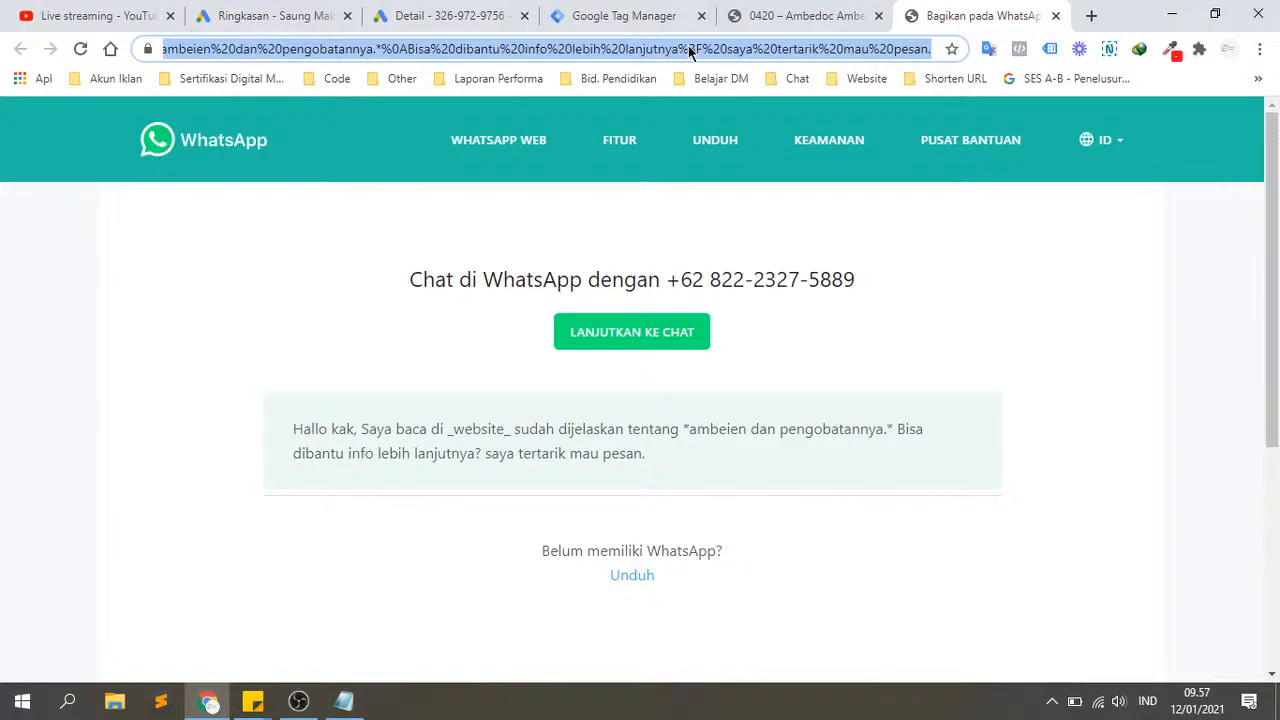
Step: Return to the Ambedoc landing page and examine its lower sections for other WhatsApp purchase buttons
{"action": "left_click", "coordinate": [795, 15]}
{"action": "scroll", "coordinate": [829, 394], "scroll_direction": "down", "scroll_amount": 5}
{"action": "scroll", "coordinate": [829, 394], "scroll_direction": "up", "scroll_amount": 4}
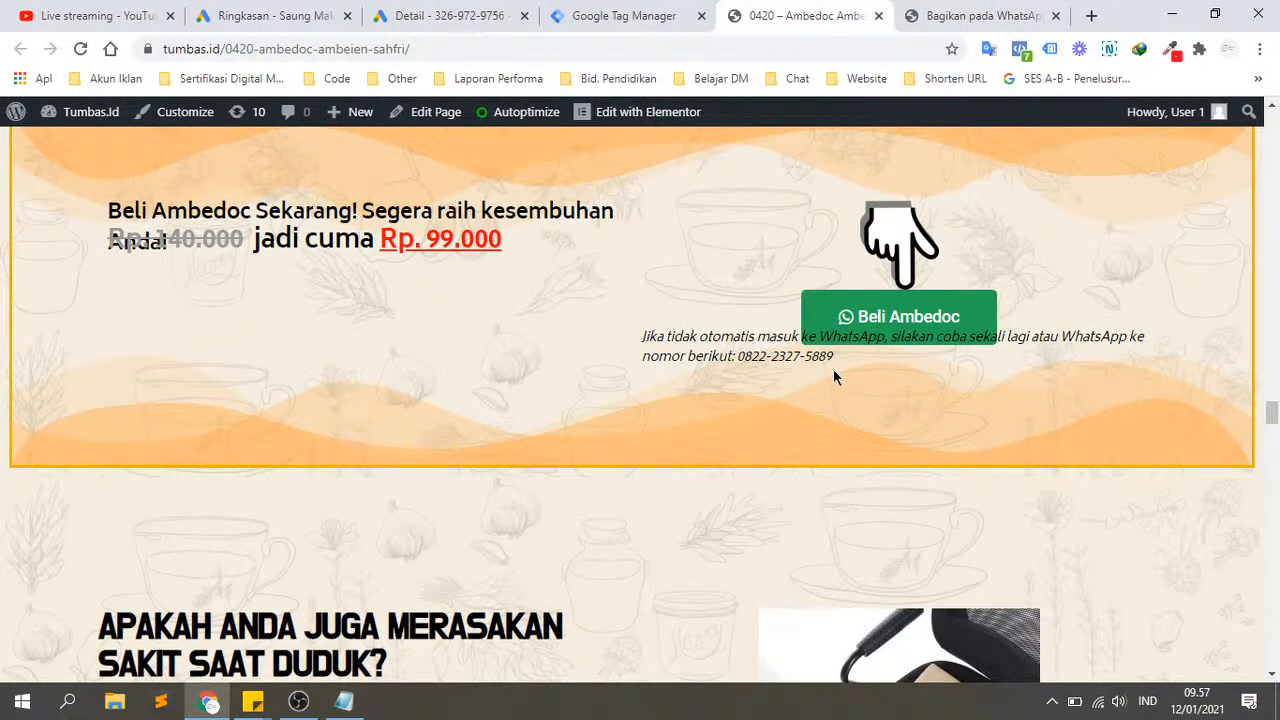
{"action": "scroll", "coordinate": [835, 377], "scroll_direction": "down", "scroll_amount": 15}
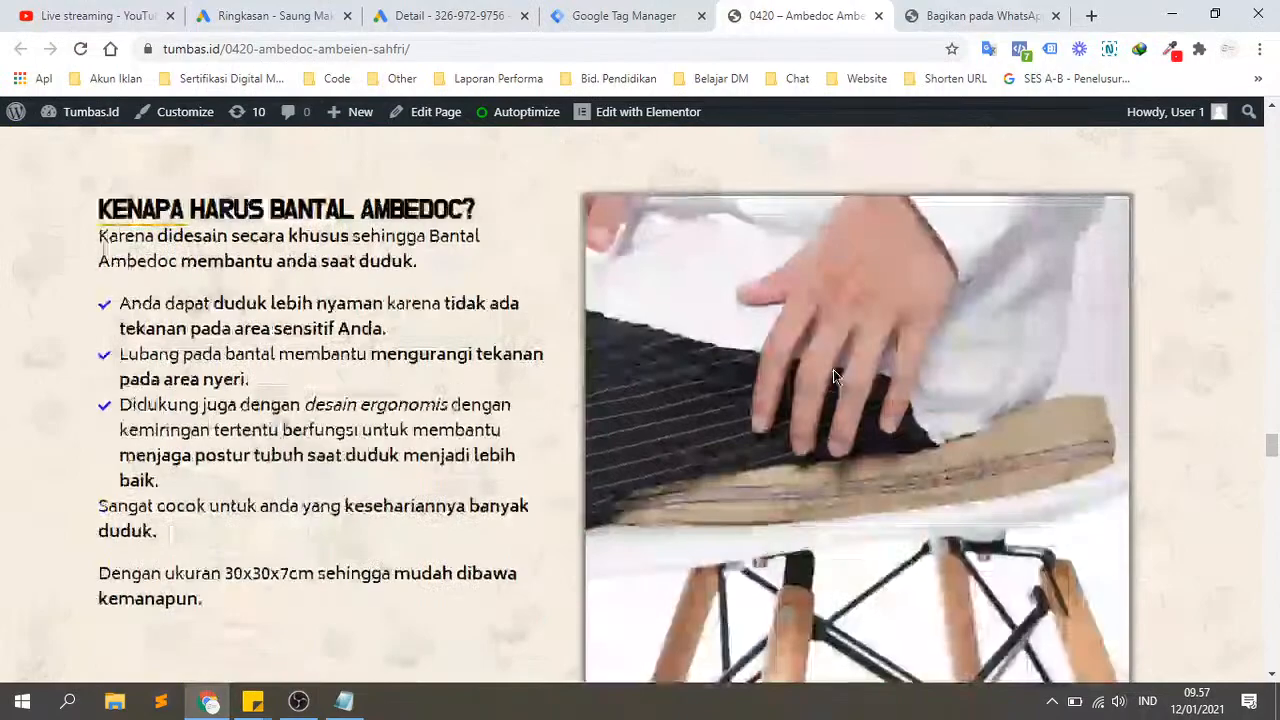
{"action": "scroll", "coordinate": [833, 369], "scroll_direction": "up", "scroll_amount": 3}
{"action": "scroll", "coordinate": [832, 378], "scroll_direction": "down", "scroll_amount": 10}
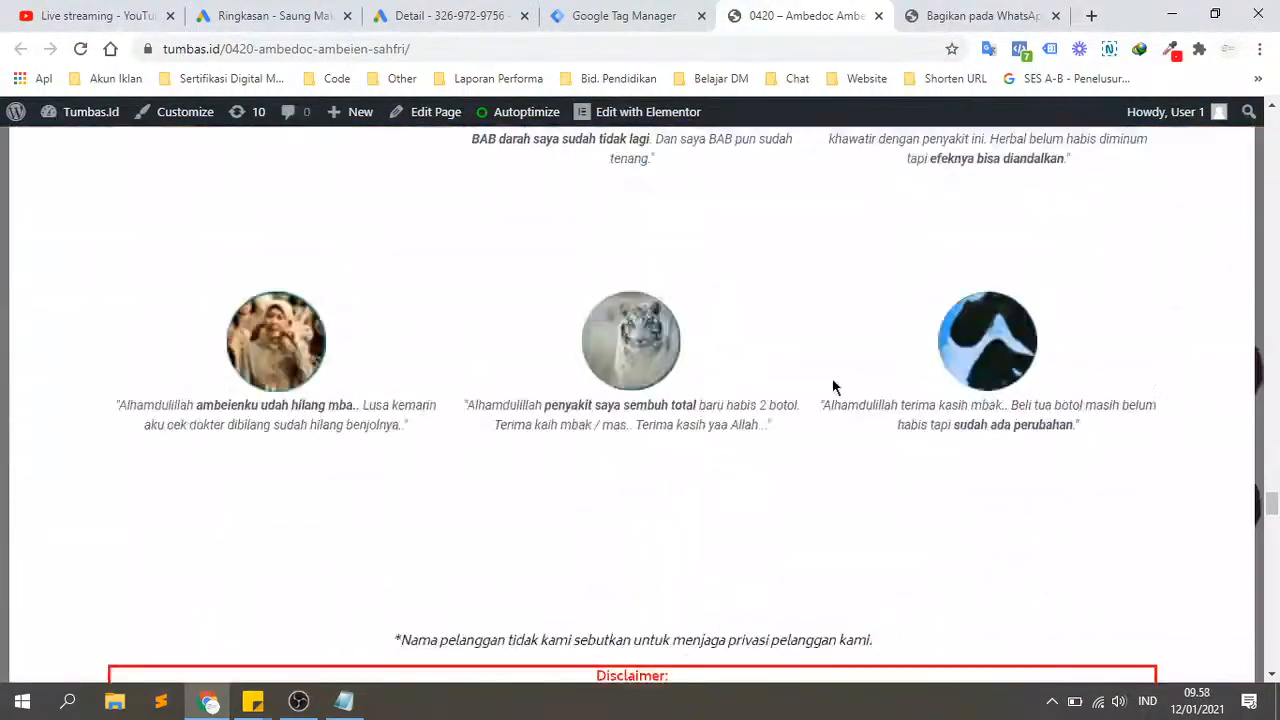
{"action": "scroll", "coordinate": [833, 380], "scroll_direction": "up", "scroll_amount": 1}
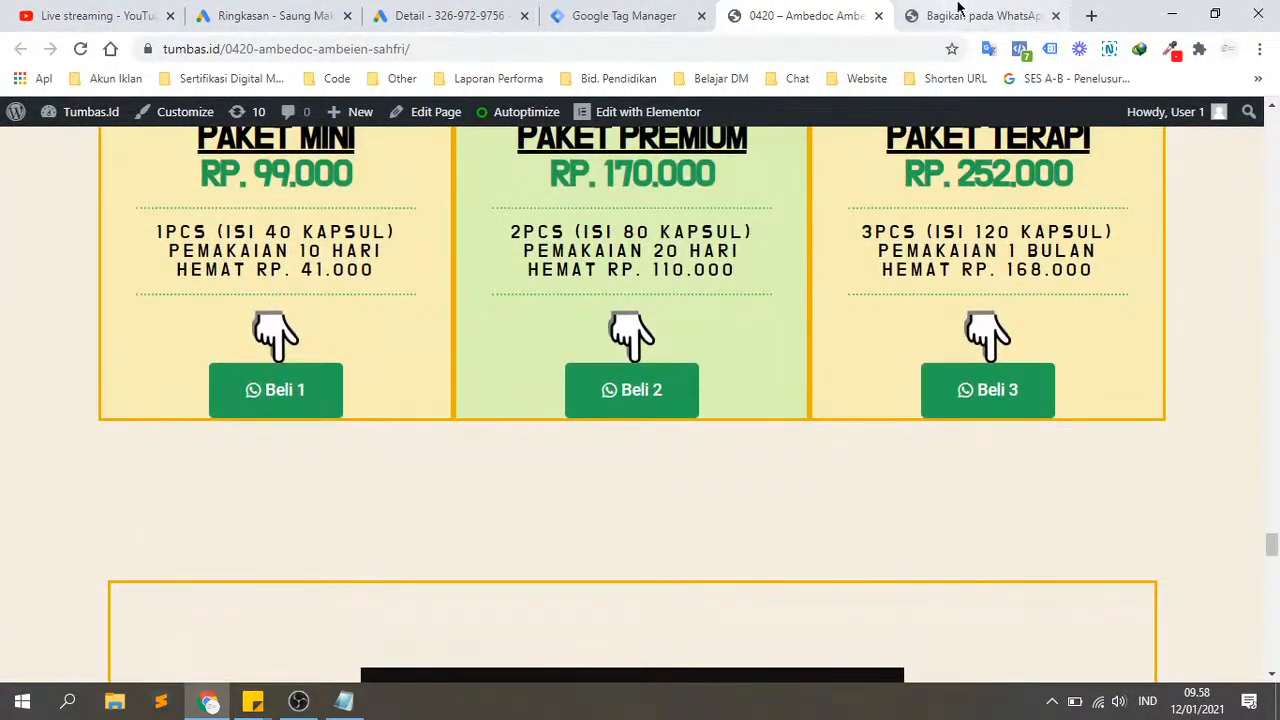
Step: Check the remaining purchase buttons on the Ambedoc page, and choose Klik - Semua Elemen as the trigger type for Pemicu Beli Ambedoc in Google Tag Manager
{"action": "left_click", "coordinate": [958, 14]}
{"action": "left_click", "coordinate": [845, 15]}
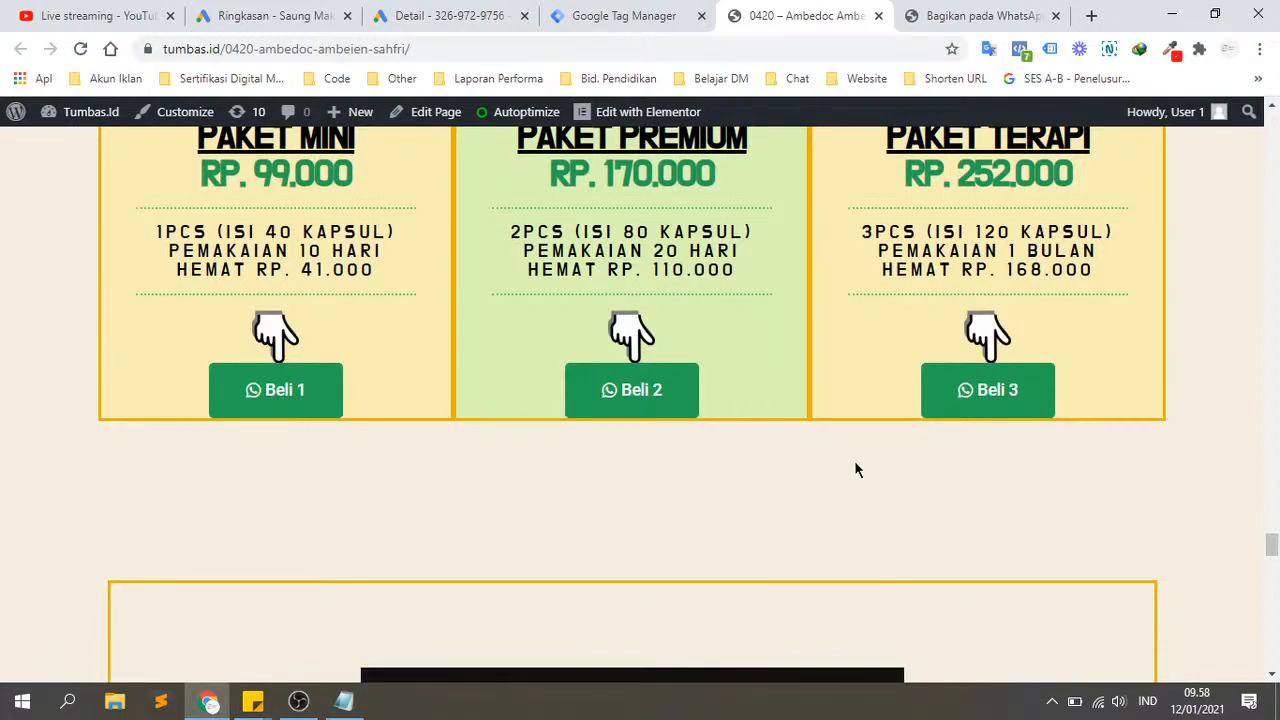
{"action": "scroll", "coordinate": [855, 465], "scroll_direction": "down", "scroll_amount": 10}
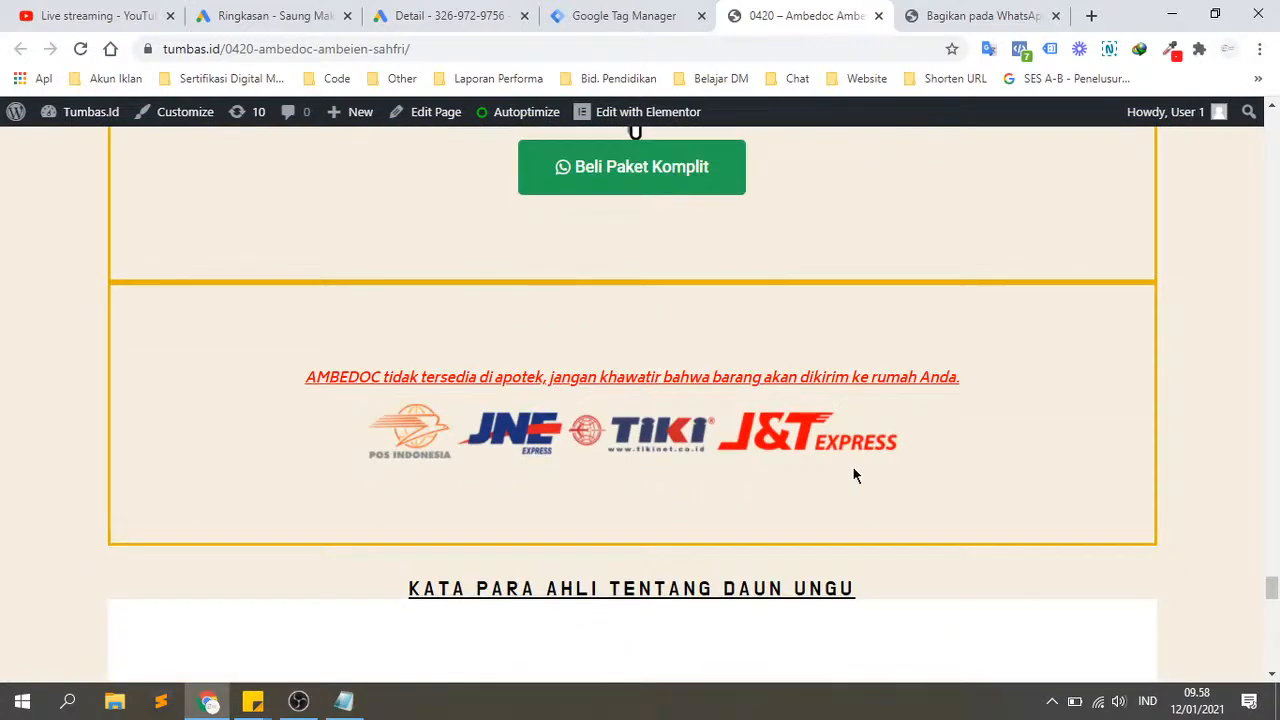
{"action": "left_click", "coordinate": [672, 16]}
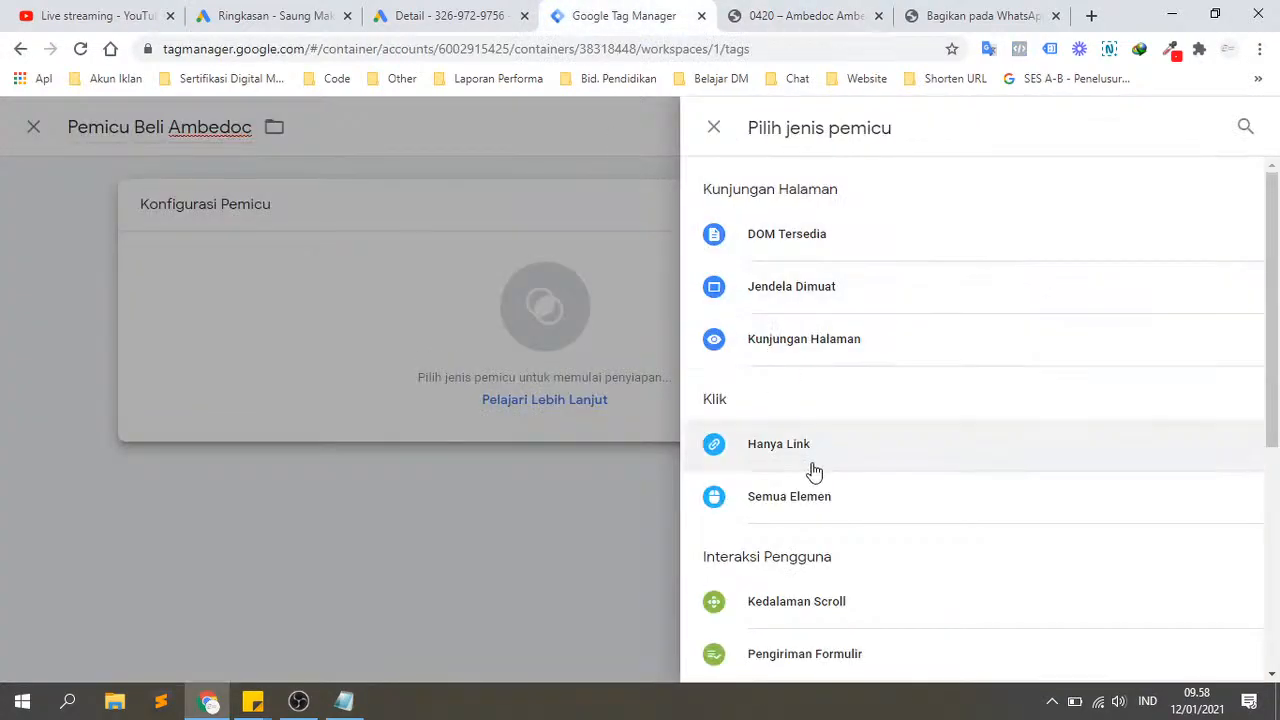
{"action": "left_click", "coordinate": [760, 497]}
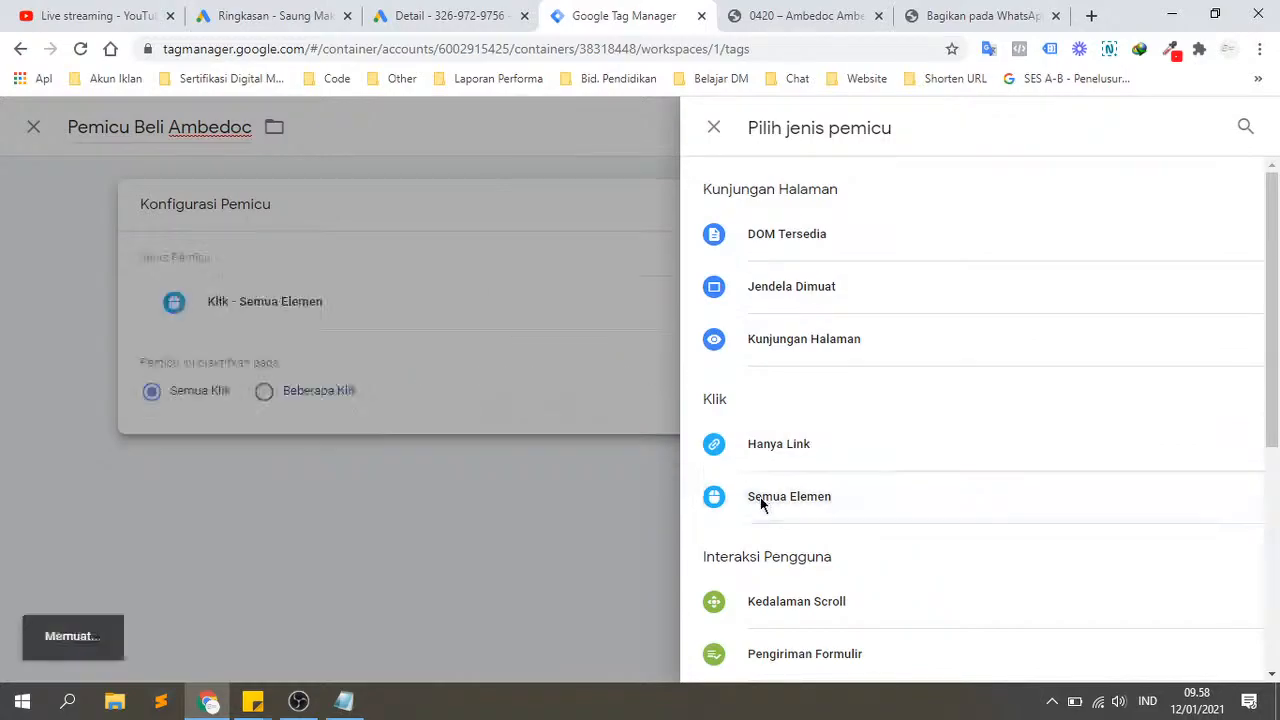
Step: Close the WhatsApp chat page and return to the Beli Ambedoc button section on the tumbas.id landing page
{"action": "left_click", "coordinate": [942, 8]}
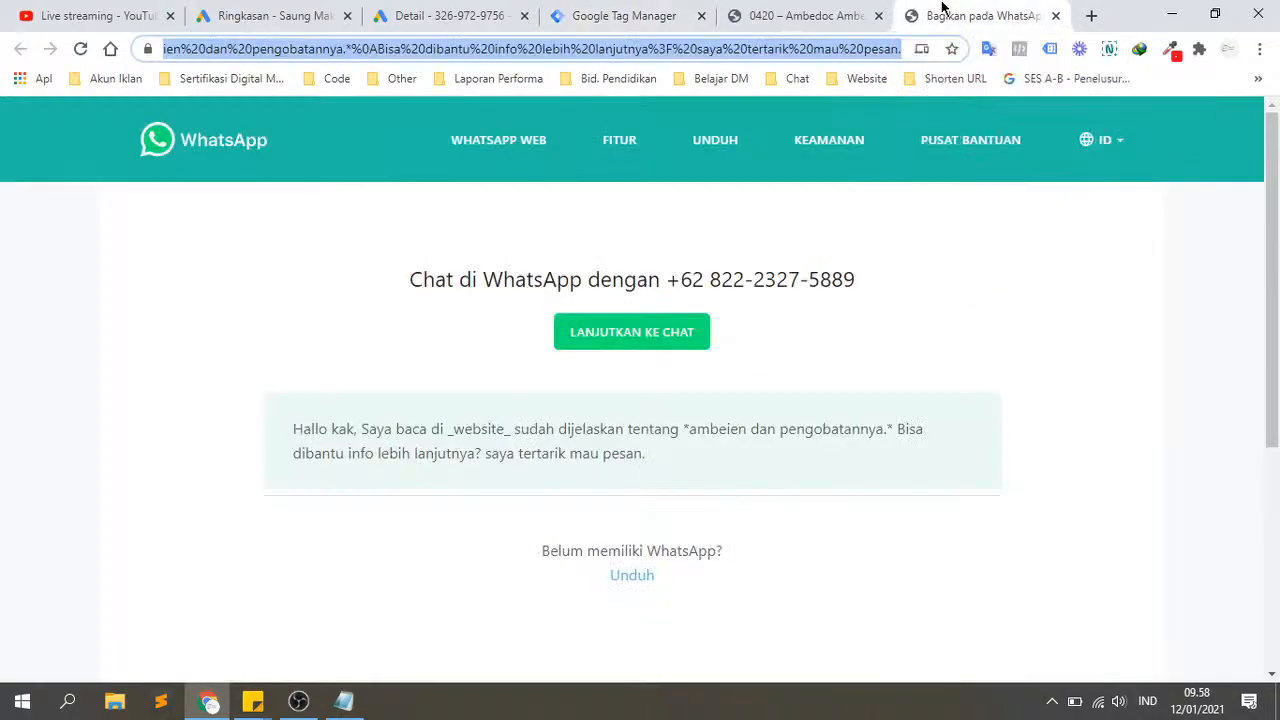
{"action": "left_click", "coordinate": [1055, 15]}
{"action": "scroll", "coordinate": [768, 390], "scroll_direction": "up", "scroll_amount": 15}
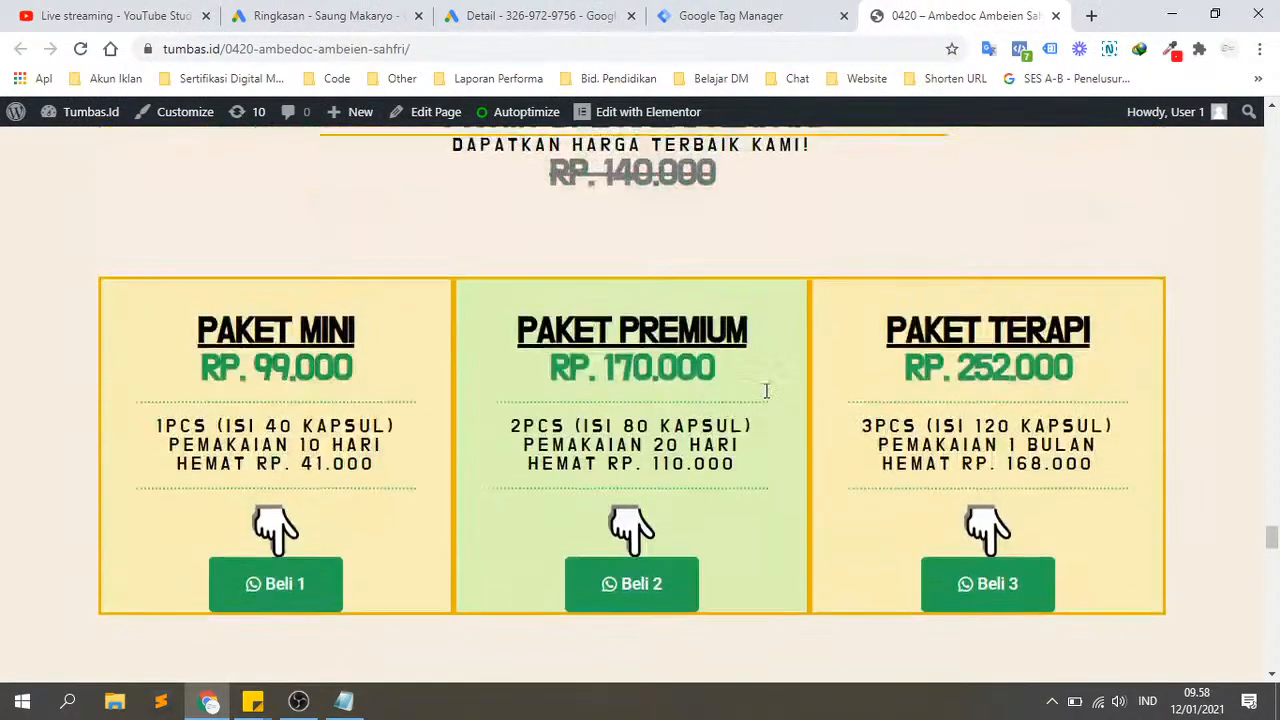
{"action": "scroll", "coordinate": [766, 390], "scroll_direction": "up", "scroll_amount": 8}
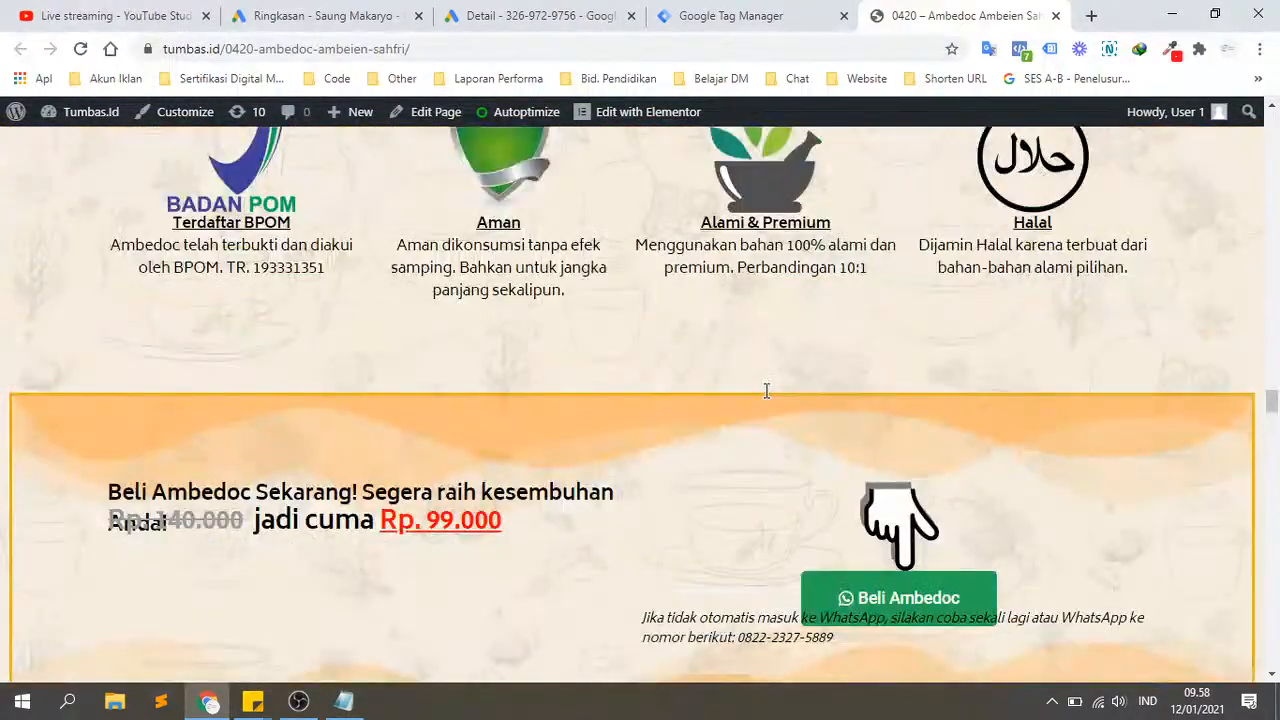
Step: Switch to Google Tag Manager and set the Pemicu Beli Ambedoc trigger to fire on Beberapa Klik
{"action": "left_click", "coordinate": [719, 12]}
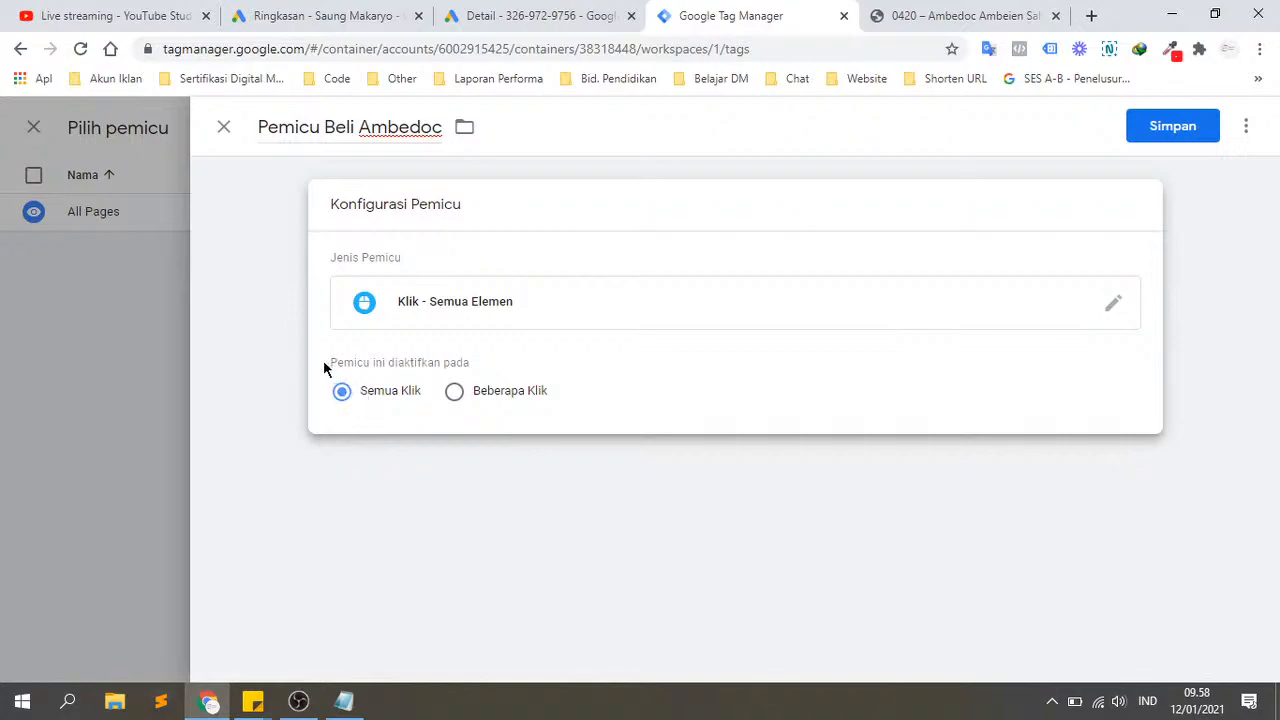
{"action": "left_click_drag", "start_coordinate": [343, 367], "coordinate": [428, 363]}
{"action": "left_click", "coordinate": [417, 373]}
{"action": "left_click", "coordinate": [455, 392]}
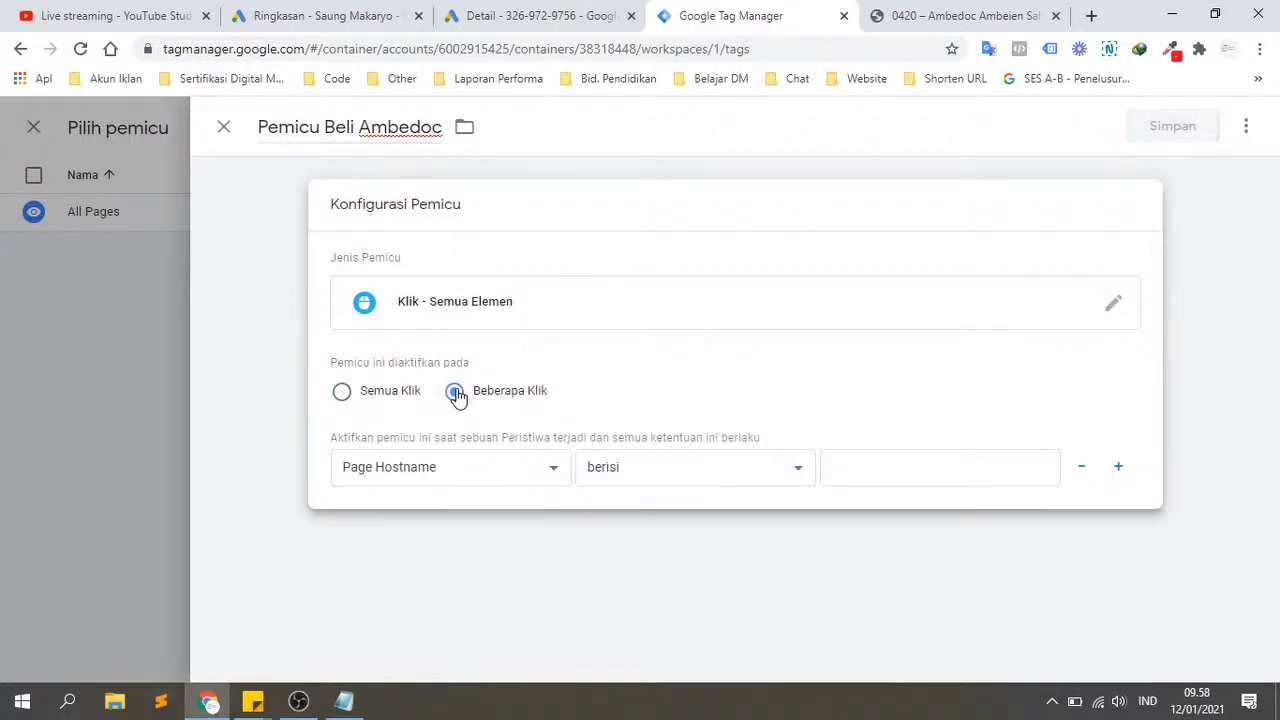
Step: Switch to the tumbas.id landing page and inspect the Beli Ambedoc button and its WhatsApp link
{"action": "left_click", "coordinate": [930, 16]}
{"action": "scroll", "coordinate": [865, 438], "scroll_direction": "up", "scroll_amount": 2}
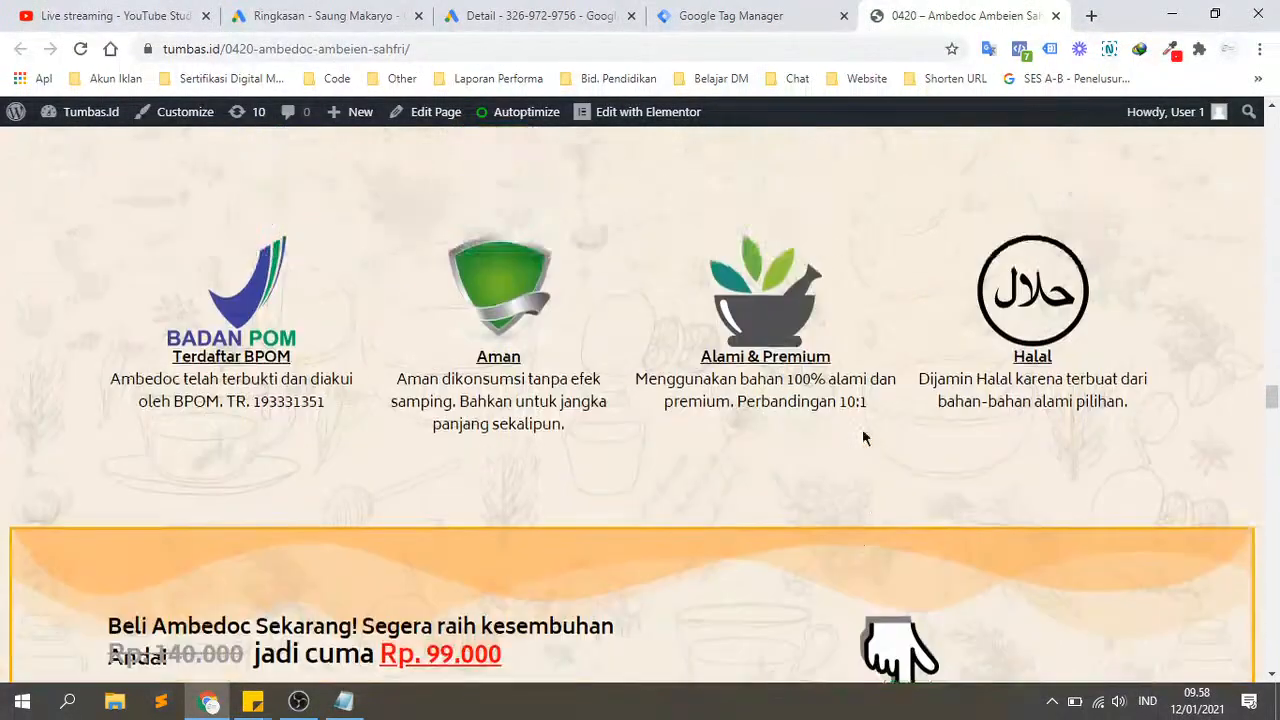
{"action": "scroll", "coordinate": [865, 438], "scroll_direction": "down", "scroll_amount": 2}
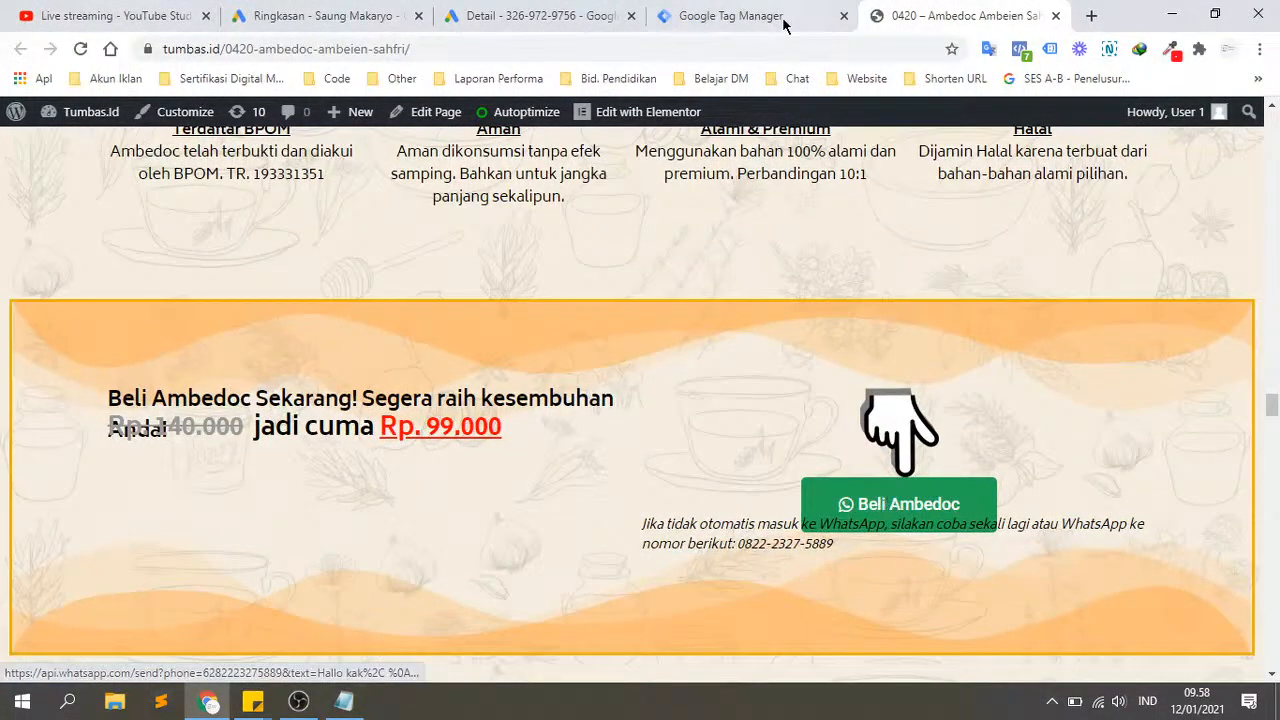